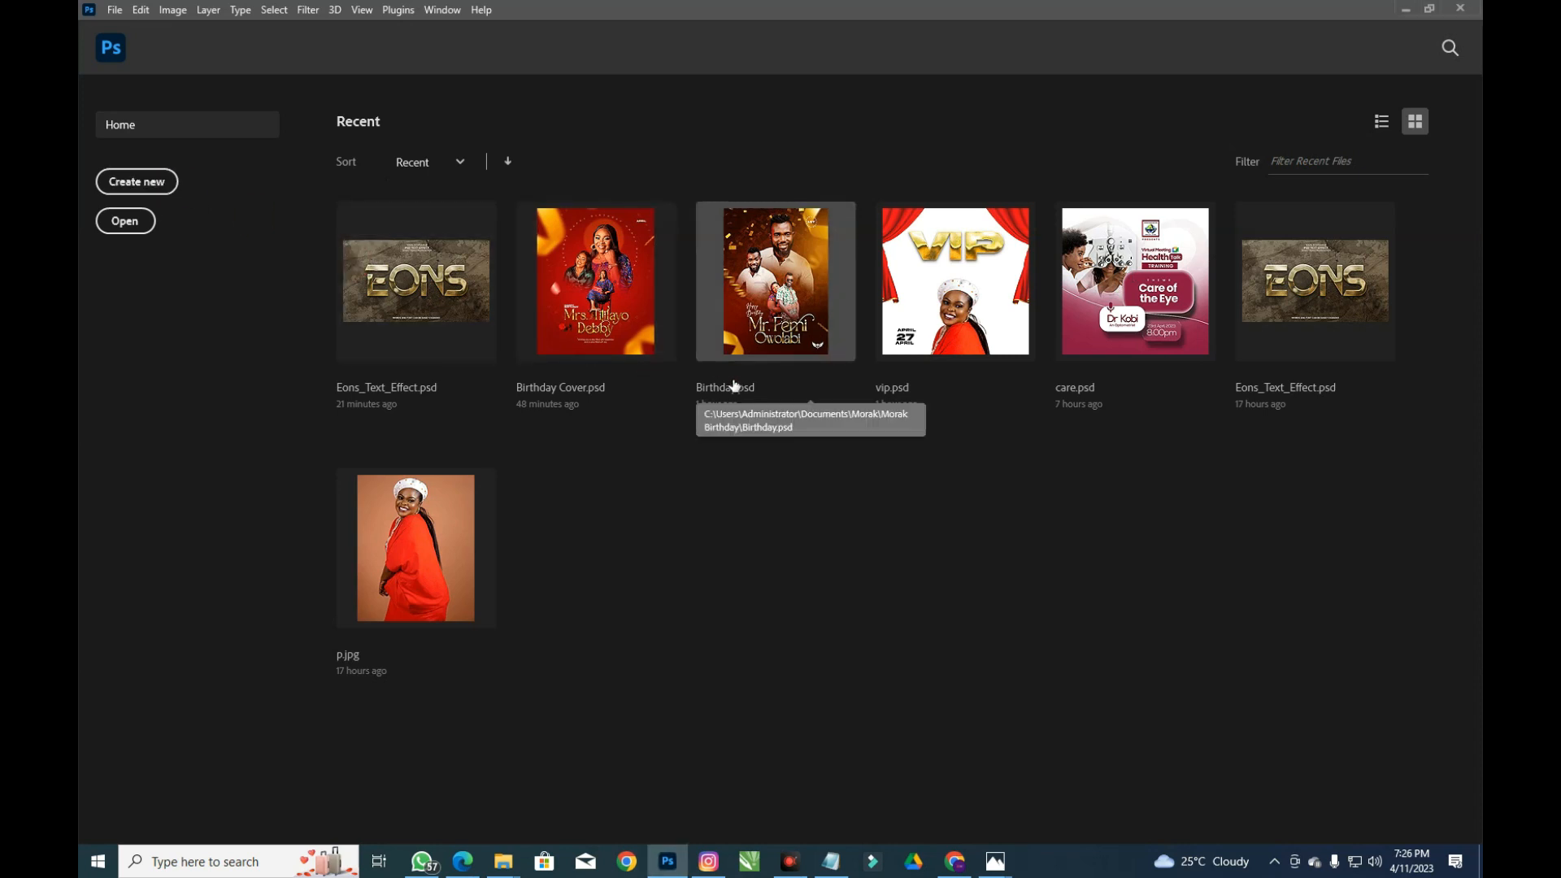
Create a blank Photo 'Portrait 8x10' document, 2400 × 3000 px at 300 ppi
{"action": "left_click", "coordinate": [143, 182]}
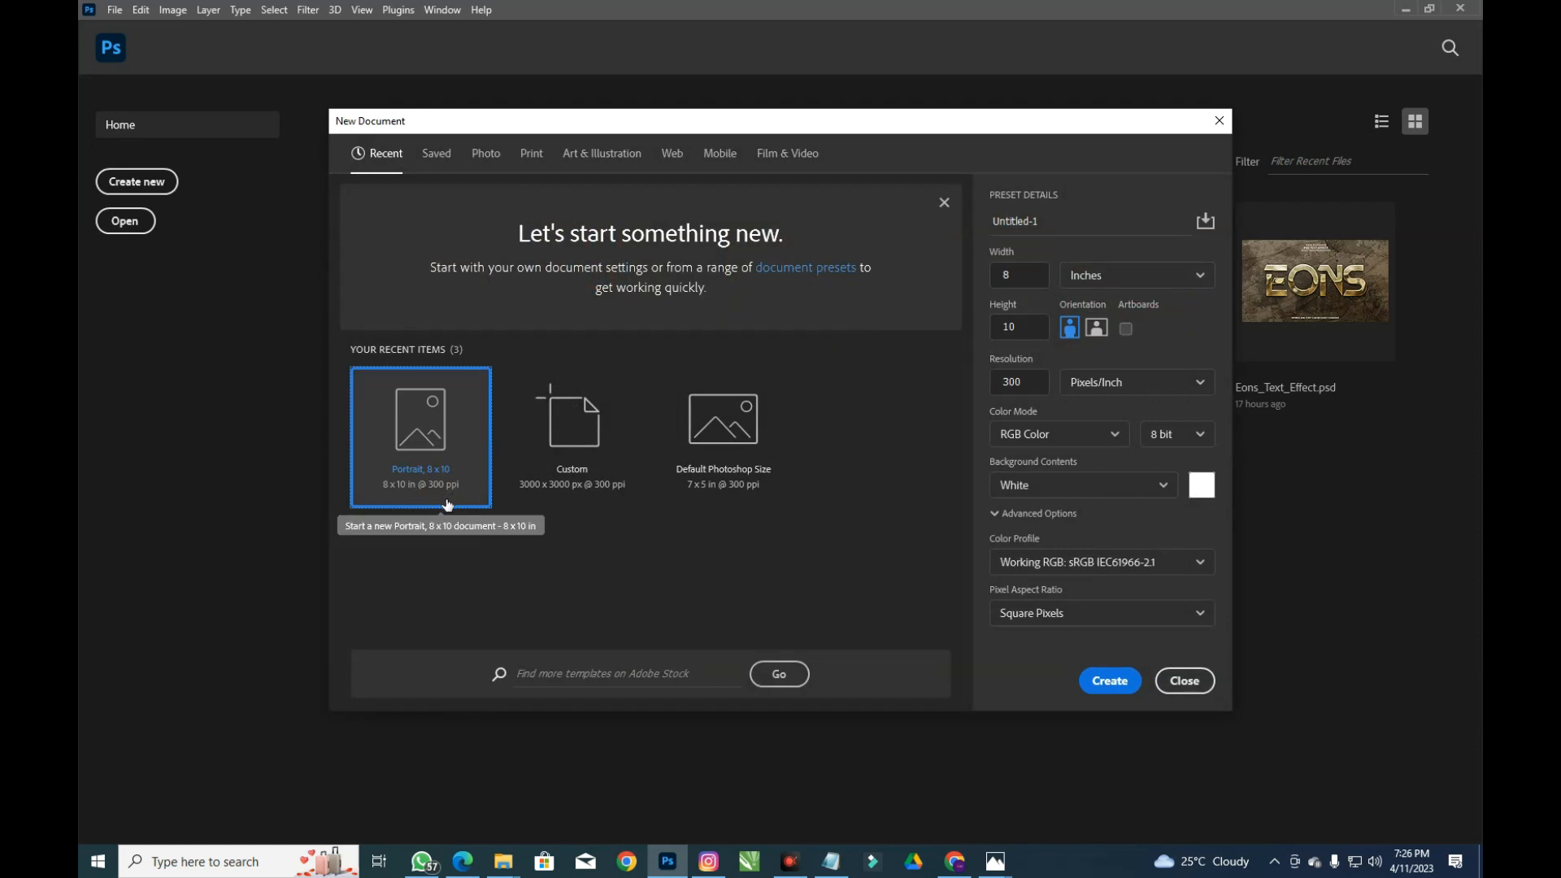
{"action": "left_click", "coordinate": [485, 153]}
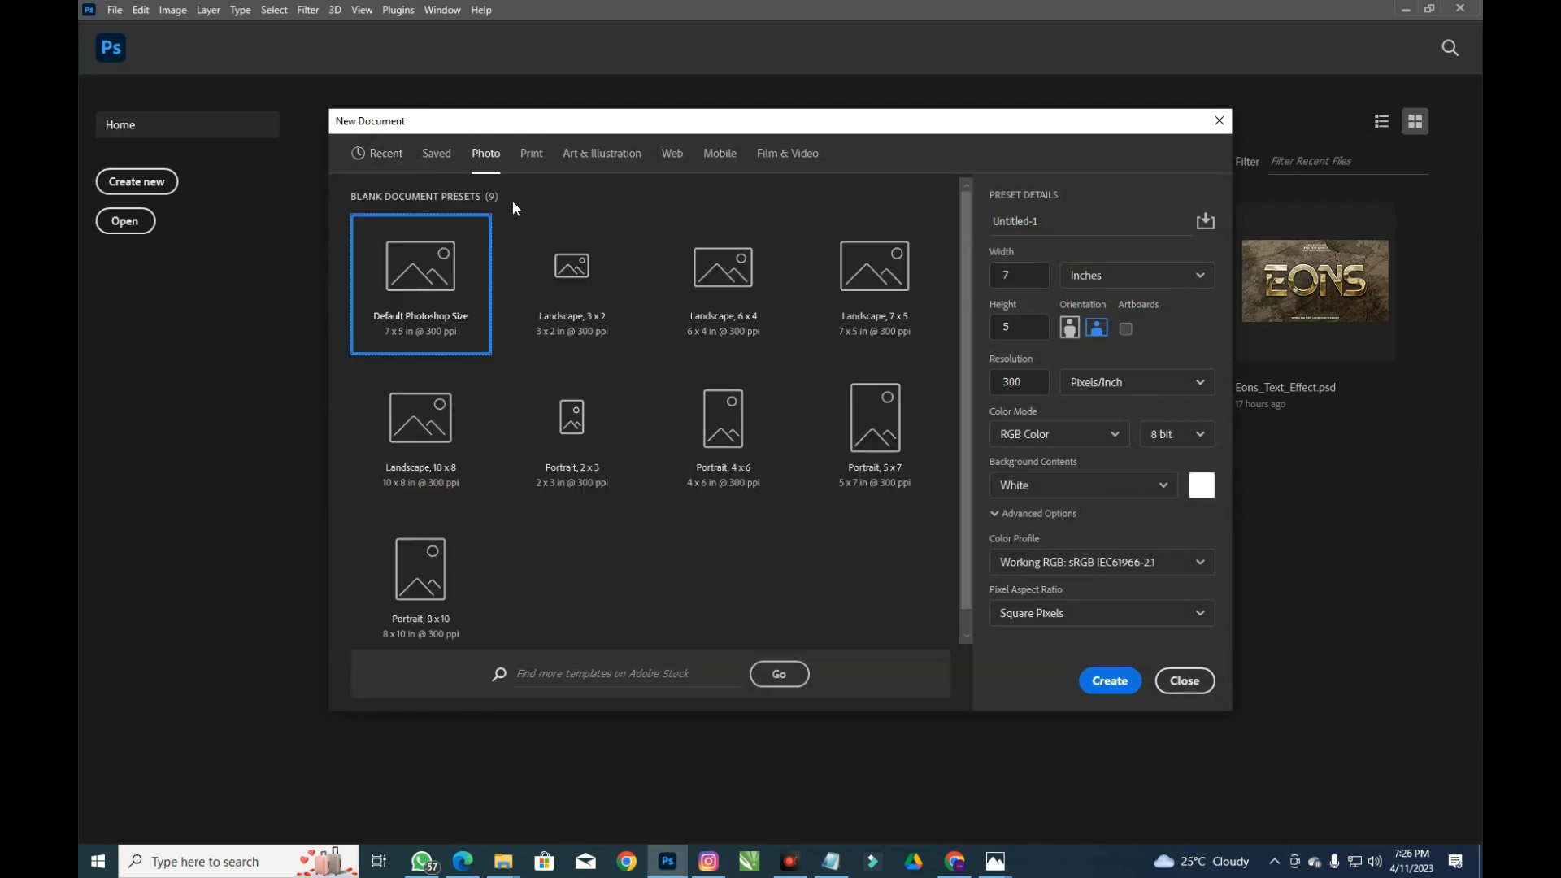
{"action": "left_click", "coordinate": [410, 593]}
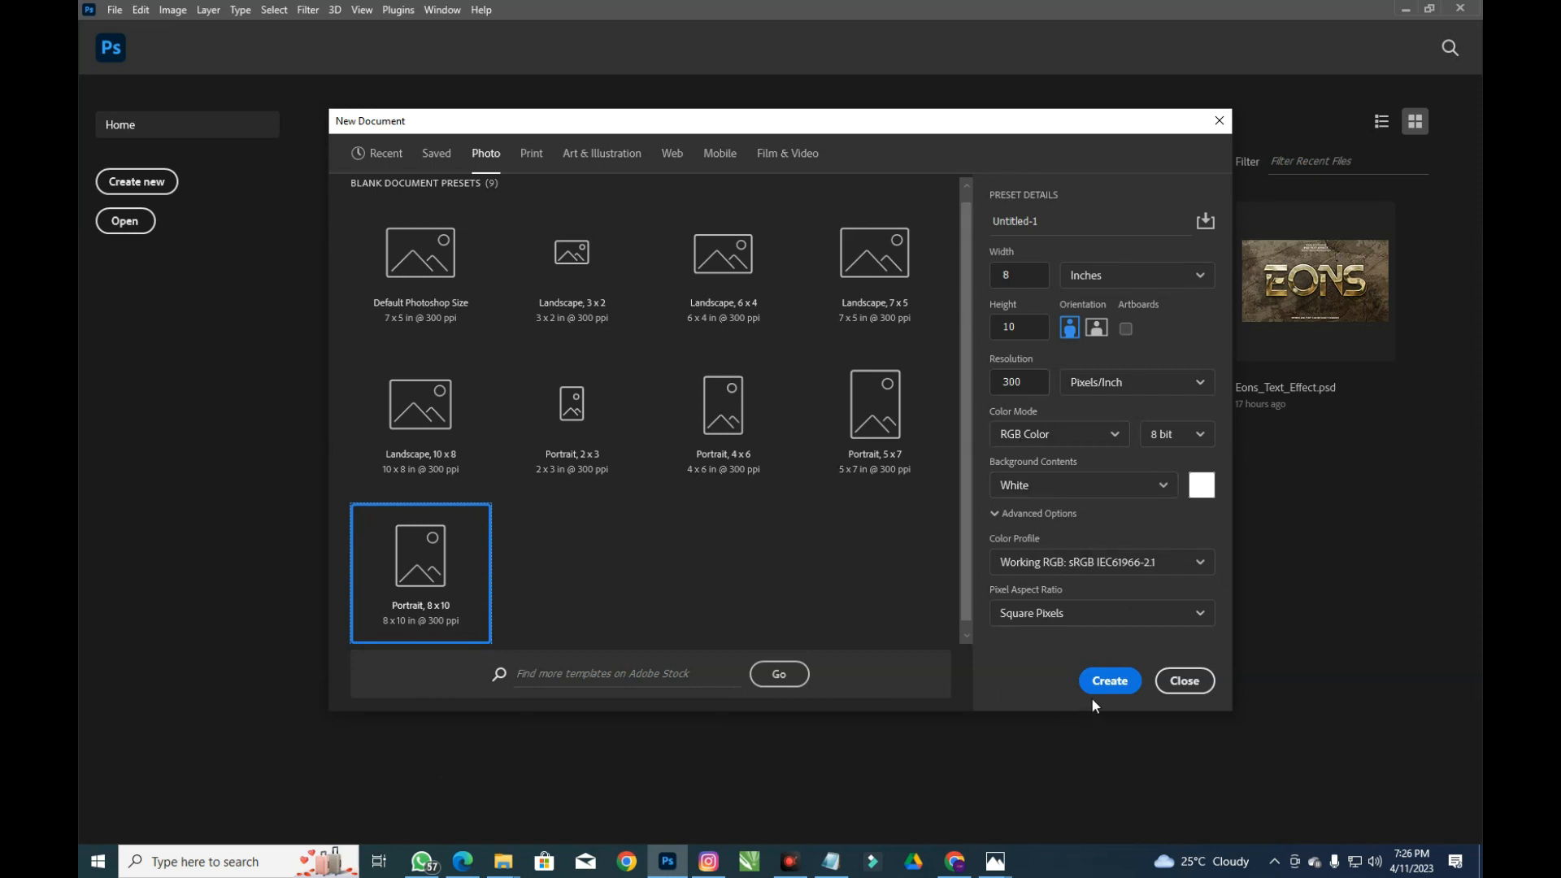
{"action": "left_click", "coordinate": [1107, 682]}
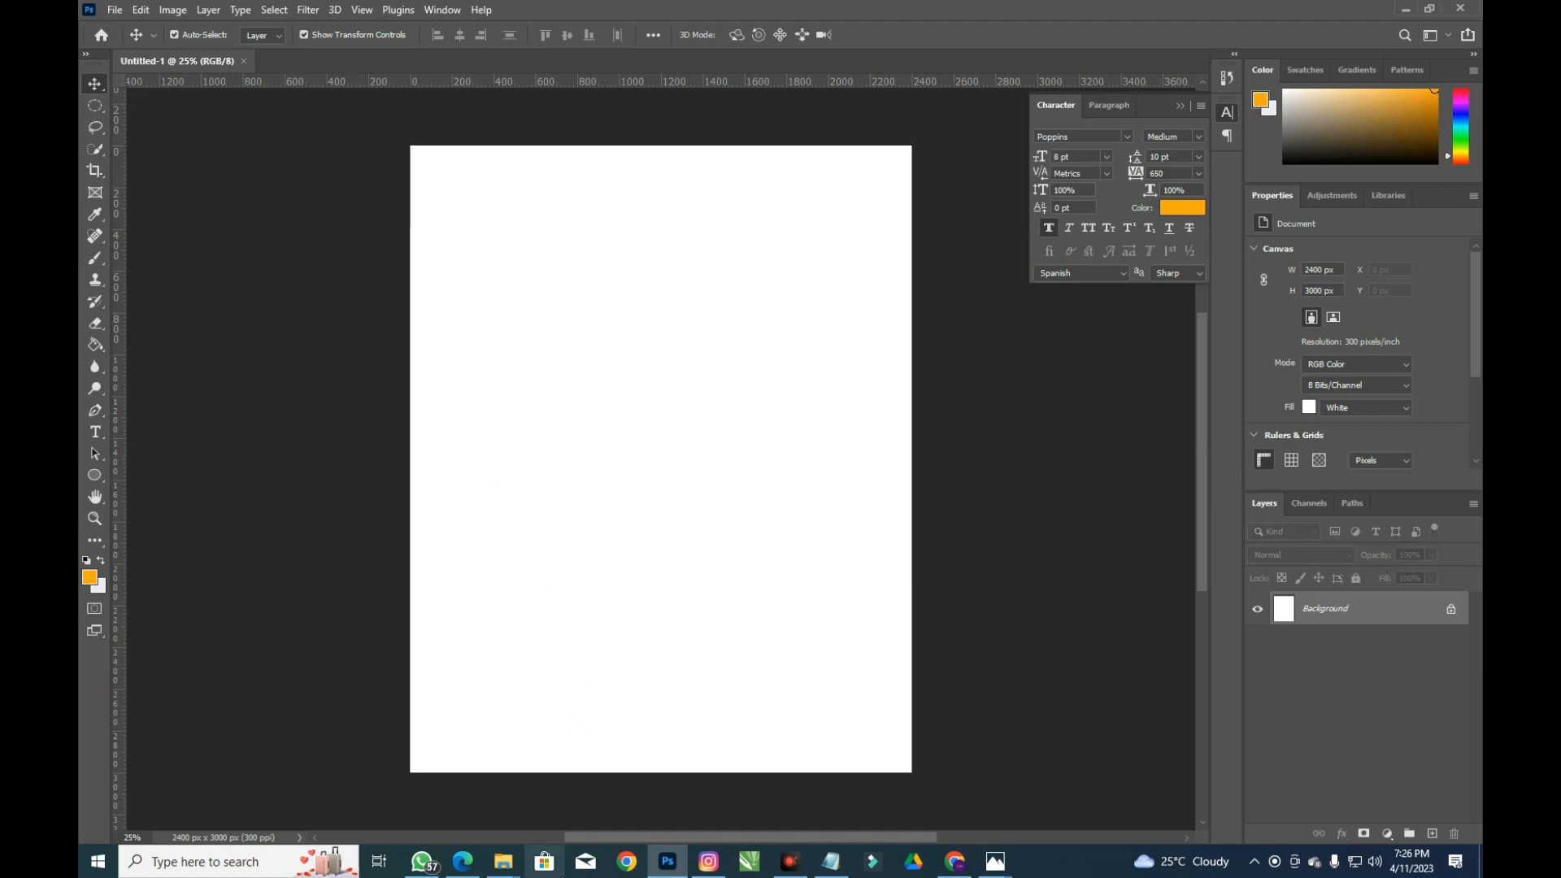
{"action": "mouse_move", "coordinate": [503, 862]}
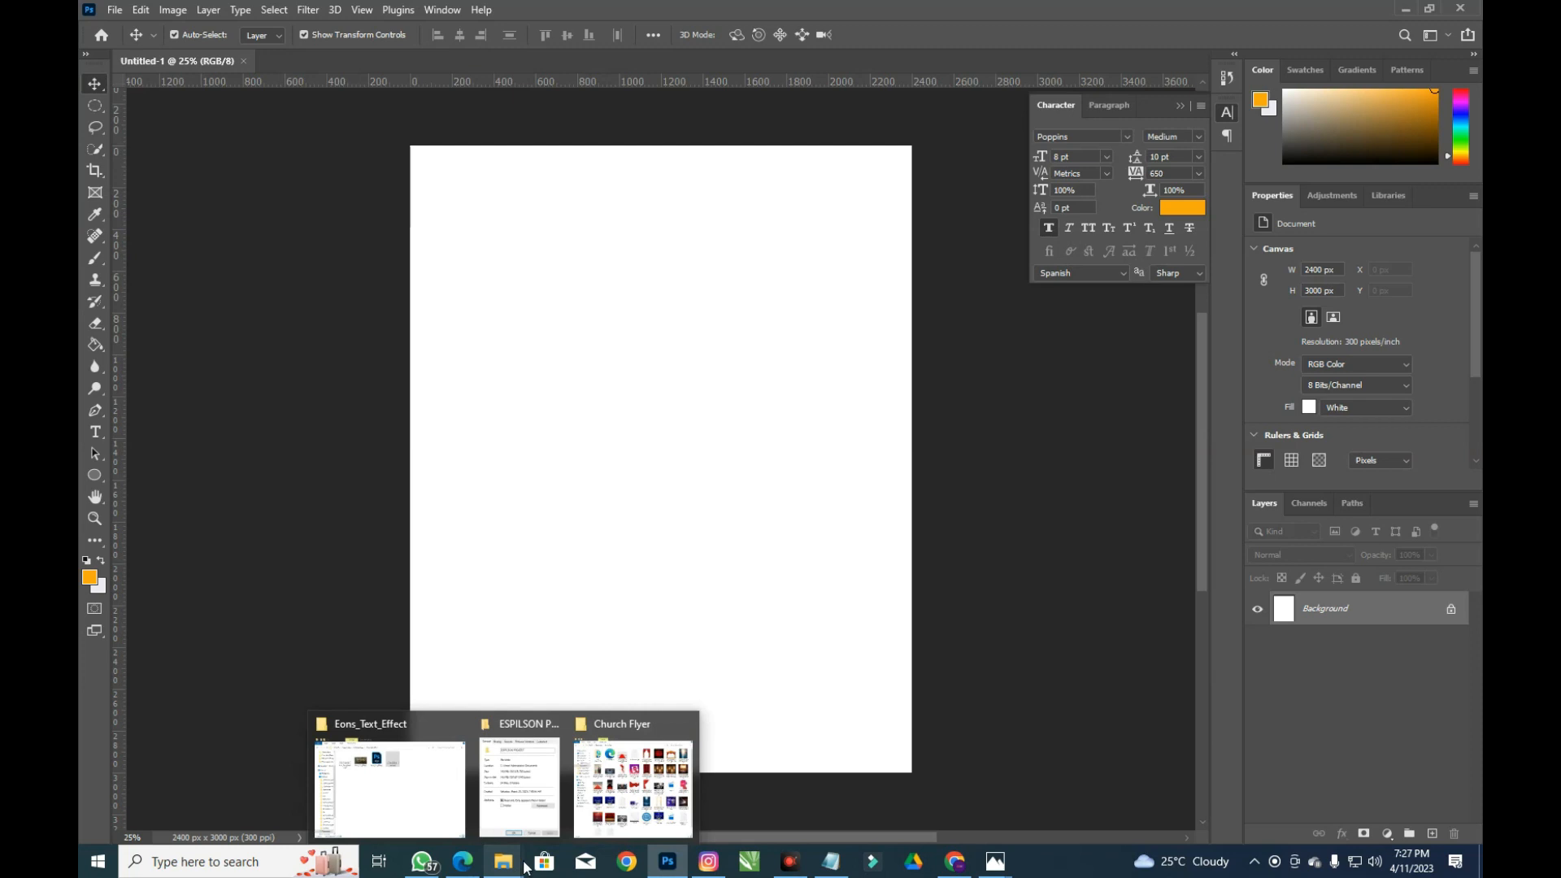
{"action": "left_click", "coordinate": [633, 799]}
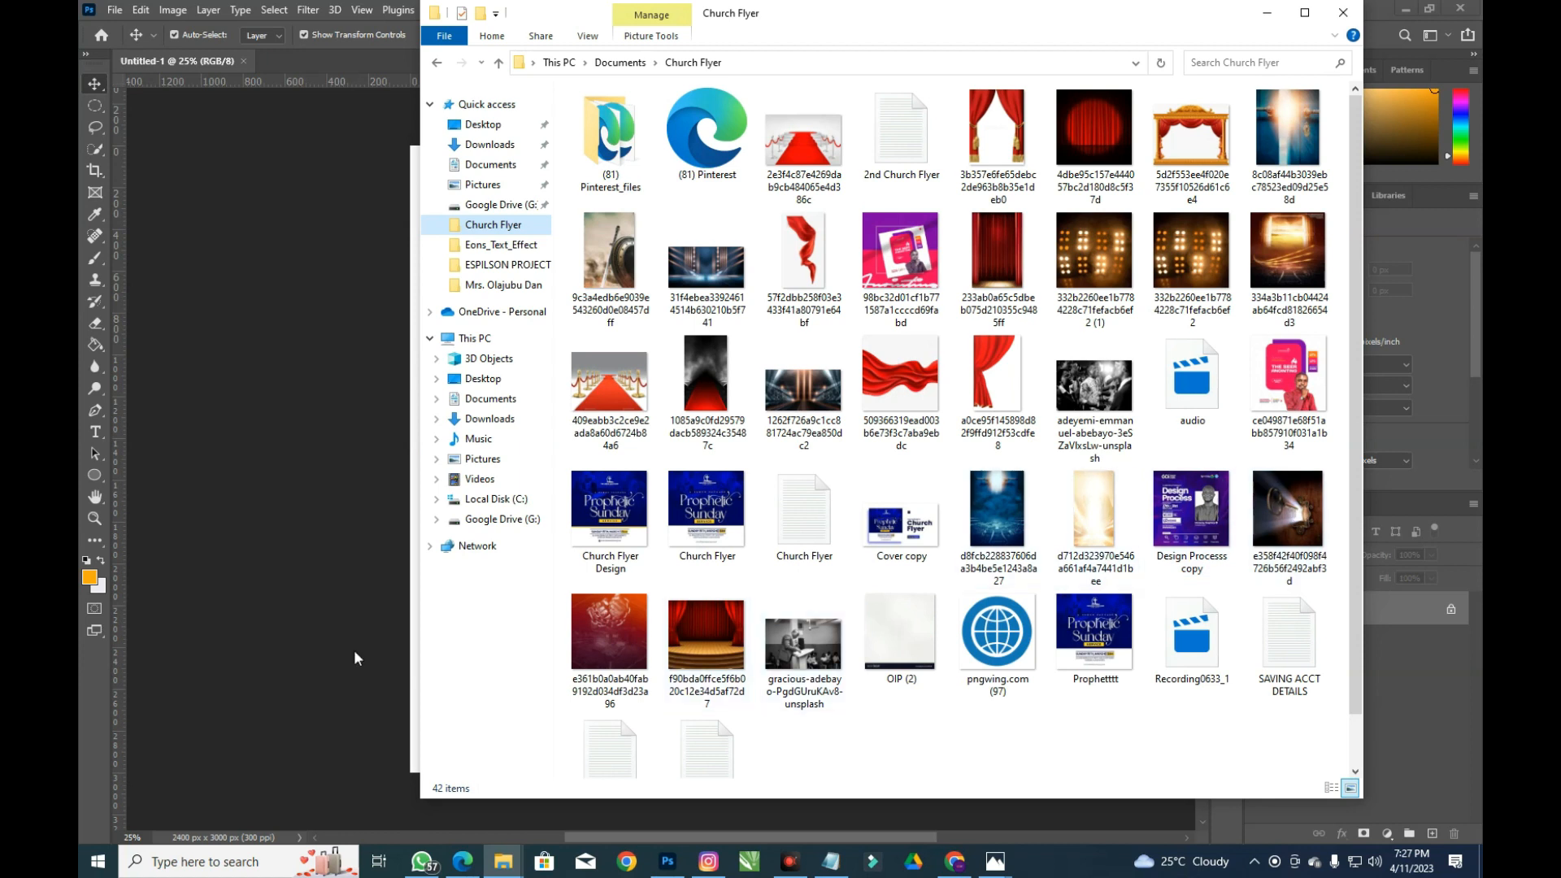
{"action": "left_click", "coordinate": [377, 550]}
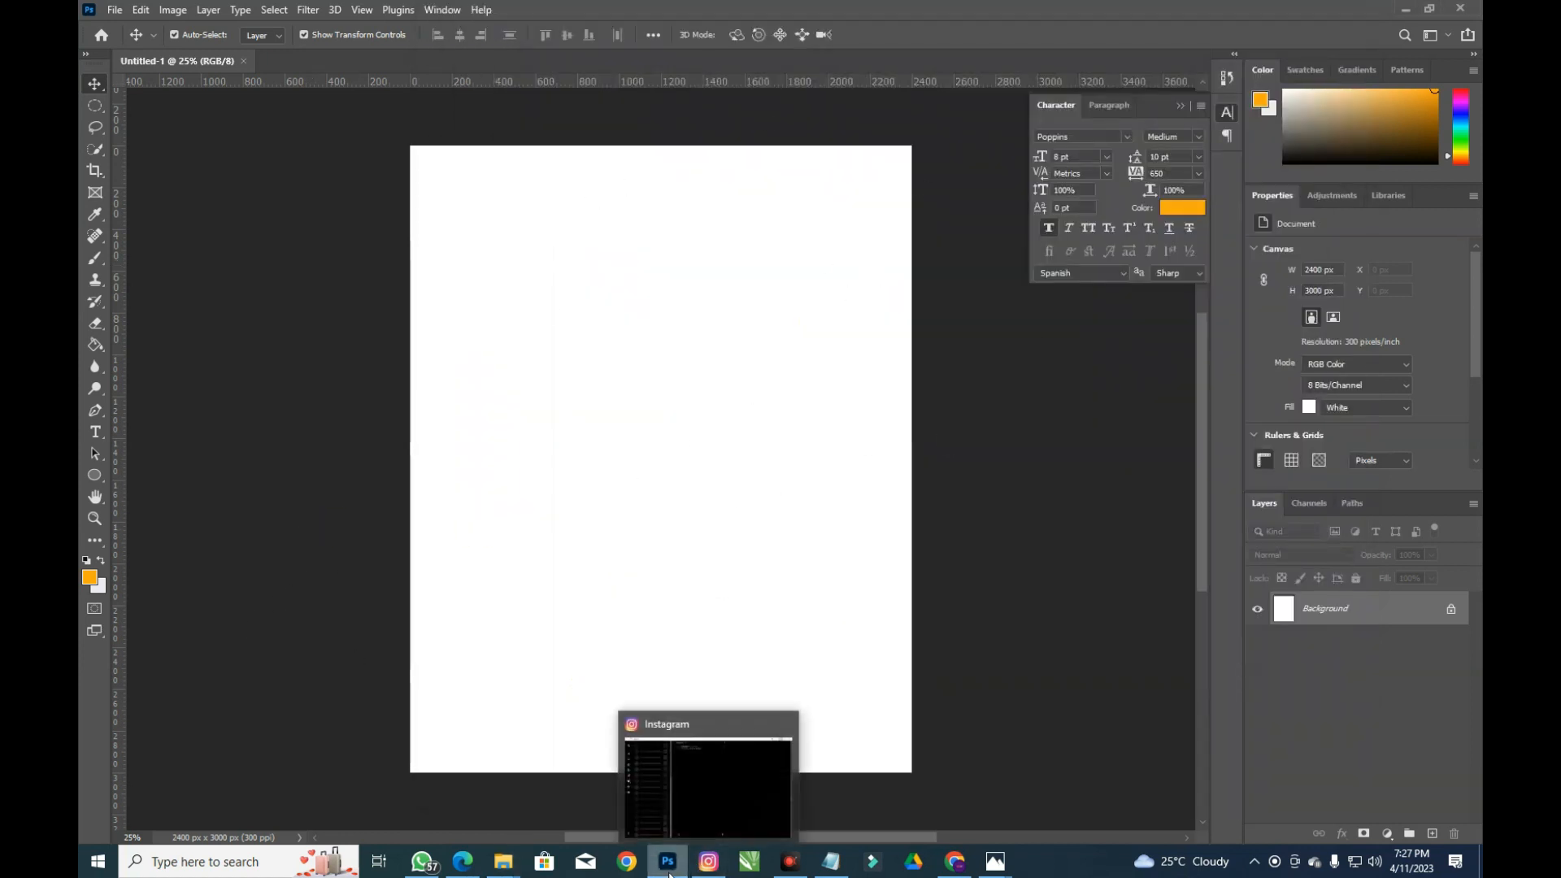
{"action": "mouse_move", "coordinate": [669, 870]}
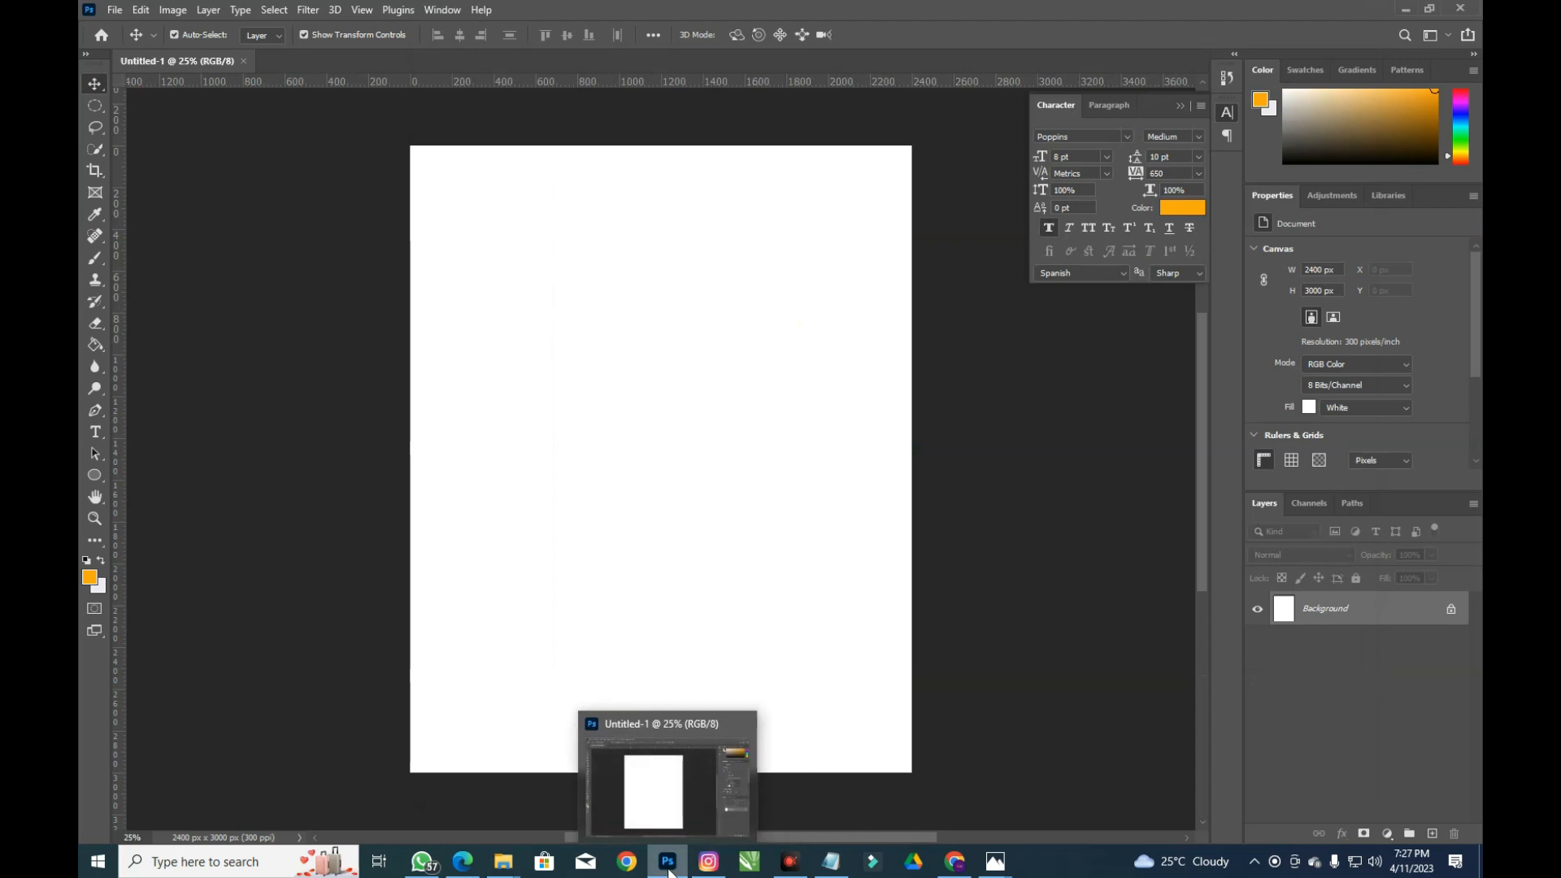
{"action": "left_click", "coordinate": [686, 817]}
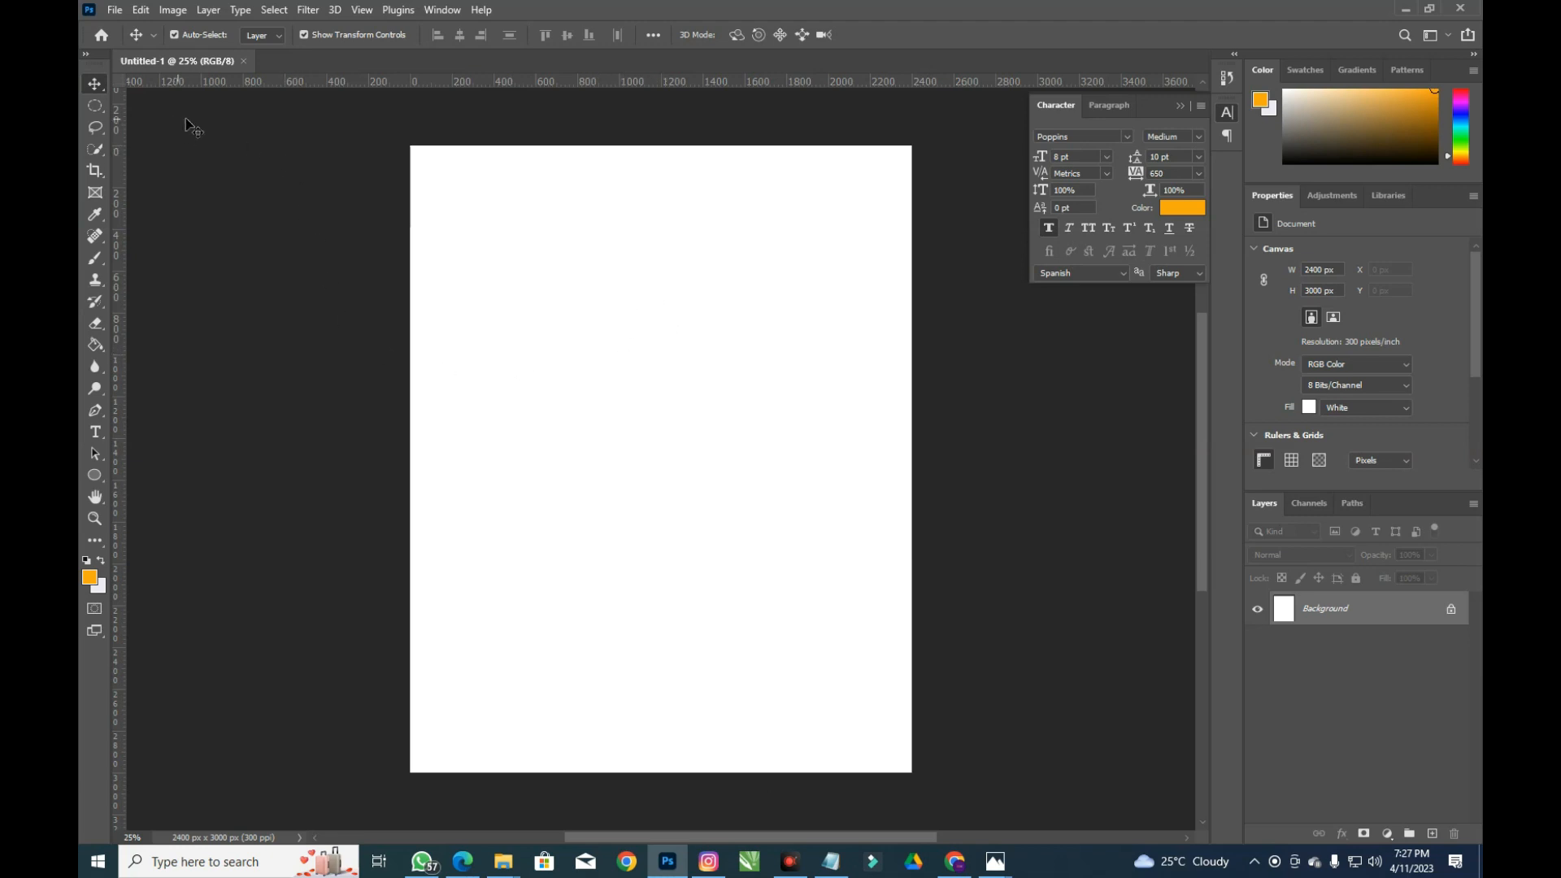
Duplicate the Background layer as Background copy
{"action": "right_click", "coordinate": [1379, 623]}
{"action": "left_click", "coordinate": [1392, 654]}
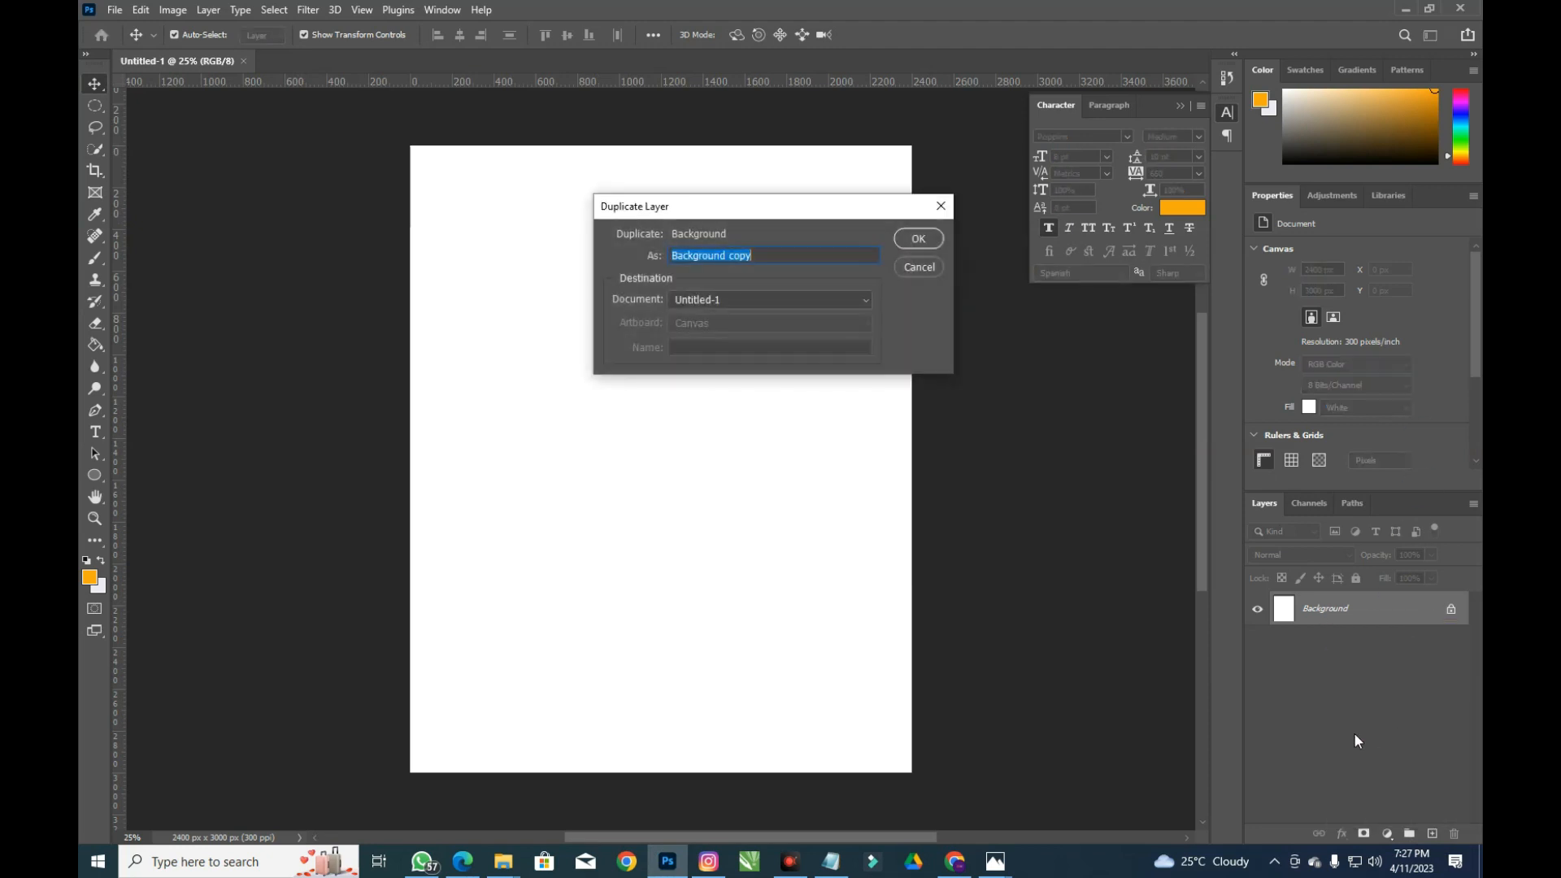
{"action": "left_click", "coordinate": [914, 237]}
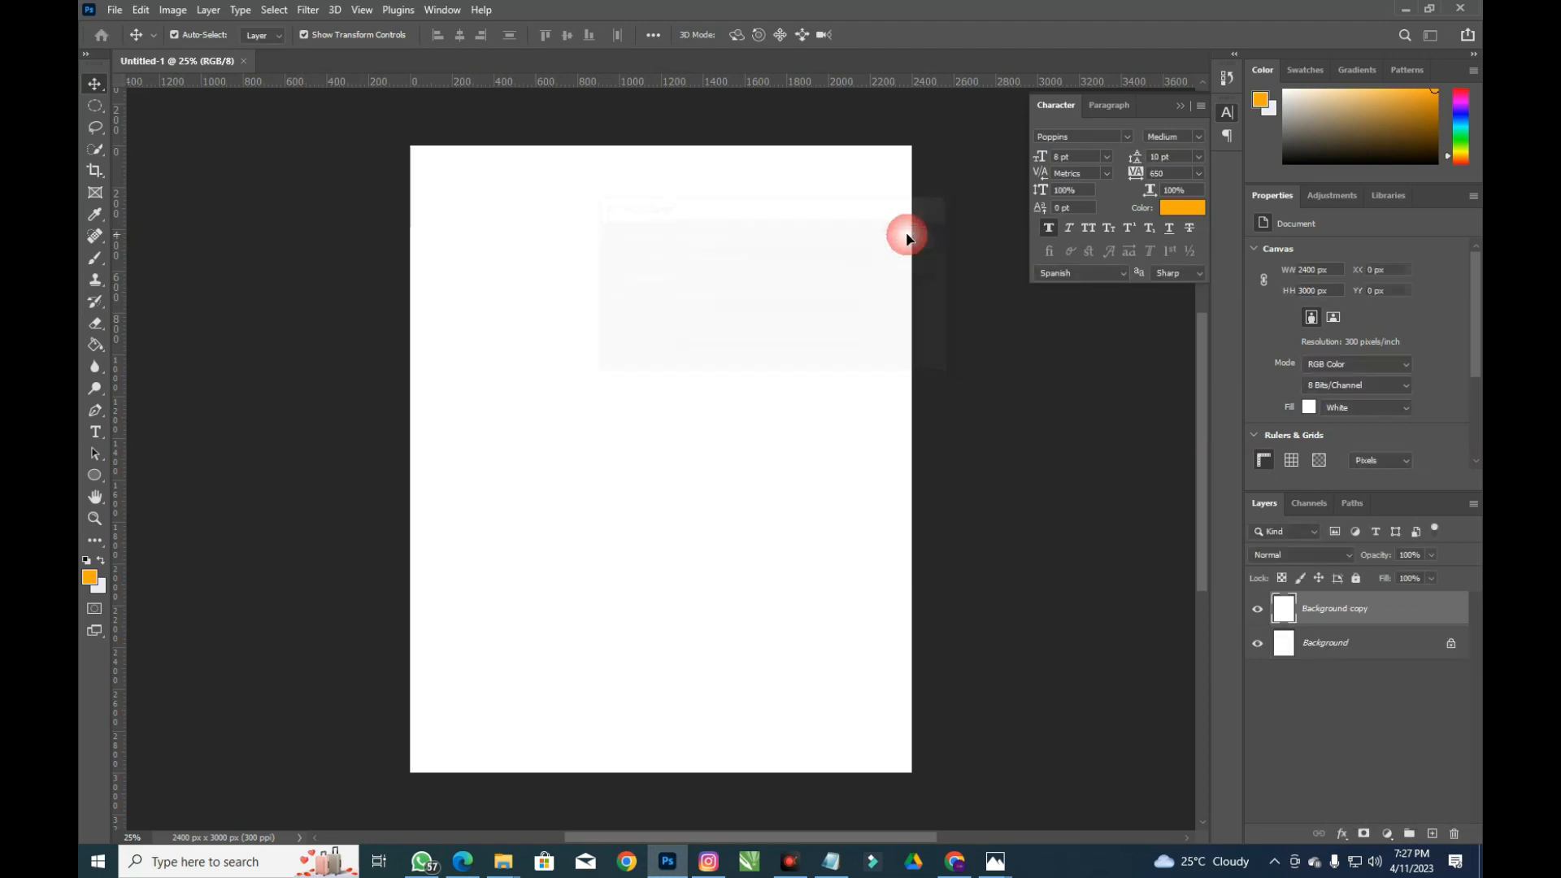
Add a radial Gradient Overlay to the copy with stops b30023 in the centre and 5e0014 outside
{"action": "left_click", "coordinate": [1342, 834]}
{"action": "left_click", "coordinate": [1366, 784]}
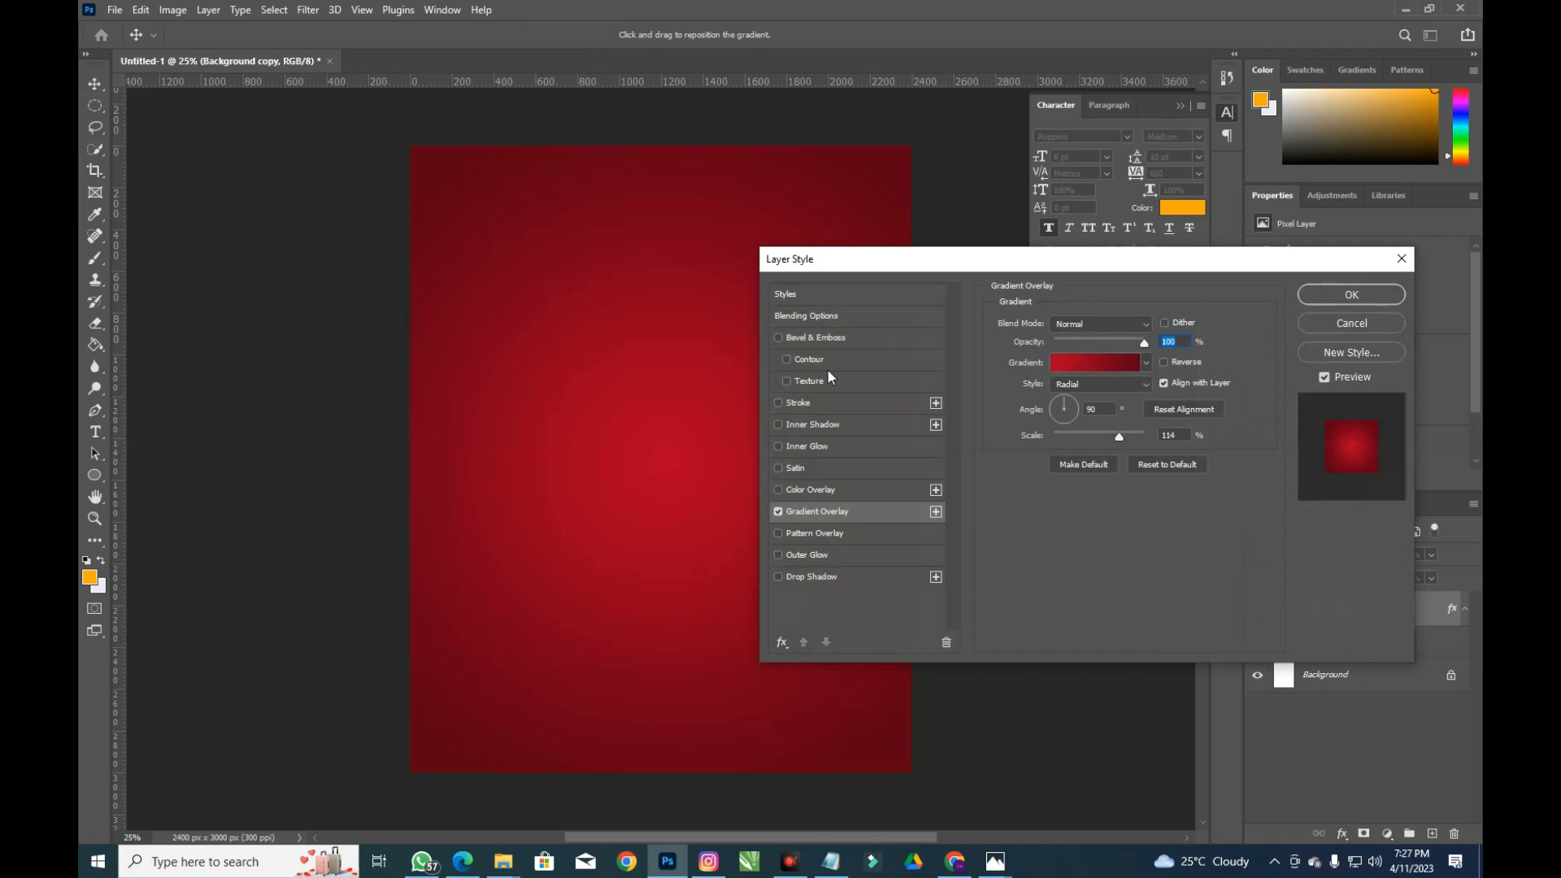
{"action": "left_click", "coordinate": [1090, 358]}
{"action": "left_click_drag", "start_coordinate": [718, 129], "coordinate": [961, 144]}
{"action": "left_click", "coordinate": [1180, 447]}
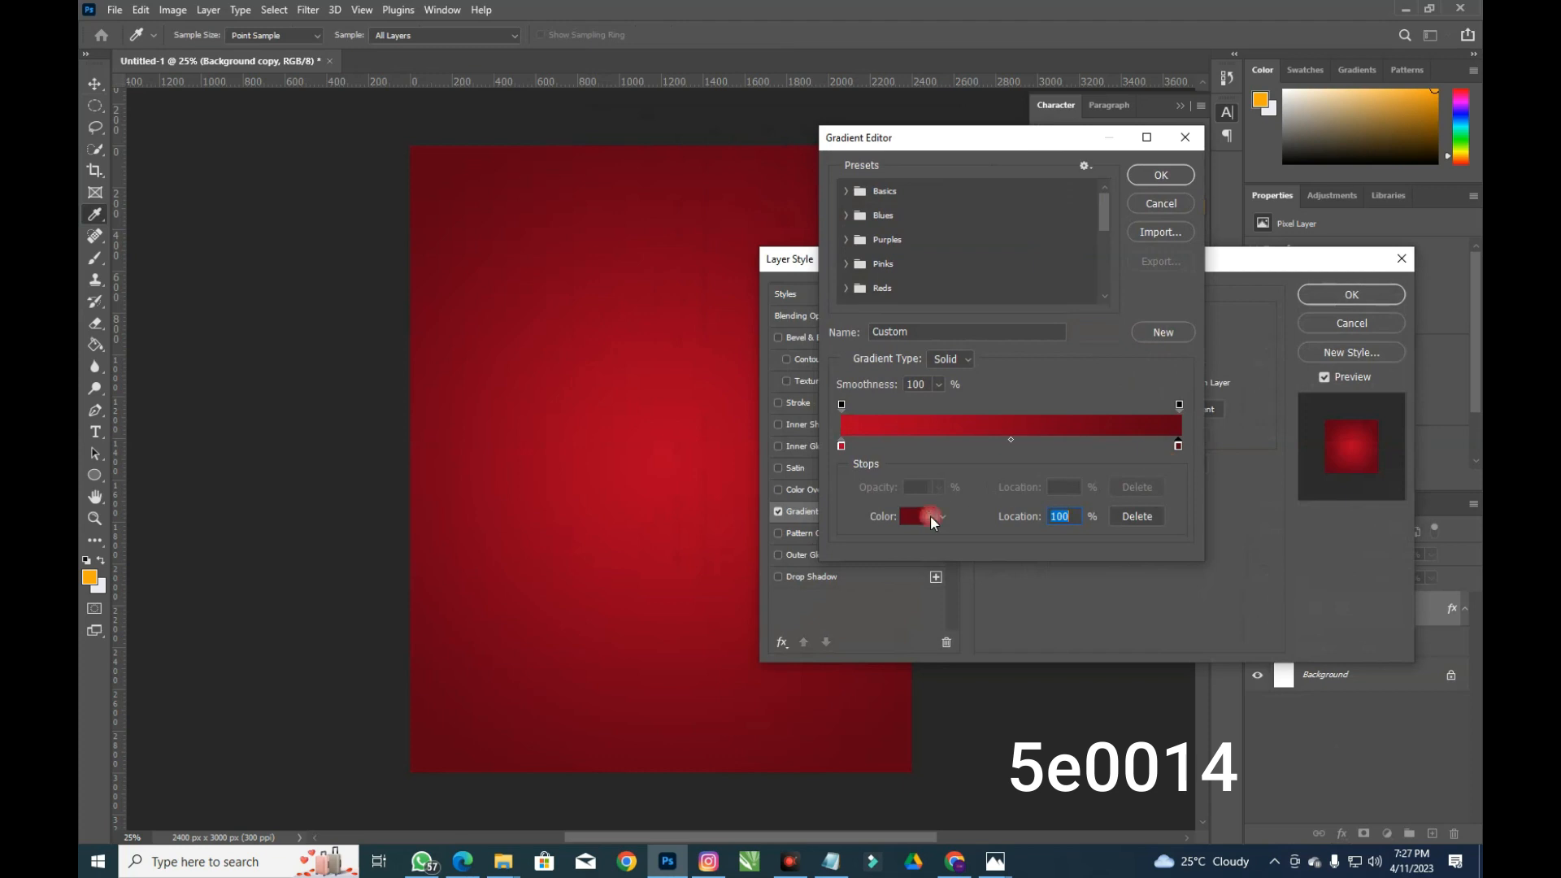
{"action": "left_click", "coordinate": [931, 517]}
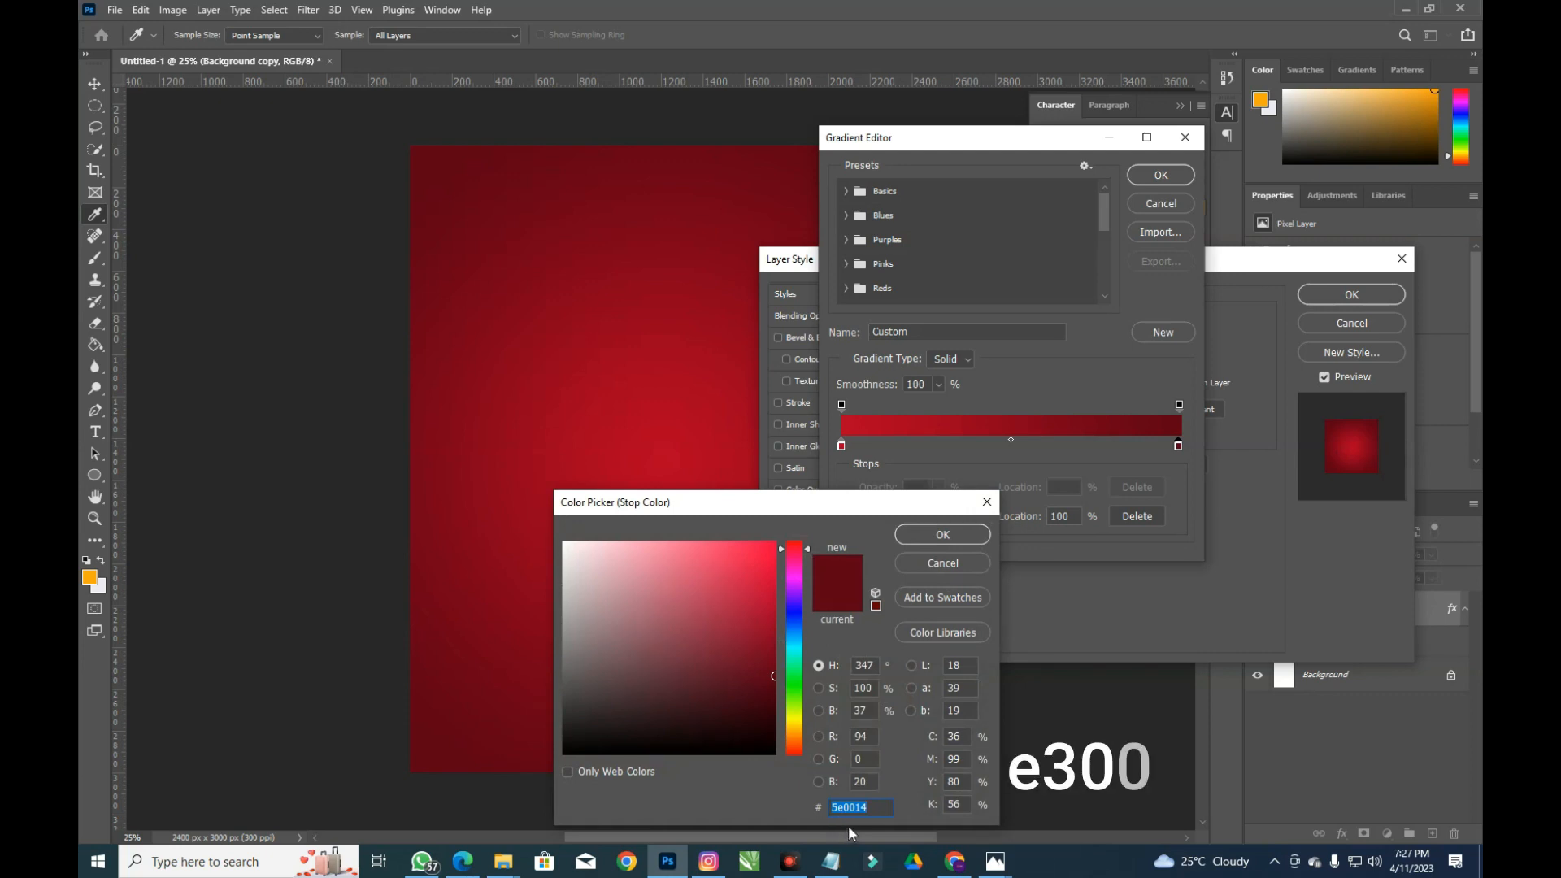
{"action": "left_click", "coordinate": [943, 534]}
{"action": "left_click", "coordinate": [842, 446]}
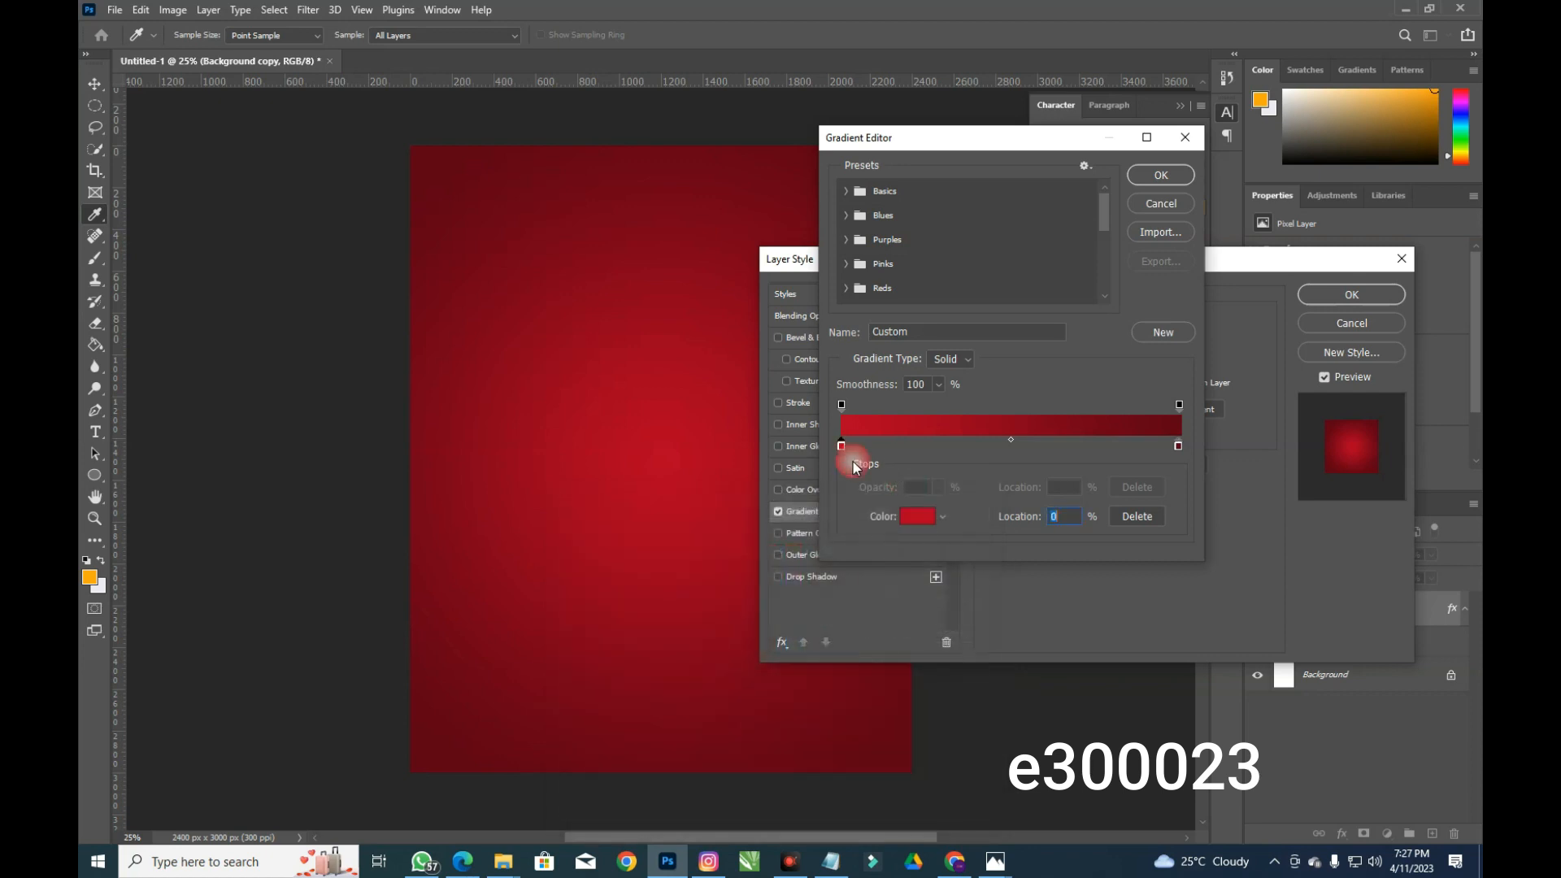
{"action": "left_click", "coordinate": [917, 516]}
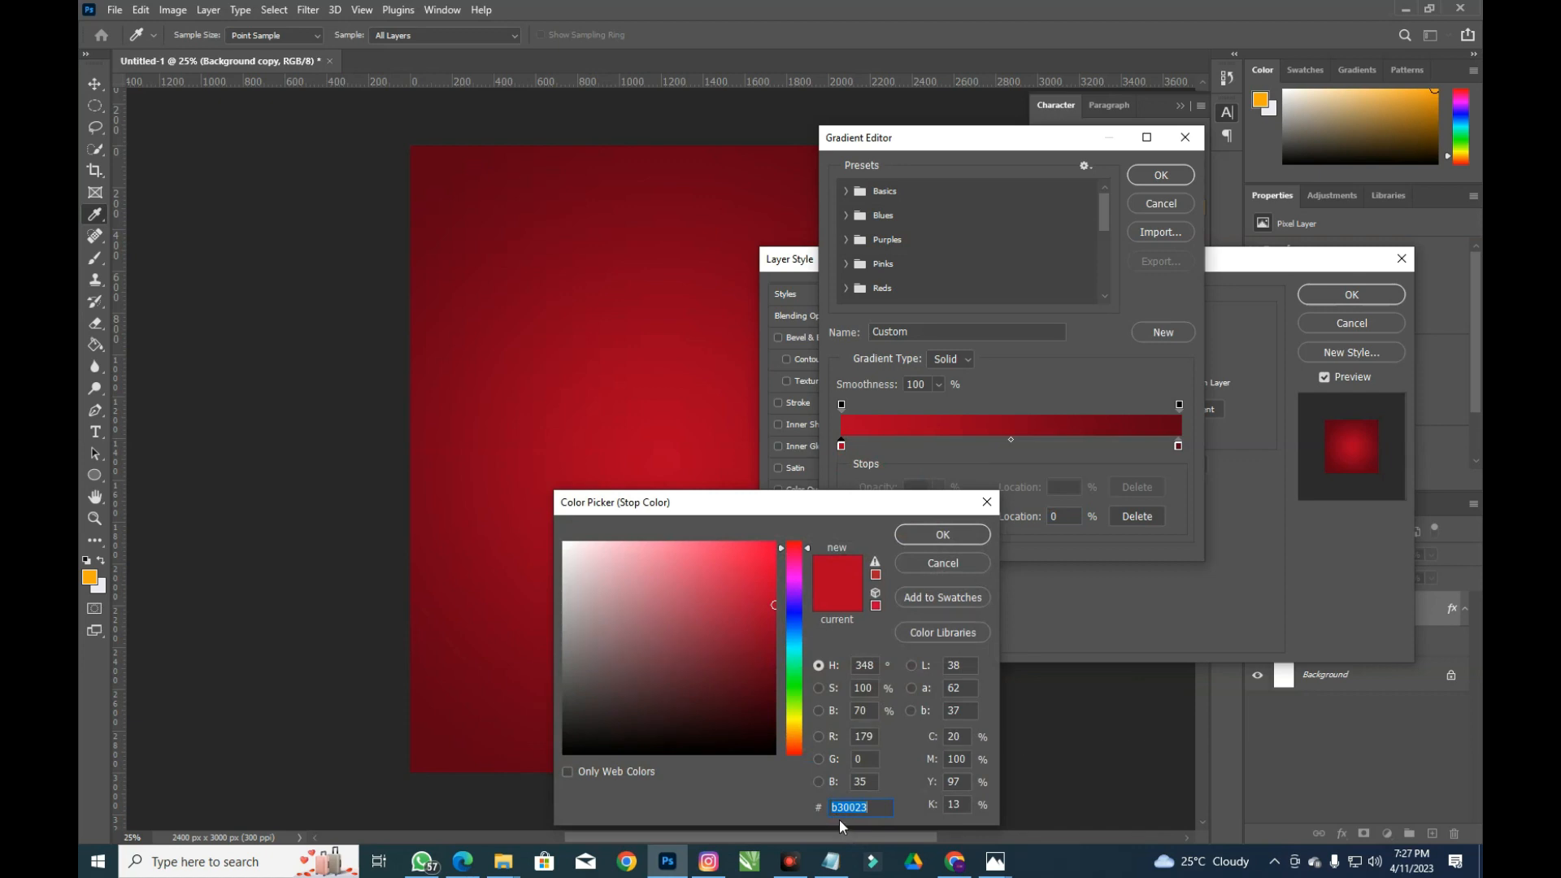
{"action": "left_click", "coordinate": [972, 535]}
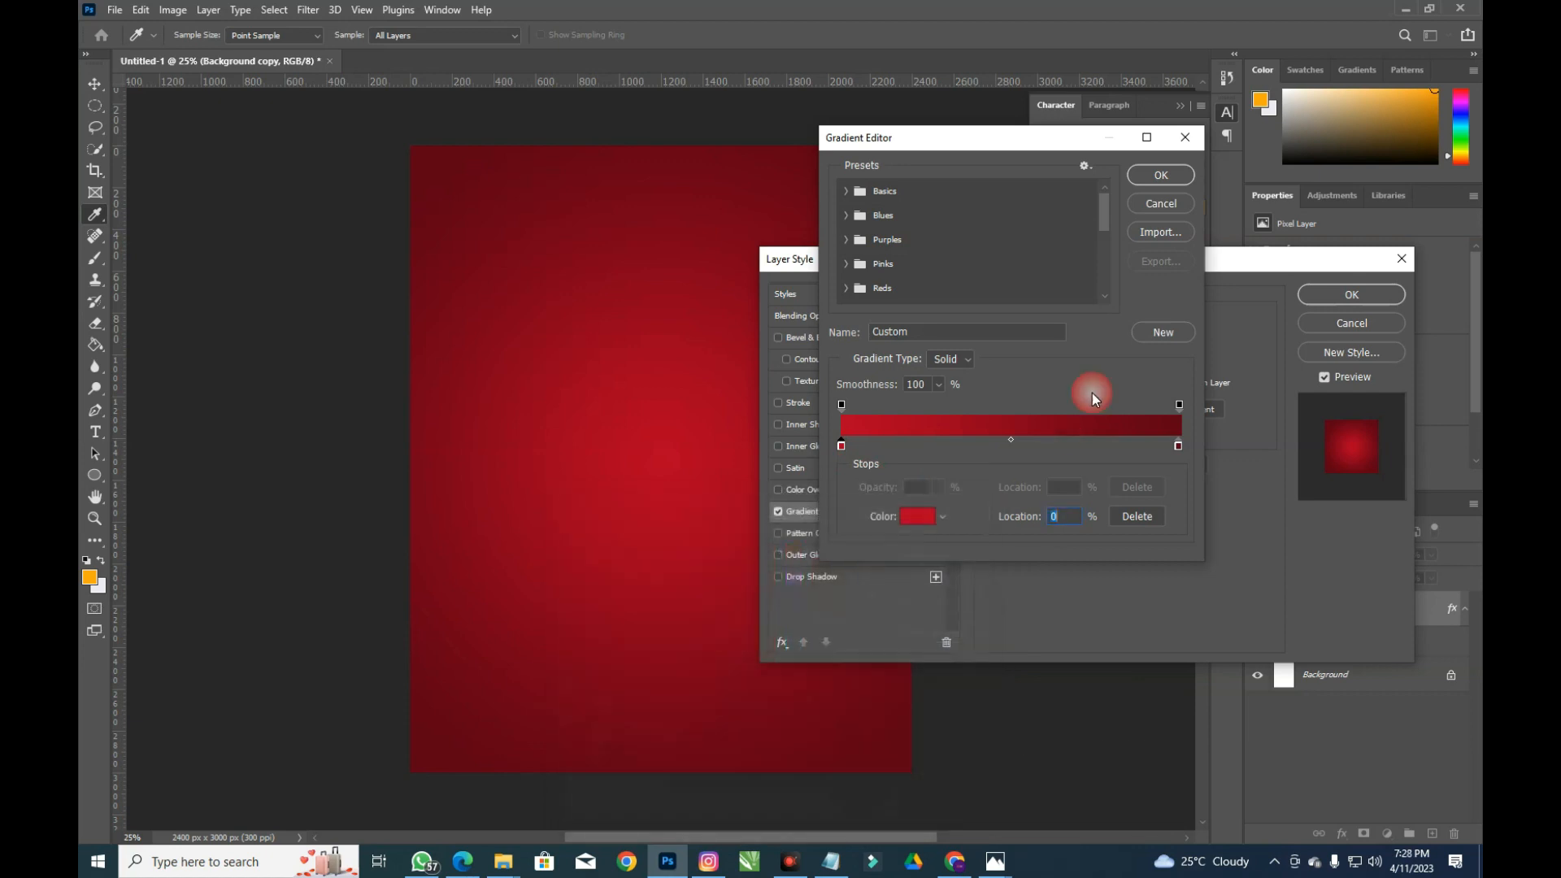
{"action": "left_click", "coordinate": [1162, 175]}
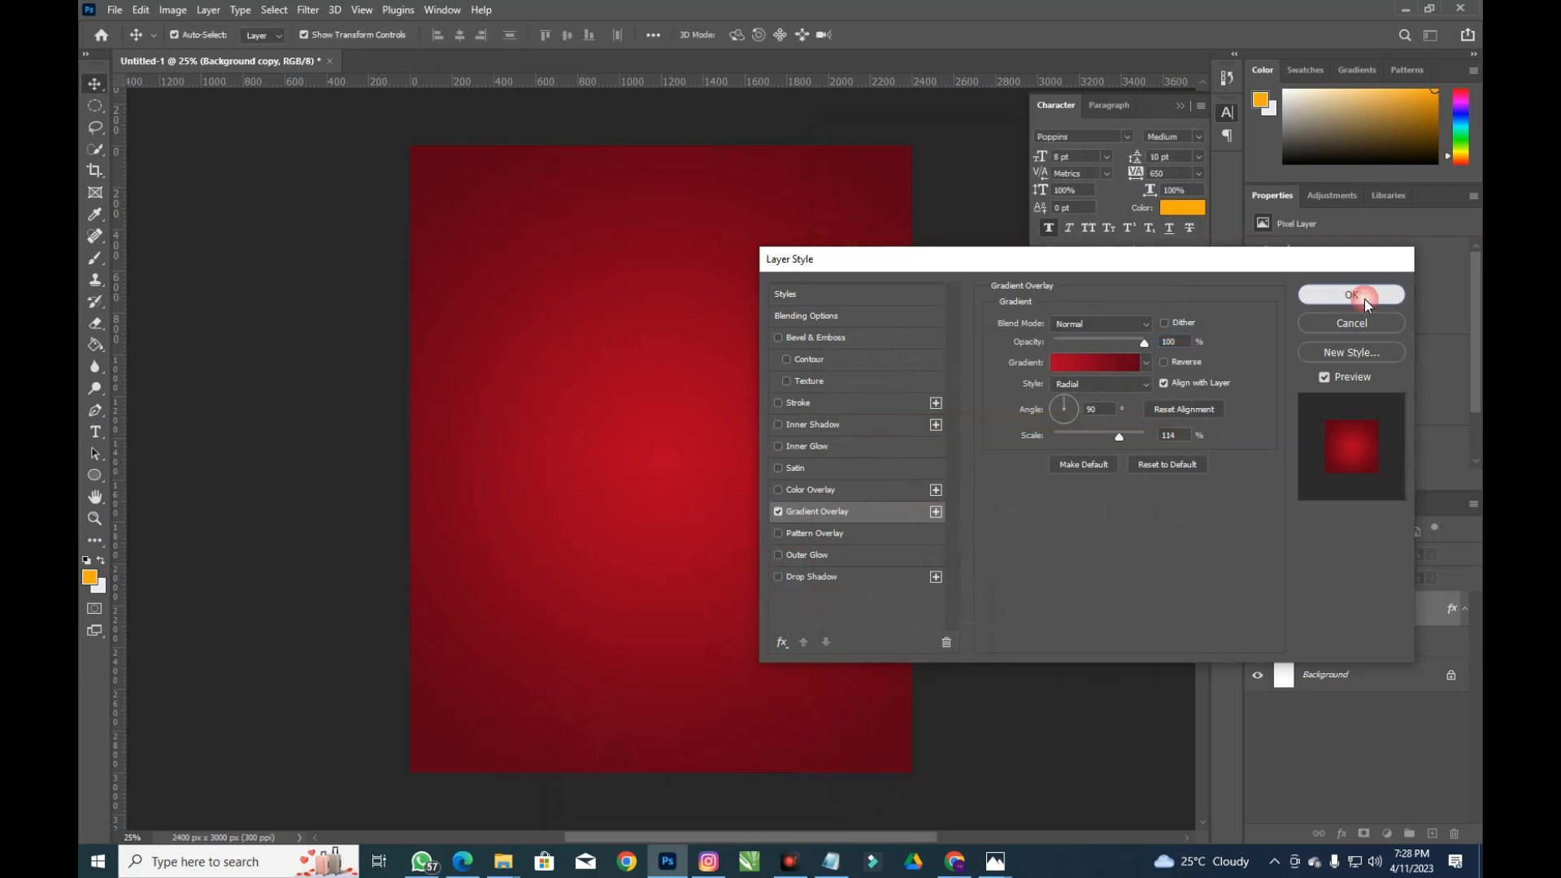
{"action": "left_click", "coordinate": [1364, 298]}
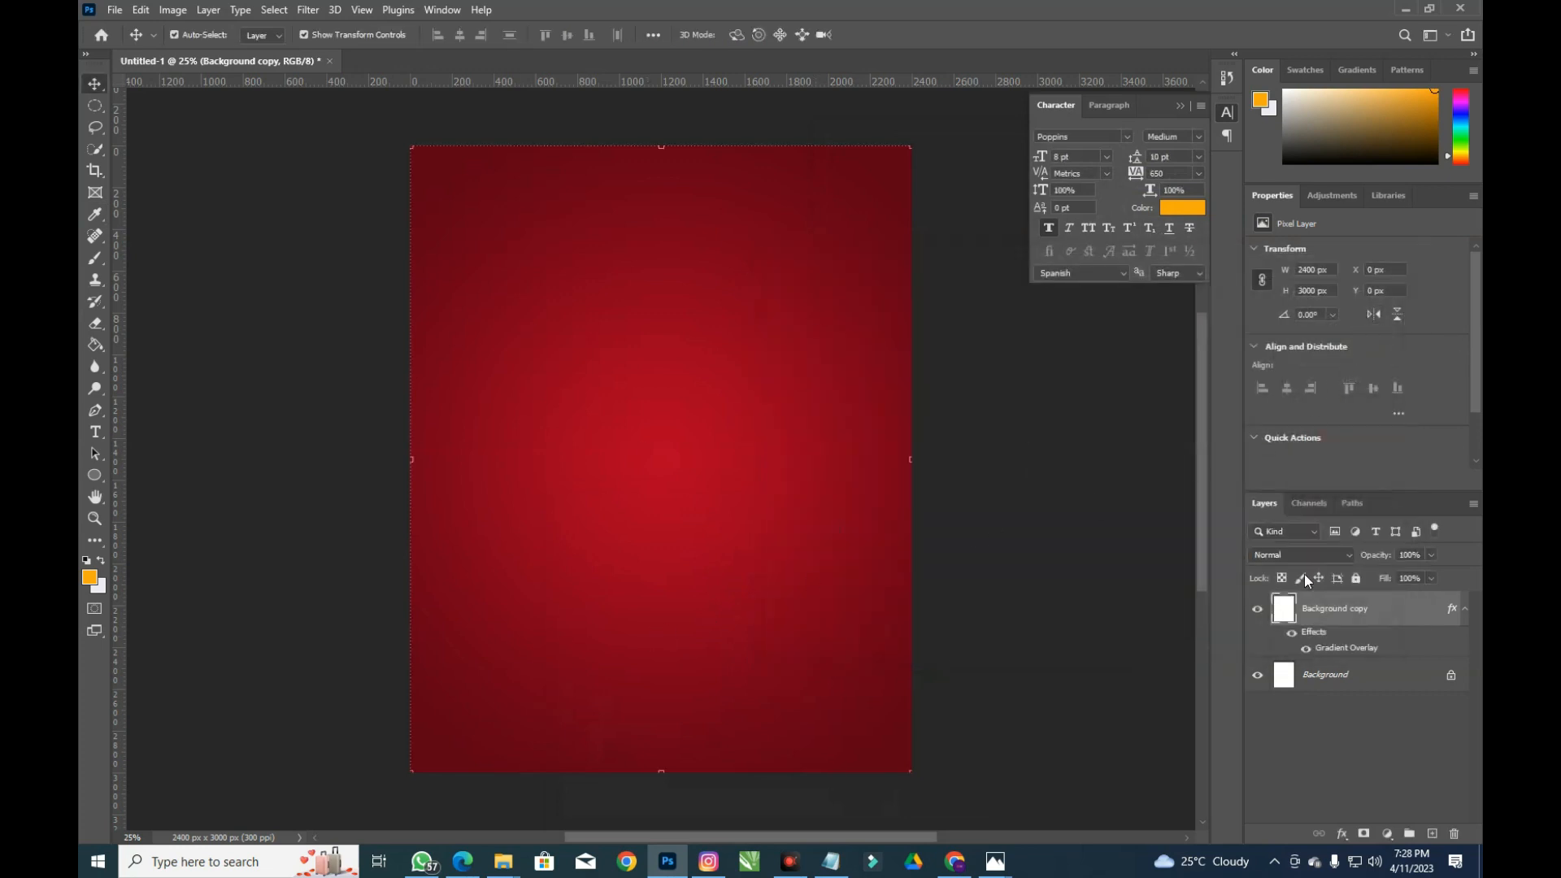
{"action": "right_click", "coordinate": [1342, 619]}
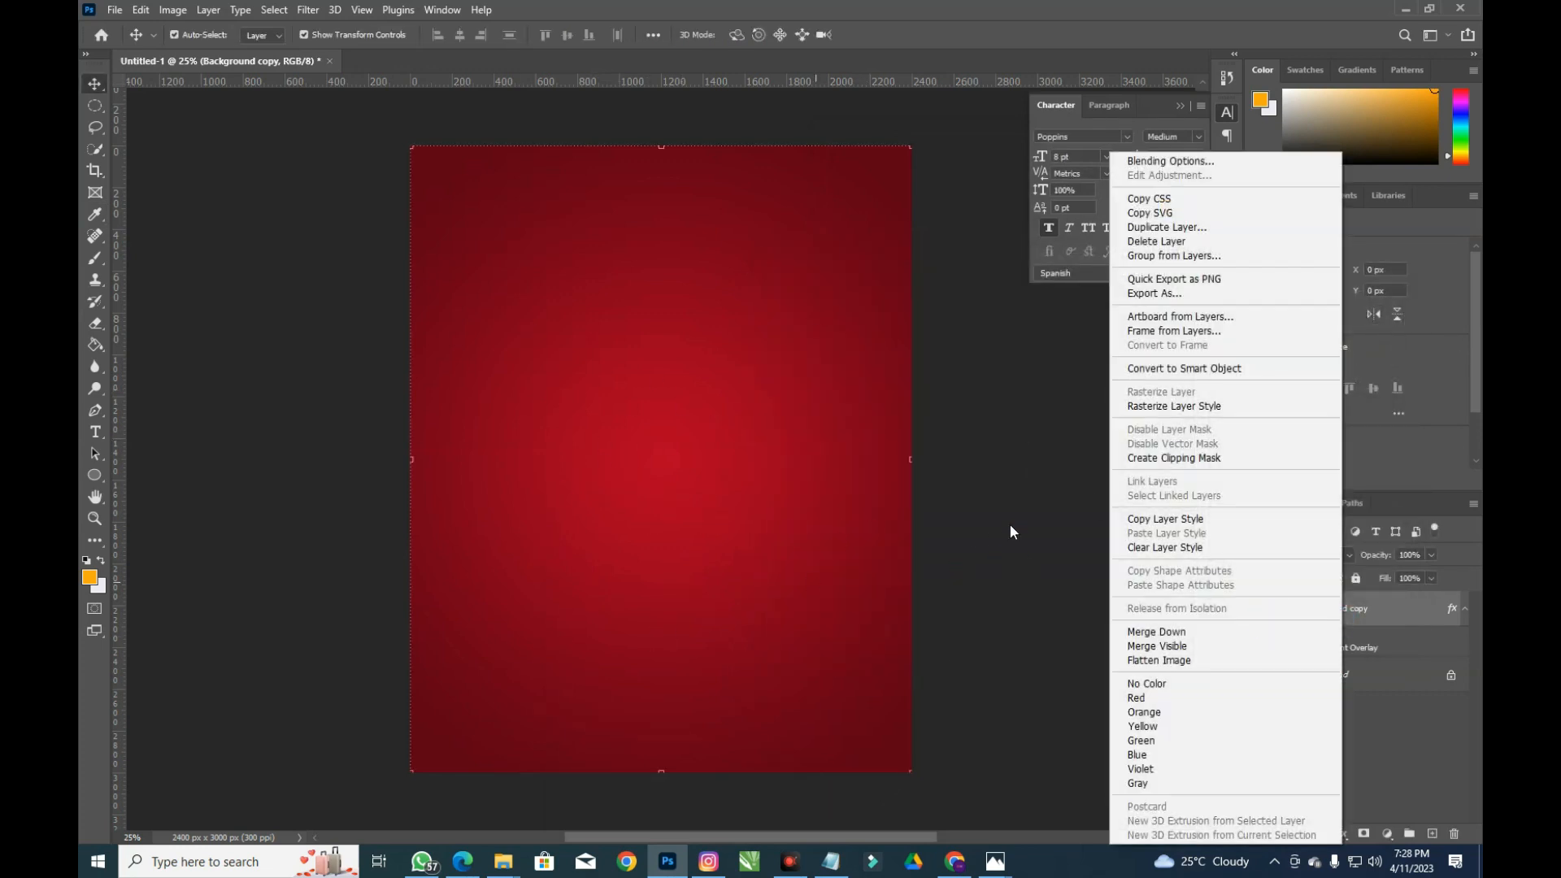
Convert Background copy to a smart object and start a Camera Raw Filter on it
{"action": "left_click", "coordinate": [1164, 372]}
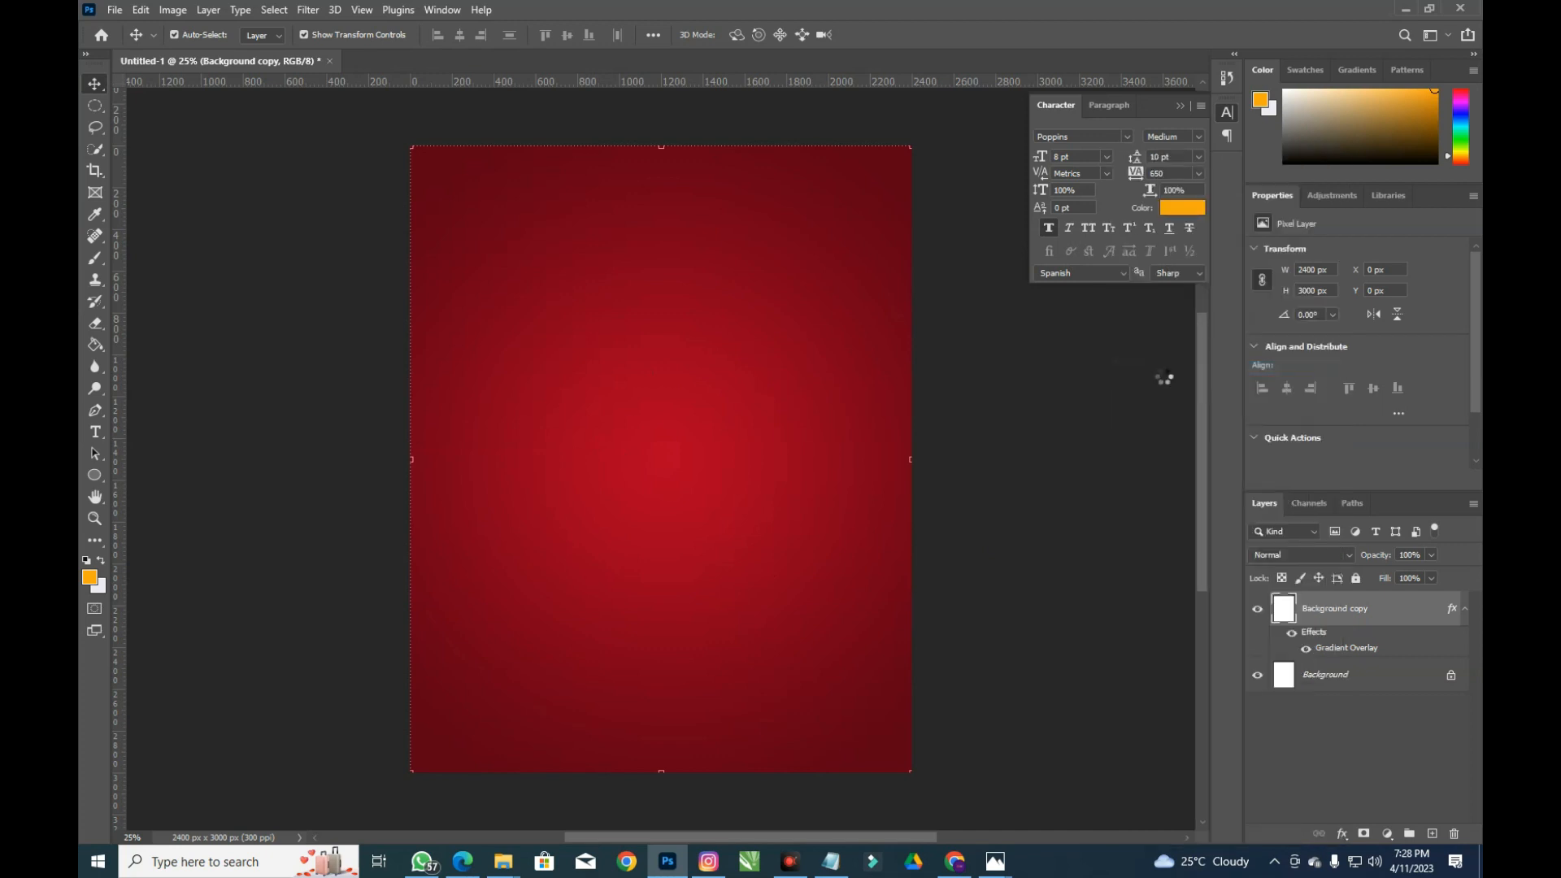
{"action": "left_click", "coordinate": [307, 10]}
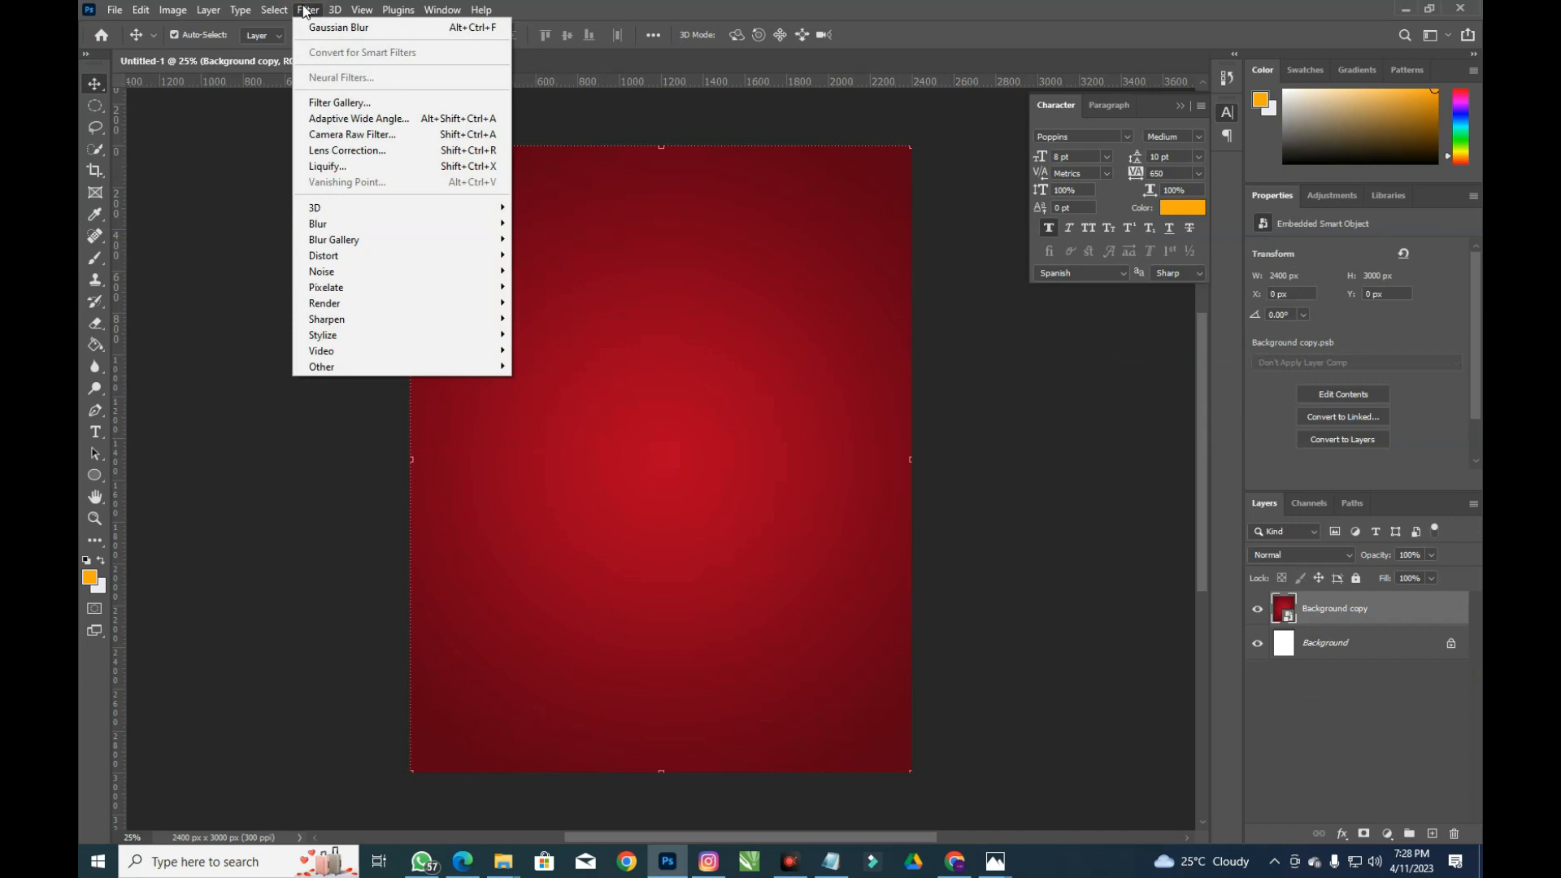
{"action": "mouse_move", "coordinate": [274, 9]}
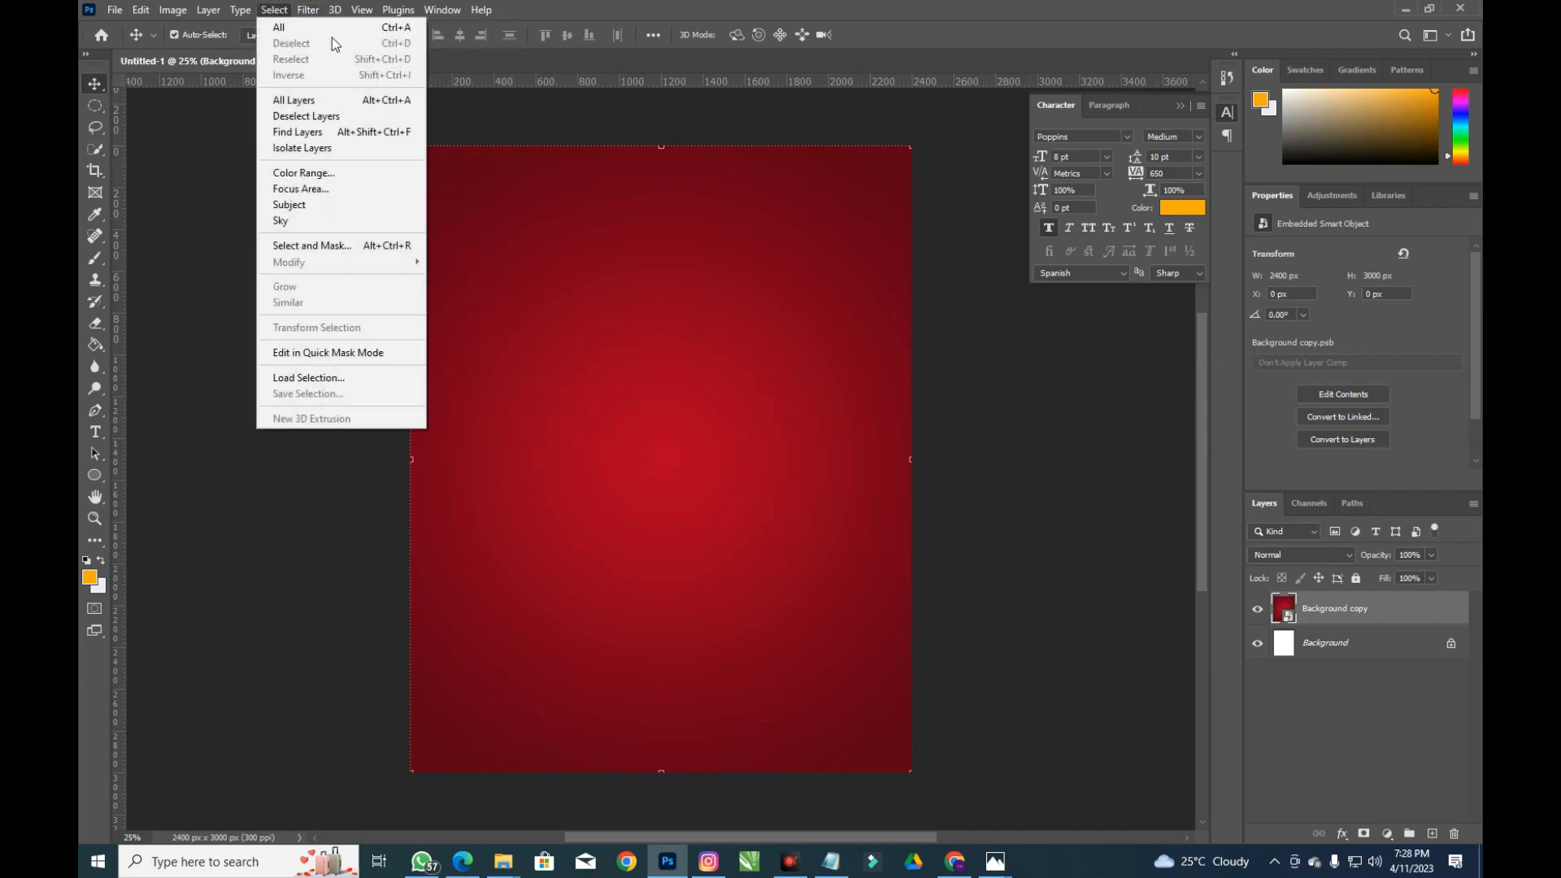
{"action": "left_click", "coordinate": [317, 13]}
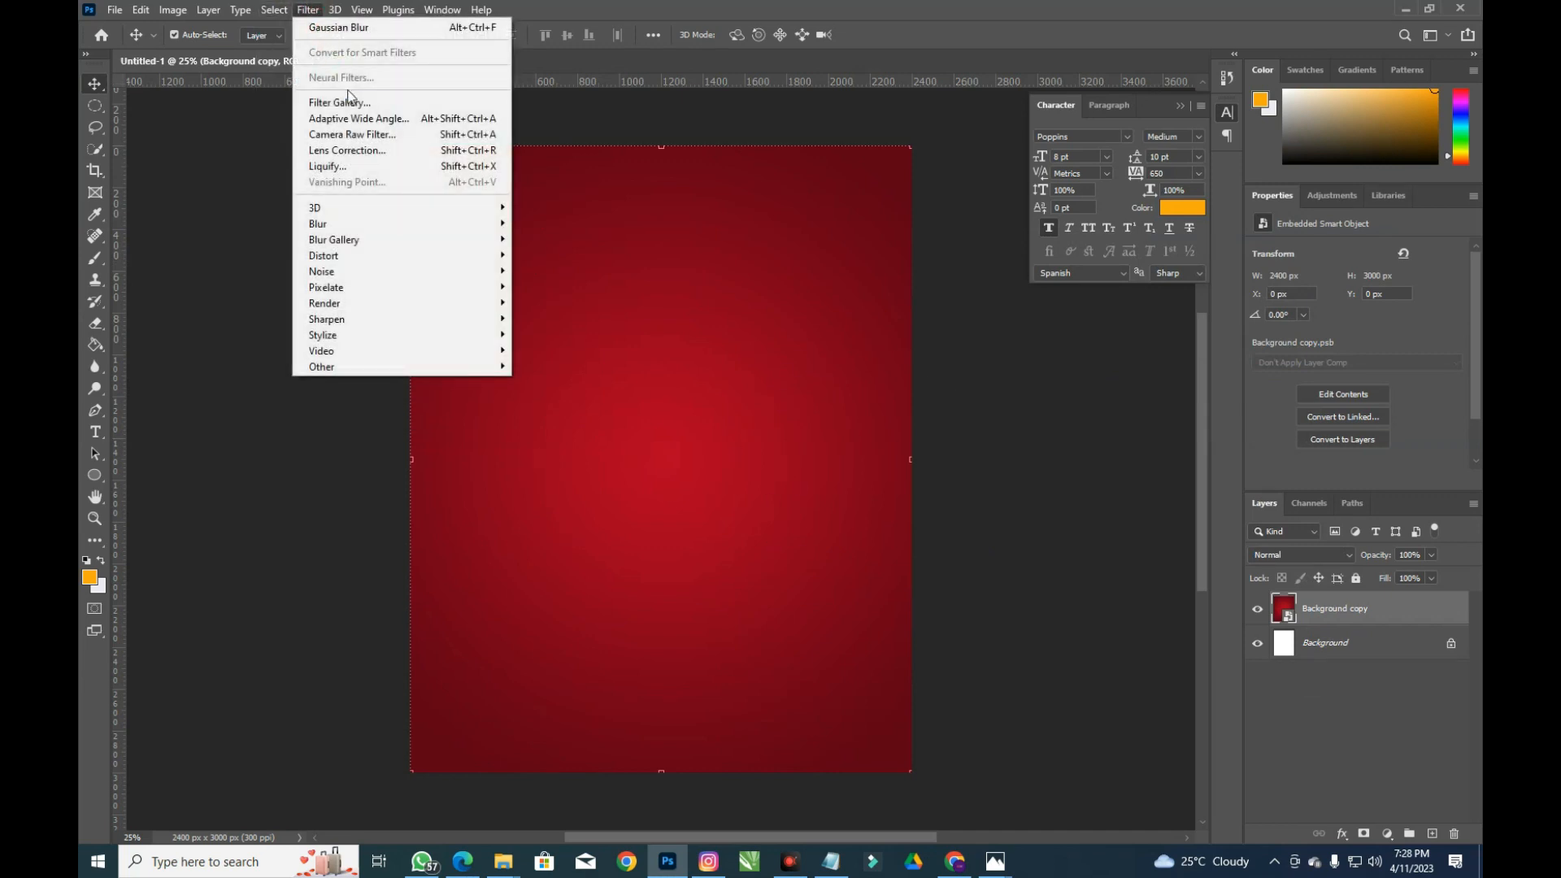
{"action": "left_click", "coordinate": [370, 134]}
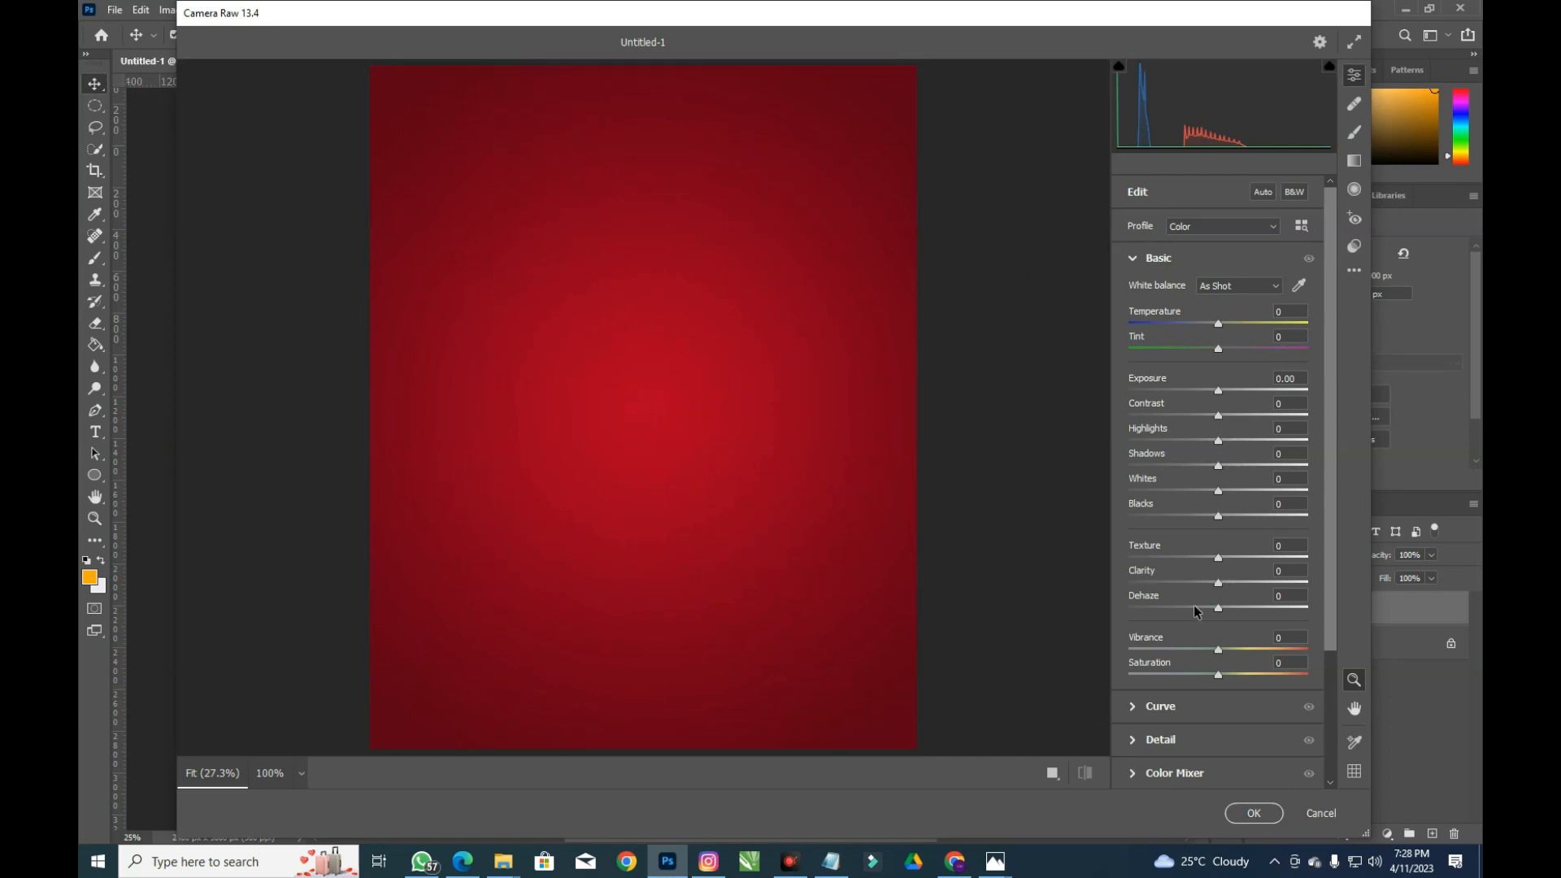
In Camera Raw, add grain 36 with size 47 and roughness 59
{"action": "left_click", "coordinate": [1132, 258]}
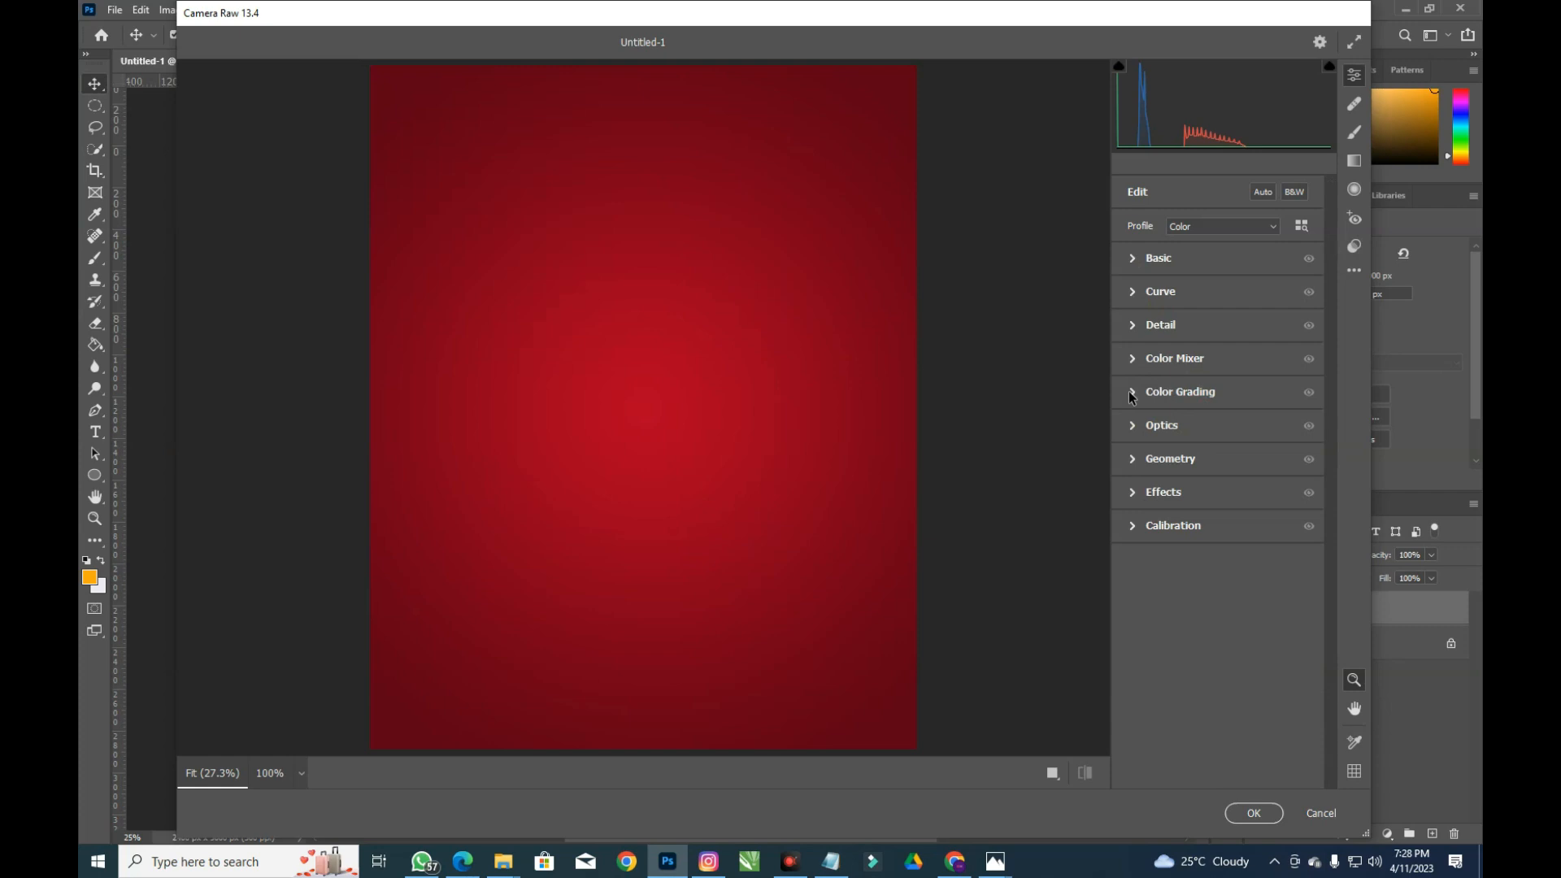
{"action": "left_click", "coordinate": [1132, 494]}
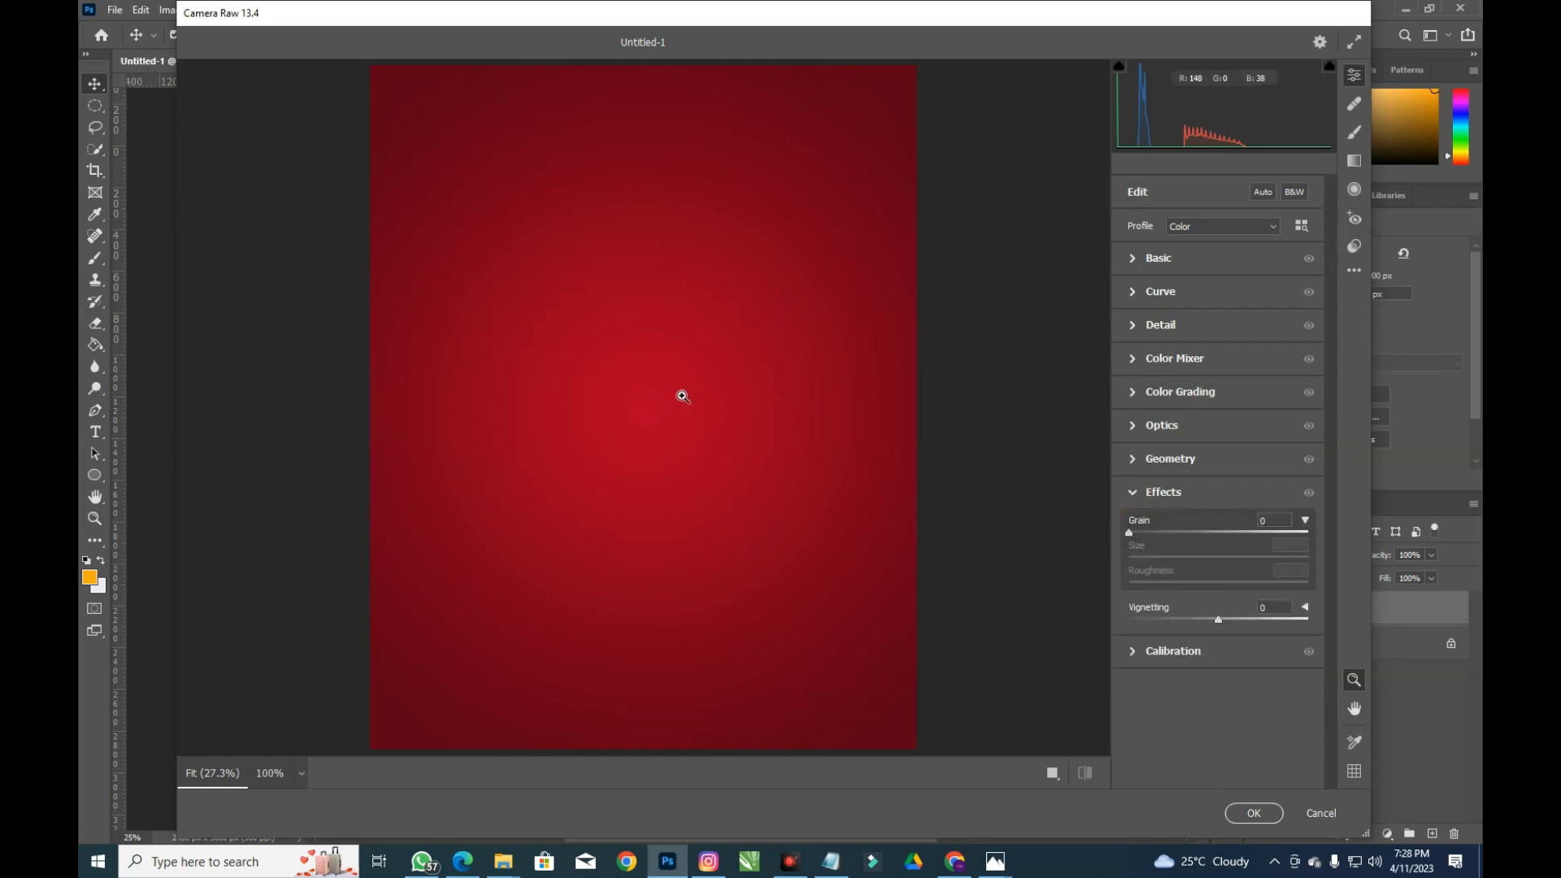
{"action": "left_click", "coordinate": [811, 436]}
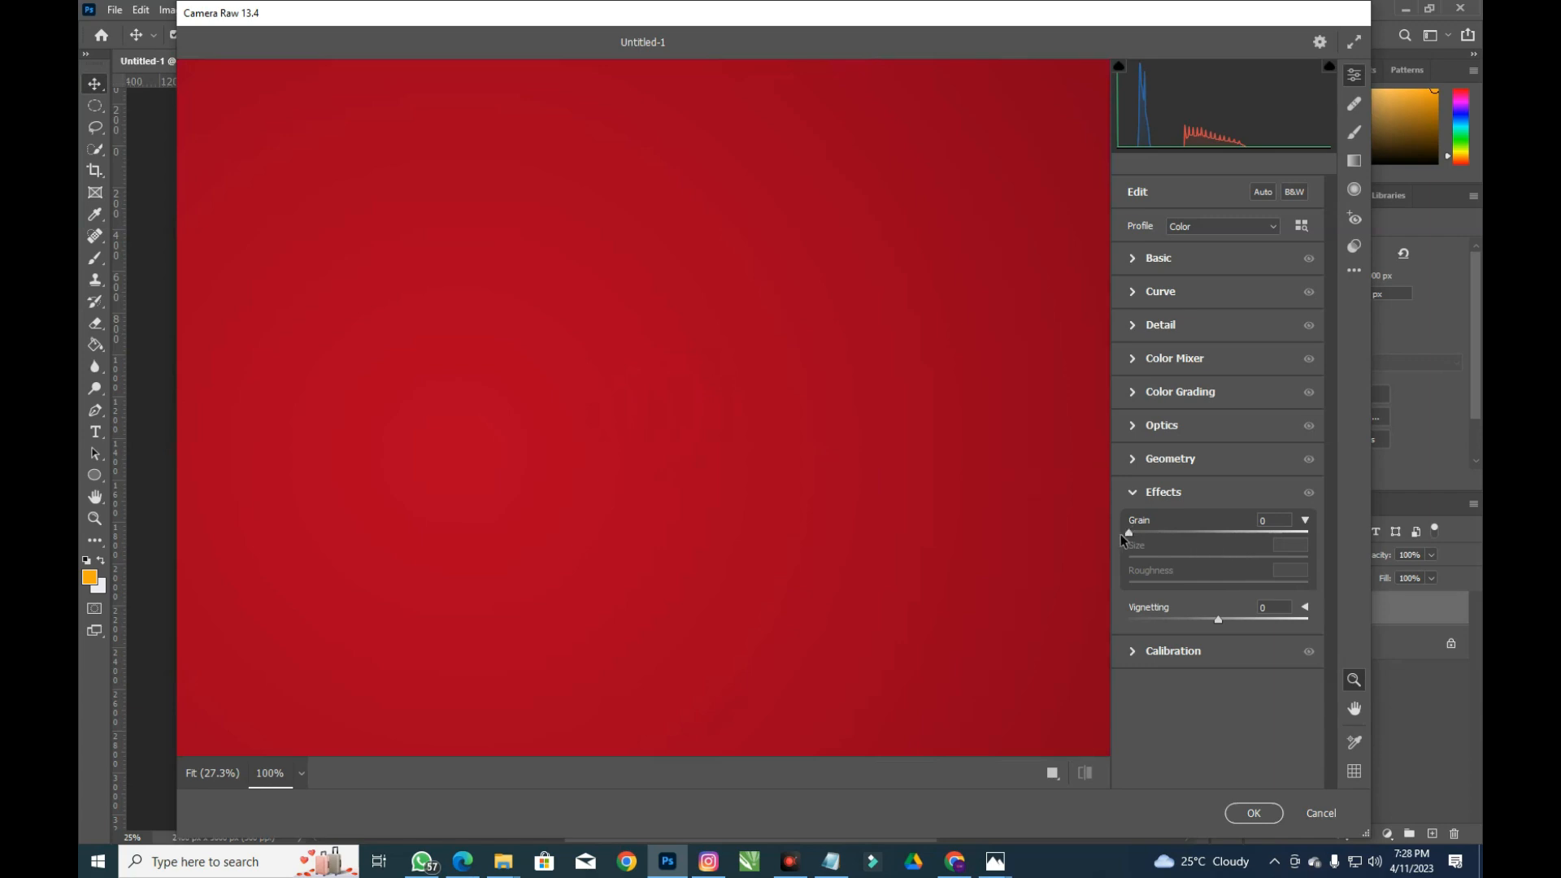
{"action": "left_click_drag", "start_coordinate": [1128, 534], "coordinate": [1177, 534]}
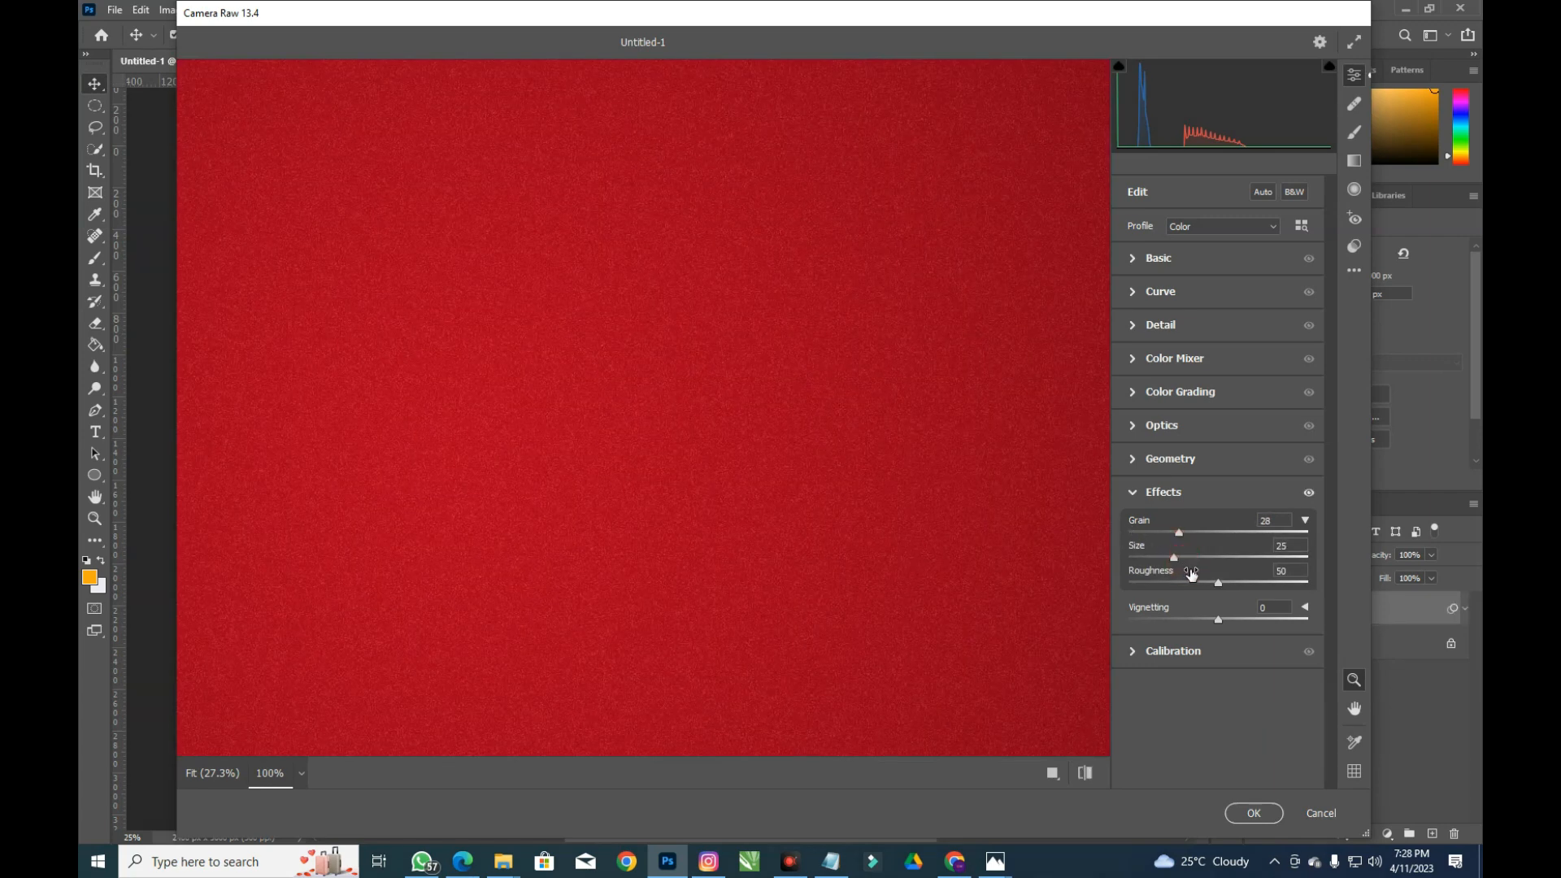
{"action": "left_click", "coordinate": [1184, 536]}
{"action": "left_click_drag", "start_coordinate": [1218, 583], "coordinate": [1235, 583]}
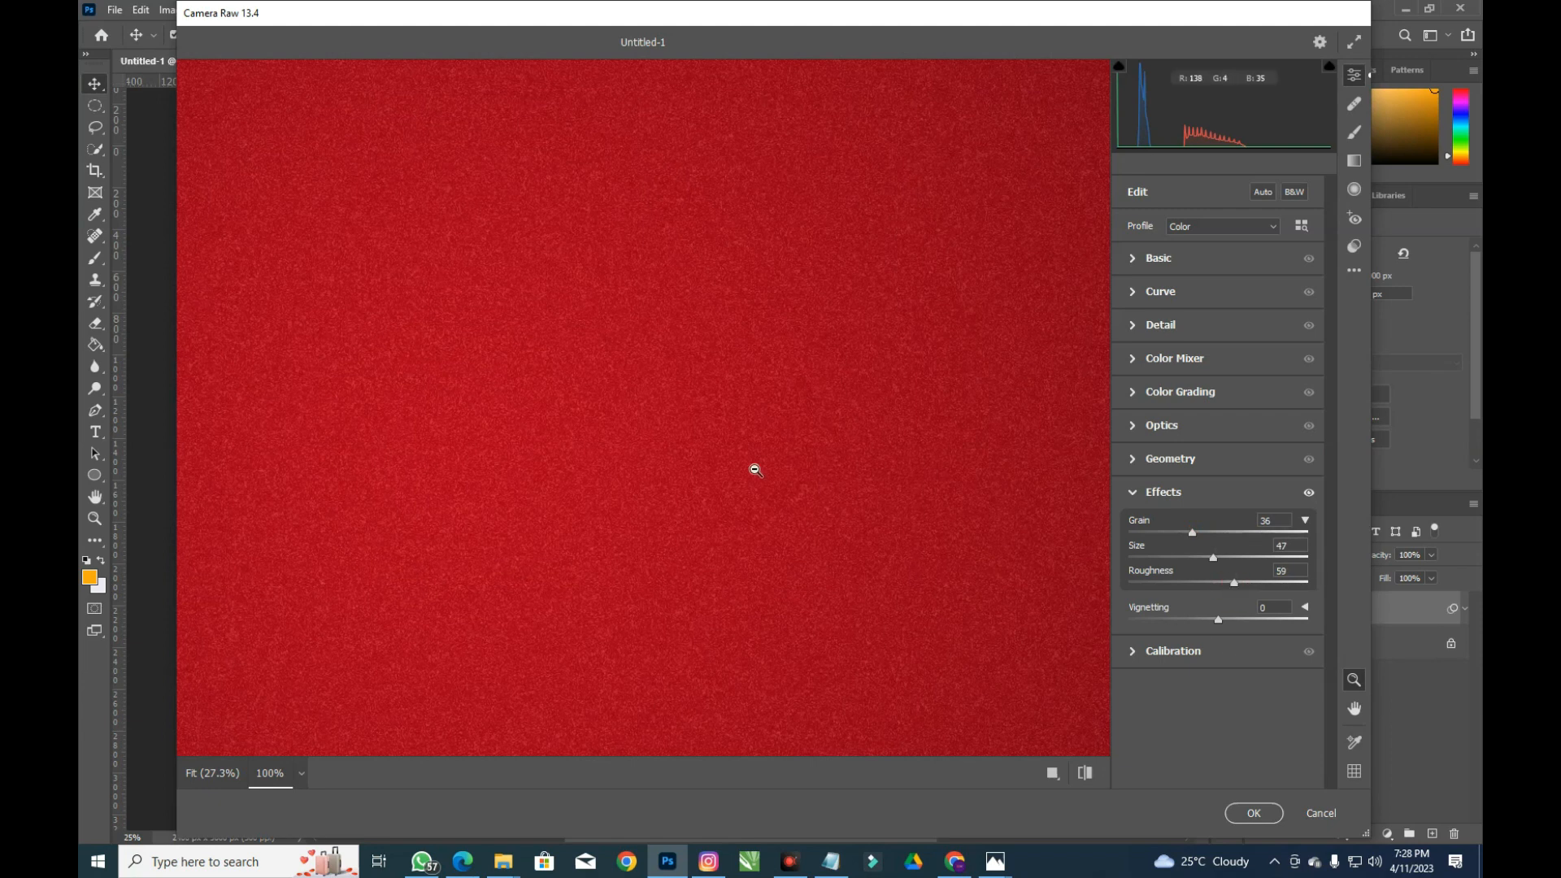
Fit the preview in view, set vignetting to -11, and apply the filter
{"action": "right_click", "coordinate": [748, 431]}
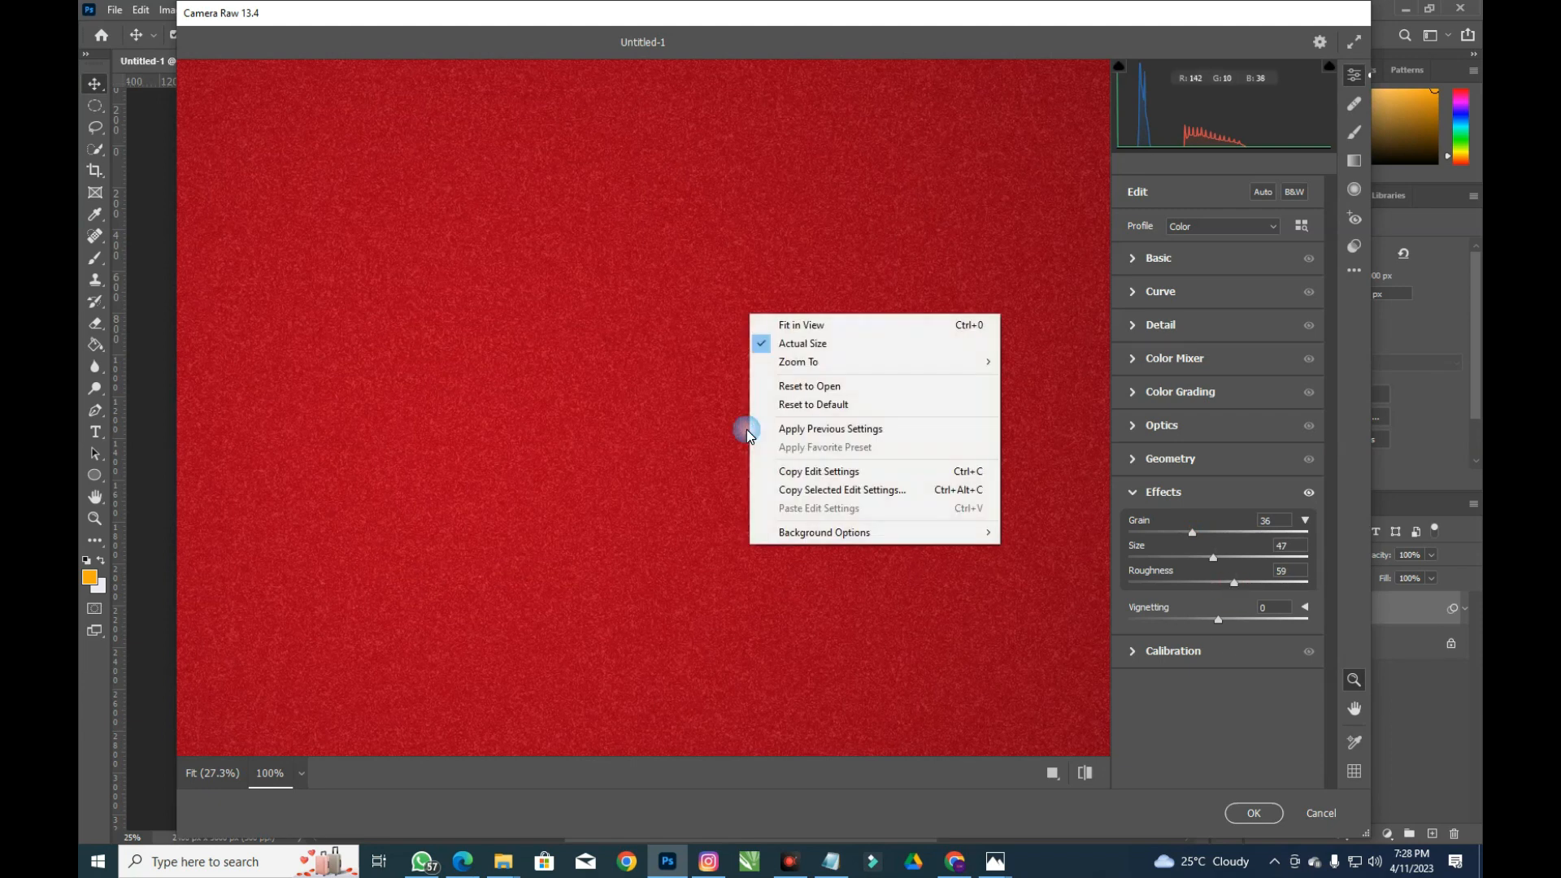
{"action": "left_click", "coordinate": [798, 326]}
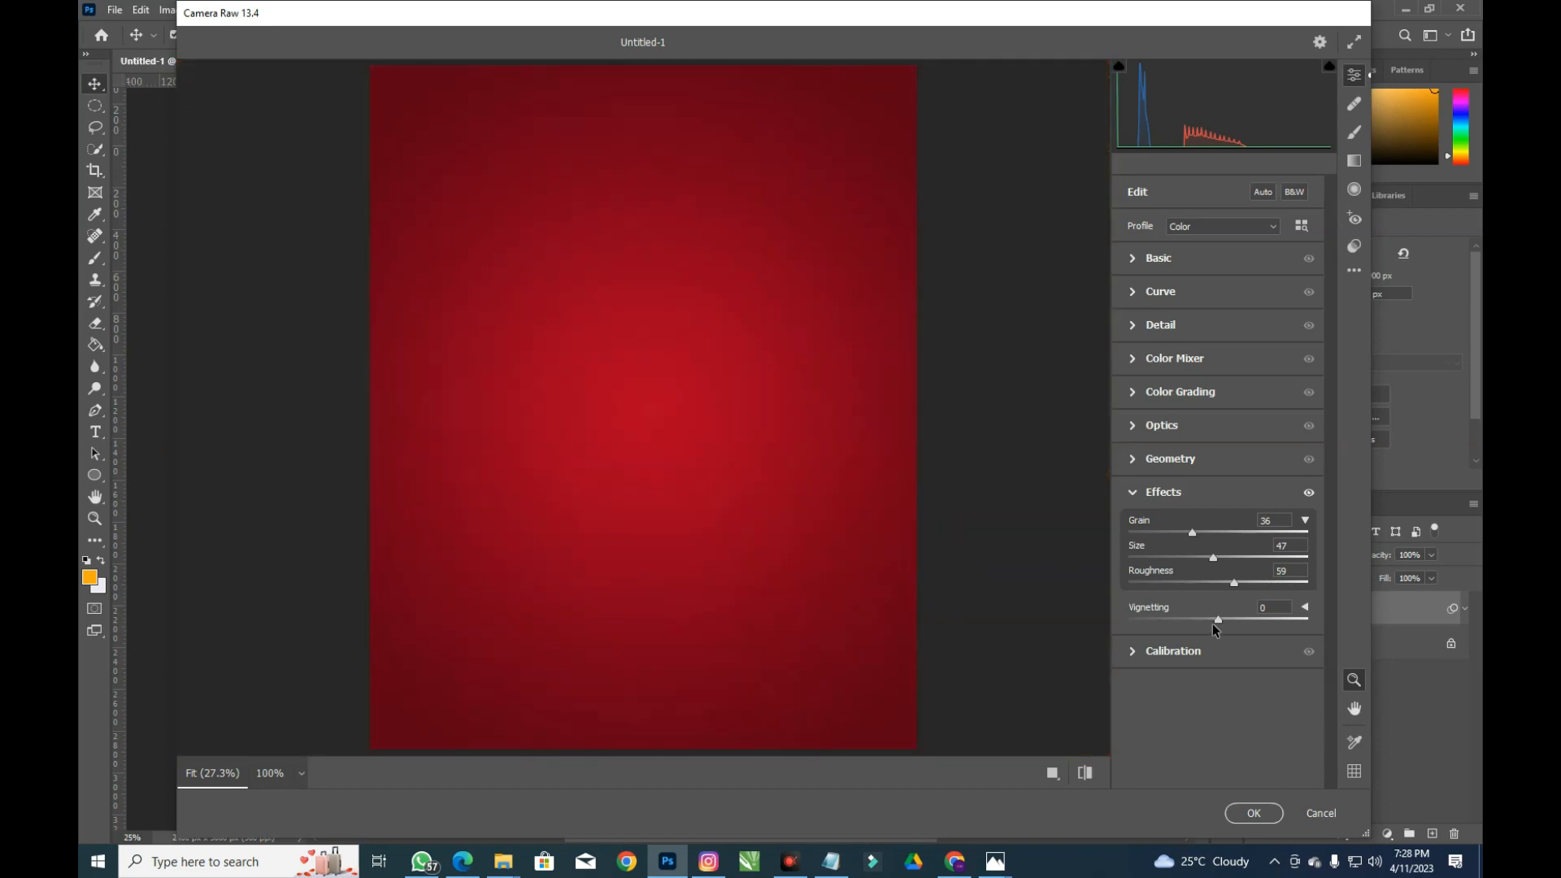
{"action": "left_click_drag", "start_coordinate": [1220, 622], "coordinate": [1206, 618]}
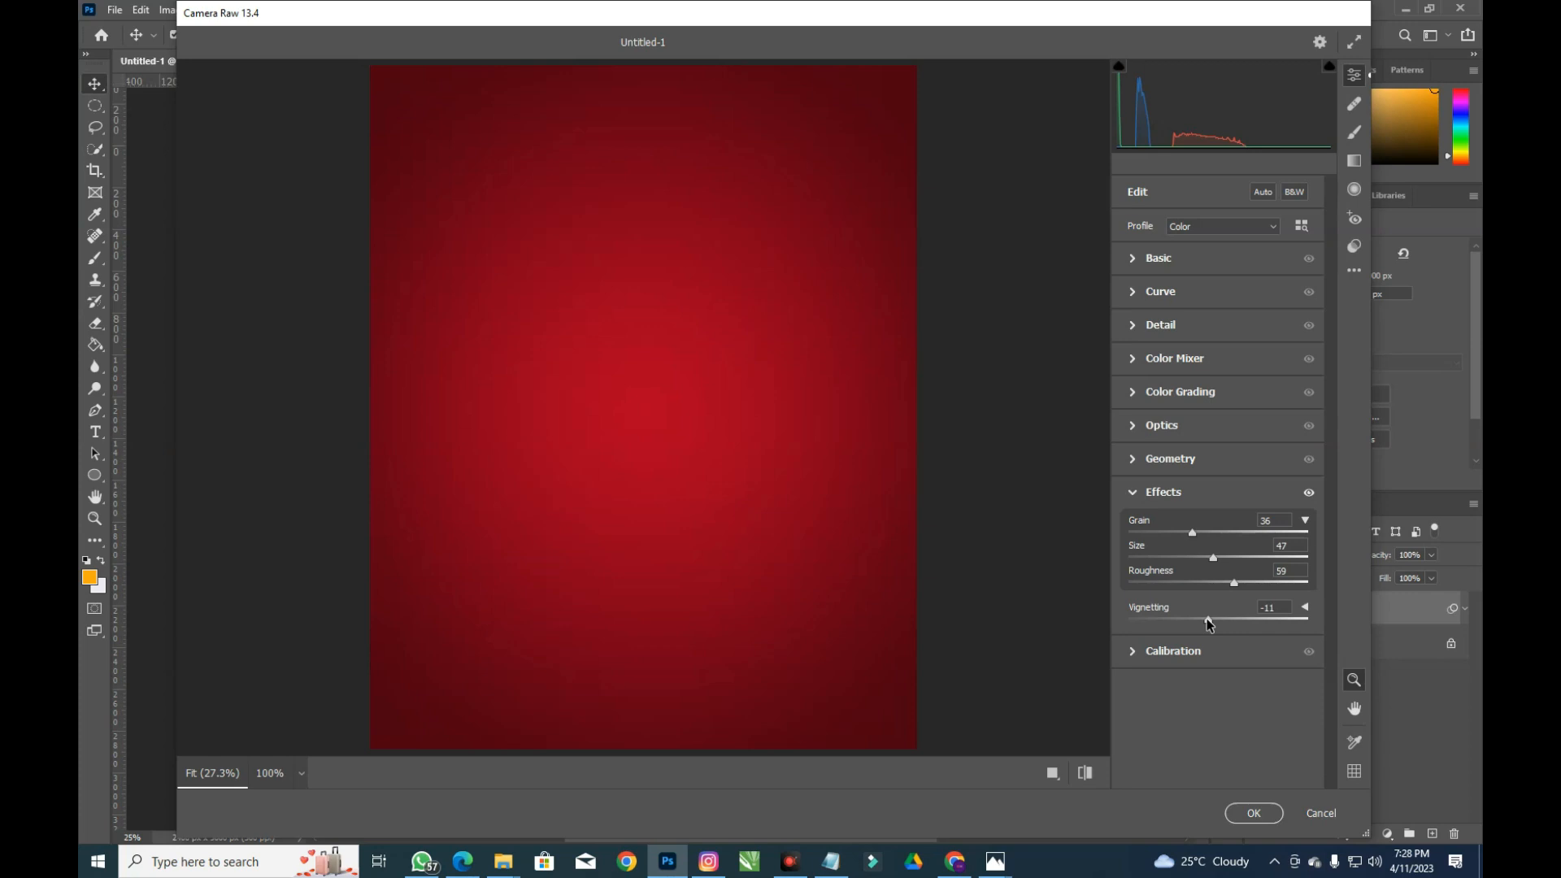
{"action": "left_click", "coordinate": [1245, 811]}
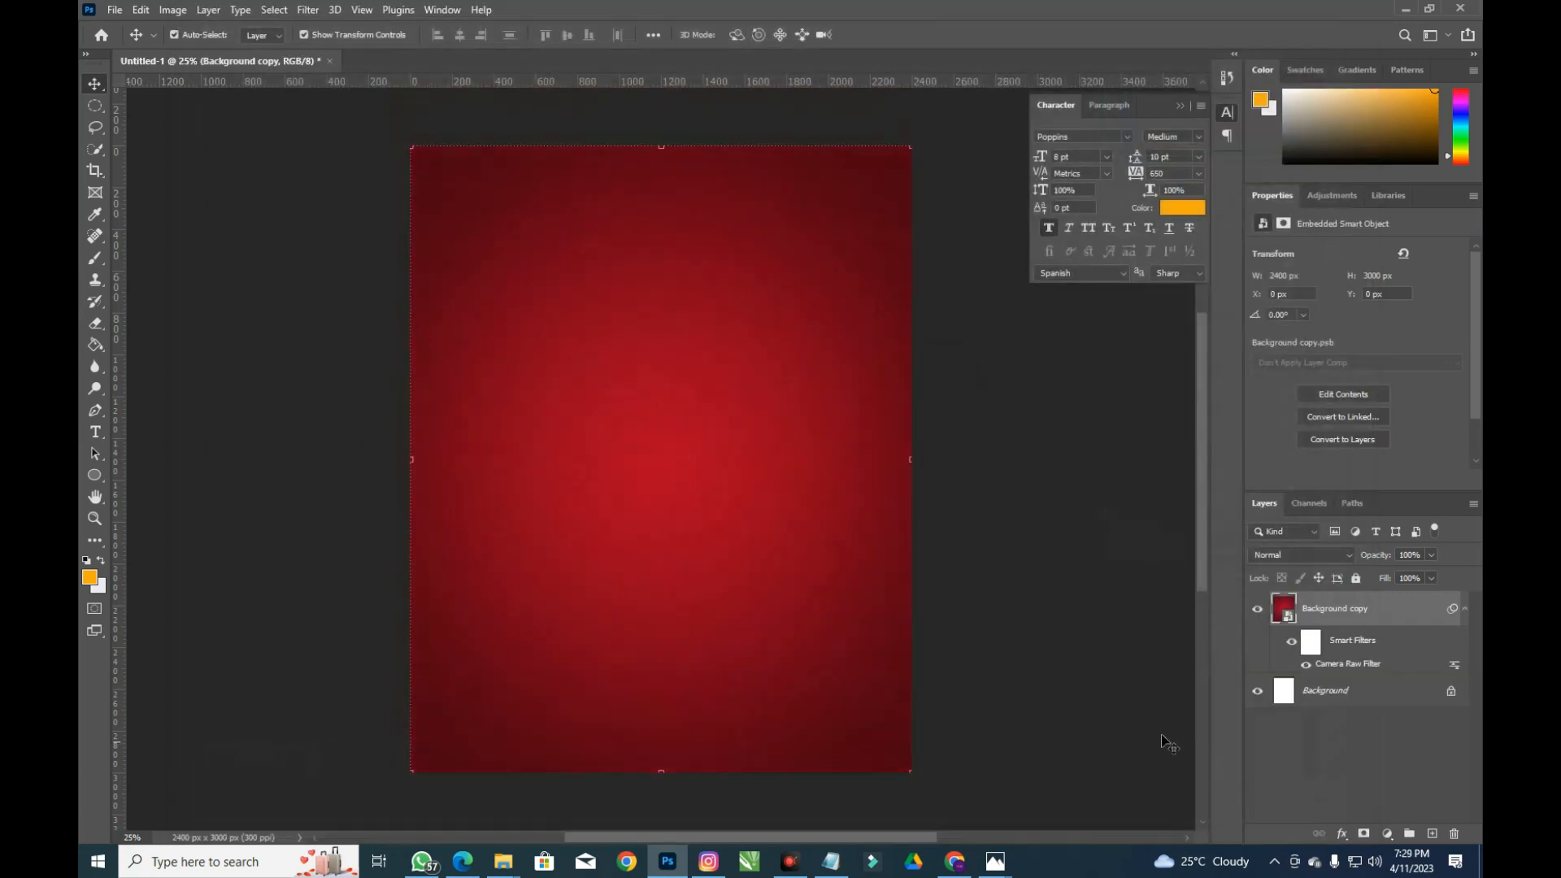
Place the pngwing.com (80) spiral ribbon on the right edge, rotated about 39° and slightly shrunk
{"action": "mouse_move", "coordinate": [501, 863]}
{"action": "mouse_move", "coordinate": [446, 792]}
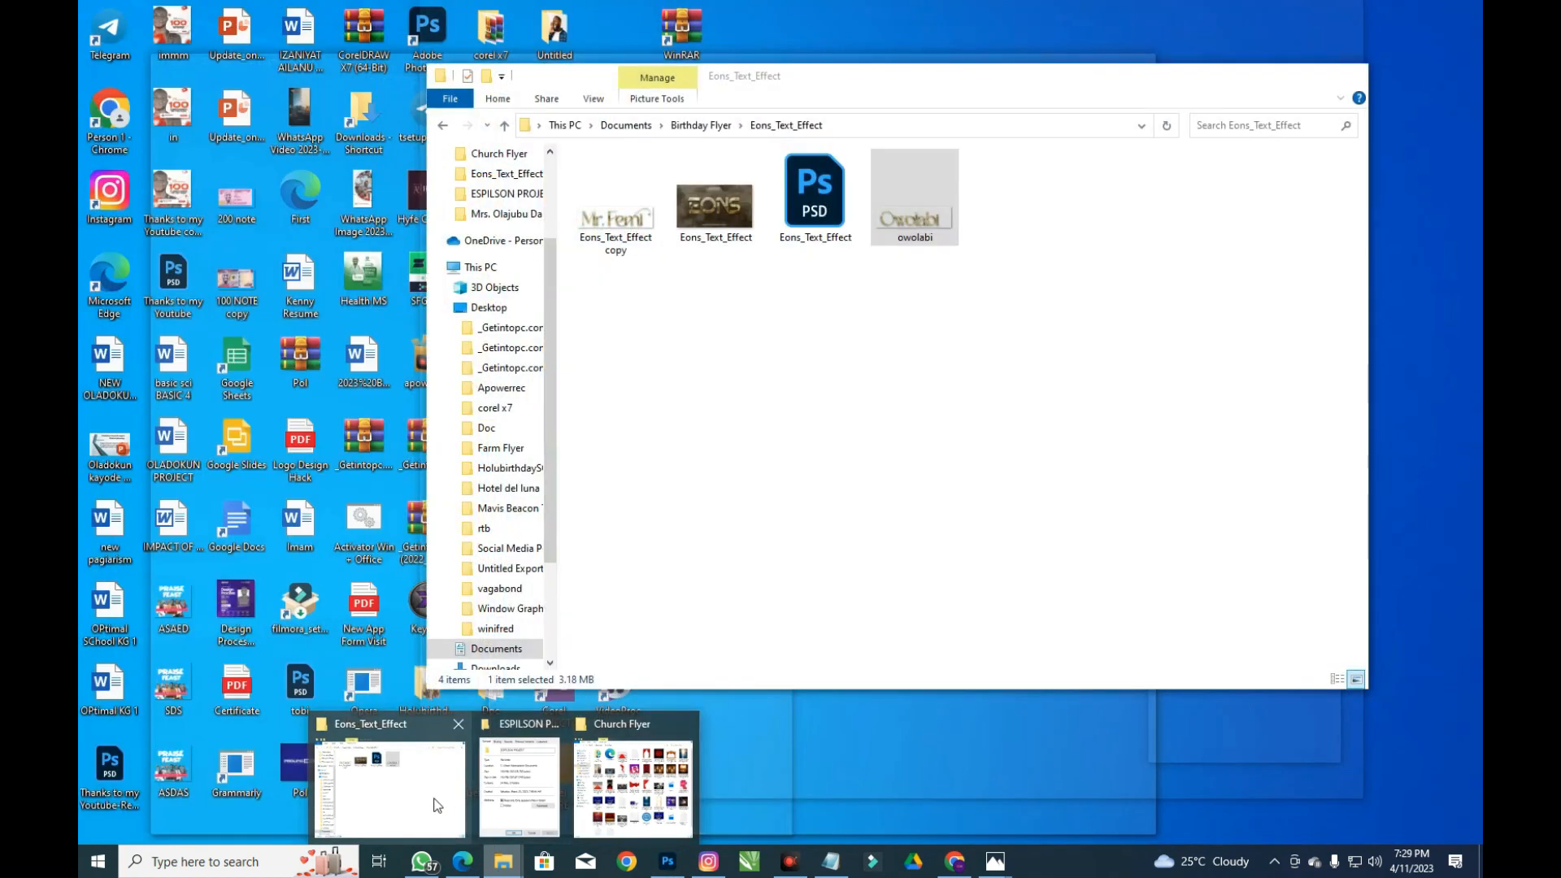
{"action": "left_click", "coordinate": [415, 801]}
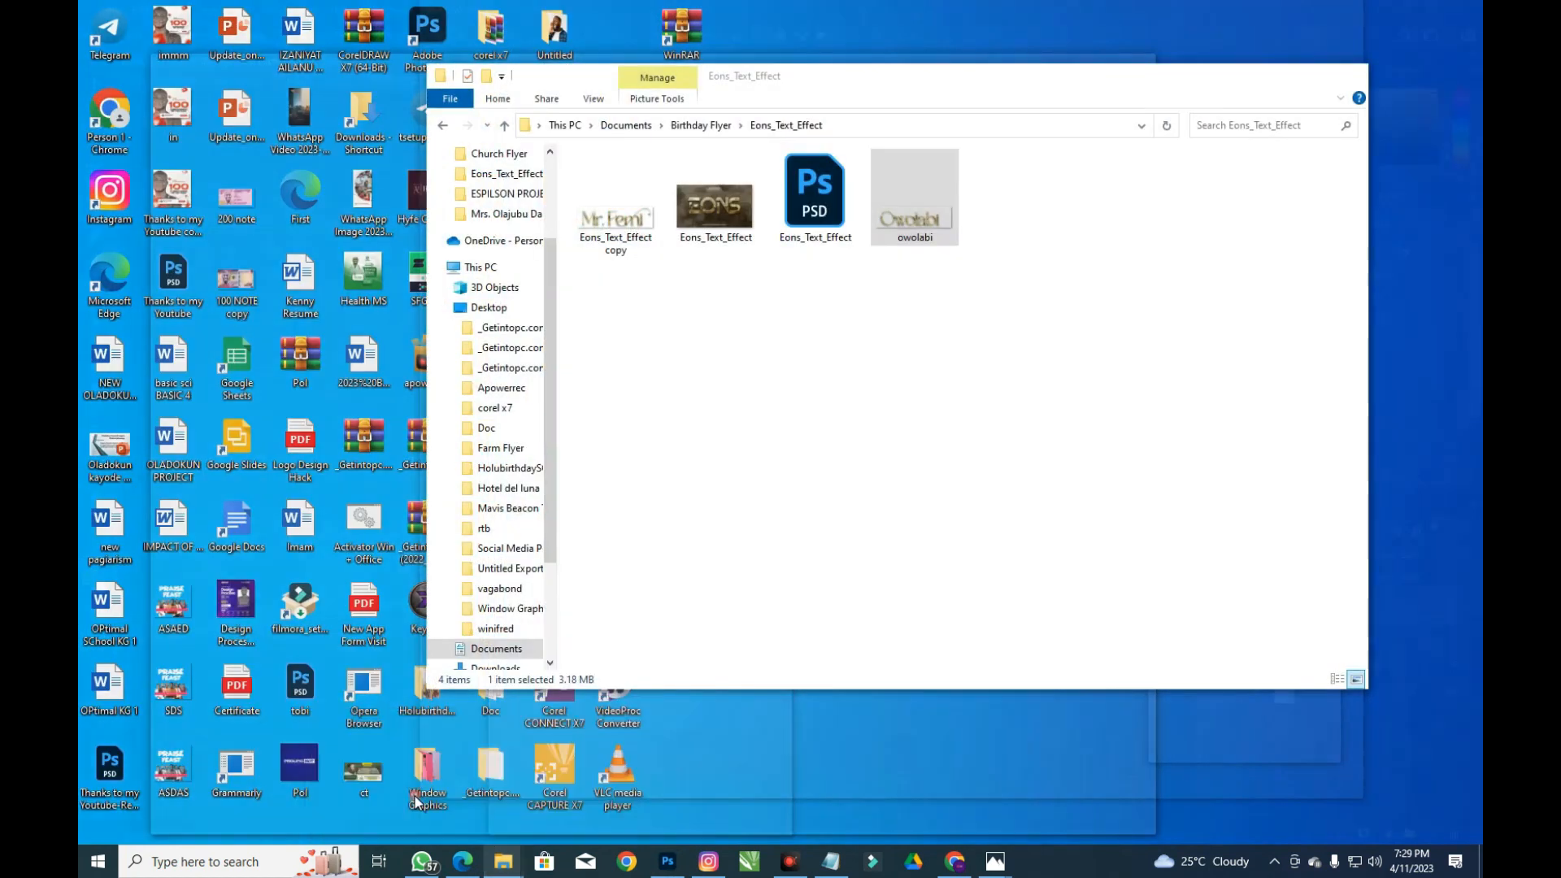
{"action": "left_click", "coordinate": [444, 126]}
{"action": "left_click_drag", "start_coordinate": [1212, 191], "coordinate": [359, 465]}
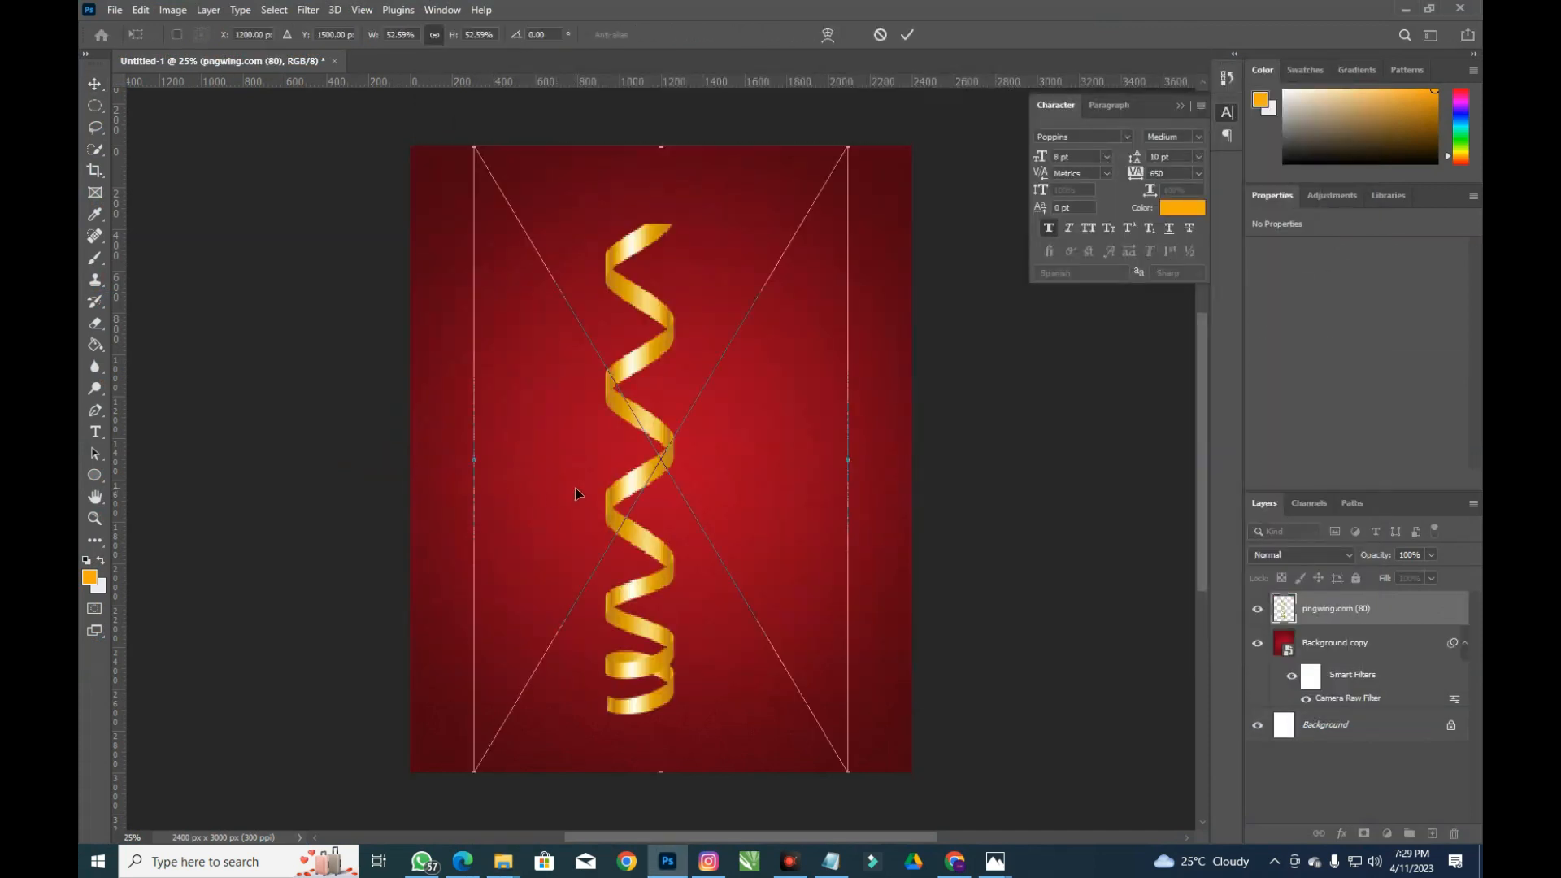
{"action": "left_click_drag", "start_coordinate": [854, 134], "coordinate": [760, 421]}
{"action": "left_click_drag", "start_coordinate": [524, 508], "coordinate": [894, 382]}
{"action": "left_click_drag", "start_coordinate": [895, 601], "coordinate": [935, 509]}
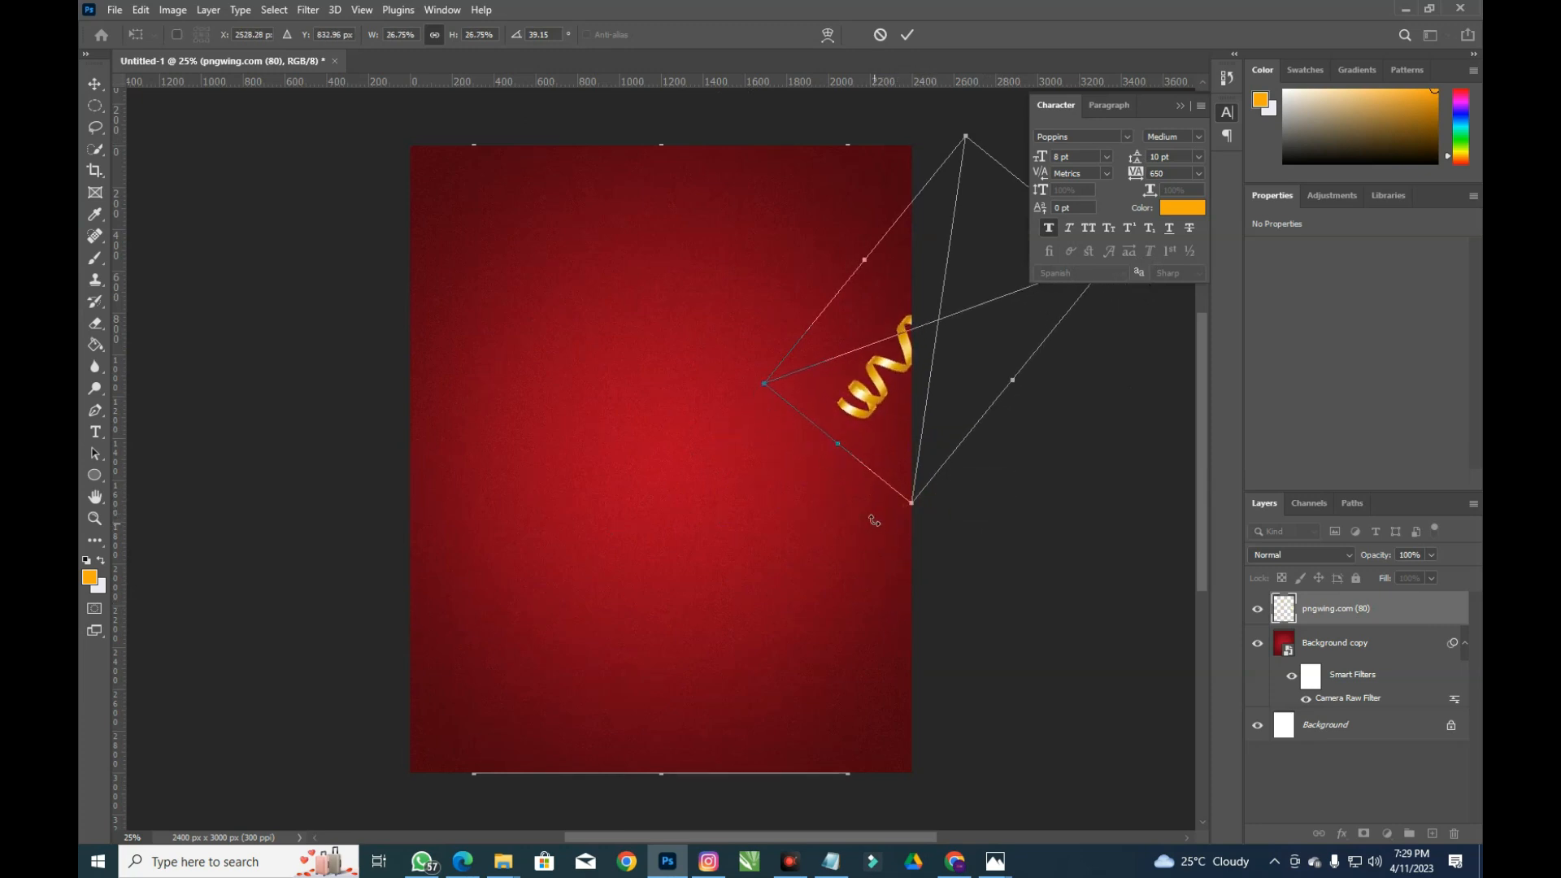
{"action": "left_click_drag", "start_coordinate": [885, 408], "coordinate": [855, 428]}
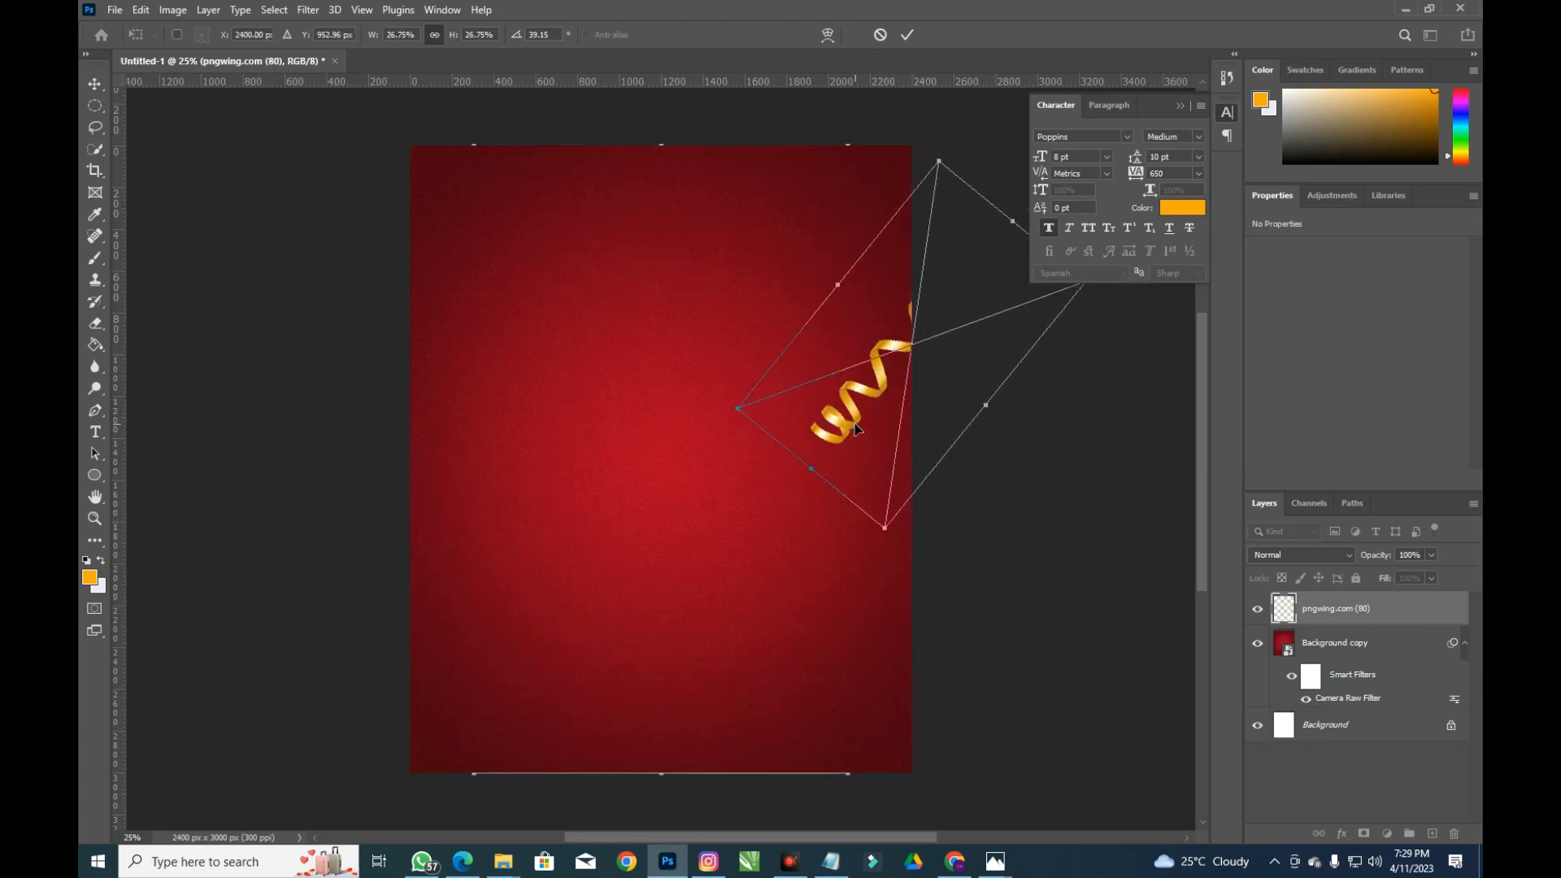
Add enlarged ribbon copies in the top-left and bottom-right corners
{"action": "left_click_drag", "start_coordinate": [848, 415], "coordinate": [376, 245]}
{"action": "key", "text": "ctrl+t"}
{"action": "left_click_drag", "start_coordinate": [624, 380], "coordinate": [607, 425]}
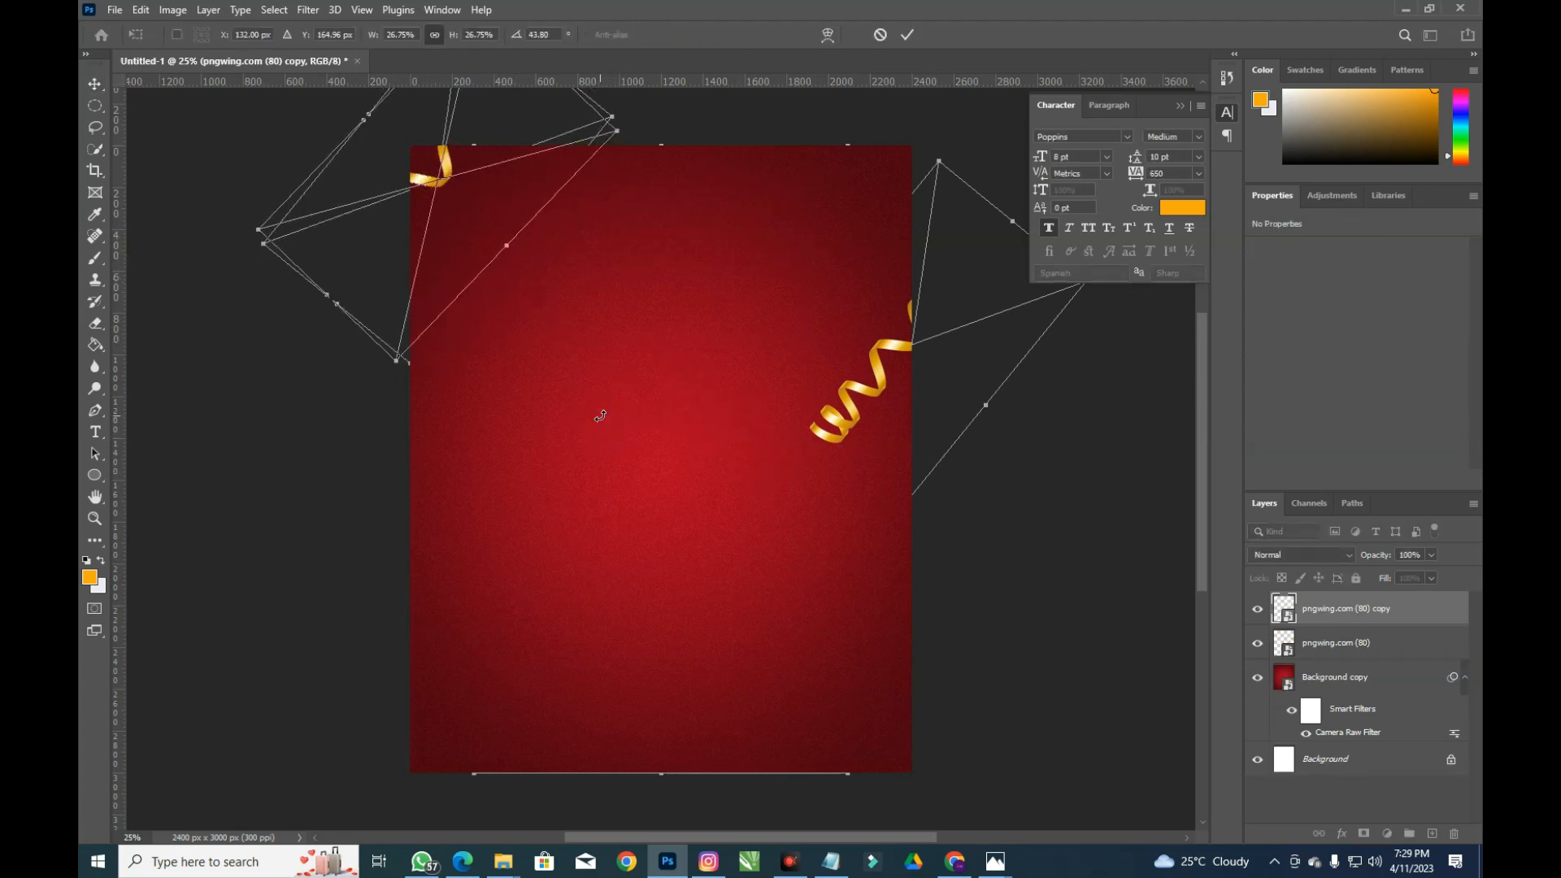
{"action": "key", "text": "Return"}
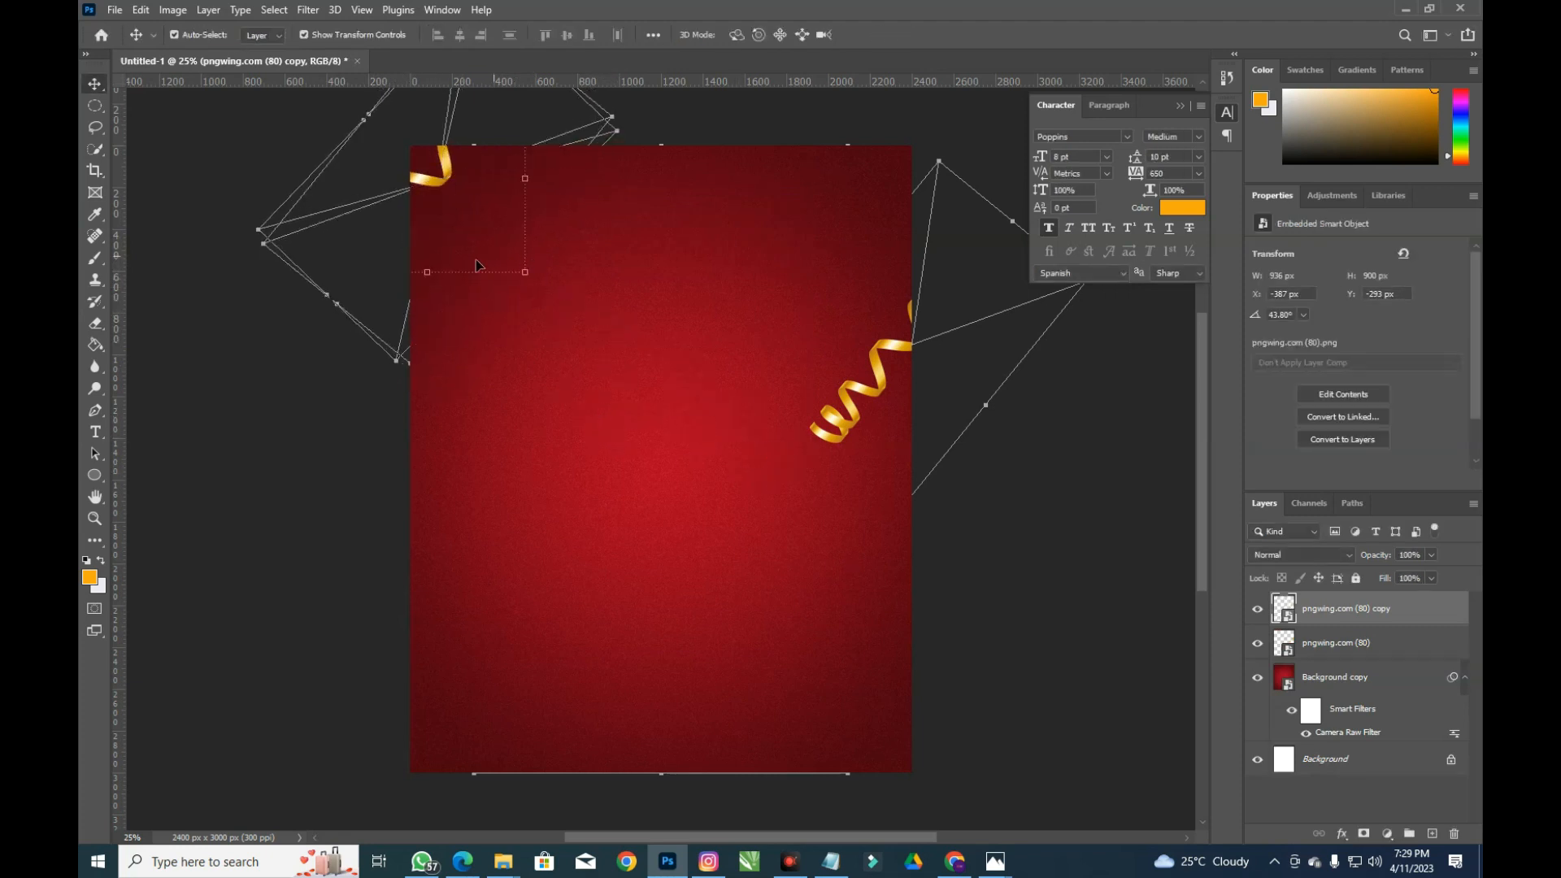
{"action": "scroll", "coordinate": [478, 266], "scroll_direction": "down", "scroll_amount": 1}
{"action": "key", "text": "ctrl+t"}
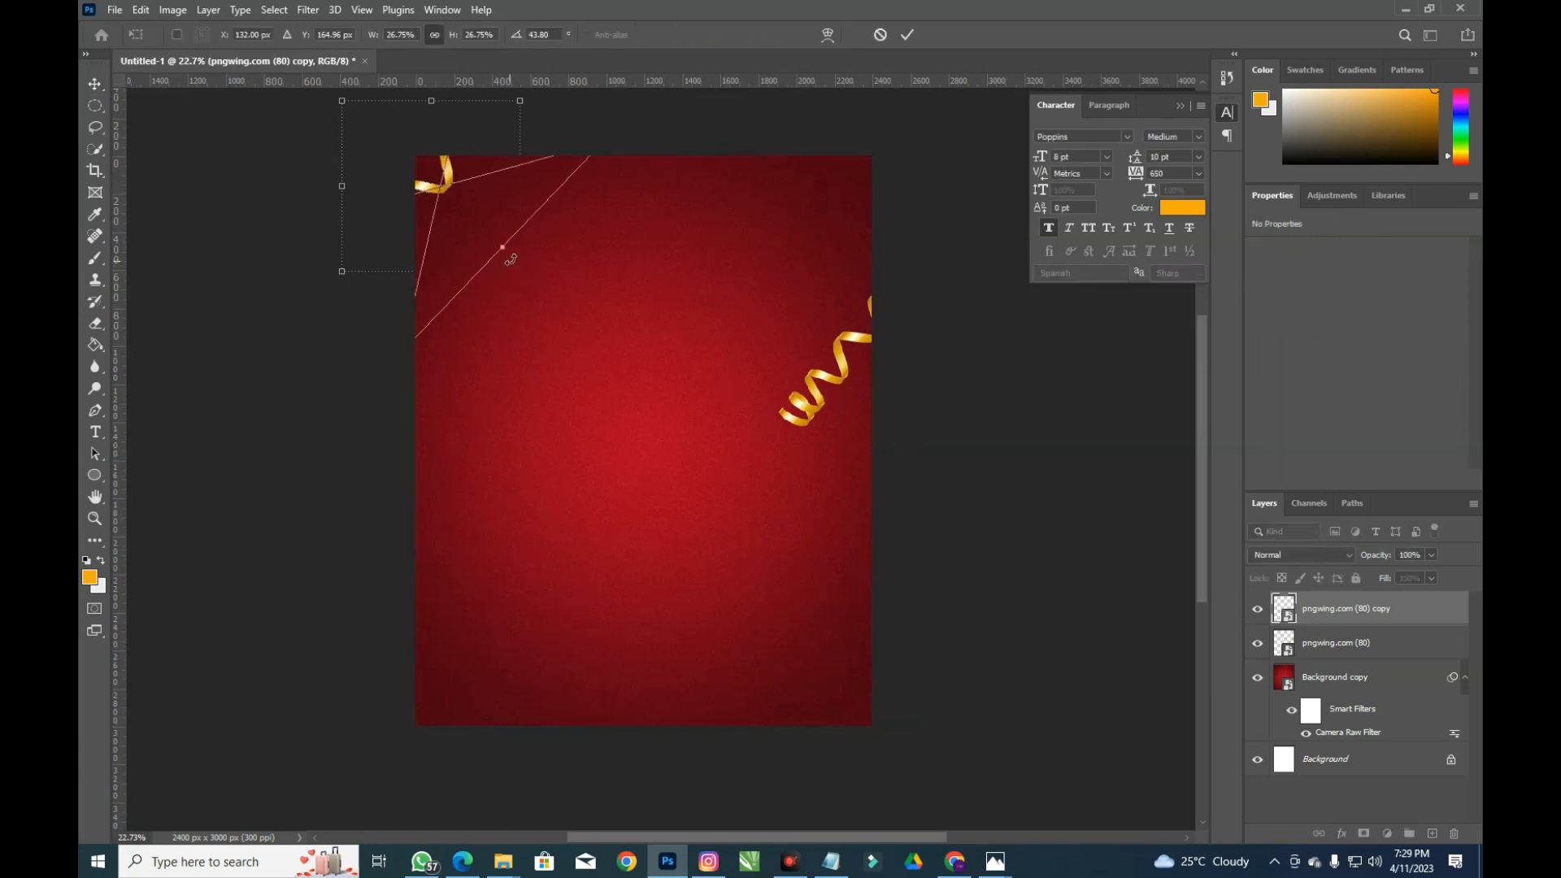
{"action": "left_click_drag", "start_coordinate": [501, 246], "coordinate": [848, 529]}
{"action": "left_click_drag", "start_coordinate": [476, 190], "coordinate": [496, 251]}
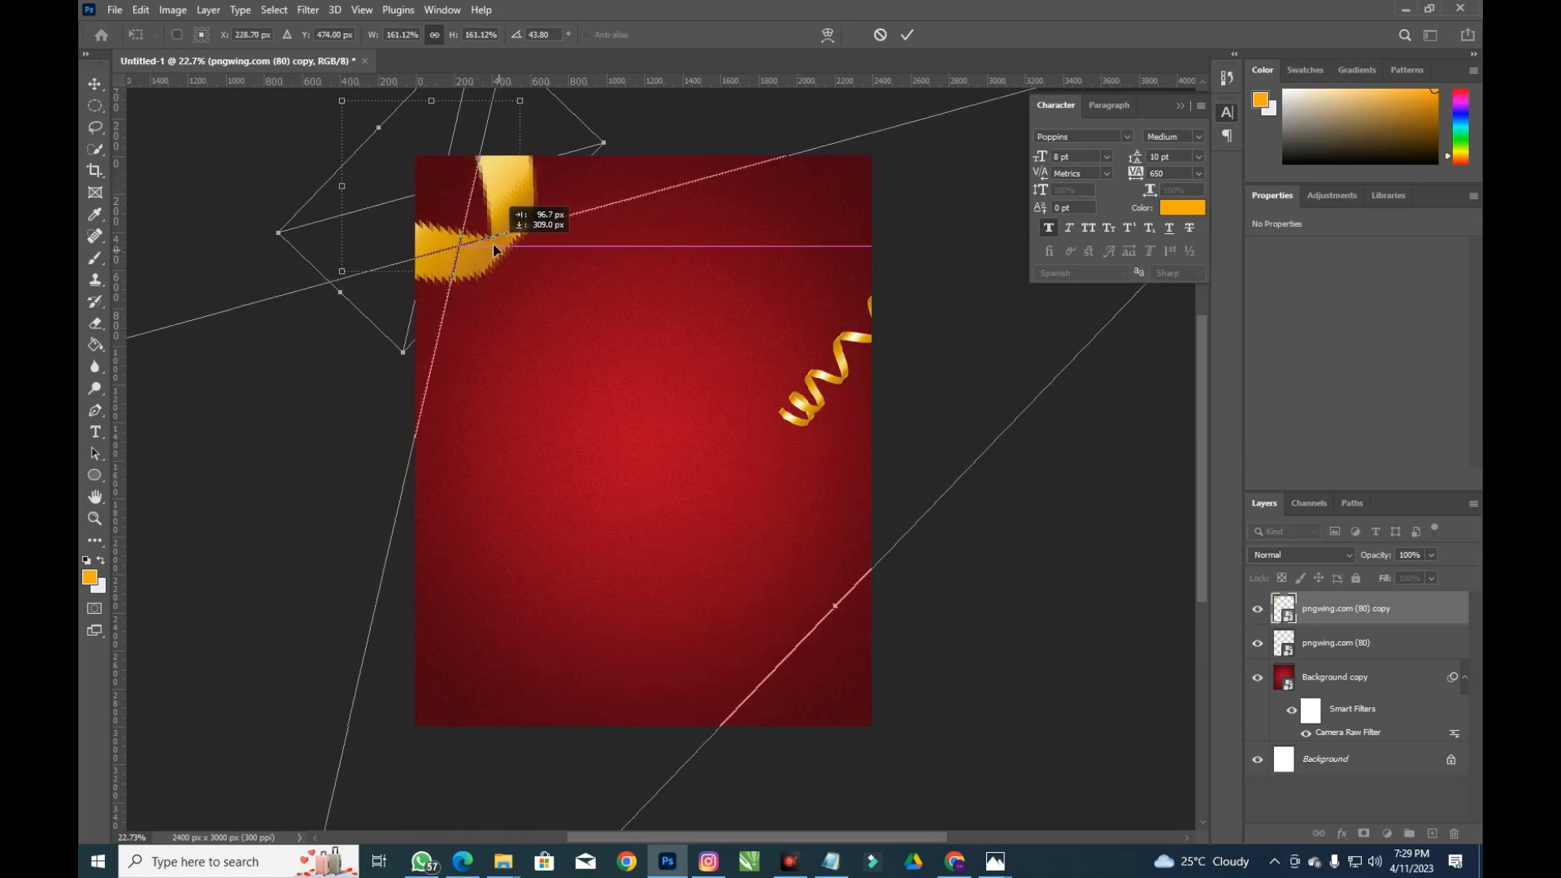
{"action": "left_click_drag", "start_coordinate": [834, 606], "coordinate": [748, 519]}
{"action": "left_click_drag", "start_coordinate": [463, 244], "coordinate": [461, 233]}
{"action": "key", "text": "Return"}
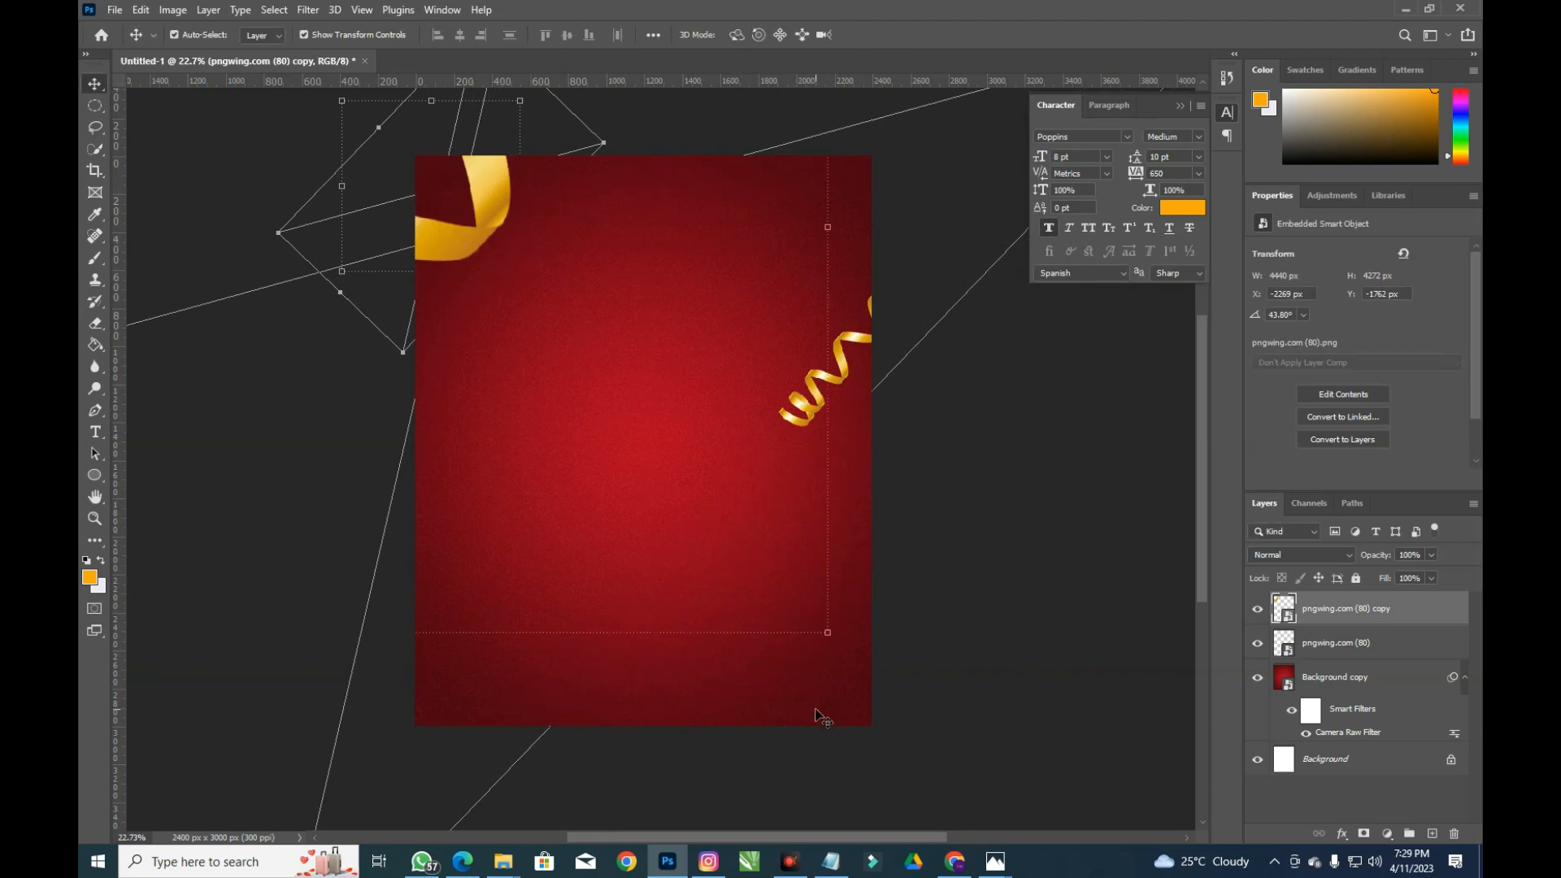
{"action": "left_click_drag", "start_coordinate": [442, 253], "coordinate": [933, 652]}
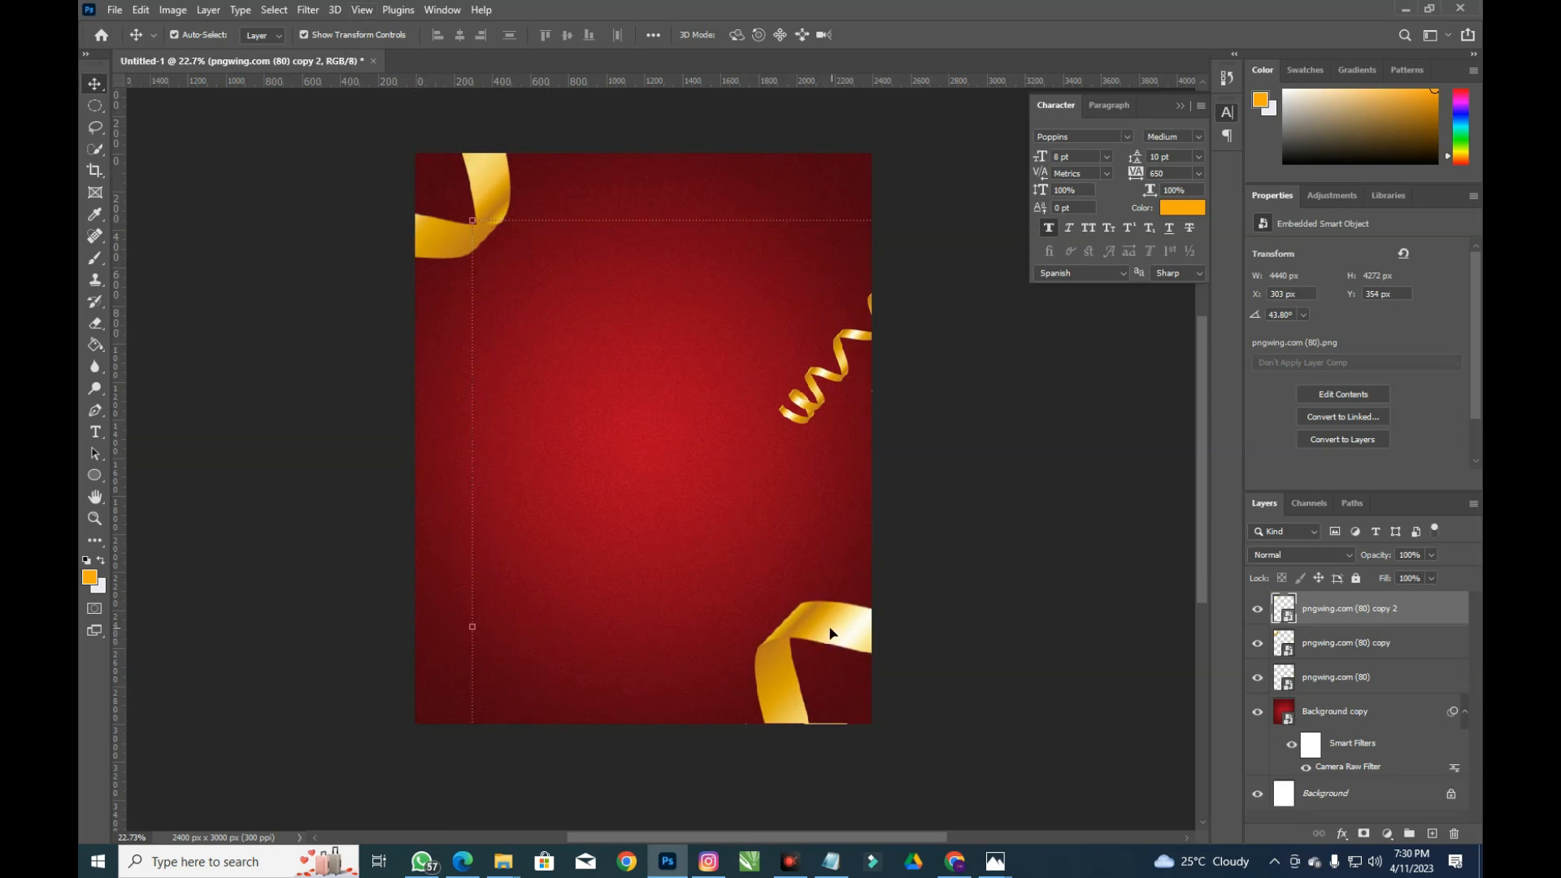
Blur the bottom-right ribbon with a 38.7 px Gaussian Blur and rotate it
{"action": "left_click", "coordinate": [308, 10]}
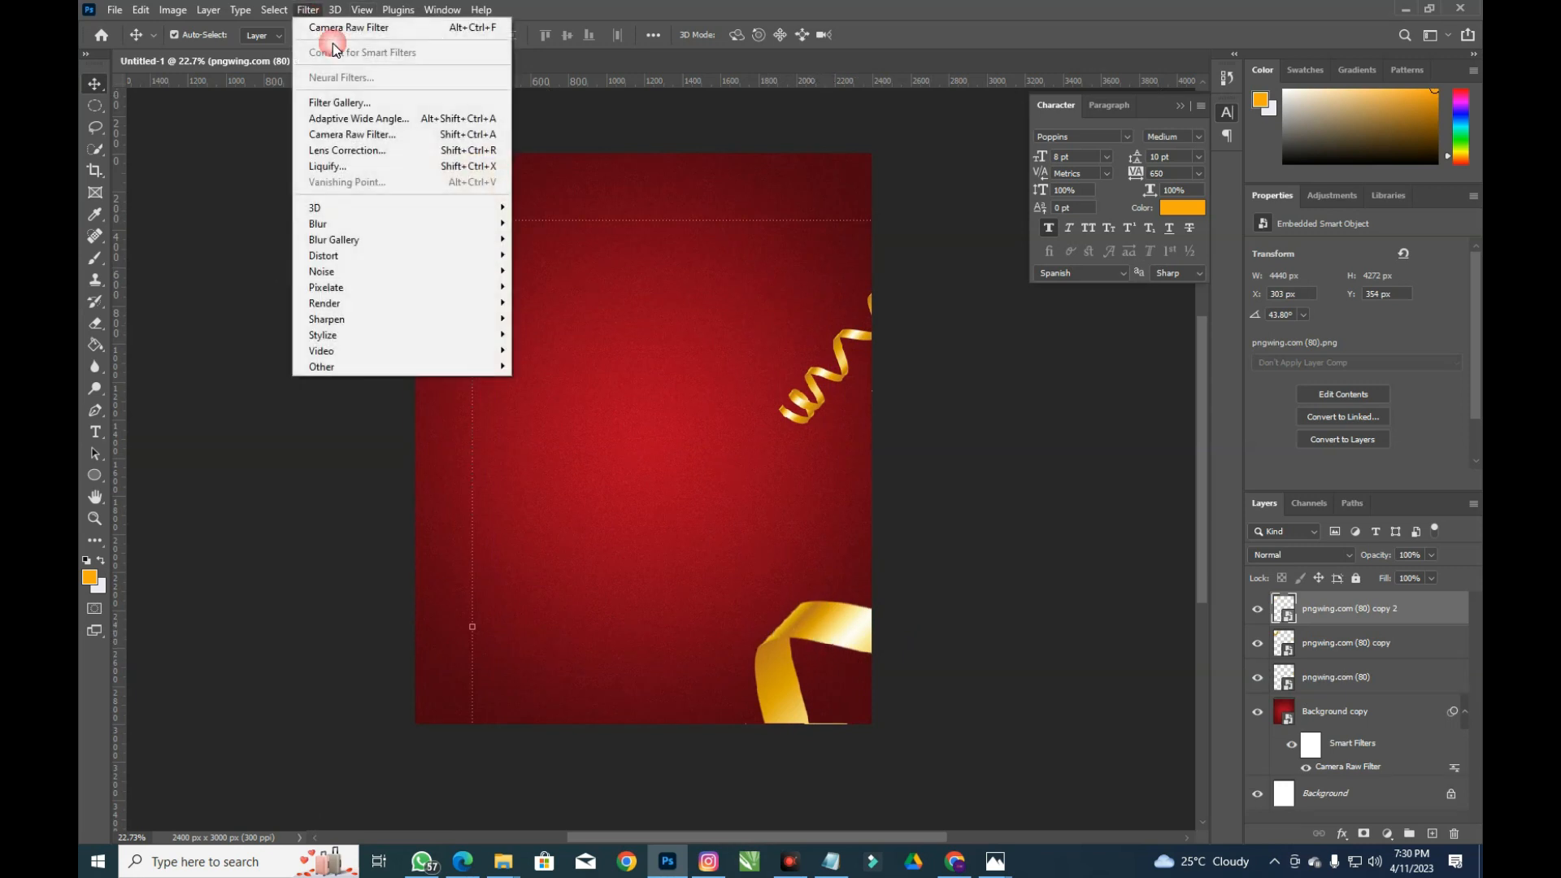
{"action": "mouse_move", "coordinate": [394, 225]}
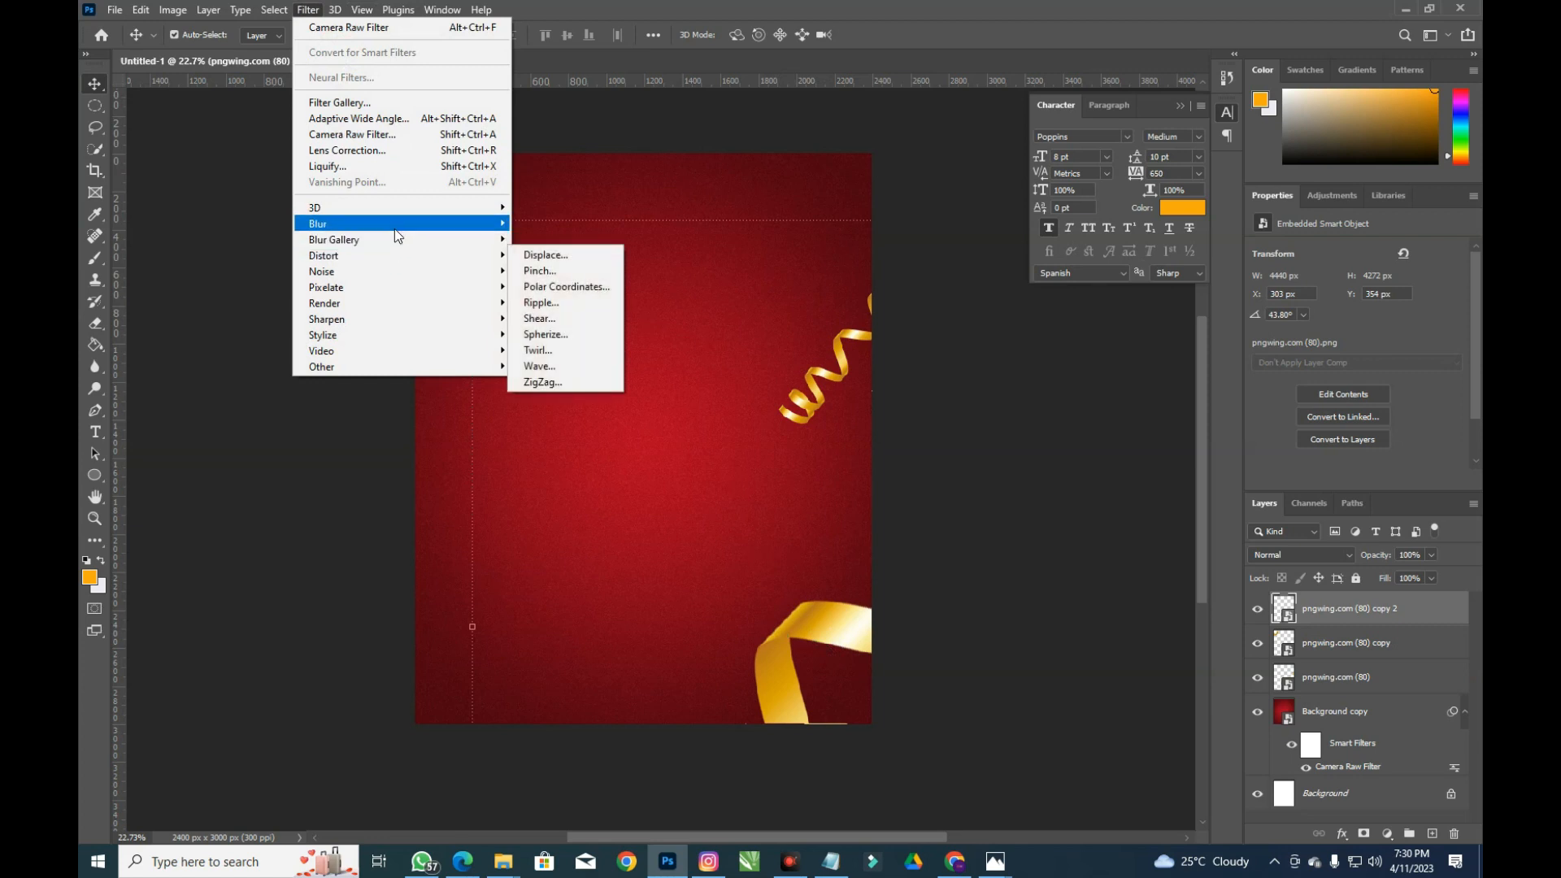
{"action": "left_click", "coordinate": [557, 287]}
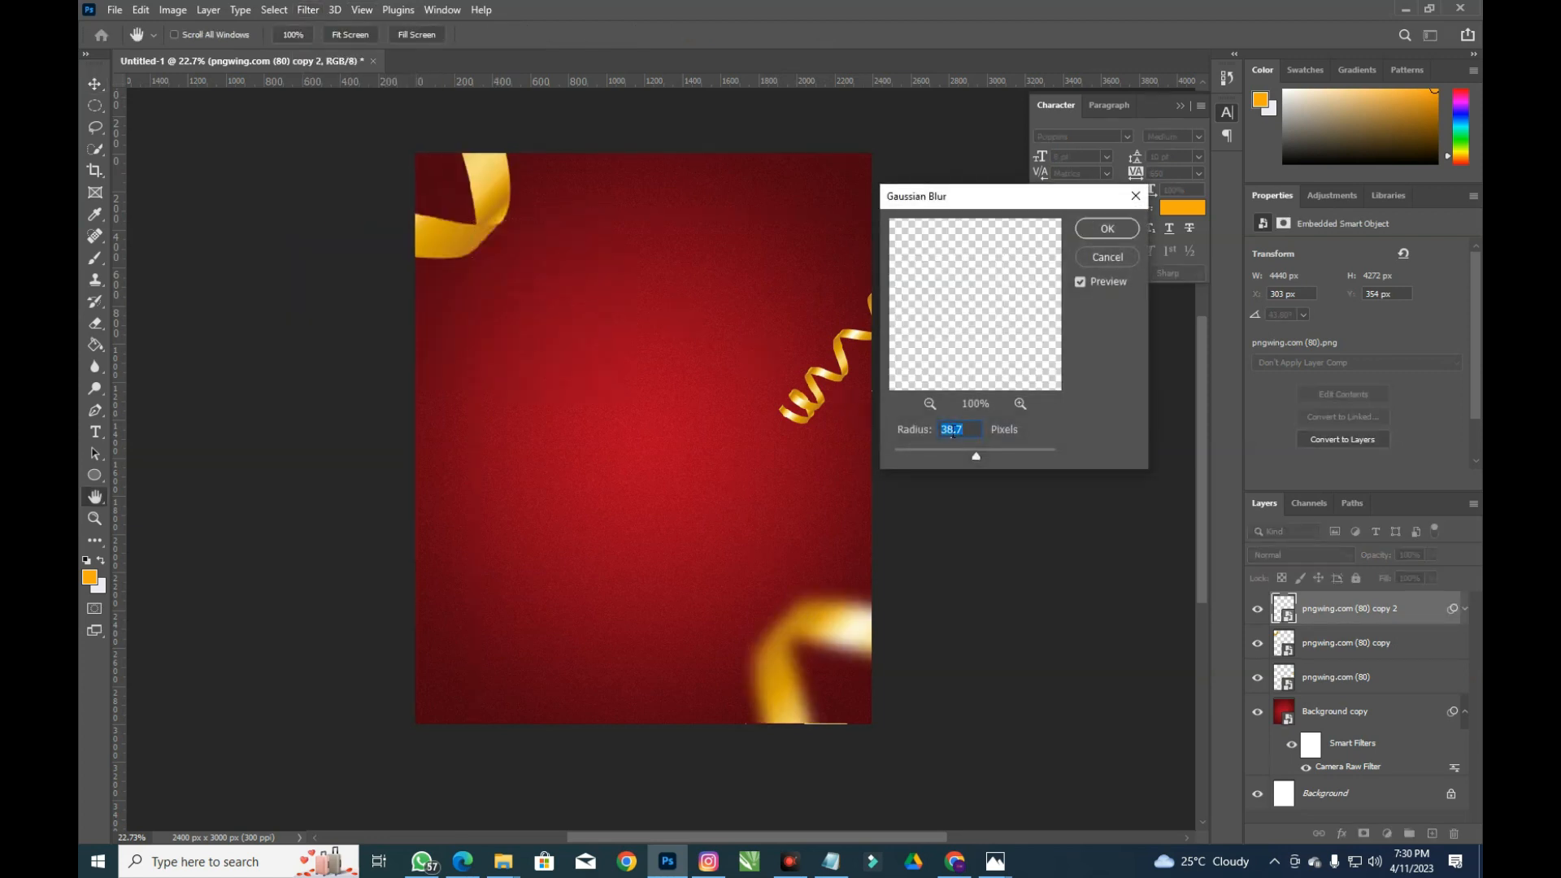
{"action": "left_click", "coordinate": [1093, 228]}
{"action": "key", "text": "ctrl+t"}
{"action": "left_click_drag", "start_coordinate": [540, 251], "coordinate": [595, 282]}
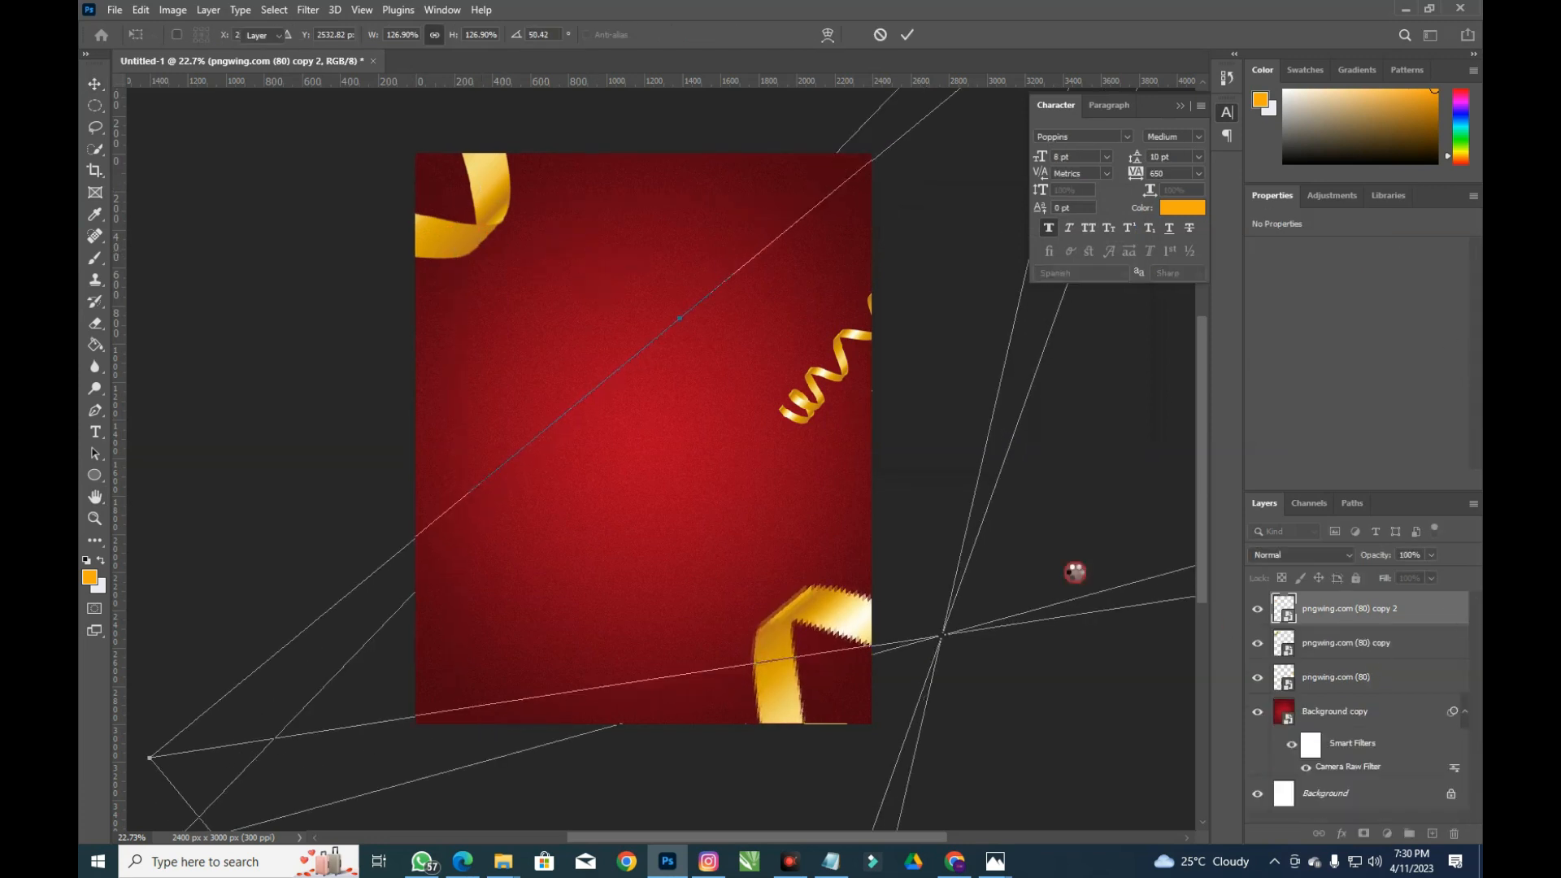
{"action": "key", "text": "Return"}
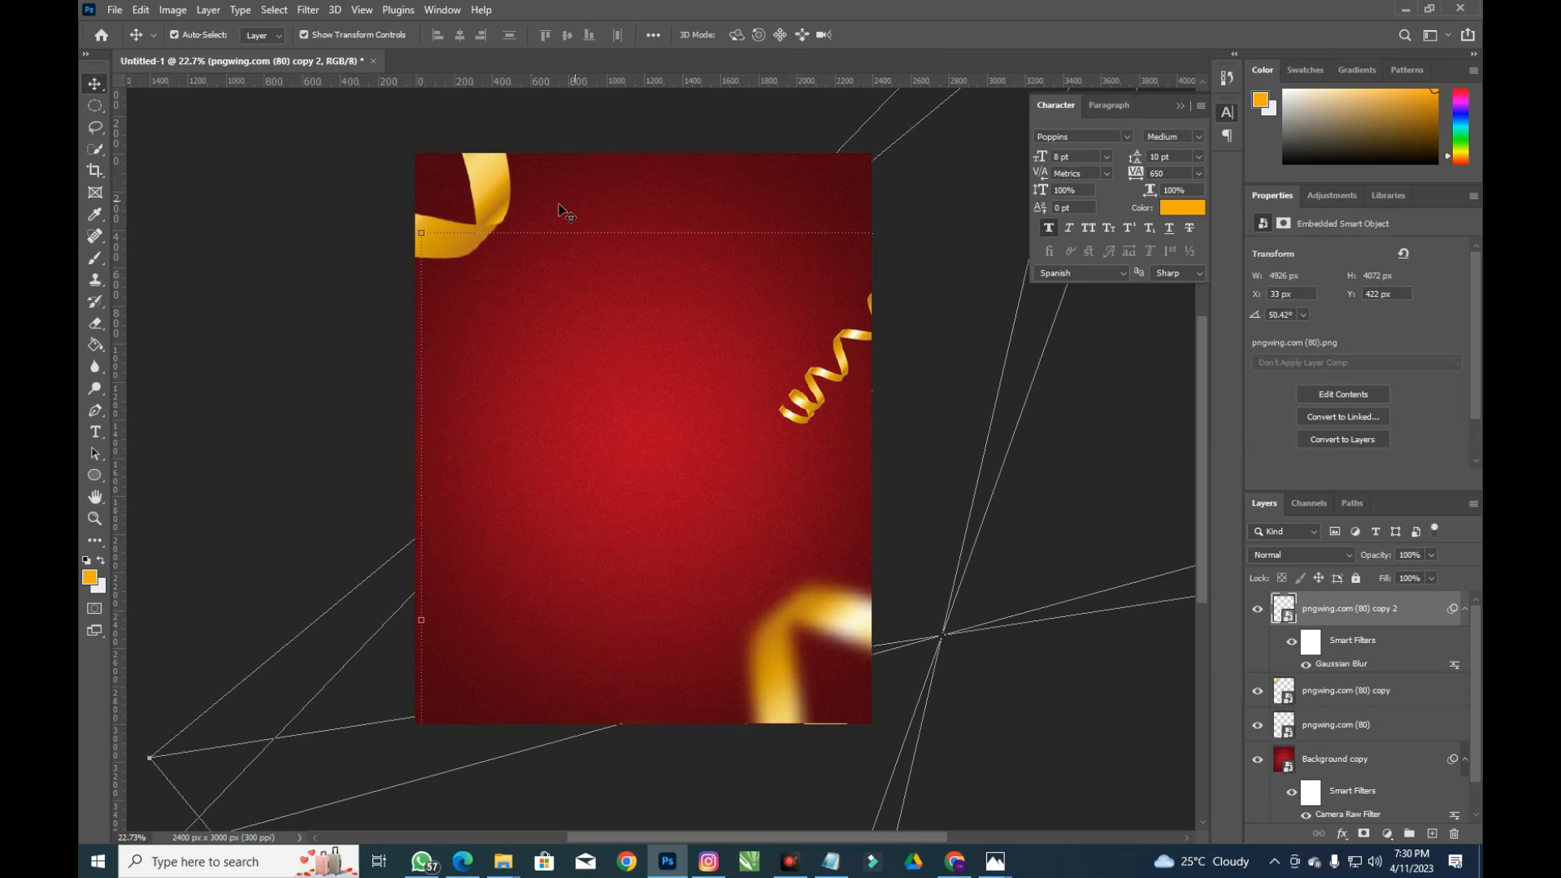
Apply the same 38.7 px Gaussian Blur to the top-left ribbon
{"action": "left_click", "coordinate": [495, 188]}
{"action": "left_click", "coordinate": [298, 8]}
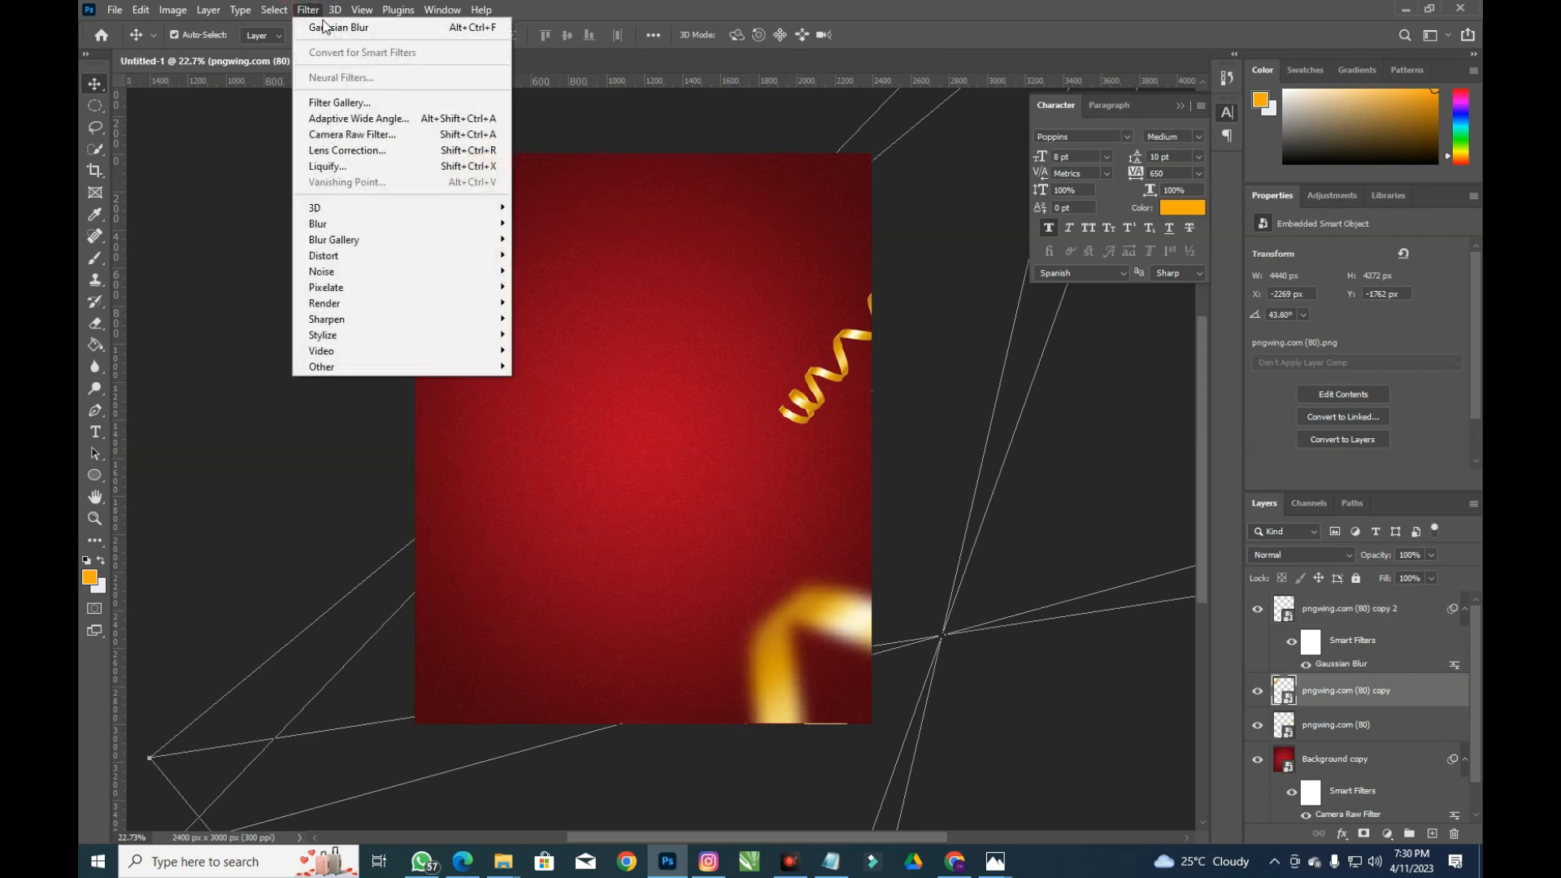
{"action": "left_click", "coordinate": [327, 24]}
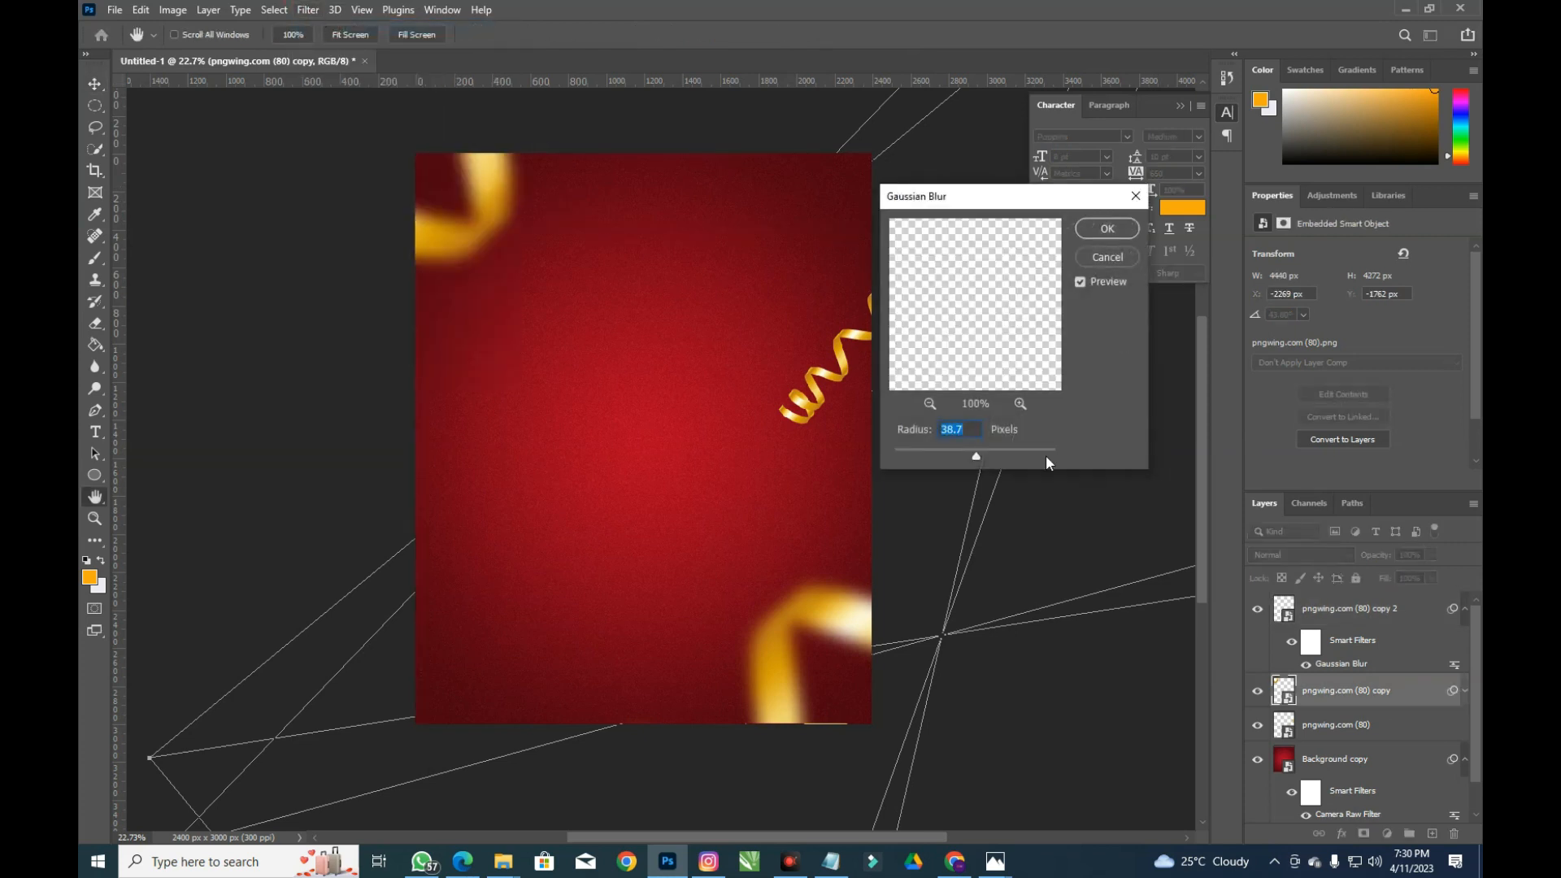
{"action": "left_click", "coordinate": [1114, 236]}
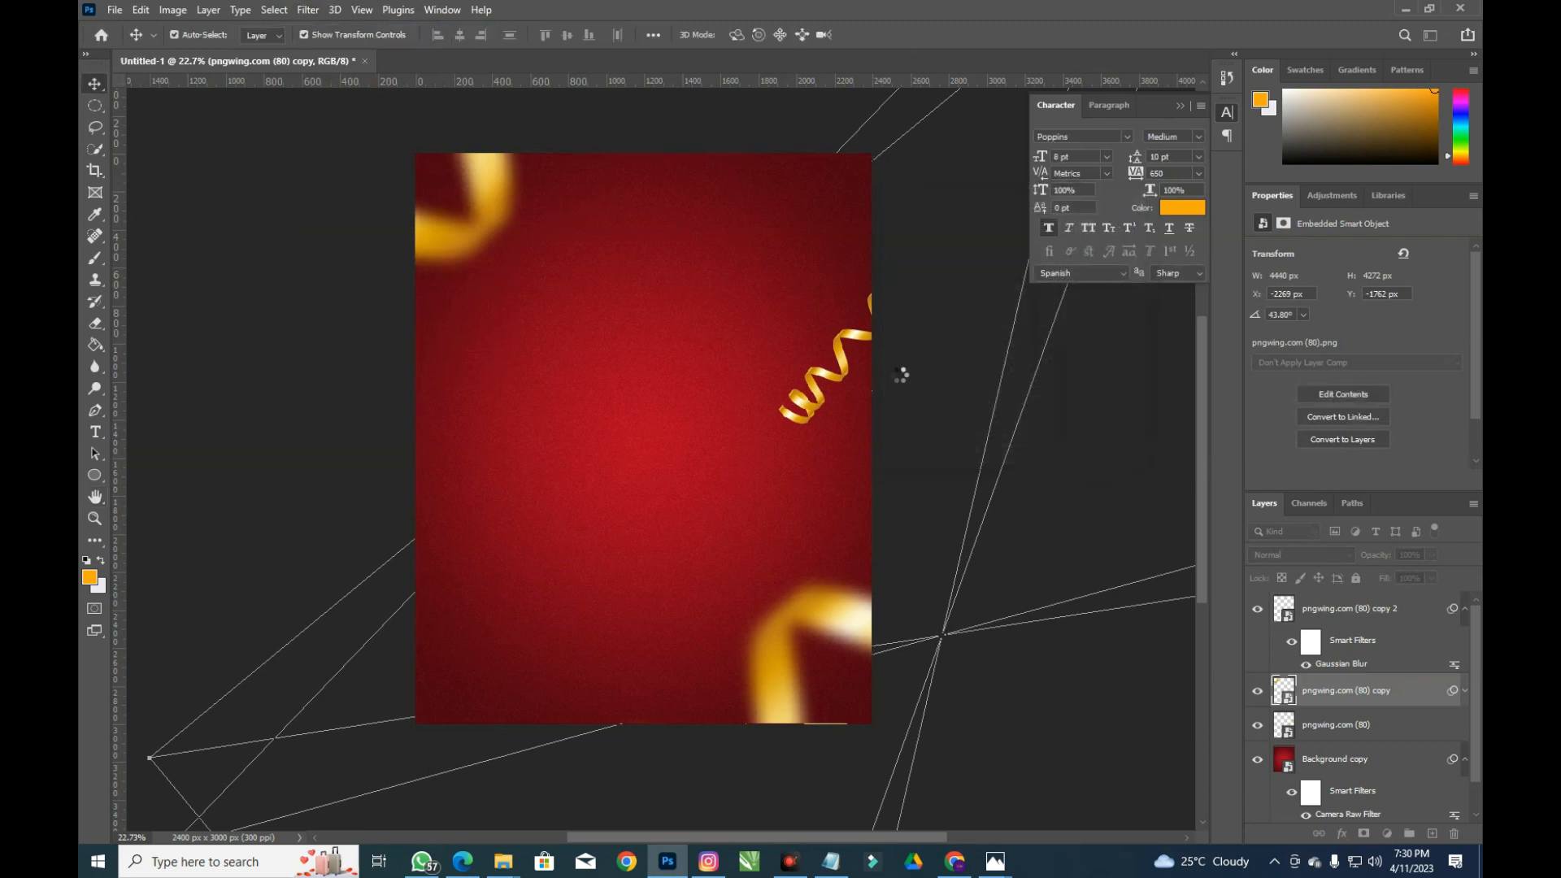
{"action": "left_click", "coordinate": [813, 390]}
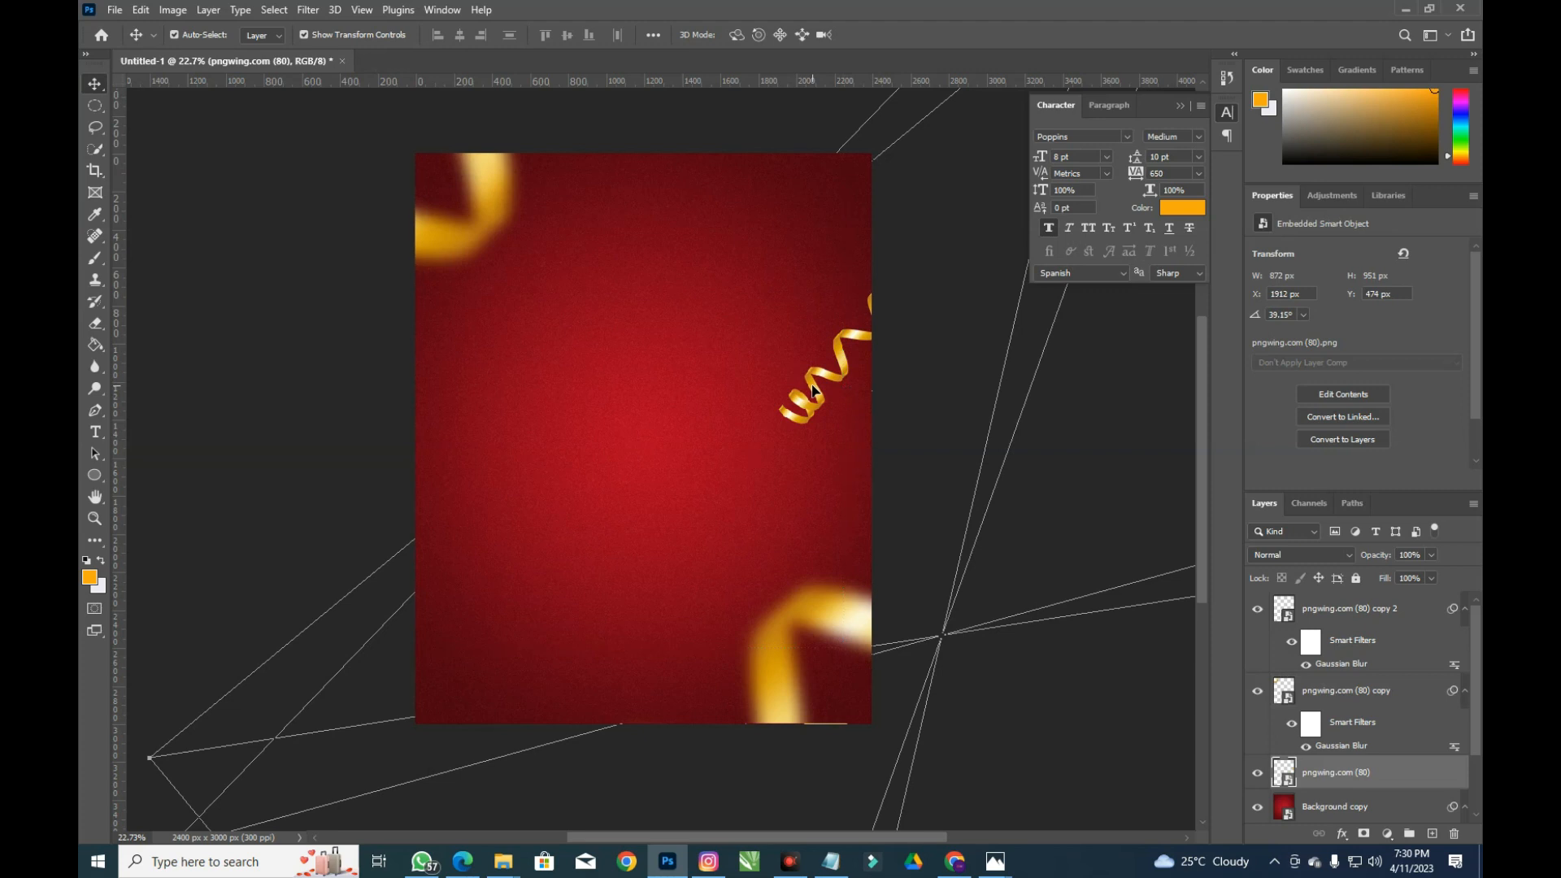
Undo an accidental move and lock the Background copy layer
{"action": "left_click_drag", "start_coordinate": [833, 378], "coordinate": [646, 459]}
{"action": "key", "text": "ctrl+z"}
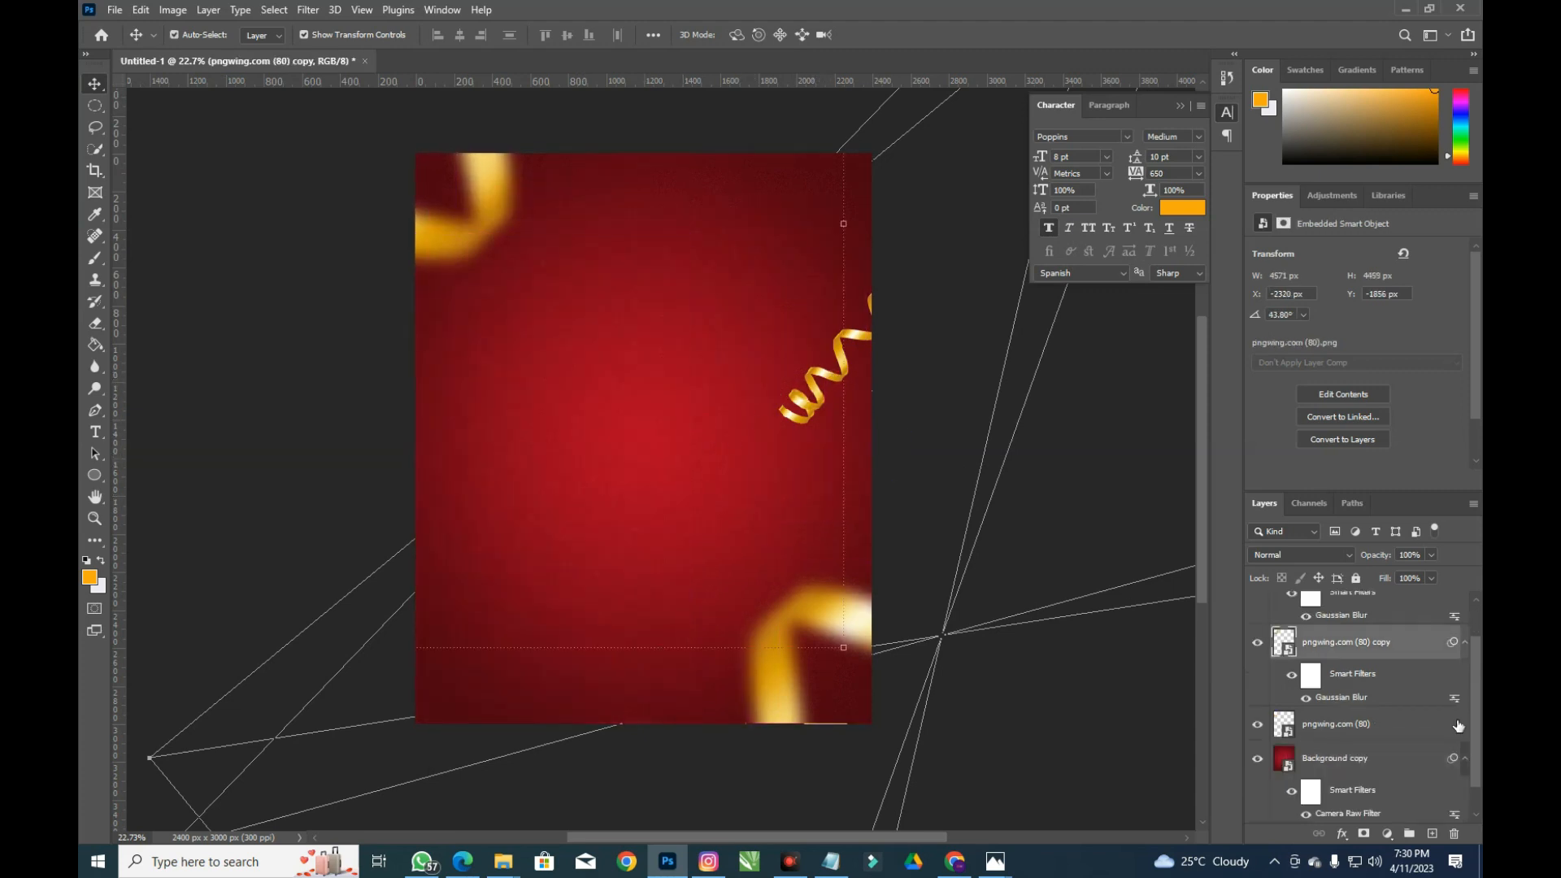
{"action": "left_click", "coordinate": [1364, 756]}
{"action": "left_click", "coordinate": [1356, 578]}
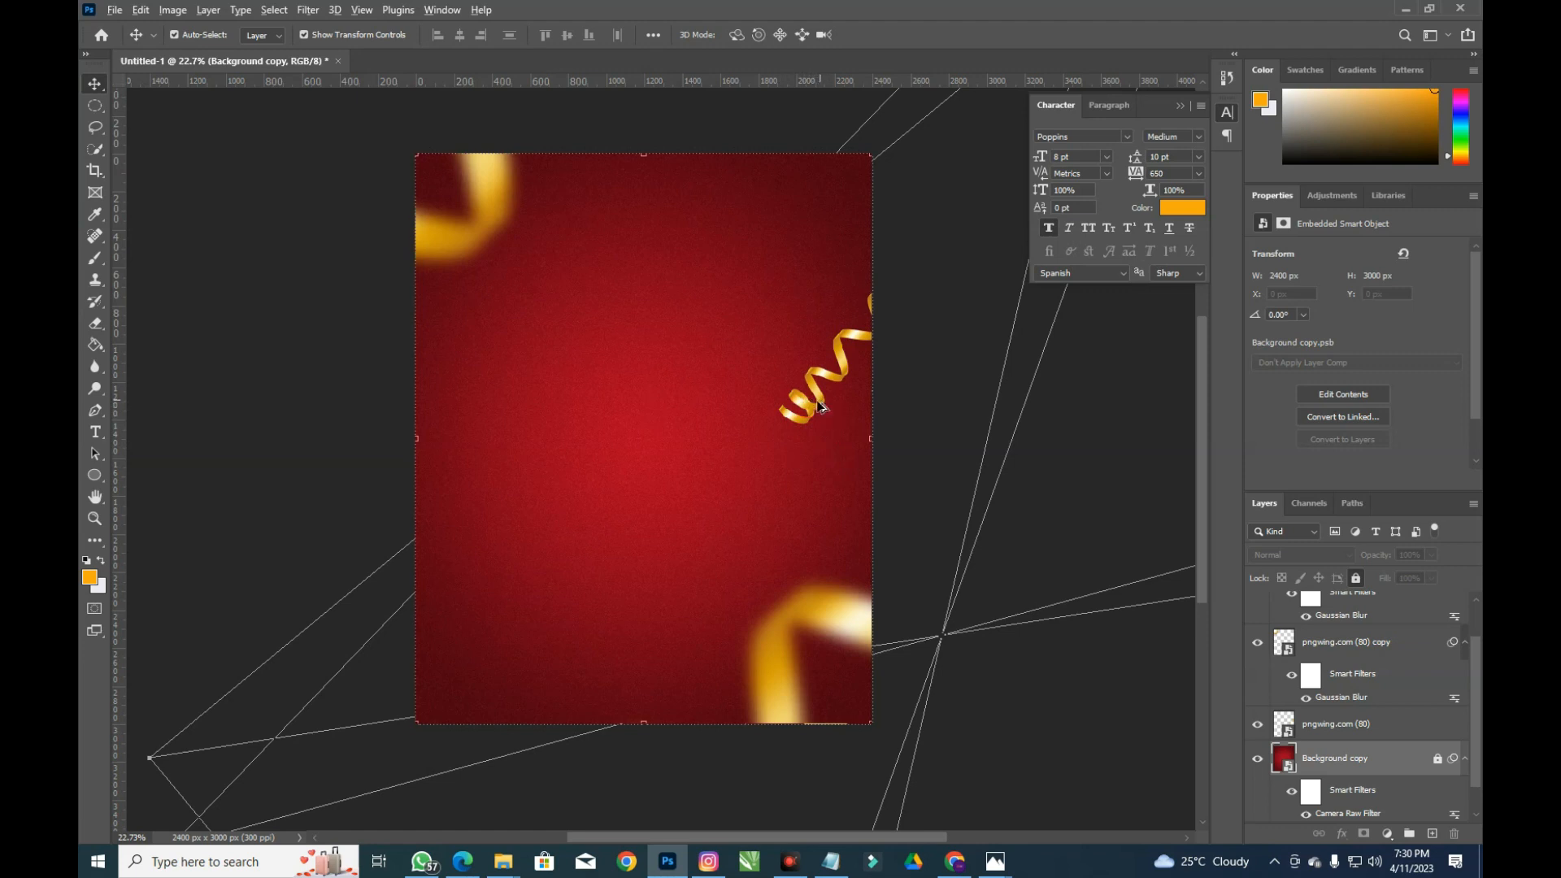
Duplicate the spiral, scale it to about 7%, rotate it -47.69° and move it left
{"action": "left_click_drag", "start_coordinate": [812, 403], "coordinate": [622, 491]}
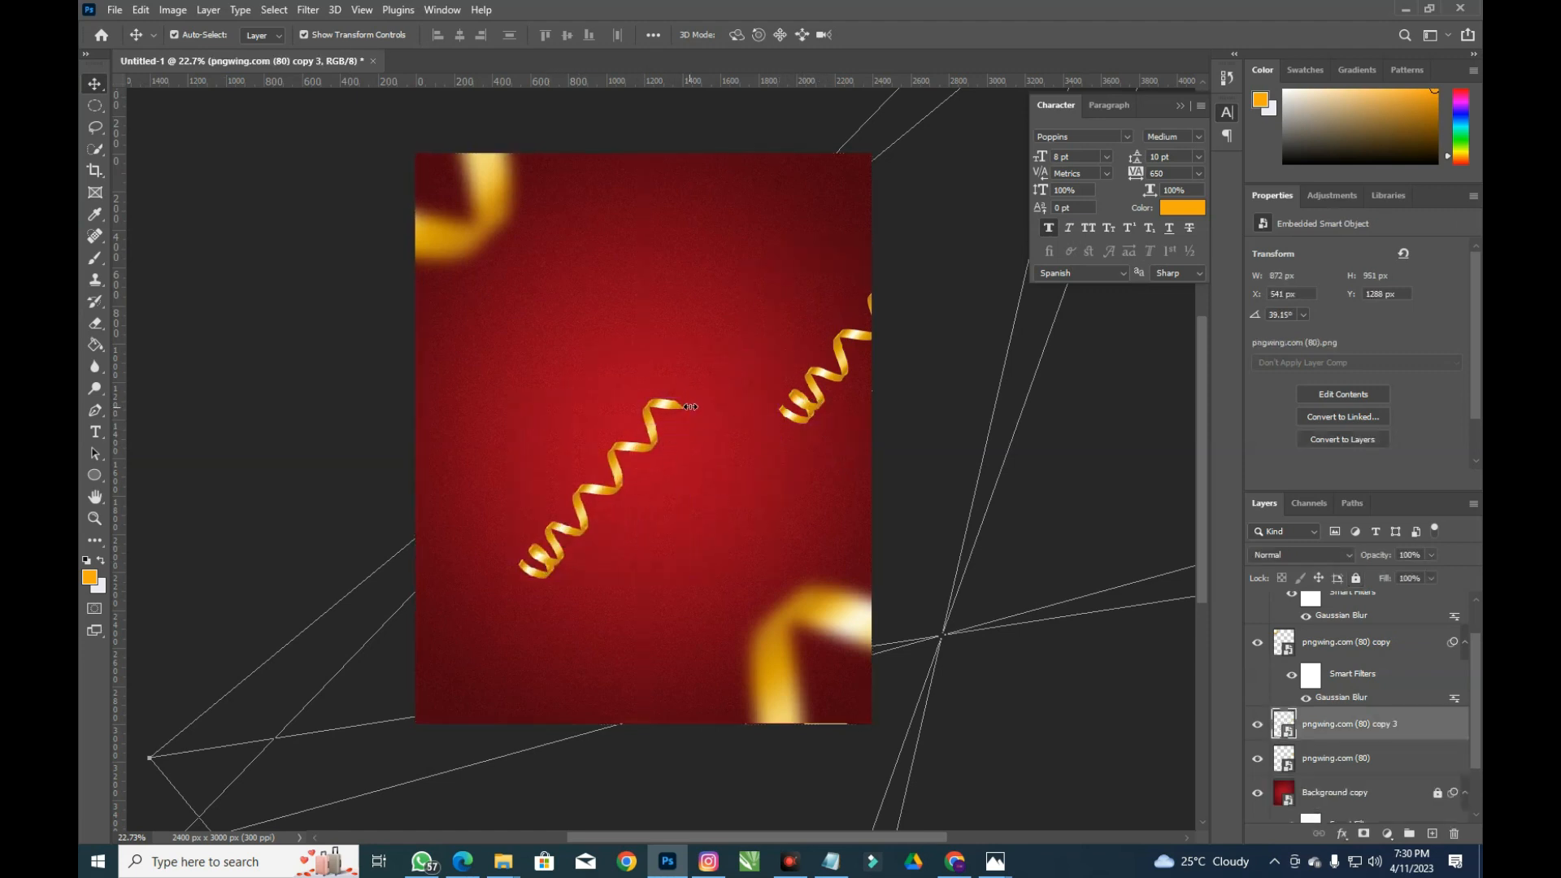
{"action": "key", "text": "ctrl+t"}
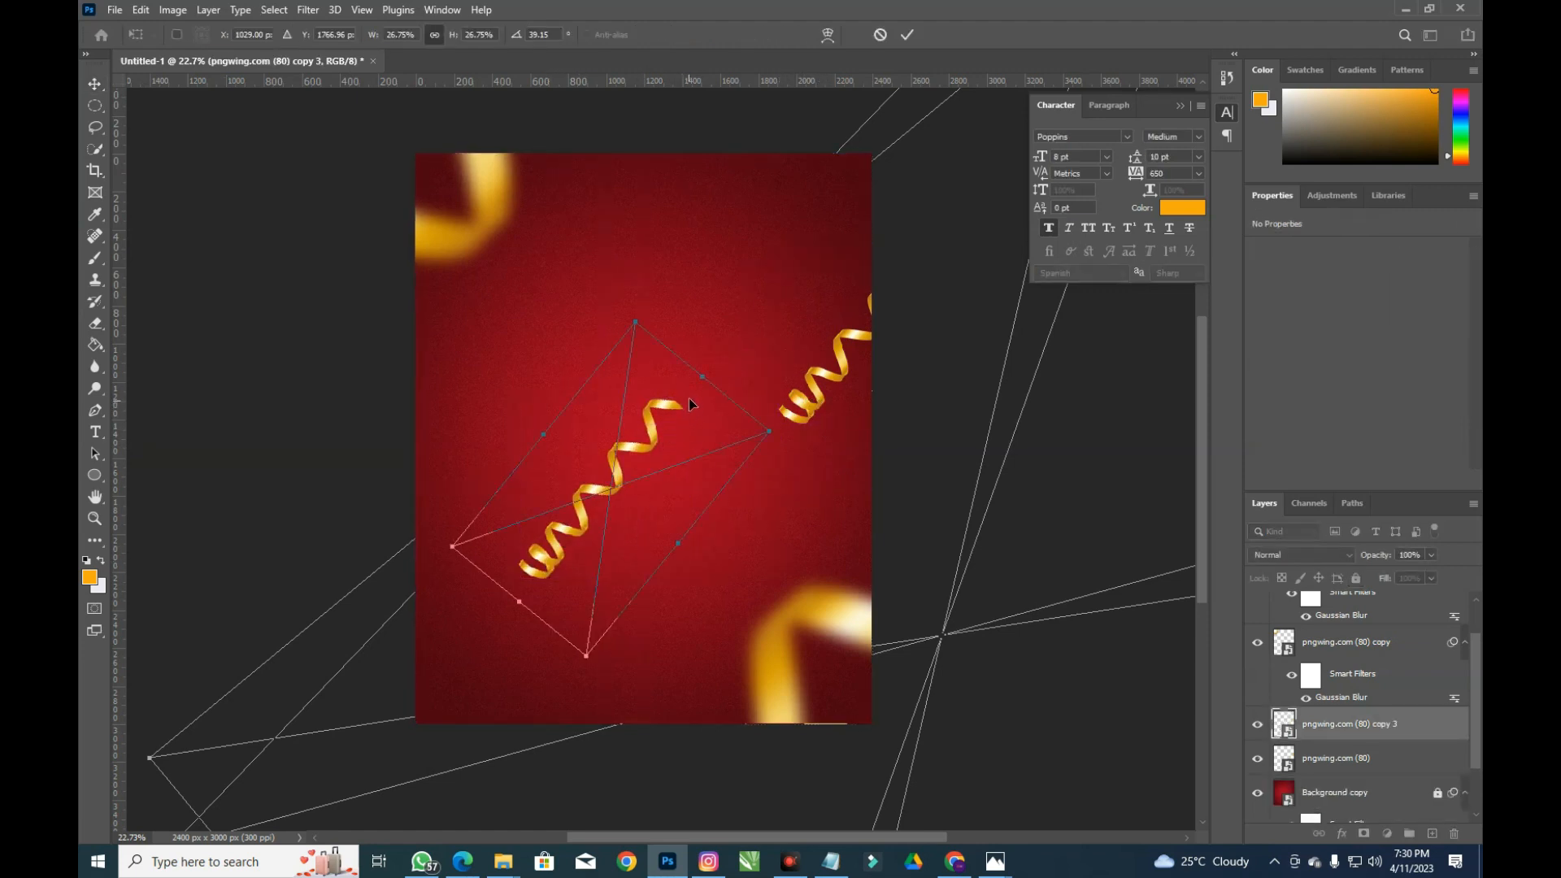
{"action": "left_click_drag", "start_coordinate": [764, 435], "coordinate": [606, 404]}
{"action": "left_click_drag", "start_coordinate": [599, 482], "coordinate": [488, 447]}
{"action": "key", "text": "Return"}
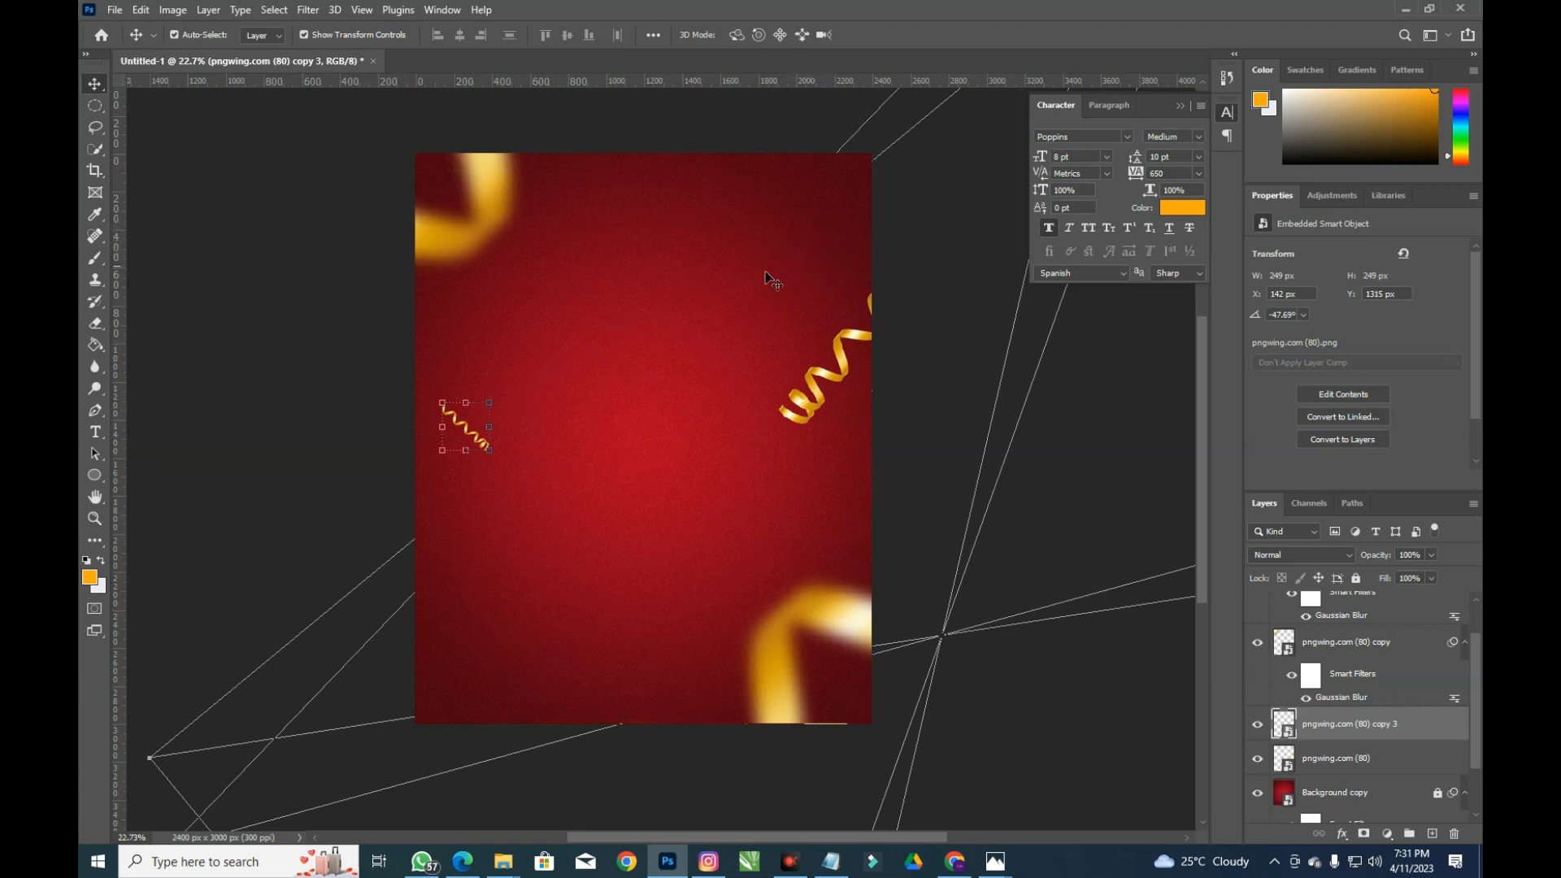
{"action": "left_click", "coordinate": [95, 105]}
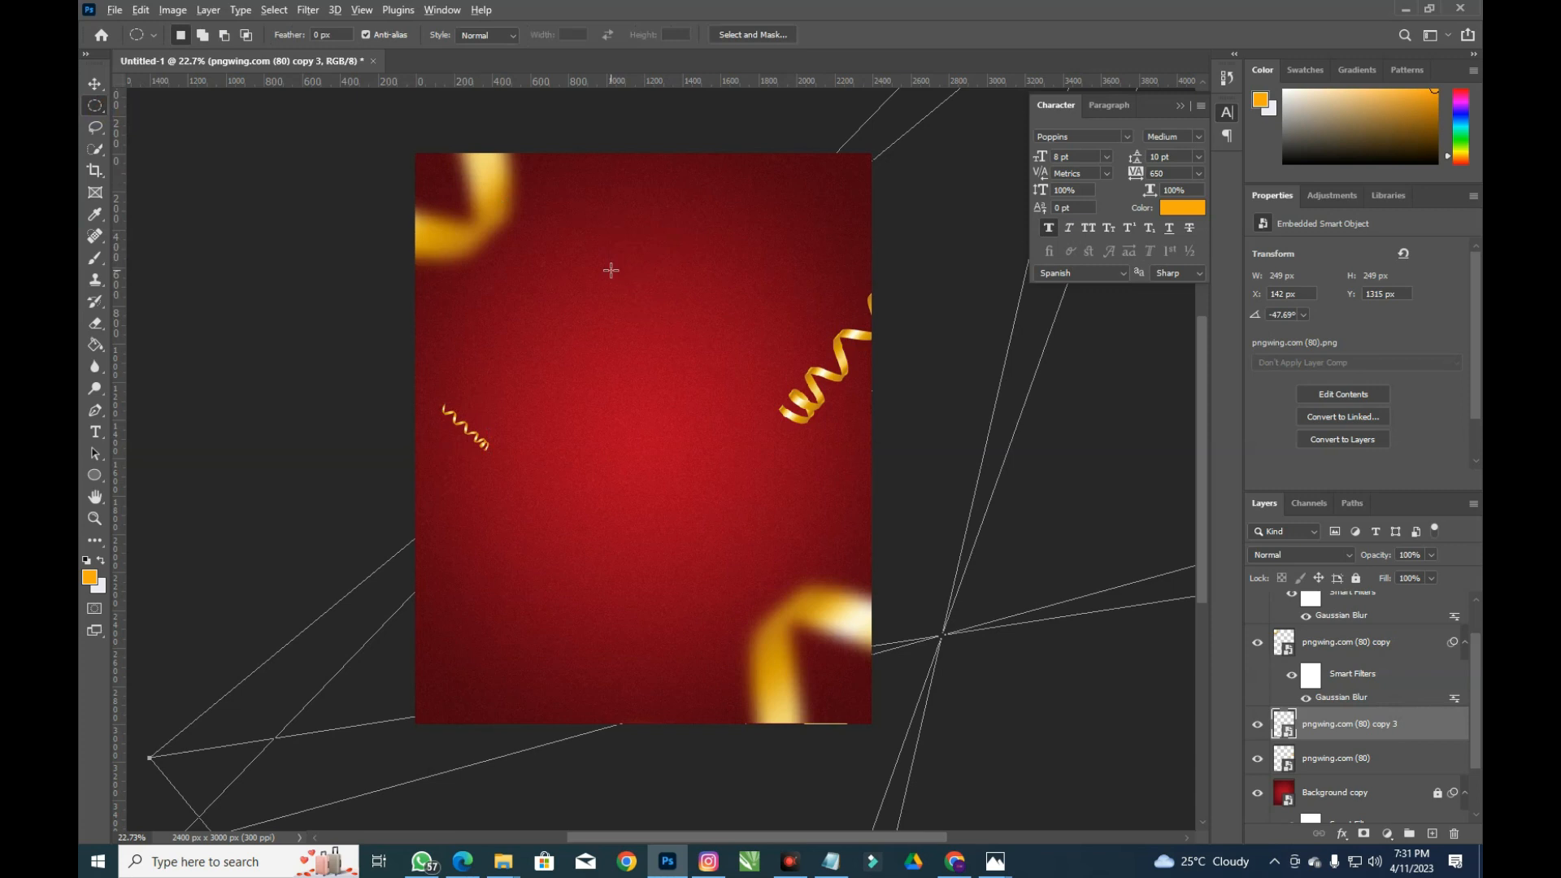
Draw a circular selection in the upper middle of the flyer
{"action": "left_click_drag", "start_coordinate": [549, 244], "coordinate": [808, 484]}
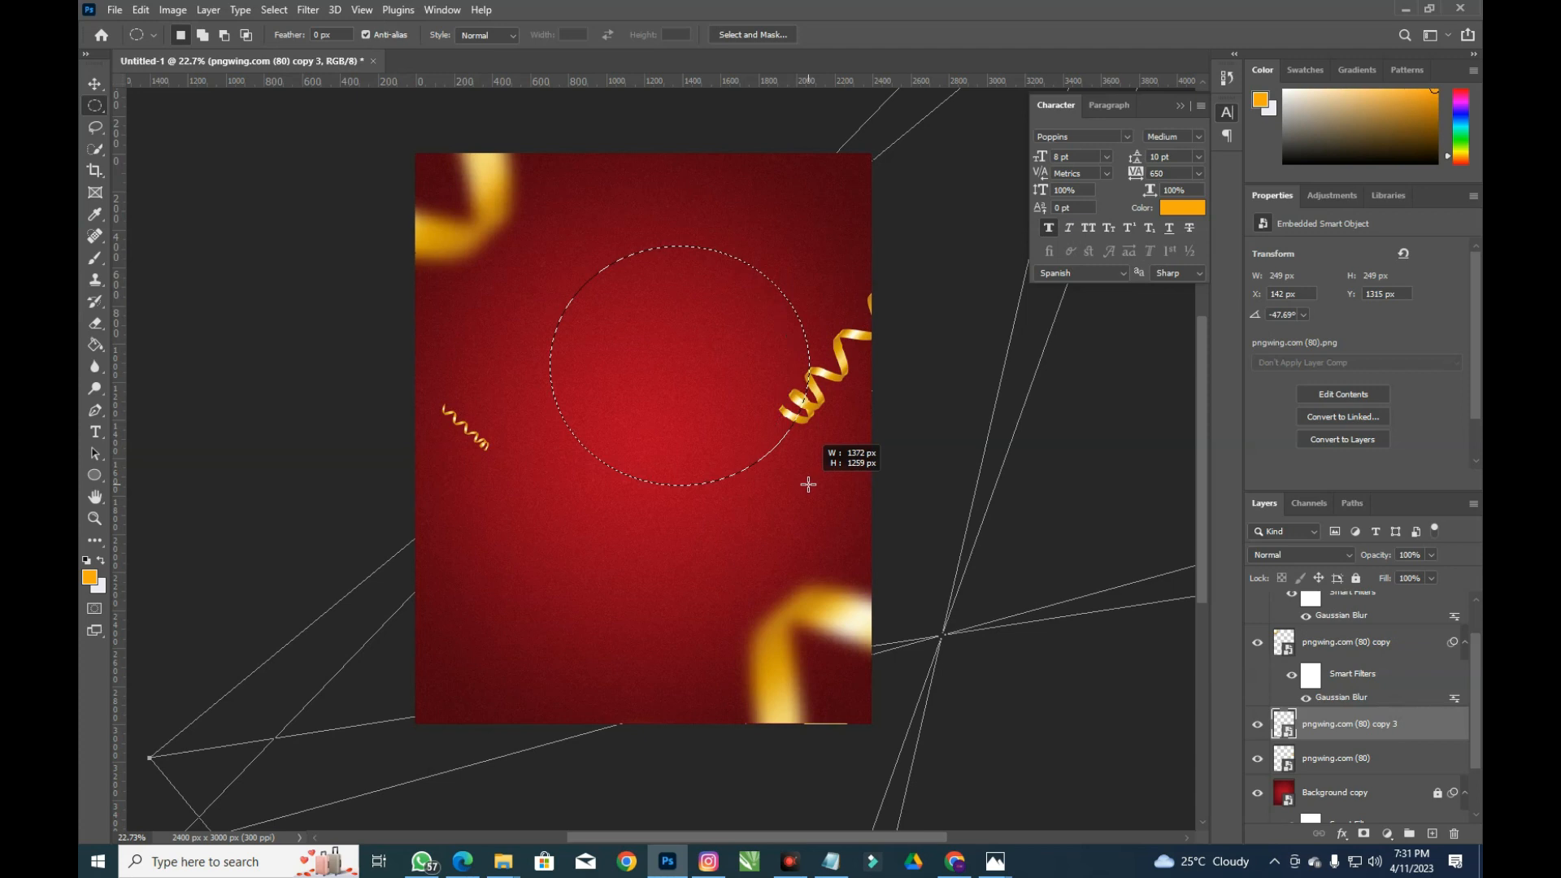
{"action": "left_click_drag", "start_coordinate": [808, 485], "coordinate": [787, 485]}
{"action": "left_click_drag", "start_coordinate": [719, 408], "coordinate": [704, 367]}
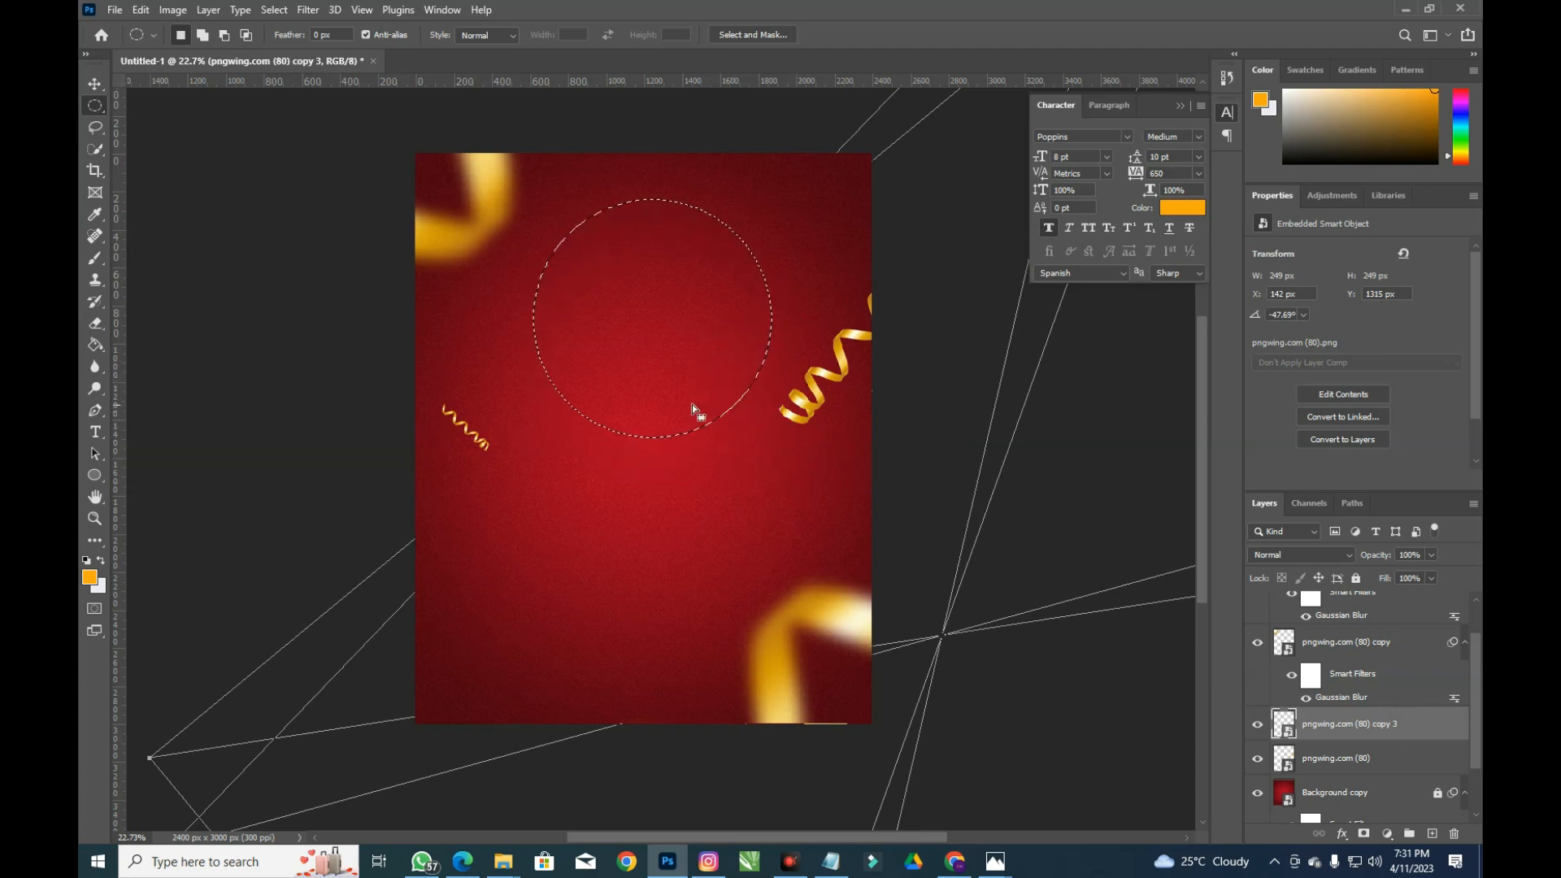
{"action": "left_click", "coordinate": [93, 84]}
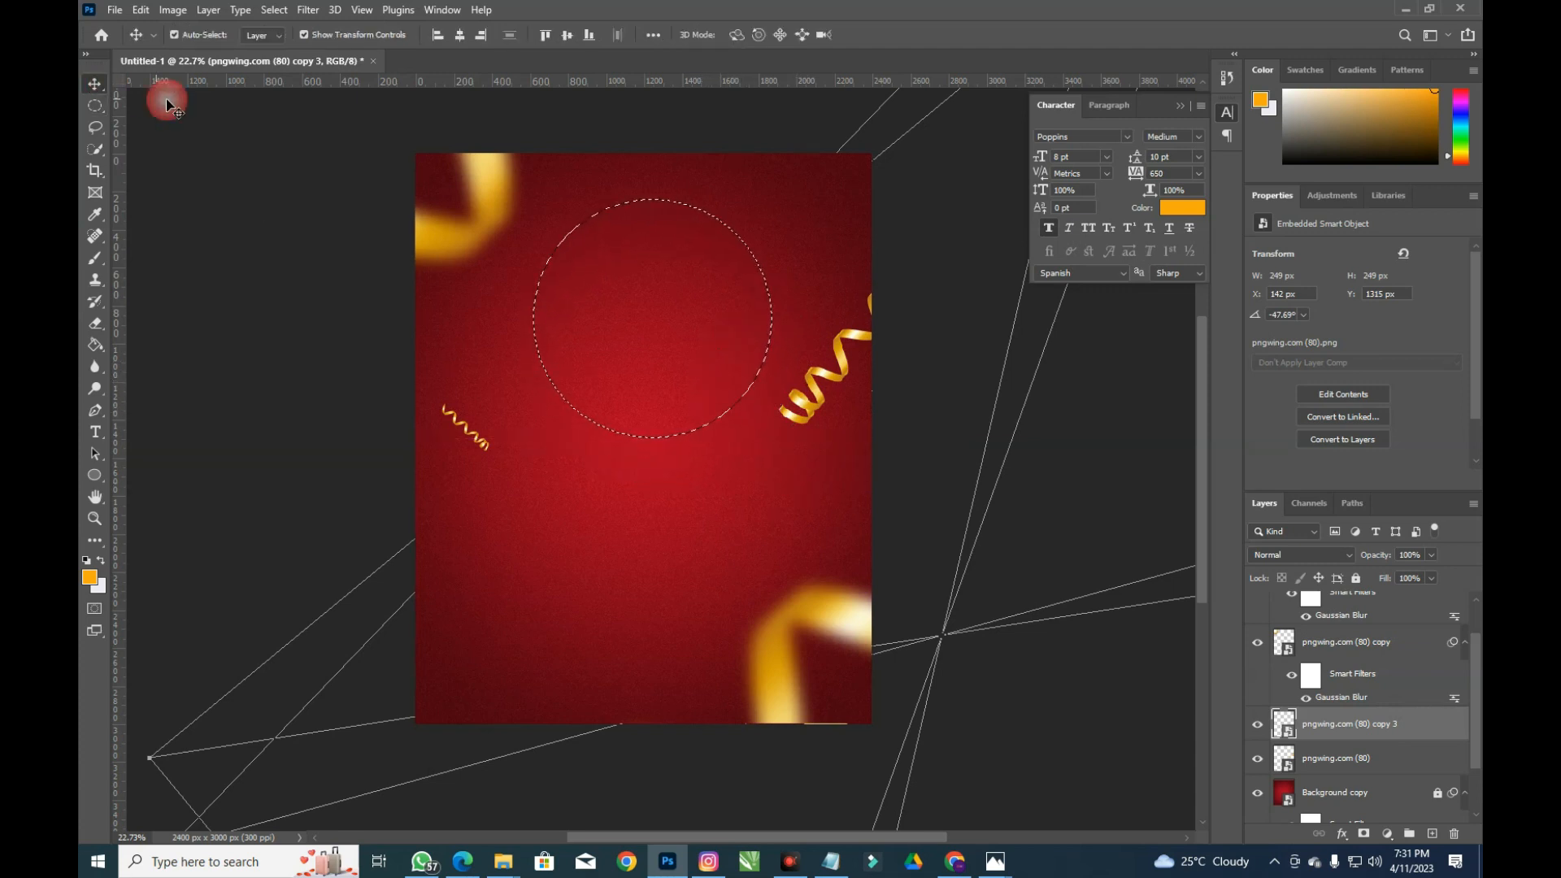
{"action": "left_click", "coordinate": [95, 106]}
Convert the circular selection into a work path at 5.0 pixel tolerance
{"action": "right_click", "coordinate": [598, 218]}
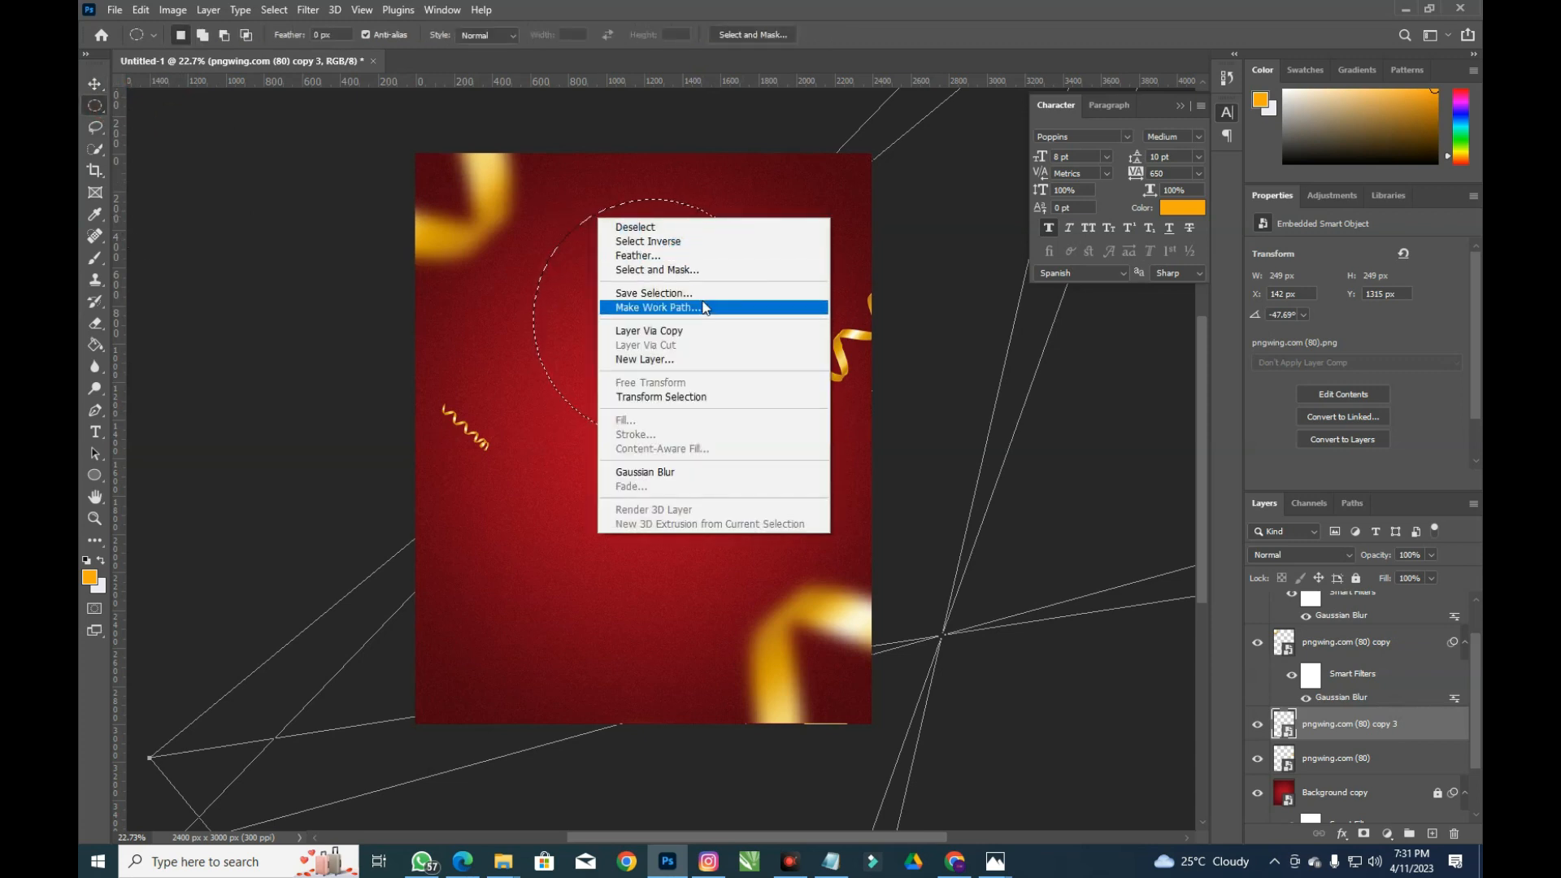
{"action": "left_click", "coordinate": [699, 294]}
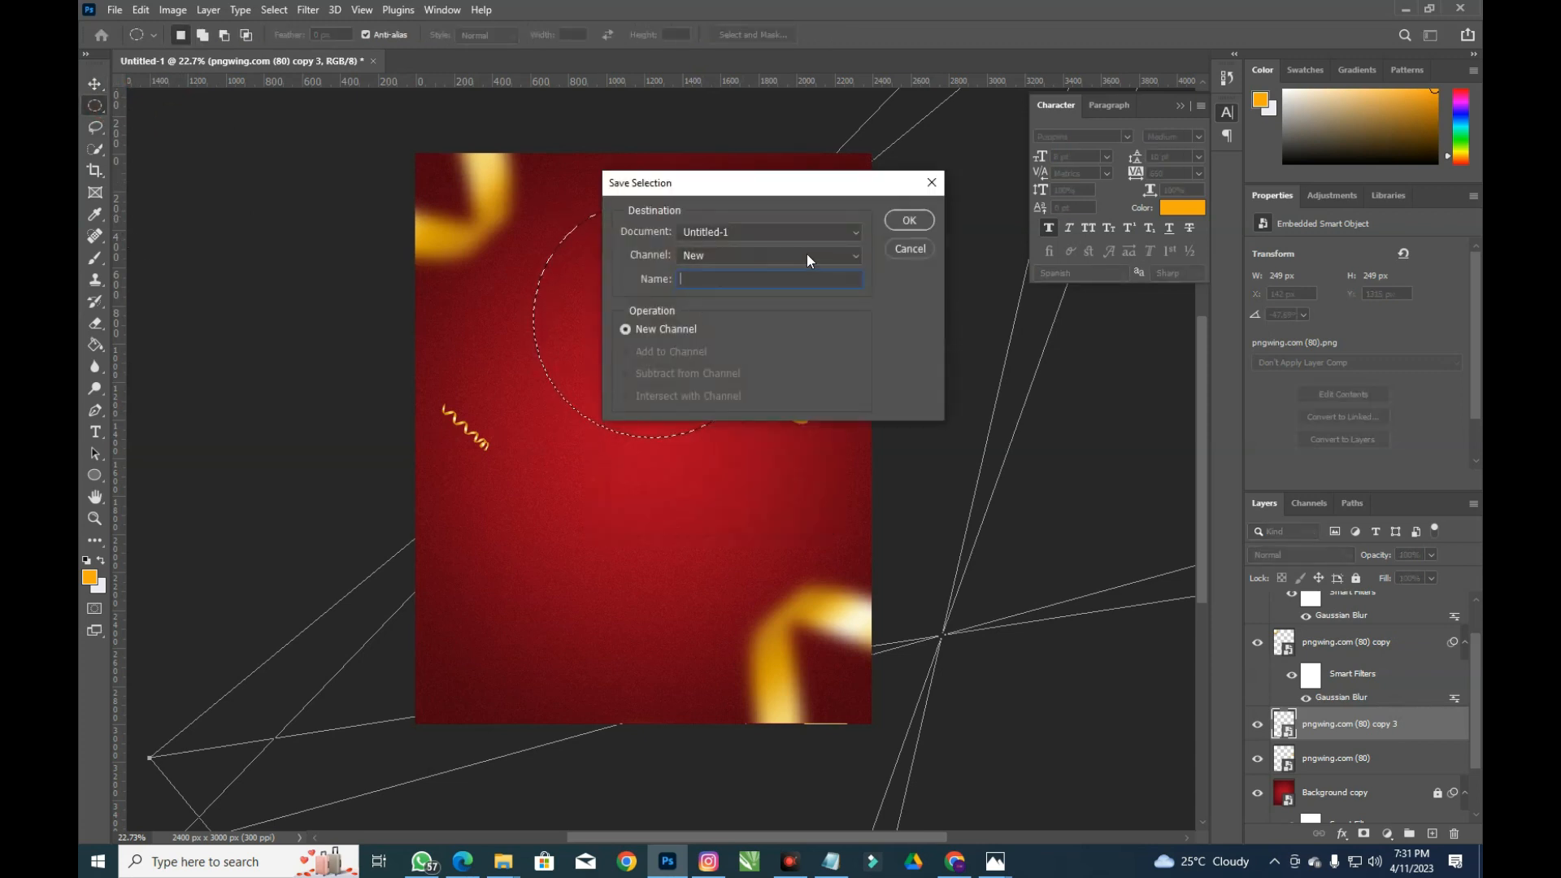
{"action": "left_click", "coordinate": [894, 248]}
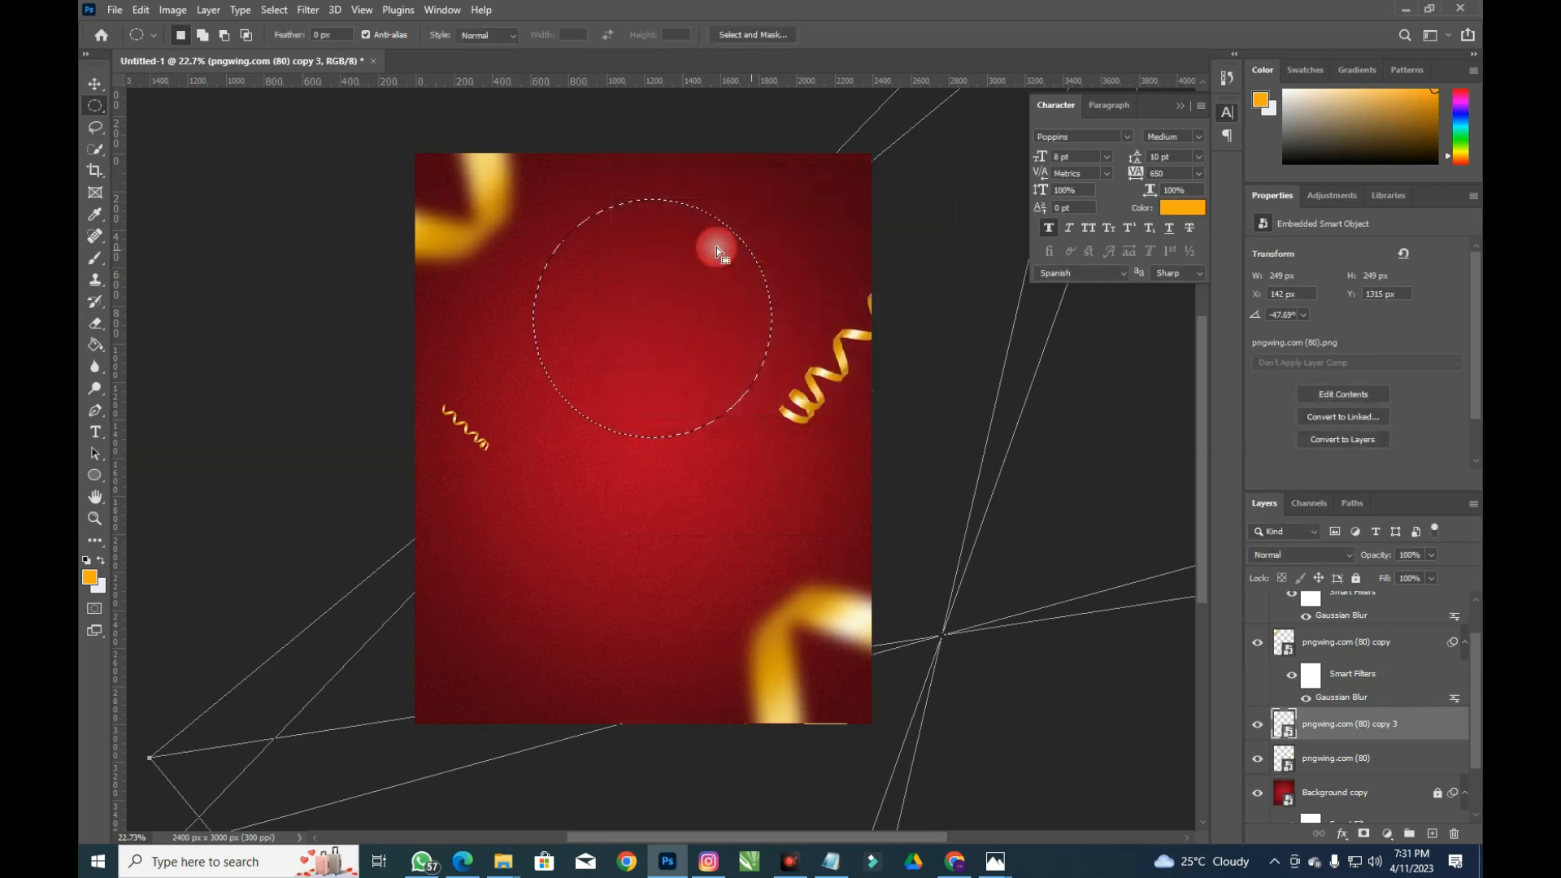
{"action": "right_click", "coordinate": [639, 237]}
{"action": "left_click", "coordinate": [701, 326]}
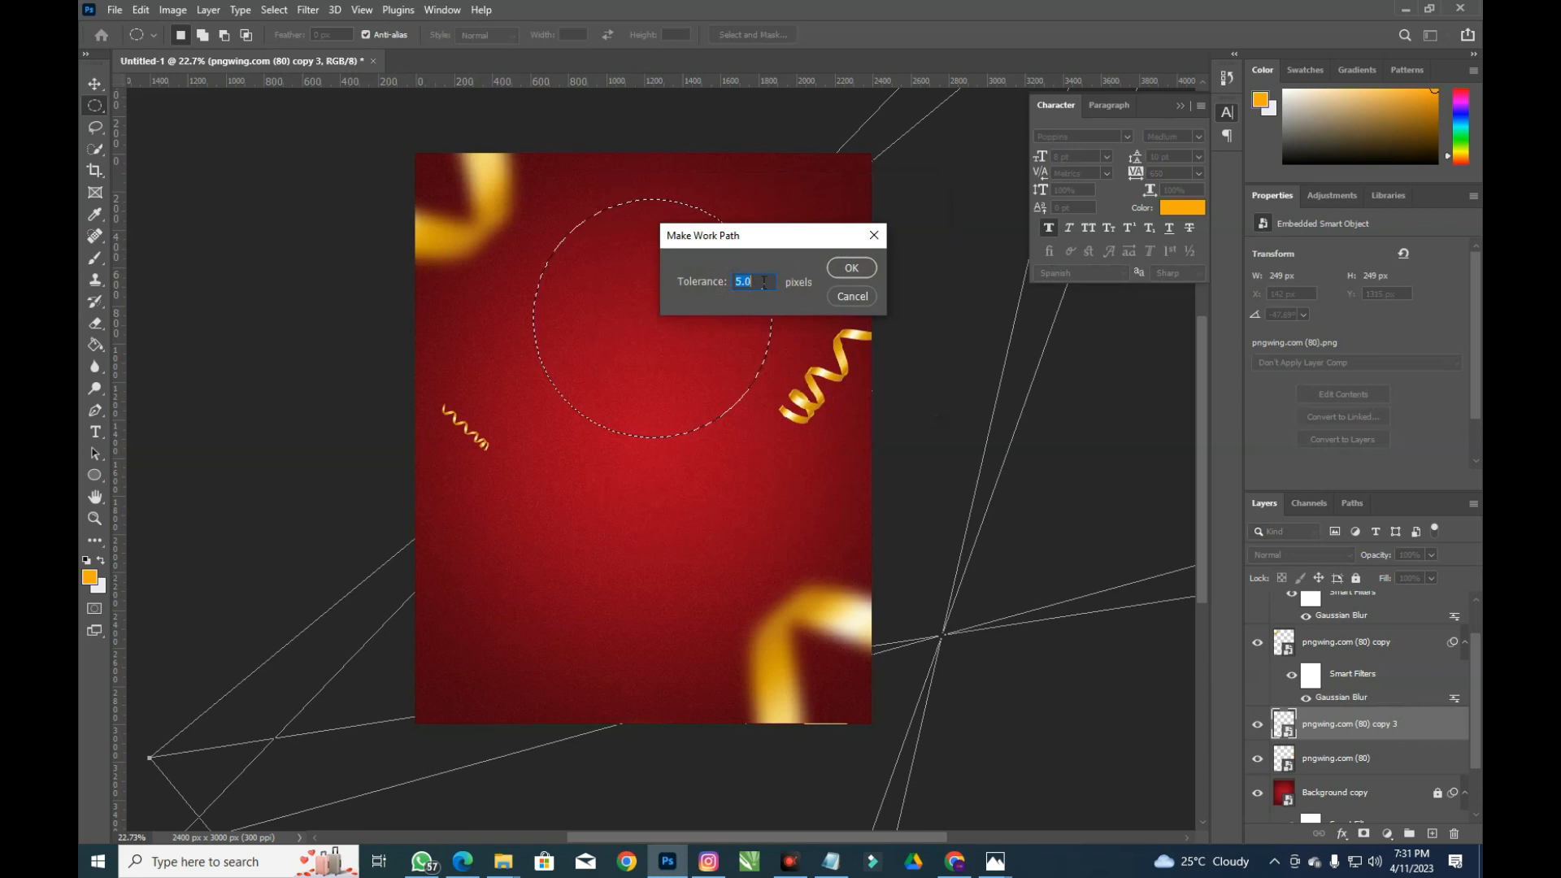
{"action": "left_click", "coordinate": [833, 268]}
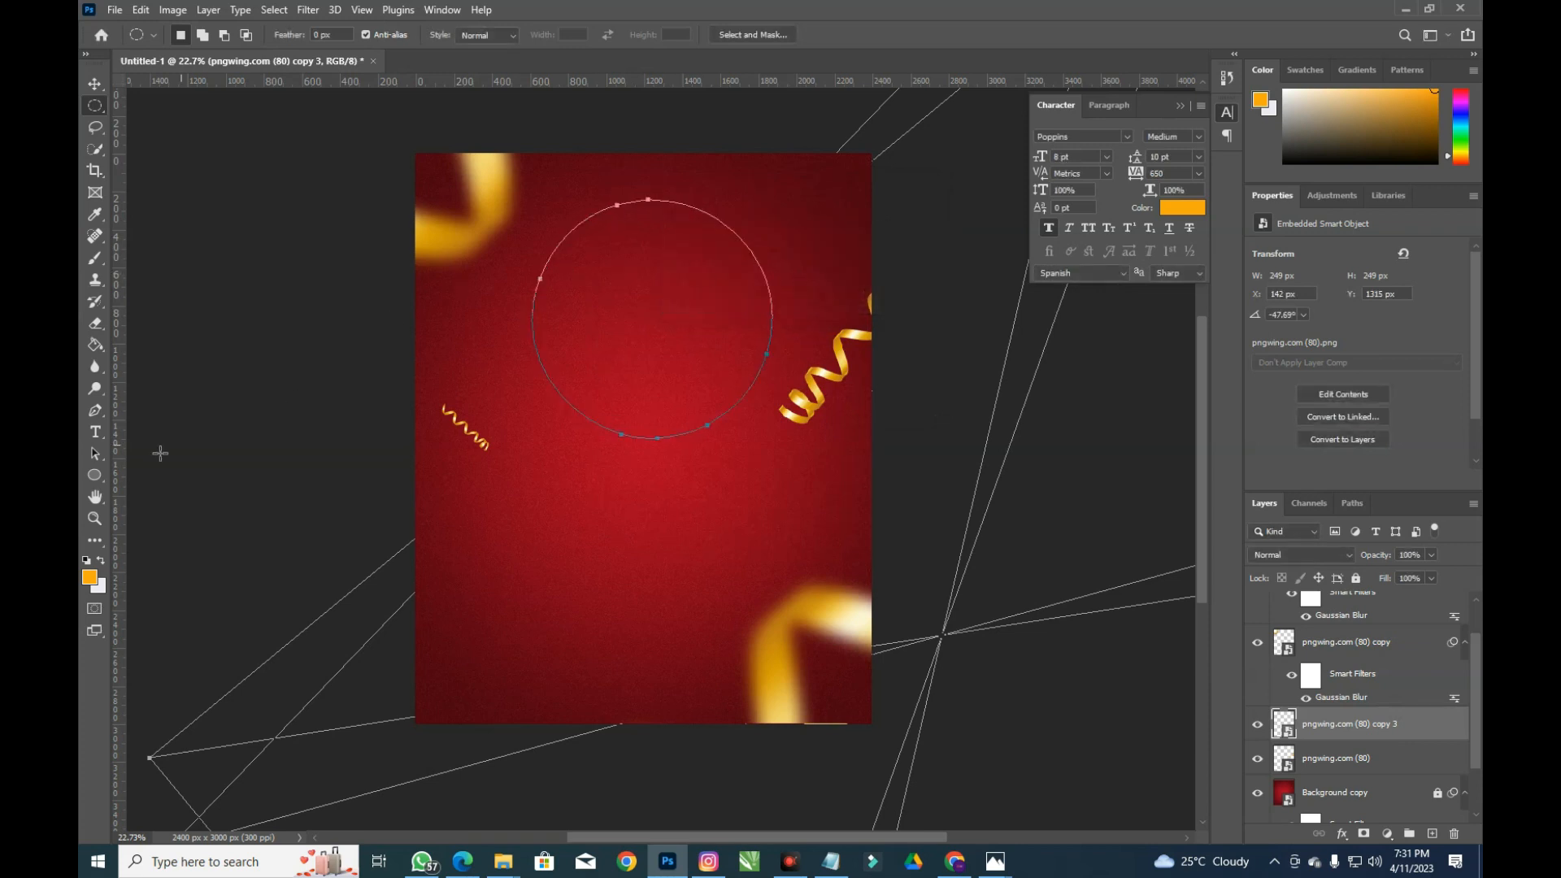
{"action": "left_click", "coordinate": [96, 432]}
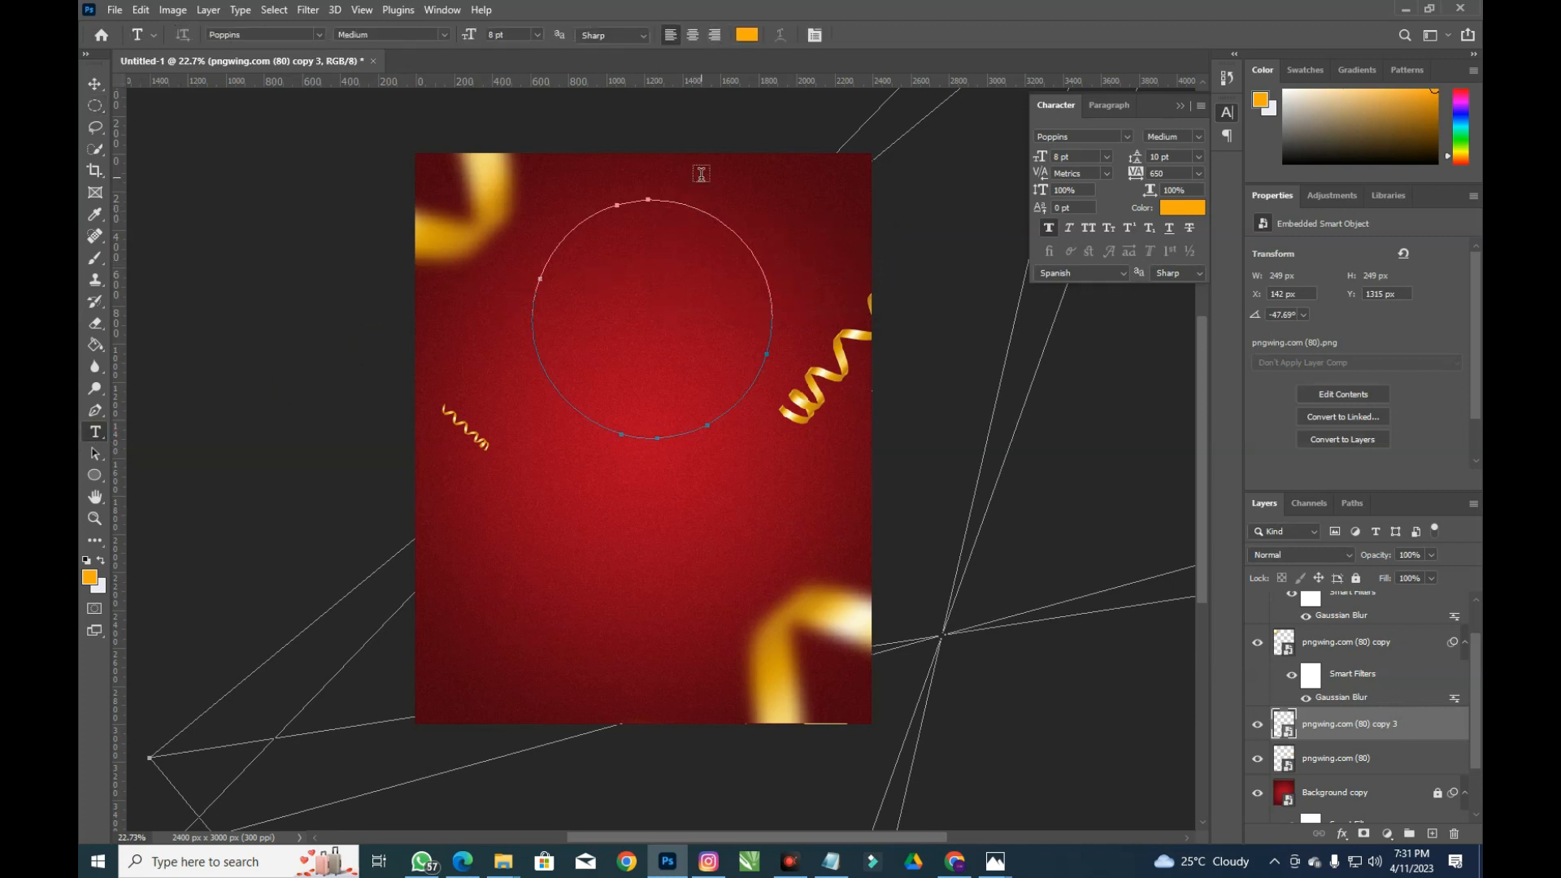
Type repeated HAPPY BIRTHDAY text along the circular path
{"action": "left_click", "coordinate": [695, 214]}
{"action": "left_click", "coordinate": [695, 211]}
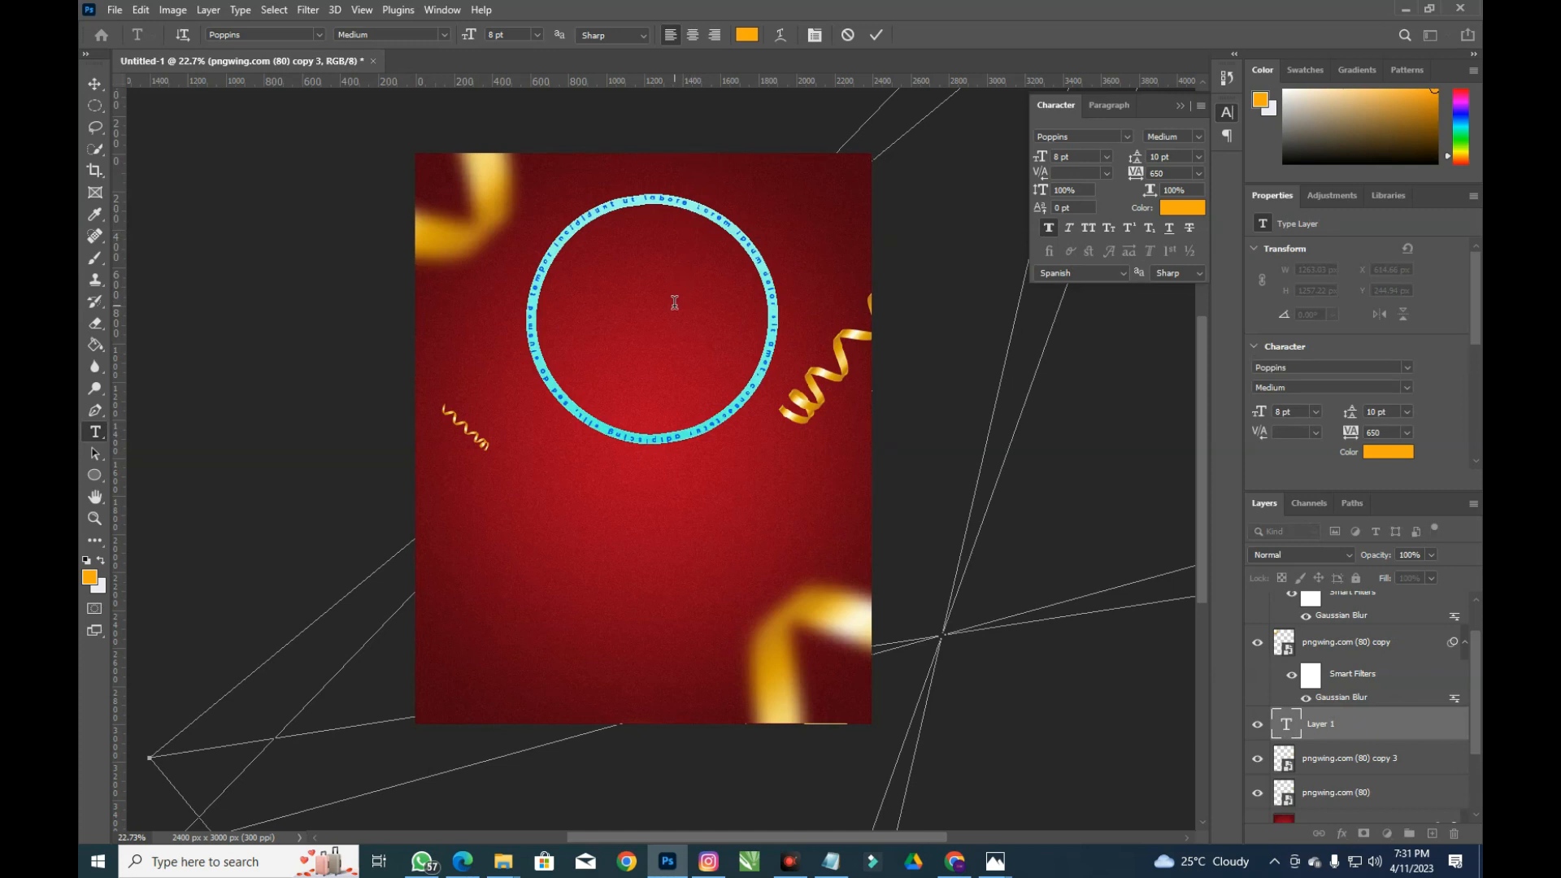
{"action": "key", "text": "BackSpace"}
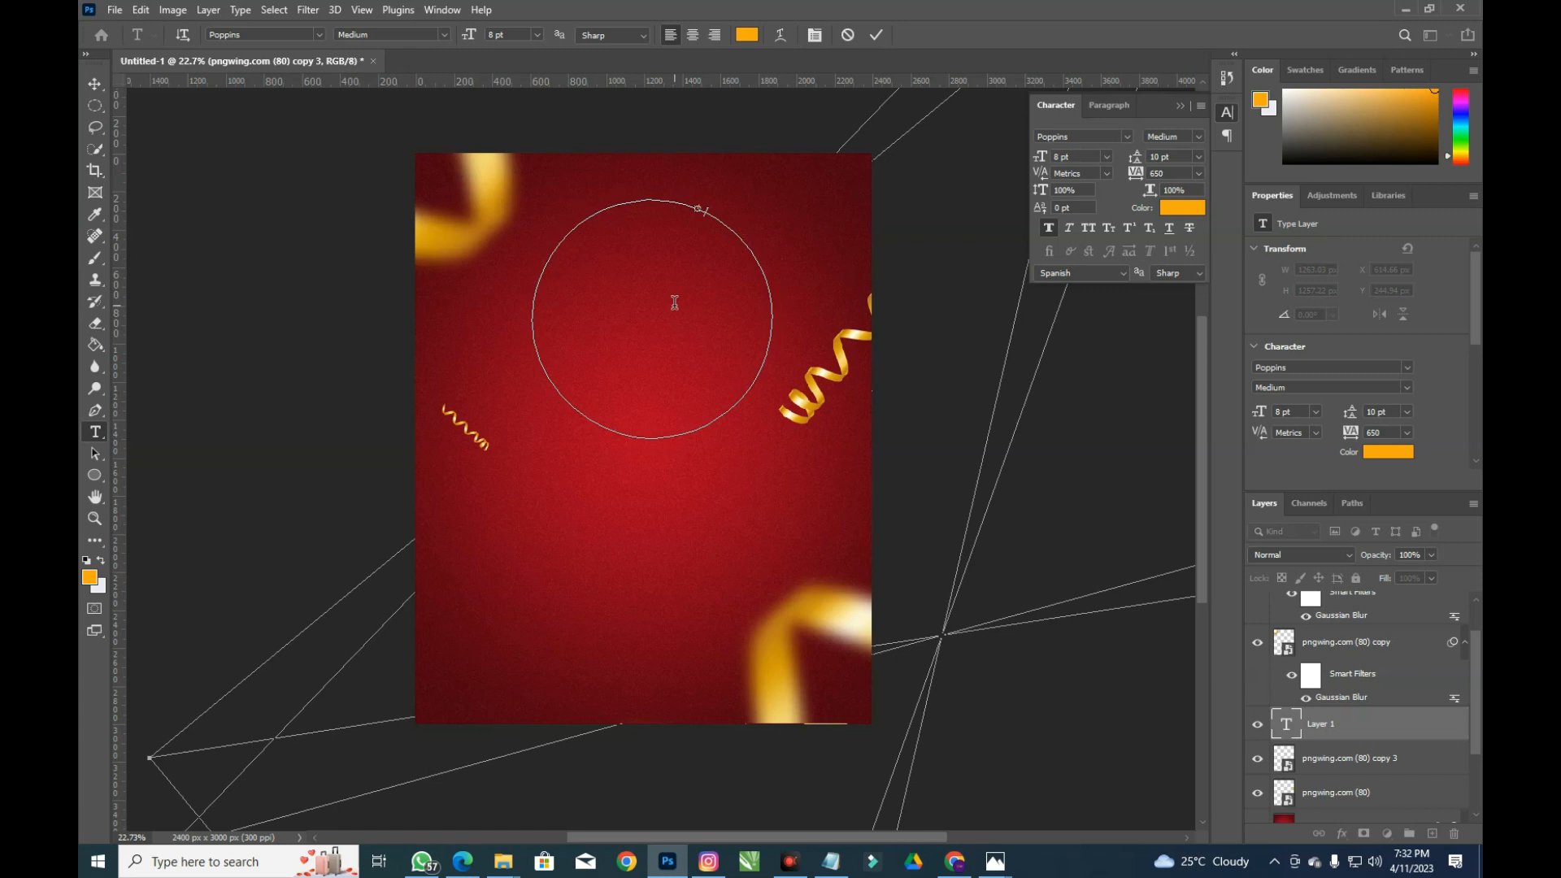
{"action": "key", "text": "ctrl+a"}
{"action": "type", "text": "HA"}
Set the circular text to 9 pt, tracking 1810 and white so it fills the circle
{"action": "key", "text": "ctrl+a"}
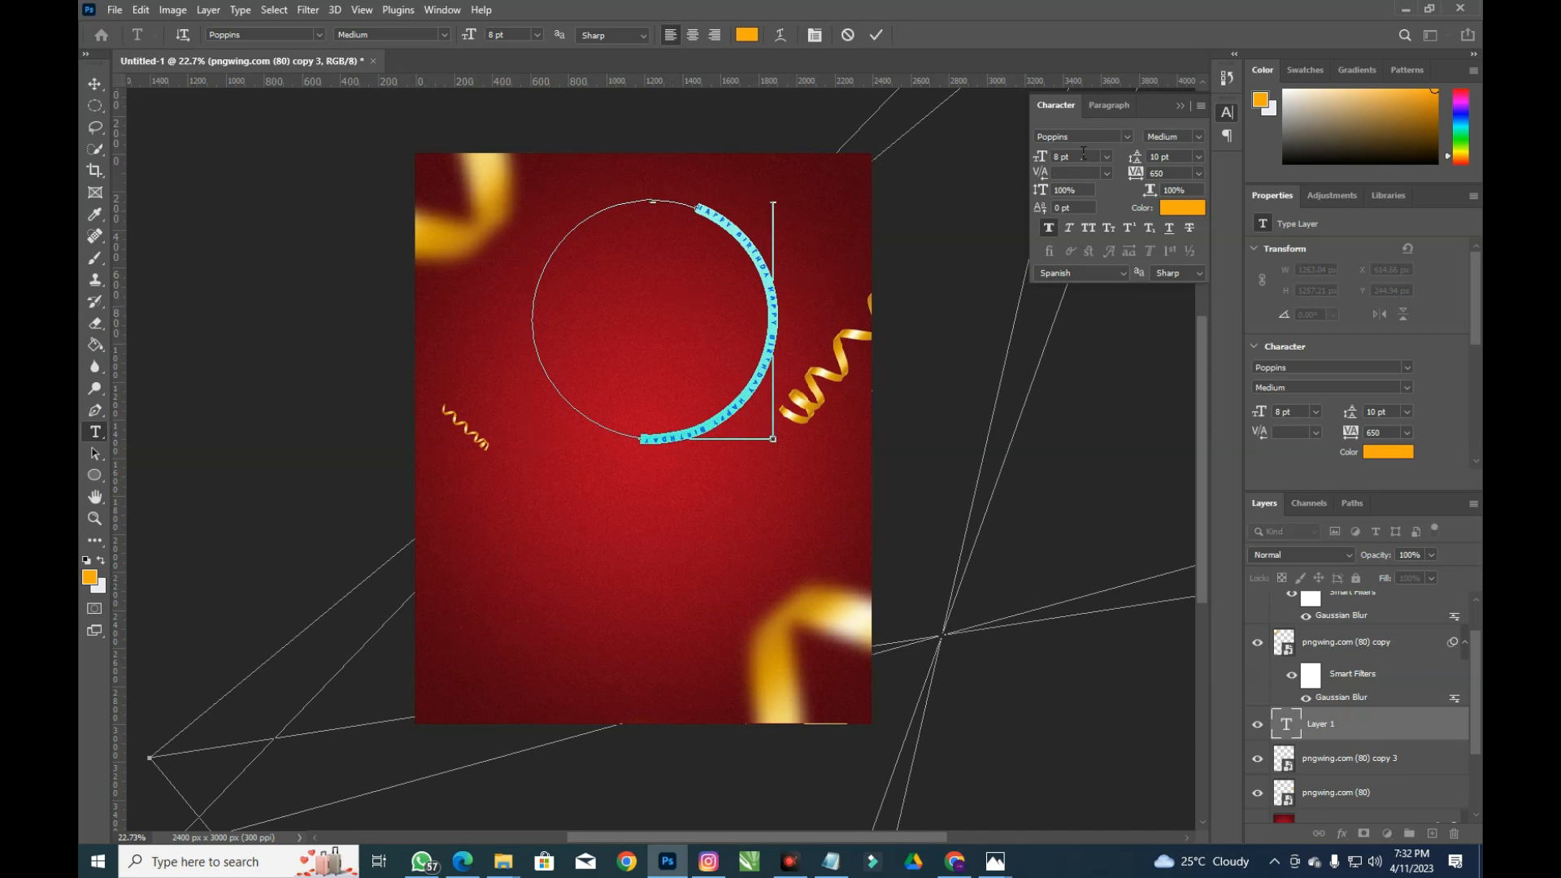
{"action": "scroll", "coordinate": [1084, 153], "scroll_direction": "up", "scroll_amount": 2}
{"action": "scroll", "coordinate": [1084, 153], "scroll_direction": "down", "scroll_amount": 1}
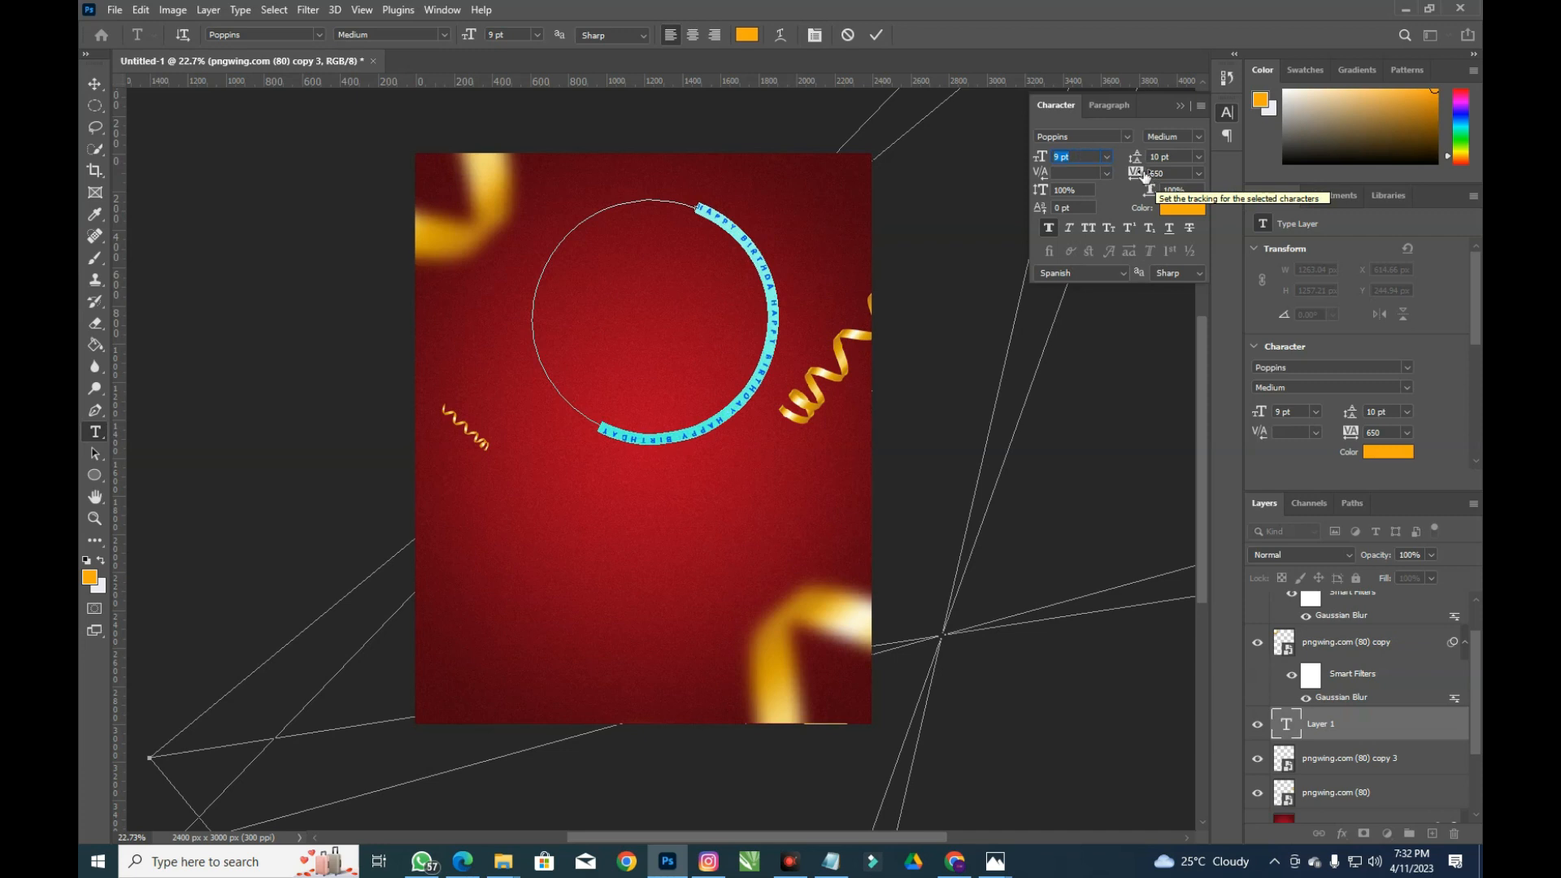
{"action": "left_click_drag", "start_coordinate": [1145, 177], "coordinate": [1183, 173]}
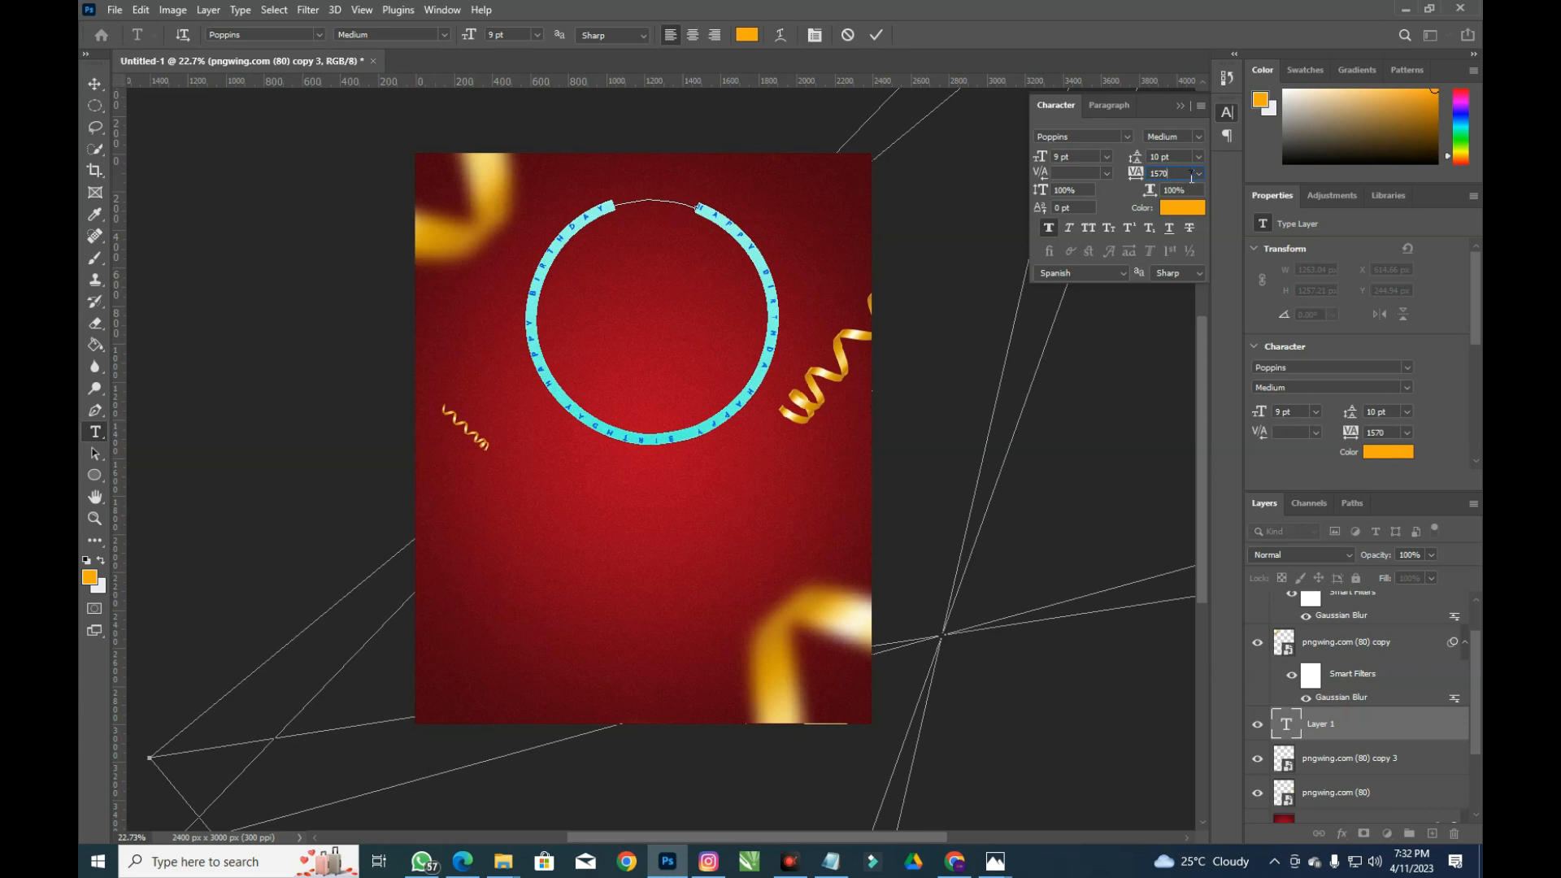
{"action": "left_click_drag", "start_coordinate": [1138, 177], "coordinate": [1147, 174]}
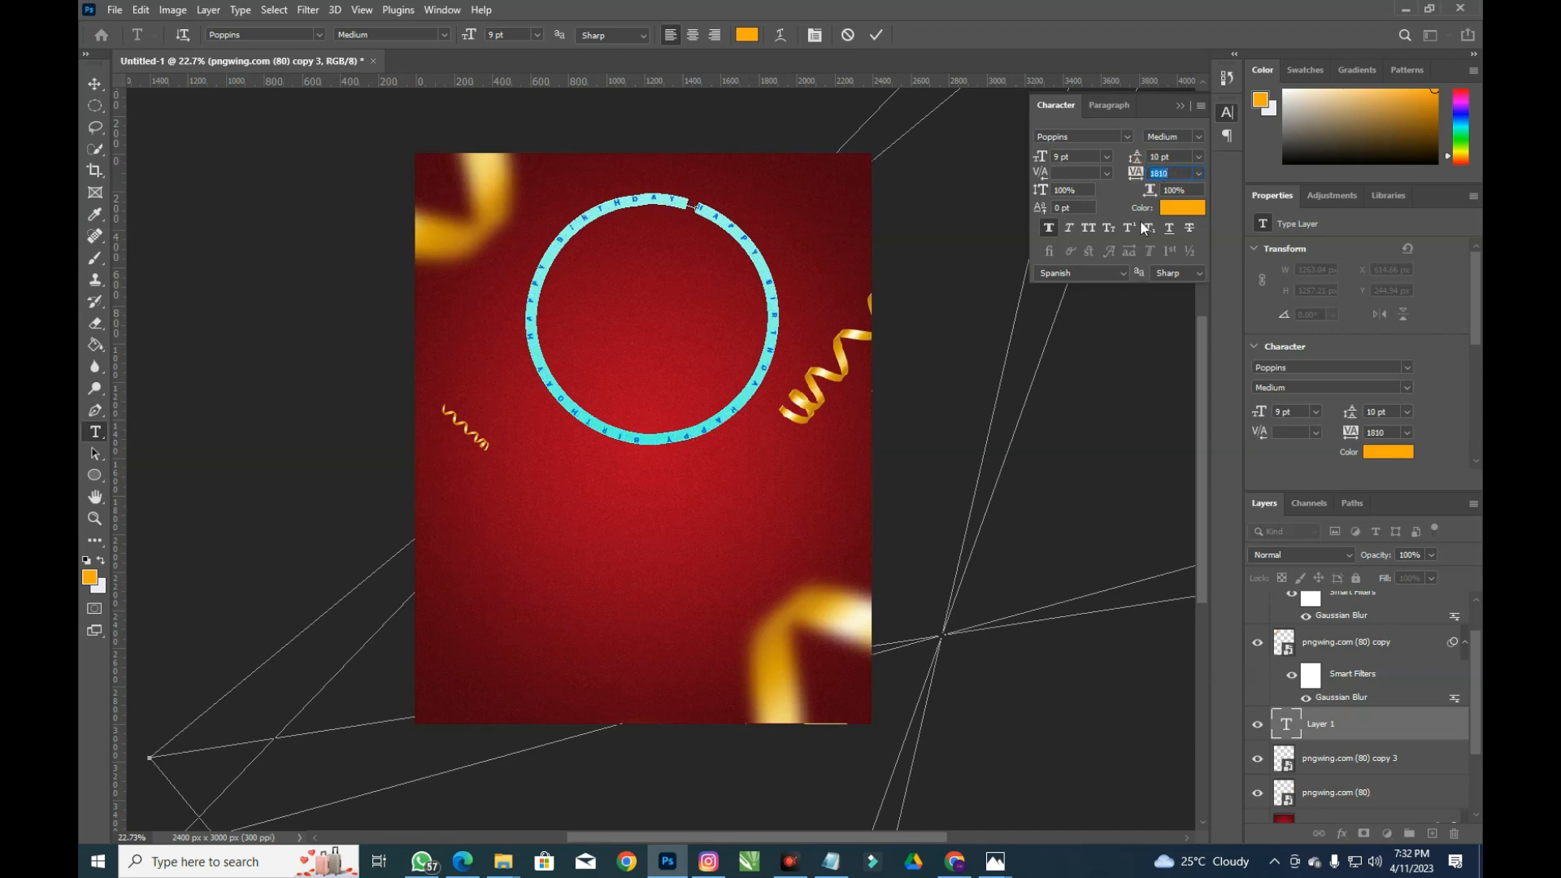
{"action": "left_click", "coordinate": [1168, 208]}
{"action": "left_click_drag", "start_coordinate": [678, 680], "coordinate": [572, 525]}
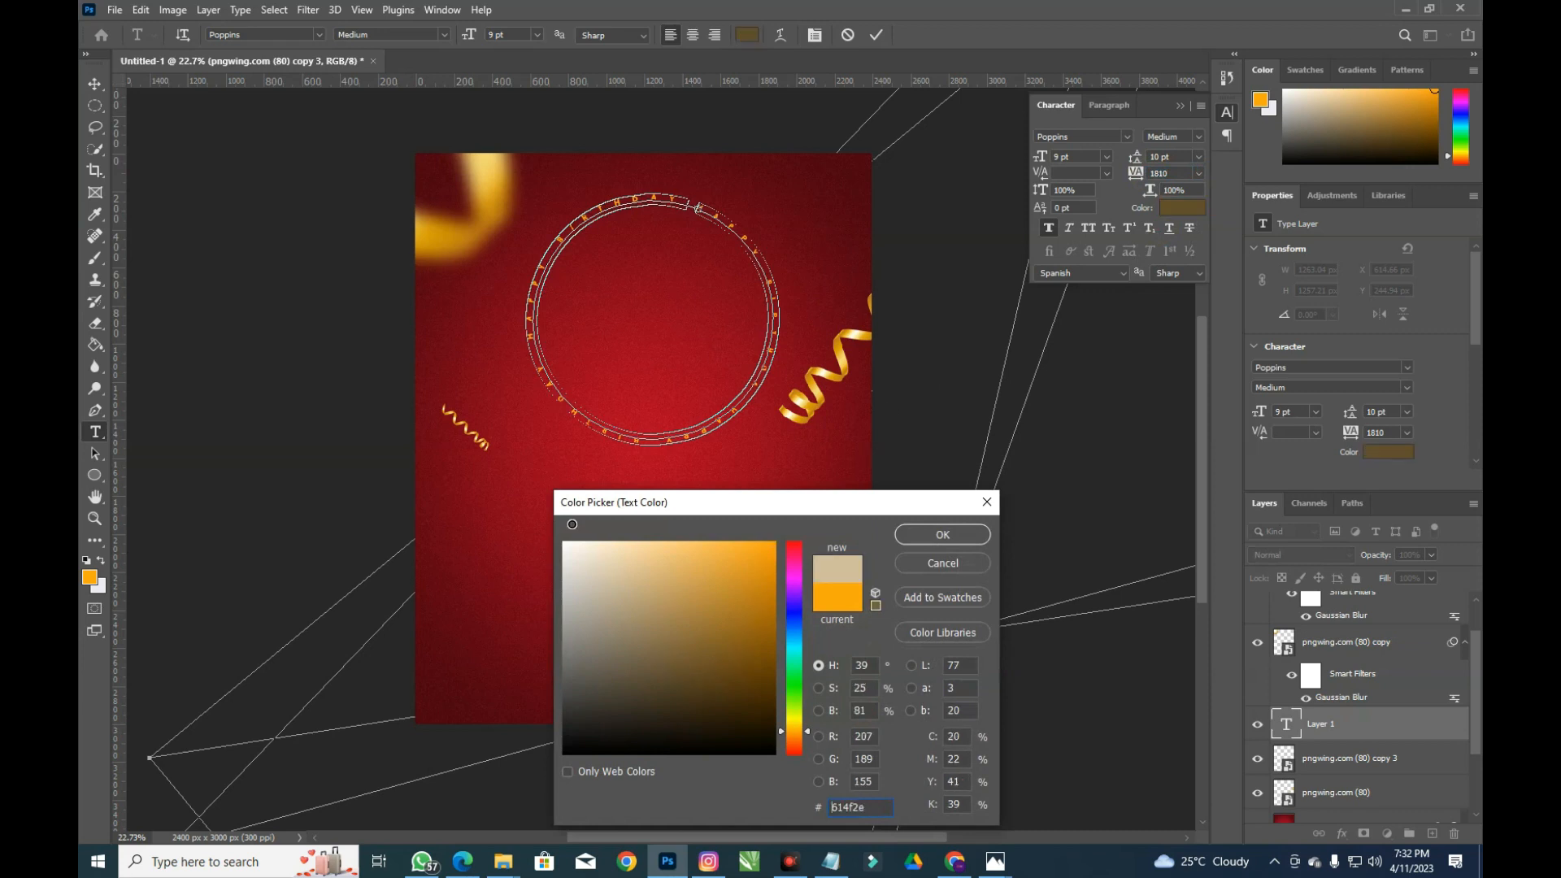
{"action": "left_click", "coordinate": [925, 537]}
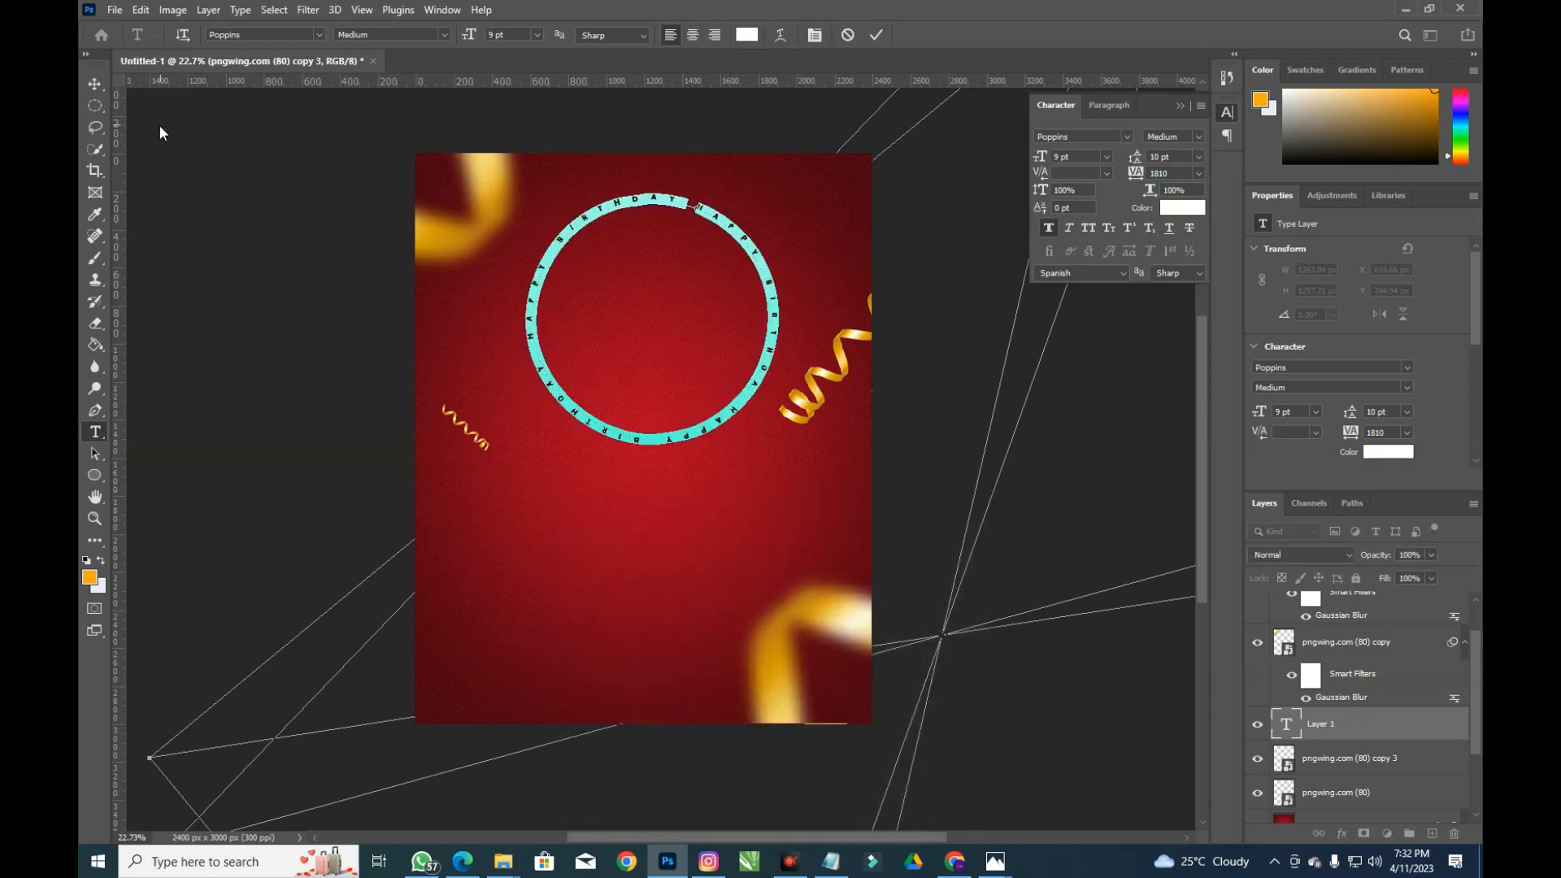
Commit the text, duplicate the layer, and enlarge the copy to about 153%
{"action": "left_click", "coordinate": [101, 84]}
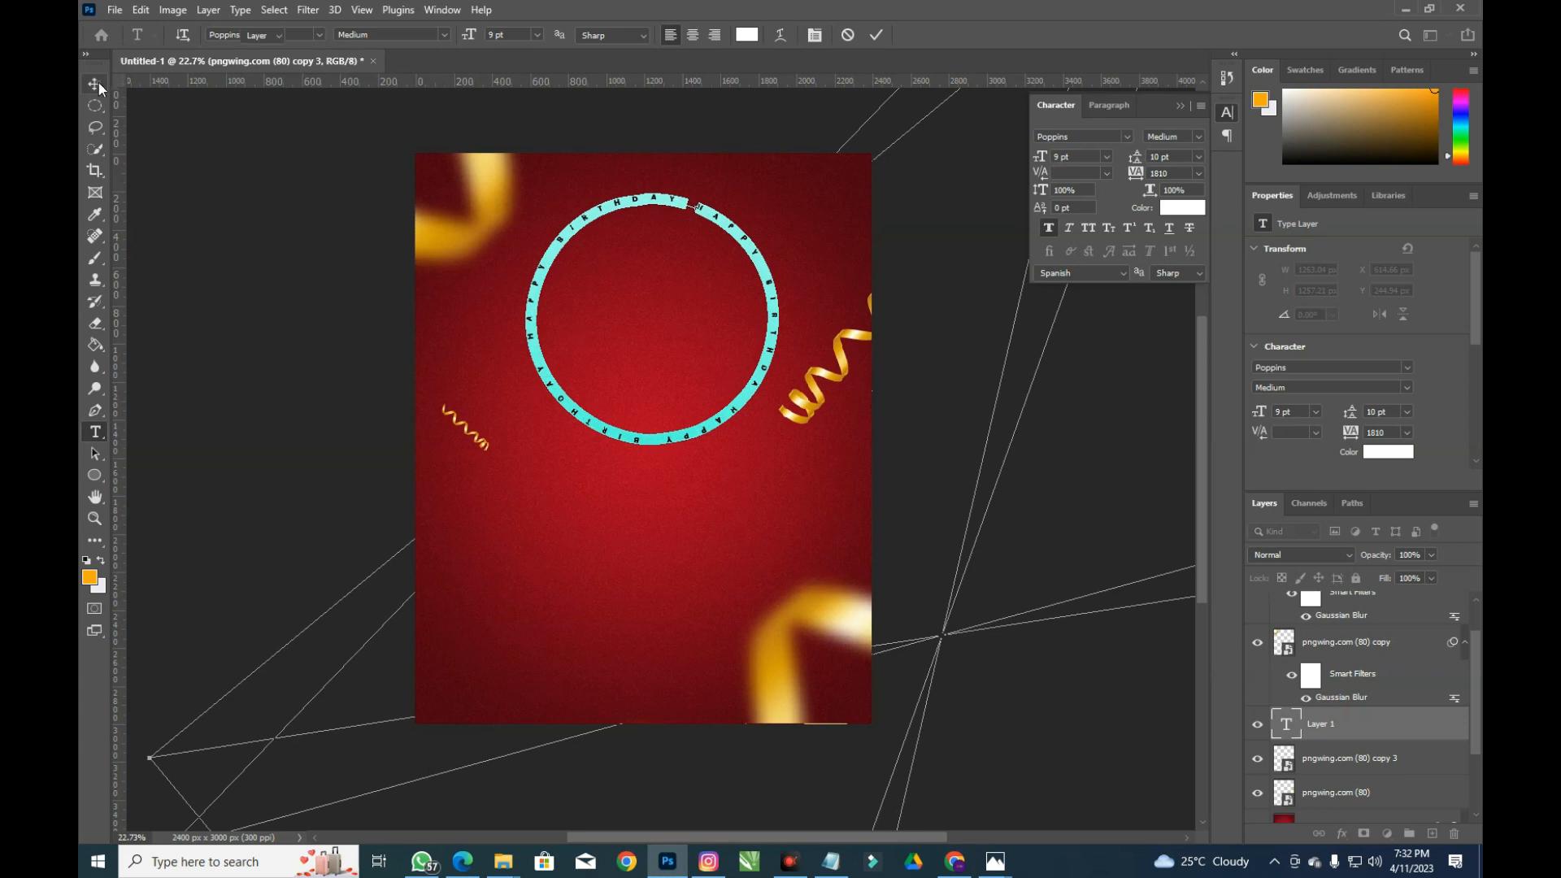
{"action": "left_click", "coordinate": [821, 259]}
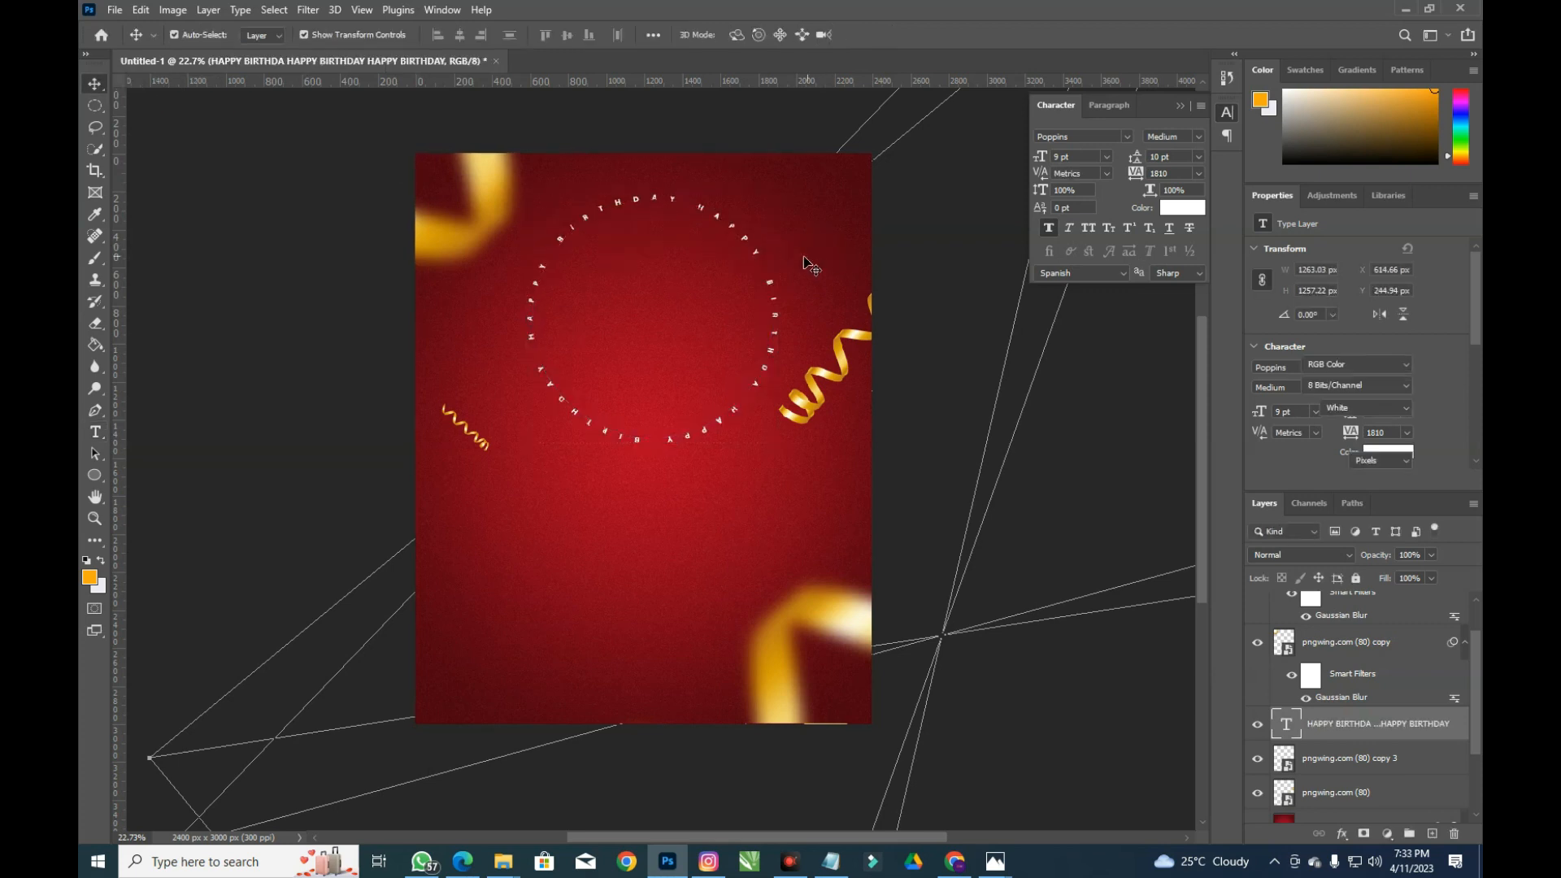
{"action": "left_click", "coordinate": [756, 254]}
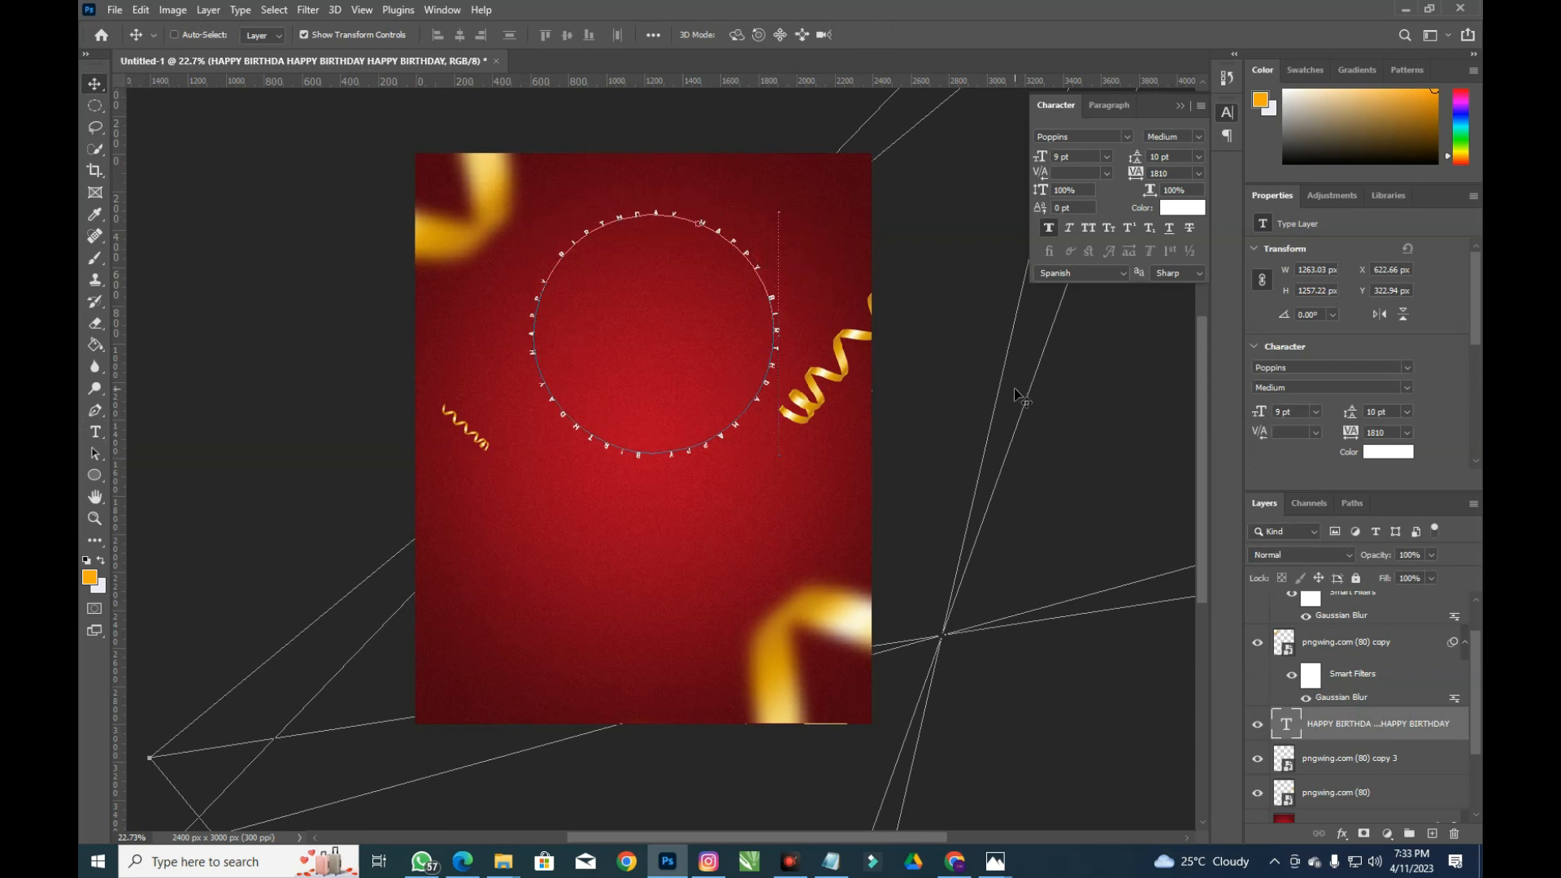
{"action": "key", "text": "ctrl+j"}
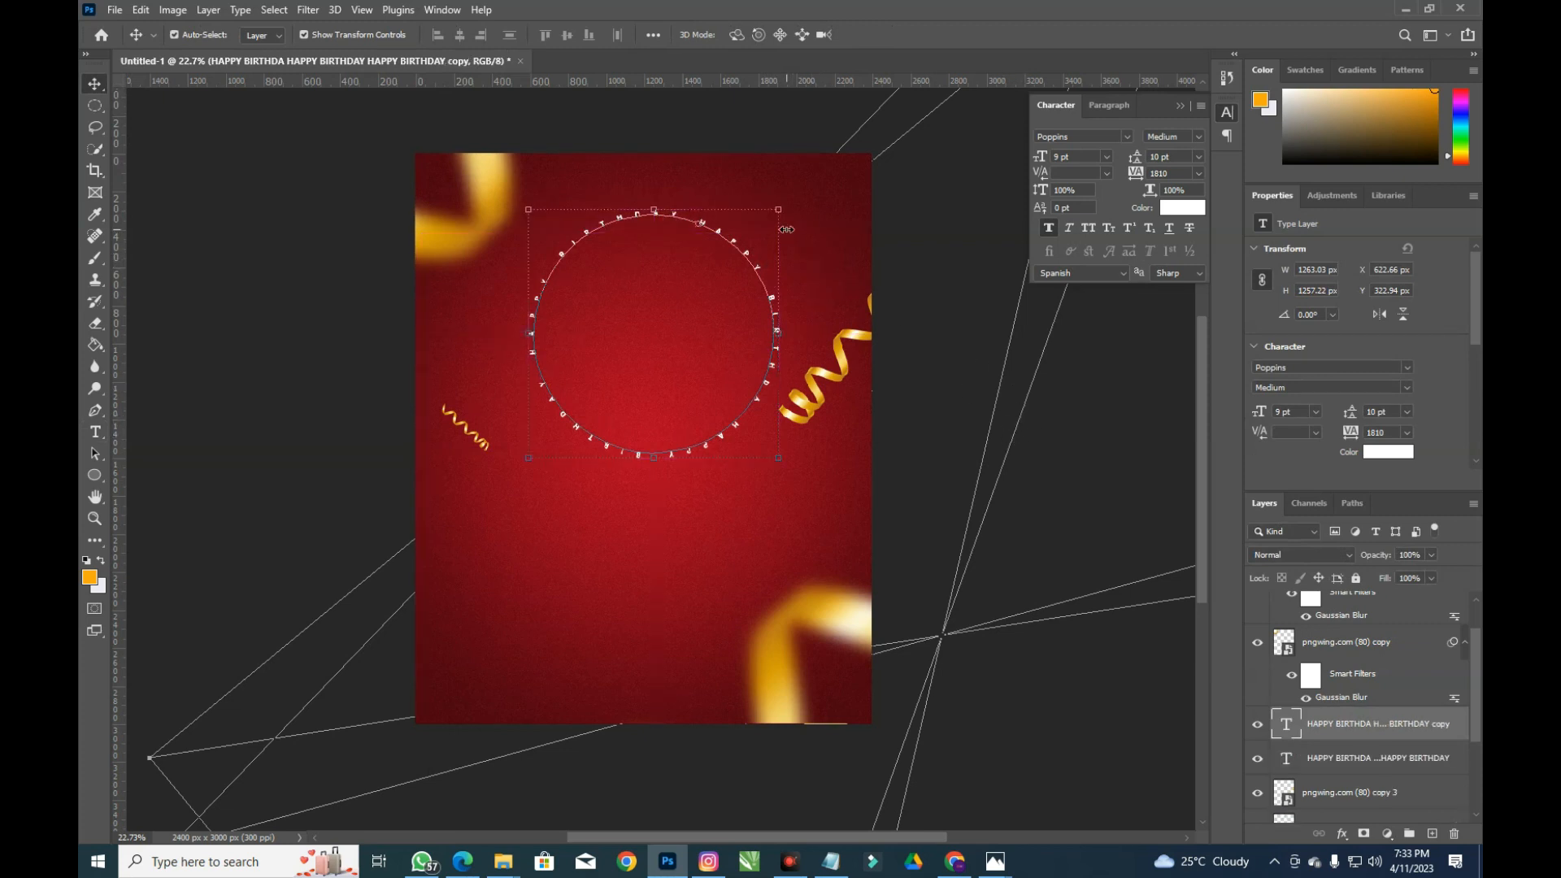
{"action": "left_click_drag", "start_coordinate": [785, 204], "coordinate": [891, 177]}
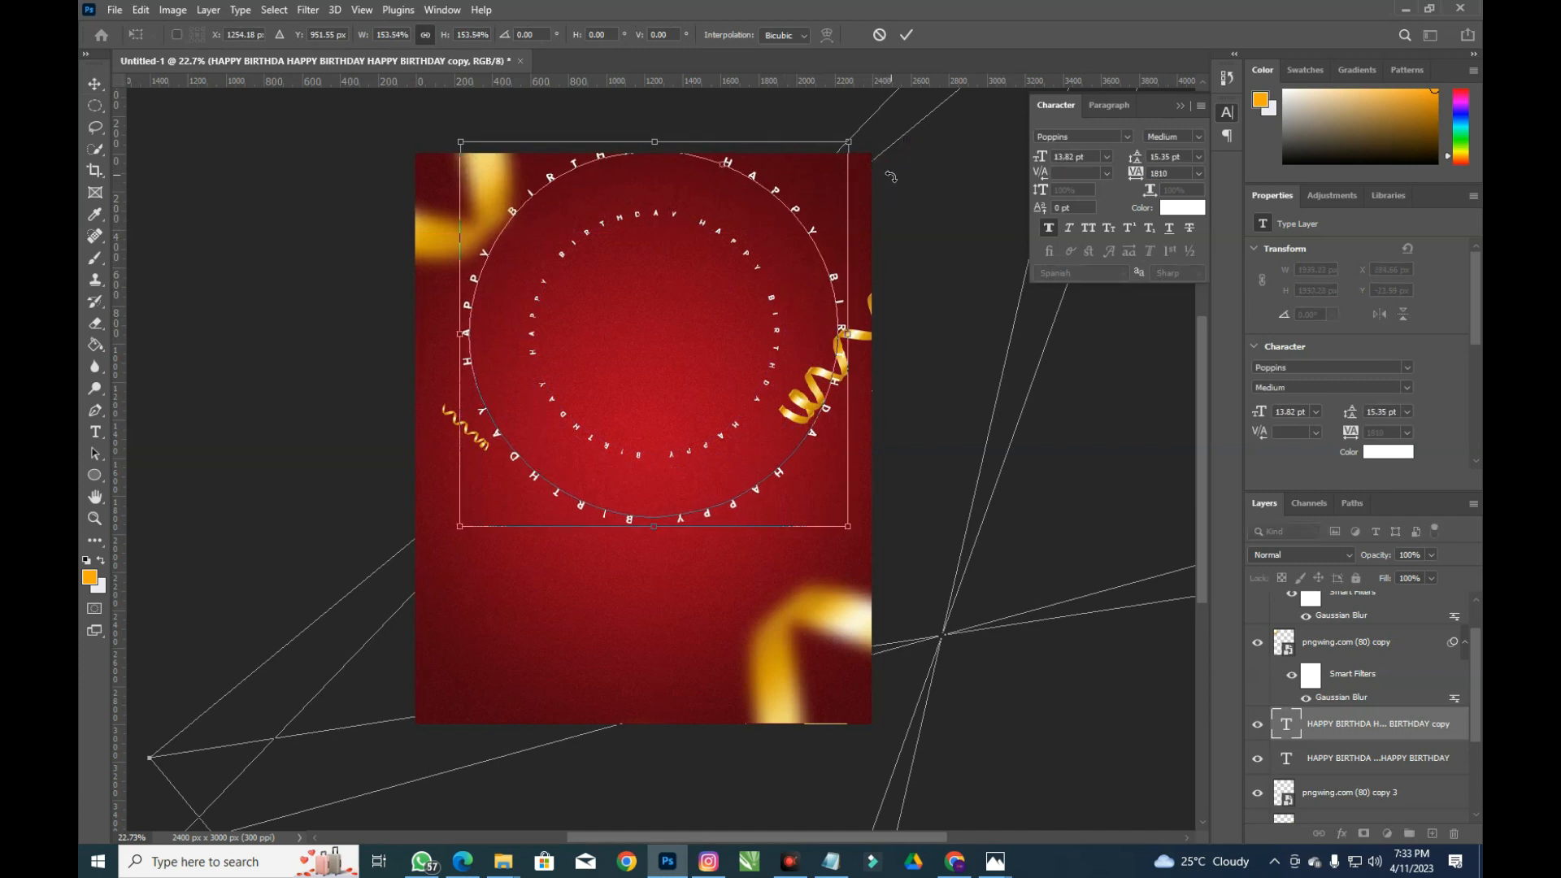
Confirm the 153% ring, then duplicate it and scale the new copy into a larger outer ring
{"action": "key", "text": "Return"}
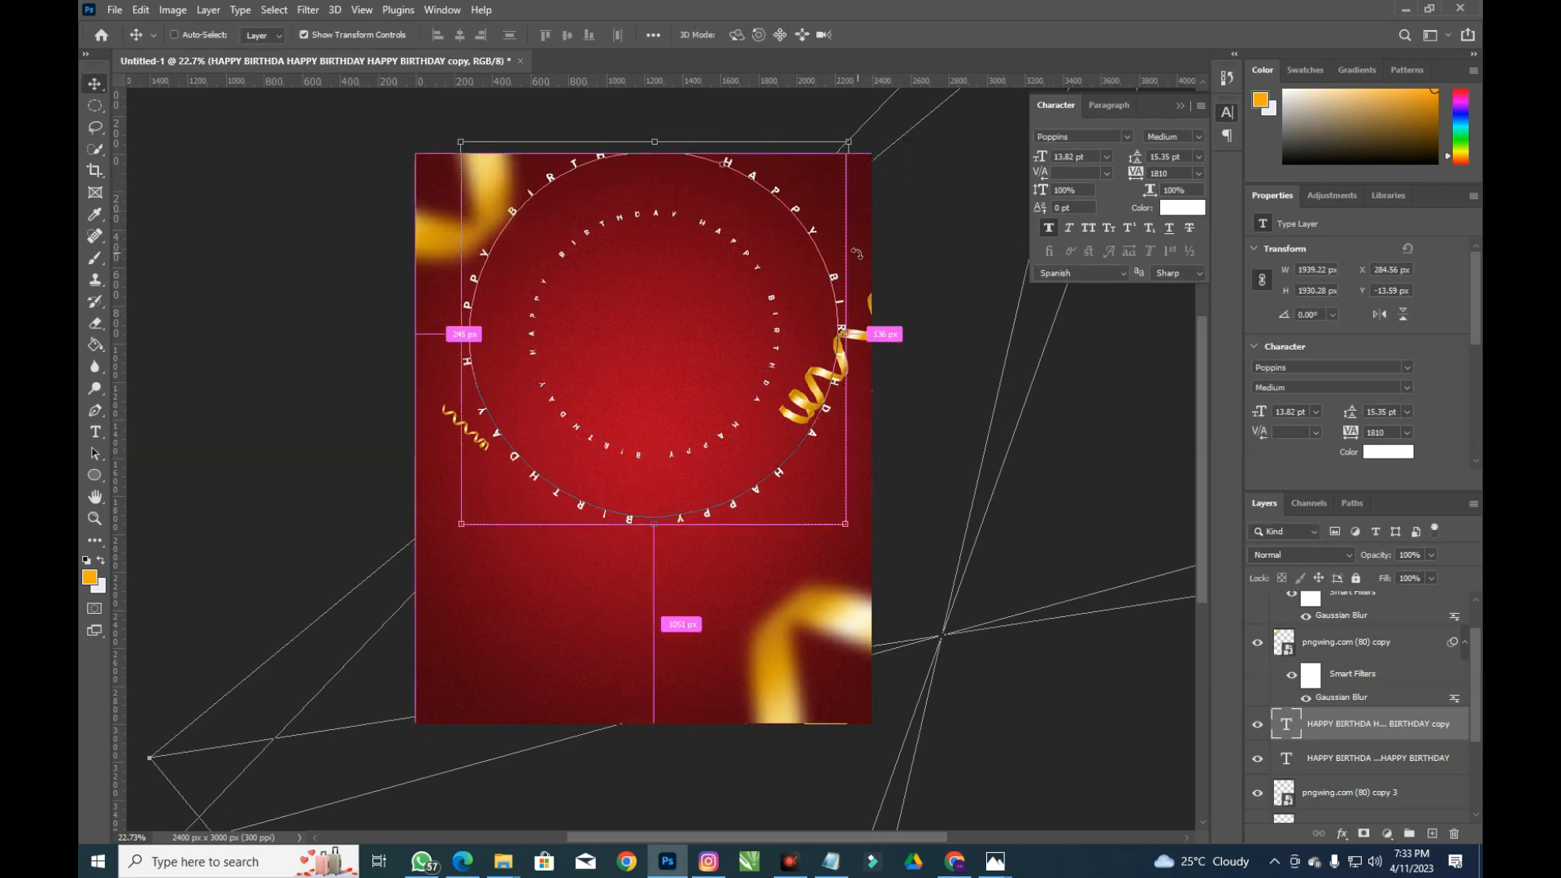
{"action": "key", "text": "ctrl+j"}
{"action": "left_click_drag", "start_coordinate": [848, 142], "coordinate": [976, 94]}
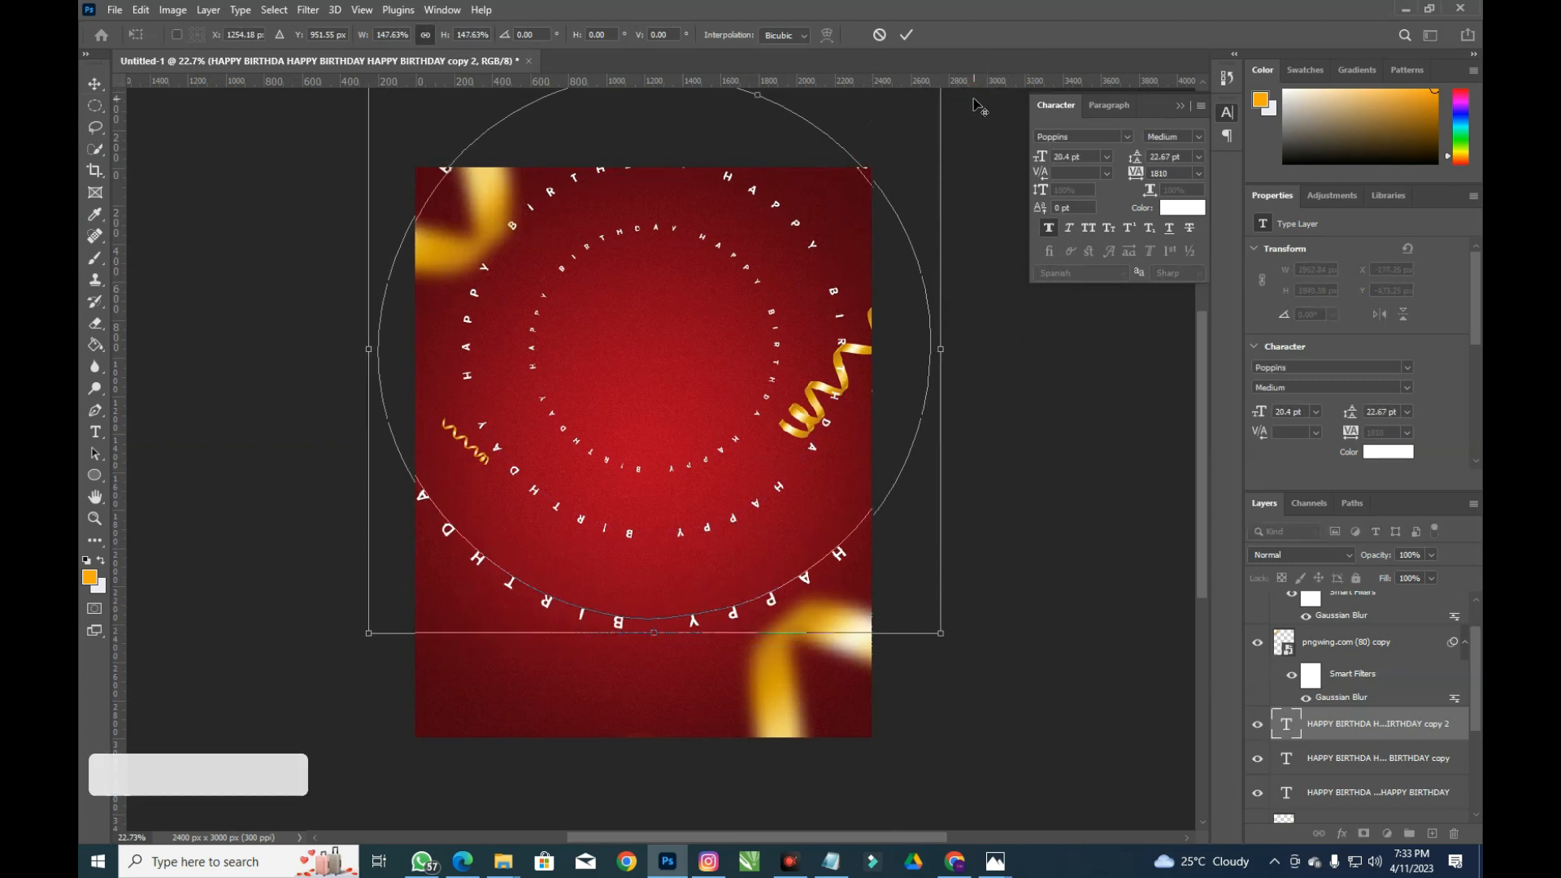
{"action": "left_click", "coordinate": [906, 35]}
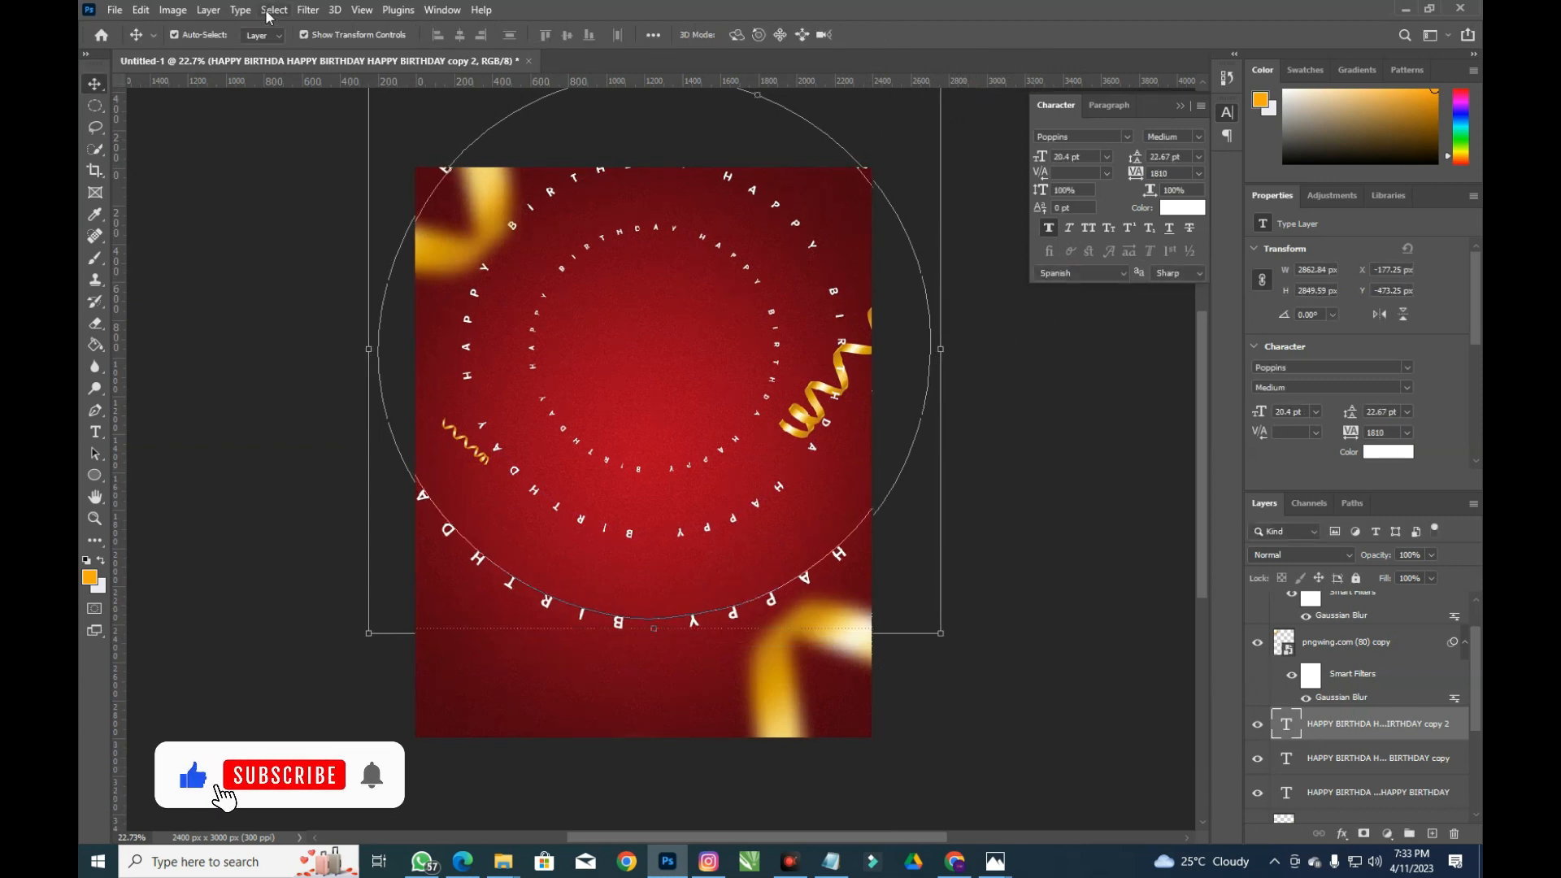
Try a Gaussian Blur on the outer ring and undo it
{"action": "left_click", "coordinate": [273, 10]}
{"action": "left_click", "coordinate": [273, 10]}
{"action": "left_click", "coordinate": [307, 10]}
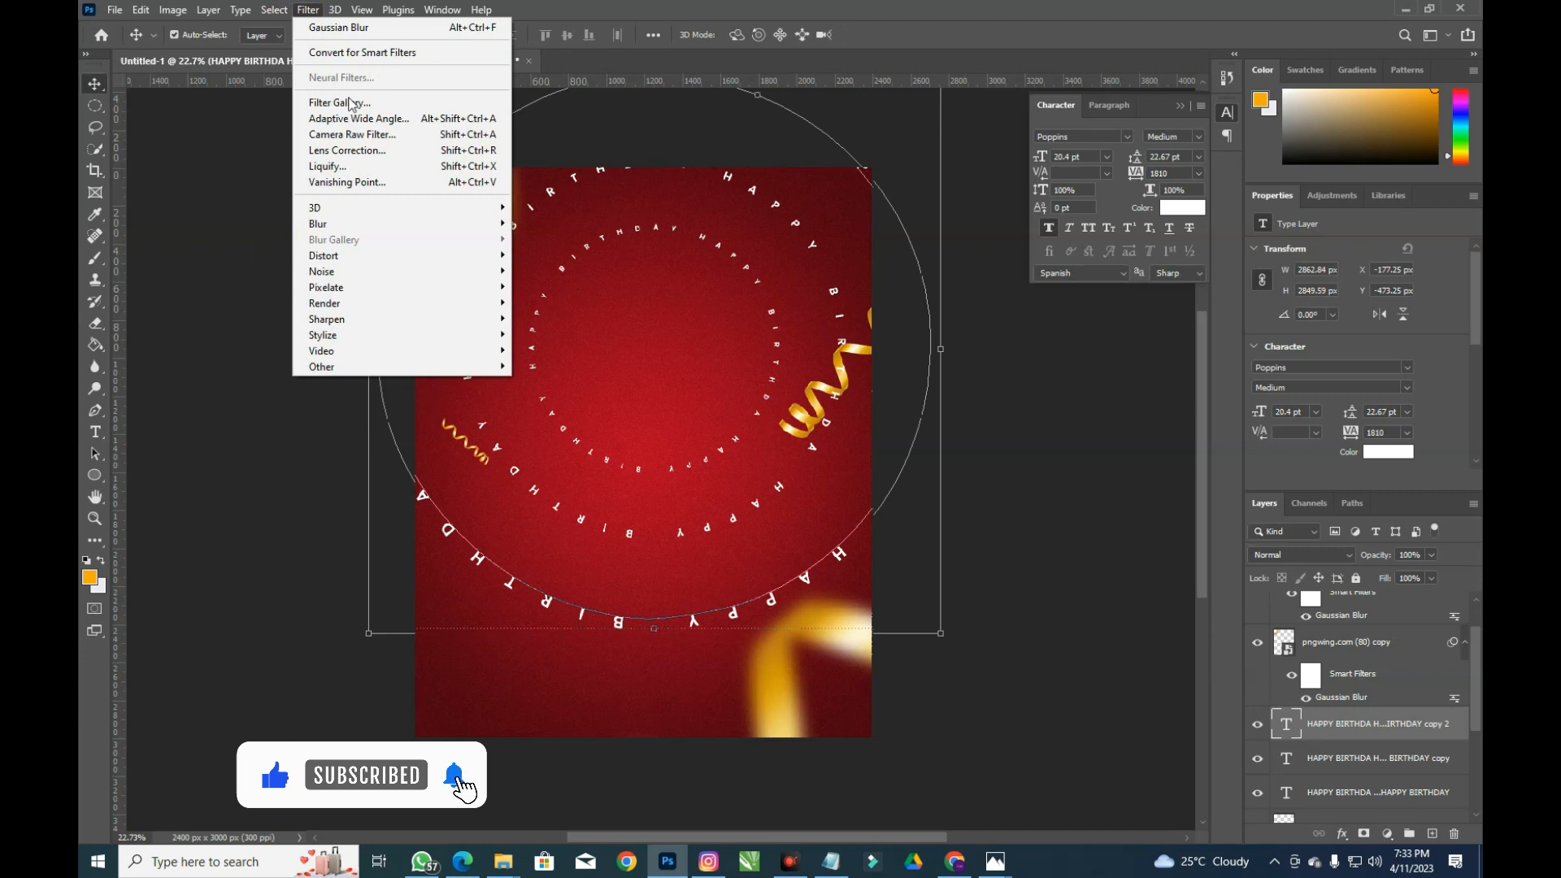
{"action": "left_click", "coordinate": [338, 28]}
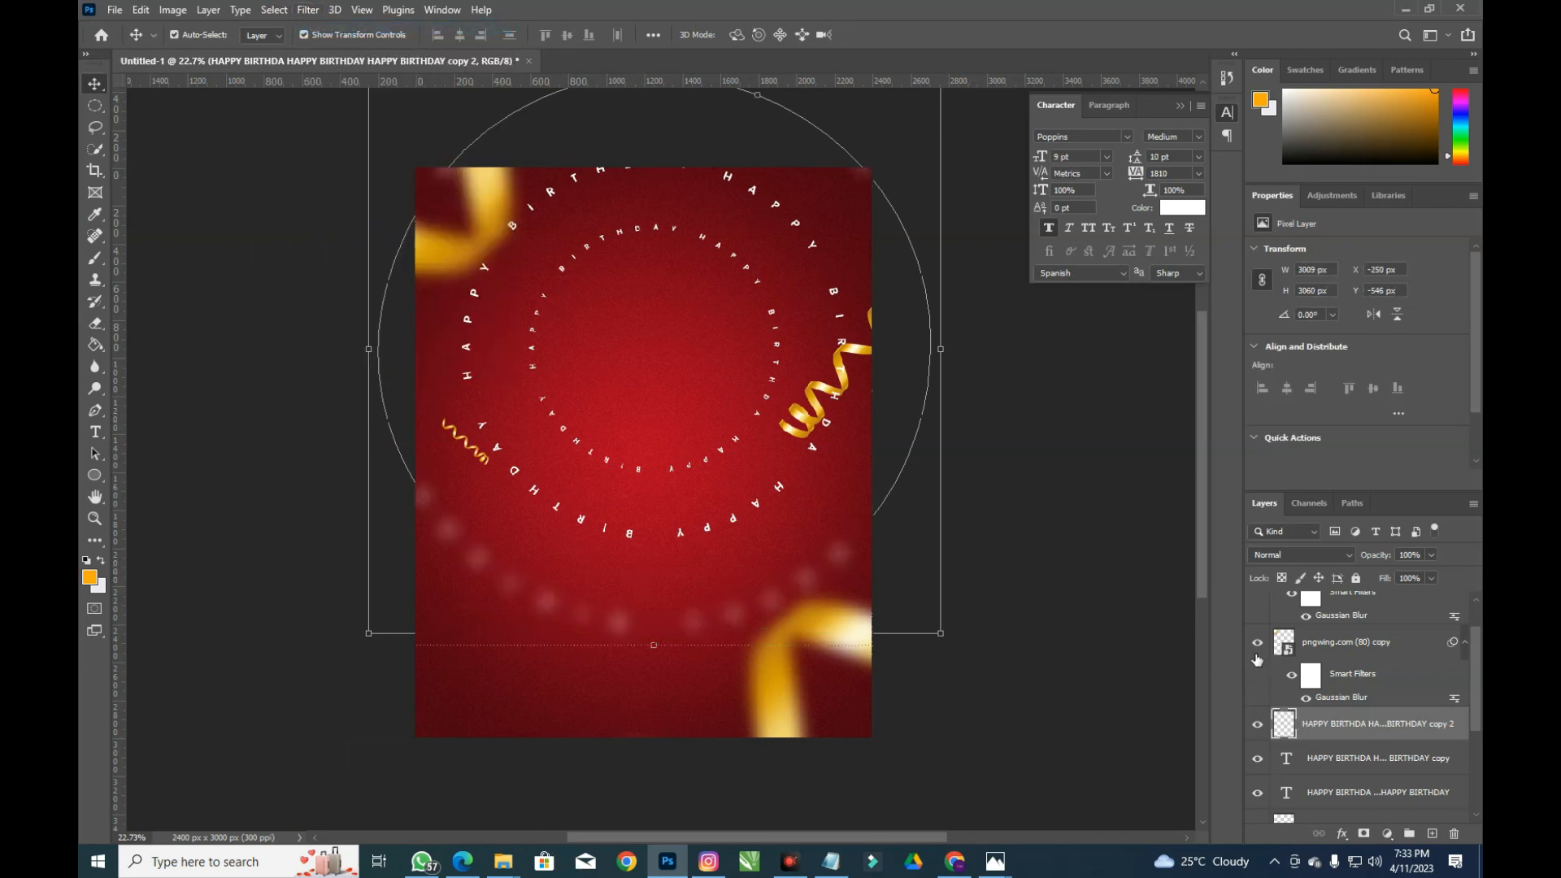
{"action": "key", "text": "ctrl+z"}
{"action": "key", "text": "ctrl+z"}
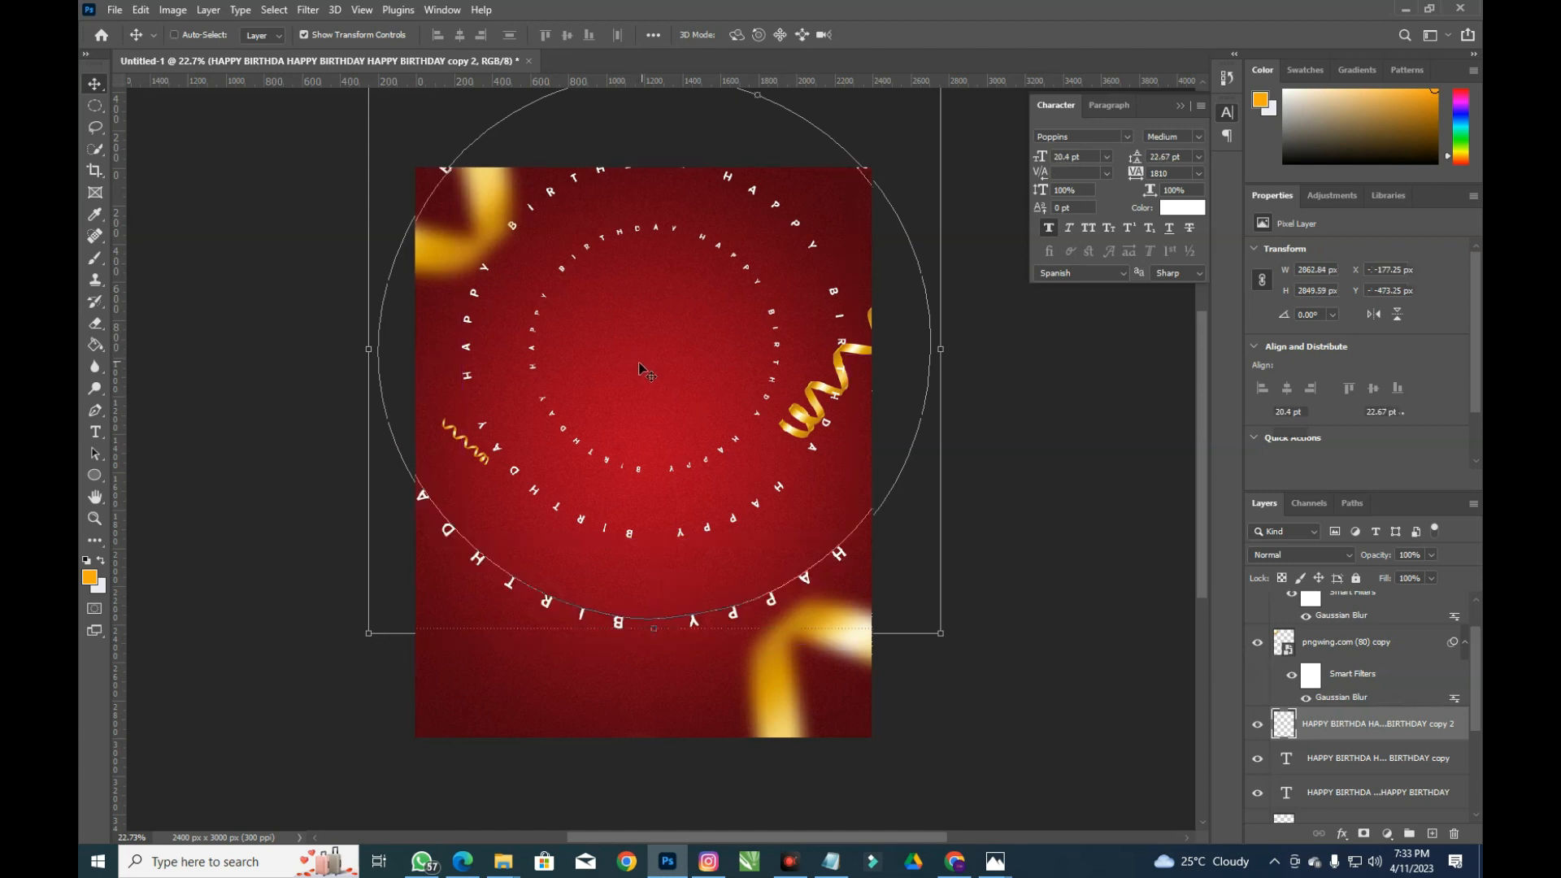
Apply a 13.9 px Gaussian Blur to the outer ring, keeping it a smart object
{"action": "left_click", "coordinate": [307, 10]}
{"action": "left_click", "coordinate": [350, 225]}
{"action": "left_click", "coordinate": [556, 286]}
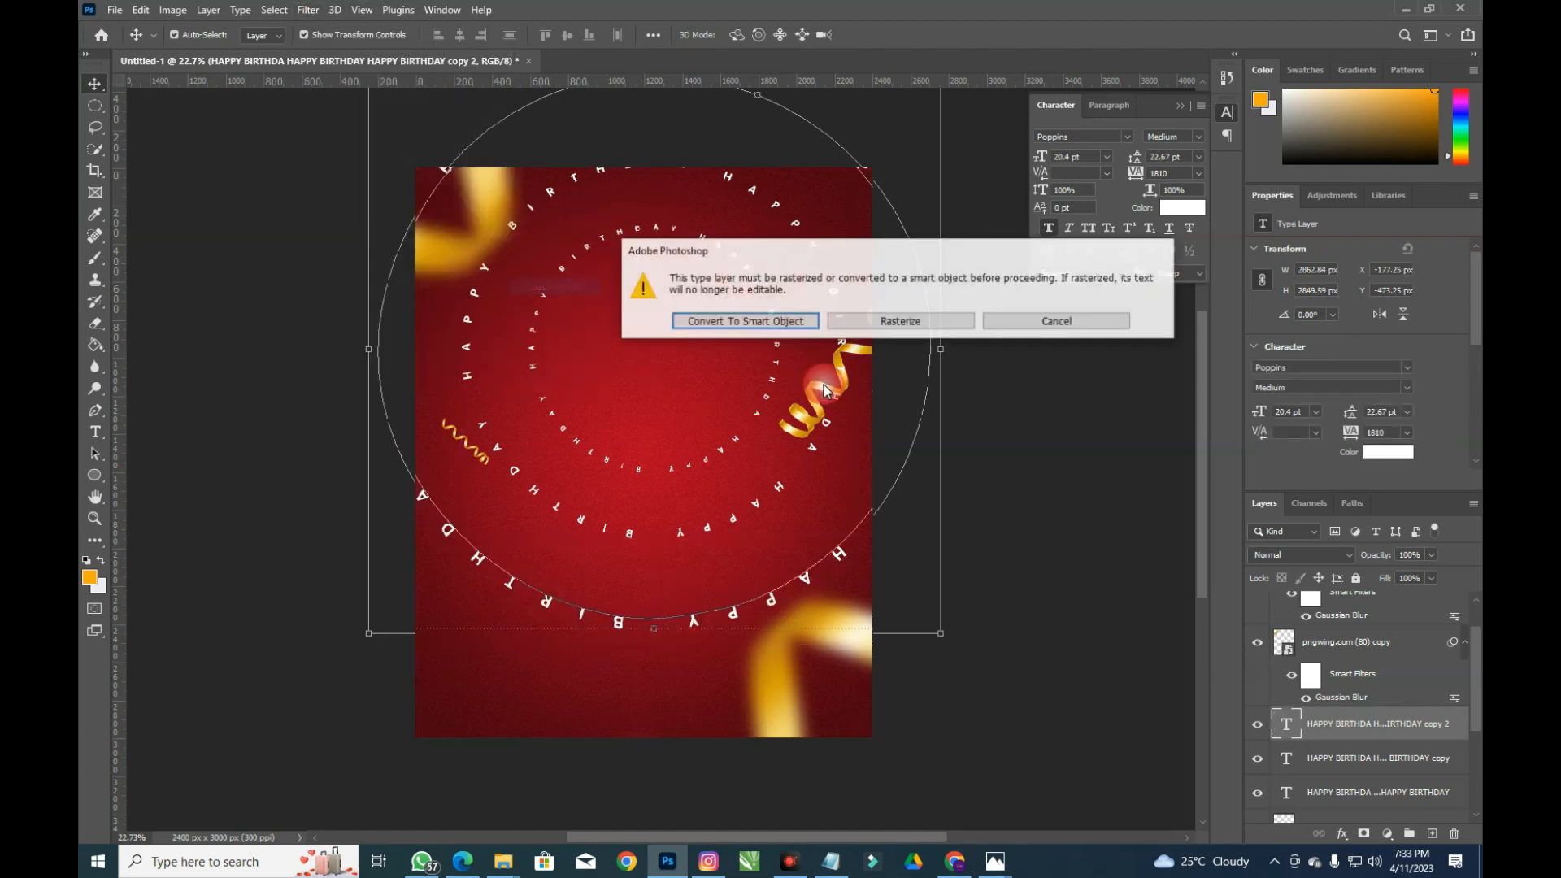
{"action": "left_click", "coordinate": [746, 321]}
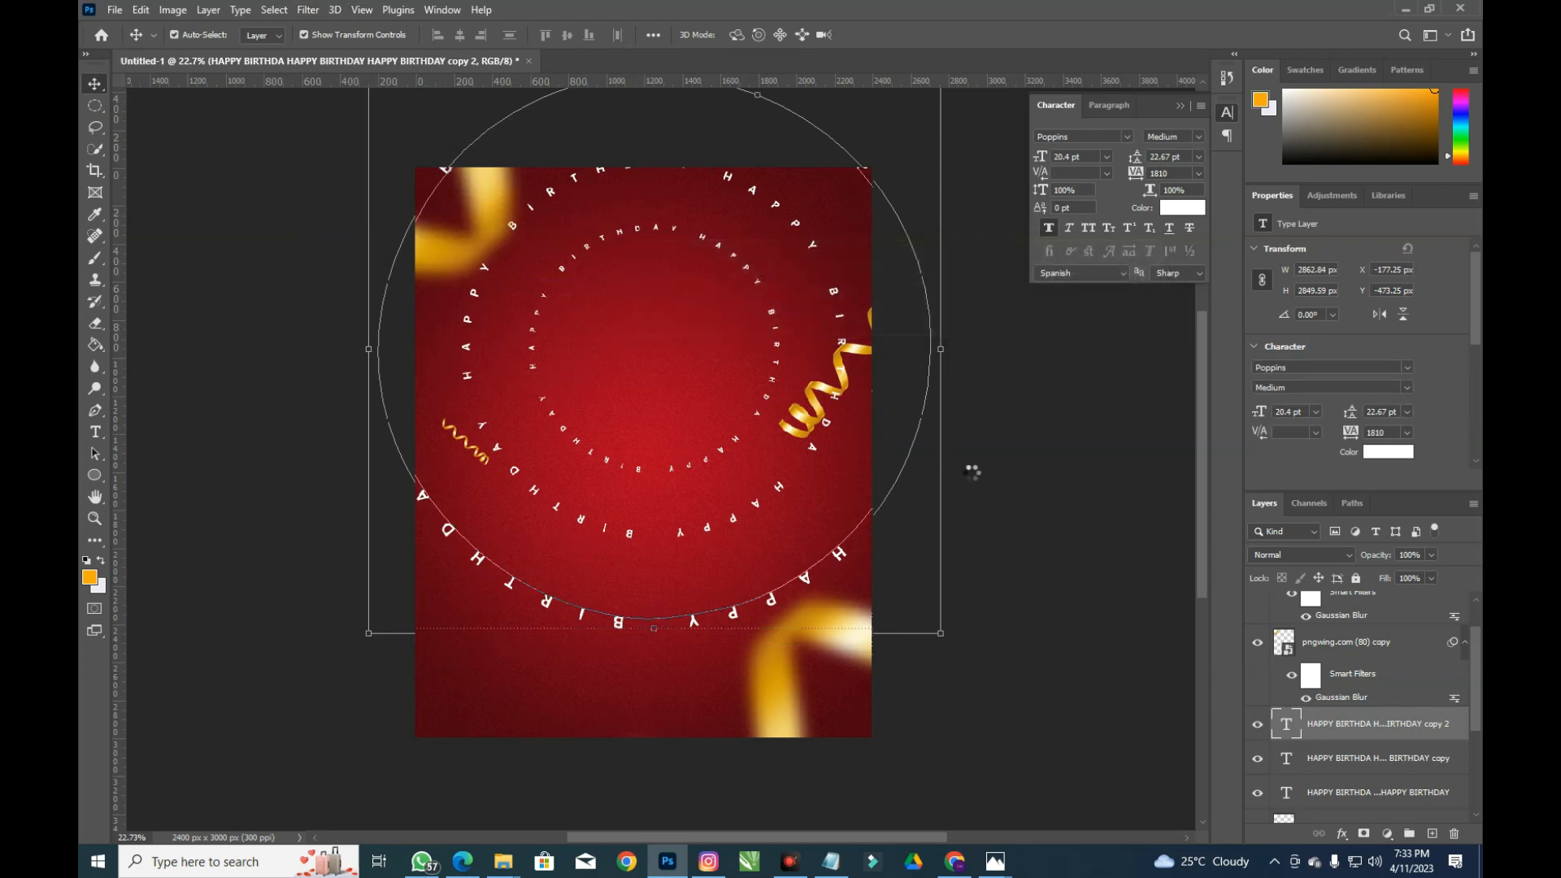
{"action": "left_click", "coordinate": [962, 458]}
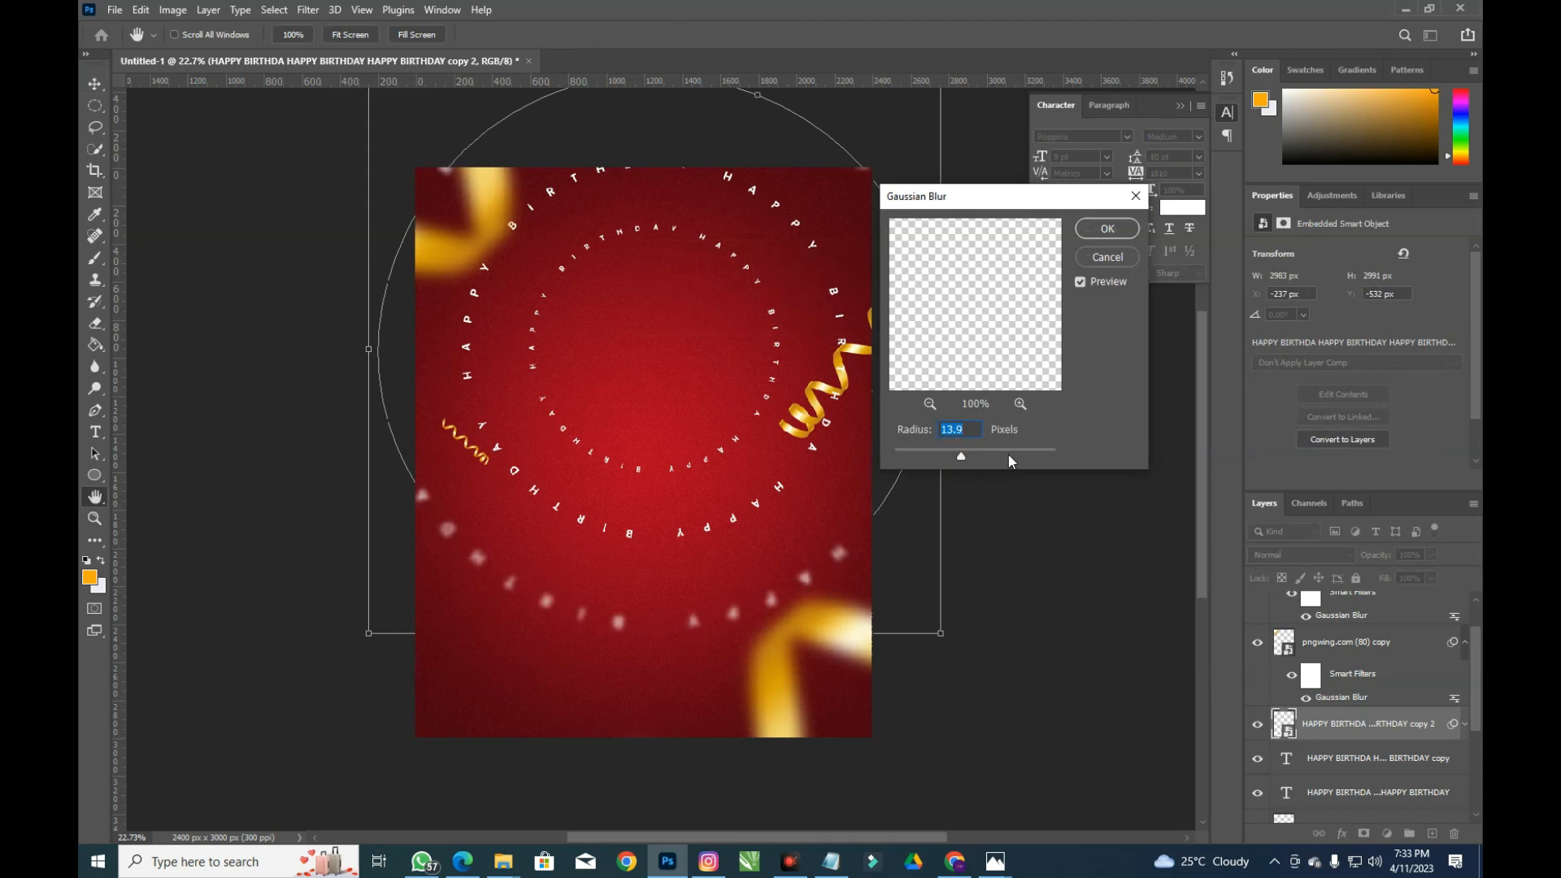
{"action": "key", "text": "Return"}
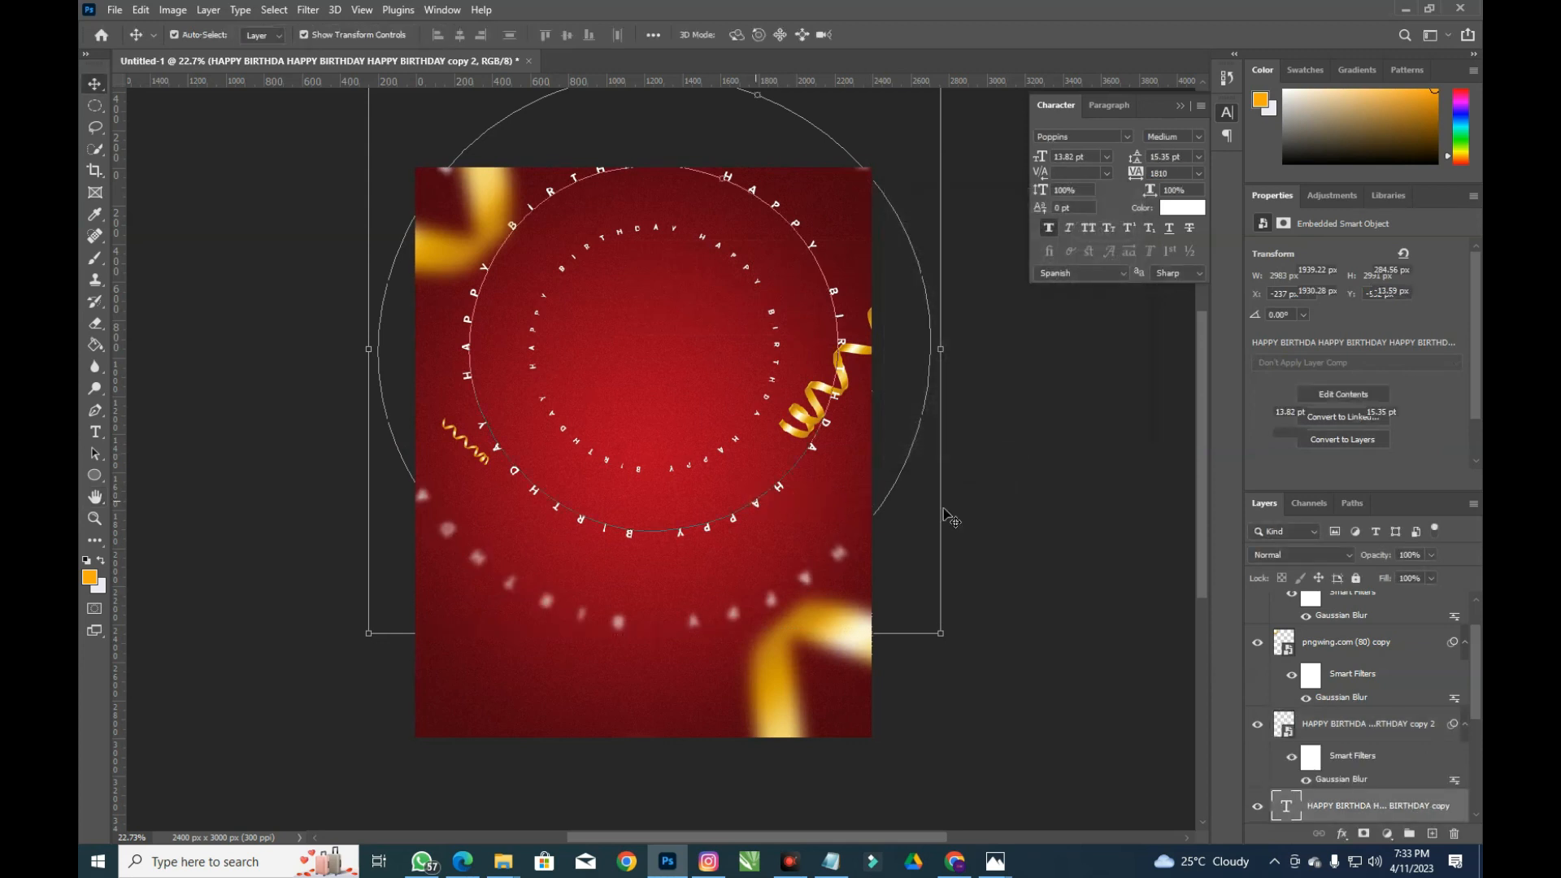
Rasterize the text copy, blur it at 7.2 px, and fade it to 65% opacity
{"action": "left_click", "coordinate": [333, 10]}
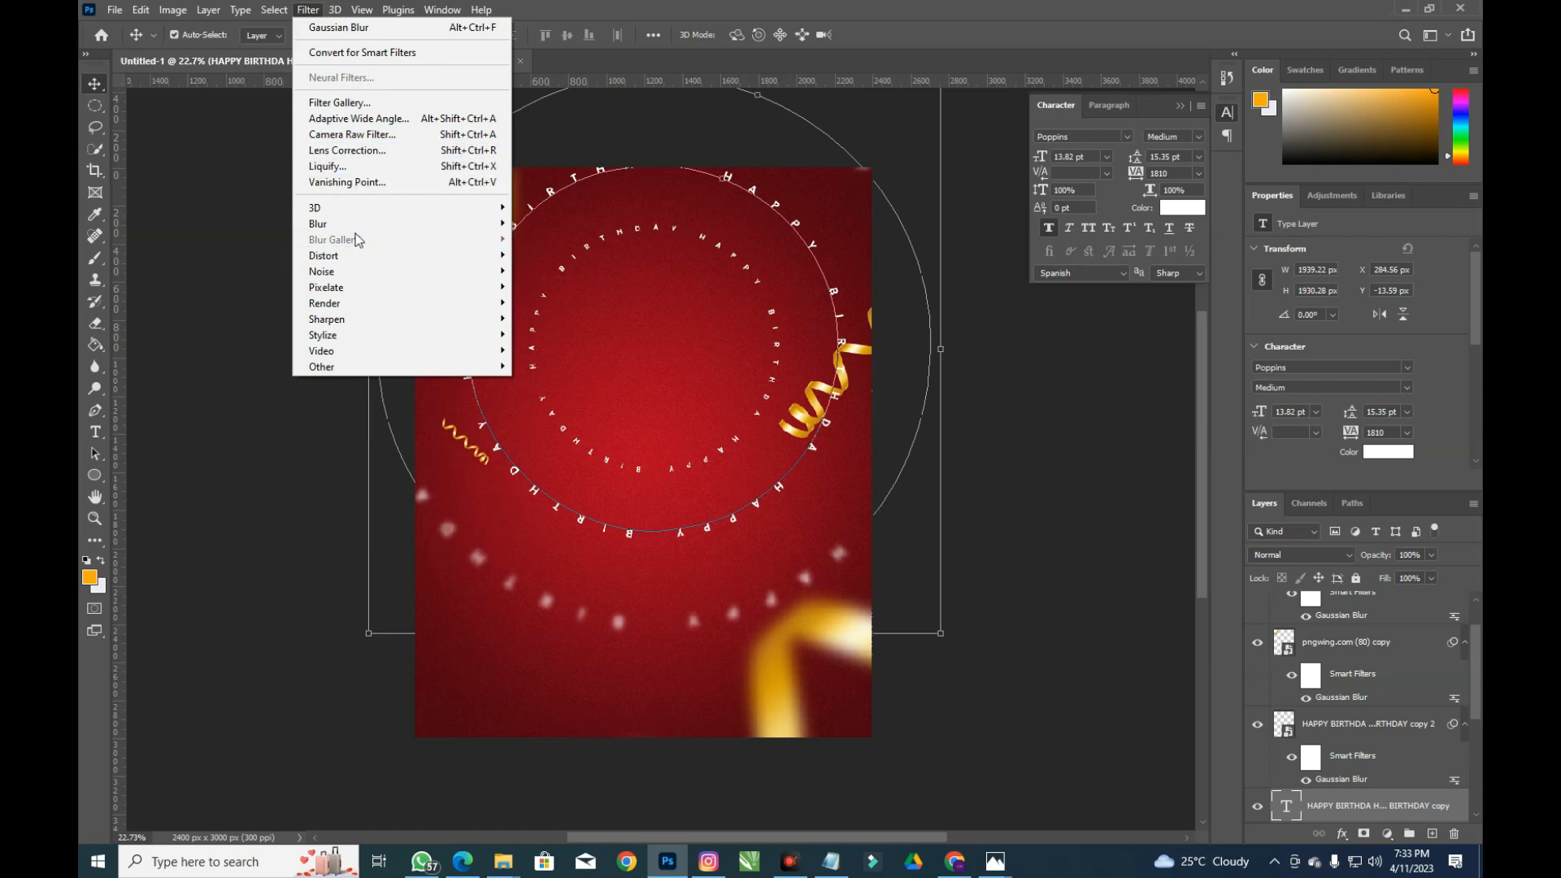
{"action": "mouse_move", "coordinate": [349, 223]}
{"action": "left_click", "coordinate": [615, 294]}
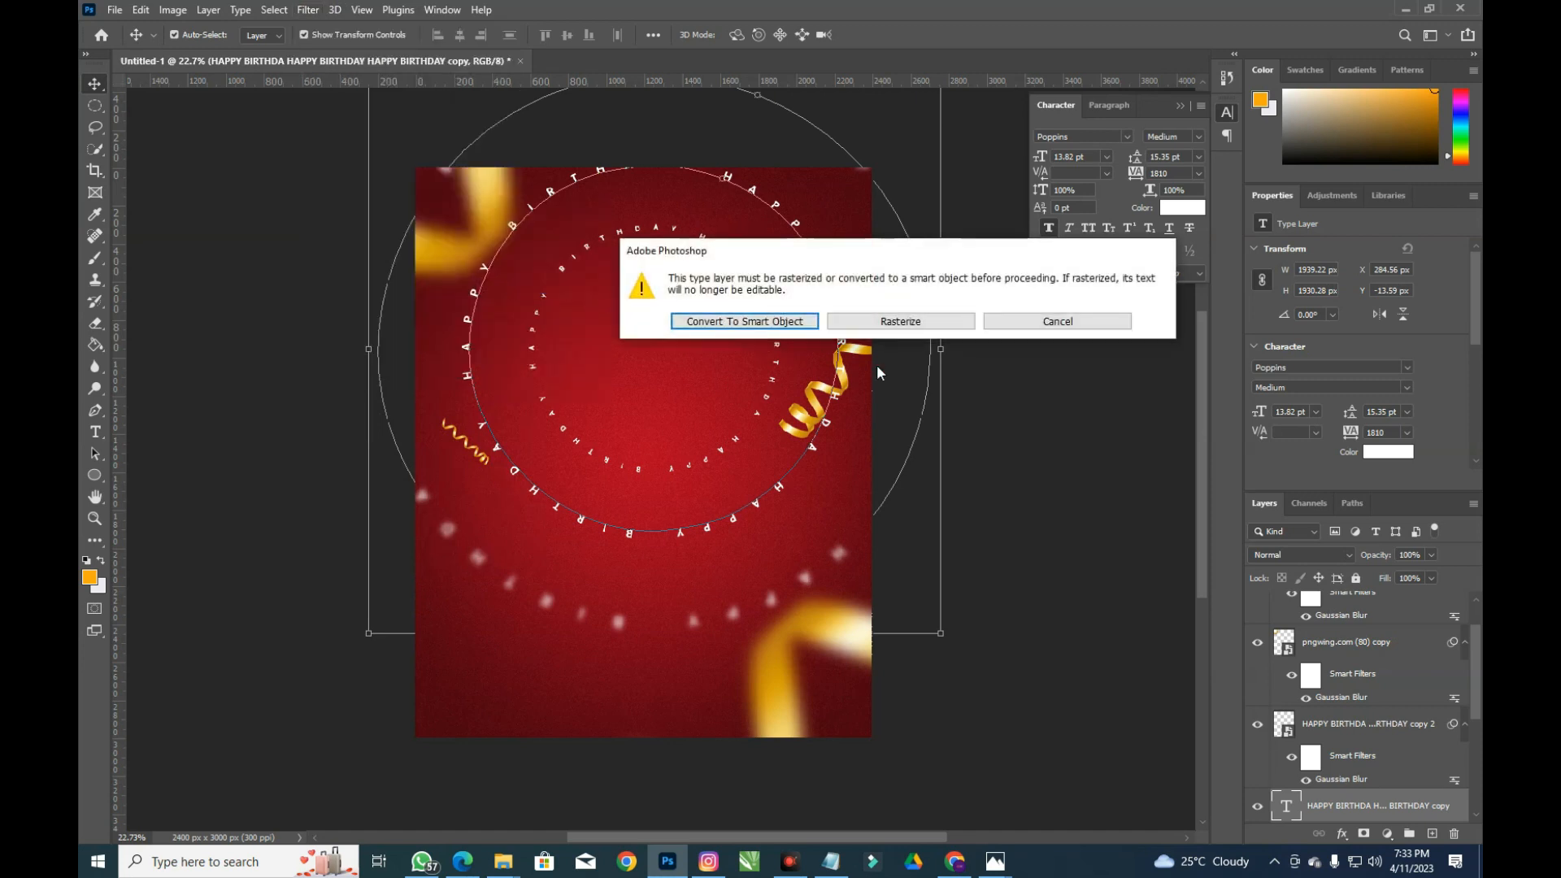
{"action": "left_click", "coordinate": [834, 322]}
{"action": "left_click_drag", "start_coordinate": [958, 460], "coordinate": [949, 461]}
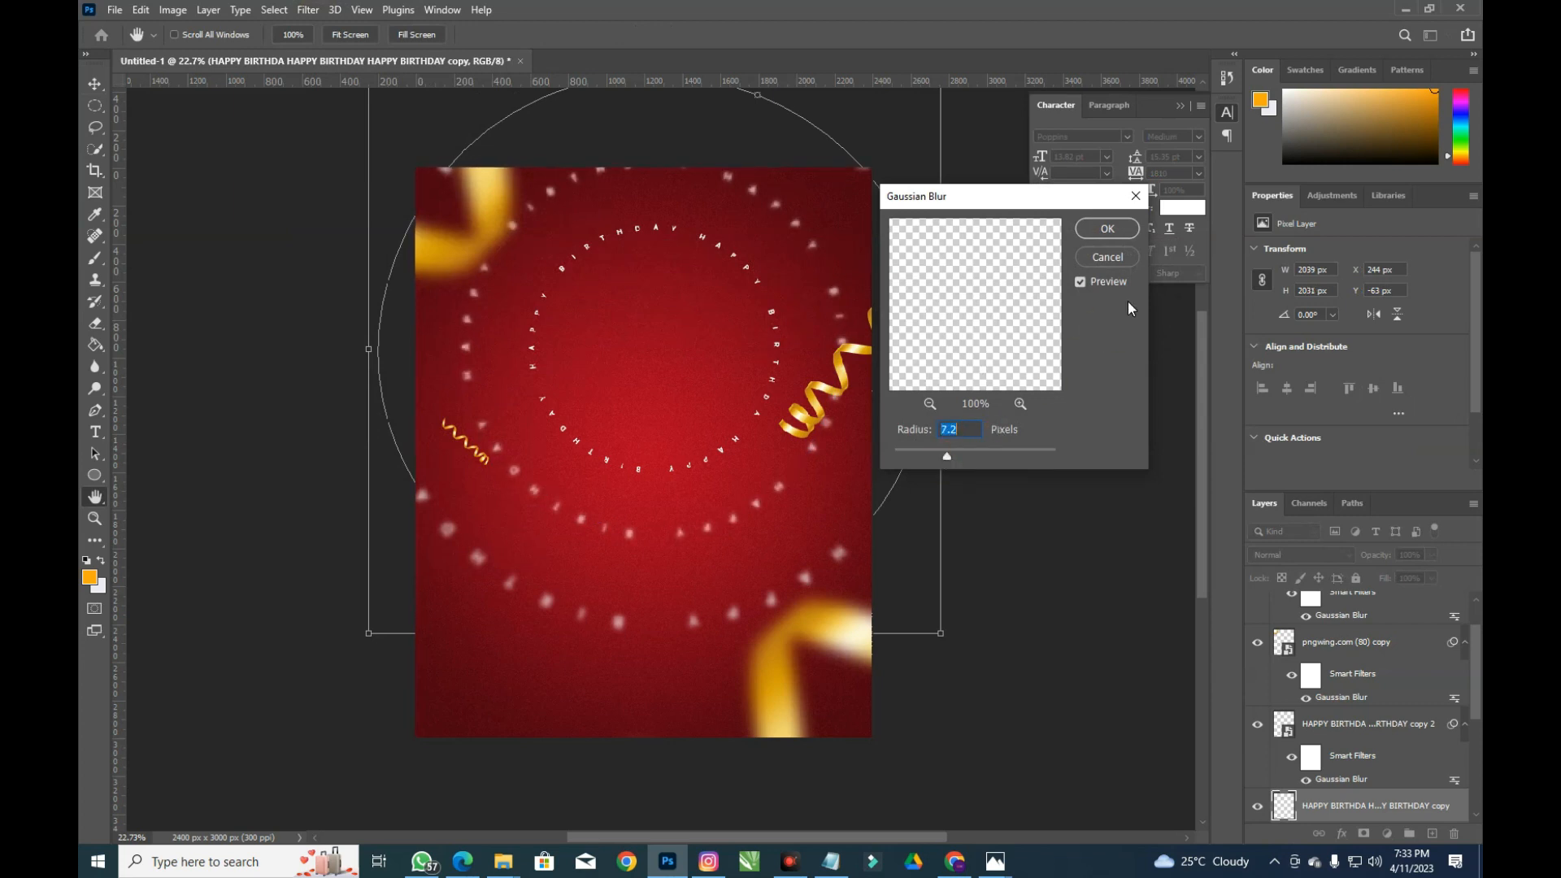
{"action": "left_click", "coordinate": [1106, 228]}
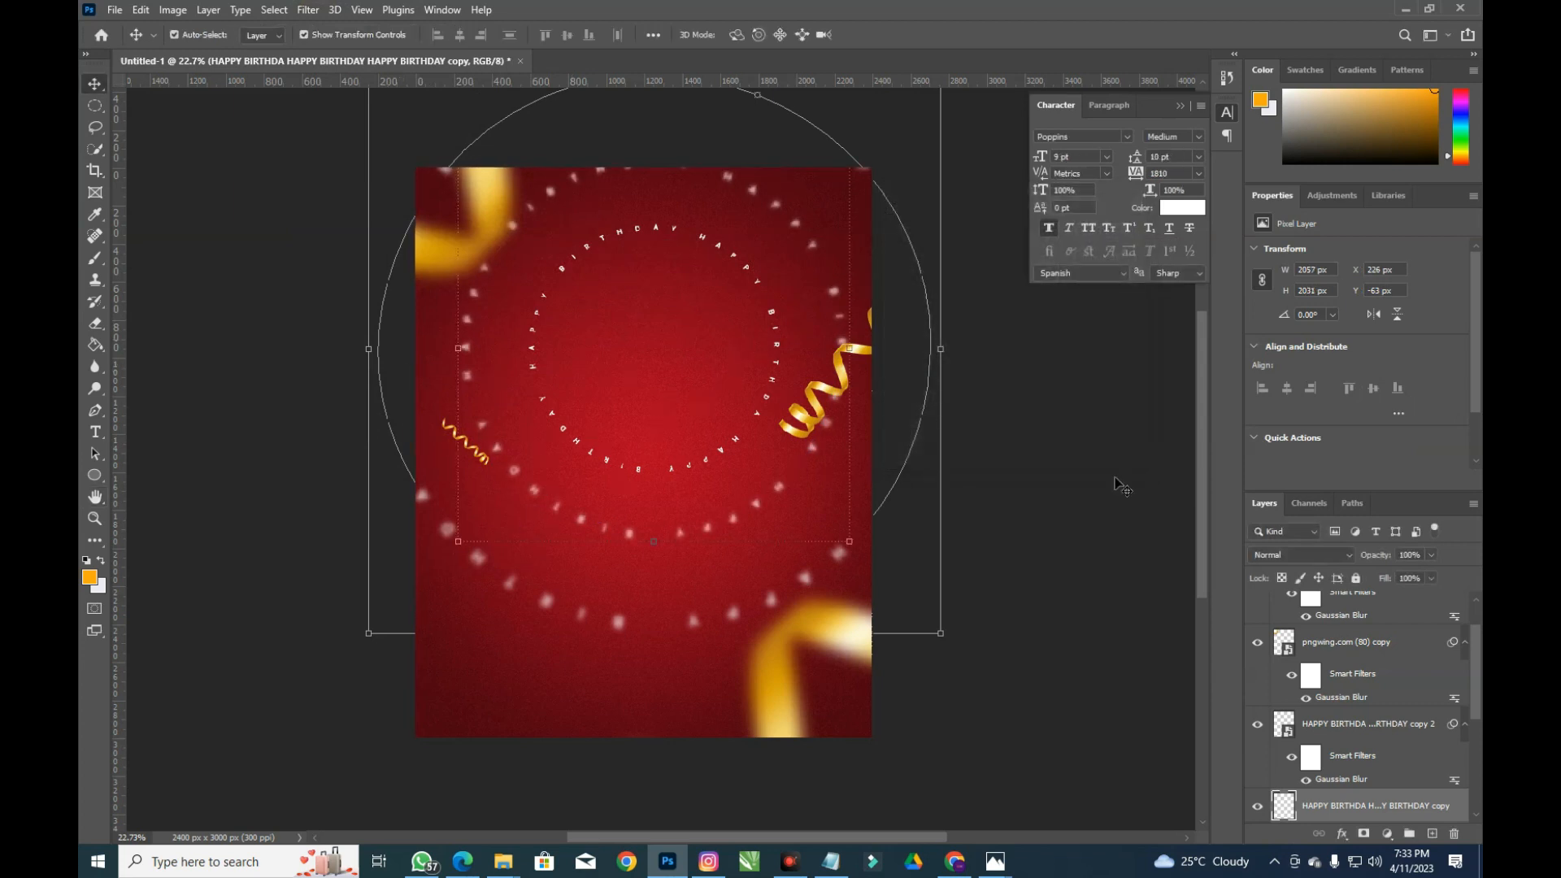
{"action": "left_click_drag", "start_coordinate": [1382, 561], "coordinate": [1346, 561]}
{"action": "left_click", "coordinate": [1348, 642]}
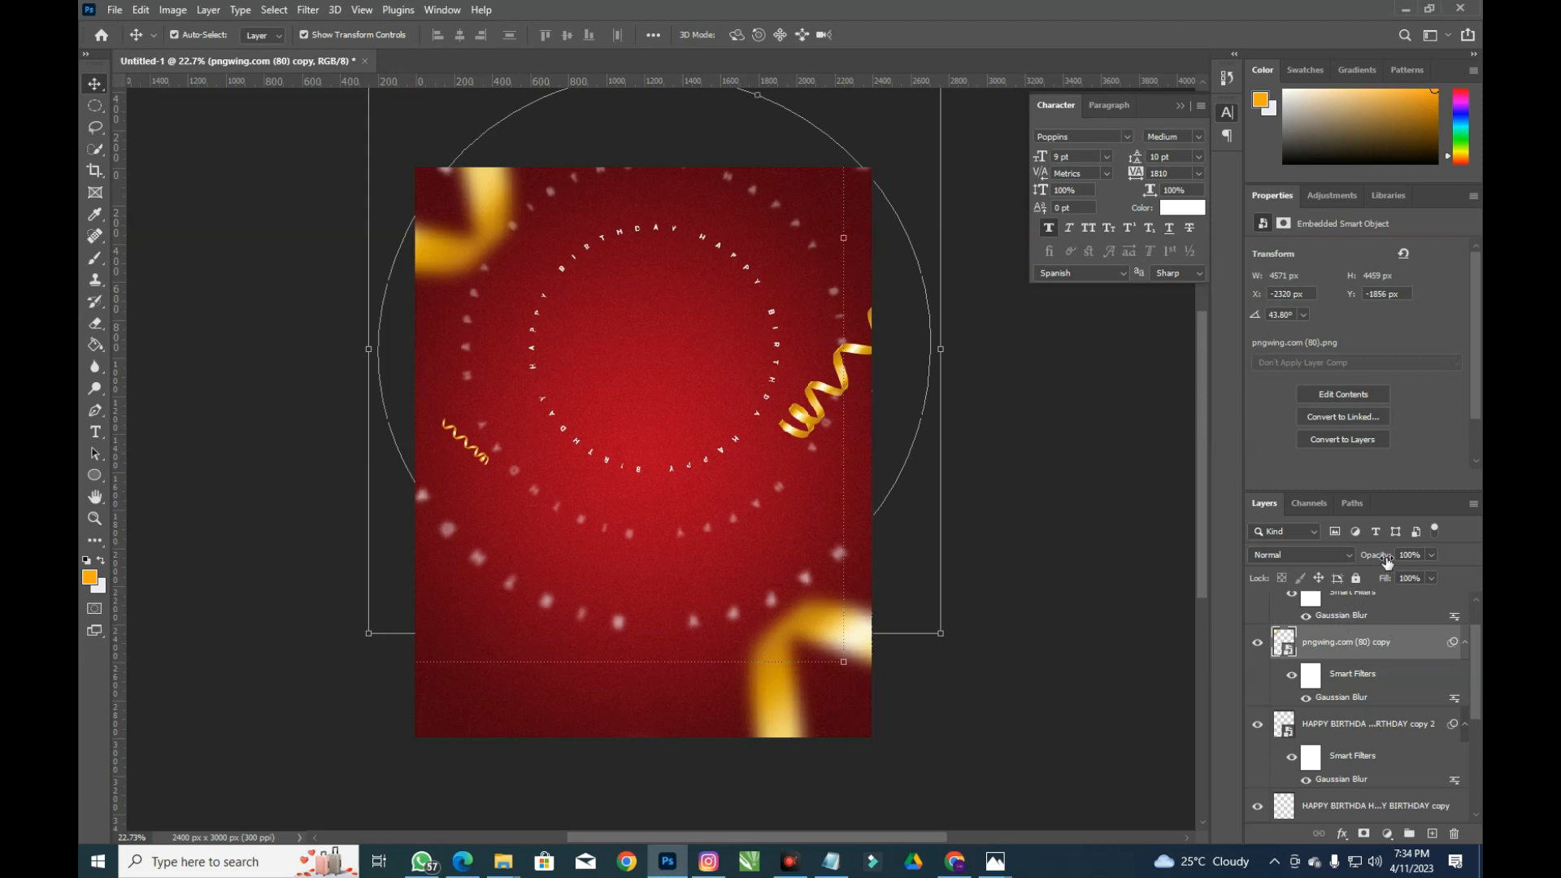
Lower the blurred HAPPY BIRTHDAY copy 2 layer's opacity to about 52%
{"action": "scroll", "coordinate": [1366, 647], "scroll_direction": "up", "scroll_amount": 1}
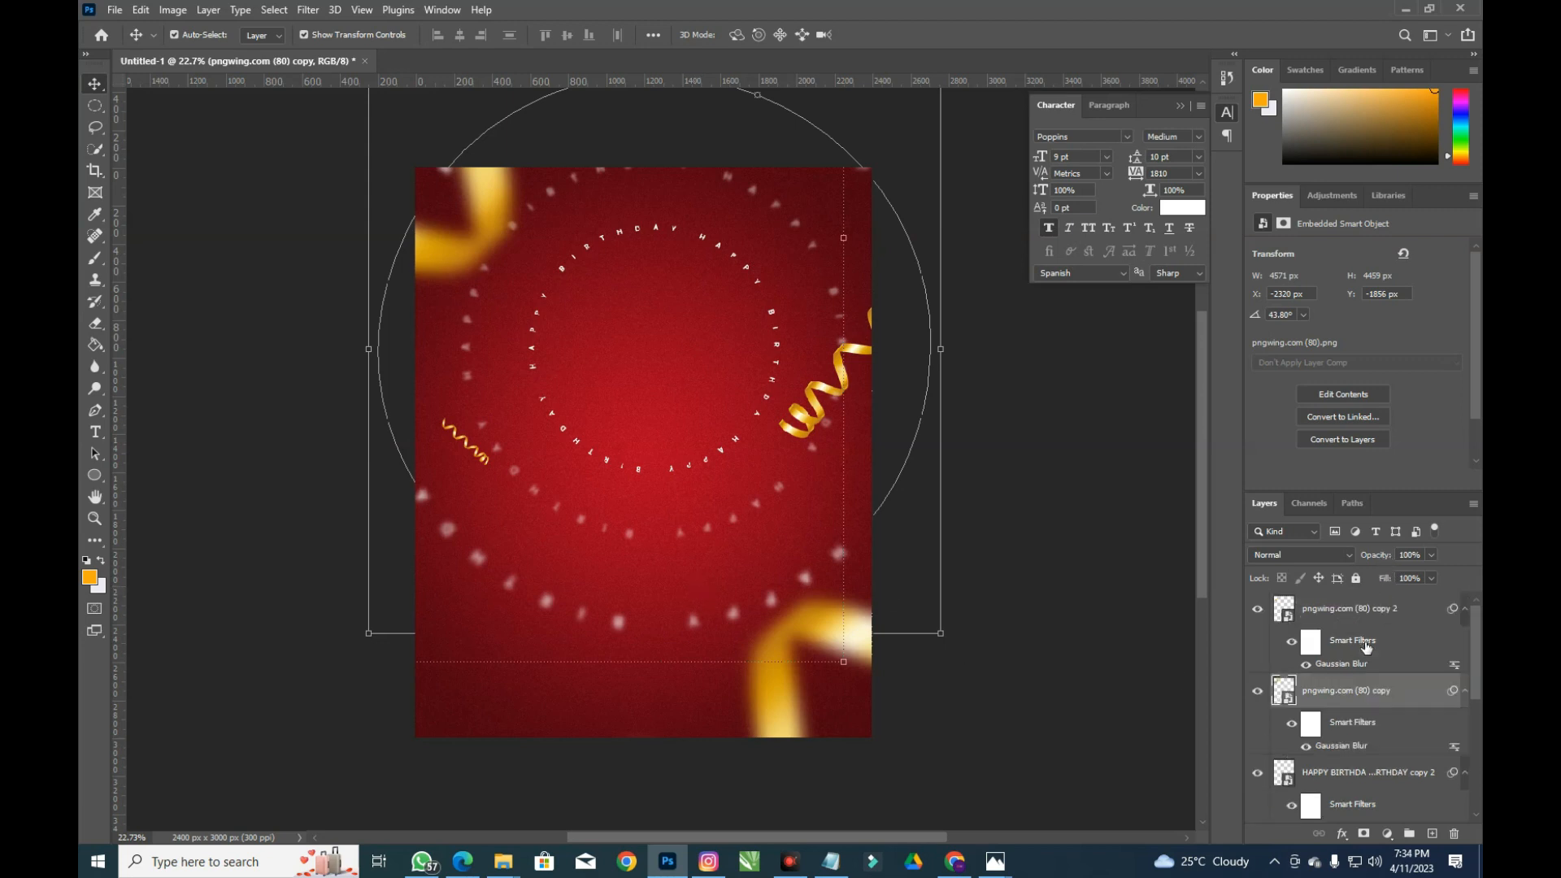
{"action": "scroll", "coordinate": [1362, 698], "scroll_direction": "down", "scroll_amount": 4}
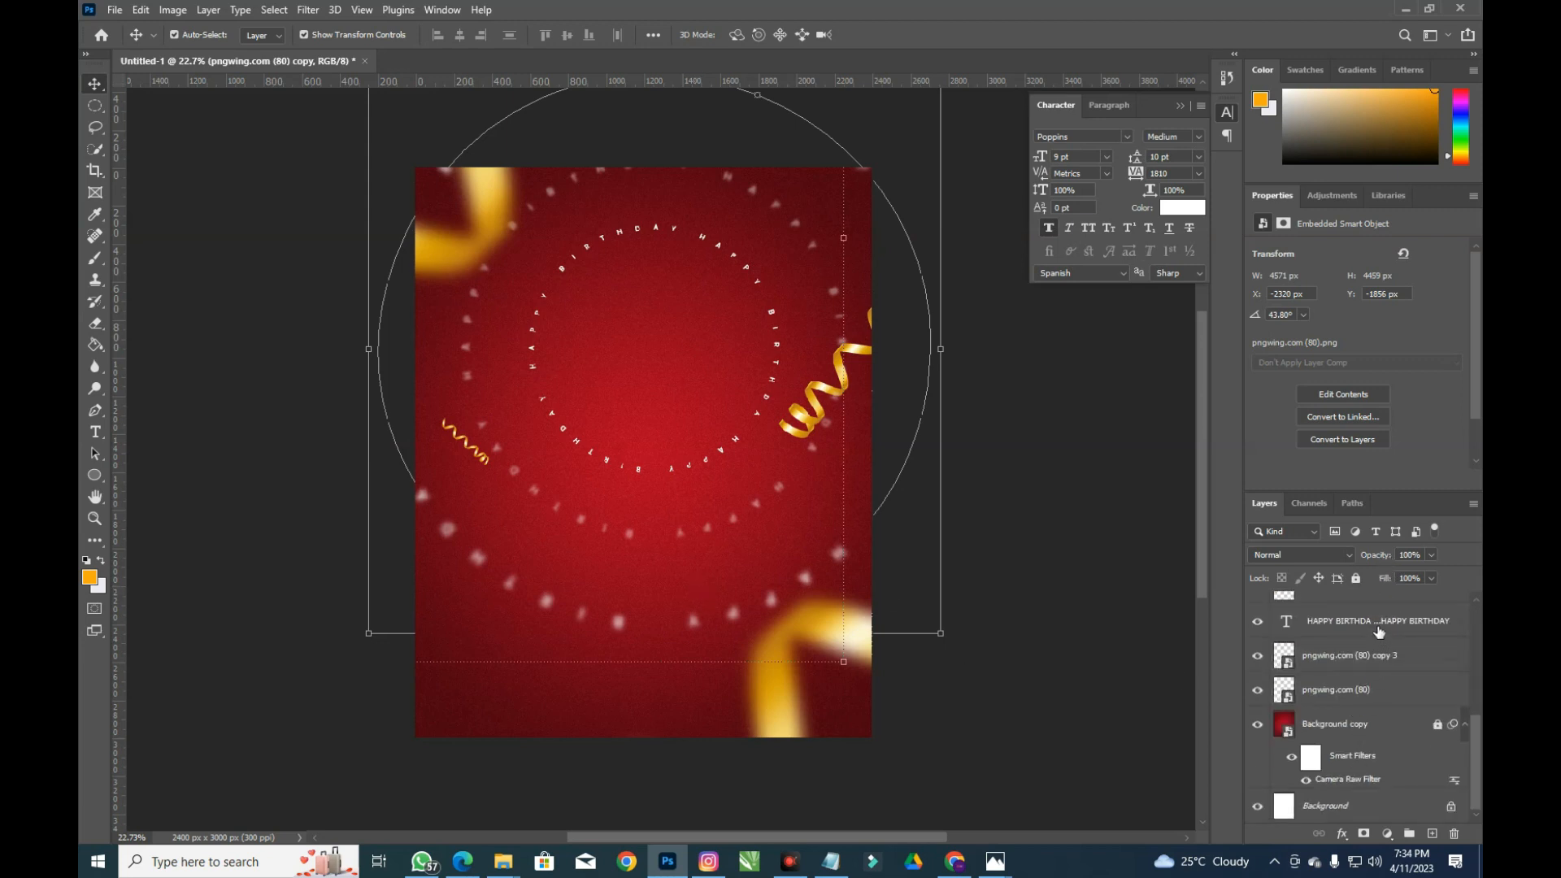
{"action": "left_click", "coordinate": [1369, 638]}
{"action": "scroll", "coordinate": [1366, 638], "scroll_direction": "up", "scroll_amount": 3}
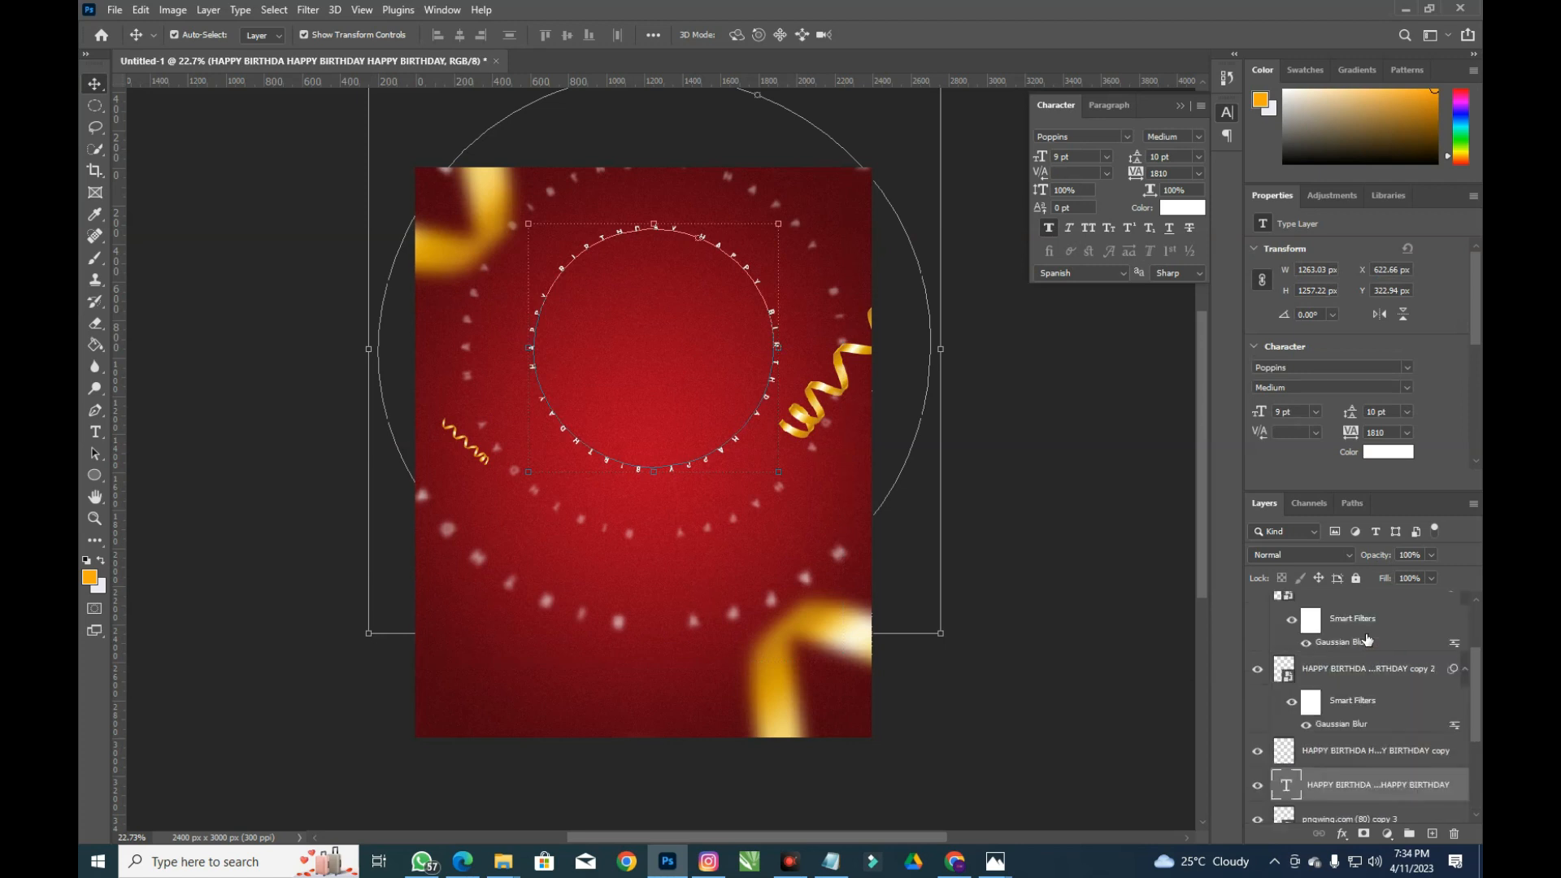
{"action": "left_click", "coordinate": [1384, 756]}
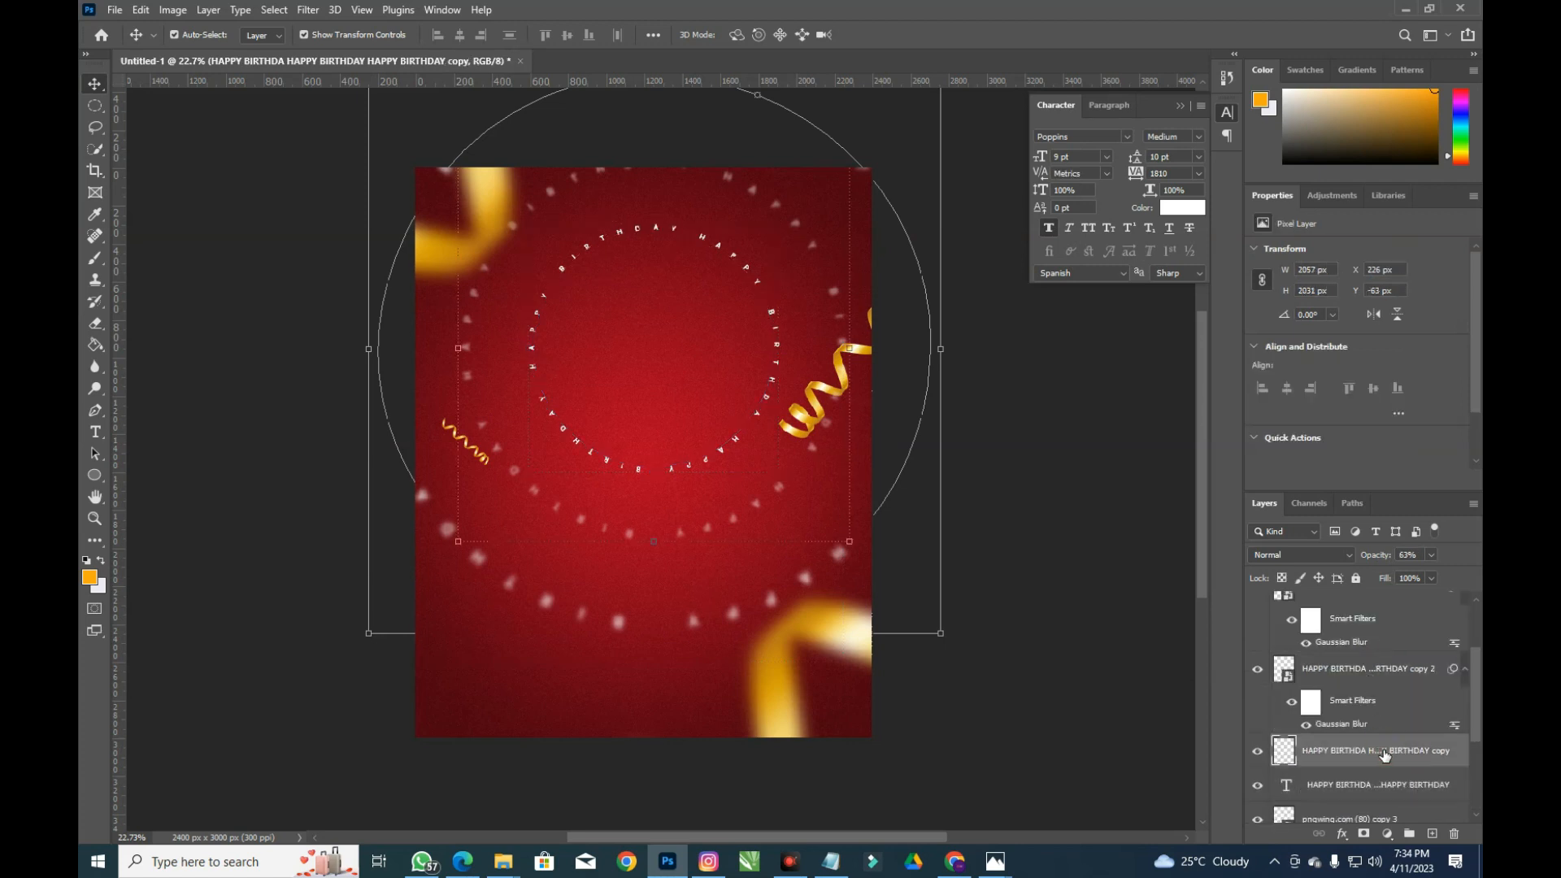
{"action": "left_click", "coordinate": [1380, 692]}
{"action": "left_click_drag", "start_coordinate": [1377, 555], "coordinate": [1334, 561]}
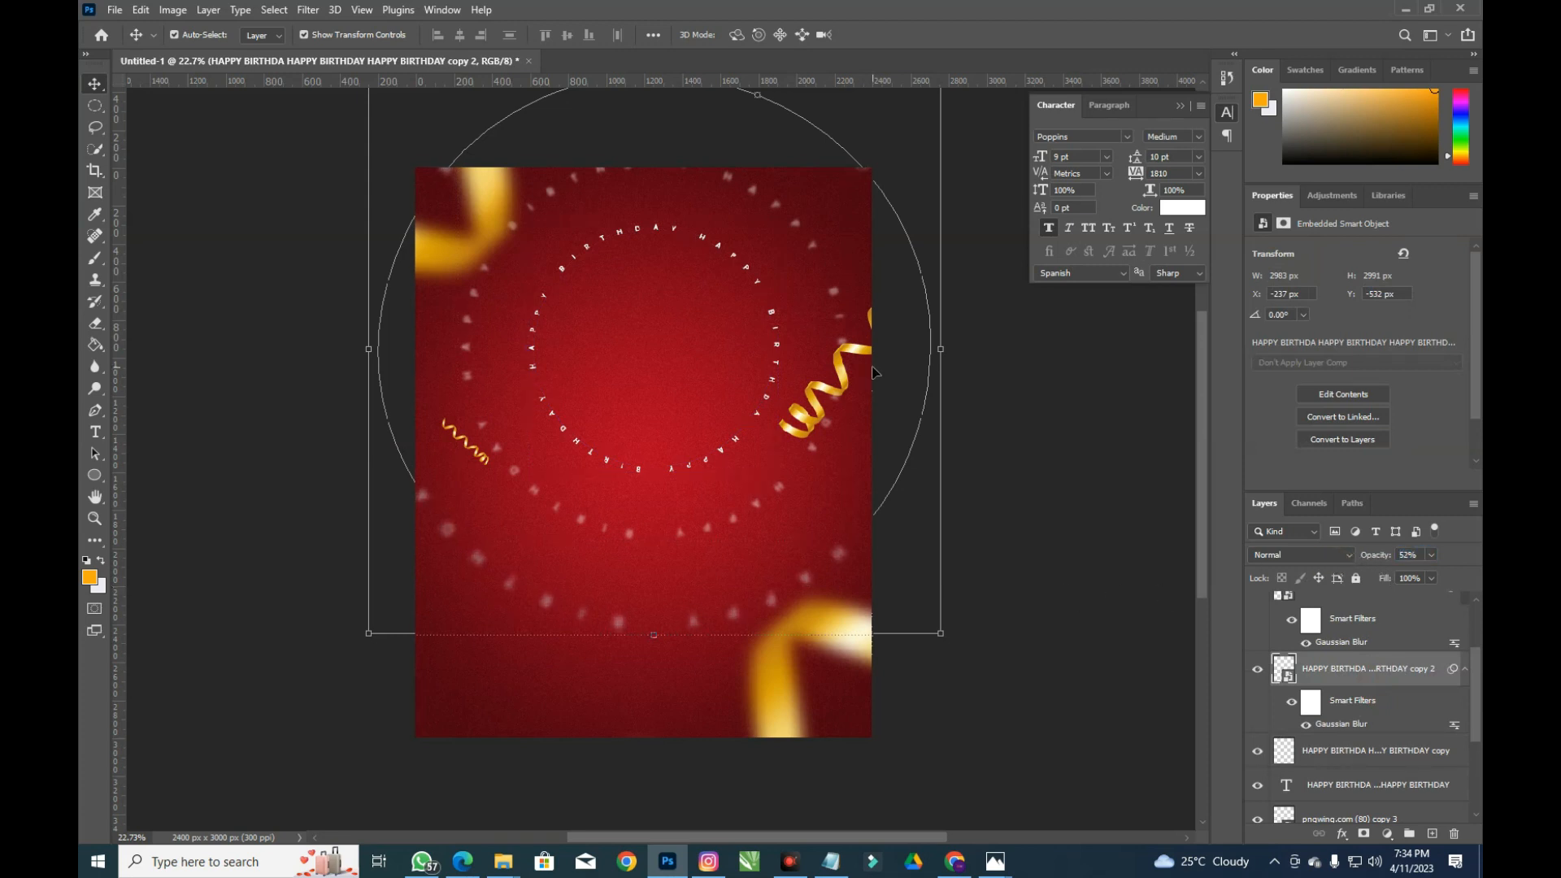
{"action": "left_click", "coordinate": [843, 403]}
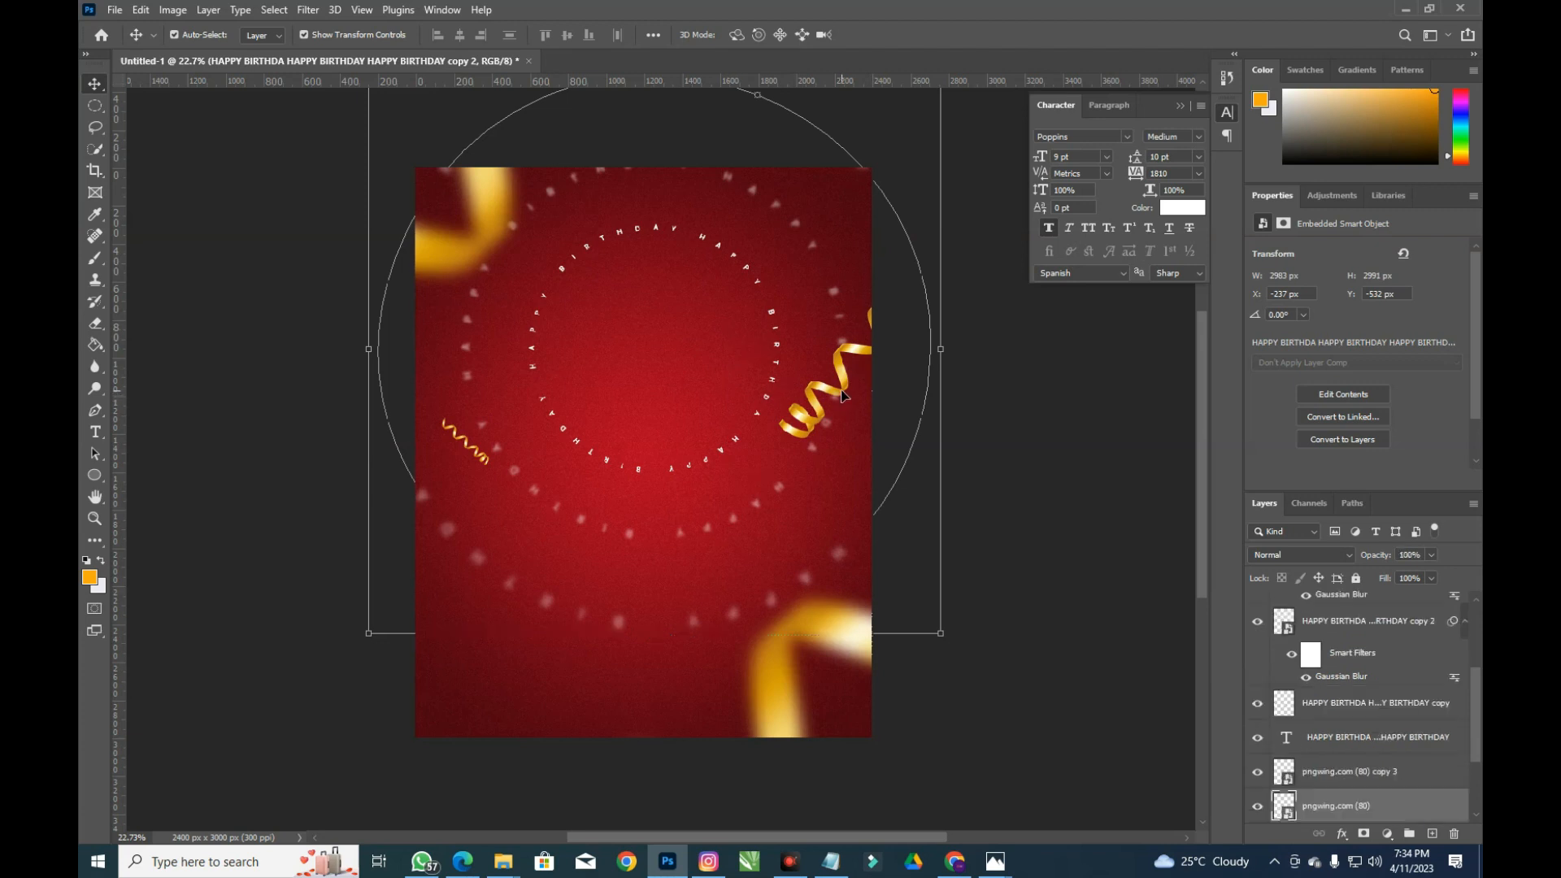
Apply Motion Blur (angle -77, distance 85) to the large gold ribbon on the right
{"action": "left_click", "coordinate": [309, 10]}
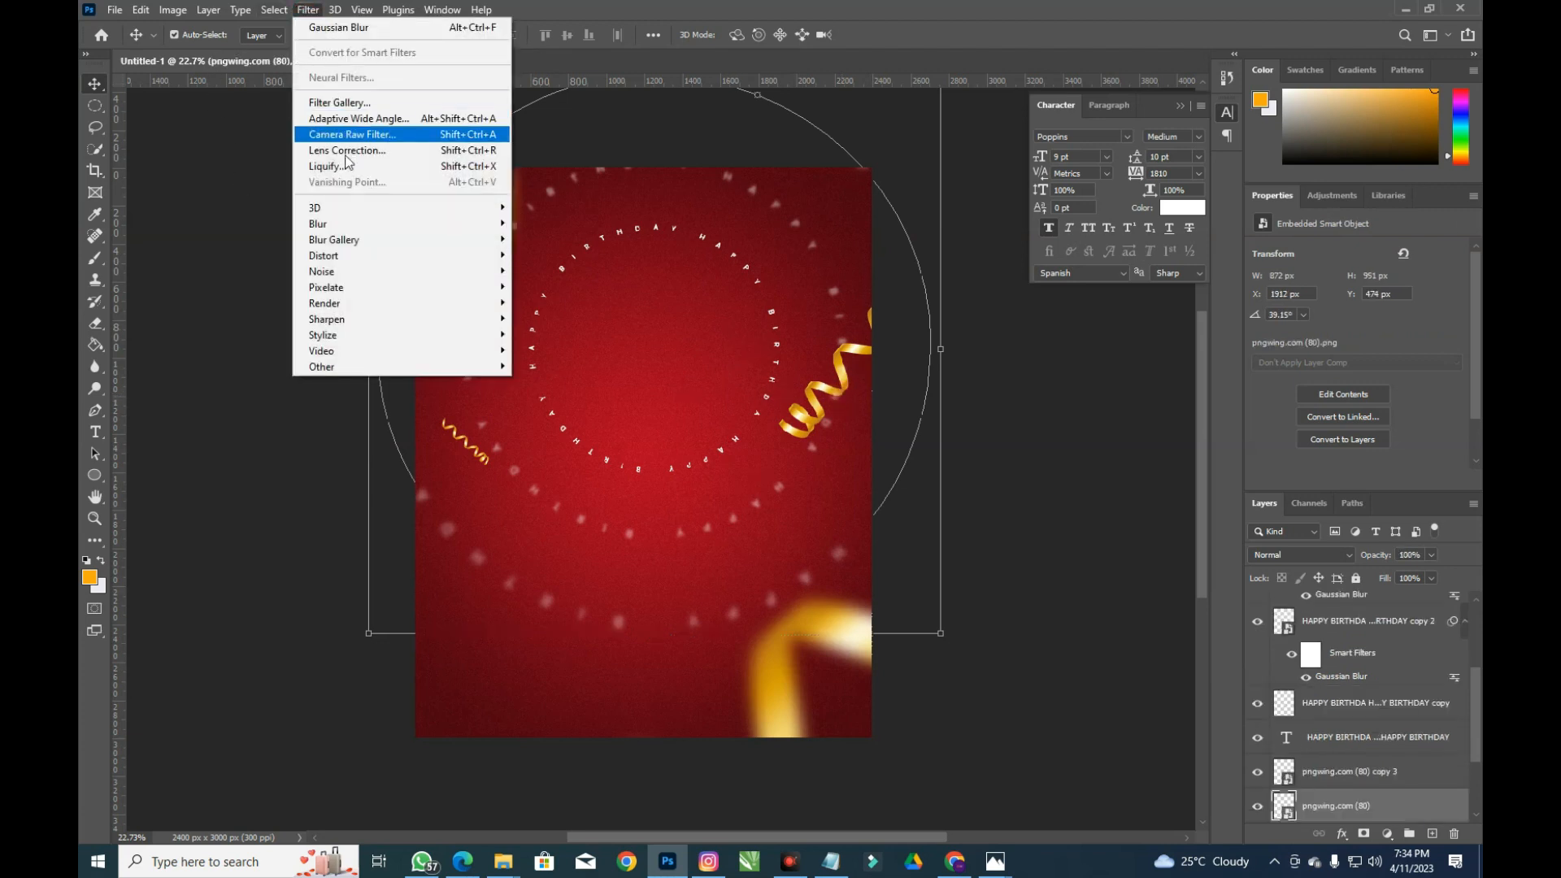
{"action": "mouse_move", "coordinate": [366, 224]}
{"action": "left_click", "coordinate": [560, 318]}
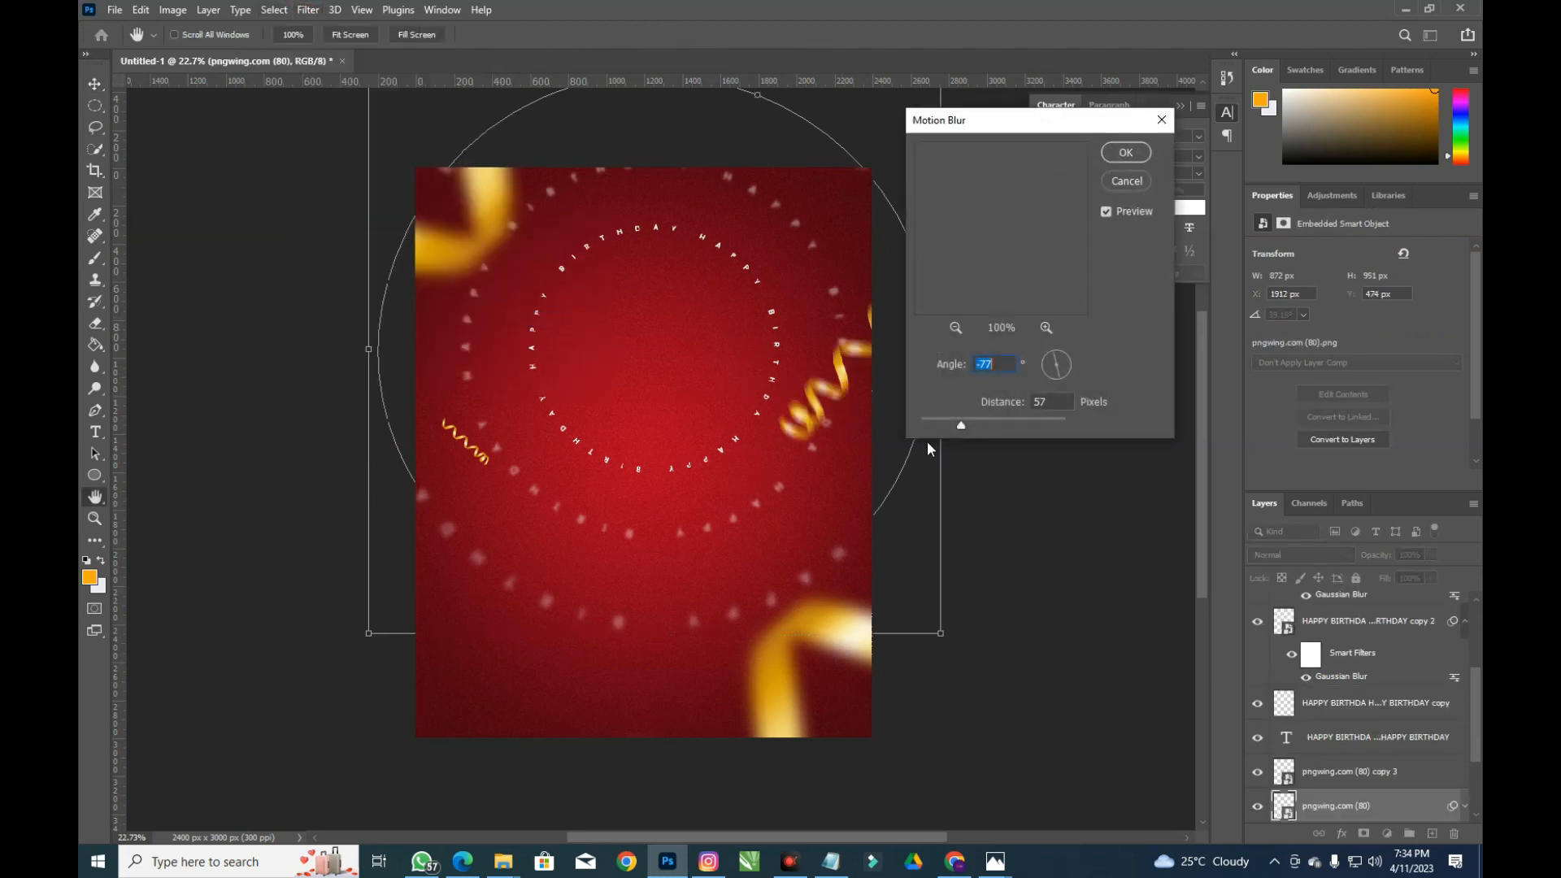
{"action": "left_click_drag", "start_coordinate": [965, 429], "coordinate": [973, 431]}
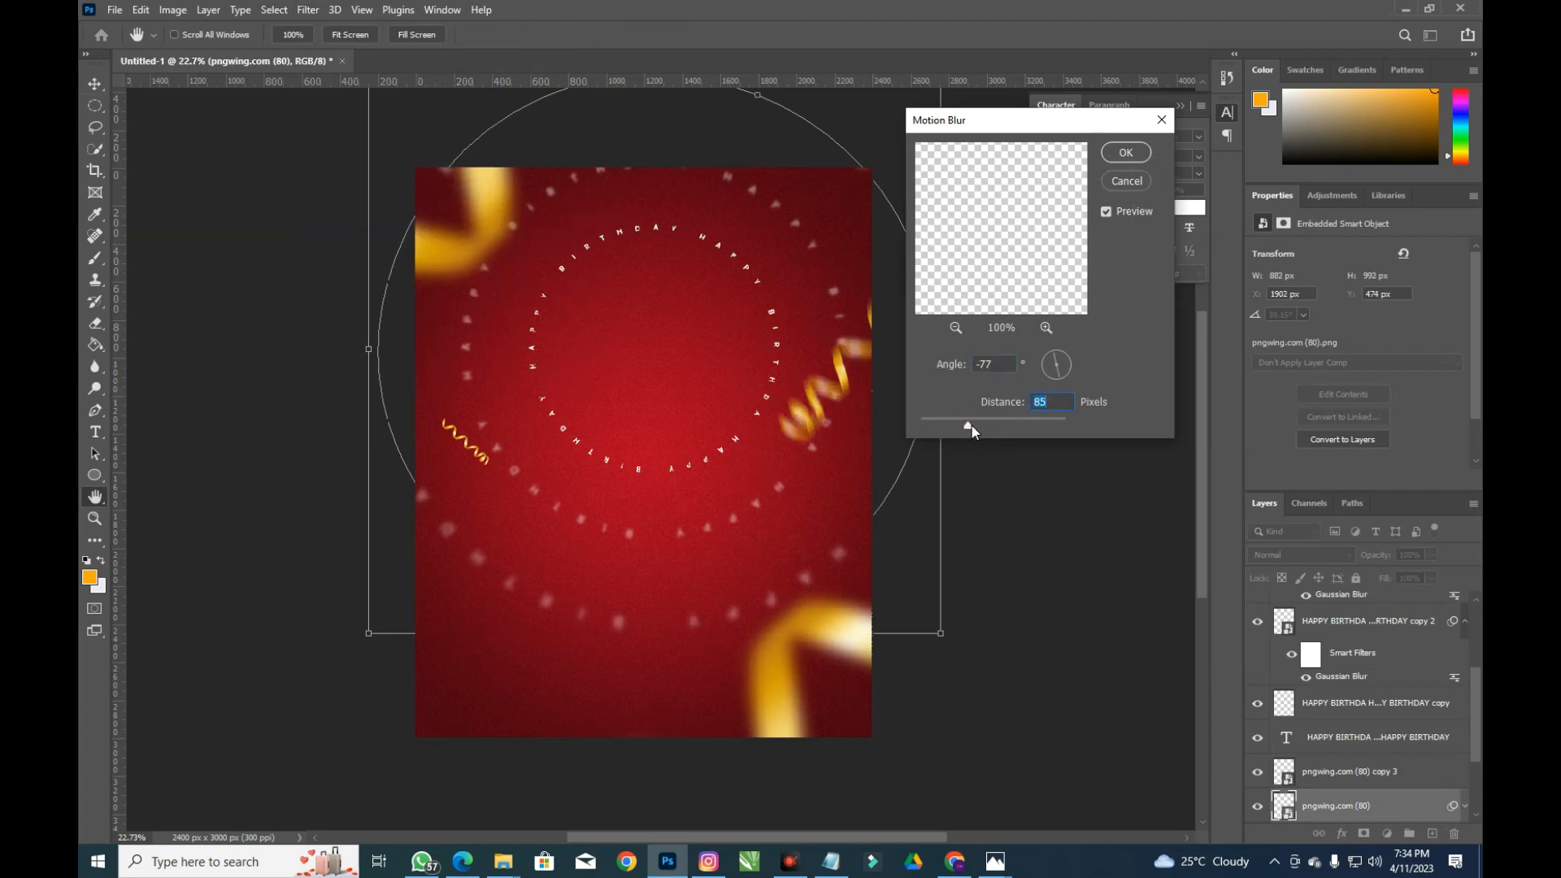
{"action": "left_click", "coordinate": [1126, 152]}
{"action": "left_click", "coordinate": [515, 137]}
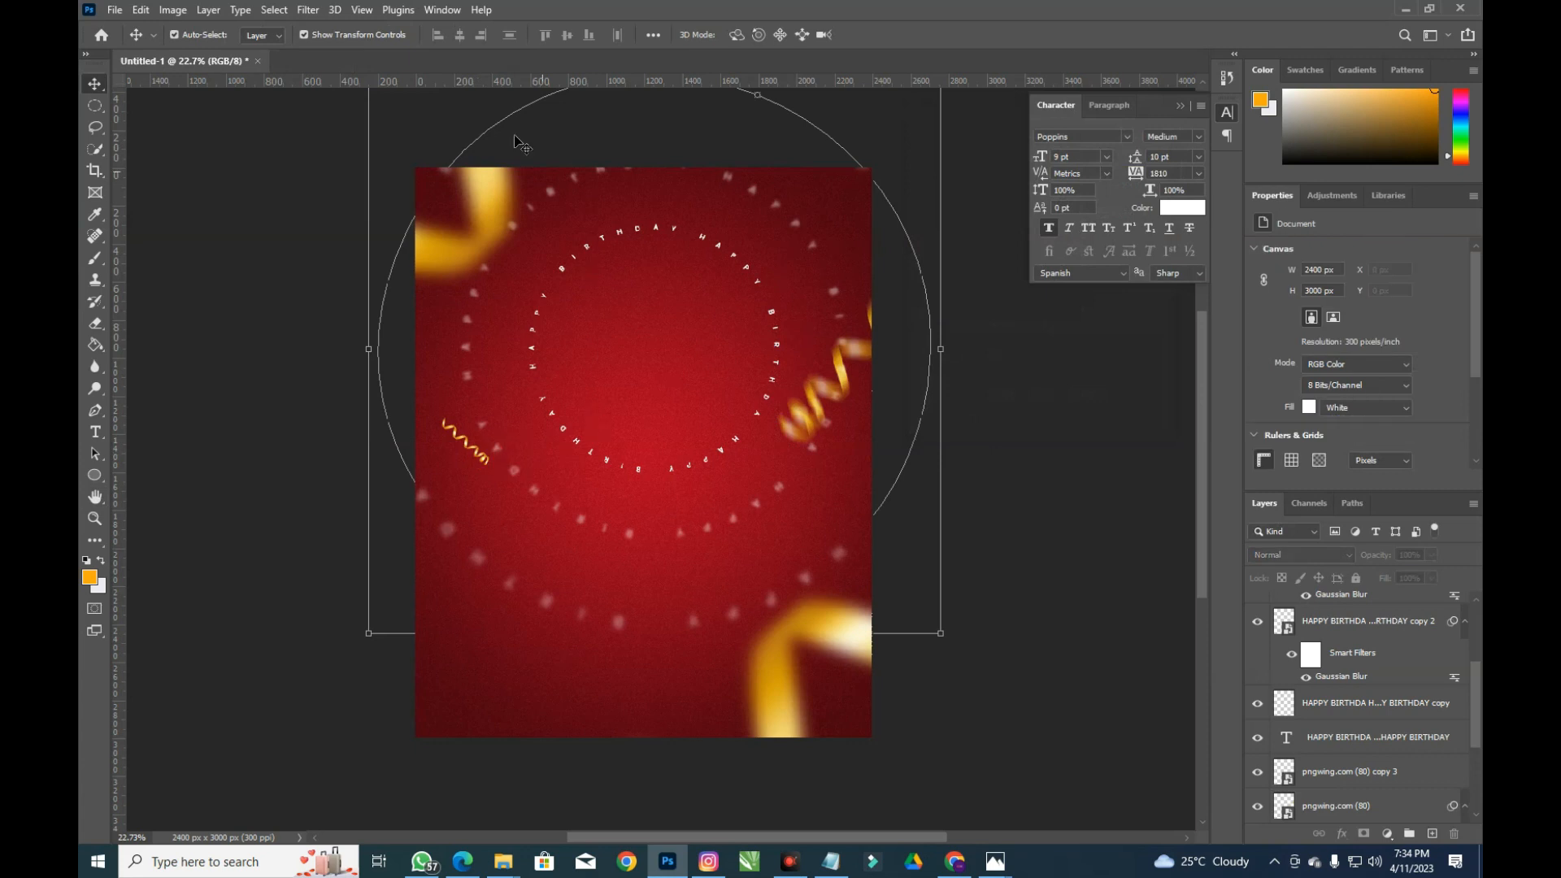
Hide HAPPY BIRTHDAY copy 2 and apply the same Motion Blur to the small left ribbon
{"action": "left_click", "coordinate": [307, 11]}
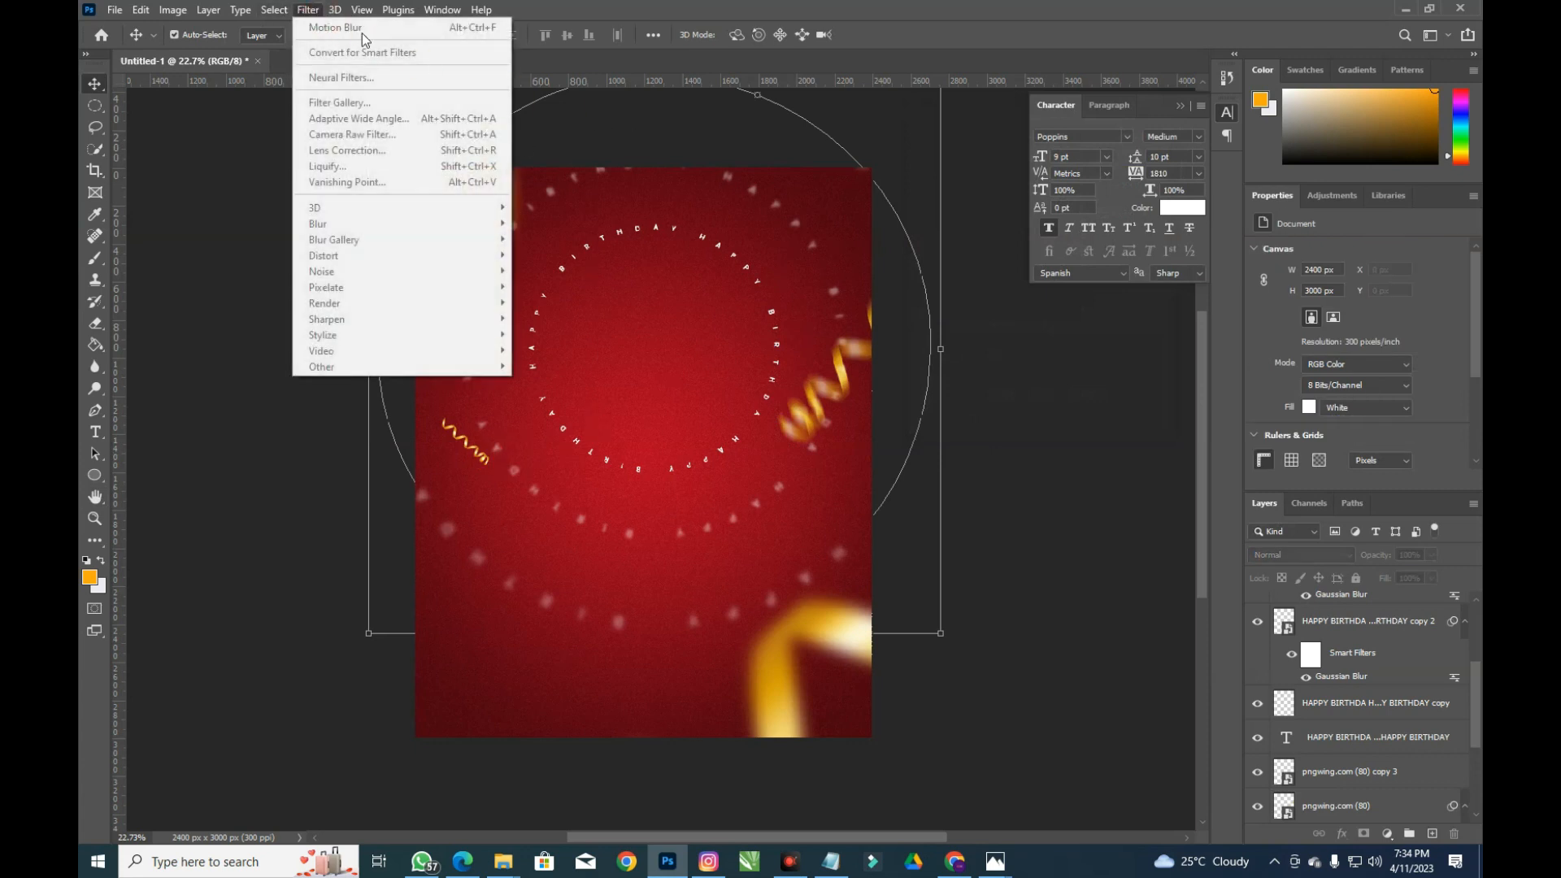
{"action": "left_click", "coordinate": [1258, 621]}
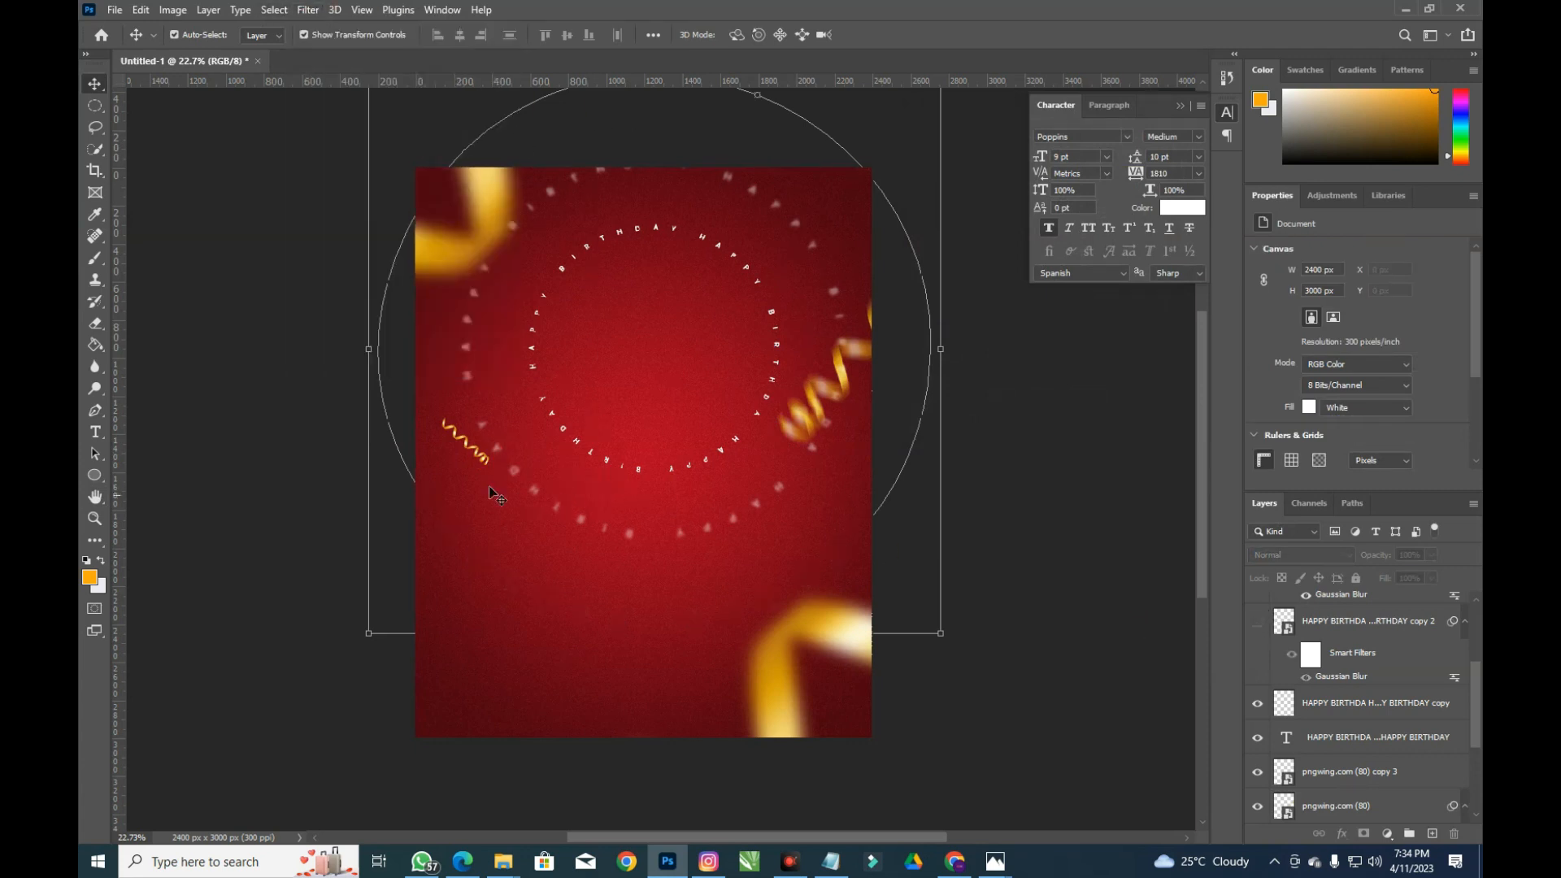
{"action": "left_click", "coordinate": [483, 464]}
{"action": "left_click", "coordinate": [307, 10]}
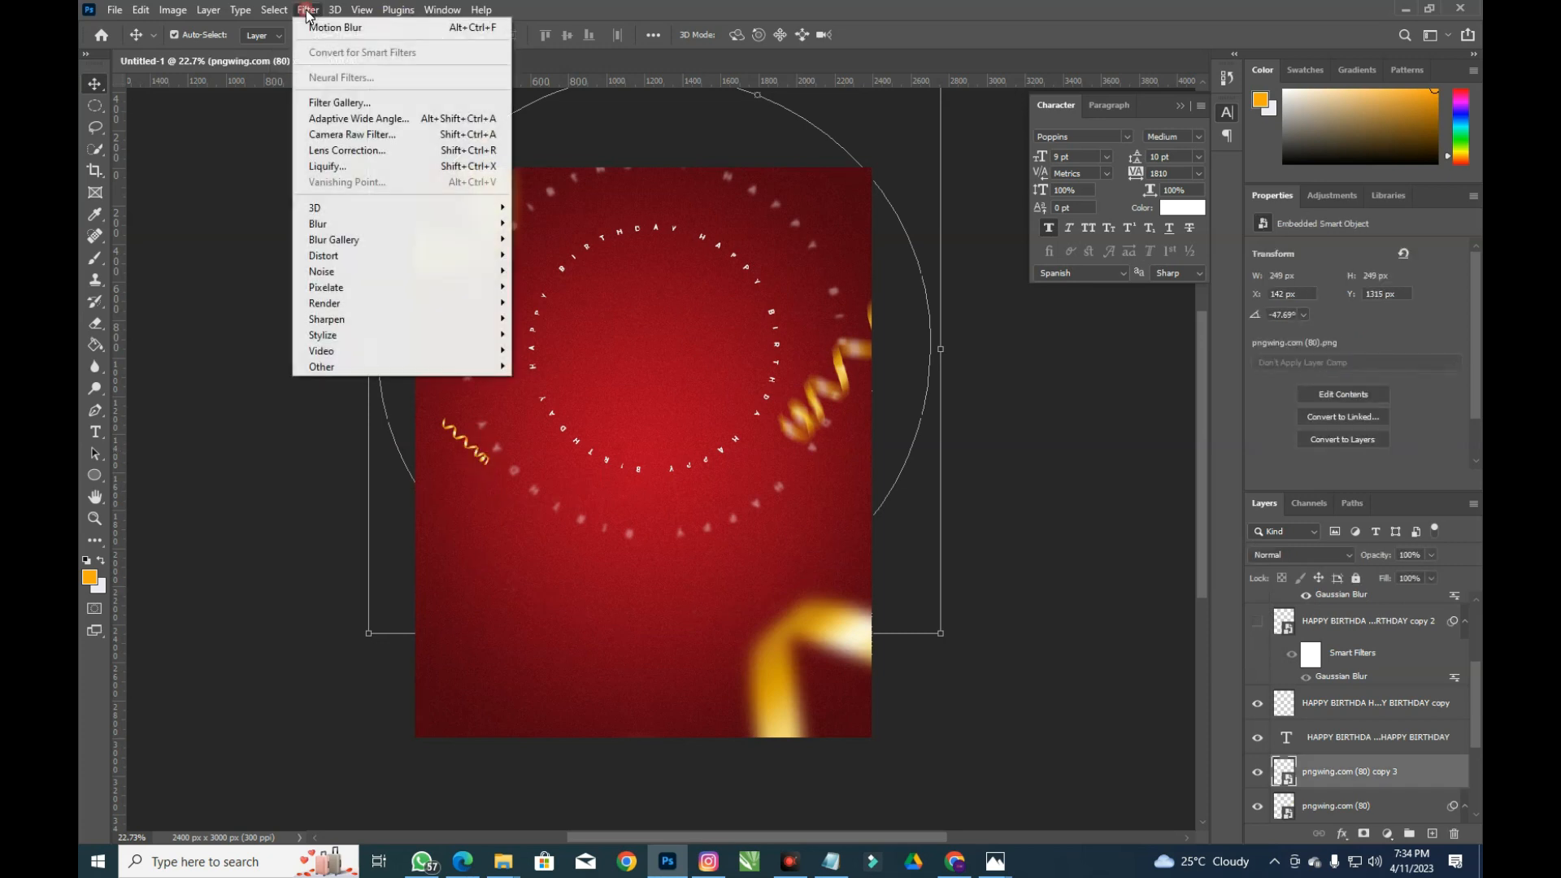
{"action": "left_click", "coordinate": [338, 27]}
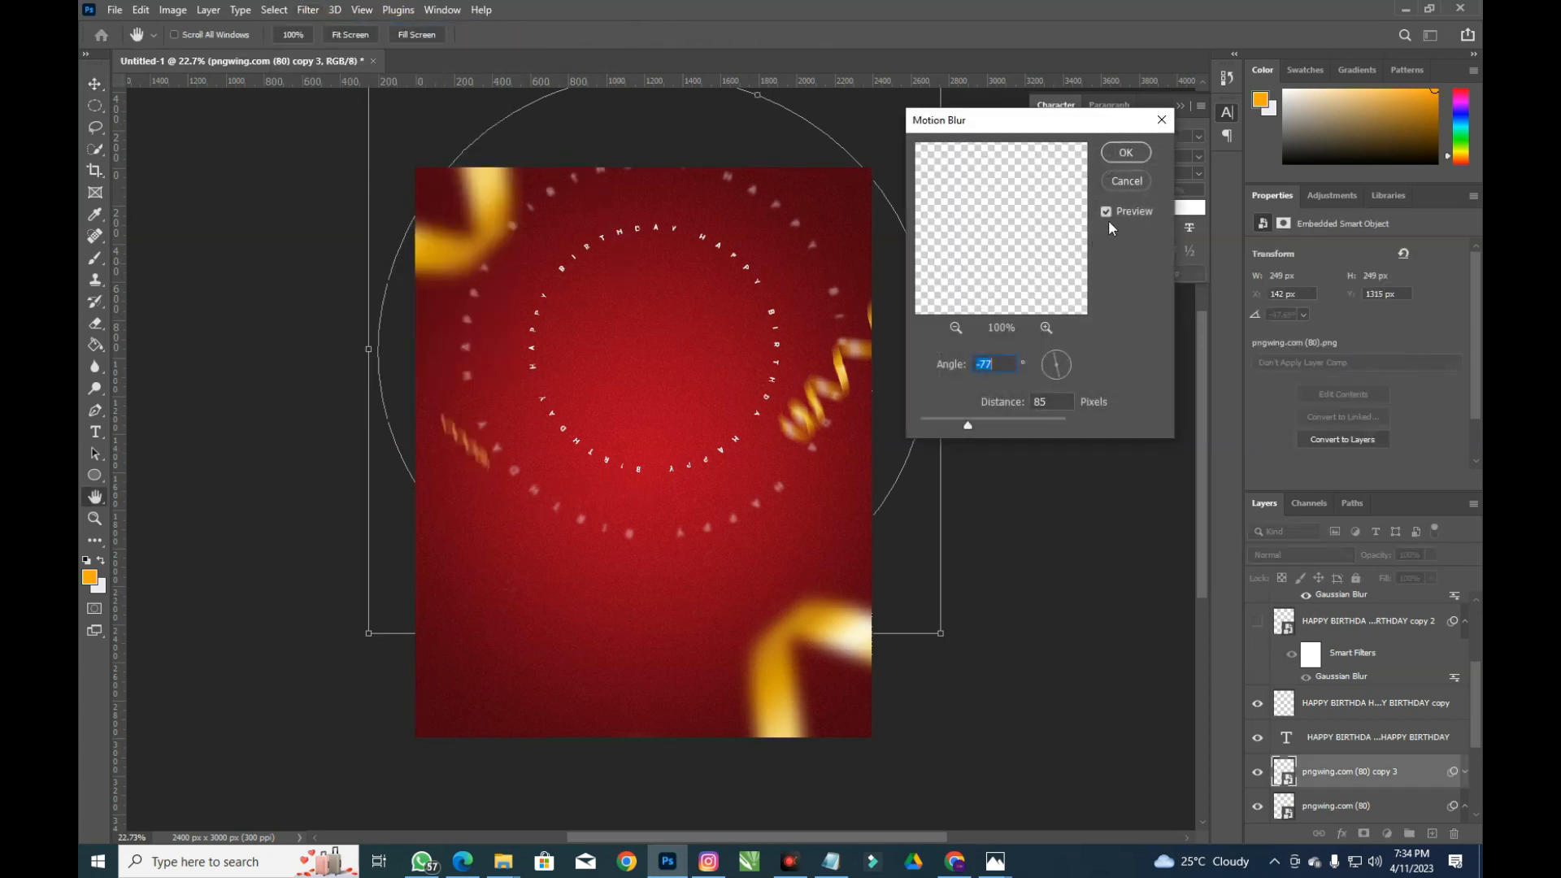
{"action": "left_click", "coordinate": [1125, 153]}
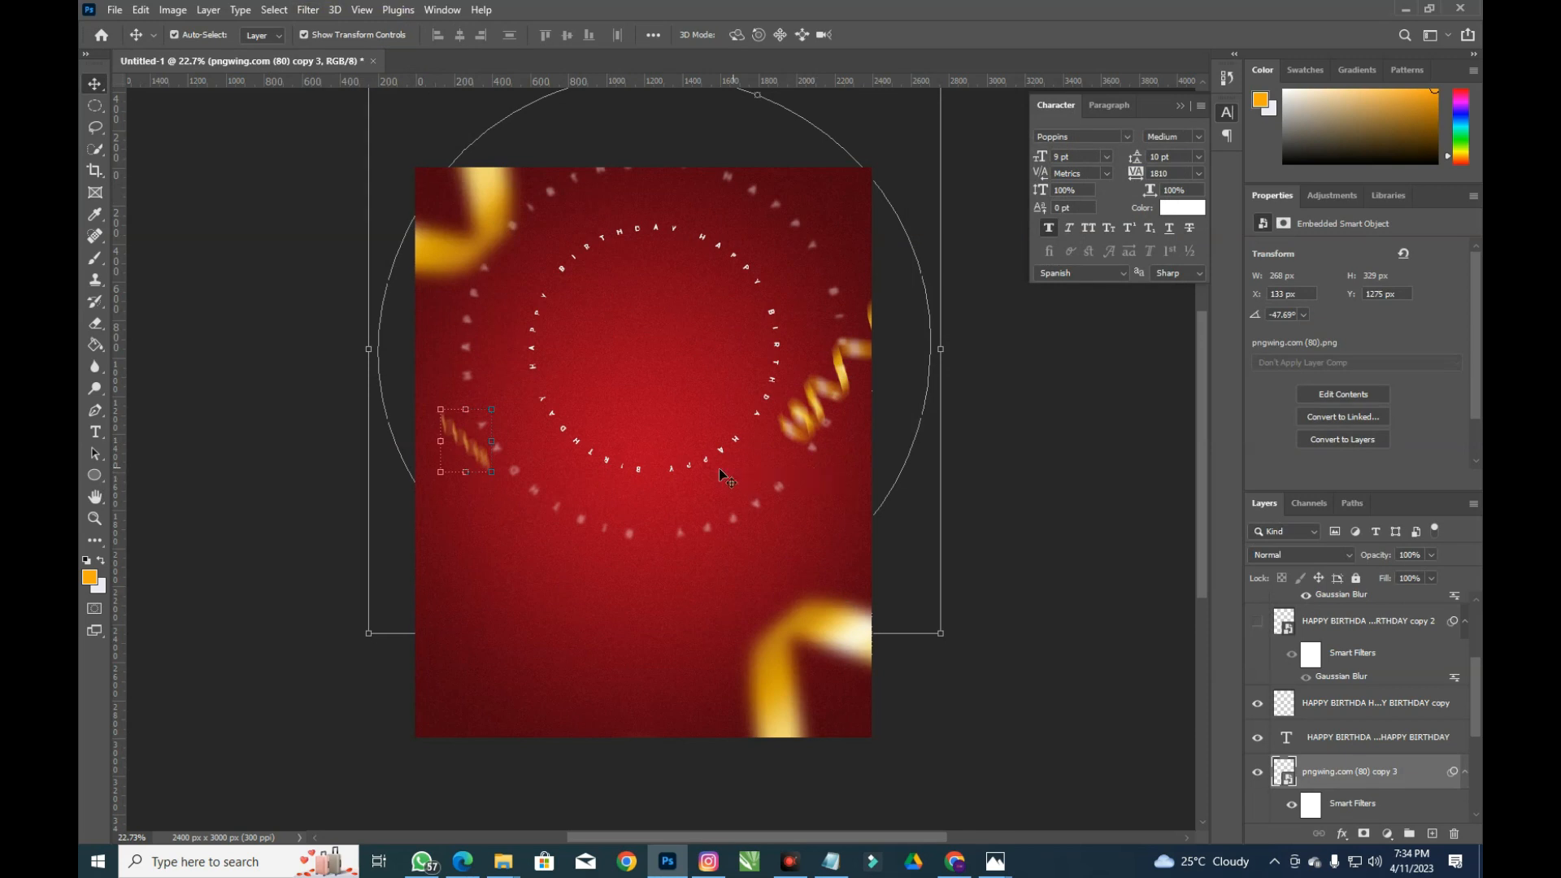
Bring up the Birthday Flyer folder and drag photo 1 onto the flyer
{"action": "left_click", "coordinate": [512, 863]}
{"action": "left_click", "coordinate": [466, 756]}
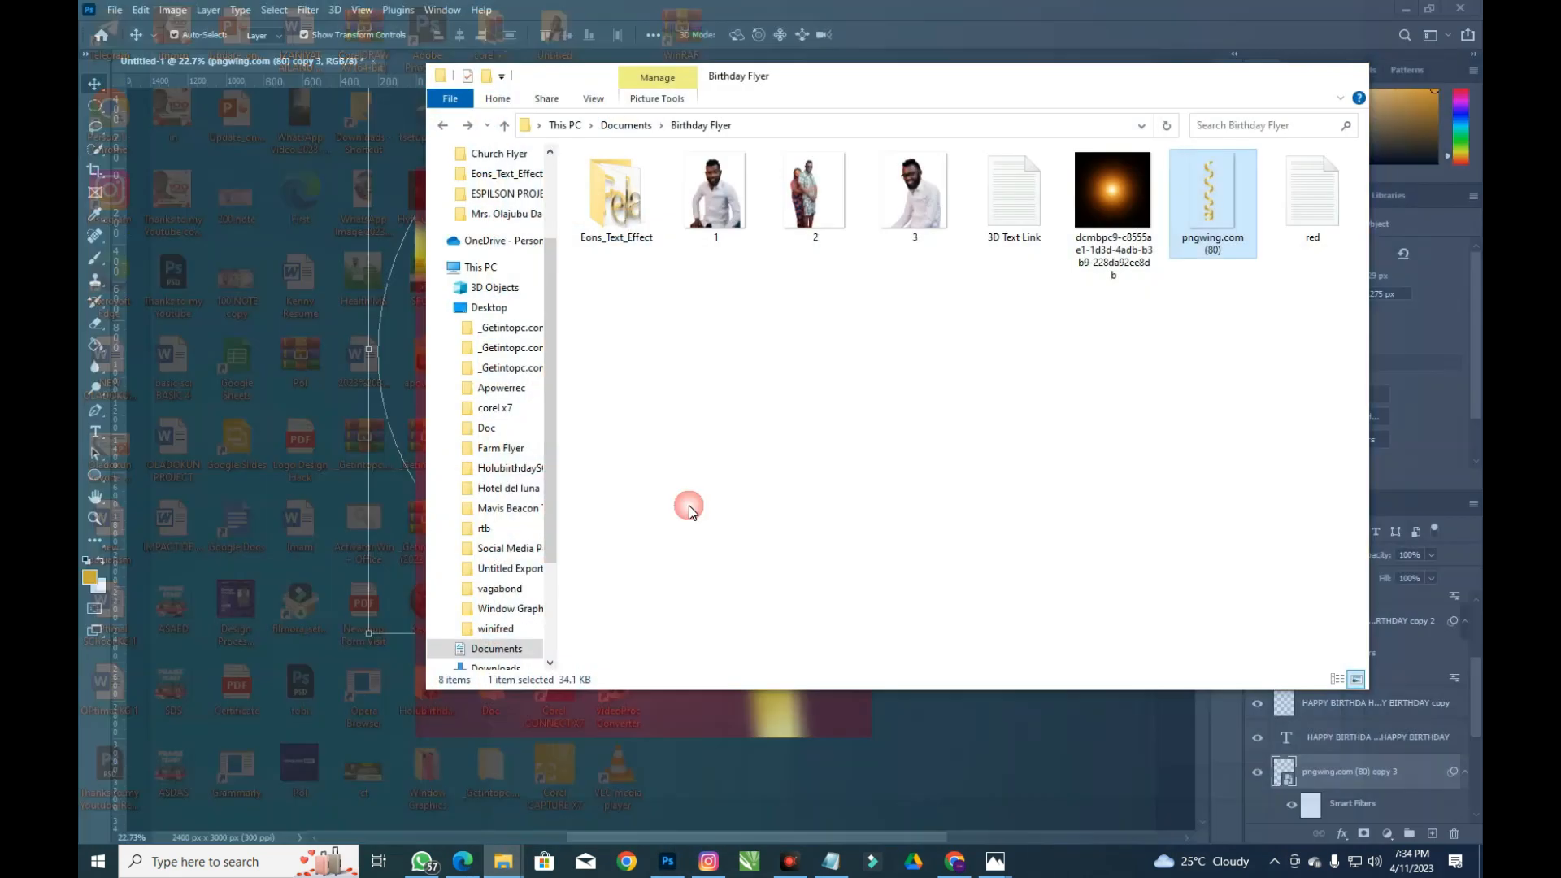
{"action": "left_click_drag", "start_coordinate": [722, 218], "coordinate": [285, 450]}
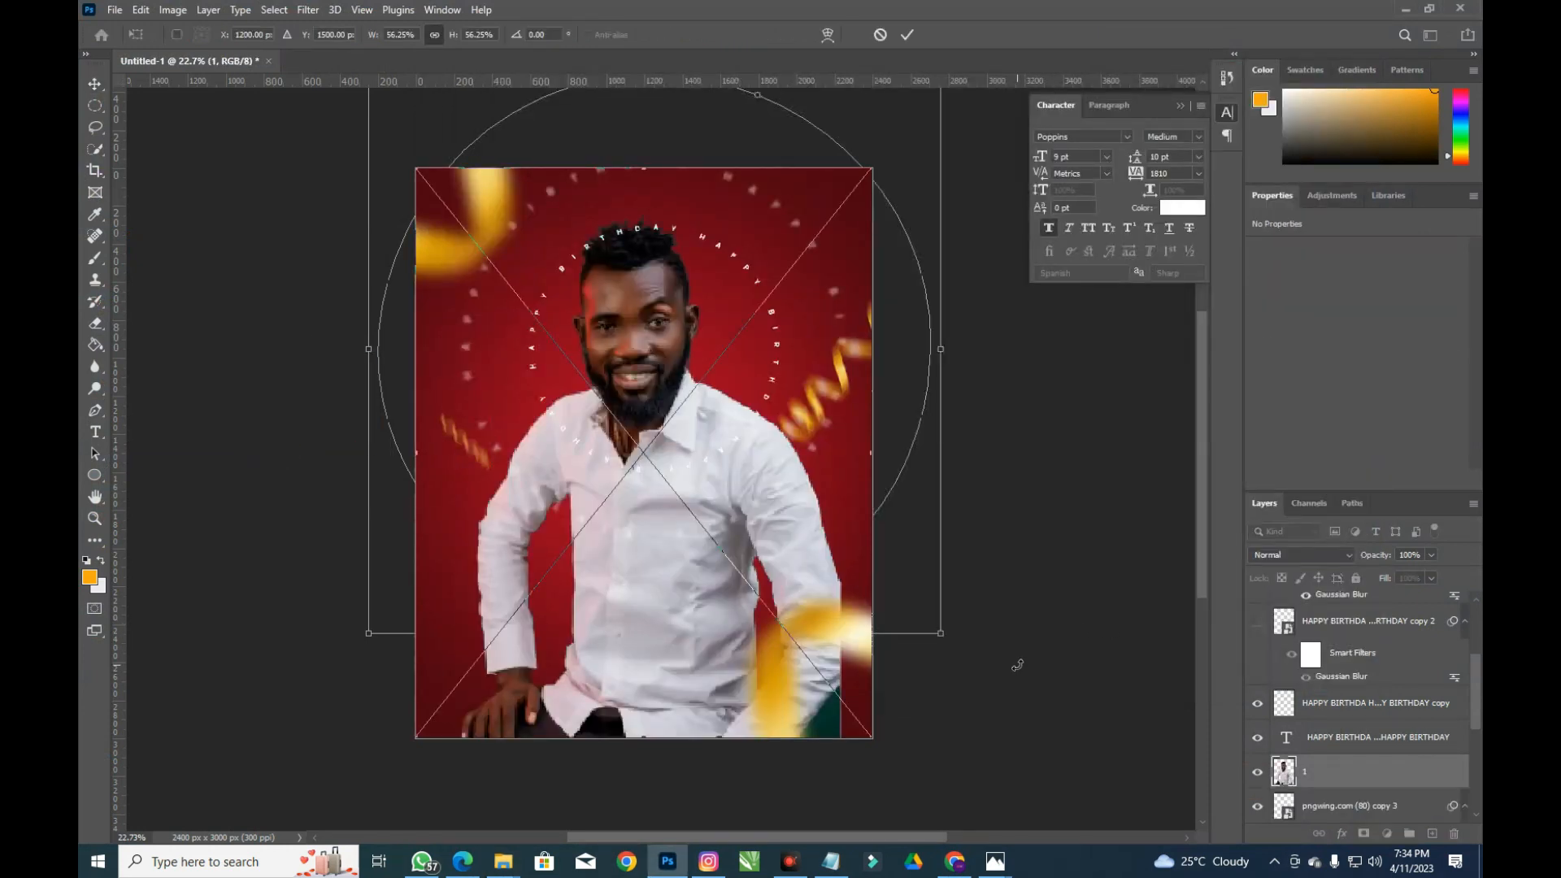
Move photo layer 1 to the top, then scale and centre it inside the HAPPY BIRTHDAY ring
{"action": "left_click_drag", "start_coordinate": [1347, 778], "coordinate": [1348, 605]}
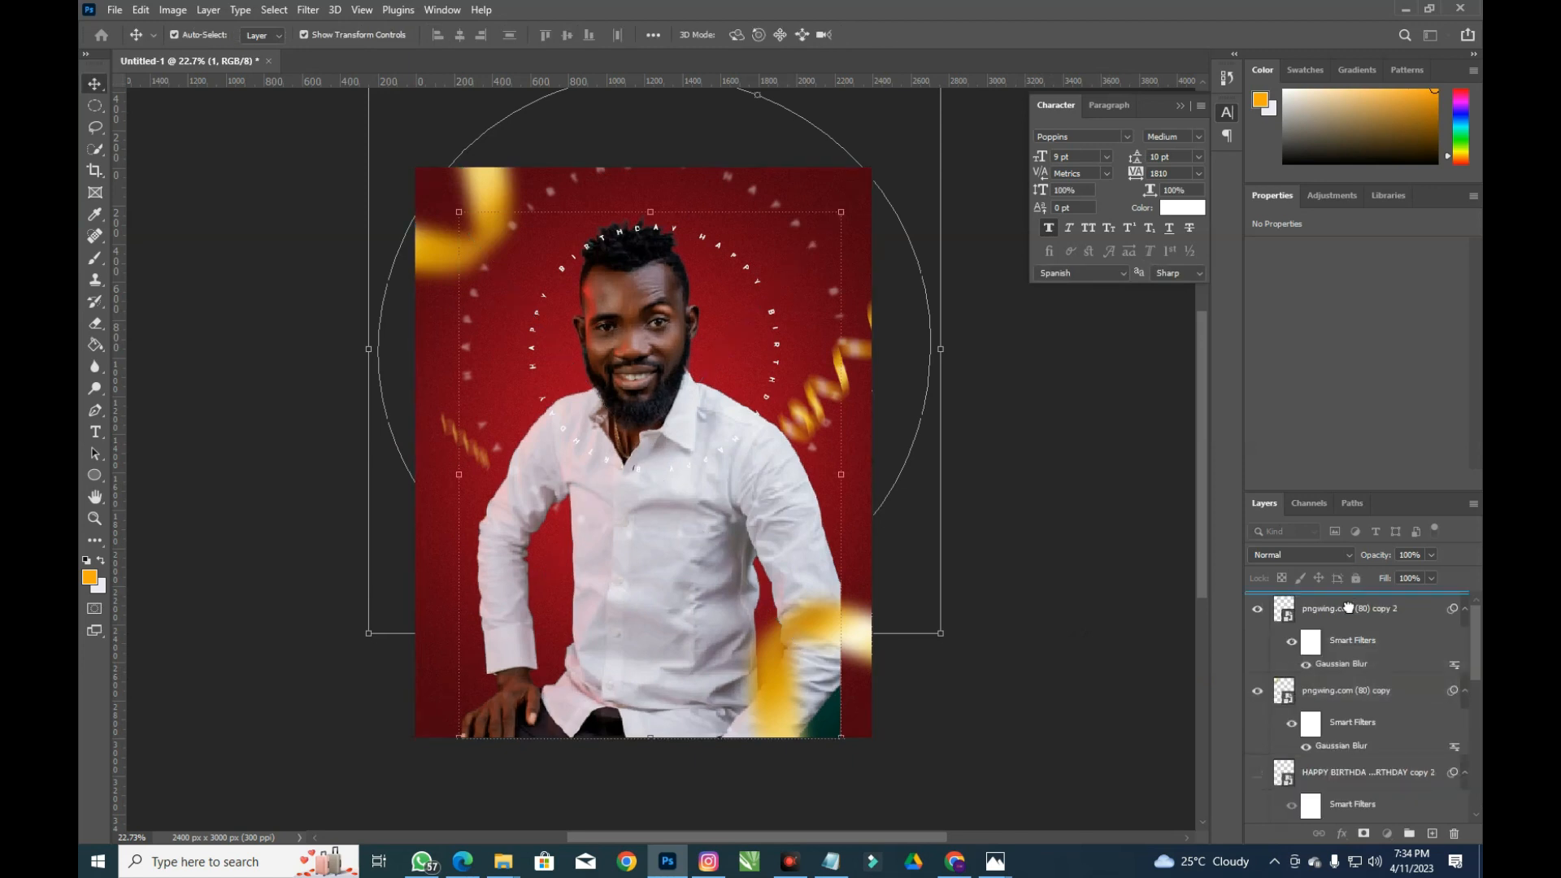
{"action": "left_click_drag", "start_coordinate": [840, 743], "coordinate": [800, 693]}
{"action": "left_click_drag", "start_coordinate": [669, 526], "coordinate": [687, 516]}
{"action": "left_click_drag", "start_coordinate": [850, 675], "coordinate": [843, 655]}
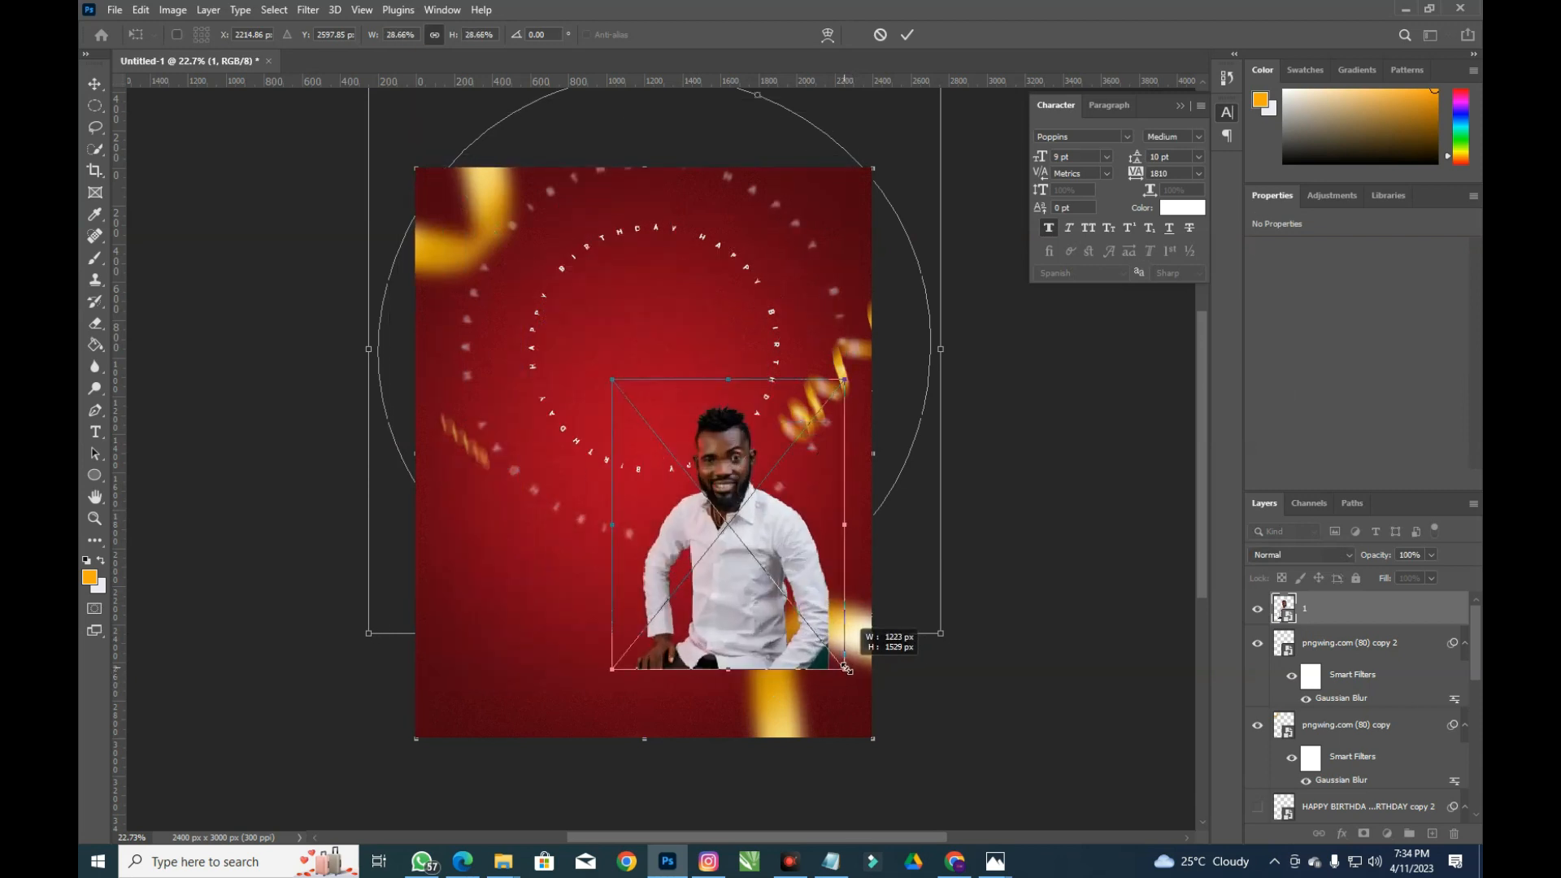
{"action": "key", "text": "Escape"}
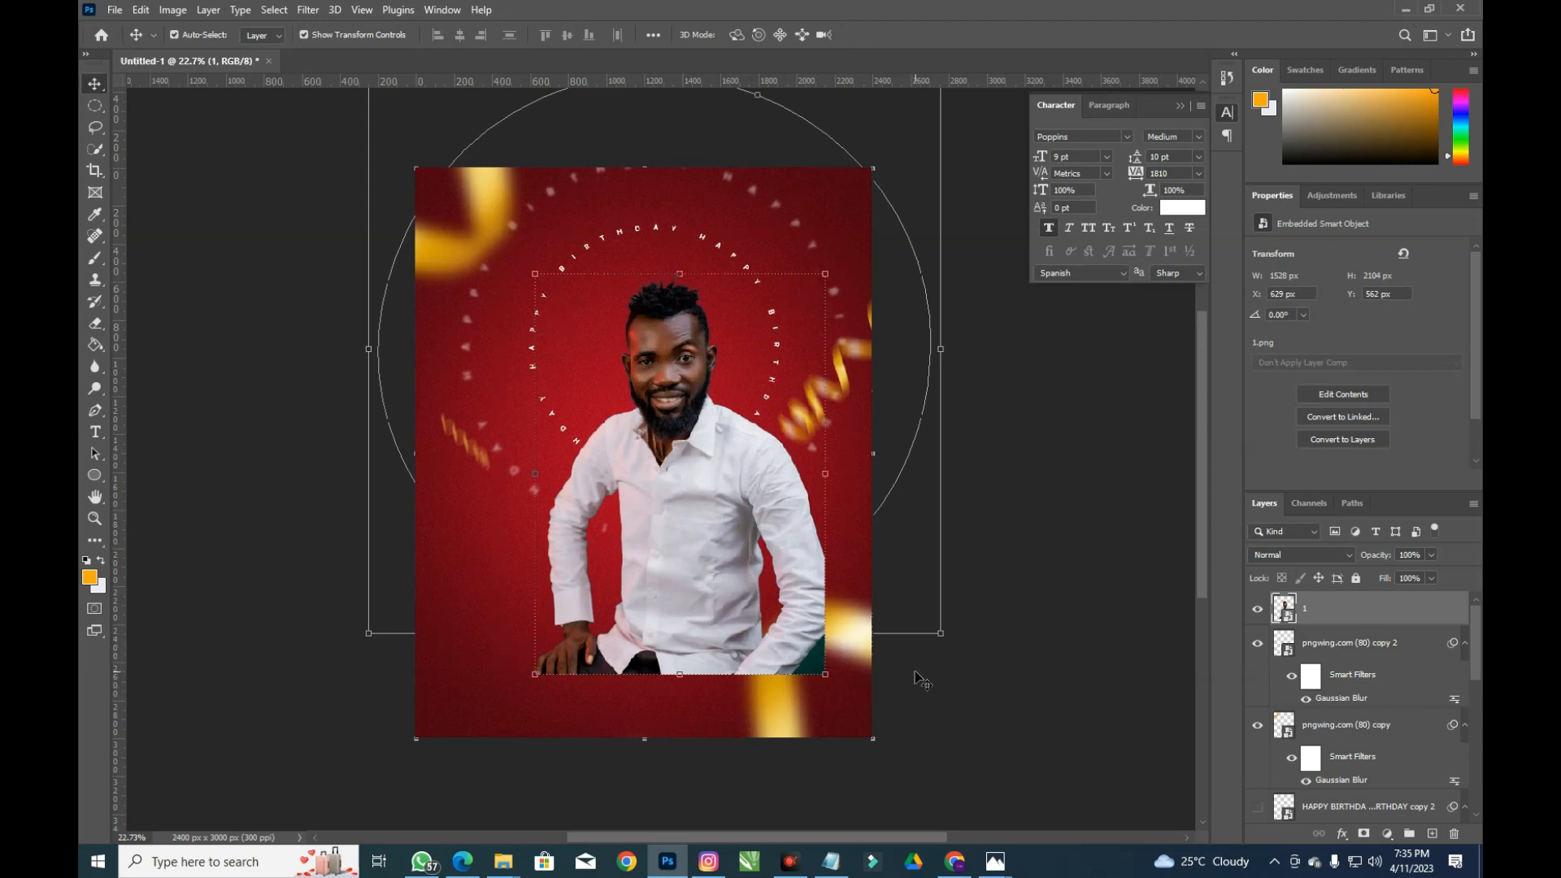
{"action": "left_click_drag", "start_coordinate": [789, 611], "coordinate": [767, 582]}
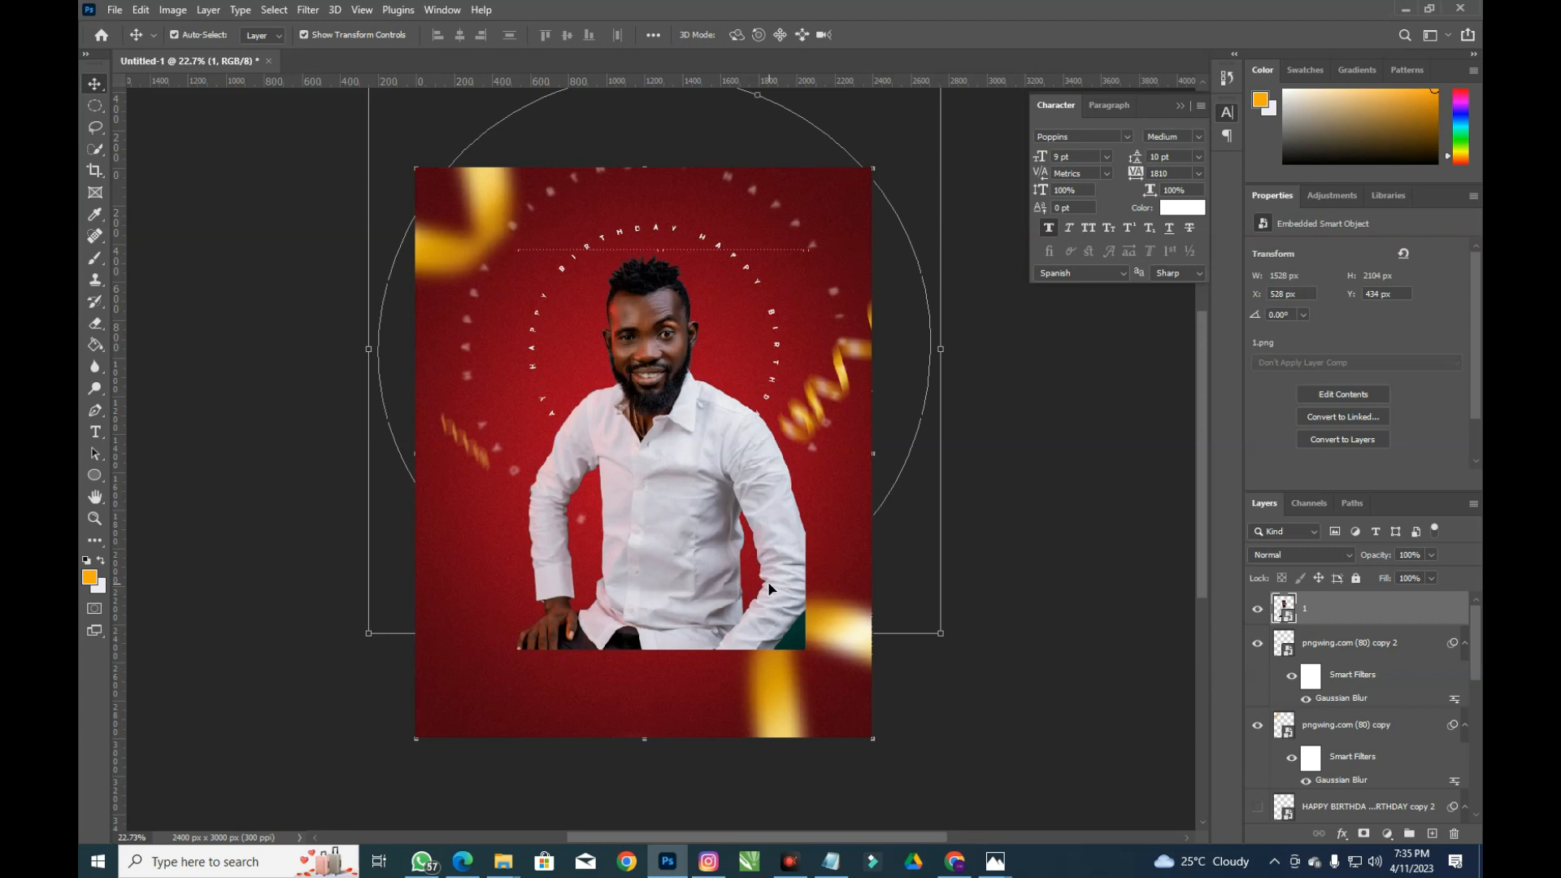
{"action": "left_click", "coordinate": [801, 644]}
{"action": "left_click_drag", "start_coordinate": [806, 643], "coordinate": [830, 651]}
{"action": "key", "text": "Return"}
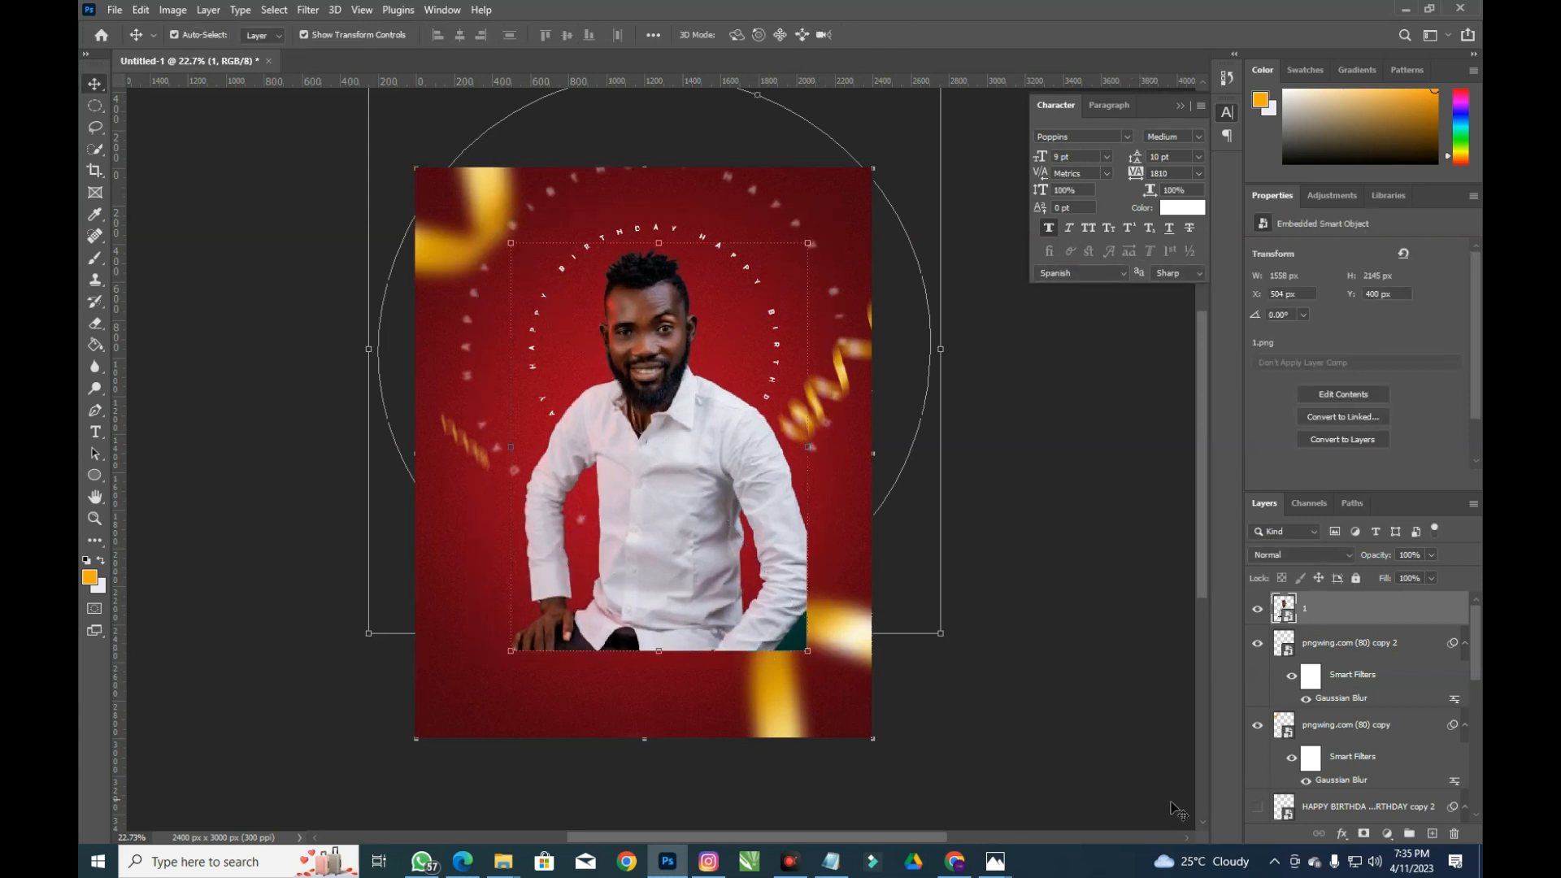
Mask portrait layer 1 and paint out the lower shirt with a 700 px brush
{"action": "left_click", "coordinate": [1363, 835]}
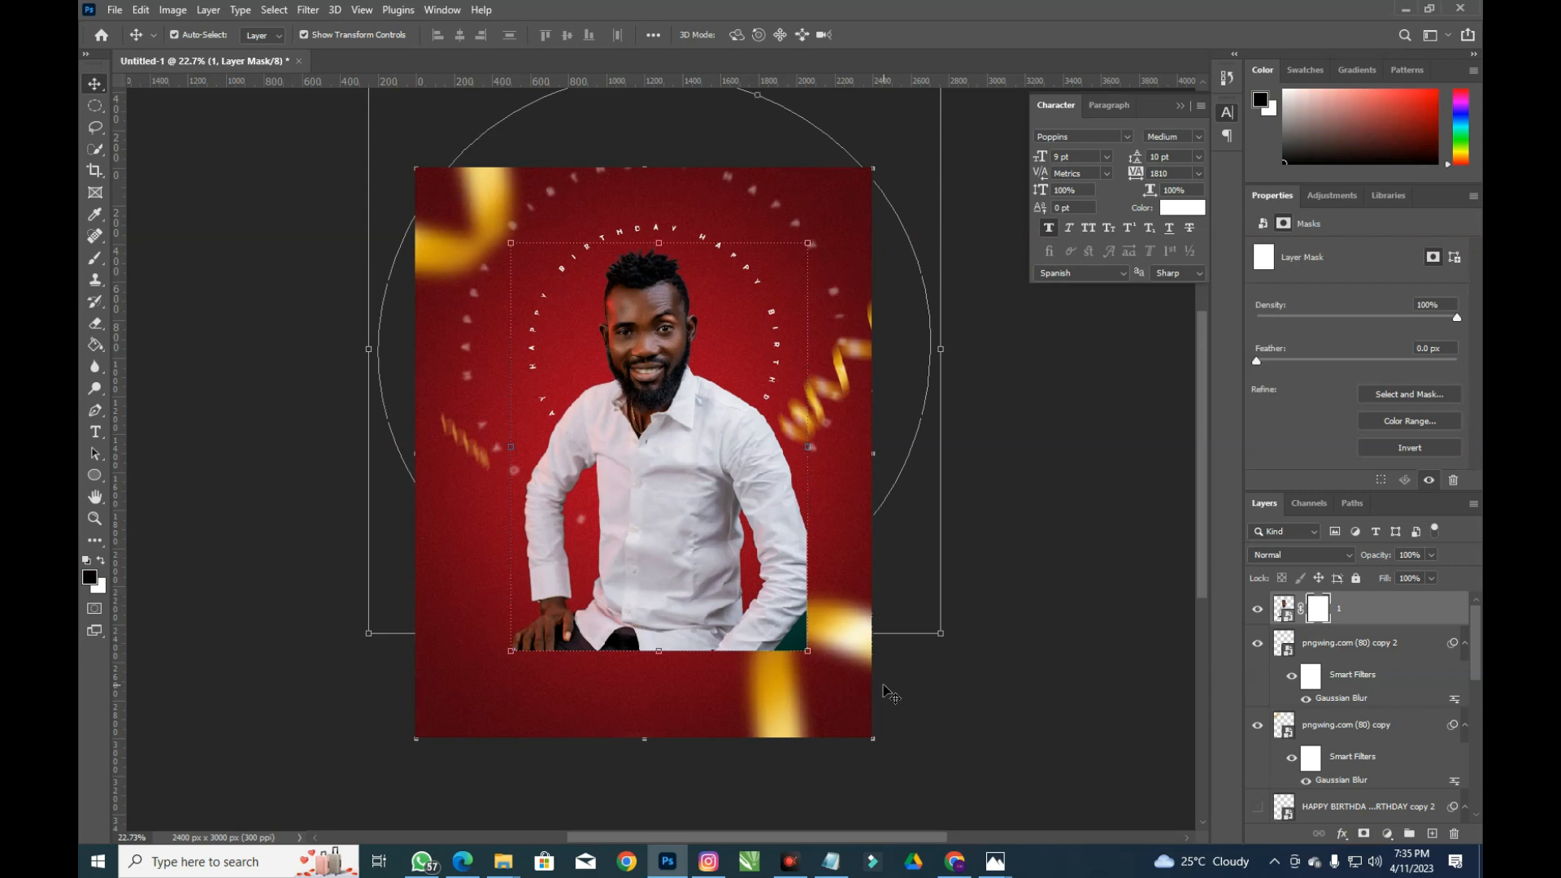
{"action": "key", "text": "b"}
{"action": "mouse_move", "coordinate": [858, 615]}
{"action": "left_mouse_down"}
{"action": "mouse_move", "coordinate": [774, 636]}
{"action": "mouse_move", "coordinate": [630, 628]}
{"action": "left_mouse_up"}
{"action": "mouse_move", "coordinate": [455, 656]}
{"action": "left_mouse_down"}
{"action": "mouse_move", "coordinate": [858, 608]}
{"action": "mouse_move", "coordinate": [775, 638]}
{"action": "mouse_move", "coordinate": [671, 572]}
{"action": "mouse_move", "coordinate": [617, 565]}
{"action": "mouse_move", "coordinate": [598, 584]}
{"action": "mouse_move", "coordinate": [573, 535]}
{"action": "mouse_move", "coordinate": [628, 532]}
{"action": "mouse_move", "coordinate": [634, 515]}
{"action": "mouse_move", "coordinate": [759, 566]}
{"action": "mouse_move", "coordinate": [567, 627]}
{"action": "mouse_move", "coordinate": [601, 584]}
{"action": "mouse_move", "coordinate": [653, 596]}
{"action": "mouse_move", "coordinate": [655, 536]}
{"action": "mouse_move", "coordinate": [597, 584]}
{"action": "mouse_move", "coordinate": [739, 621]}
{"action": "mouse_move", "coordinate": [603, 581]}
{"action": "mouse_move", "coordinate": [634, 560]}
{"action": "mouse_move", "coordinate": [624, 630]}
{"action": "mouse_move", "coordinate": [536, 661]}
{"action": "mouse_move", "coordinate": [681, 605]}
{"action": "mouse_move", "coordinate": [707, 570]}
{"action": "mouse_move", "coordinate": [768, 627]}
{"action": "mouse_move", "coordinate": [700, 601]}
{"action": "left_mouse_up"}
{"action": "key", "text": "ctrl+z"}
{"action": "key", "text": "ctrl+z"}
{"action": "key", "text": "bracketleft"}
{"action": "key", "text": "bracketleft"}
{"action": "key", "text": "bracketleft"}
{"action": "key", "text": "bracketleft"}
{"action": "key", "text": "bracketleft"}
{"action": "key", "text": "bracketleft"}
{"action": "key", "text": "bracketleft"}
{"action": "key", "text": "bracketleft"}
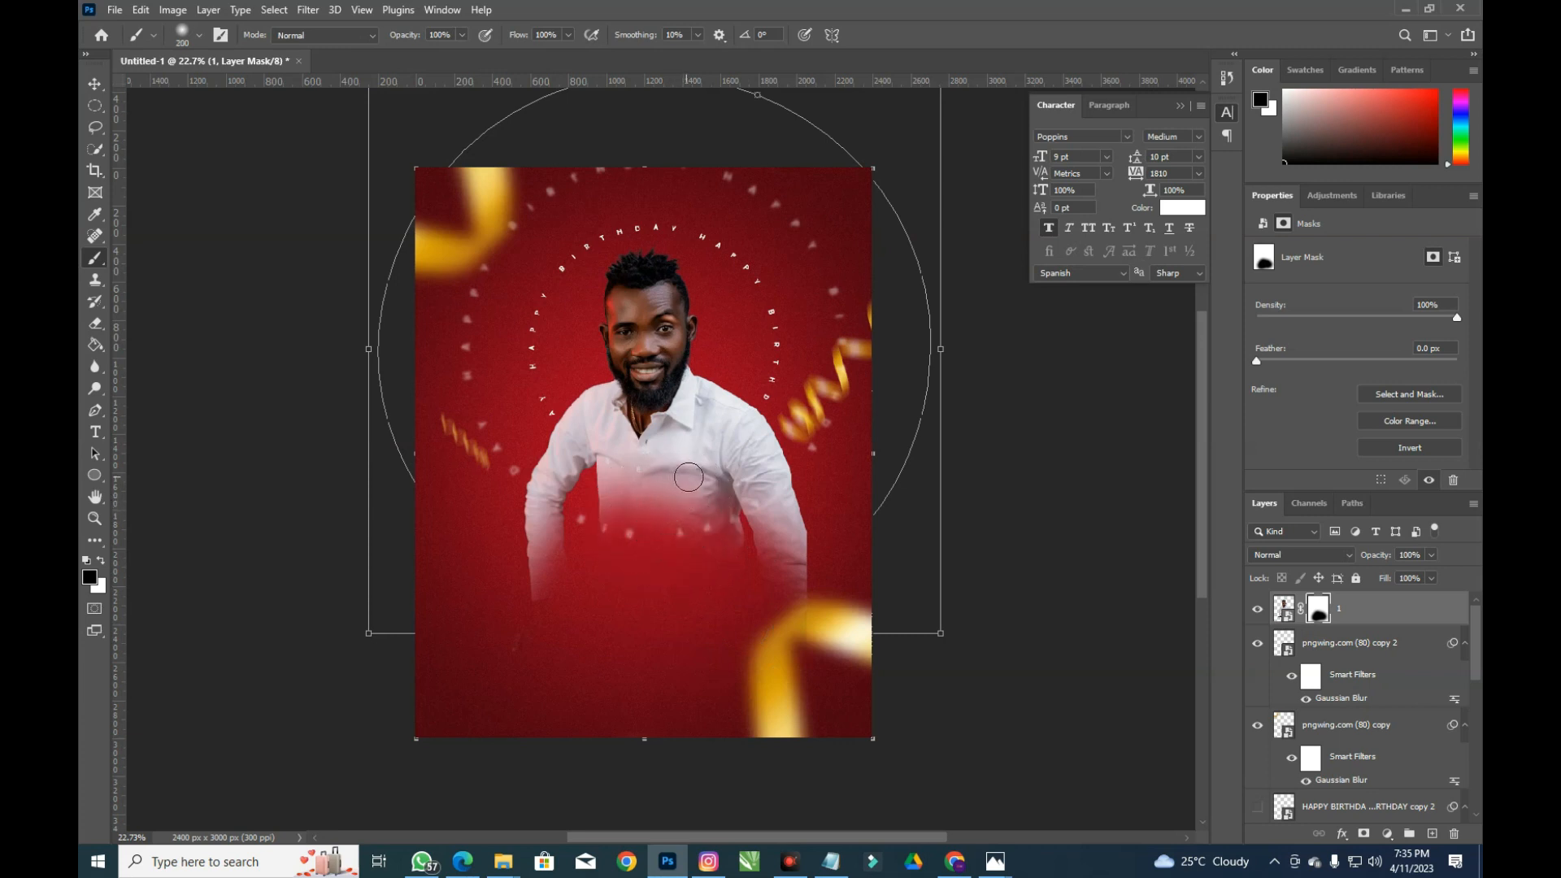
{"action": "key", "text": "x"}
Select the portrait, text and decoration layers and nudge them slightly left
{"action": "left_click", "coordinate": [96, 86]}
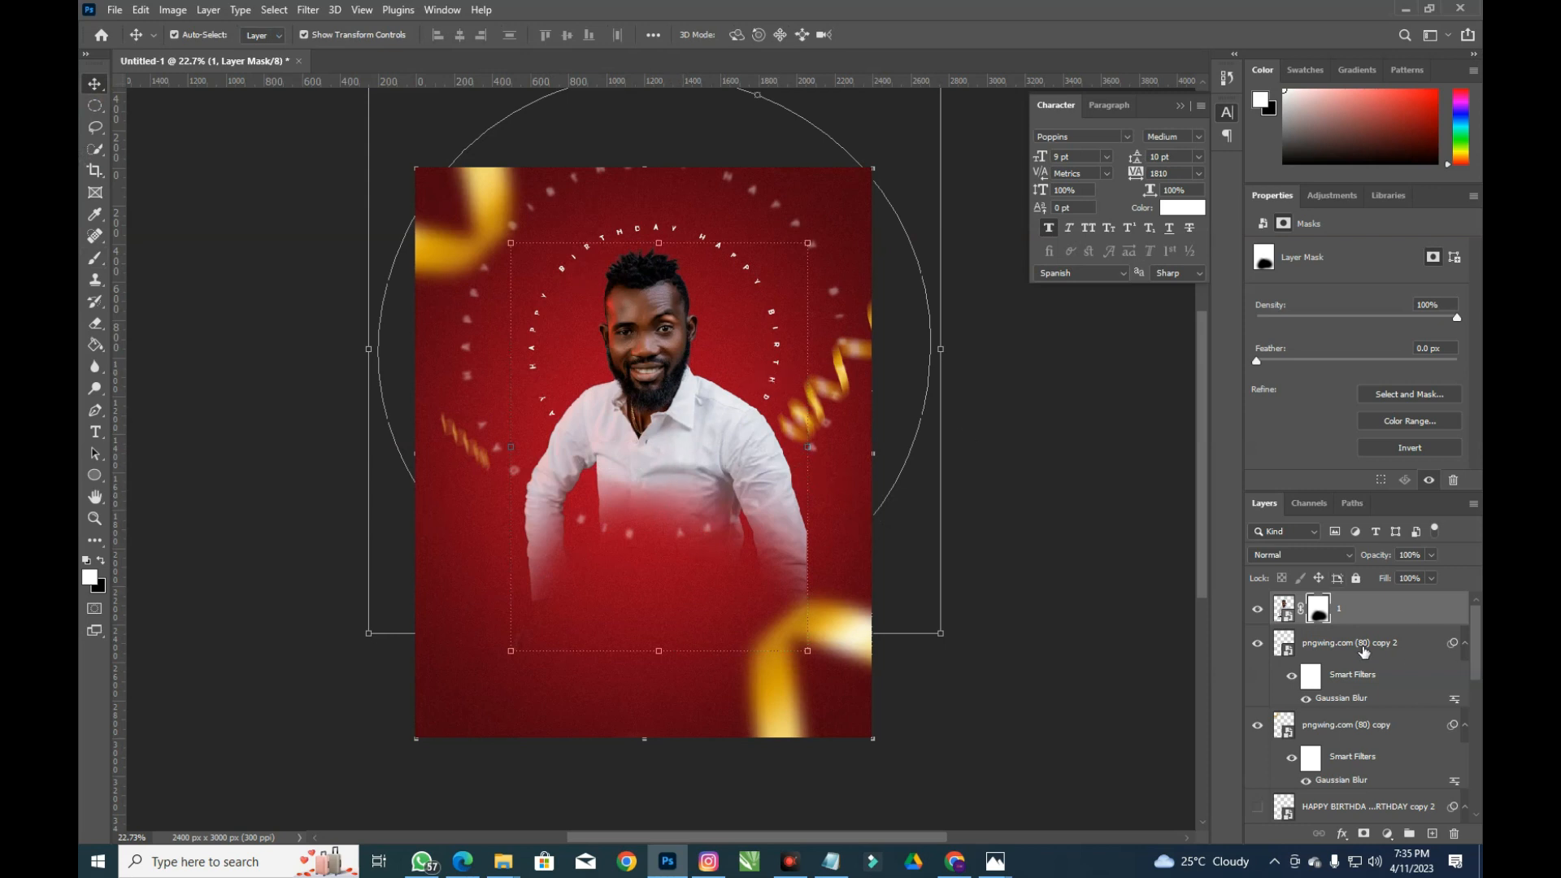
{"action": "scroll", "coordinate": [1289, 650], "scroll_direction": "down", "scroll_amount": 2}
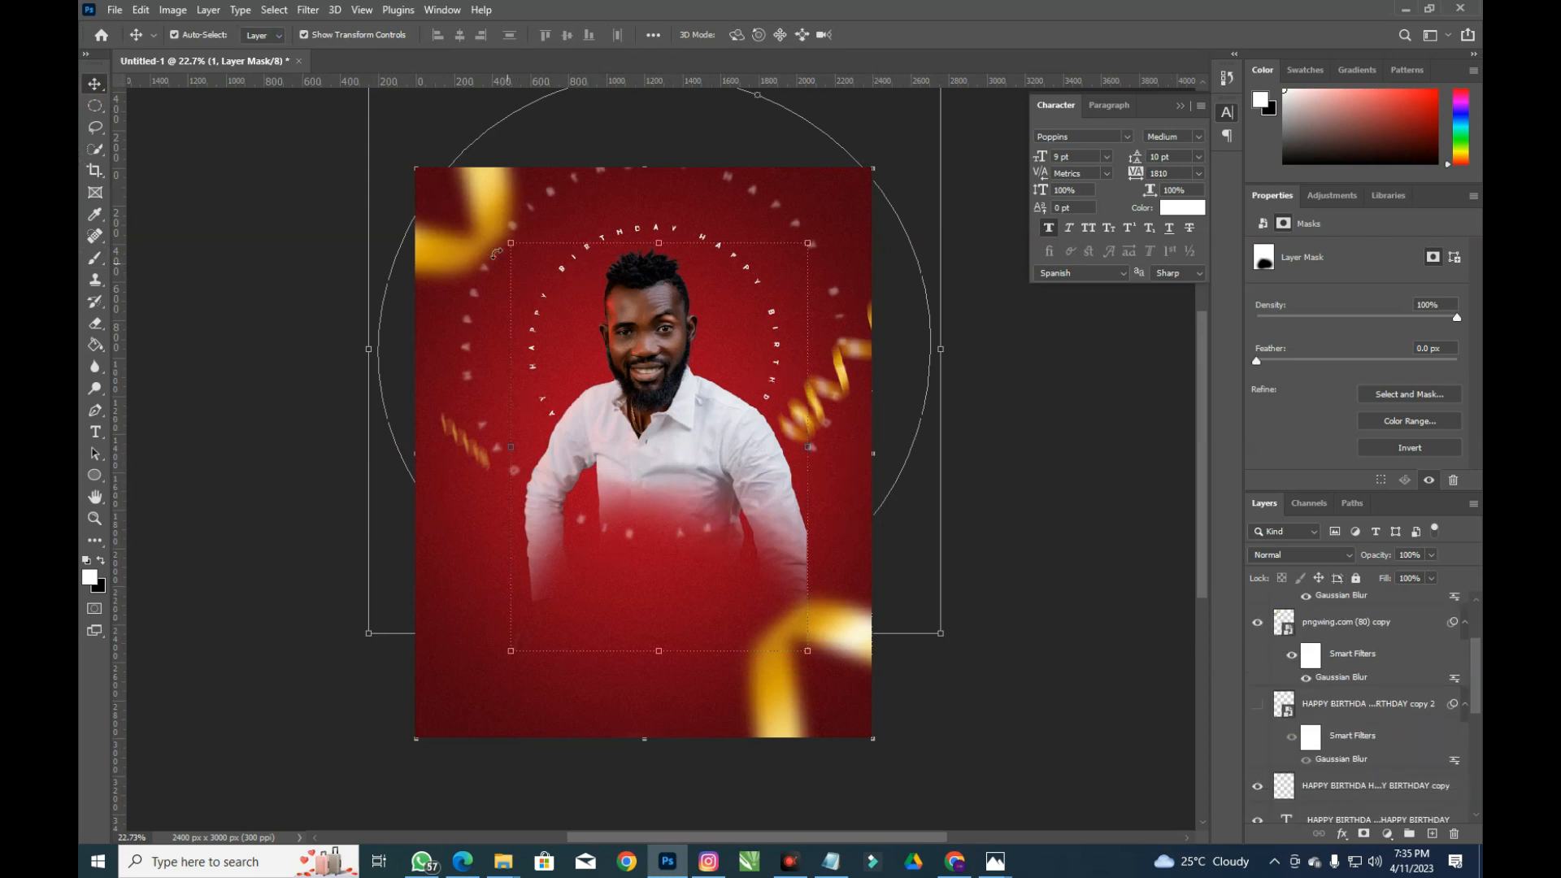
{"action": "left_click_drag", "start_coordinate": [739, 126], "coordinate": [684, 442]}
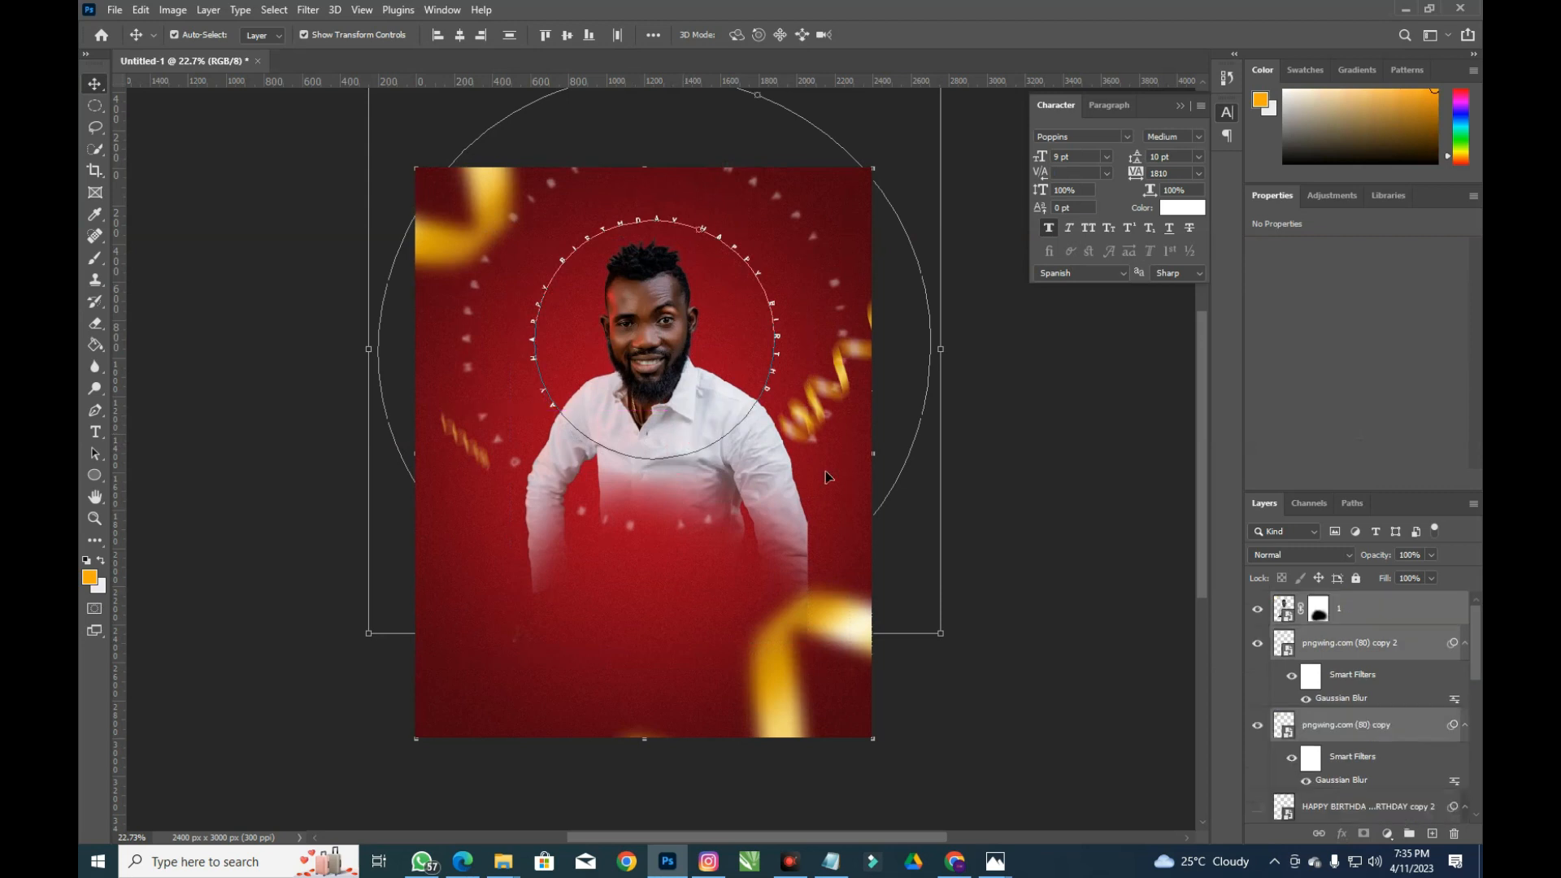
{"action": "key", "text": "shift+Left"}
{"action": "left_click", "coordinate": [324, 593]}
Place image 3 on the flyer, scaled to about 30% and positioned left of the main portrait
{"action": "mouse_move", "coordinate": [503, 862]}
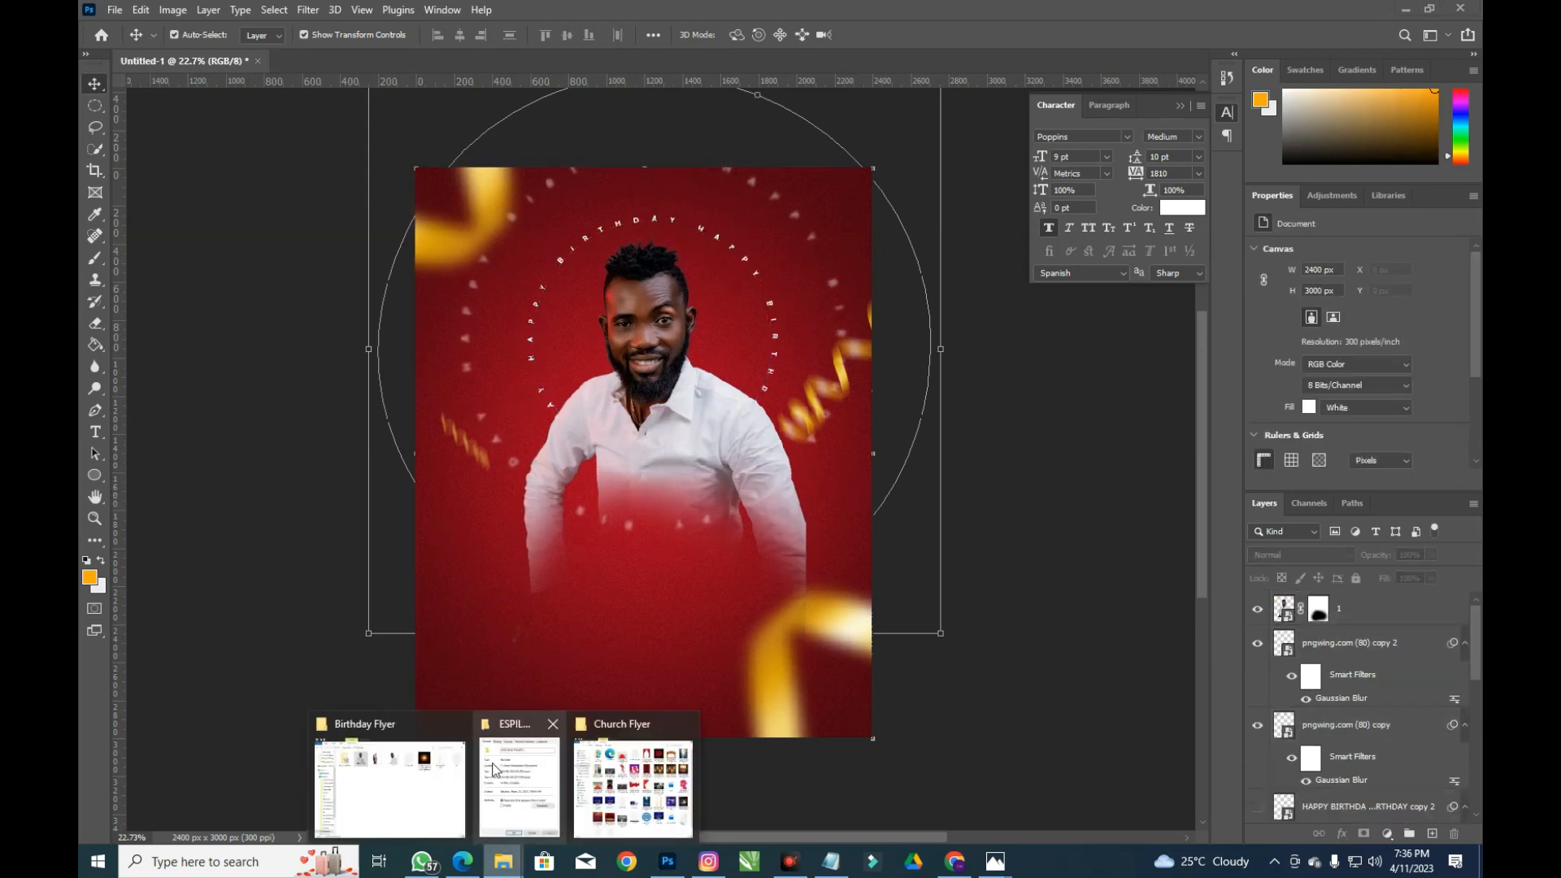
{"action": "left_click", "coordinate": [390, 780]}
{"action": "left_click_drag", "start_coordinate": [902, 199], "coordinate": [421, 556]}
{"action": "left_click_drag", "start_coordinate": [870, 187], "coordinate": [677, 413]}
{"action": "left_click_drag", "start_coordinate": [597, 545], "coordinate": [578, 434]}
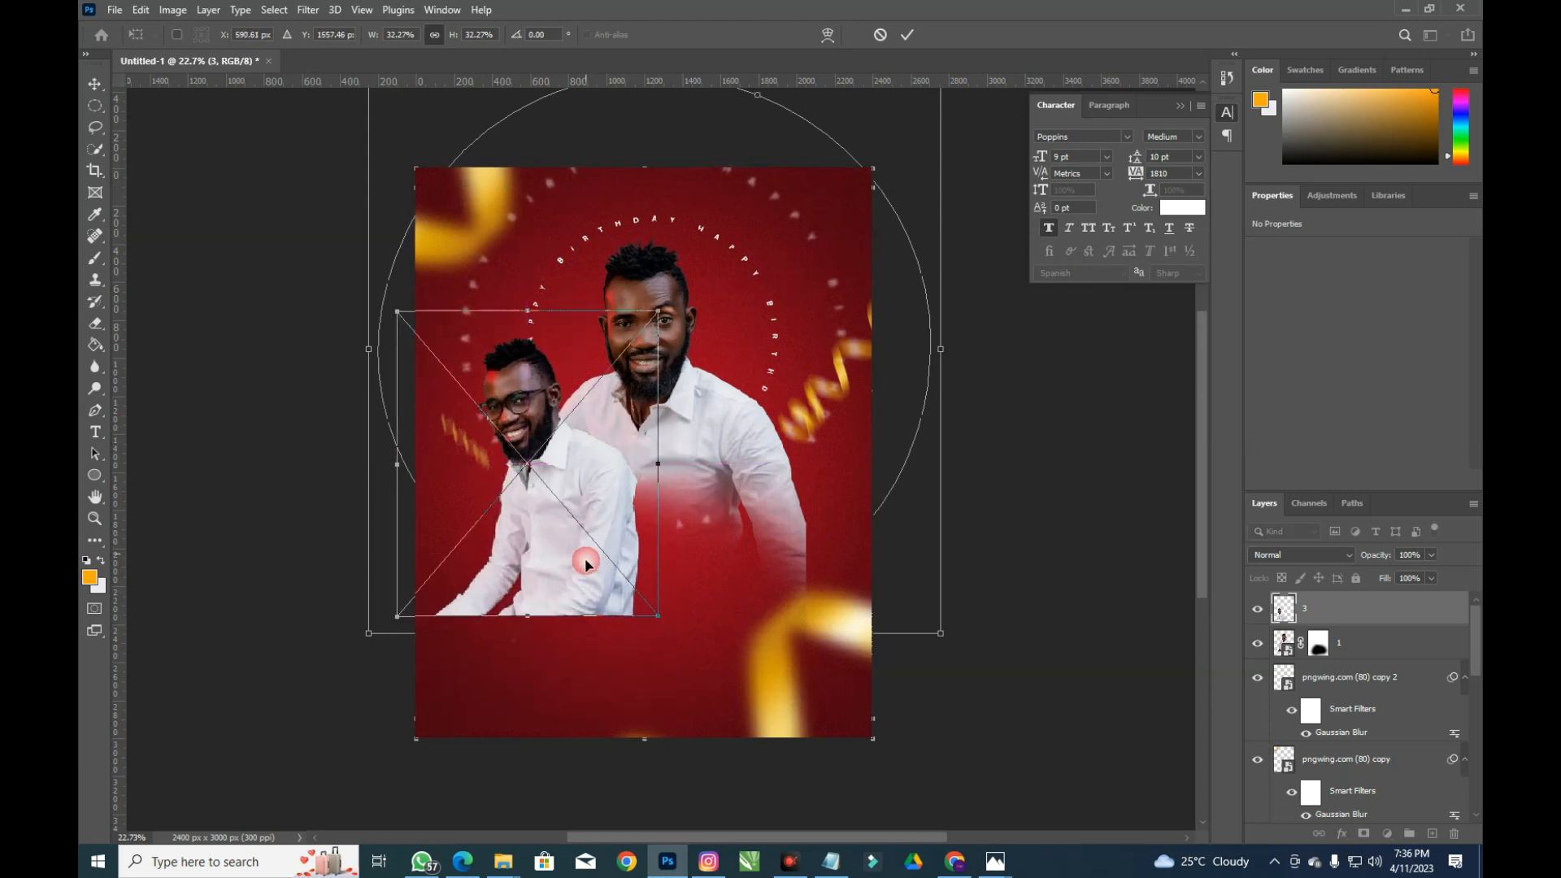
{"action": "left_click_drag", "start_coordinate": [658, 616], "coordinate": [610, 558]}
{"action": "key", "text": "Return"}
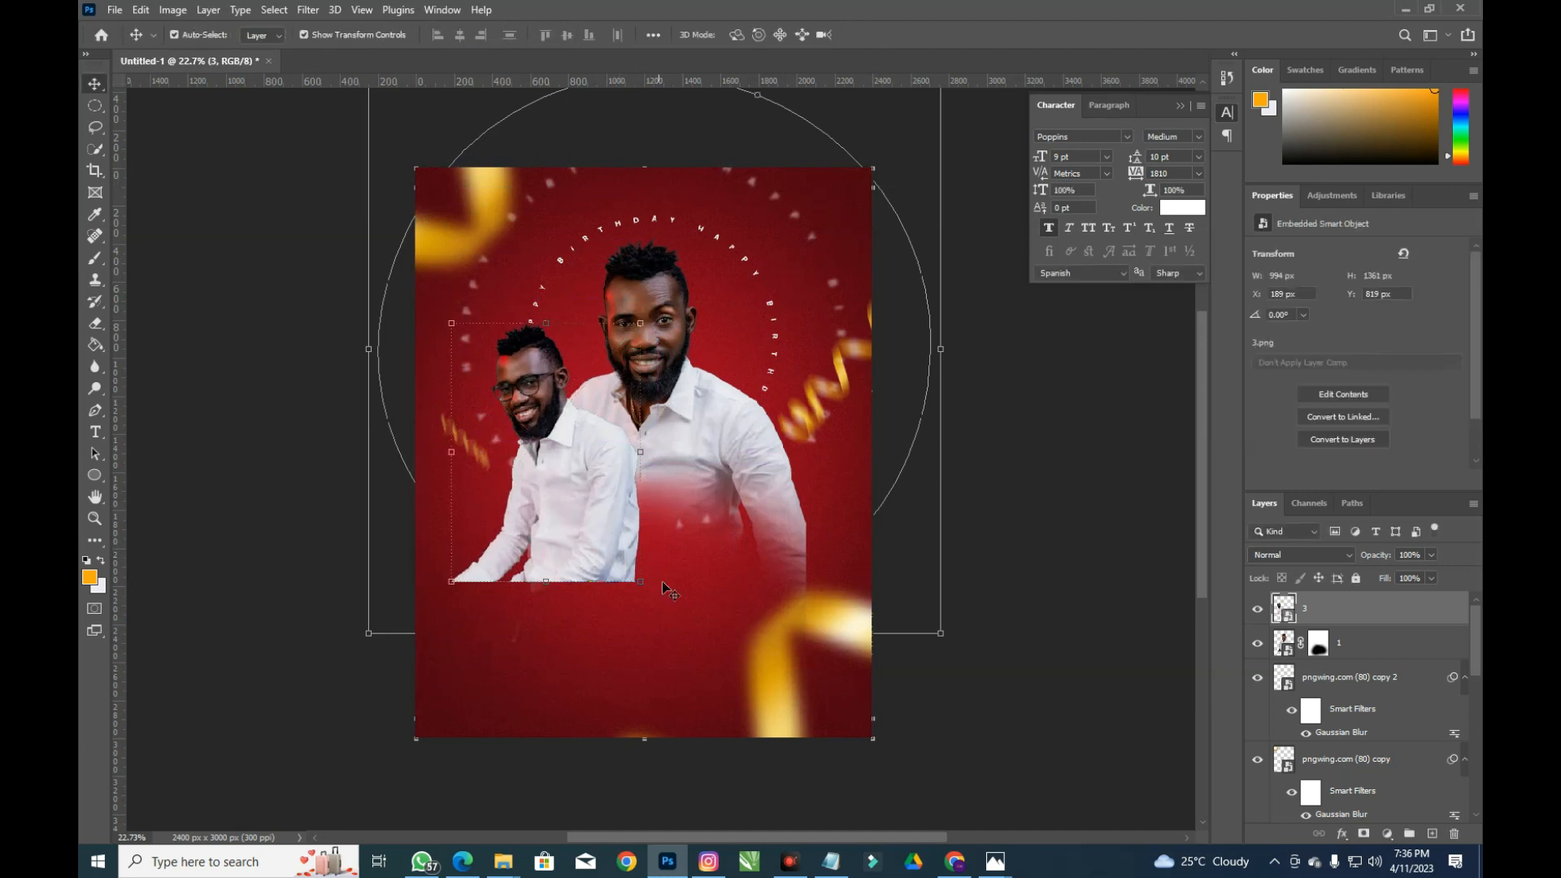
Mask layer 3 and paint out its lower shirt with a 900 px black brush
{"action": "left_click", "coordinate": [1363, 834]}
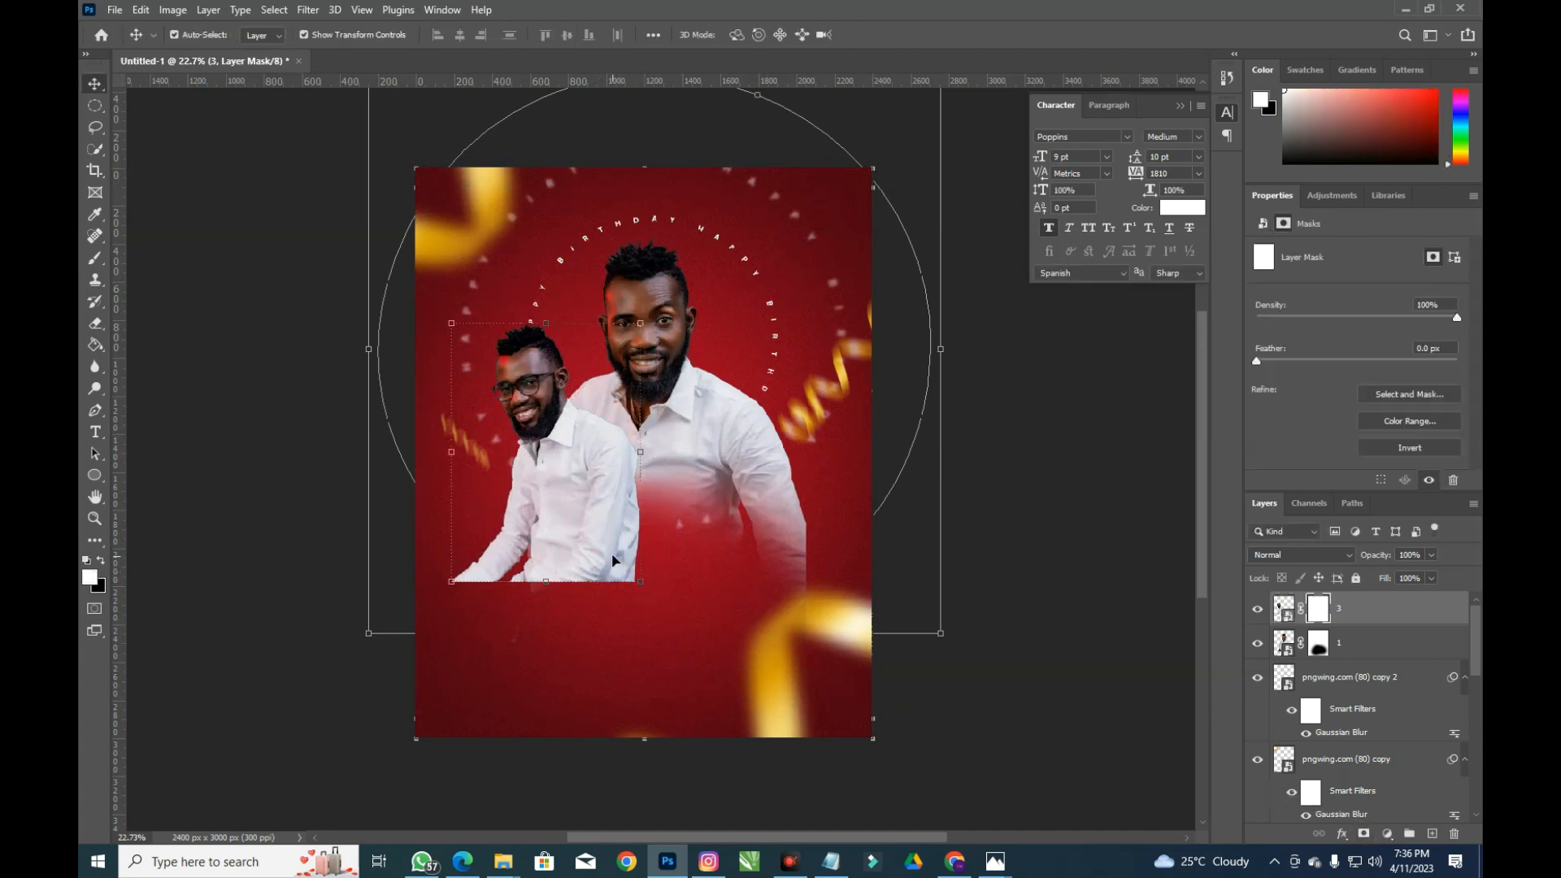
{"action": "key", "text": "b"}
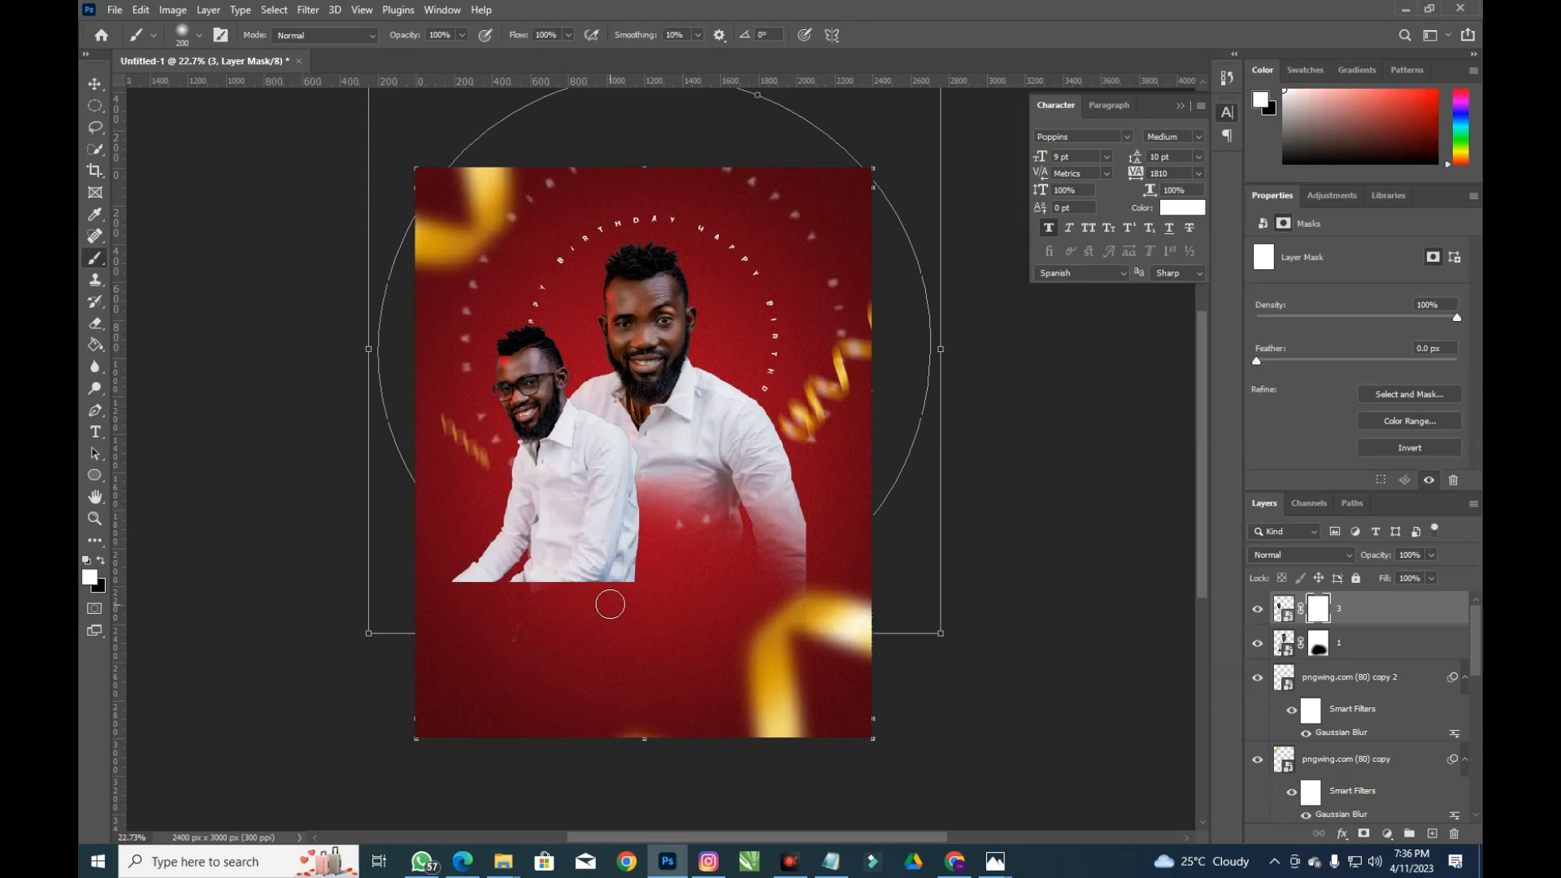
{"action": "key", "text": "bracketright"}
{"action": "key", "text": "bracketright"}
{"action": "key", "text": "bracketright"}
{"action": "key", "text": "bracketright"}
{"action": "key", "text": "bracketright"}
{"action": "key", "text": "bracketright"}
{"action": "key", "text": "bracketright"}
{"action": "key", "text": "bracketright"}
{"action": "key", "text": "bracketright"}
{"action": "key", "text": "bracketright"}
{"action": "key", "text": "bracketright"}
{"action": "key", "text": "bracketleft"}
{"action": "key", "text": "bracketleft"}
{"action": "key", "text": "bracketleft"}
{"action": "key", "text": "bracketleft"}
{"action": "key", "text": "bracketleft"}
{"action": "left_click", "coordinate": [101, 560]}
{"action": "mouse_move", "coordinate": [505, 609]}
{"action": "left_mouse_down"}
{"action": "mouse_move", "coordinate": [513, 627]}
{"action": "mouse_move", "coordinate": [651, 600]}
{"action": "mouse_move", "coordinate": [547, 621]}
{"action": "mouse_move", "coordinate": [540, 599]}
{"action": "mouse_move", "coordinate": [550, 585]}
{"action": "mouse_move", "coordinate": [618, 603]}
{"action": "left_mouse_up"}
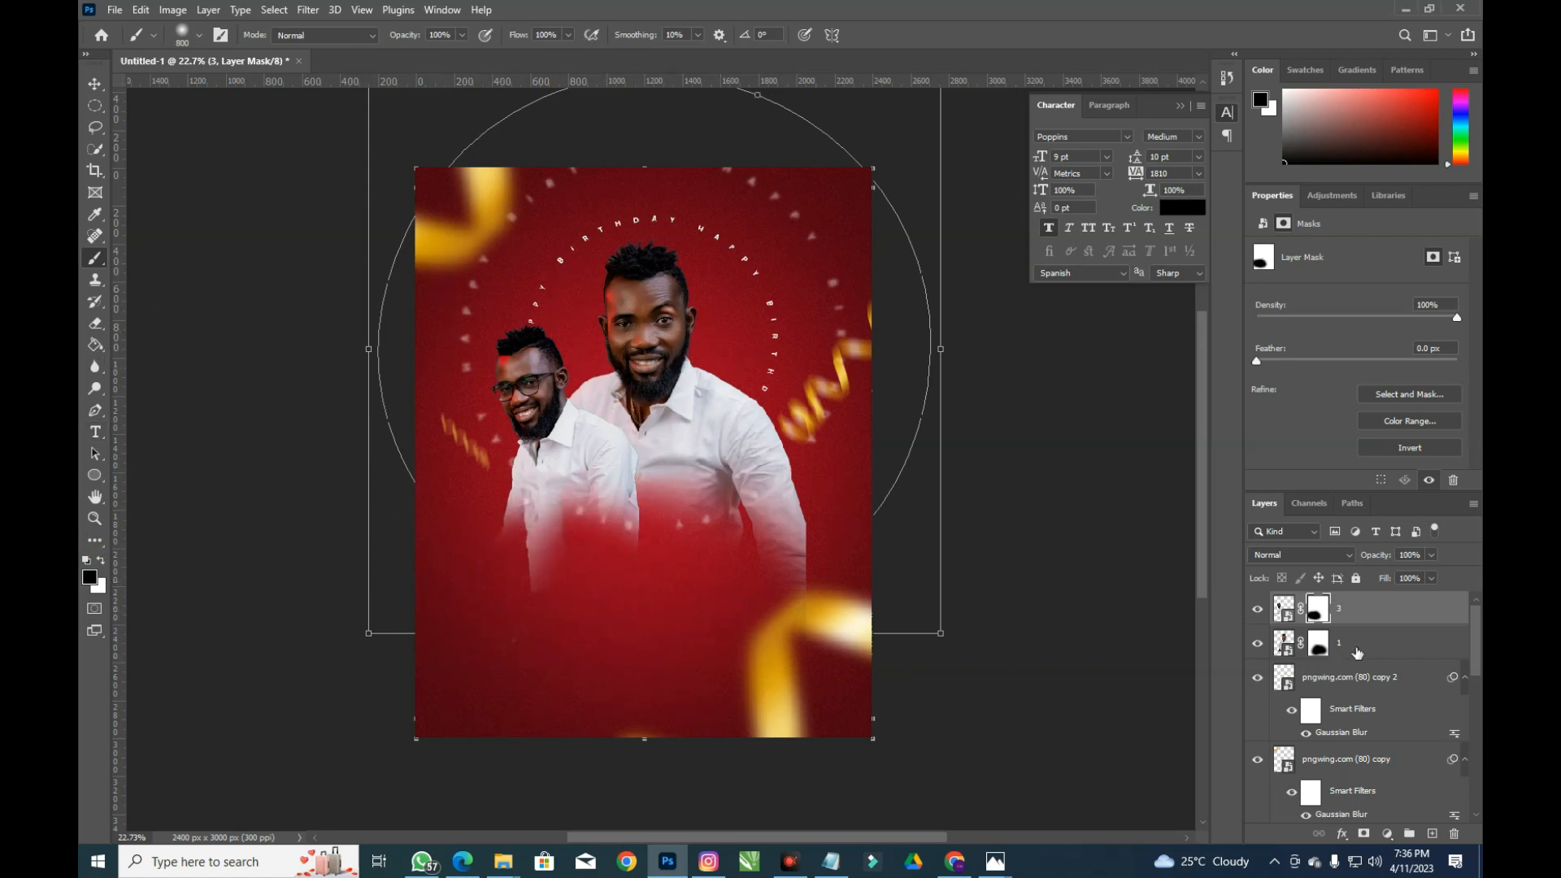
Refine layer 1's mask, hiding and restoring parts of both sleeves
{"action": "left_click", "coordinate": [1357, 650]}
{"action": "key", "text": "d"}
{"action": "left_click", "coordinate": [1317, 644]}
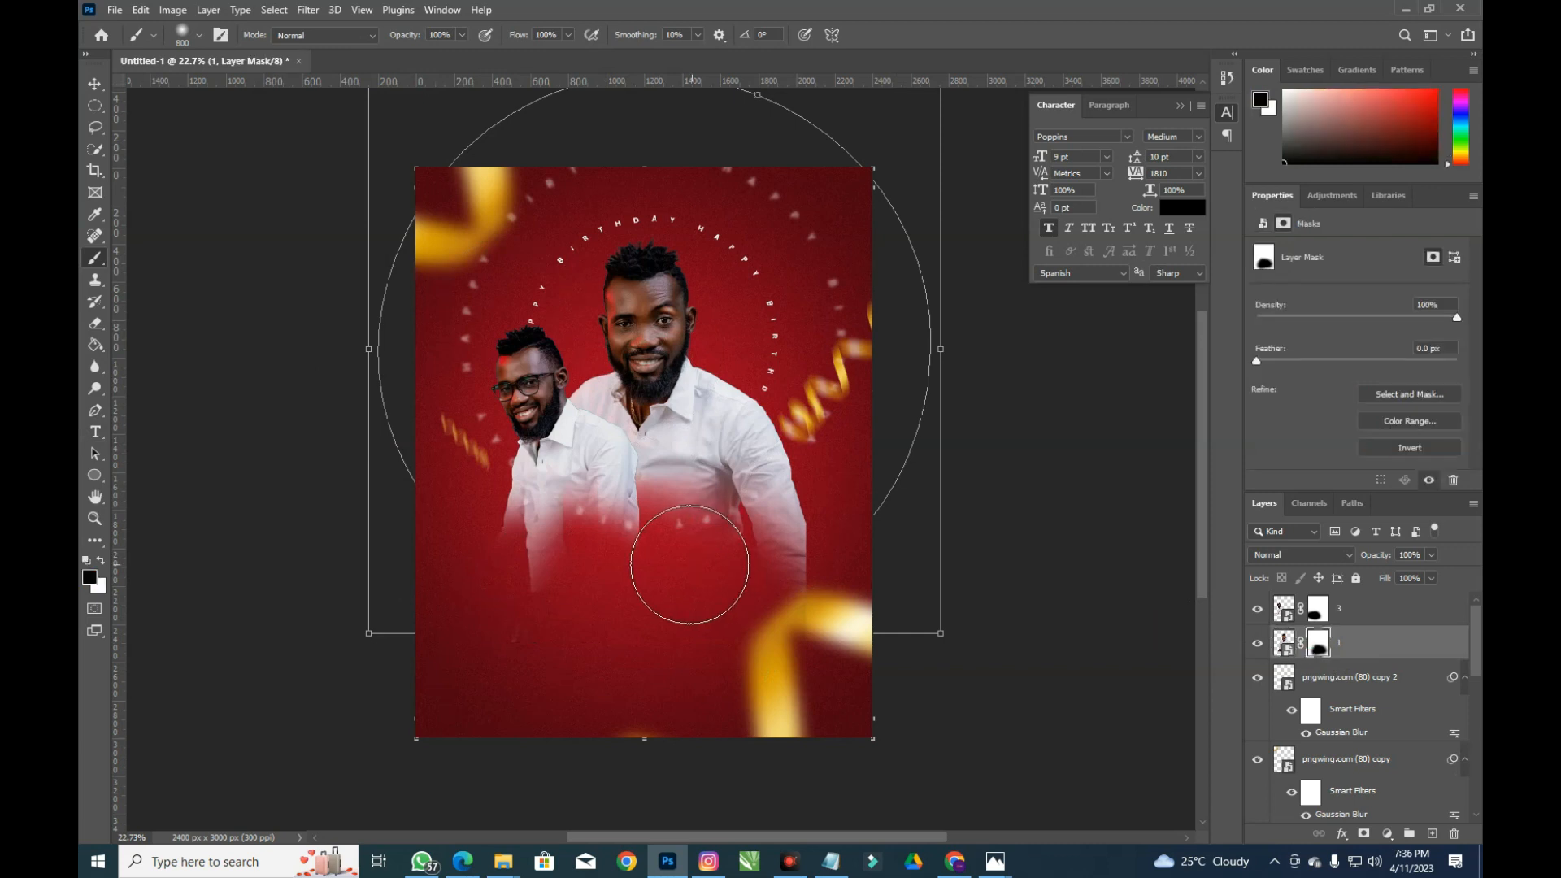
{"action": "mouse_move", "coordinate": [532, 558]}
{"action": "left_mouse_down"}
{"action": "mouse_move", "coordinate": [659, 687]}
{"action": "mouse_move", "coordinate": [779, 661]}
{"action": "mouse_move", "coordinate": [836, 549]}
{"action": "mouse_move", "coordinate": [839, 564]}
{"action": "mouse_move", "coordinate": [751, 581]}
{"action": "left_mouse_up"}
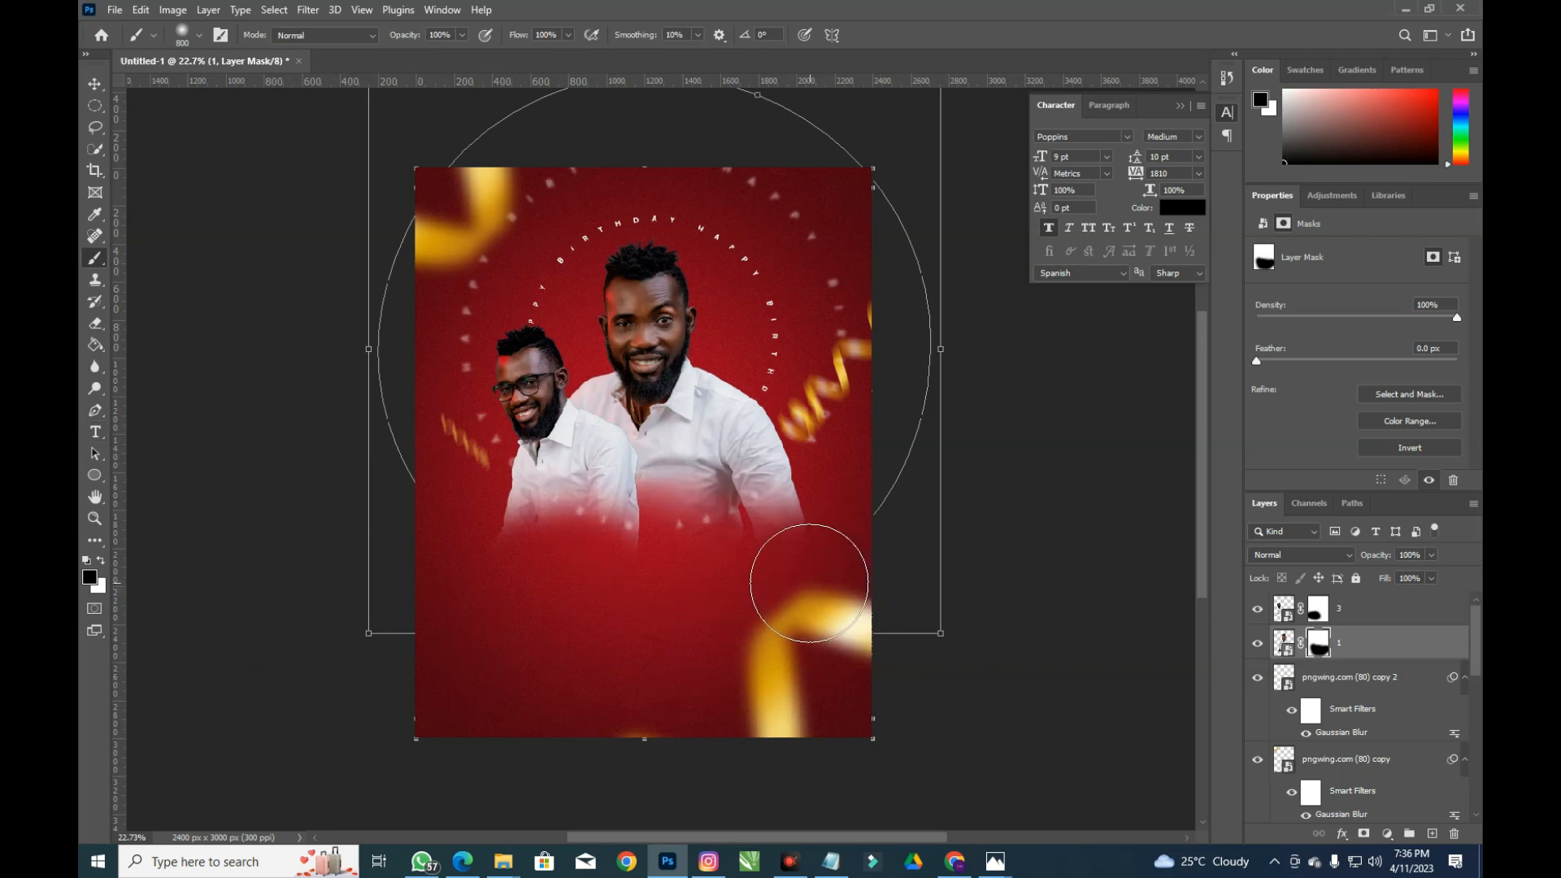
{"action": "key", "text": "x"}
{"action": "left_click_drag", "start_coordinate": [856, 548], "coordinate": [881, 593]}
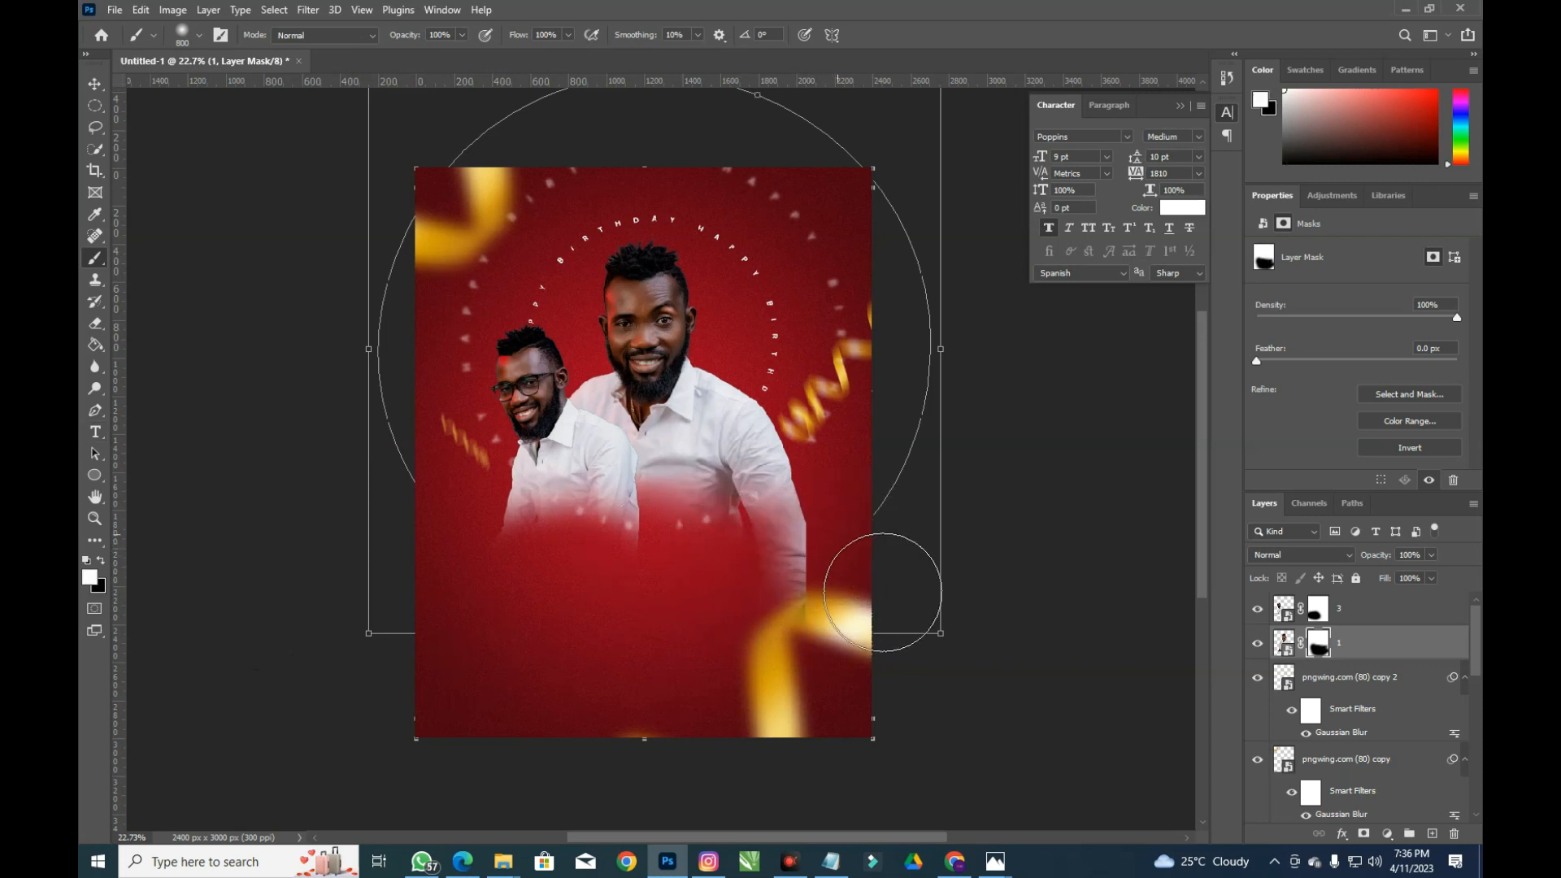
{"action": "key", "text": "x"}
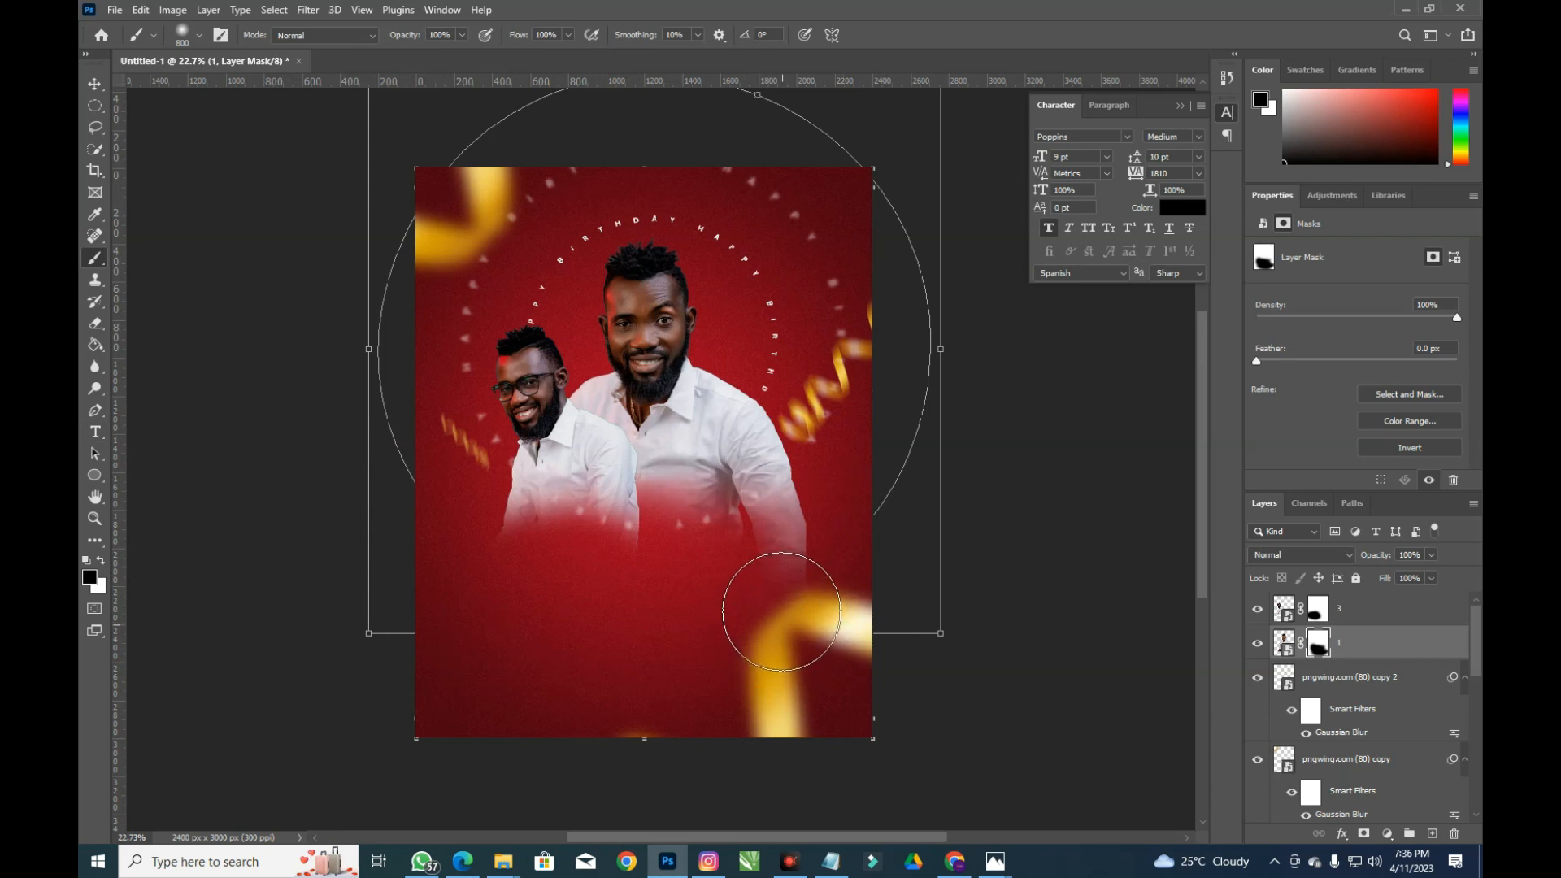
{"action": "key", "text": "x"}
{"action": "mouse_move", "coordinate": [504, 558]}
{"action": "left_mouse_down"}
{"action": "mouse_move", "coordinate": [510, 611]}
{"action": "mouse_move", "coordinate": [540, 620]}
{"action": "left_mouse_up"}
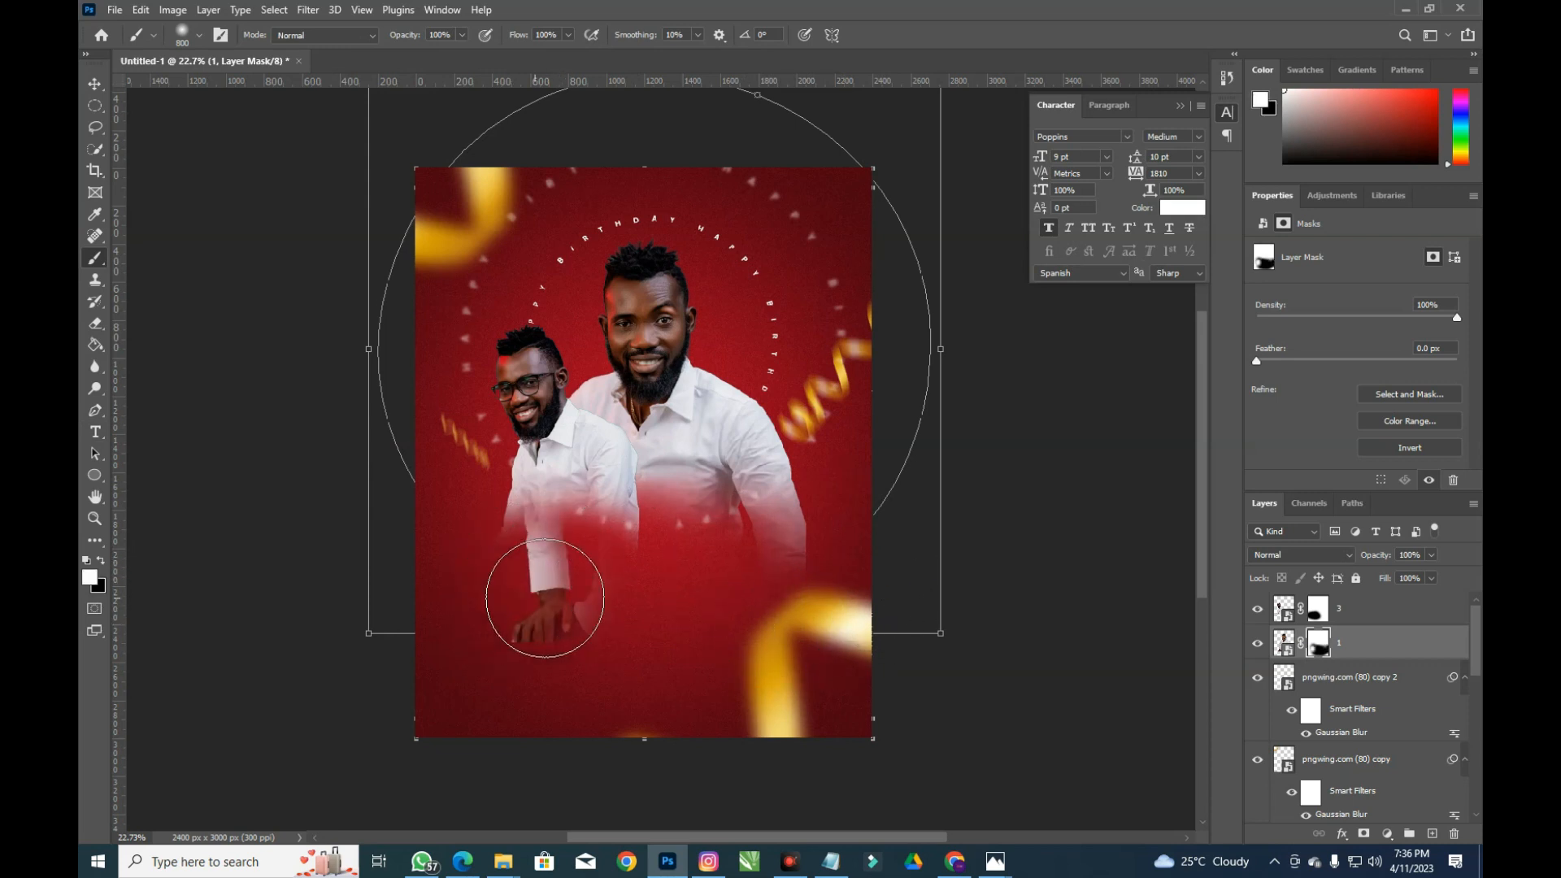
{"action": "key", "text": "x"}
{"action": "mouse_move", "coordinate": [619, 580]}
{"action": "left_mouse_down"}
{"action": "mouse_move", "coordinate": [584, 622]}
{"action": "mouse_move", "coordinate": [600, 539]}
{"action": "mouse_move", "coordinate": [557, 608]}
{"action": "mouse_move", "coordinate": [560, 582]}
{"action": "mouse_move", "coordinate": [534, 609]}
{"action": "left_mouse_up"}
Refine the black fade along the bottom of layer 3's mask
{"action": "key", "text": "x"}
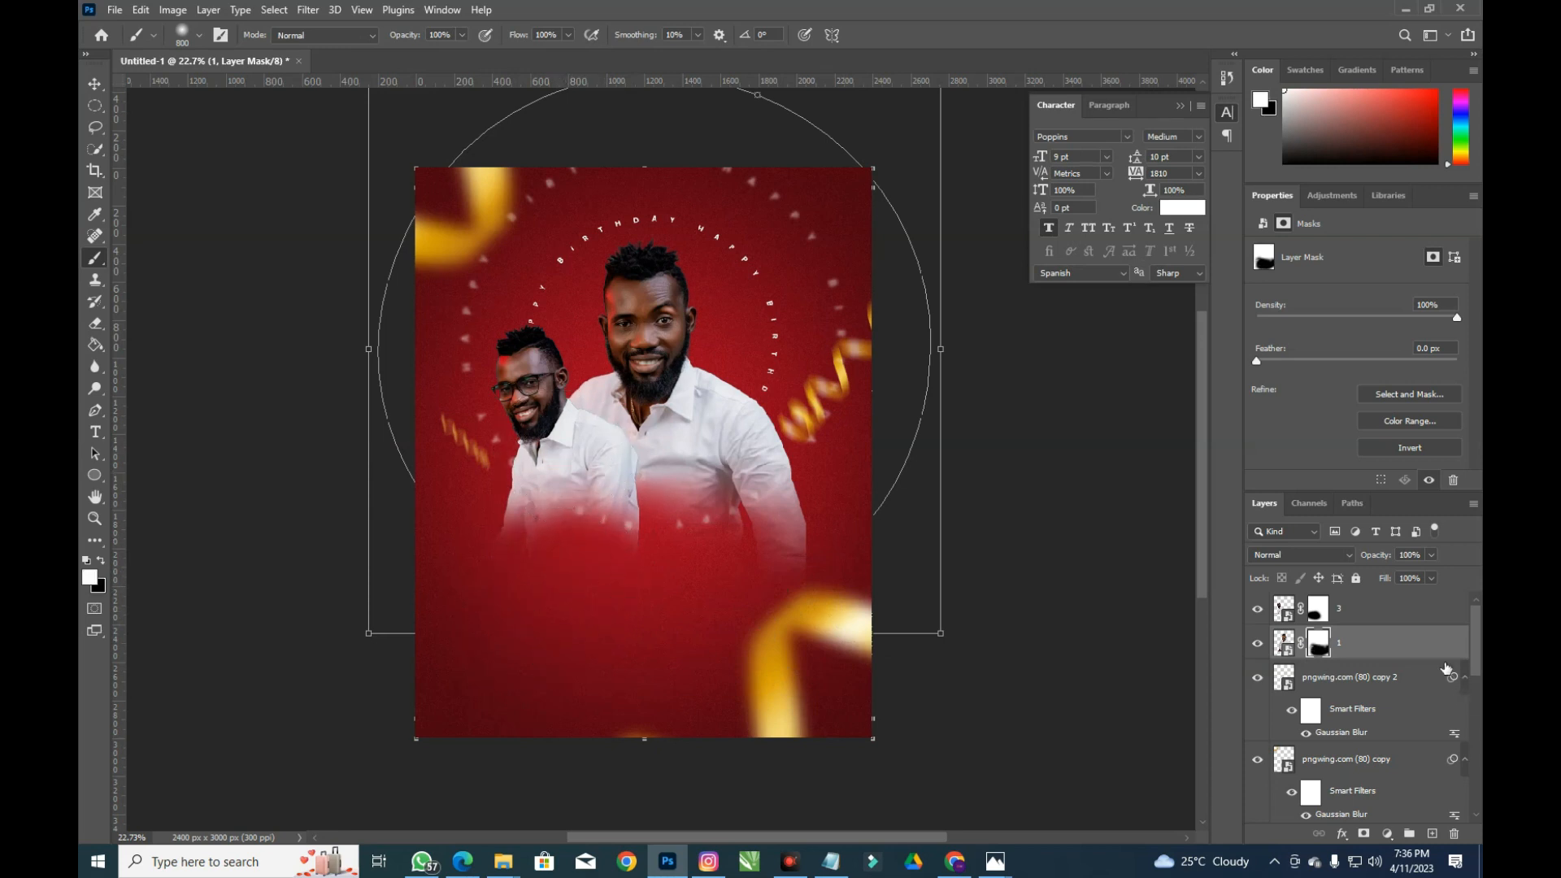
{"action": "left_click", "coordinate": [1318, 609]}
{"action": "key", "text": "x"}
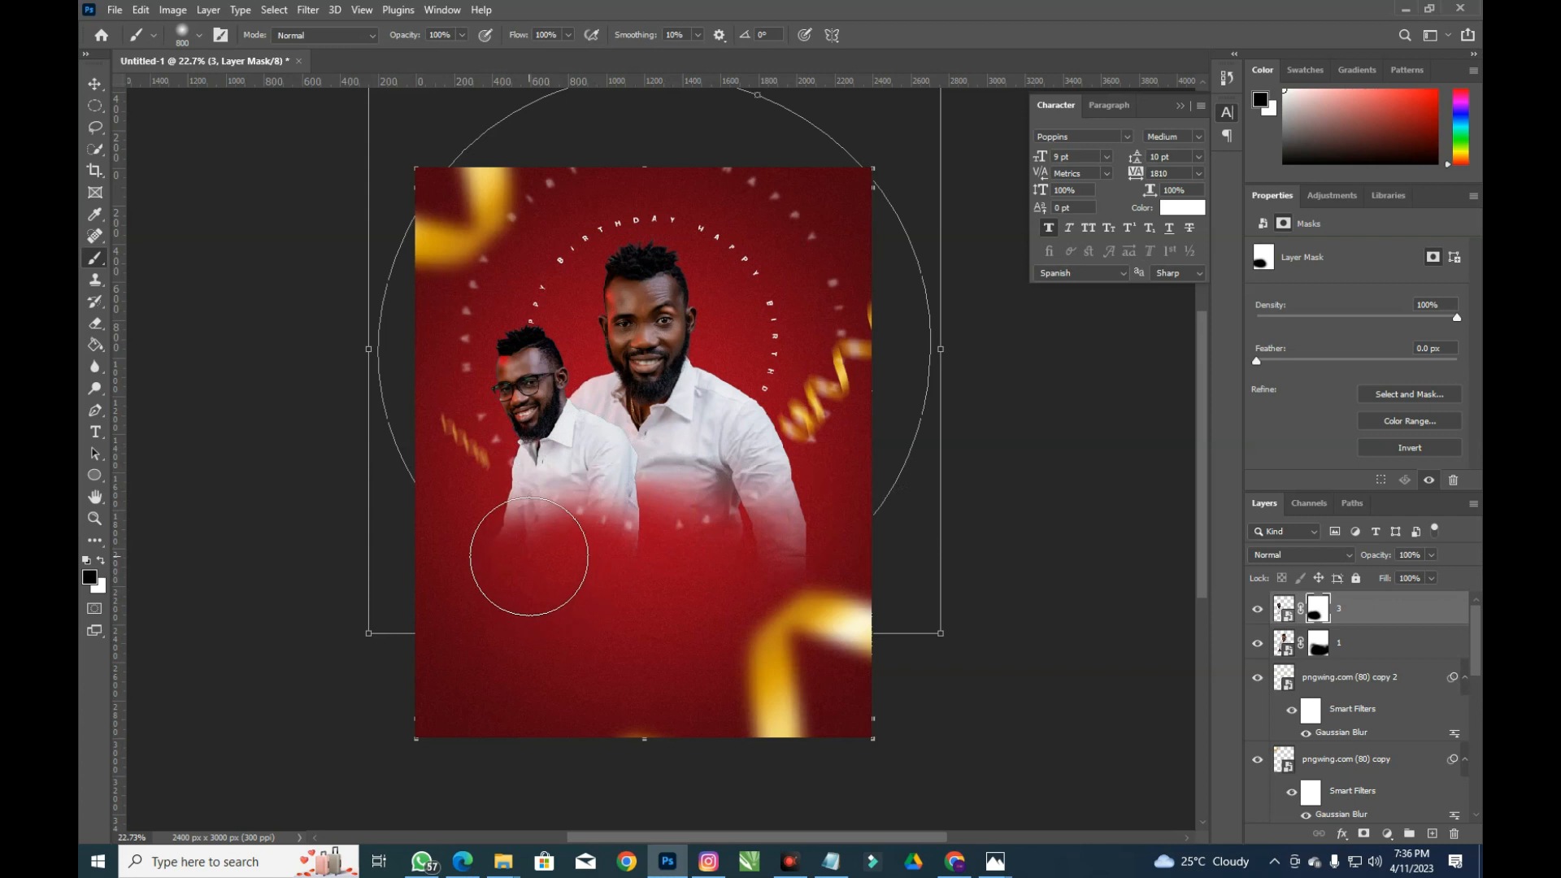
{"action": "mouse_move", "coordinate": [524, 556]}
{"action": "left_mouse_down"}
{"action": "mouse_move", "coordinate": [610, 529]}
{"action": "mouse_move", "coordinate": [615, 572]}
{"action": "mouse_move", "coordinate": [470, 599]}
{"action": "mouse_move", "coordinate": [432, 558]}
{"action": "mouse_move", "coordinate": [685, 592]}
{"action": "left_mouse_up"}
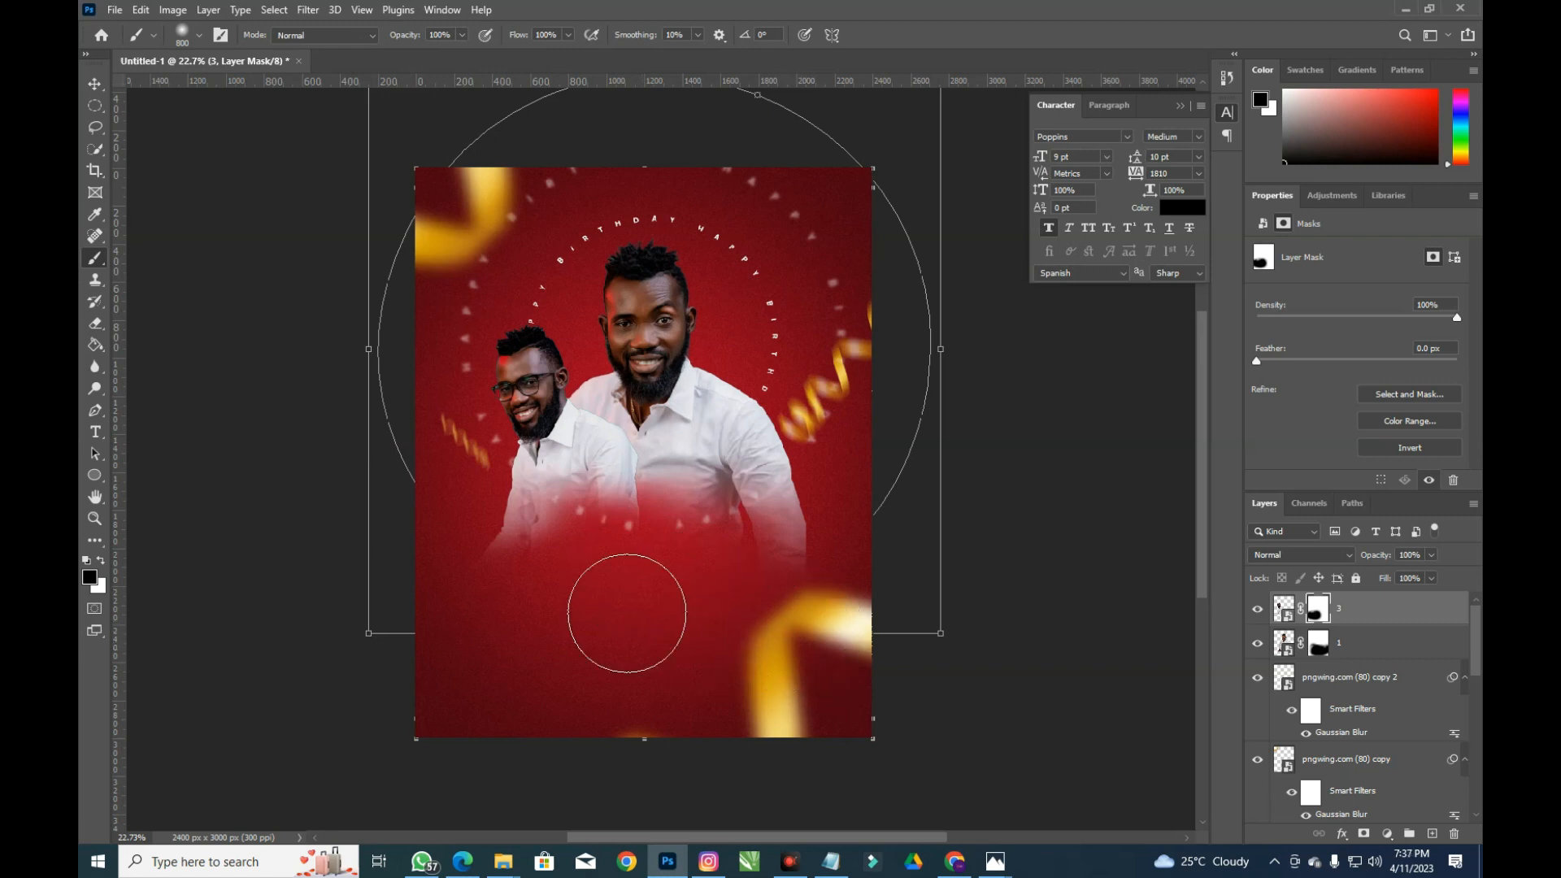
{"action": "left_click", "coordinate": [95, 83]}
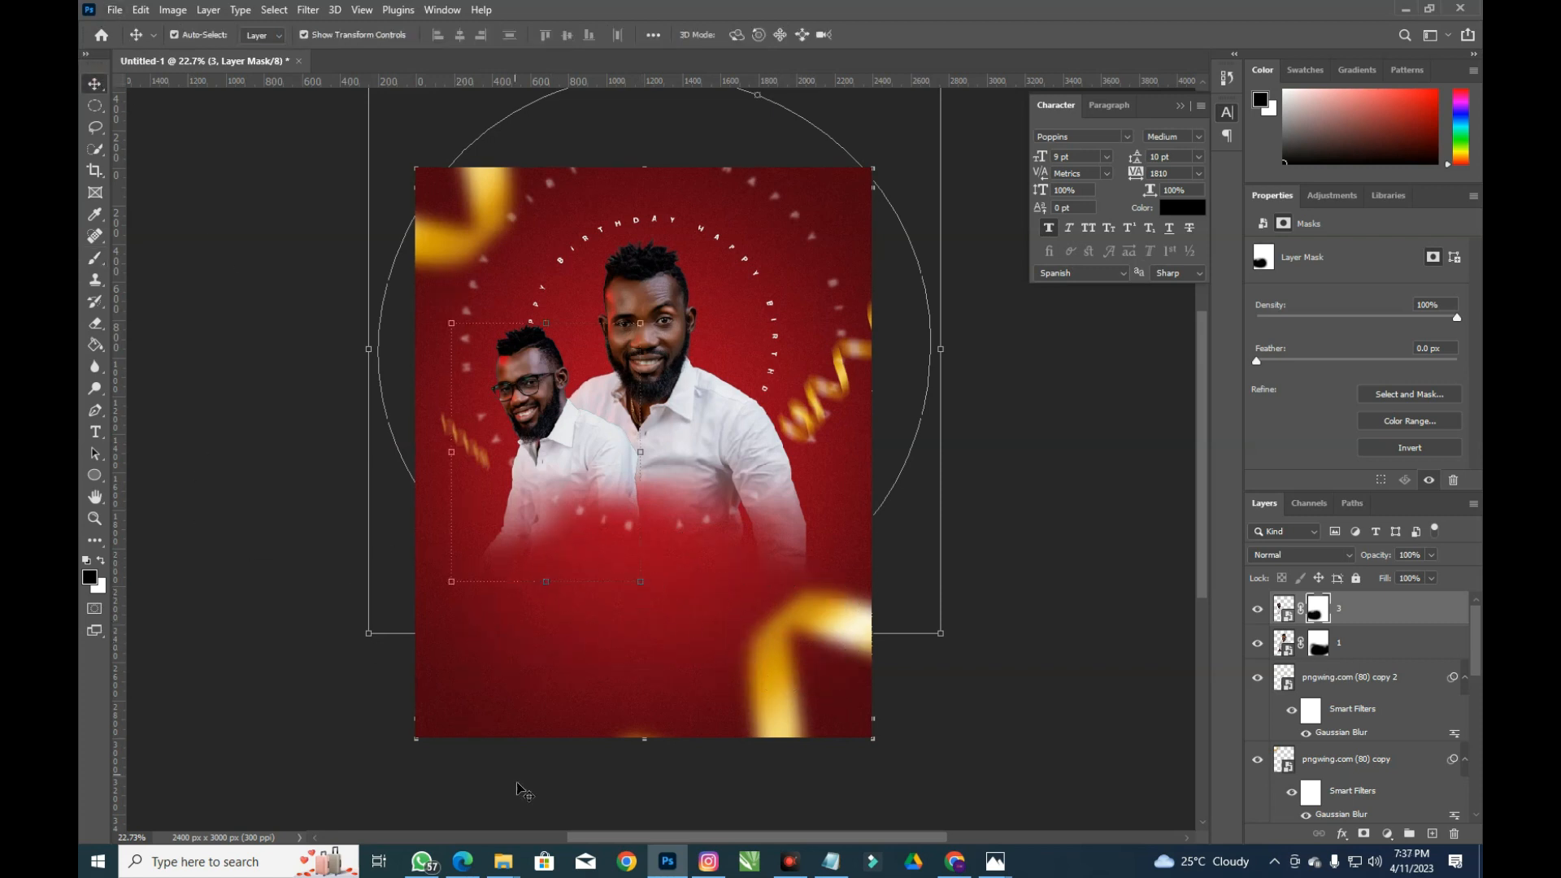
Place couple photo 2 on the flyer, scaled down to 30.50%
{"action": "mouse_move", "coordinate": [503, 862]}
{"action": "left_click", "coordinate": [383, 793]}
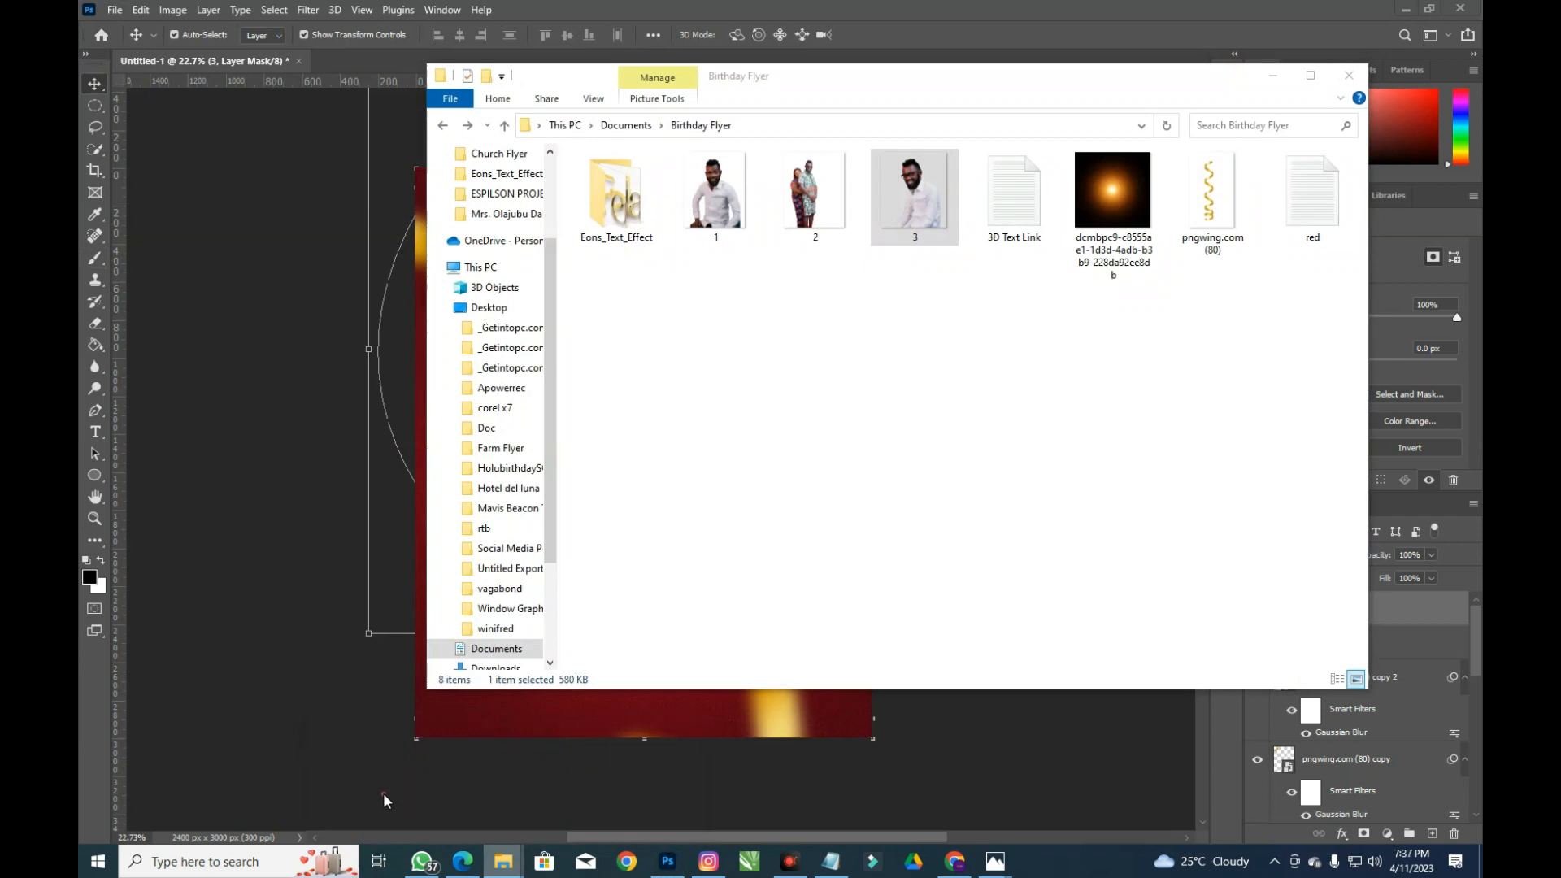
{"action": "left_click_drag", "start_coordinate": [820, 228], "coordinate": [317, 581]}
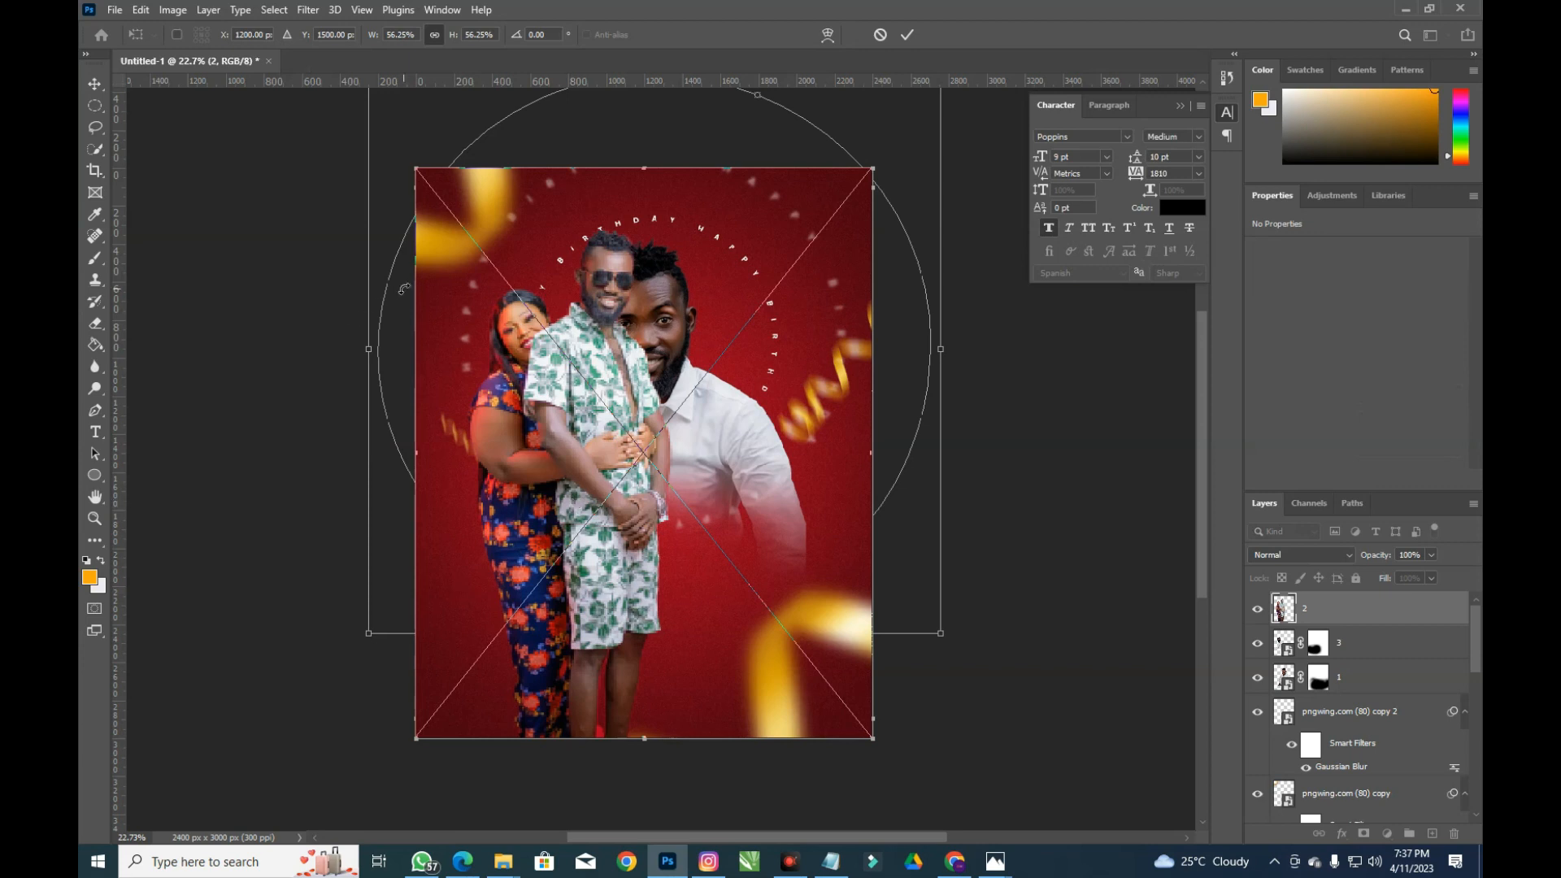
{"action": "left_click_drag", "start_coordinate": [433, 152], "coordinate": [588, 317]}
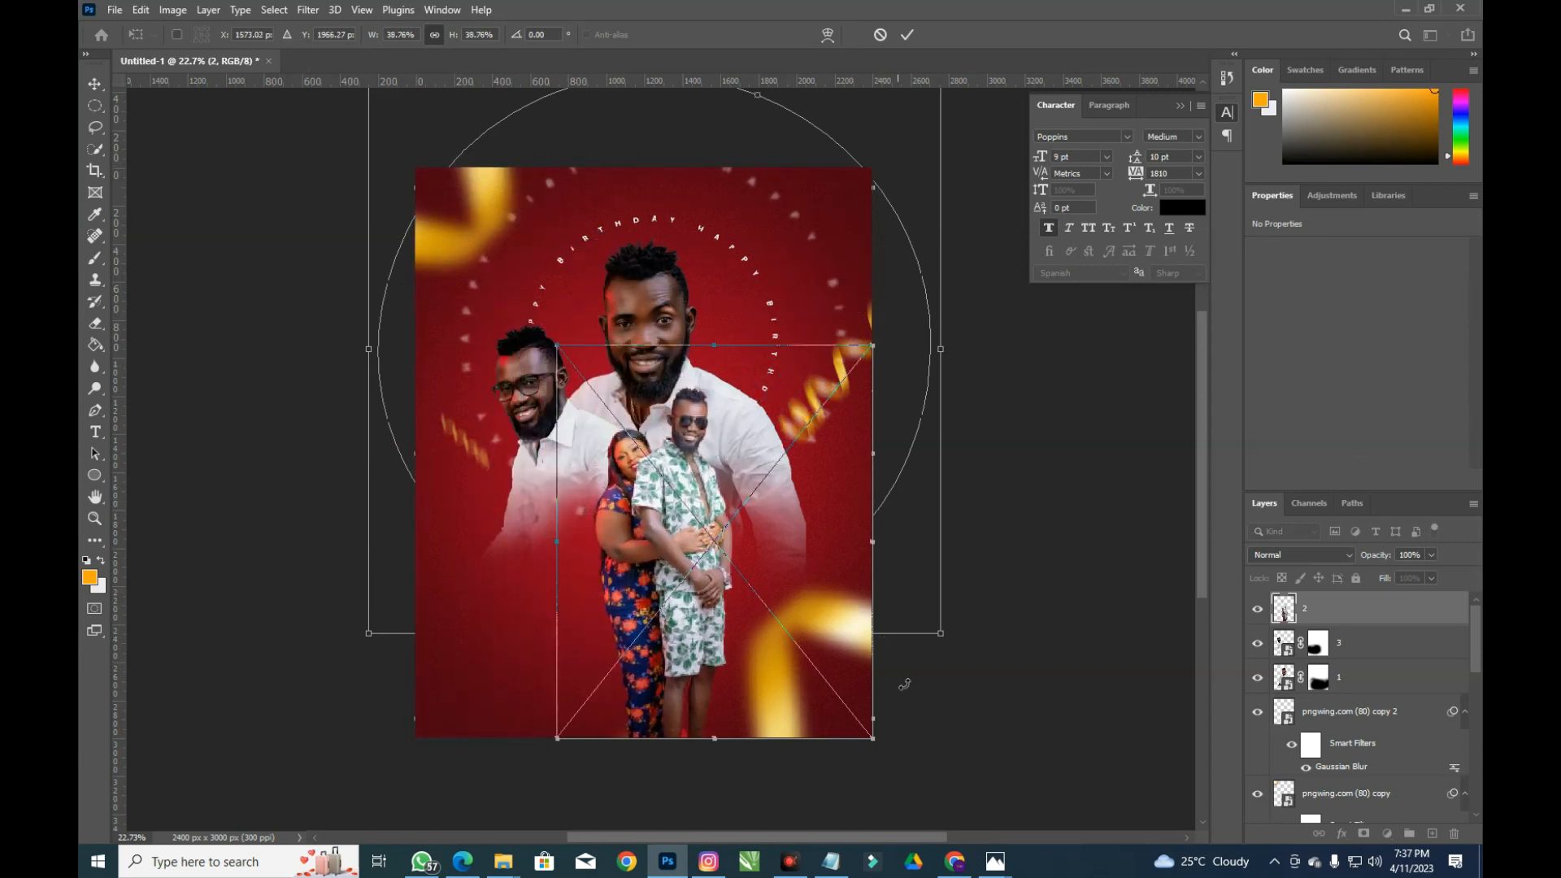
{"action": "left_click_drag", "start_coordinate": [871, 735], "coordinate": [773, 647]}
{"action": "key", "text": "Return"}
Move couple layer 2 down to the bottom centre, in front of the portraits
{"action": "left_click", "coordinate": [773, 646]}
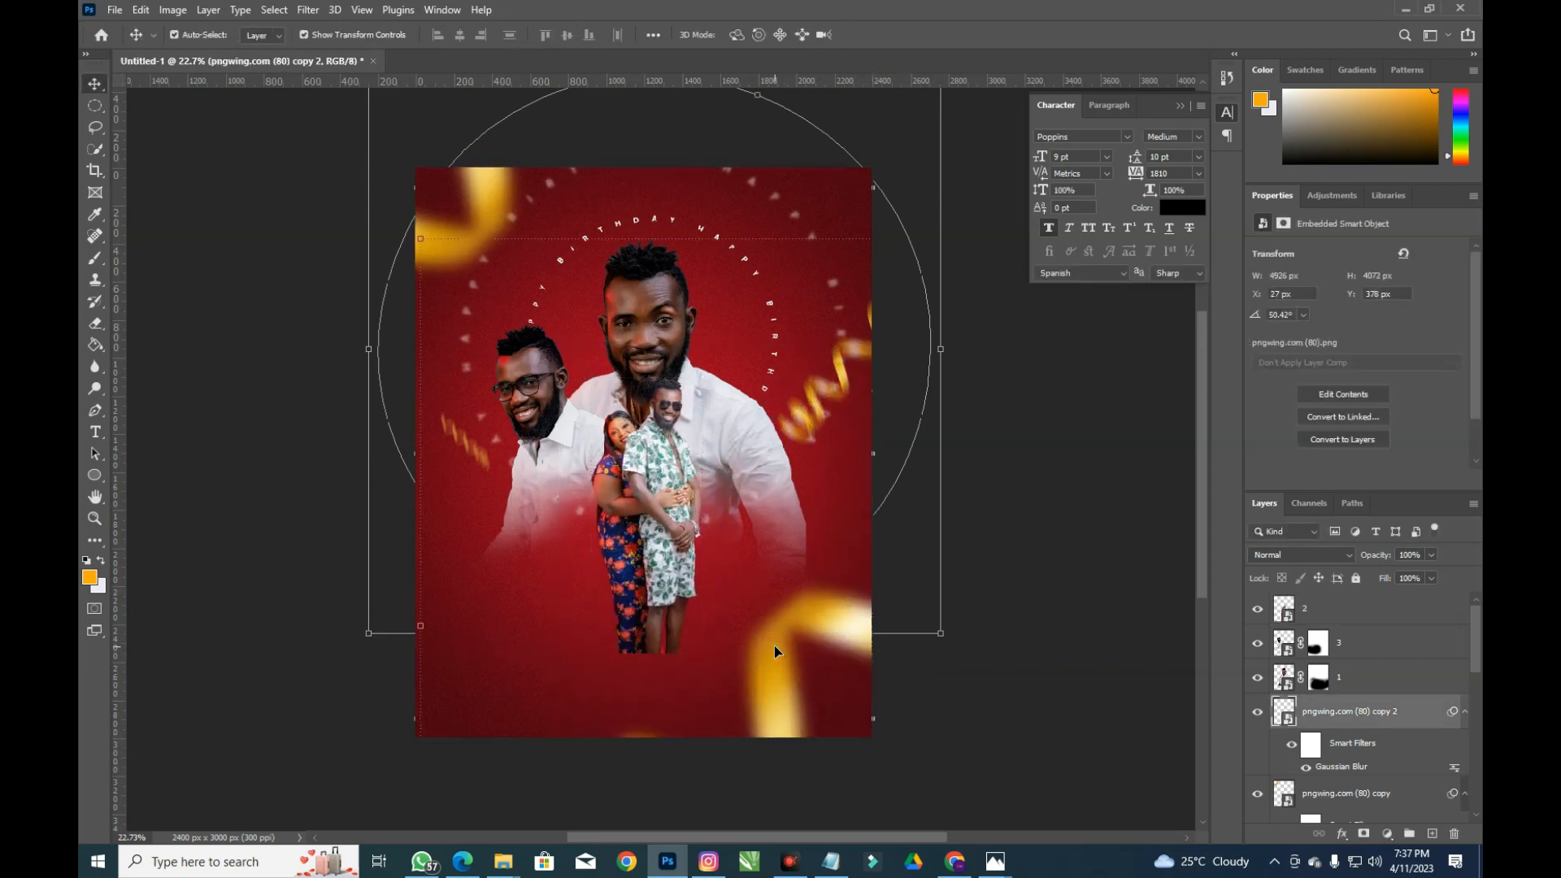
{"action": "left_click", "coordinate": [657, 439]}
{"action": "left_click_drag", "start_coordinate": [667, 467], "coordinate": [654, 515]}
{"action": "key", "text": "ctrl+t"}
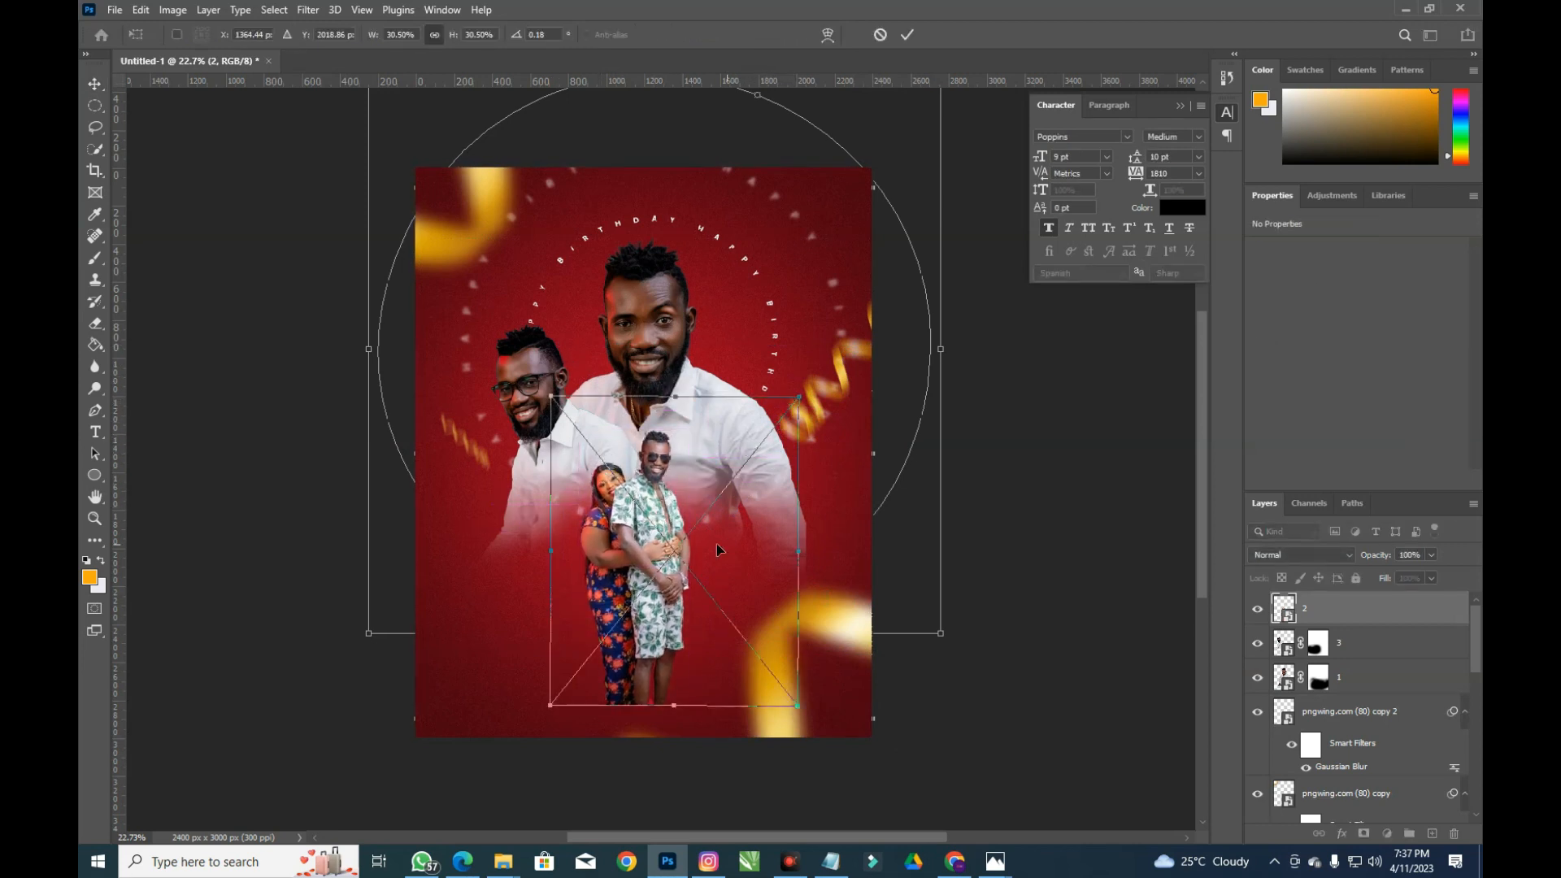
{"action": "left_click", "coordinate": [306, 10]}
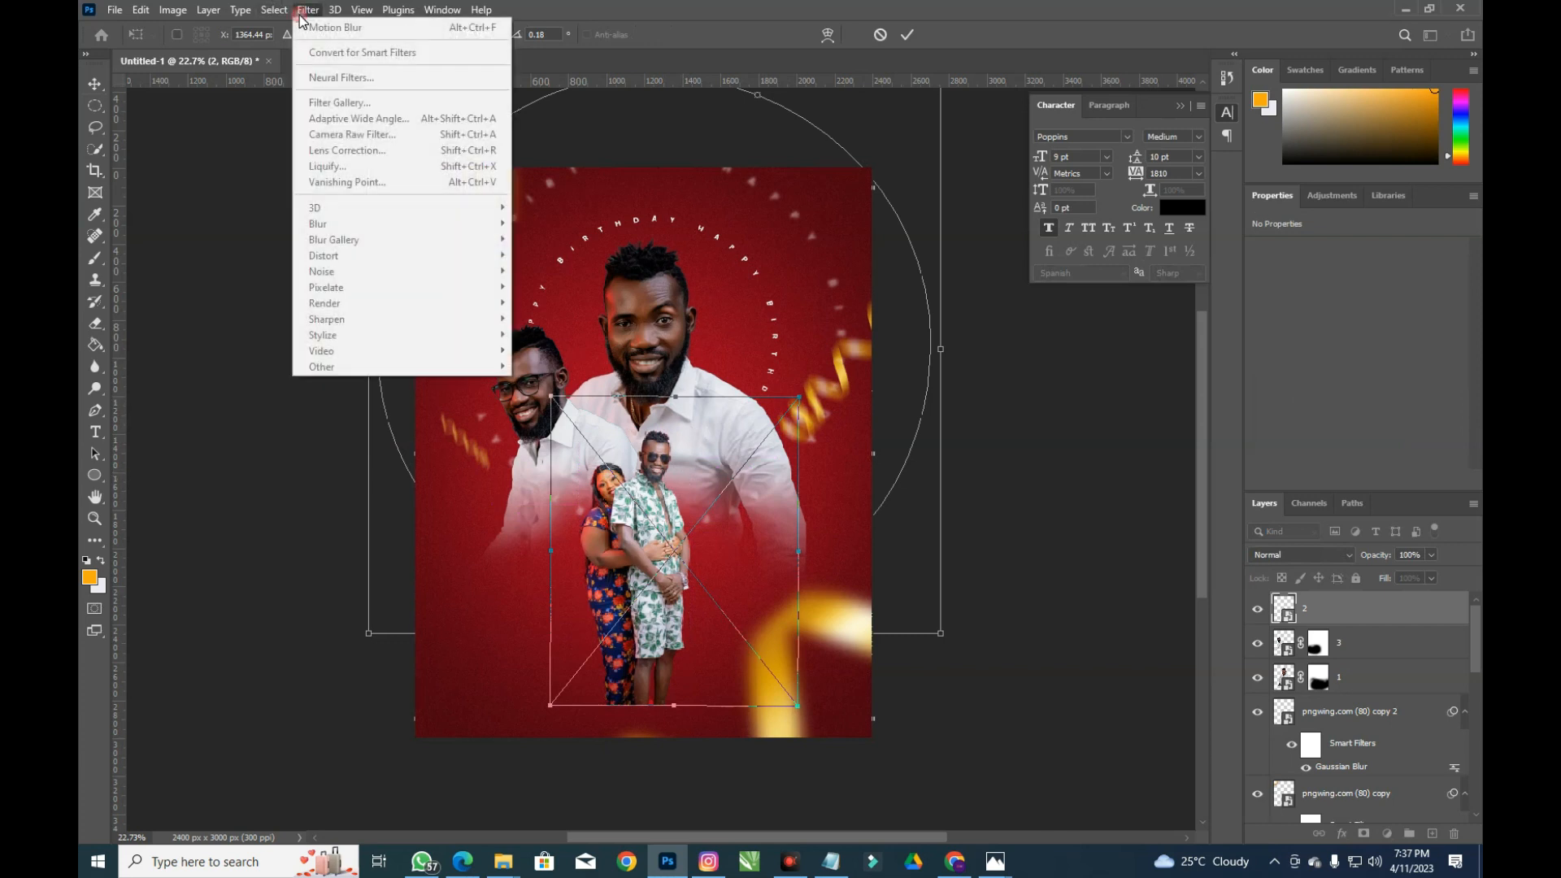
{"action": "key", "text": "Escape"}
{"action": "key", "text": "Return"}
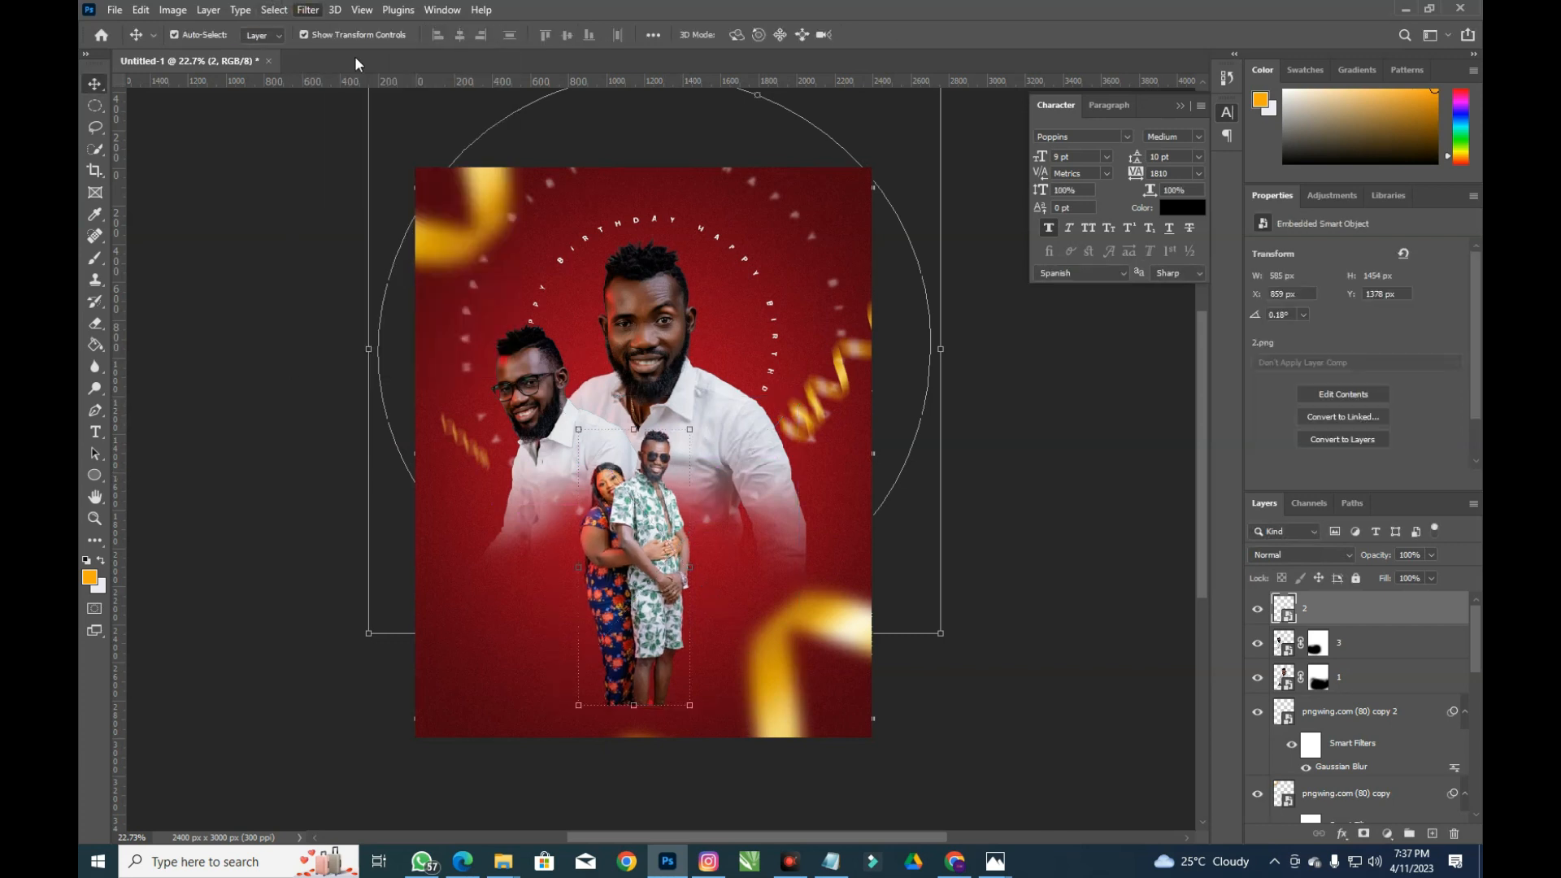
{"action": "left_click", "coordinate": [308, 10]}
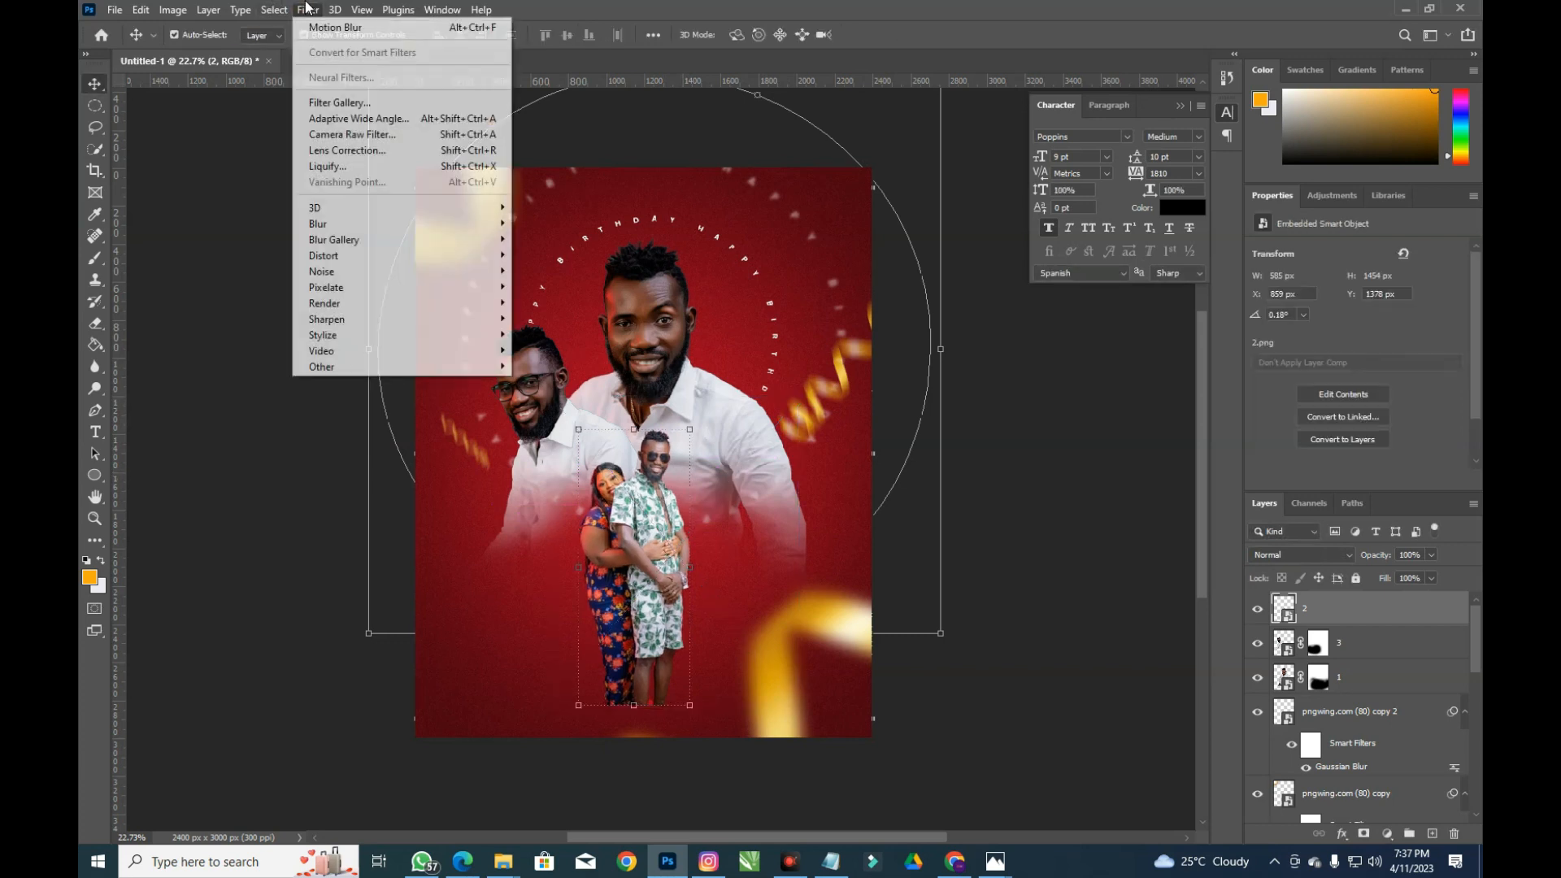
Open Camera Raw on the couple photo and fit the whole image in the preview
{"action": "left_click", "coordinate": [387, 135]}
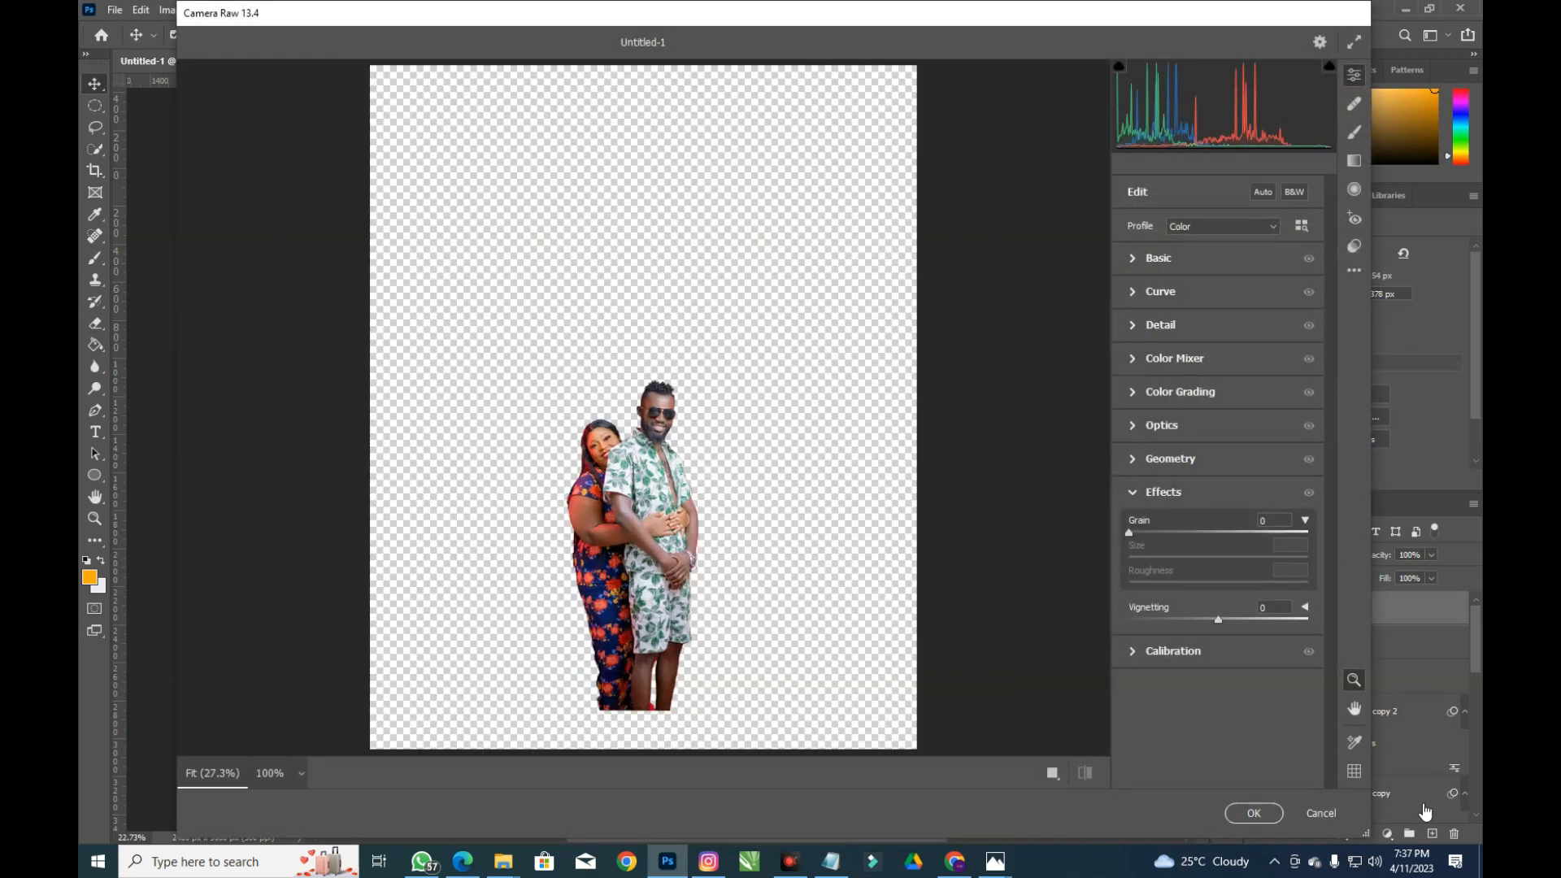
{"action": "left_click", "coordinate": [858, 449]}
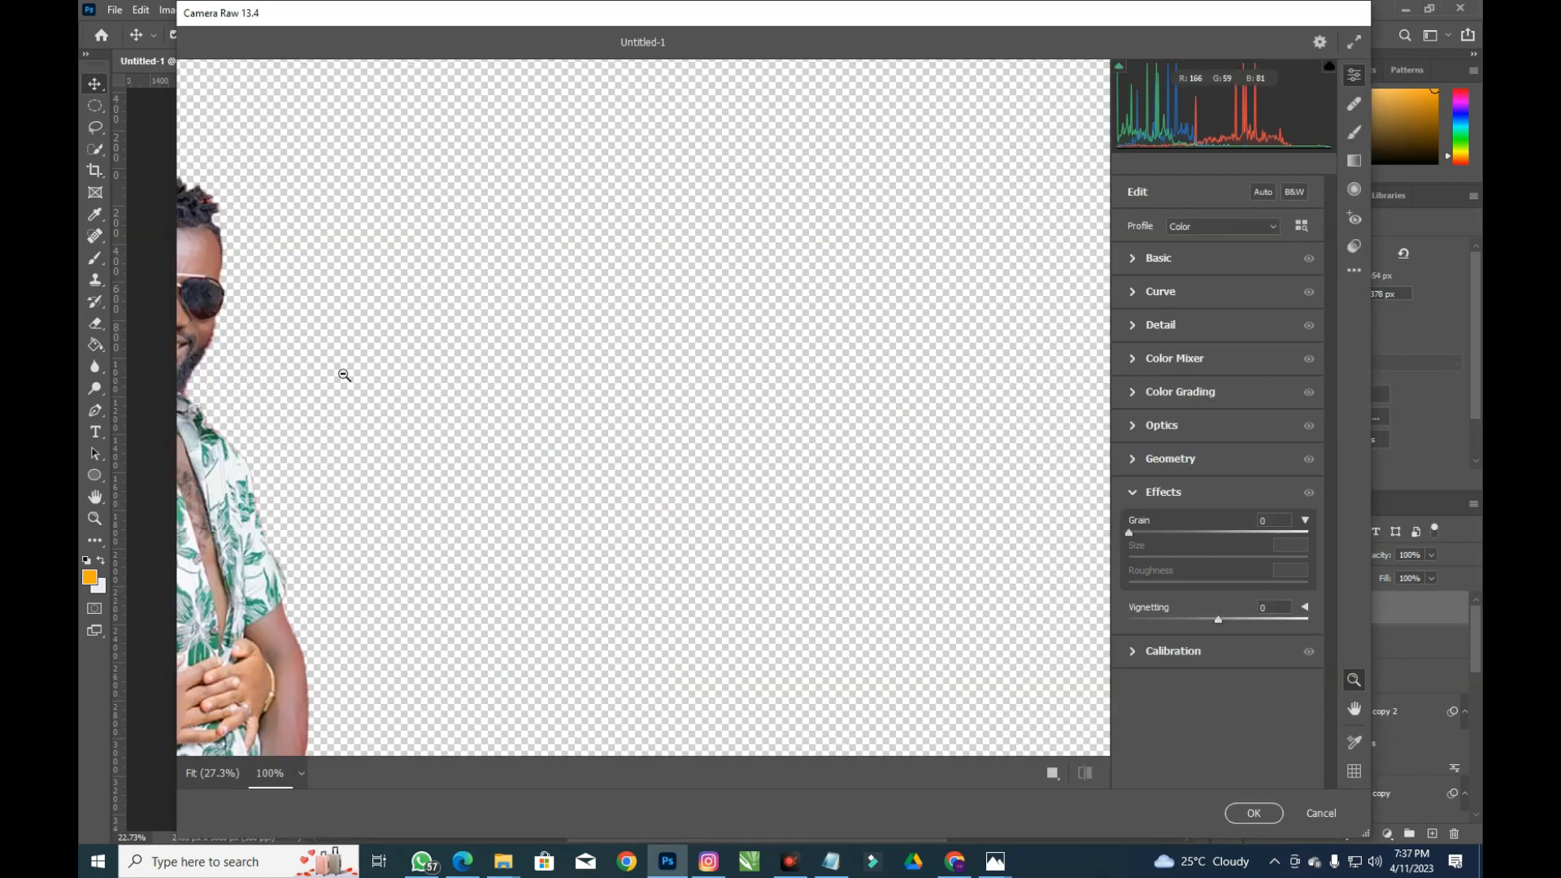
{"action": "left_click_drag", "start_coordinate": [345, 369], "coordinate": [940, 411]}
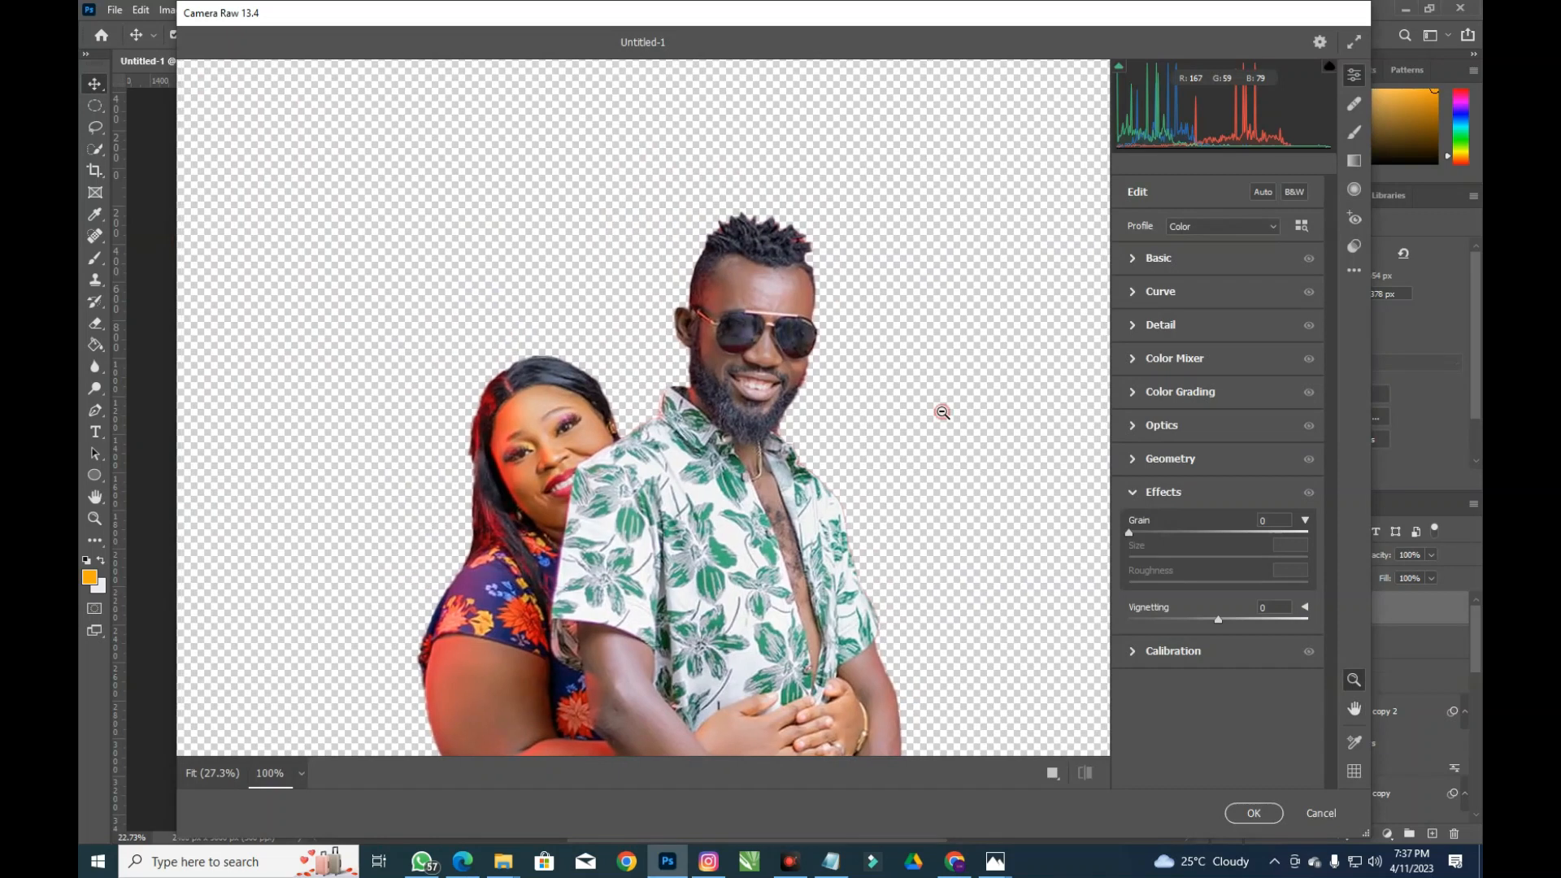
{"action": "right_click", "coordinate": [898, 323]}
{"action": "left_click", "coordinate": [959, 329]}
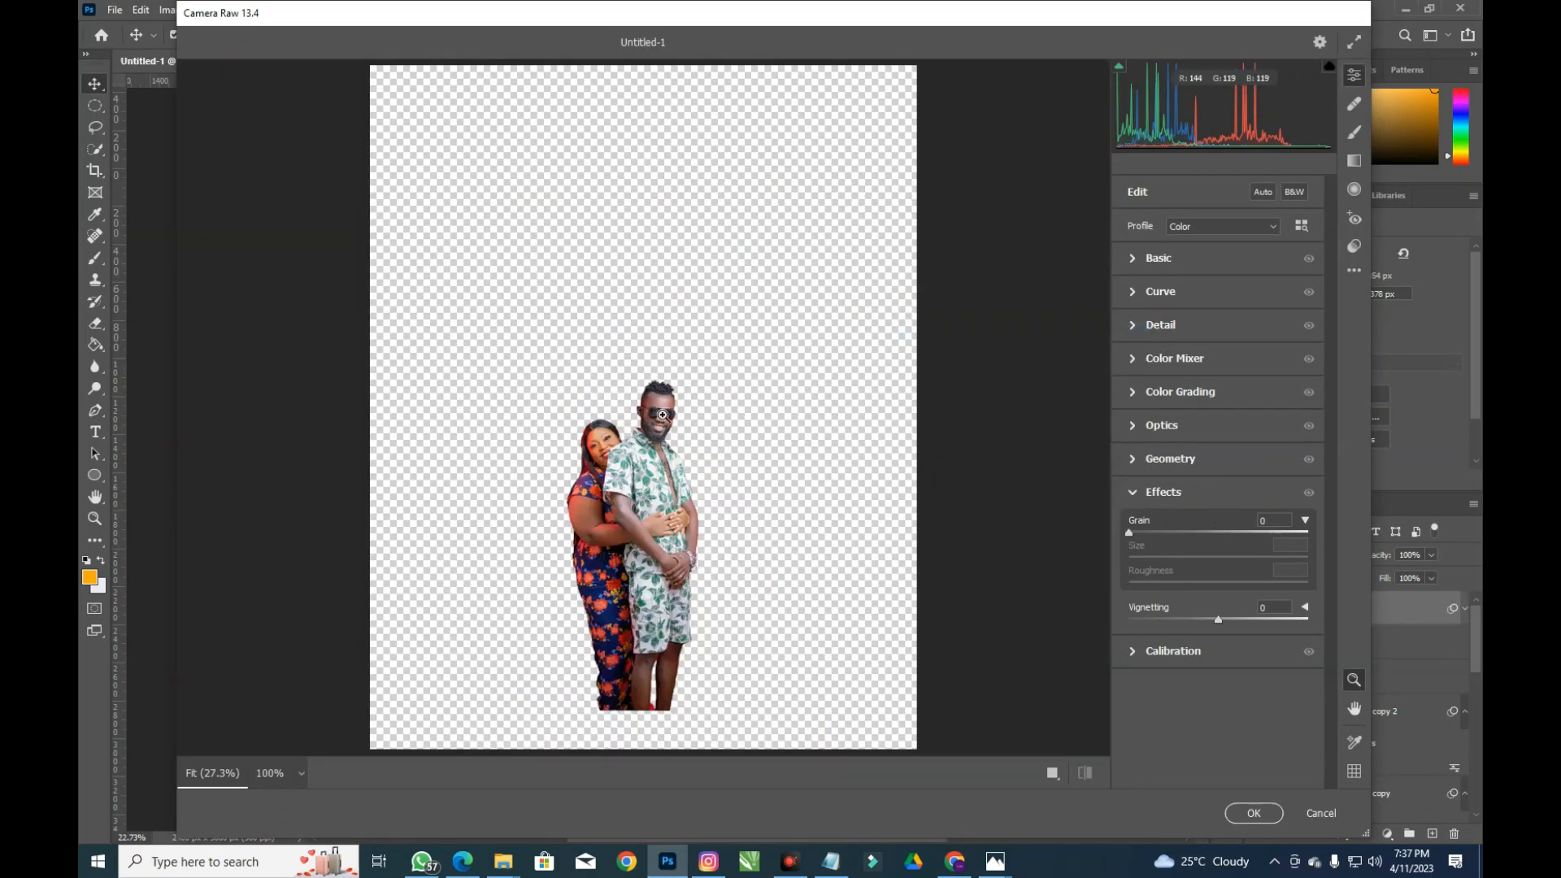
Set contrast +19, highlights -19, texture +9 and vibrance +6, then apply the filter
{"action": "left_click", "coordinate": [1188, 255]}
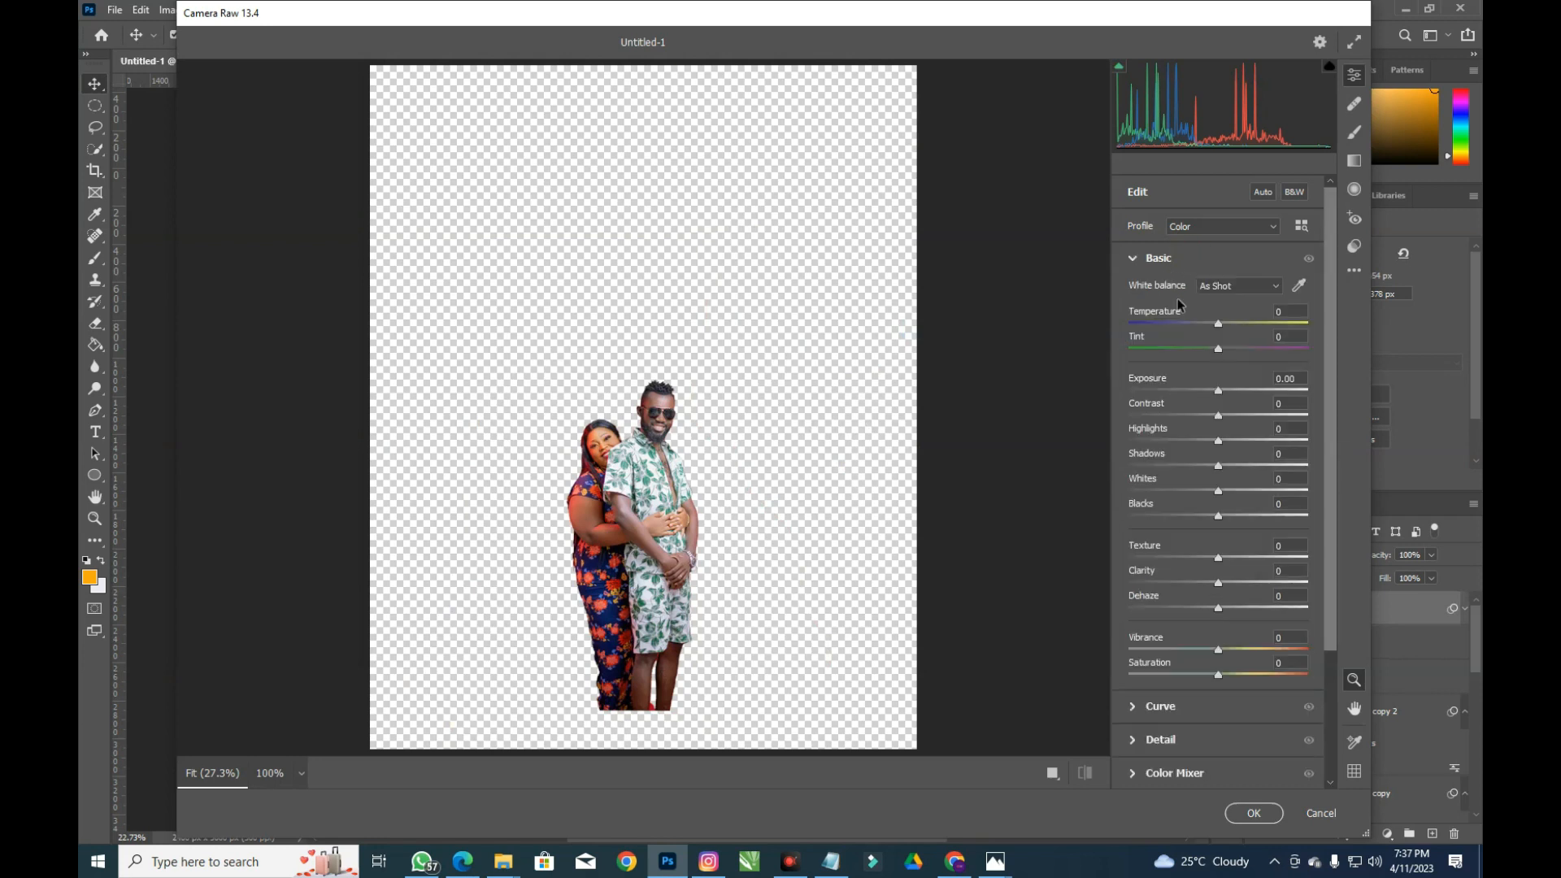
{"action": "left_click_drag", "start_coordinate": [1219, 415], "coordinate": [1233, 415]}
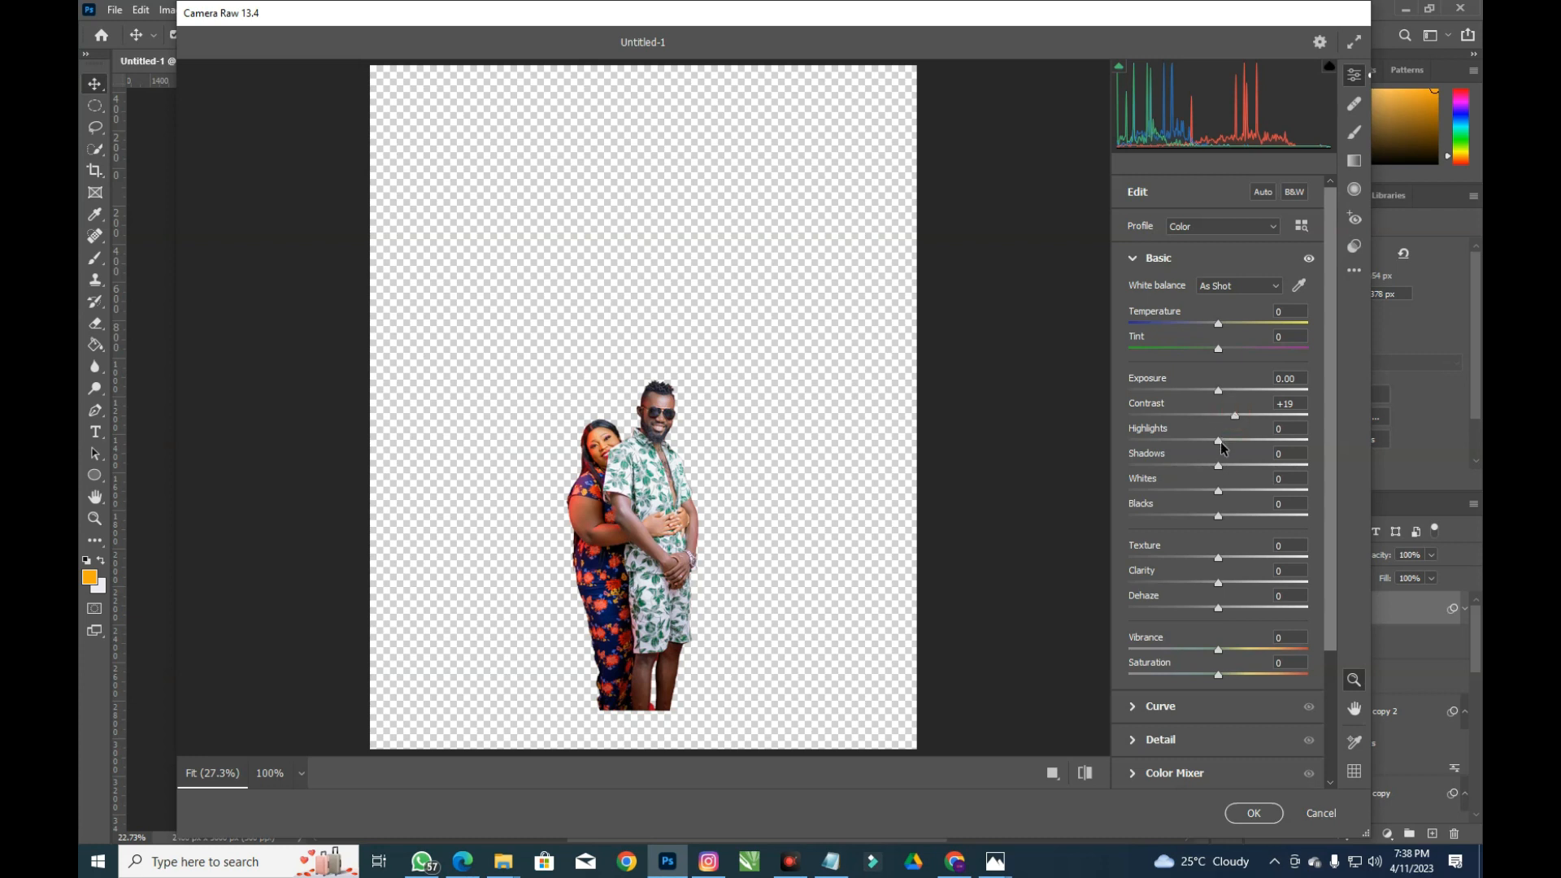
{"action": "left_click_drag", "start_coordinate": [1220, 443], "coordinate": [1194, 525]}
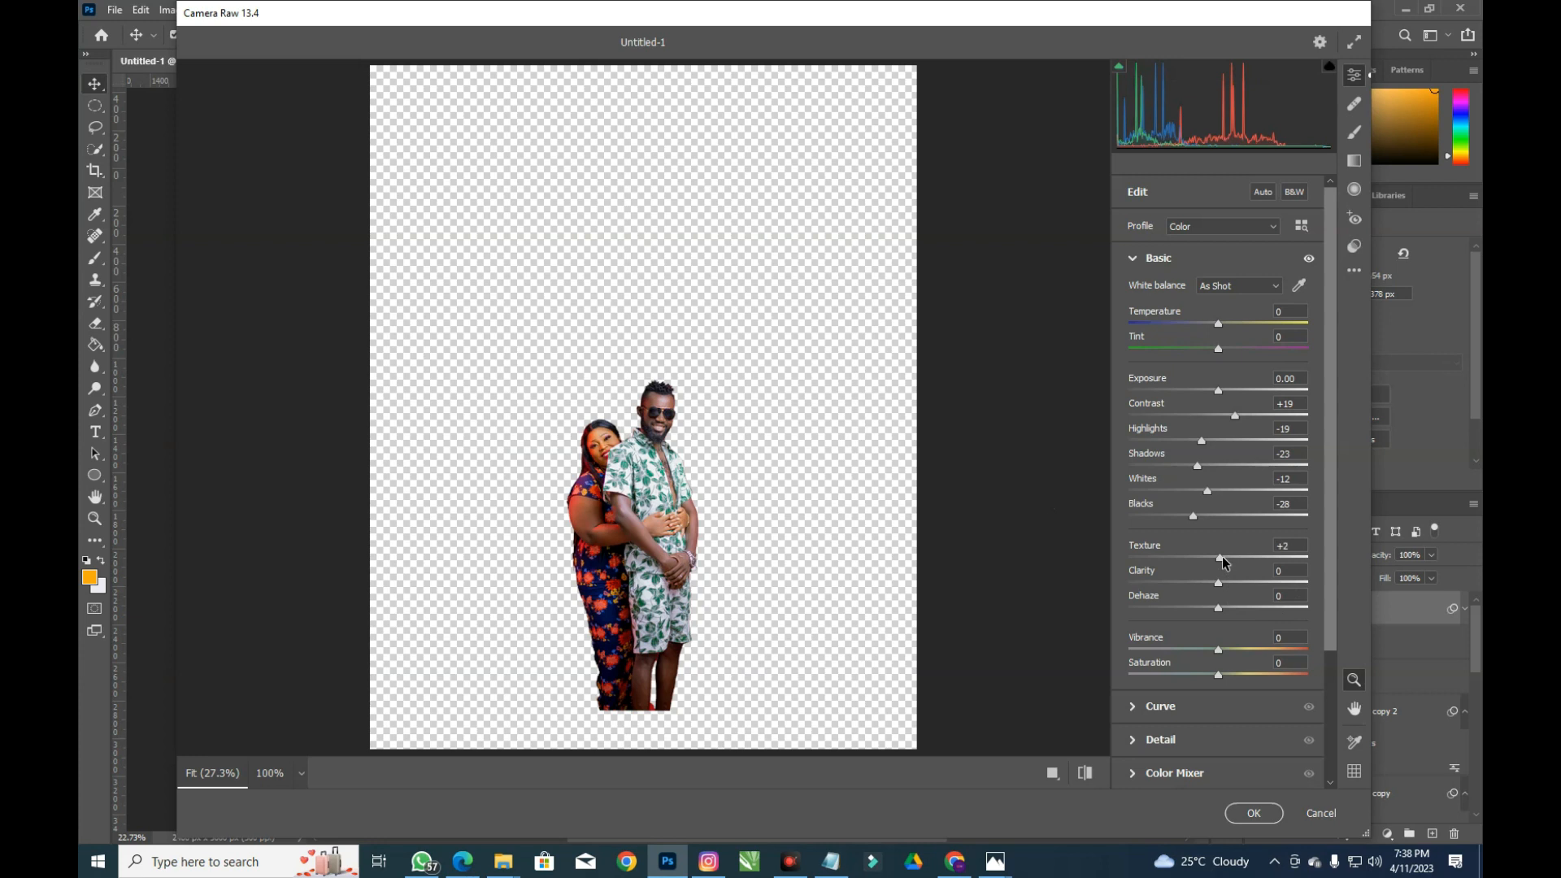
{"action": "left_click_drag", "start_coordinate": [1222, 558], "coordinate": [1221, 583]}
{"action": "left_click_drag", "start_coordinate": [1219, 650], "coordinate": [1222, 650]}
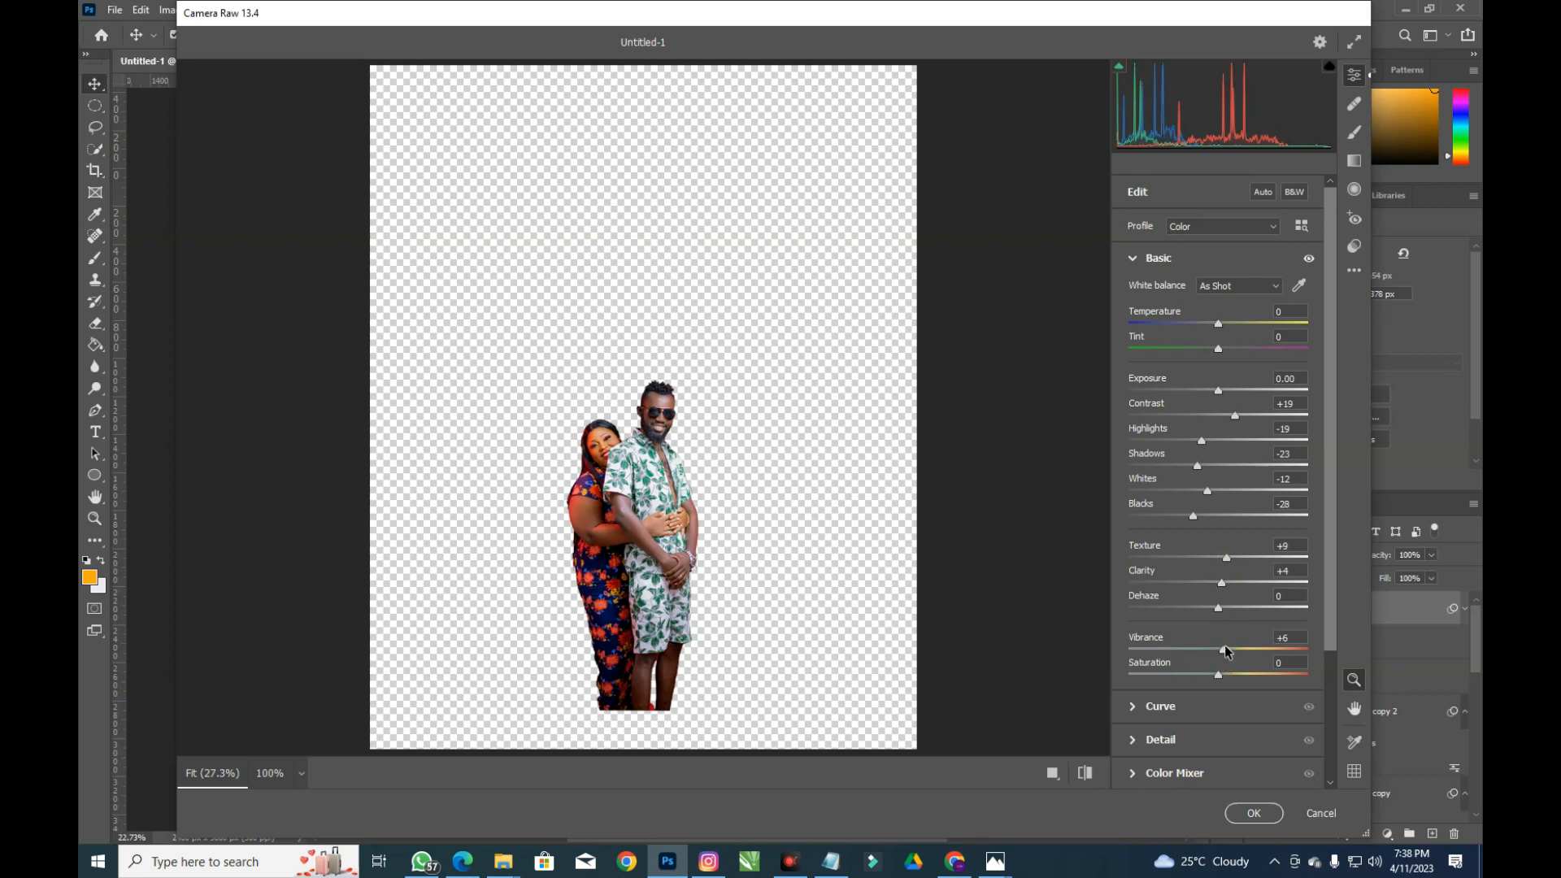
{"action": "left_click", "coordinate": [1256, 814]}
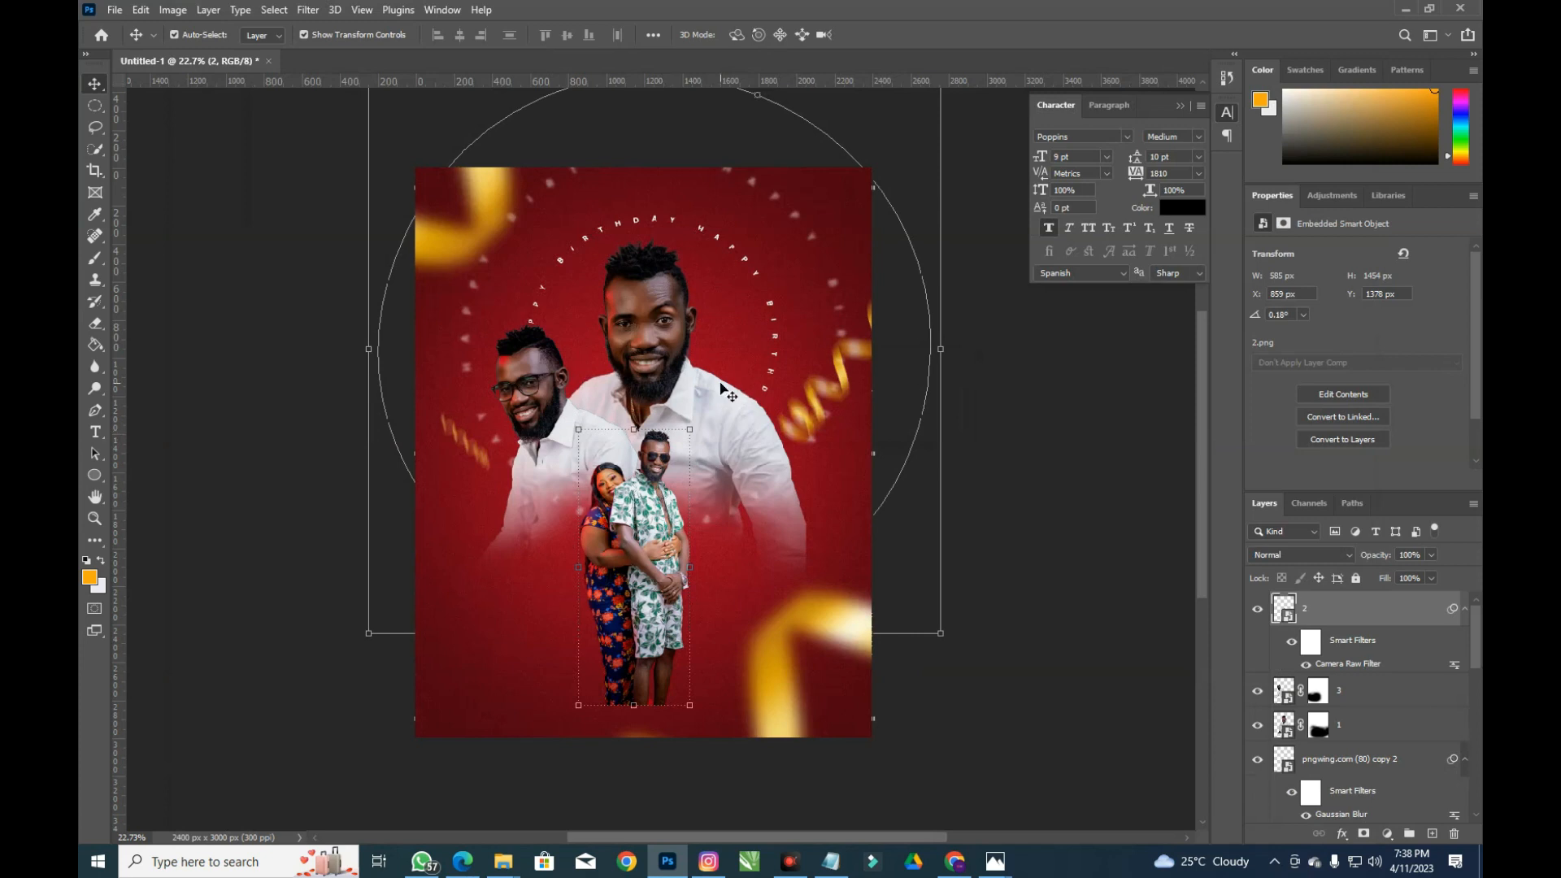
Shrink the couple photo to about 28% and raise it slightly
{"action": "left_click_drag", "start_coordinate": [665, 512], "coordinate": [674, 509]}
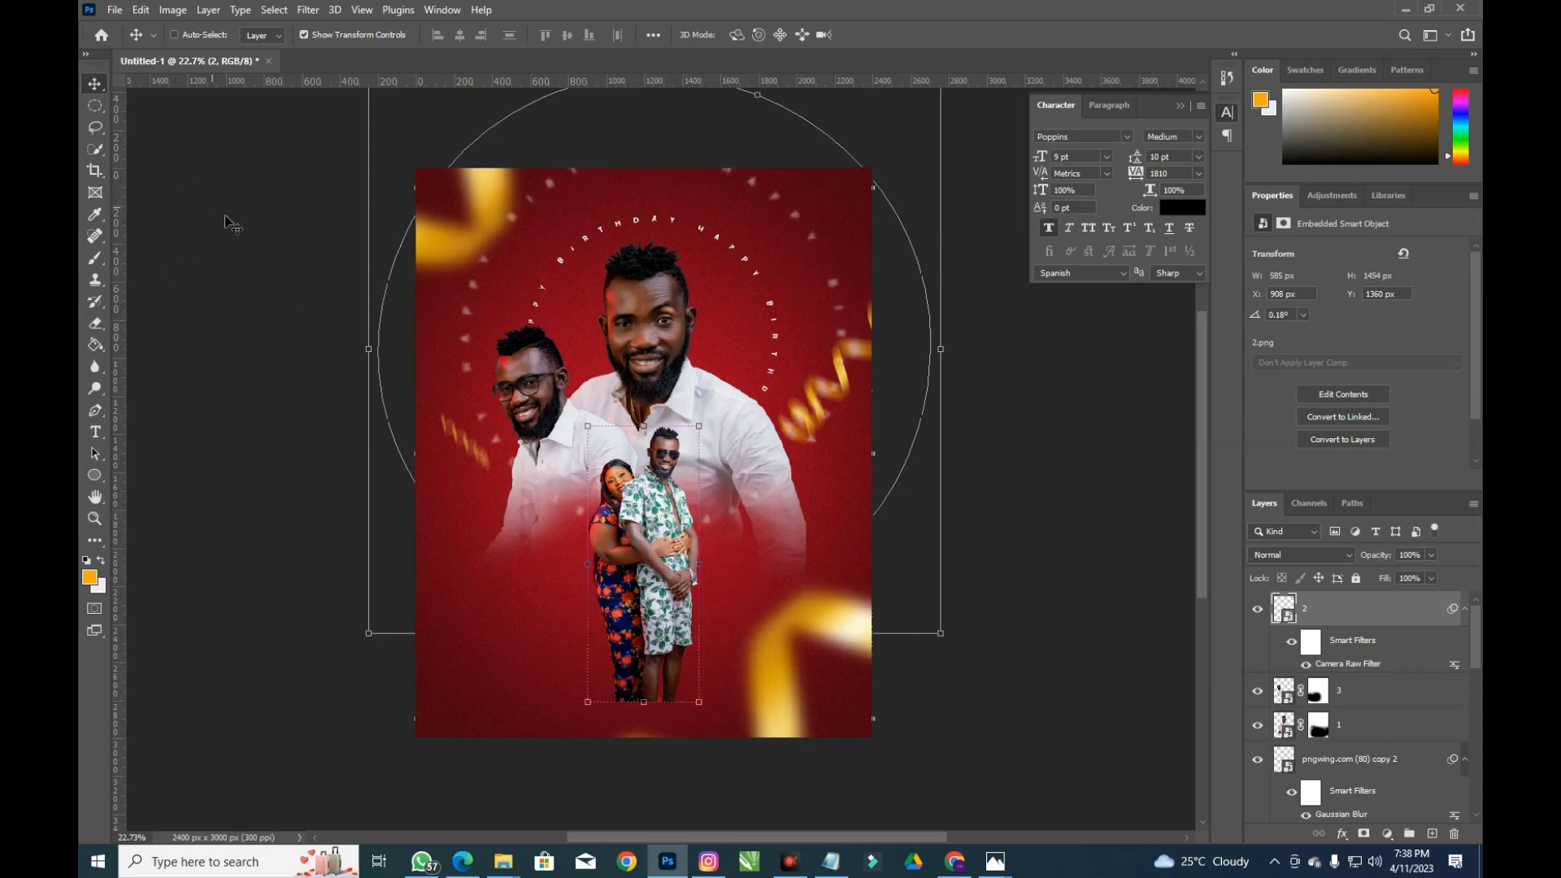
{"action": "key", "text": "ctrl+t"}
{"action": "left_click_drag", "start_coordinate": [807, 393], "coordinate": [787, 419]}
{"action": "left_click_drag", "start_coordinate": [658, 503], "coordinate": [667, 486]}
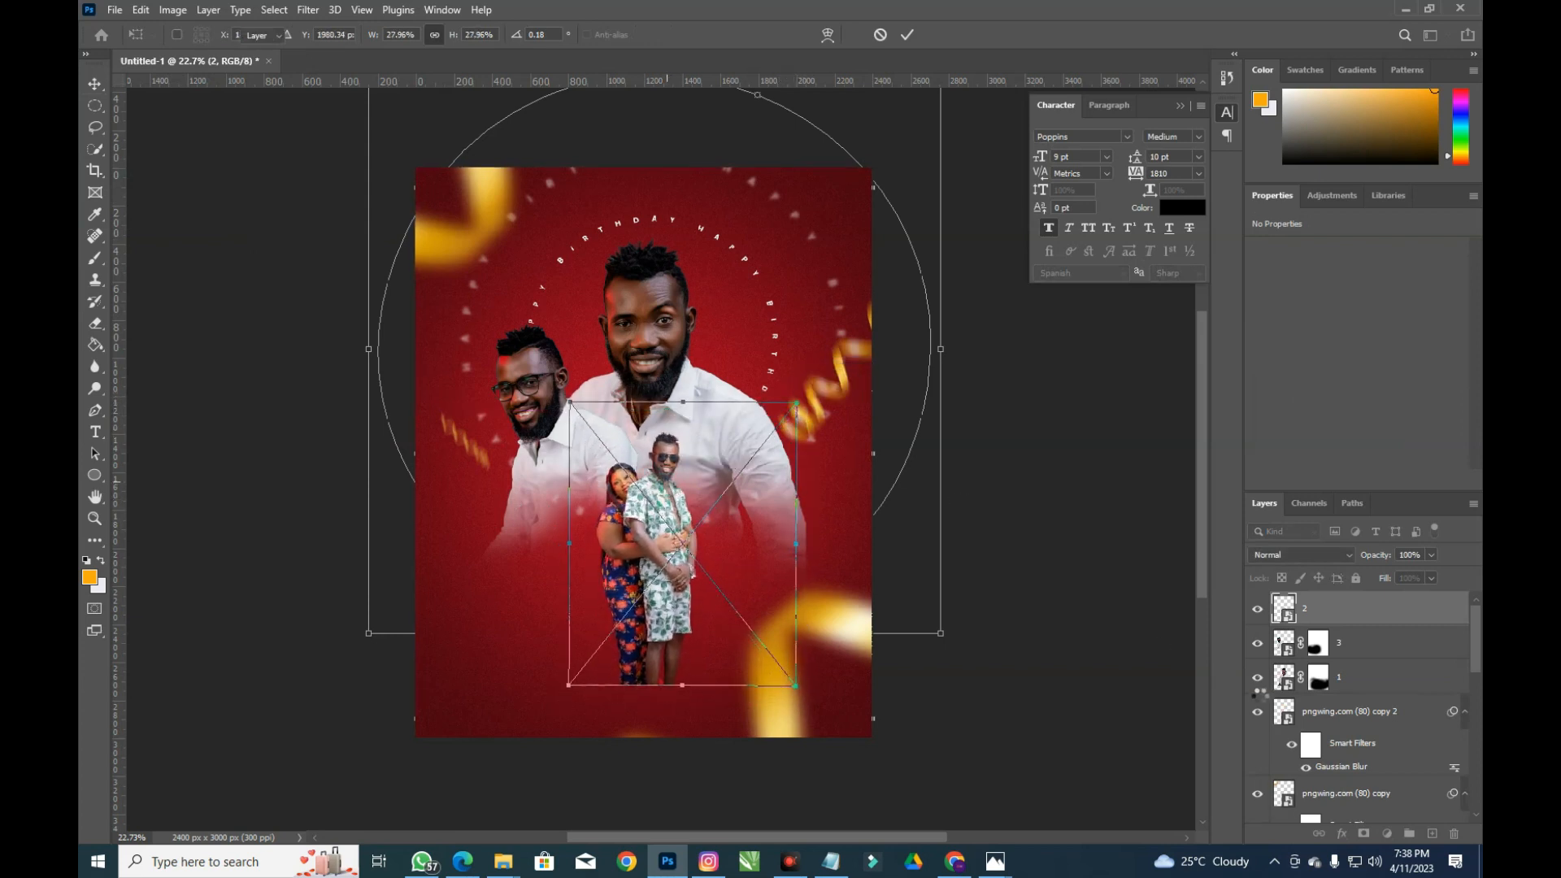
{"action": "key", "text": "Return"}
Lock all four pngwing.com (80) ribbon layers, from the original through copy 3
{"action": "scroll", "coordinate": [1364, 735], "scroll_direction": "down", "scroll_amount": 5}
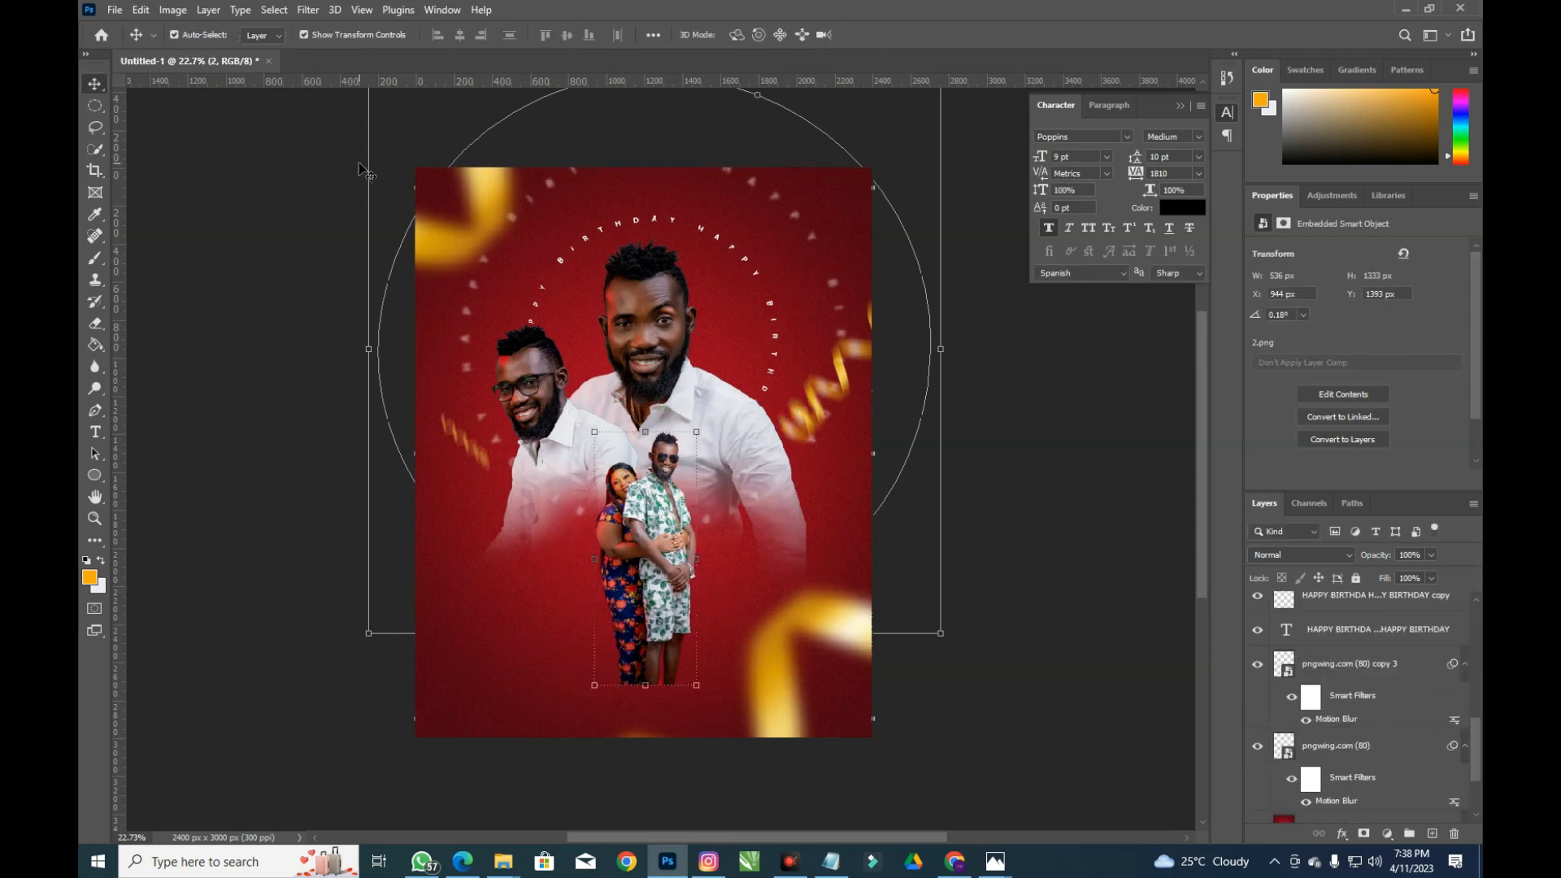
{"action": "left_click", "coordinate": [795, 367]}
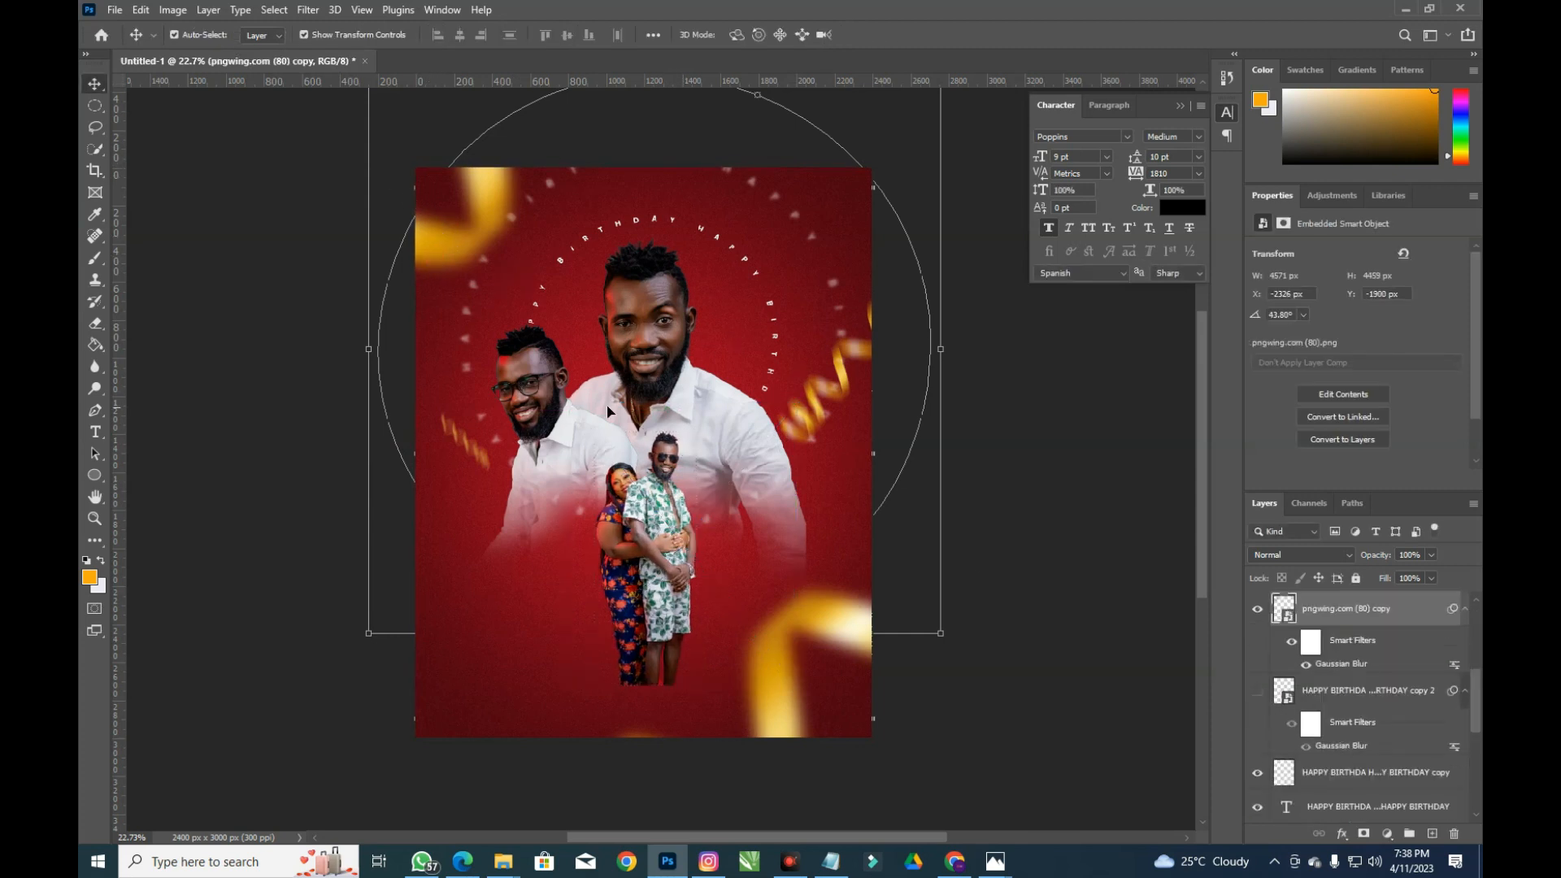
{"action": "left_click", "coordinate": [1356, 579]}
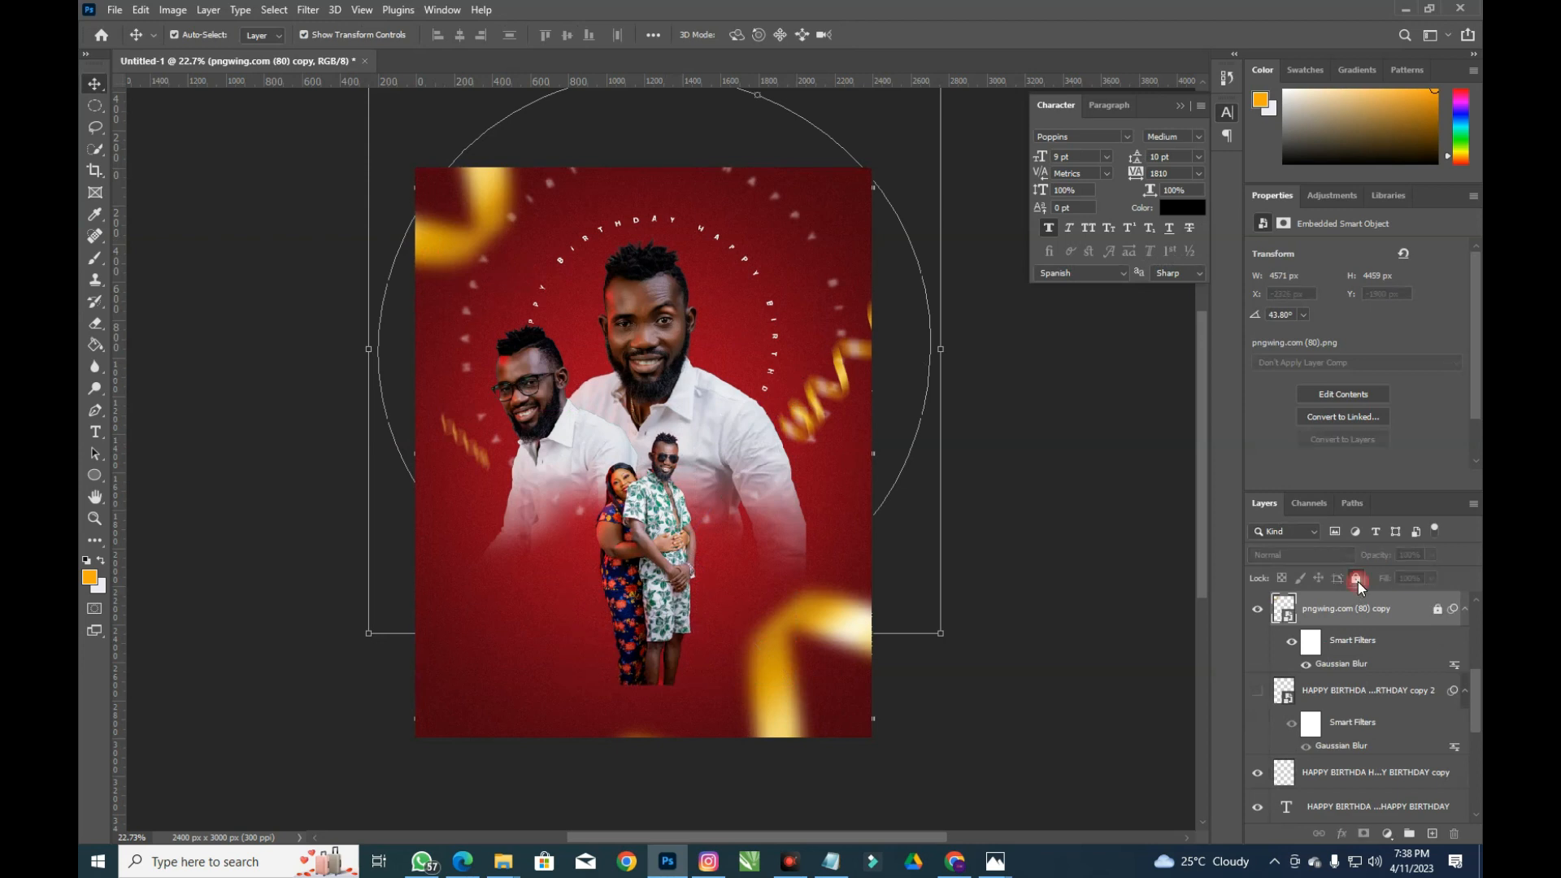
{"action": "left_click", "coordinate": [839, 377]}
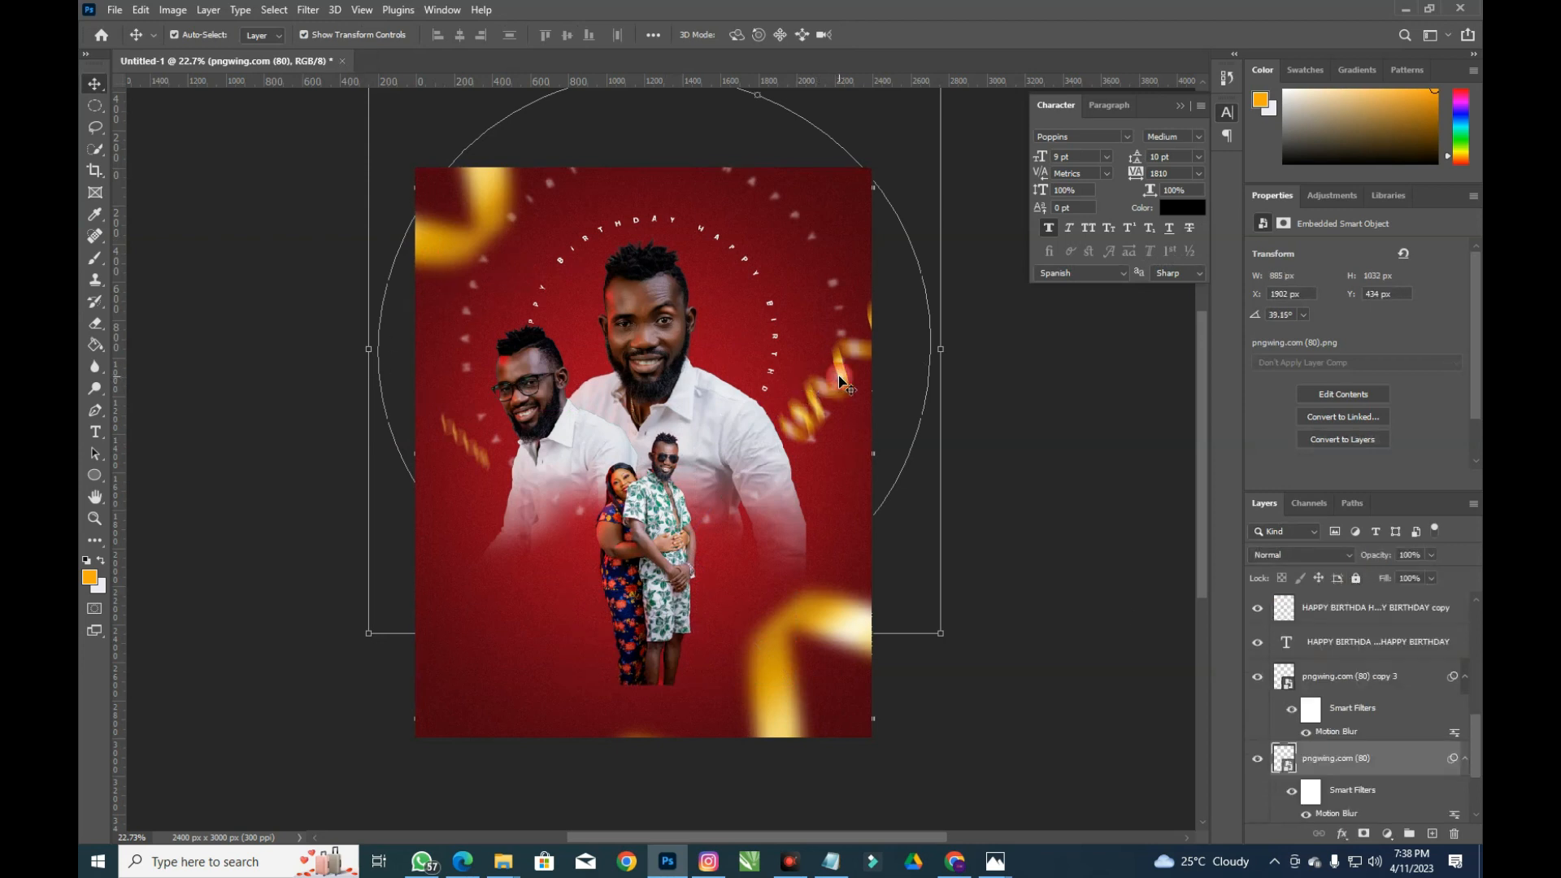
{"action": "left_click", "coordinate": [1355, 579]}
{"action": "left_click", "coordinate": [787, 708]}
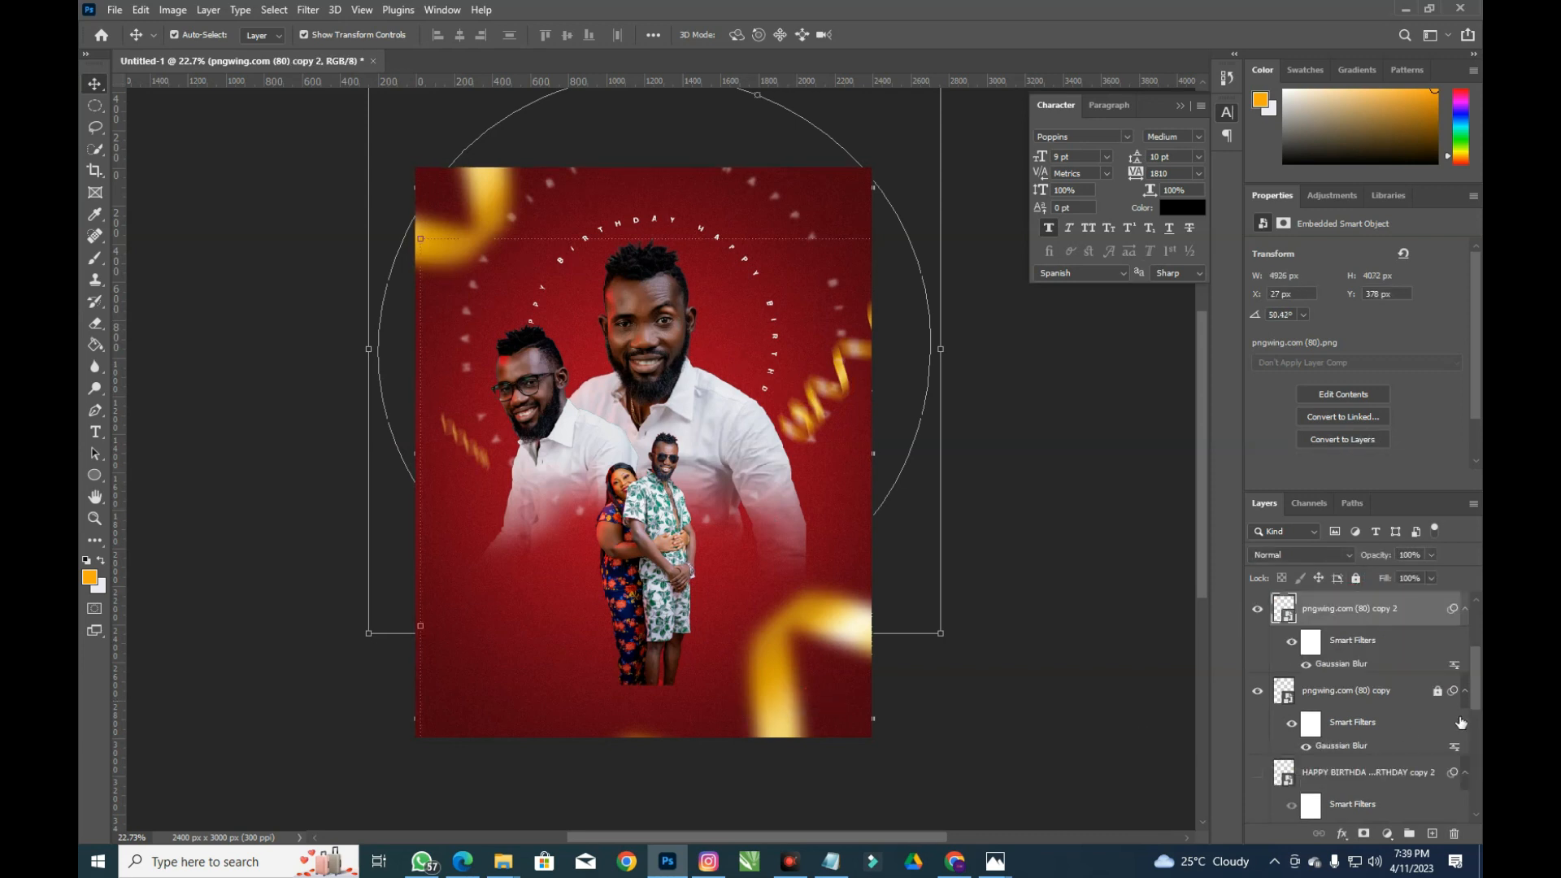
{"action": "left_click", "coordinate": [1356, 580]}
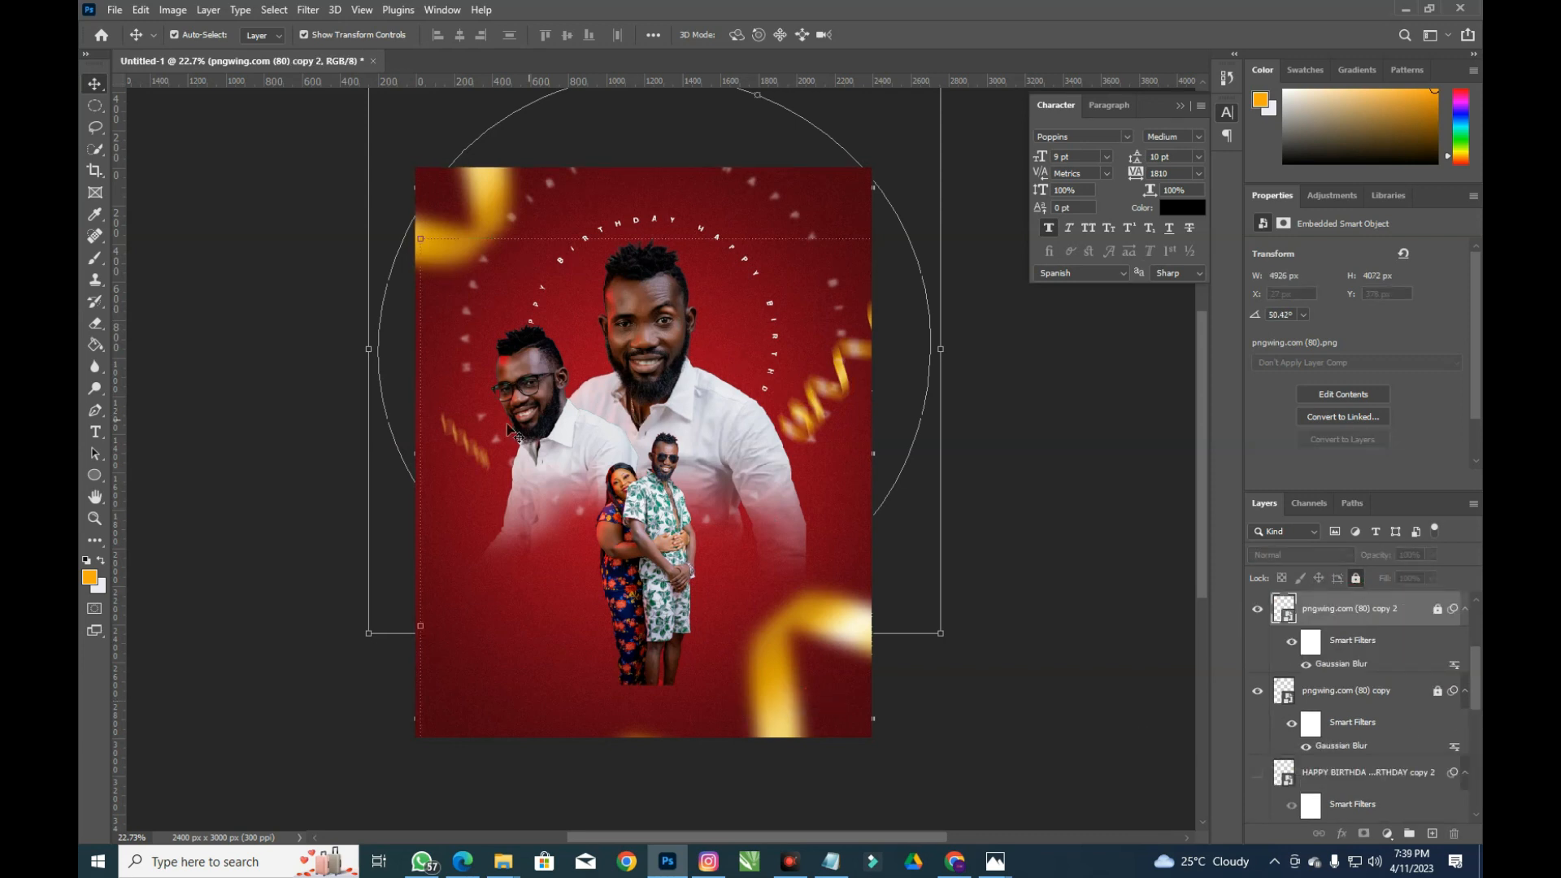
{"action": "left_click", "coordinate": [457, 439]}
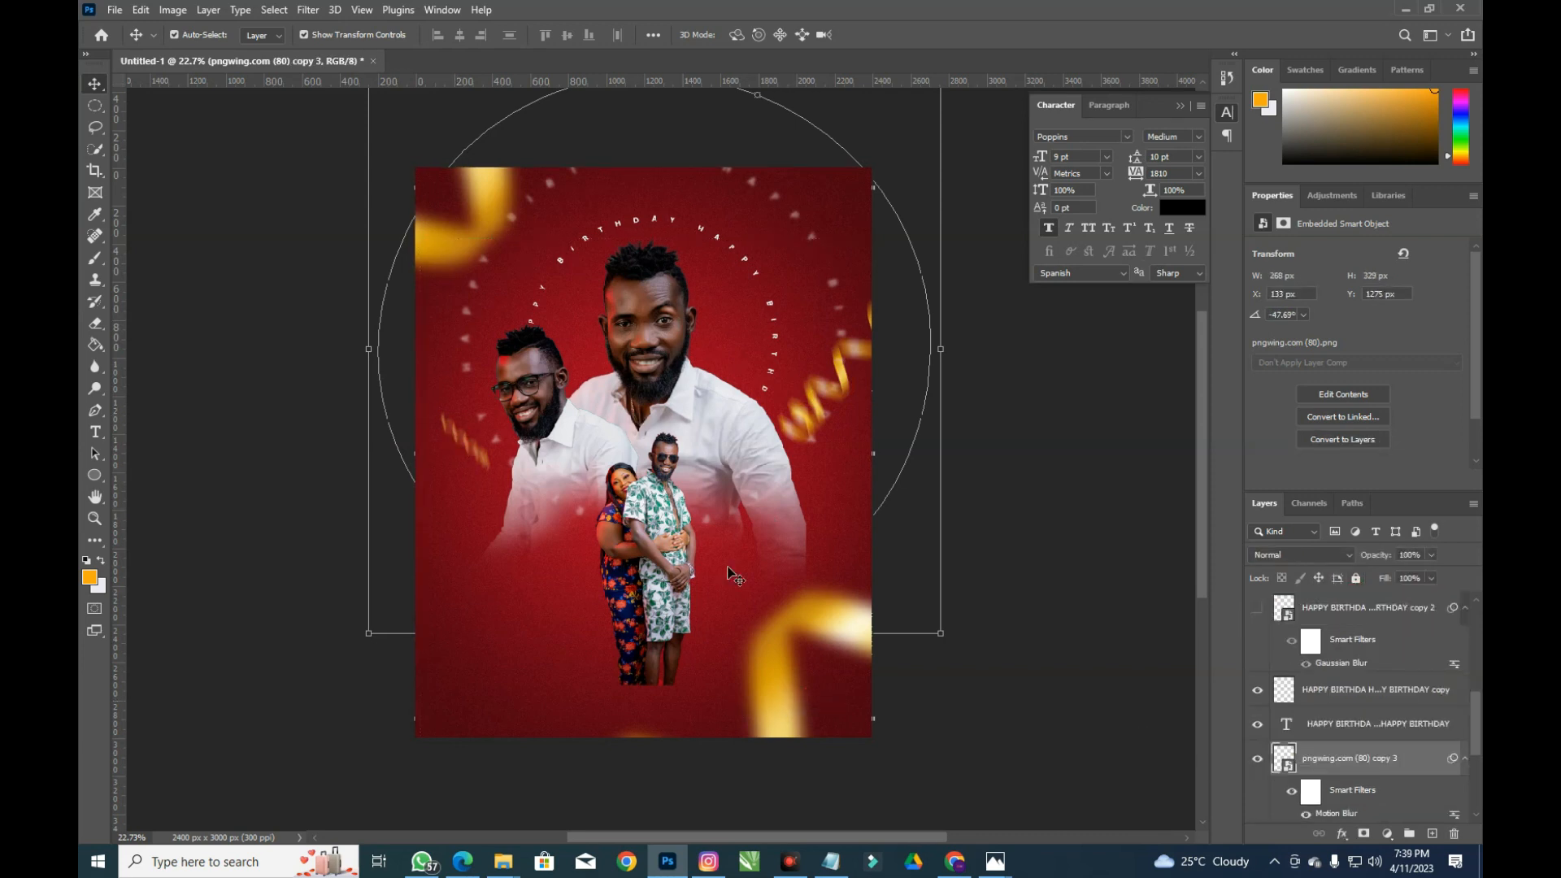
{"action": "left_click", "coordinate": [1355, 577]}
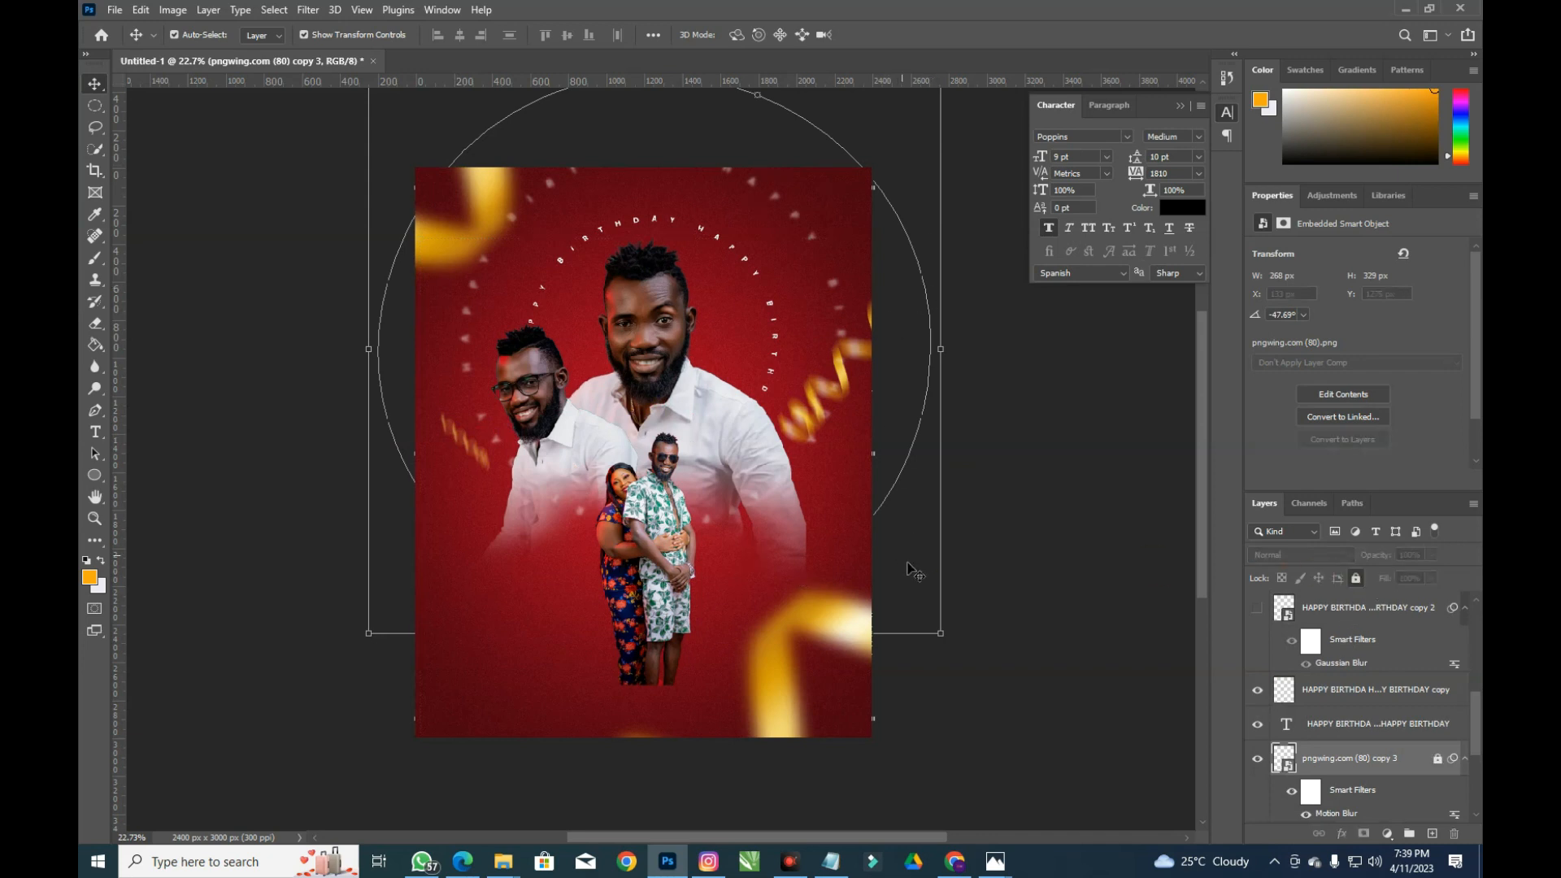
{"action": "left_click", "coordinate": [805, 560]}
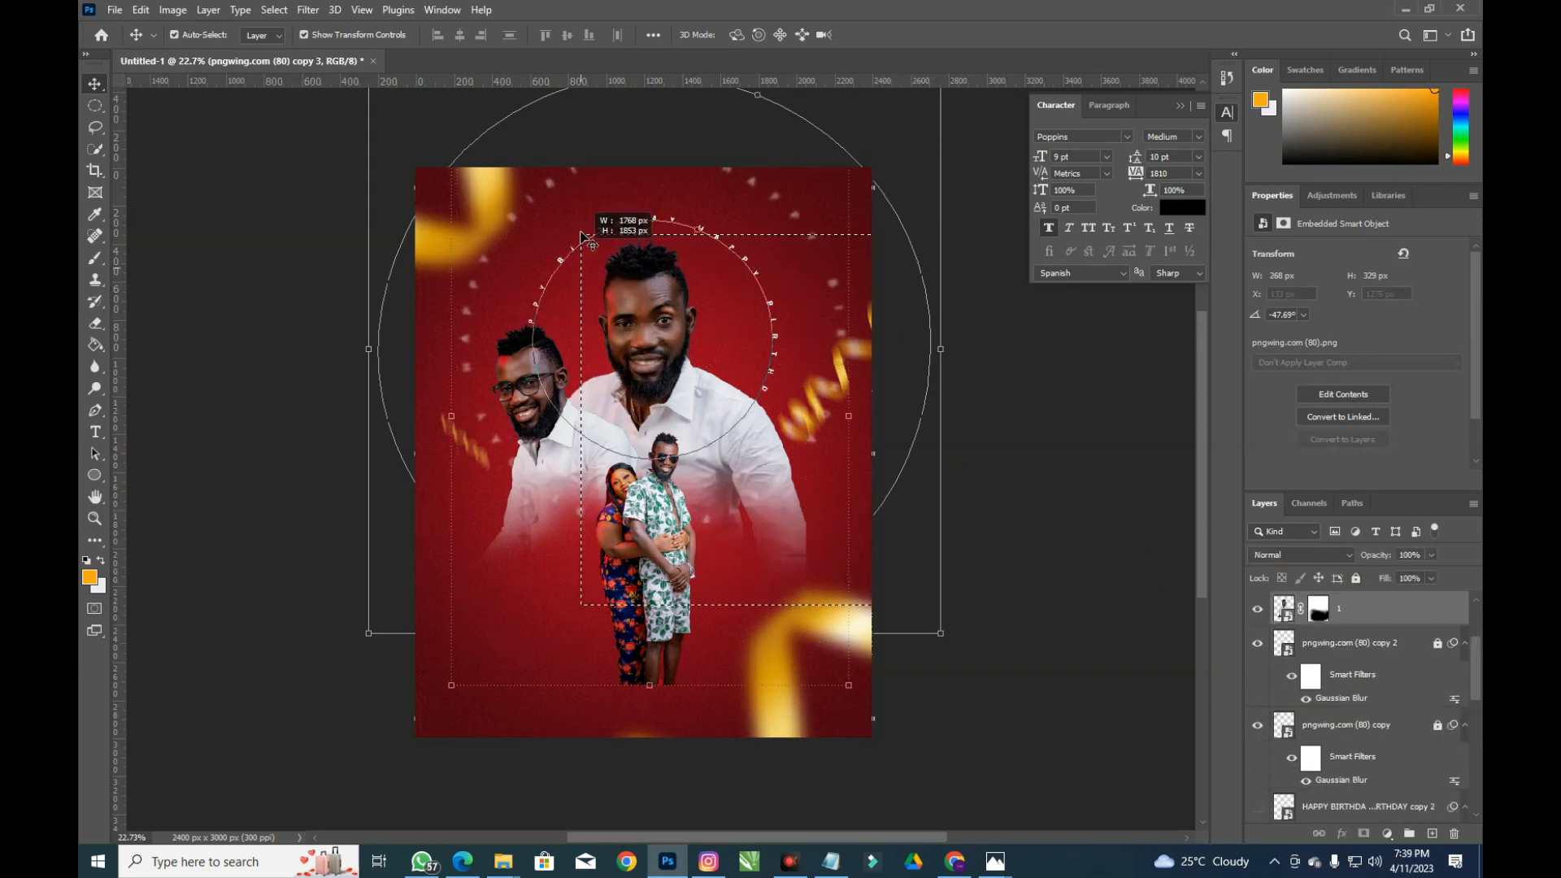
Drag the portraits and circular text up-left, then raise couple layer 2 slightly
{"action": "left_click_drag", "start_coordinate": [657, 308], "coordinate": [681, 340]}
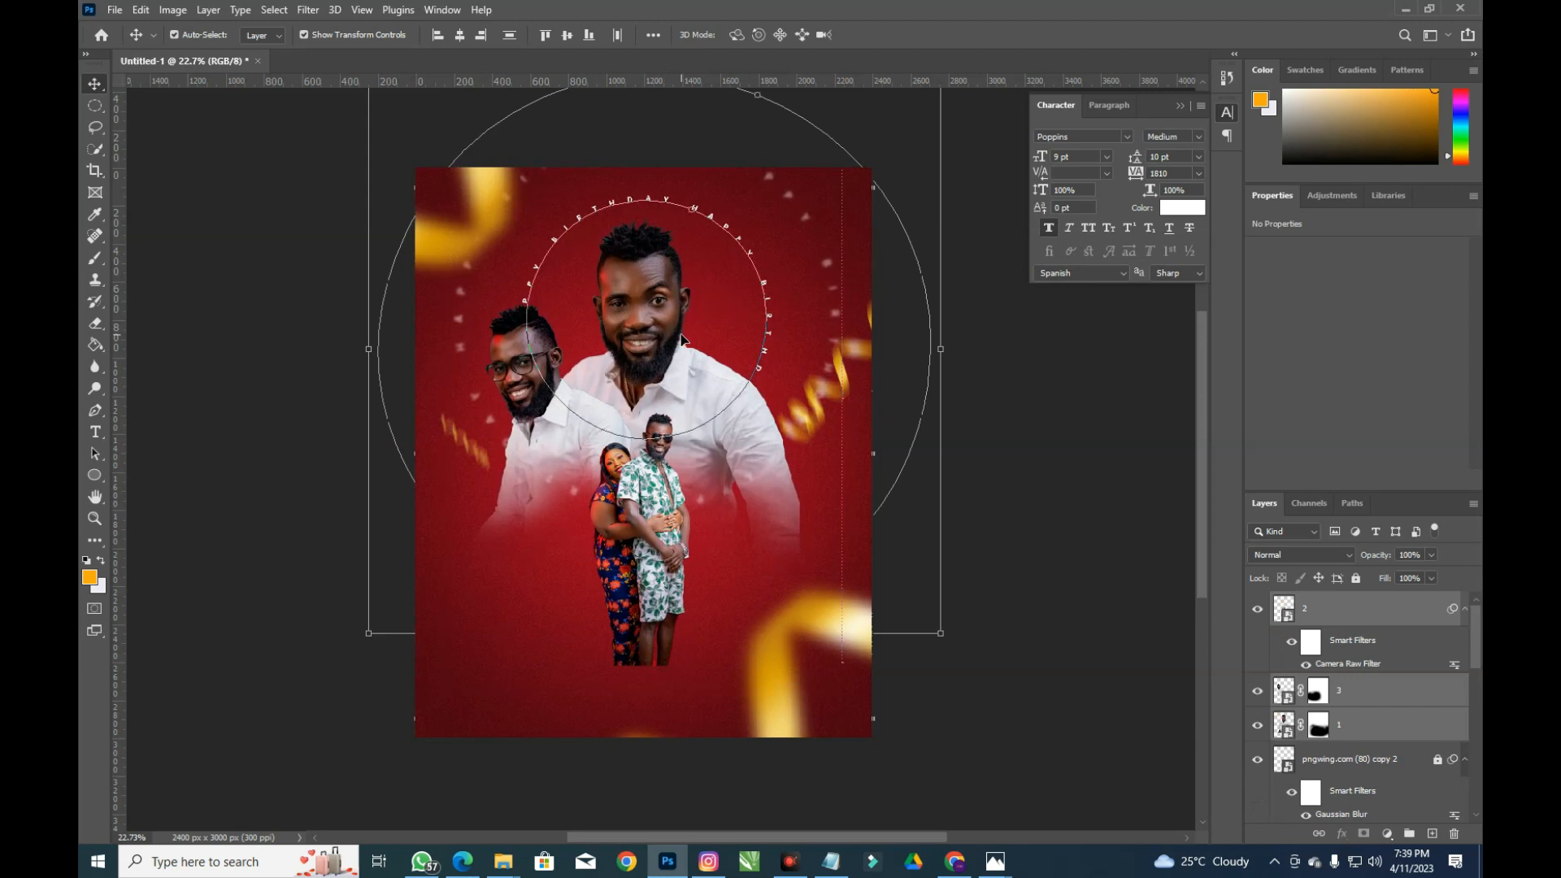
{"action": "left_click", "coordinate": [1010, 374]}
{"action": "left_click_drag", "start_coordinate": [642, 540], "coordinate": [647, 537]}
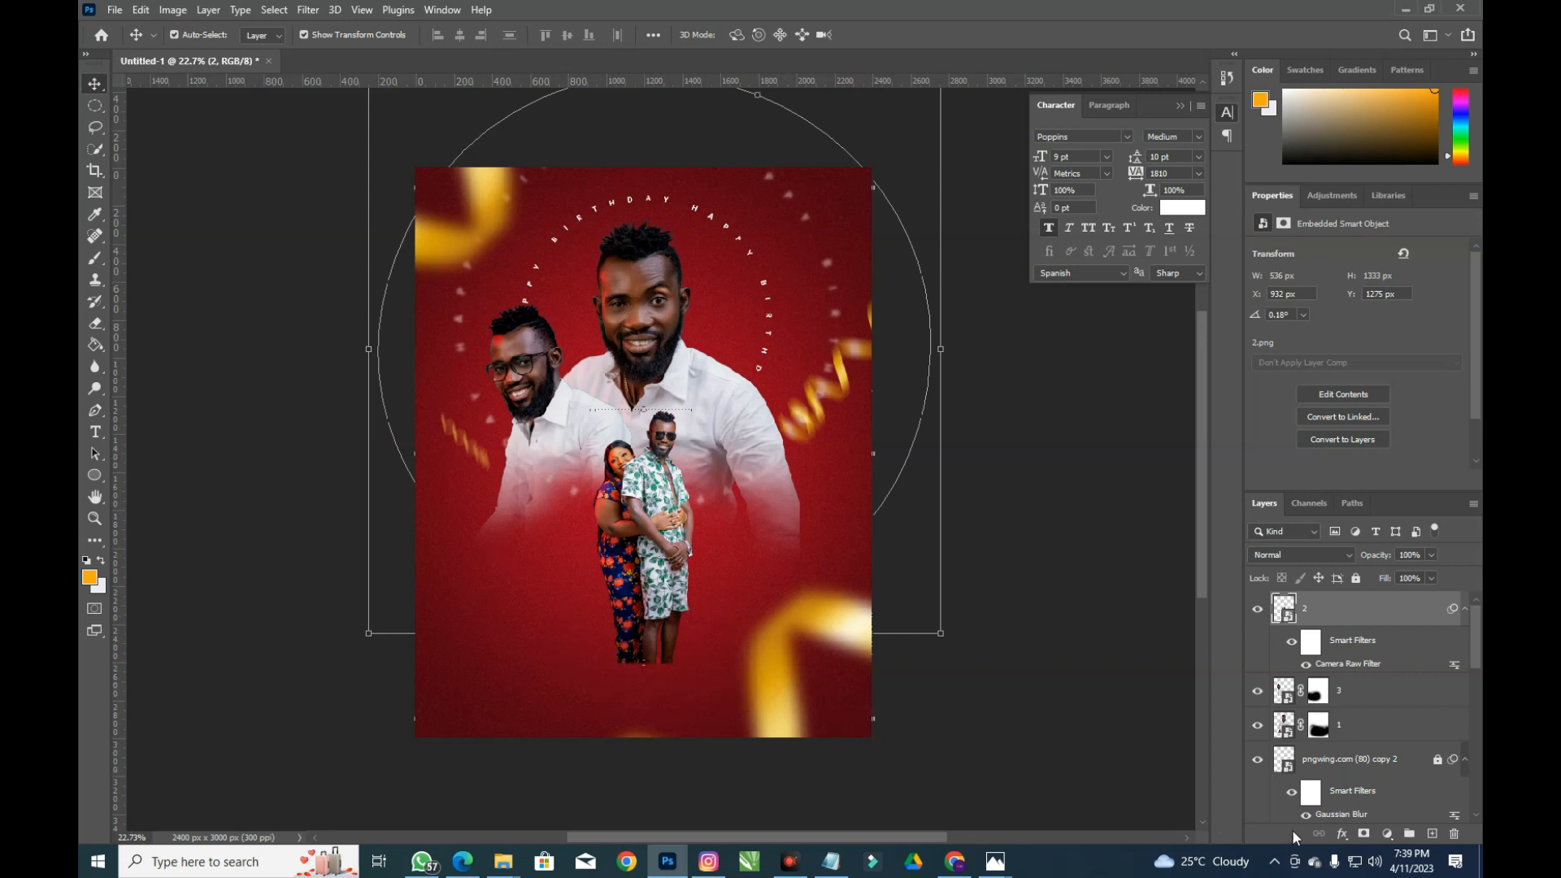
Mask couple layer 2 and paint black over the couple's lower legs
{"action": "left_click", "coordinate": [1361, 838]}
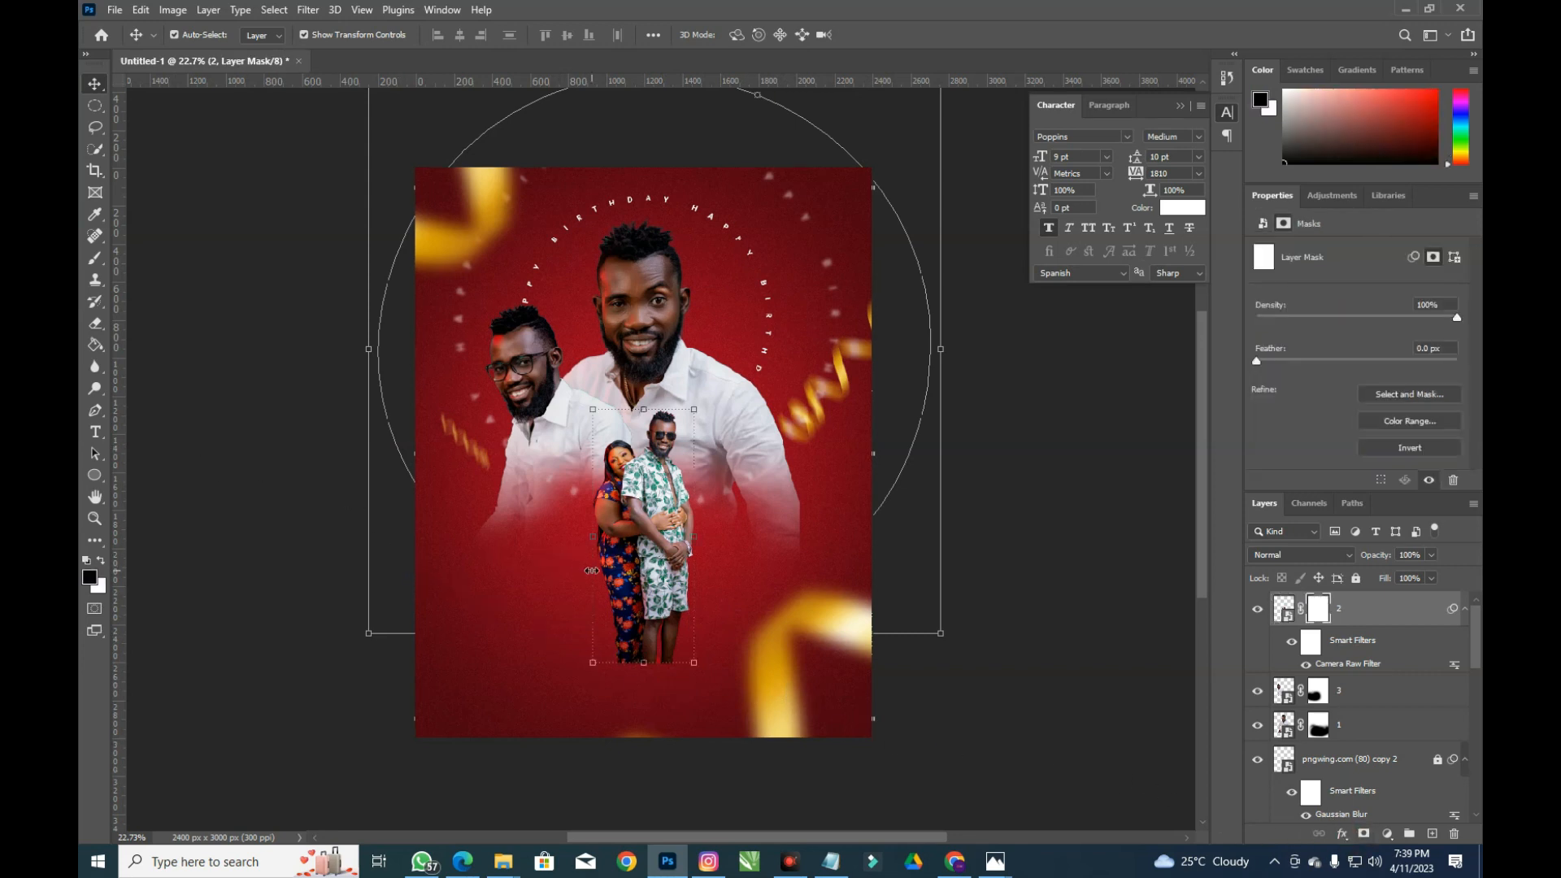
{"action": "left_click", "coordinate": [95, 258]}
{"action": "mouse_move", "coordinate": [715, 662]}
{"action": "left_mouse_down"}
{"action": "mouse_move", "coordinate": [539, 643]}
{"action": "mouse_move", "coordinate": [669, 662]}
{"action": "mouse_move", "coordinate": [564, 689]}
{"action": "left_mouse_up"}
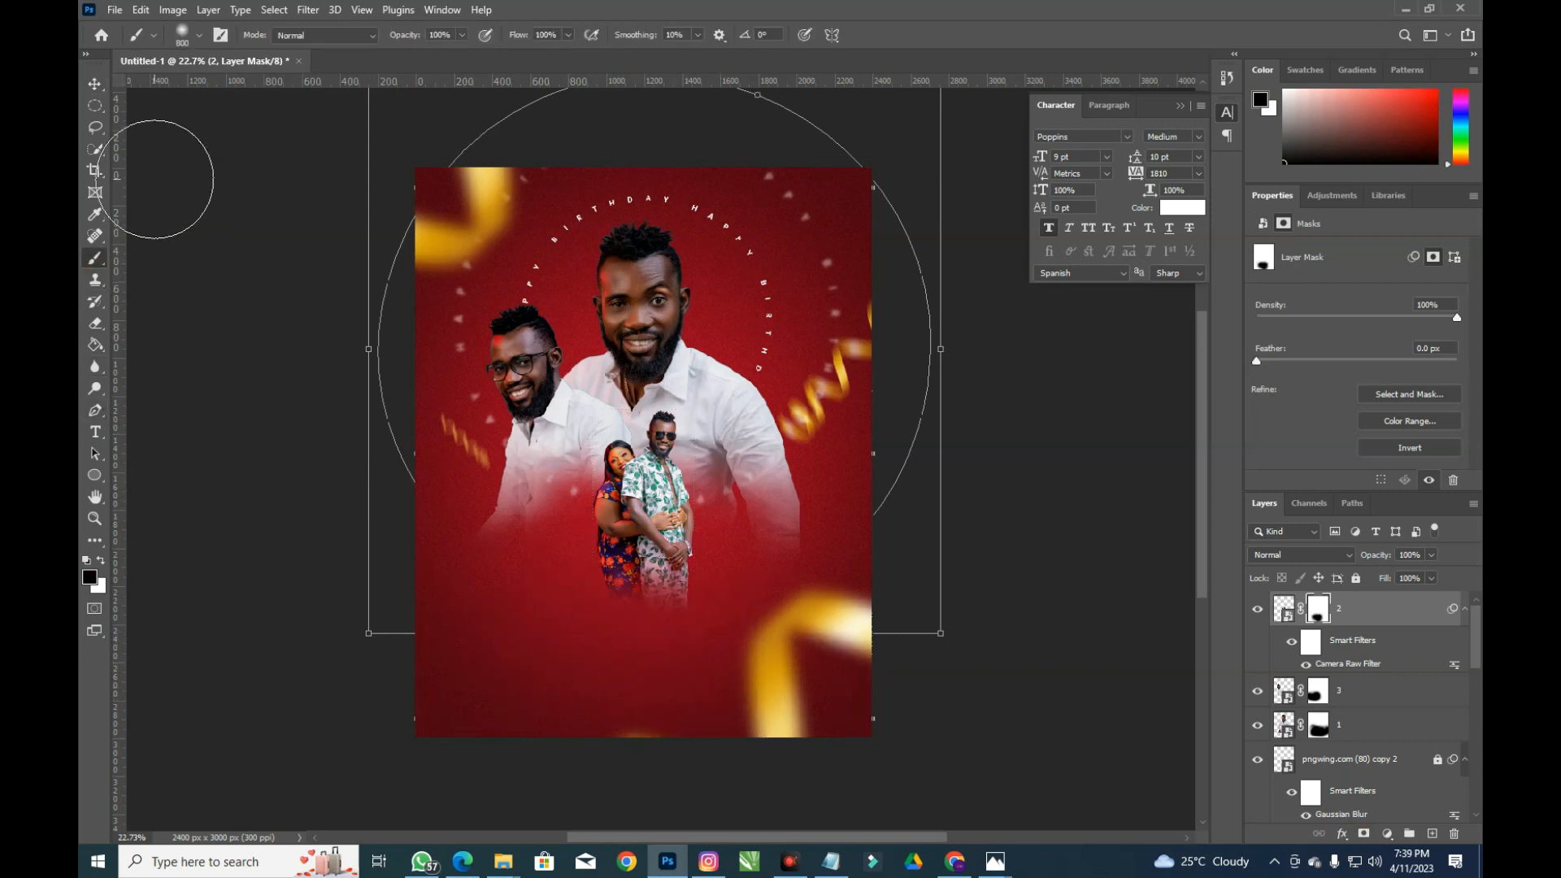
{"action": "left_click", "coordinate": [96, 83]}
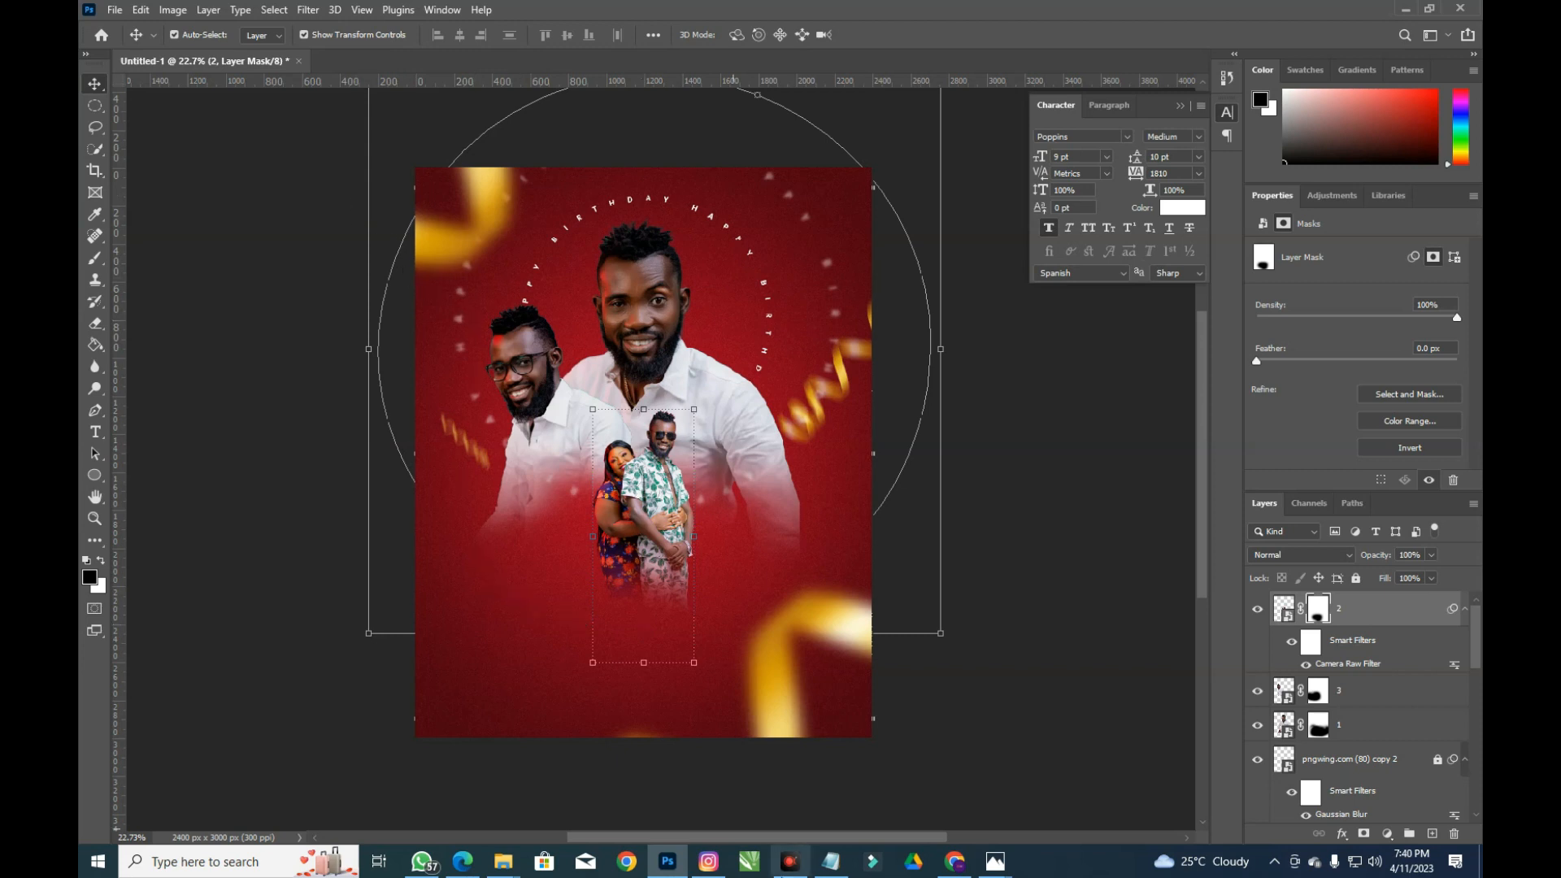
Open Eons_Text_Effect.psd from the Birthday Flyer folder's Eons_Text_Effect subfolder
{"action": "mouse_move", "coordinate": [503, 862]}
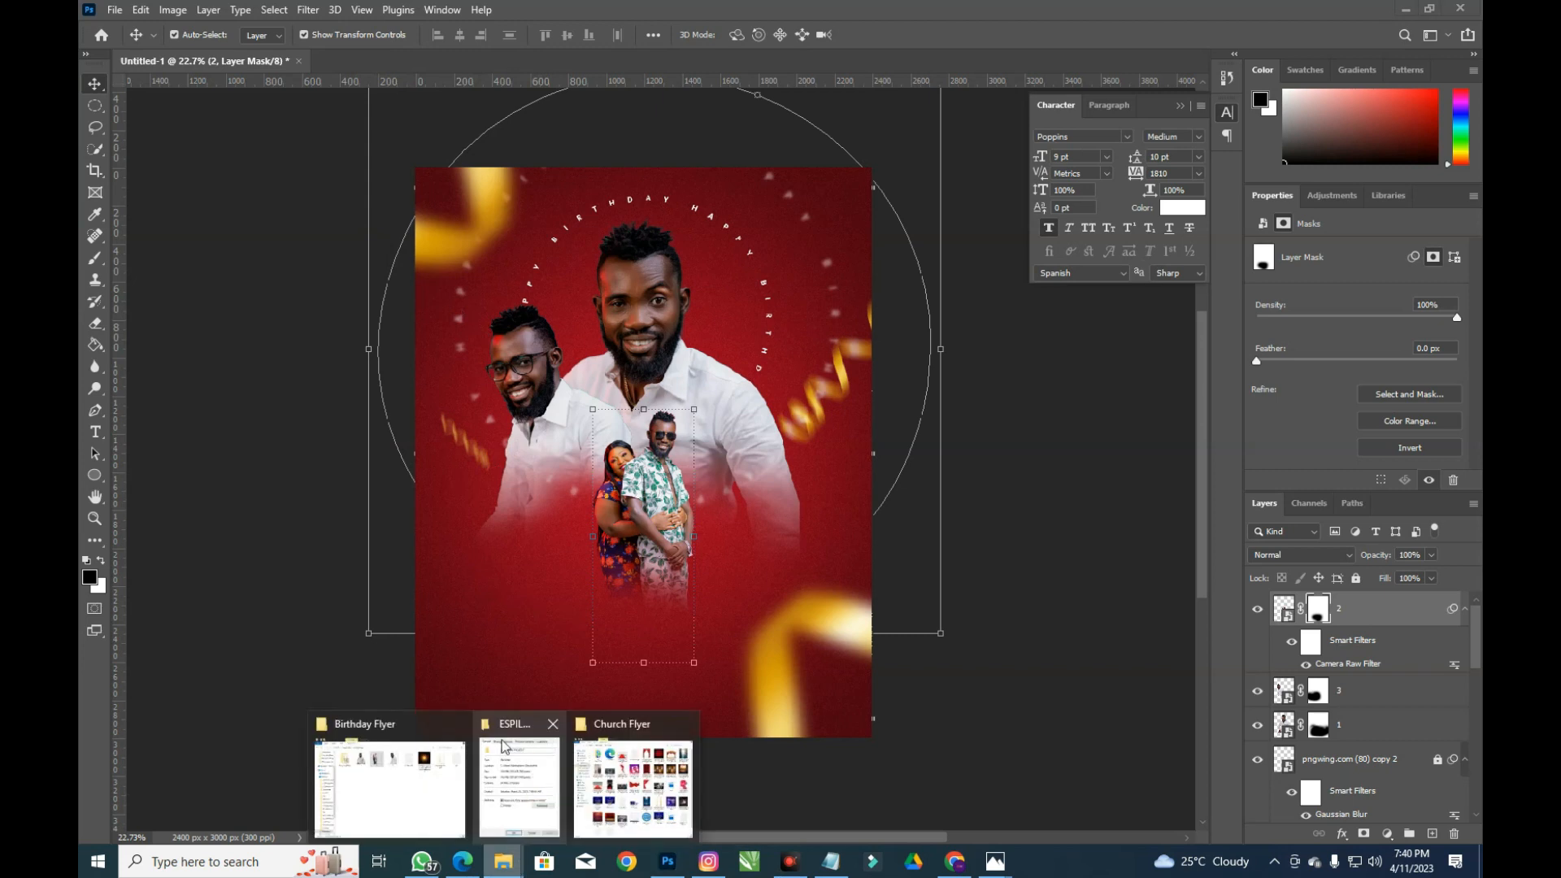
{"action": "left_click", "coordinate": [427, 768]}
{"action": "double_click", "coordinate": [615, 195]}
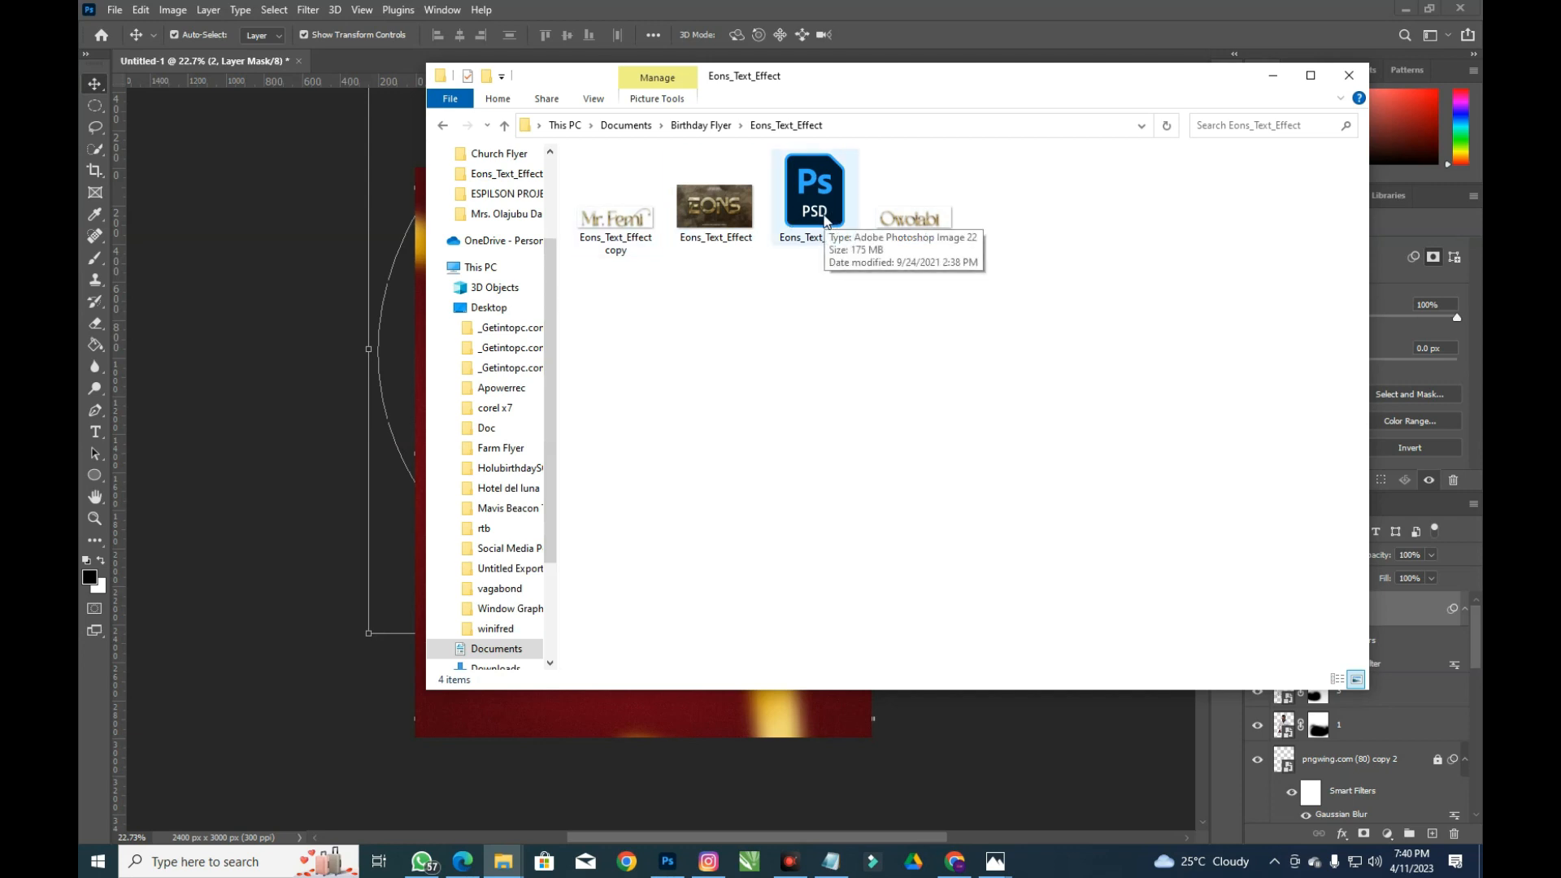
{"action": "double_click", "coordinate": [824, 218]}
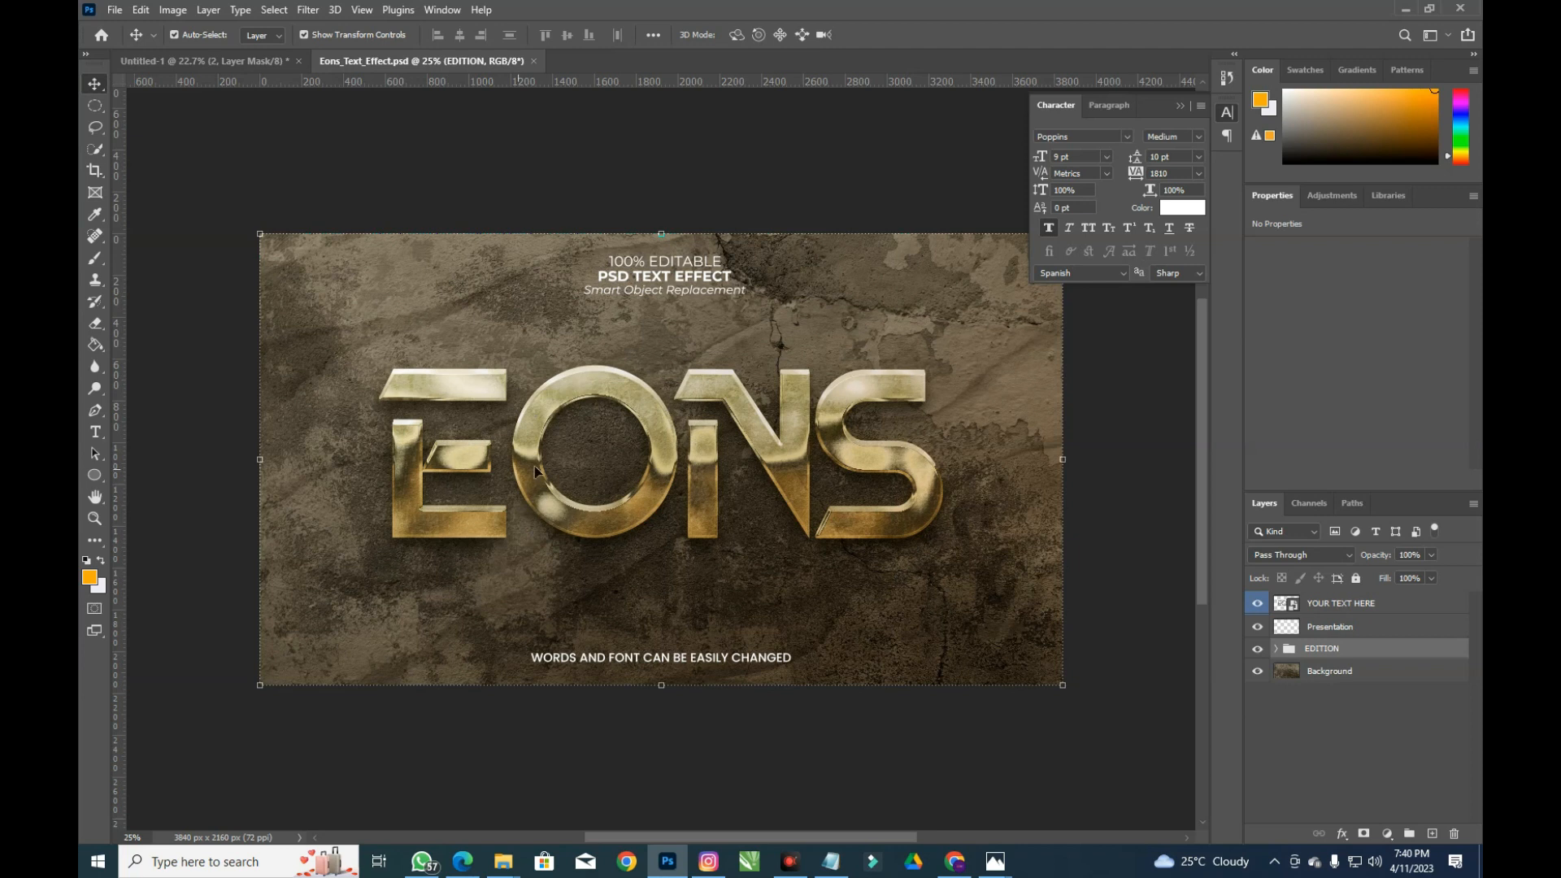
Open the YOUR TEXT HERE smart object as Capa 1311.psb, add Layer 1, and hide the EONS text
{"action": "double_click", "coordinate": [1281, 608]}
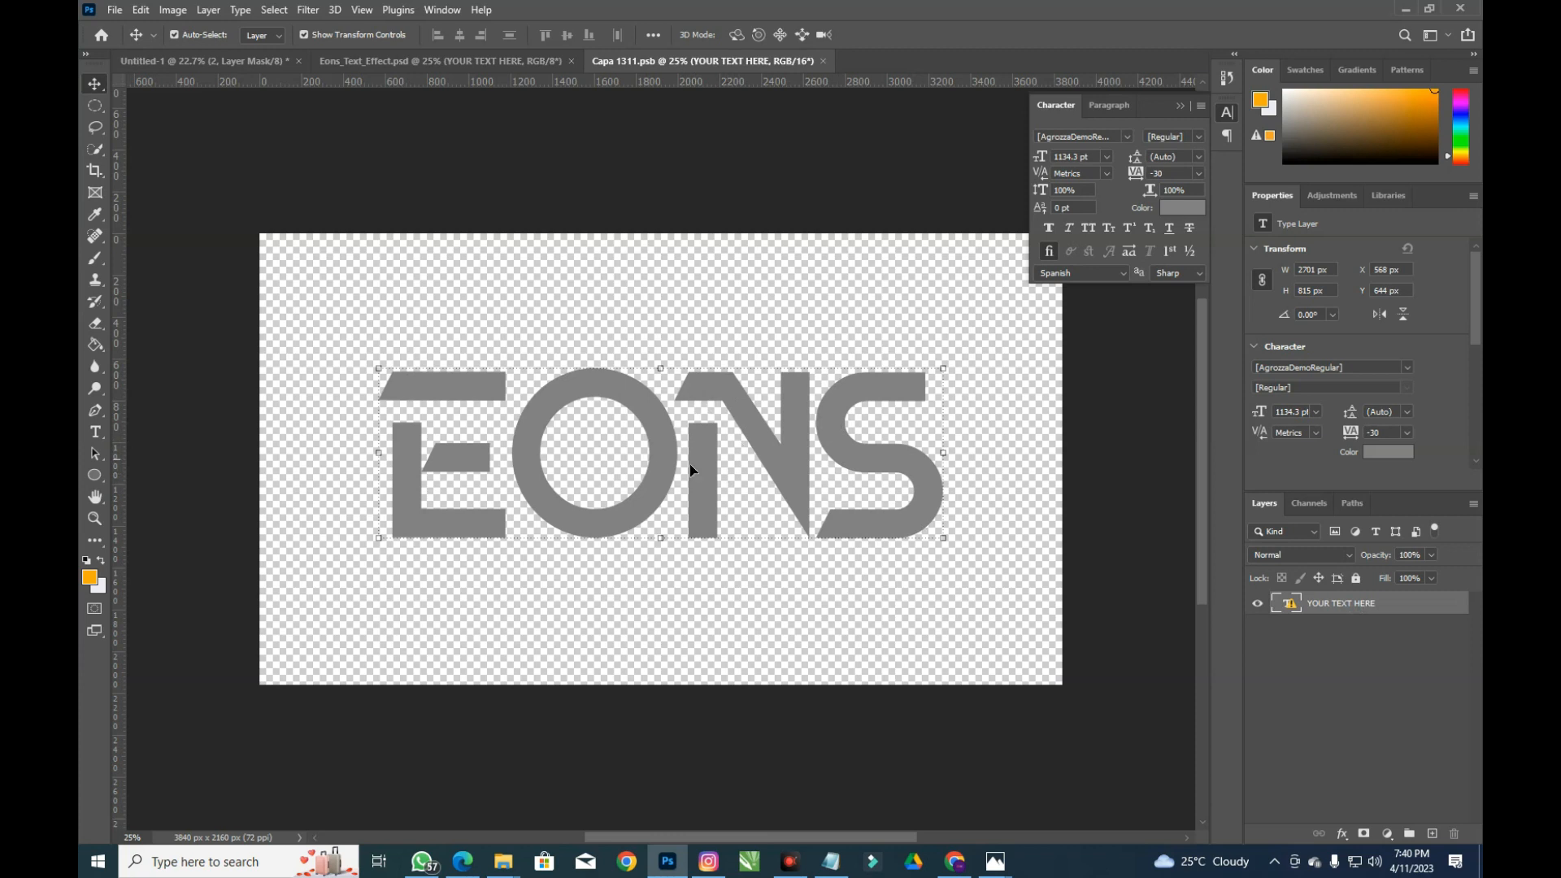
{"action": "left_click", "coordinate": [340, 59]}
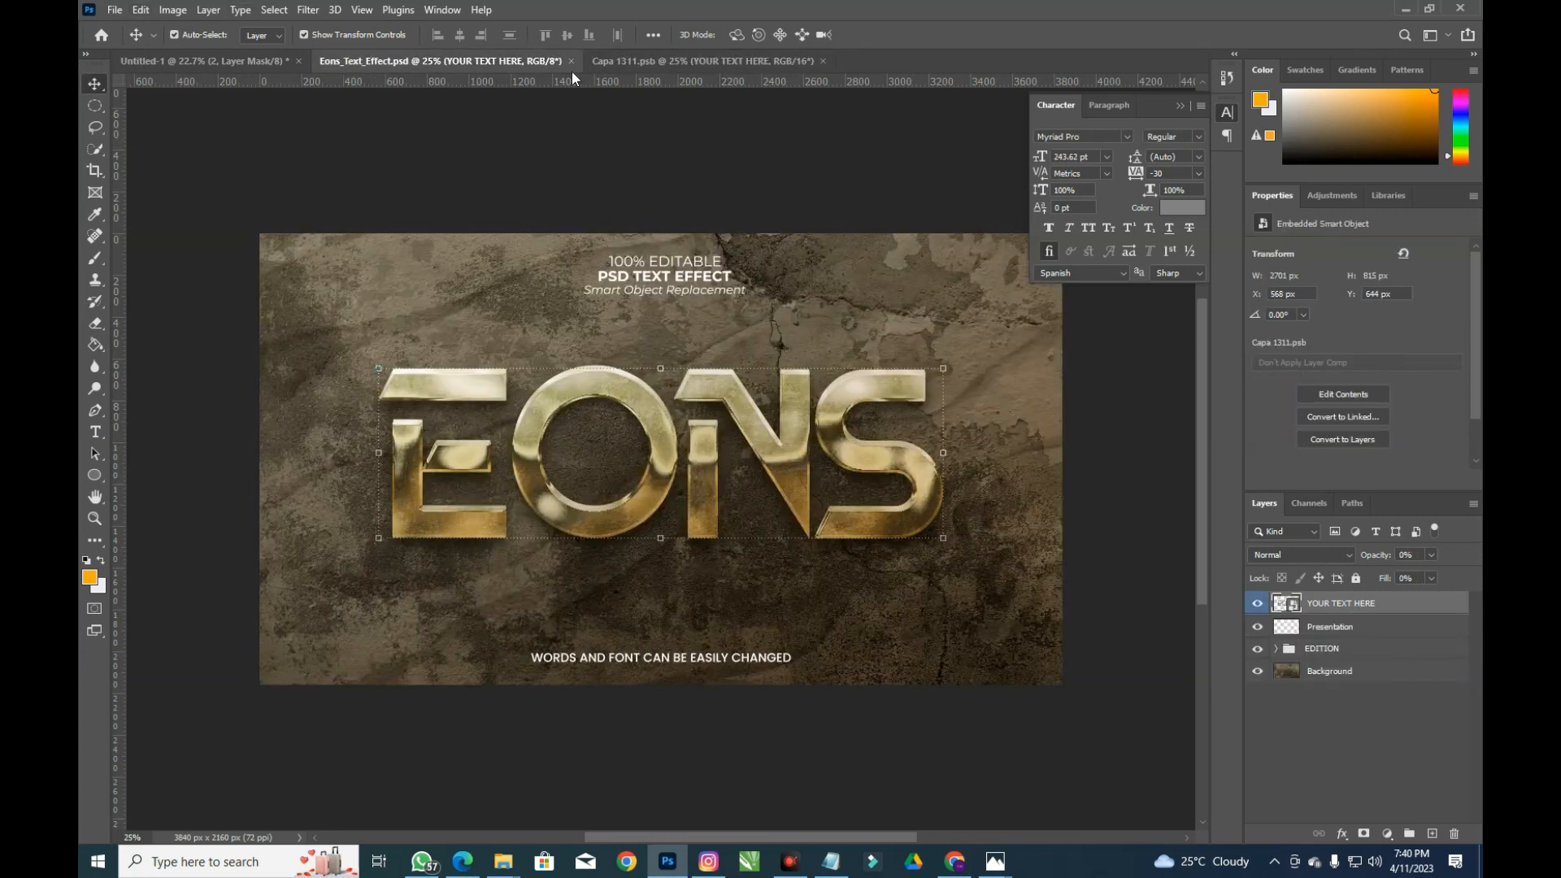
{"action": "left_click", "coordinate": [676, 63]}
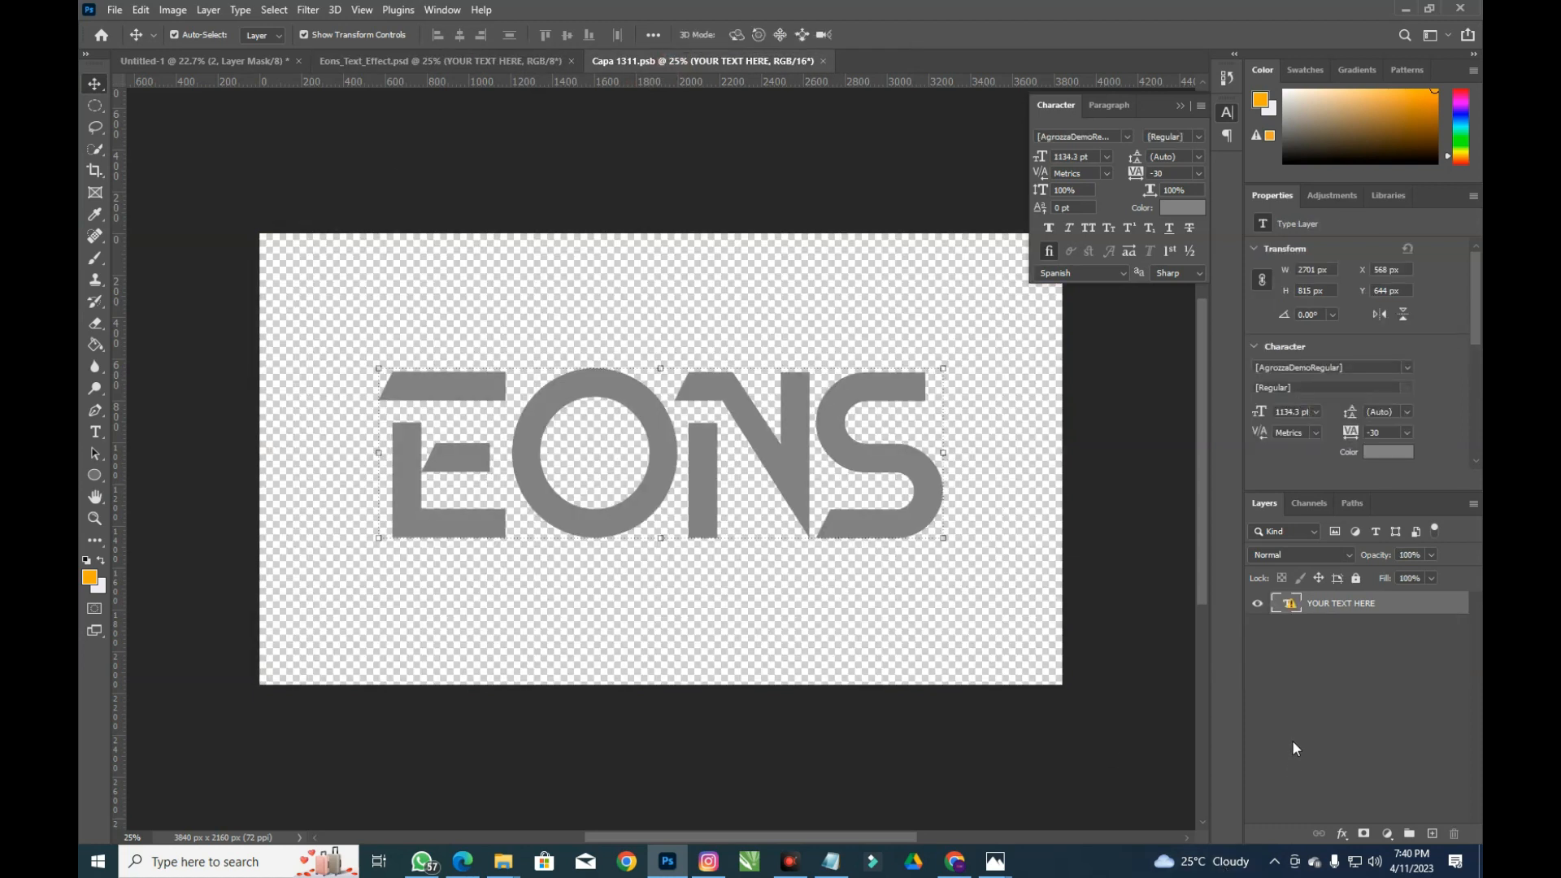
{"action": "left_click", "coordinate": [1431, 833]}
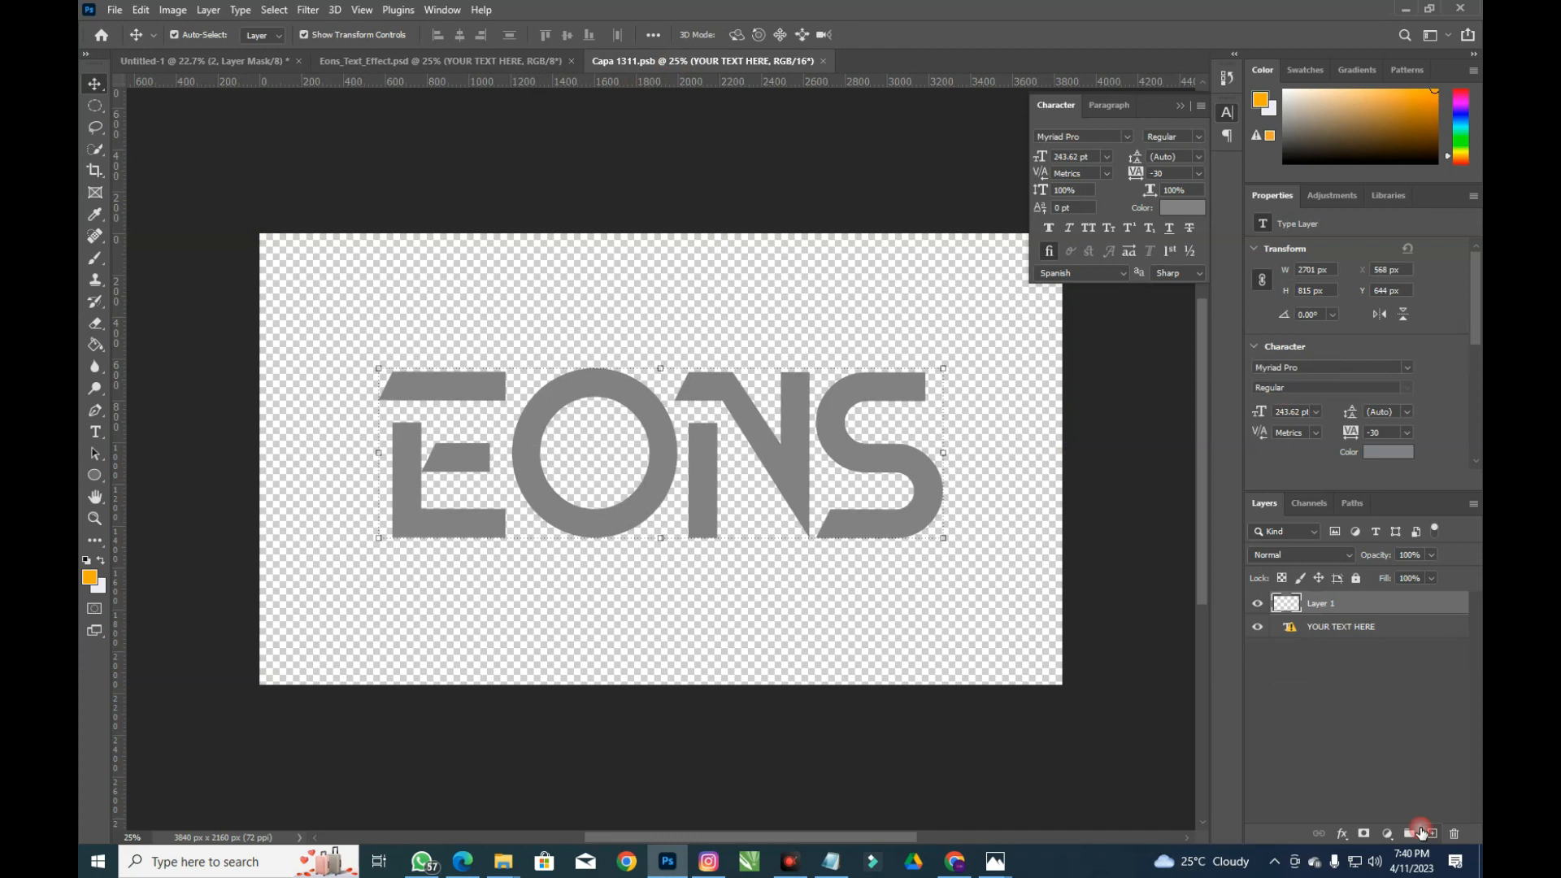
{"action": "left_click", "coordinate": [1259, 626]}
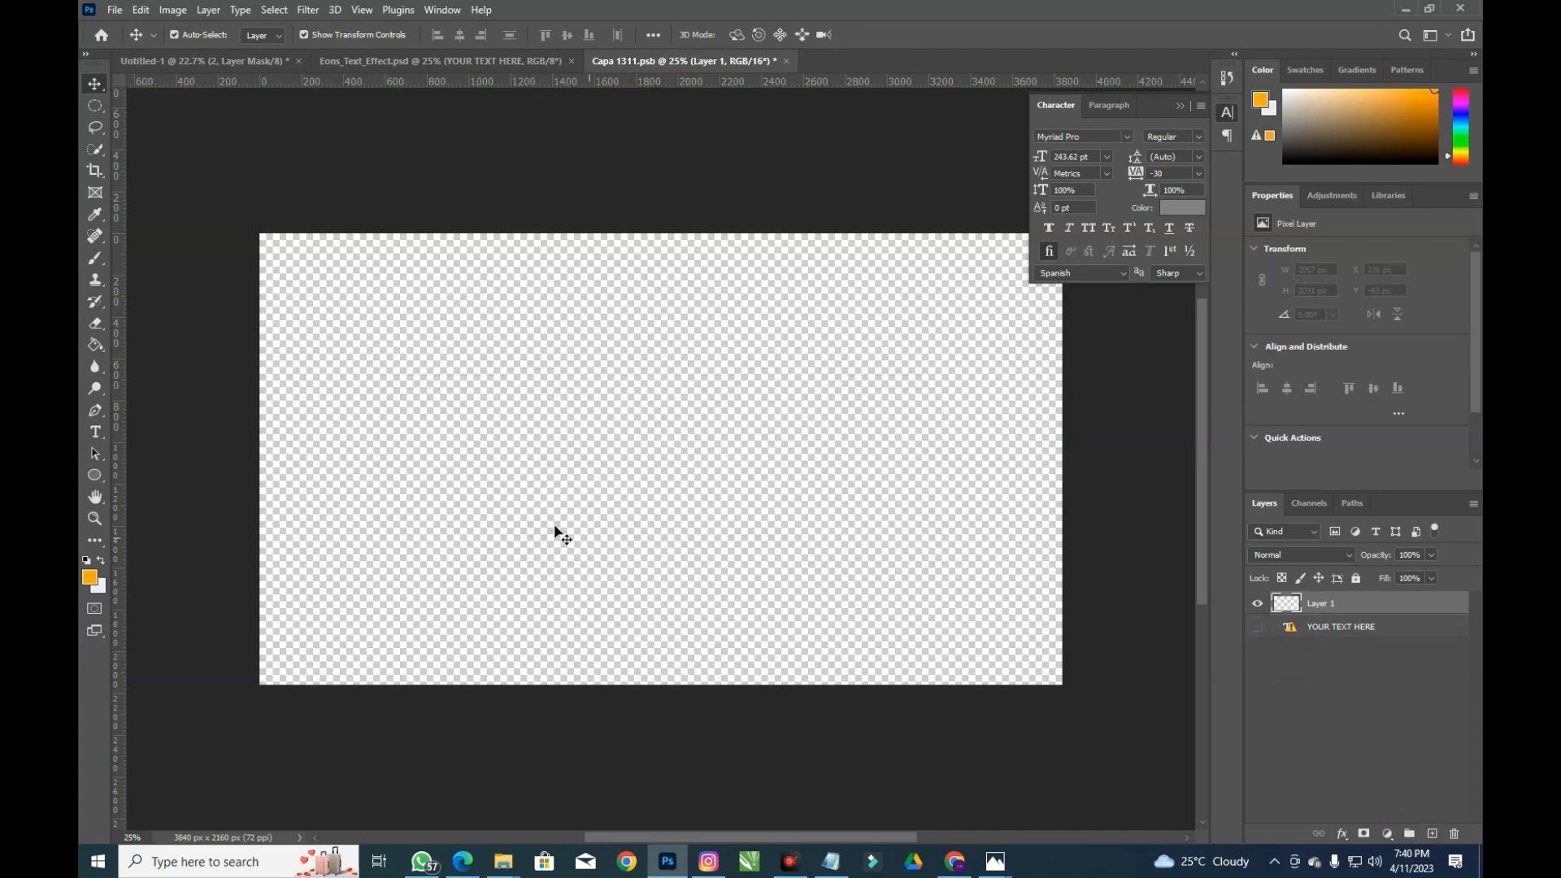
{"action": "left_click", "coordinate": [95, 433]}
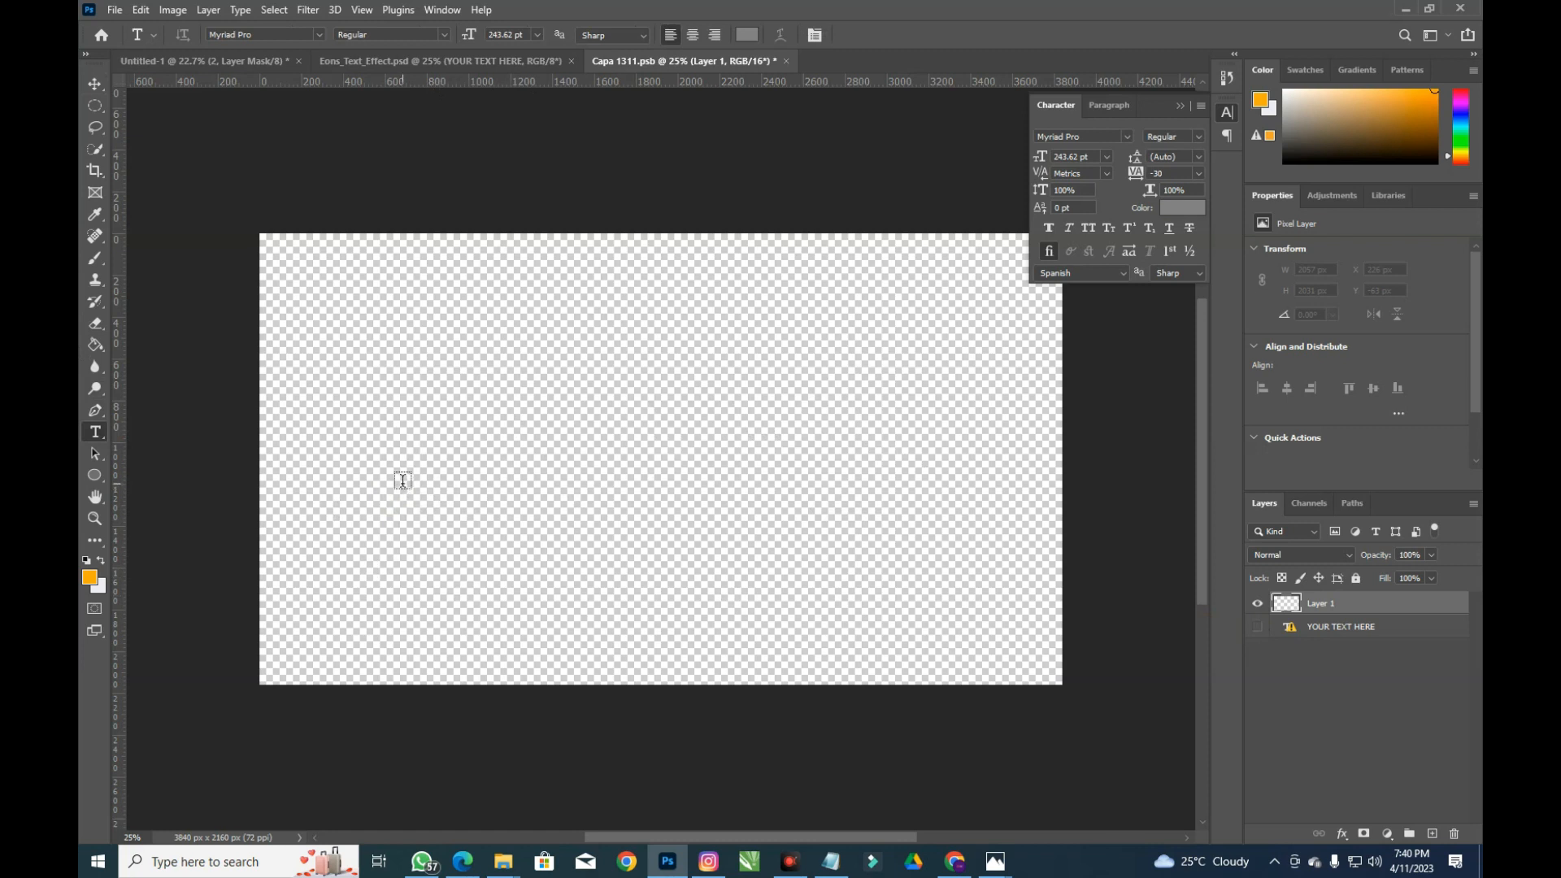
{"action": "left_click", "coordinate": [456, 466]}
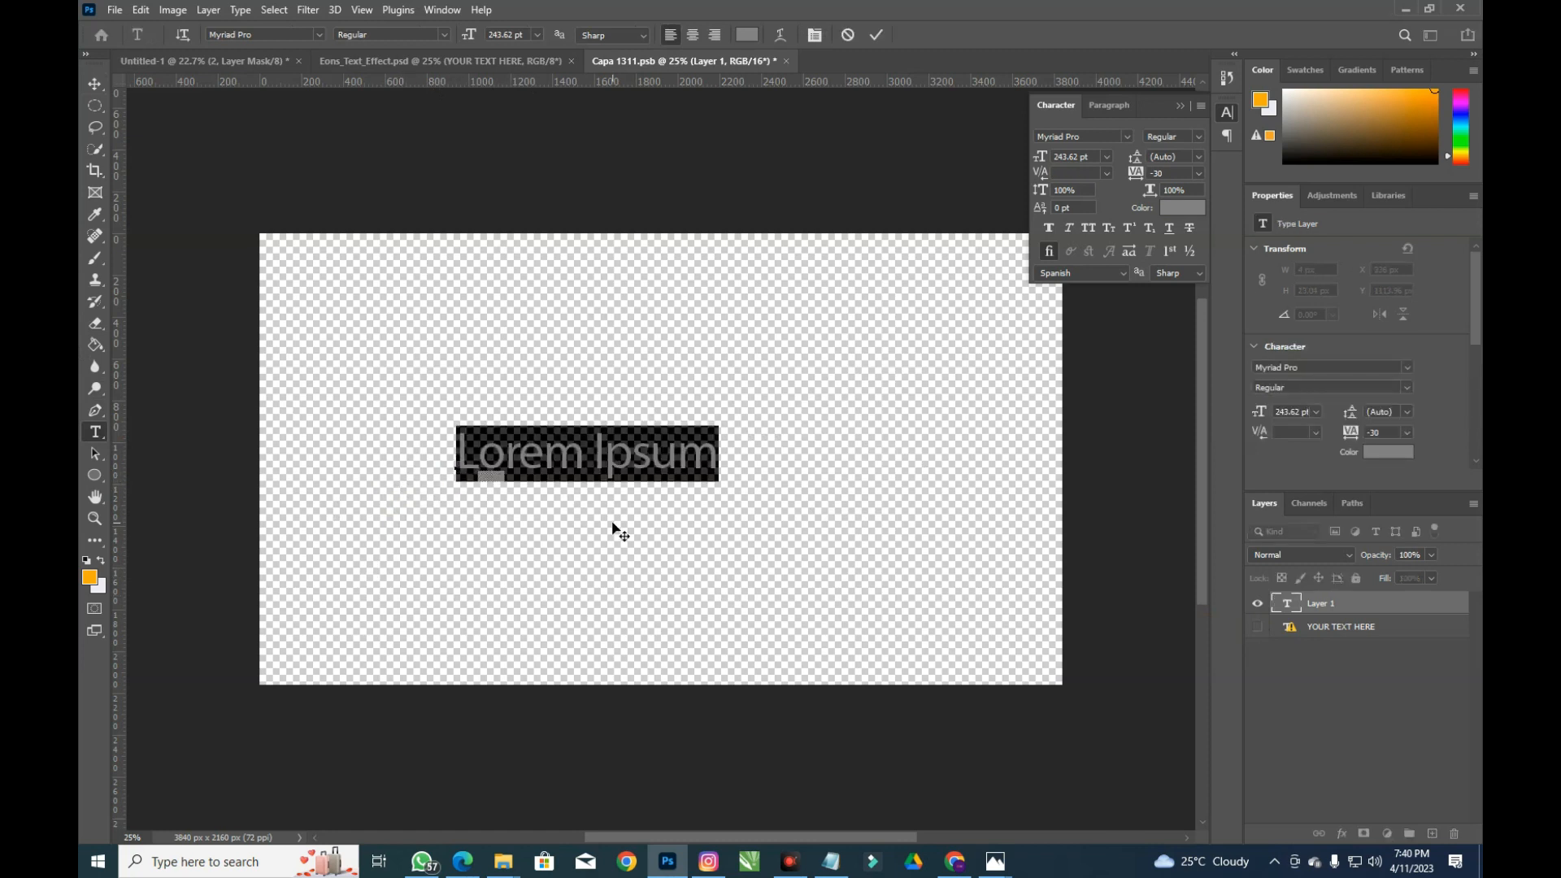
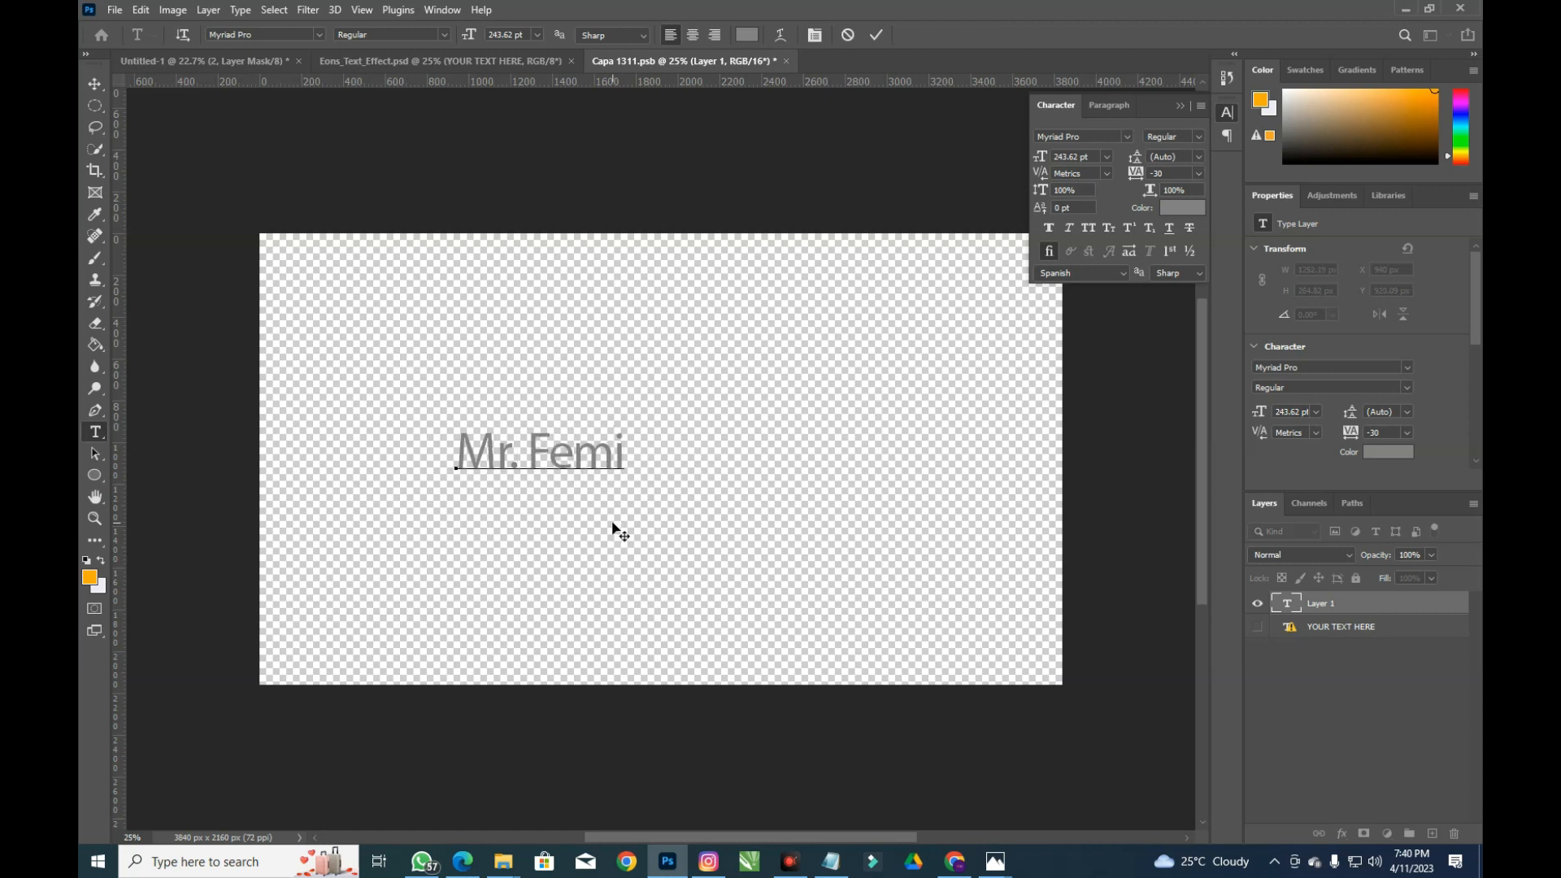
{"action": "left_click", "coordinate": [84, 81]}
{"action": "left_click_drag", "start_coordinate": [624, 436], "coordinate": [988, 260]}
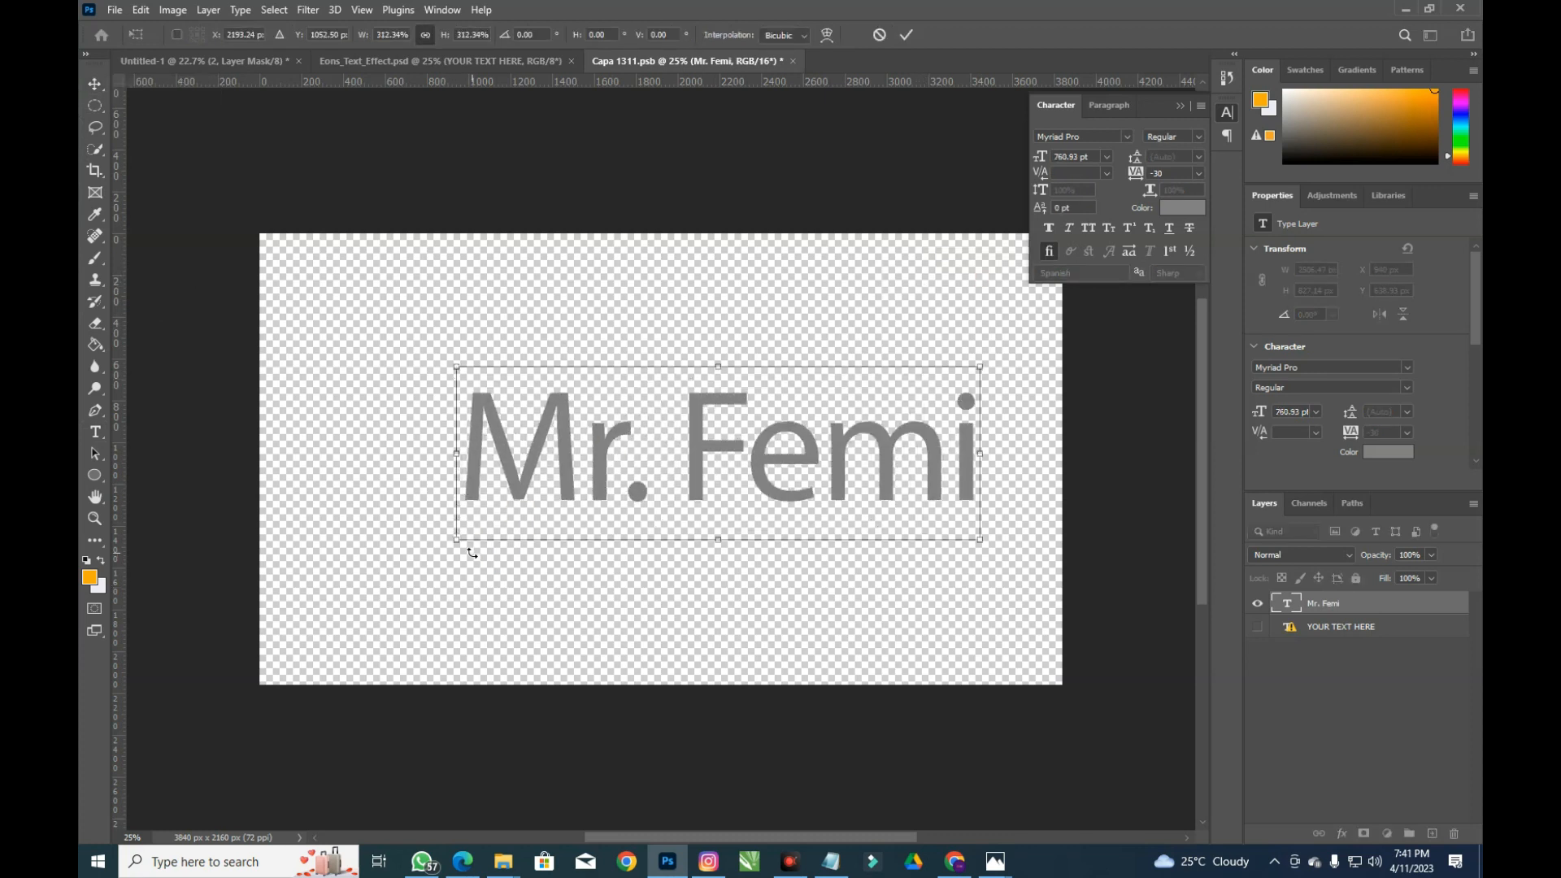
{"action": "left_click_drag", "start_coordinate": [453, 540], "coordinate": [369, 569]}
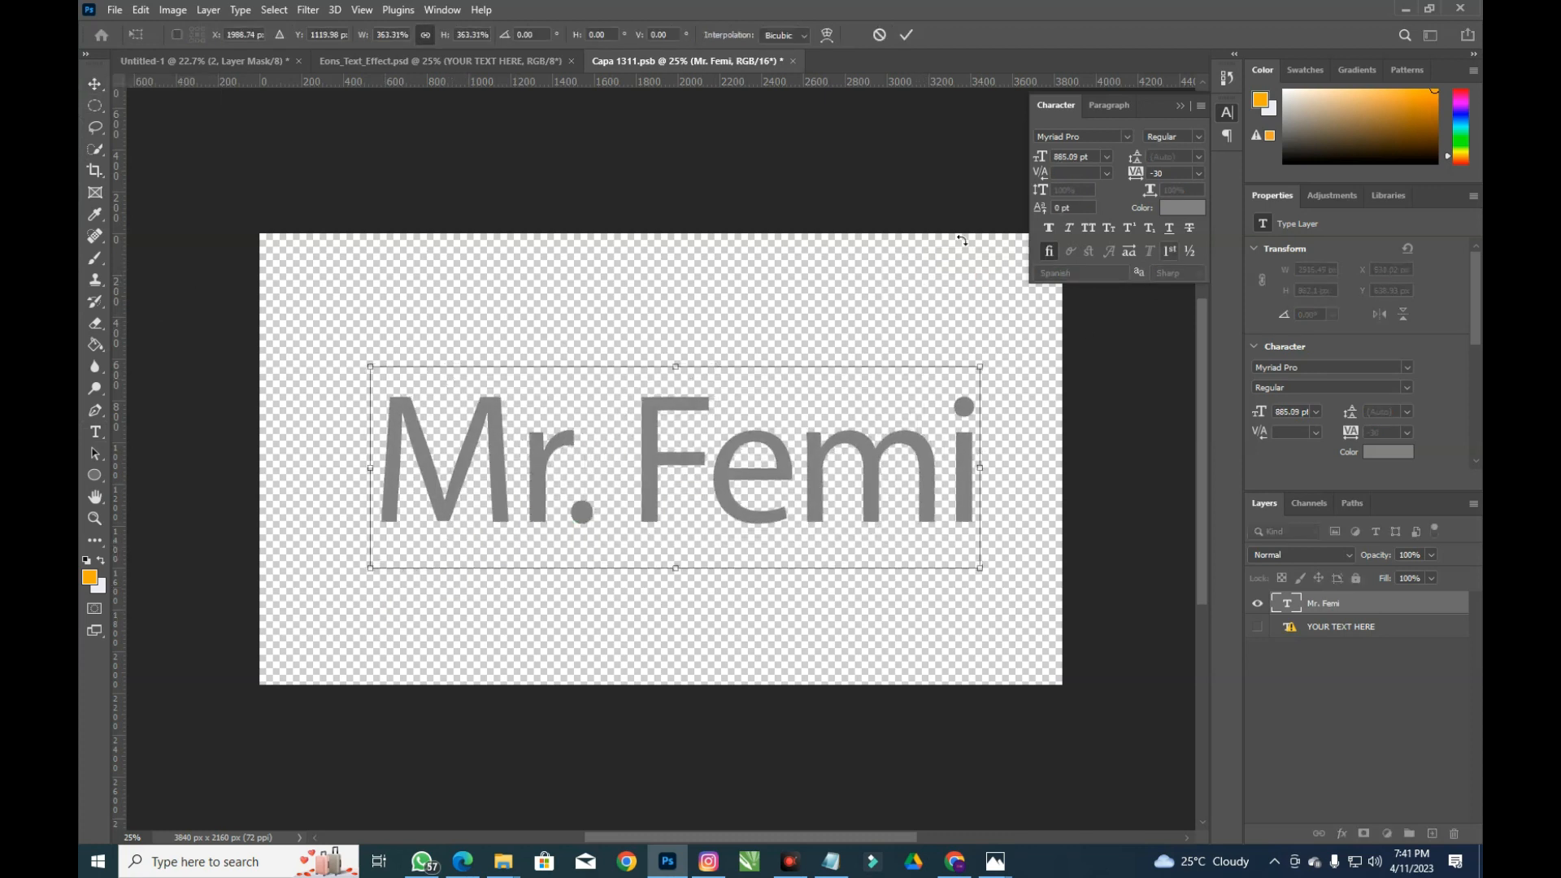
{"action": "left_click", "coordinate": [905, 34]}
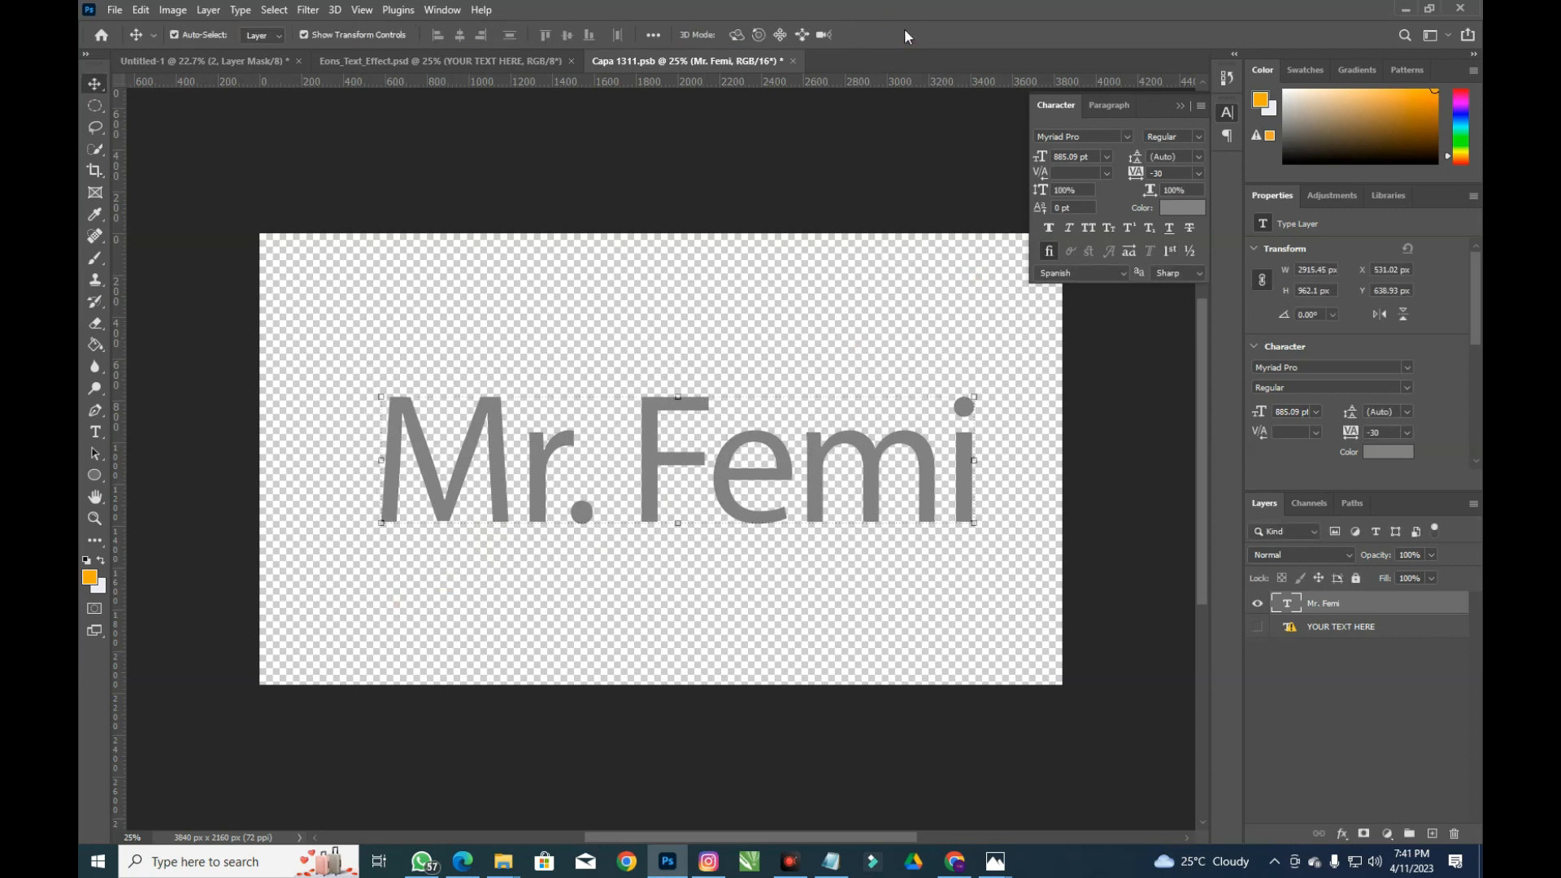
{"action": "key", "text": "ctrl+s"}
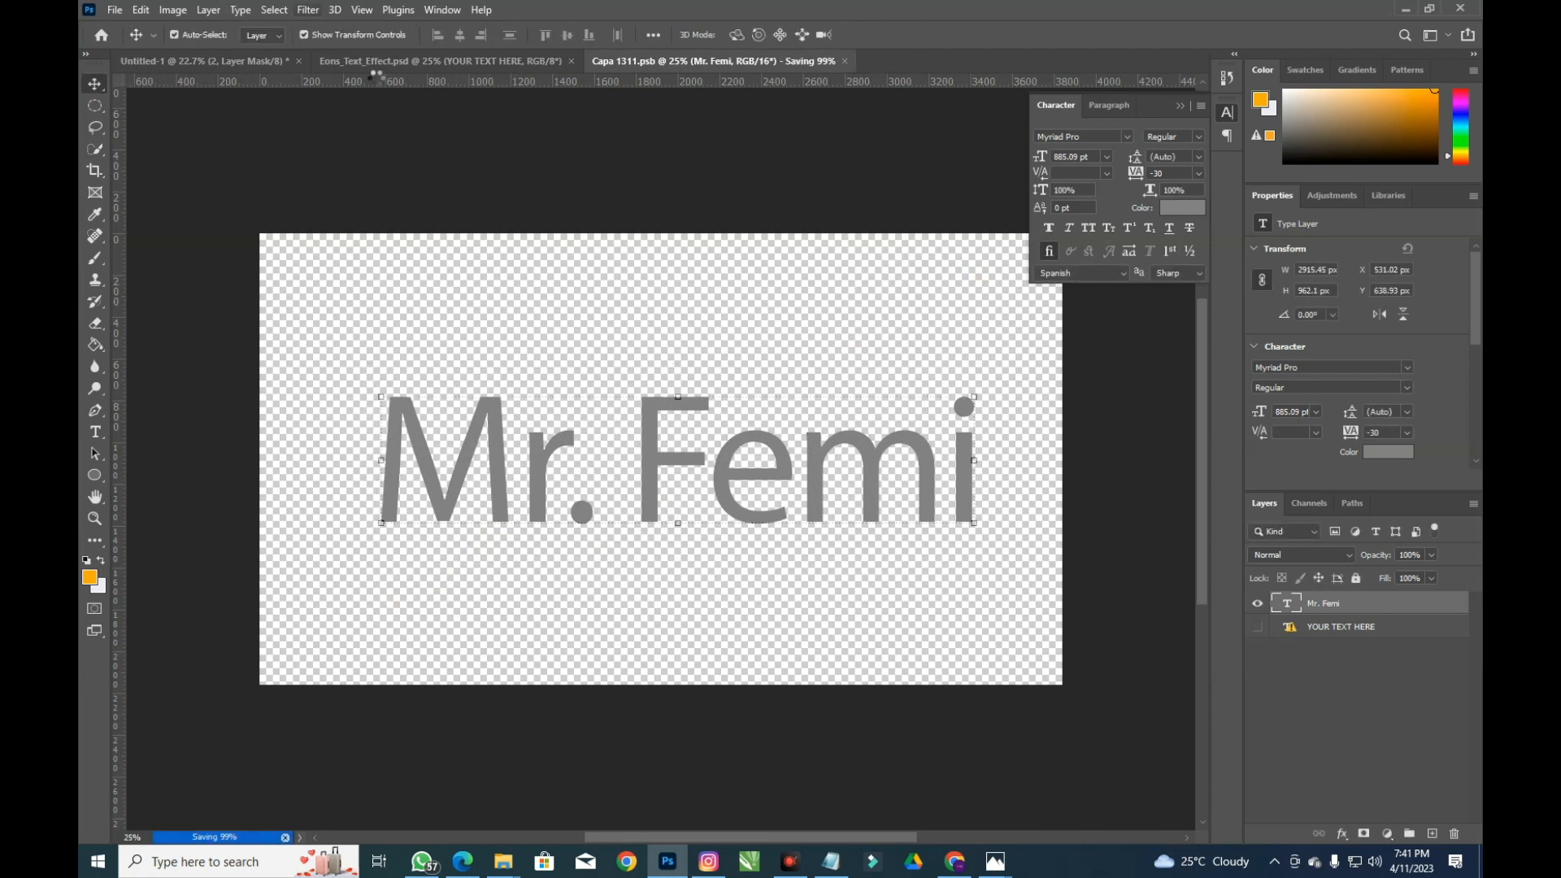
{"action": "left_click", "coordinate": [429, 62]}
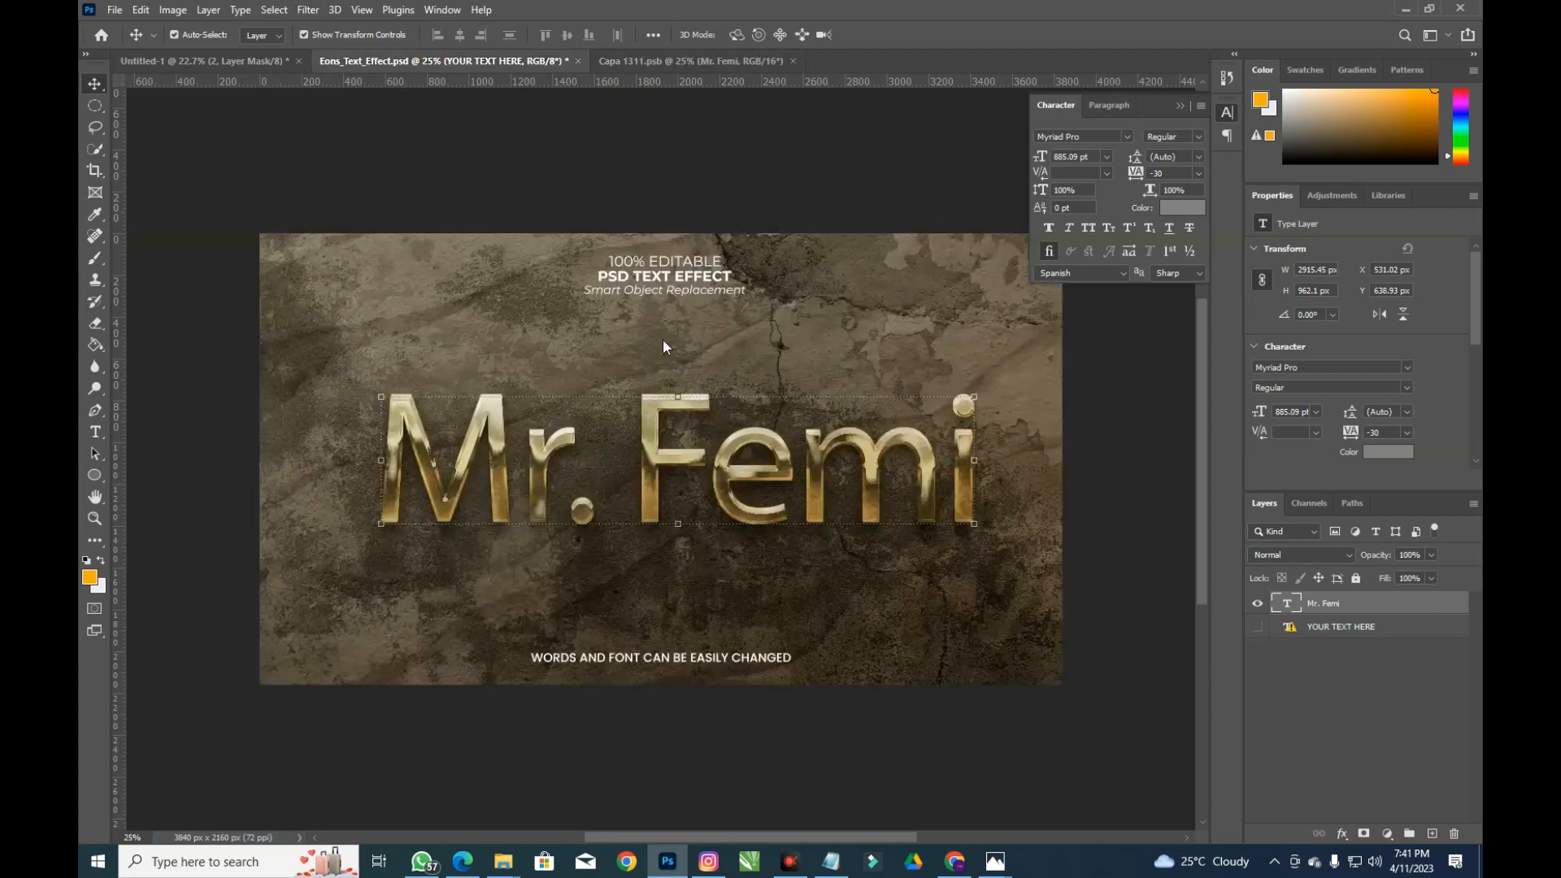
{"action": "left_click", "coordinate": [695, 69]}
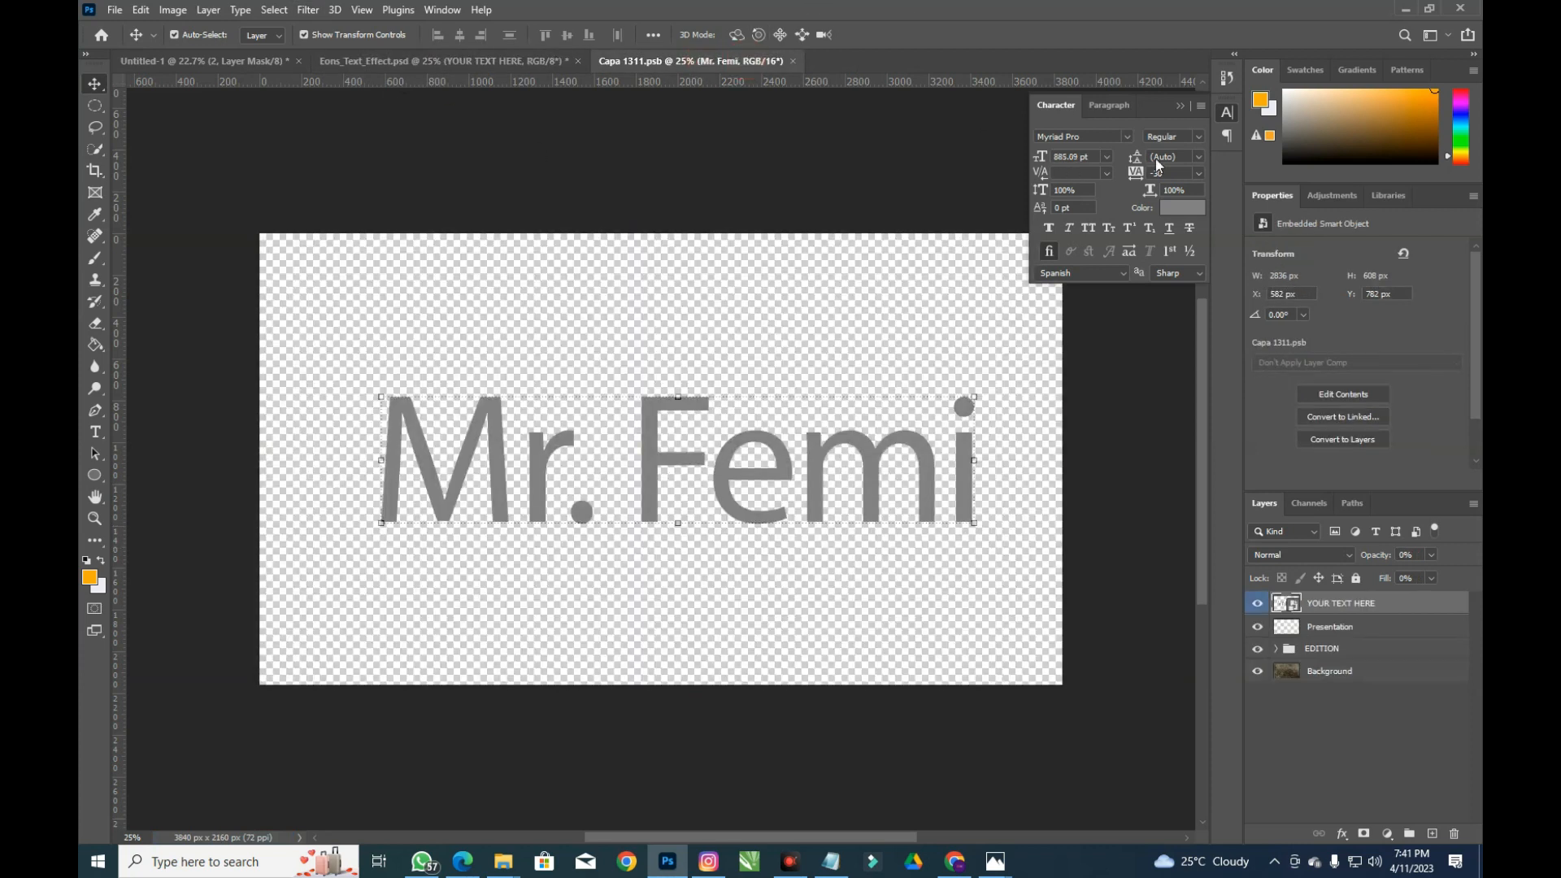
{"action": "left_click", "coordinate": [1125, 136]}
{"action": "key", "text": "Down"}
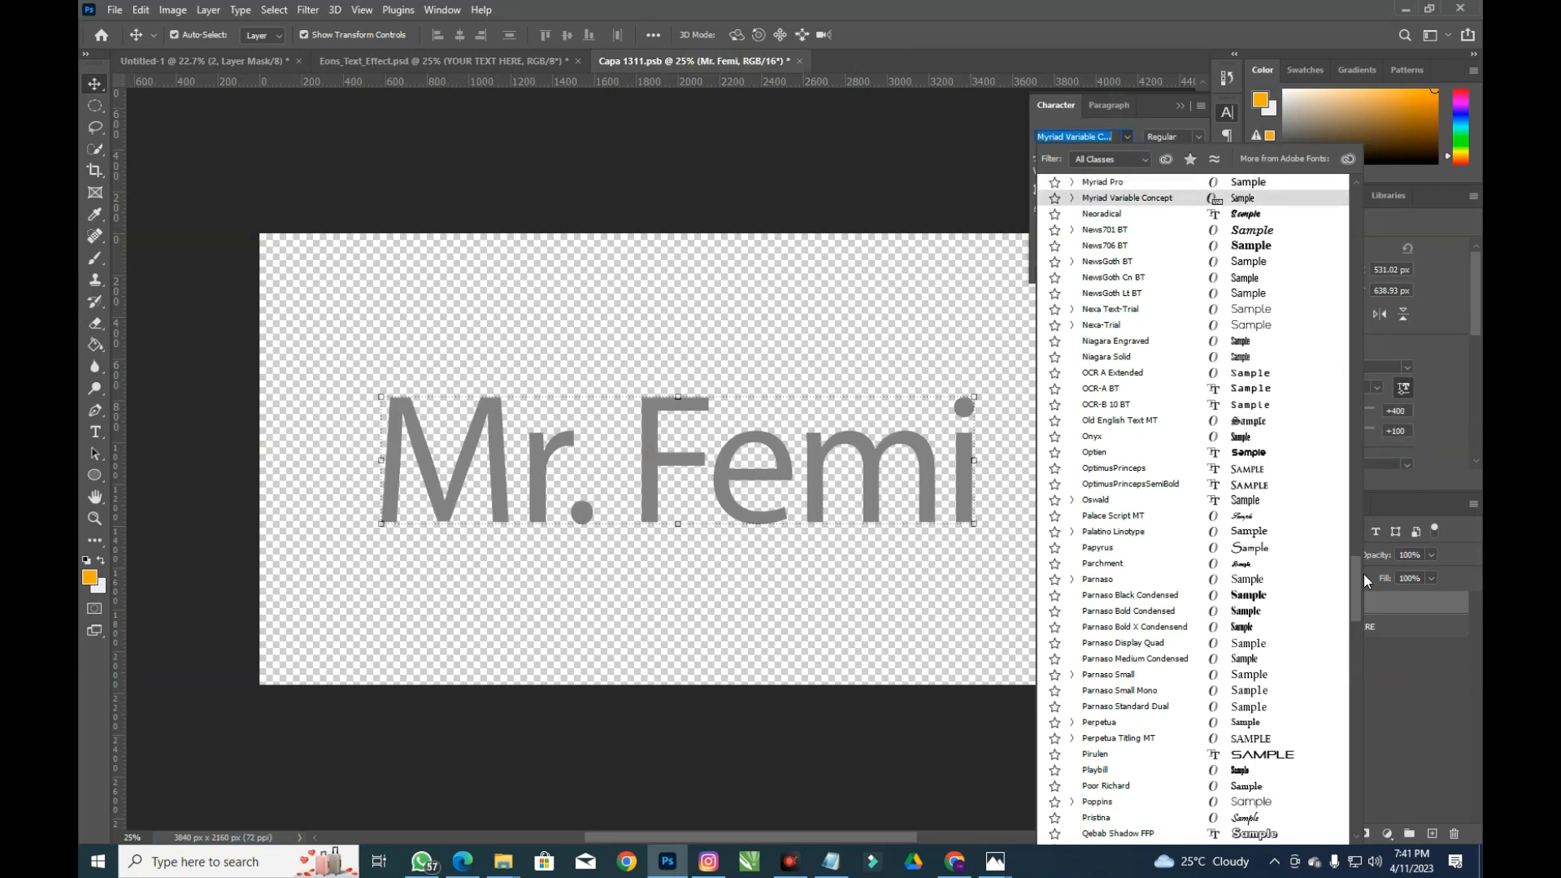
{"action": "left_click", "coordinate": [1356, 250]}
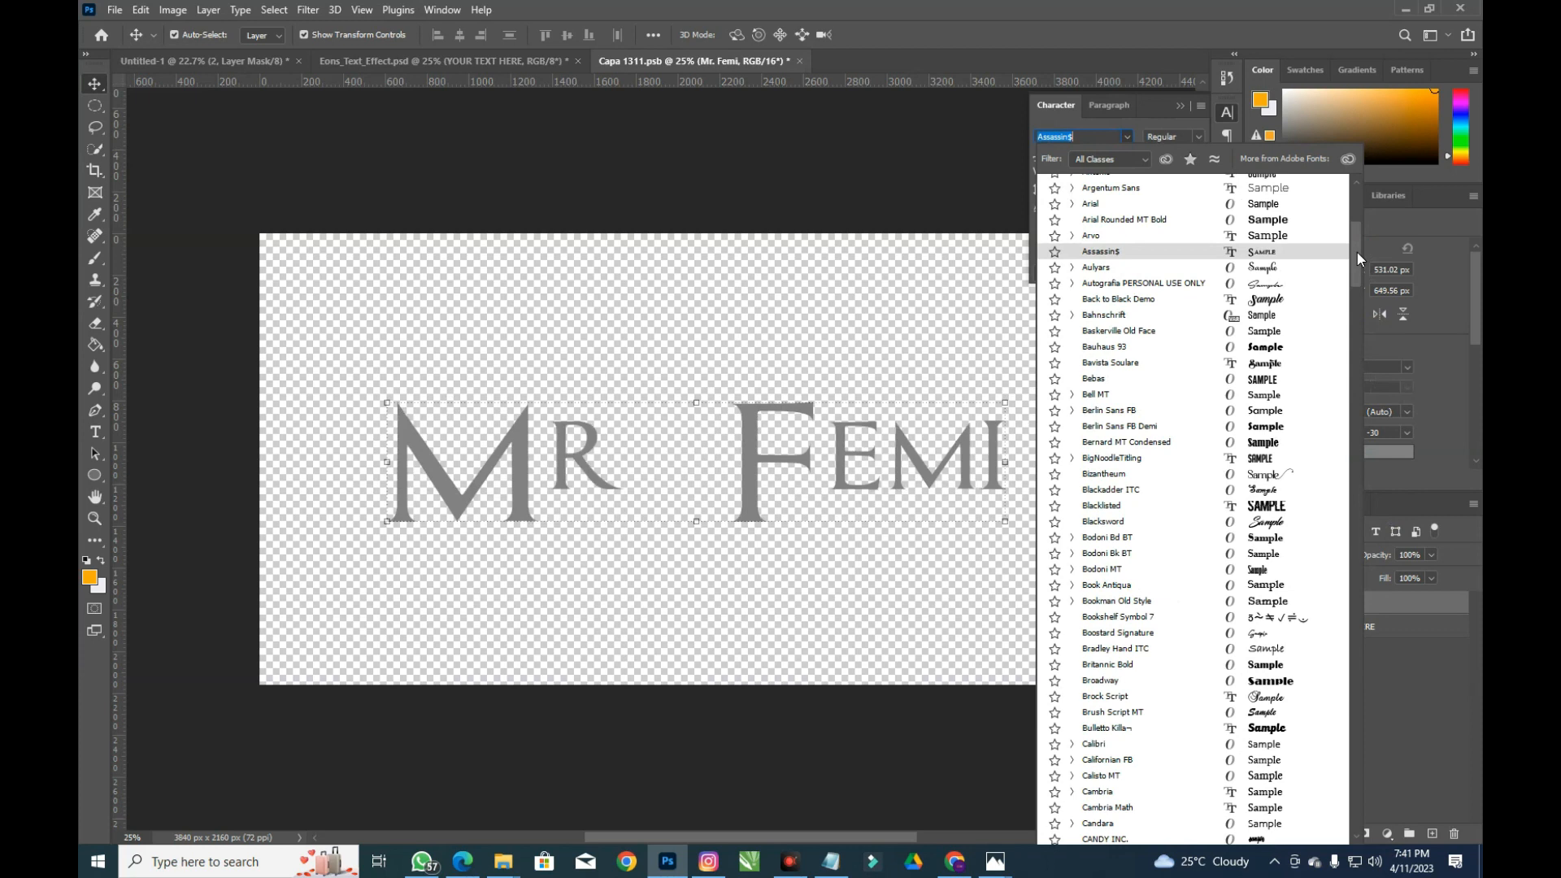
{"action": "left_click_drag", "start_coordinate": [1356, 254], "coordinate": [1359, 220]}
{"action": "left_click", "coordinate": [1268, 236]}
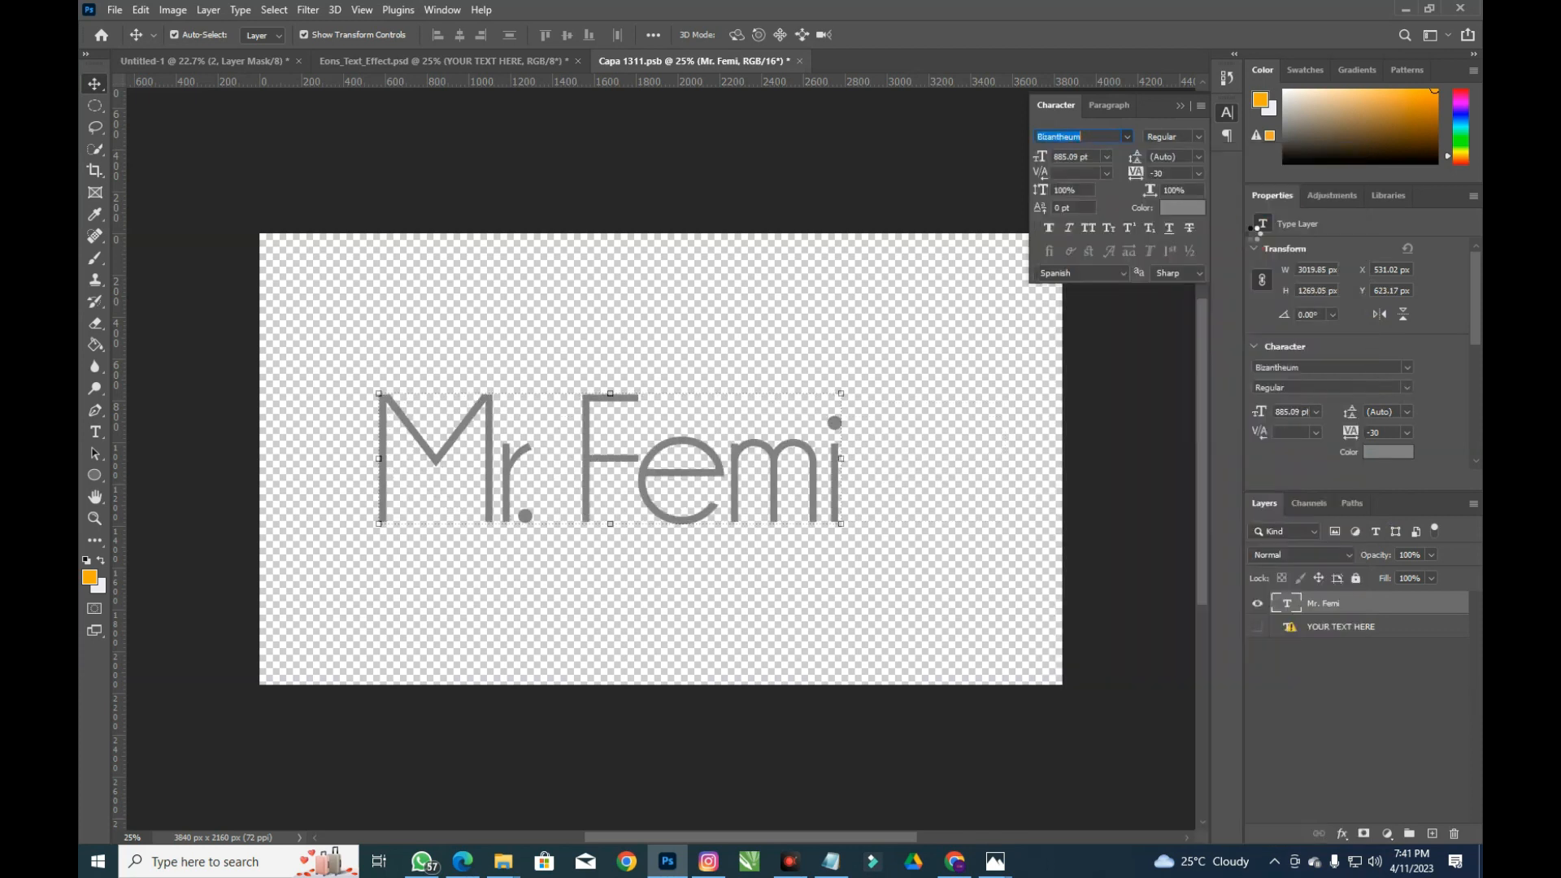
Save Capa 1311.psb and view the gold mockup with the Bizantheum lettering
{"action": "left_click", "coordinate": [118, 10]}
{"action": "left_click", "coordinate": [122, 199]}
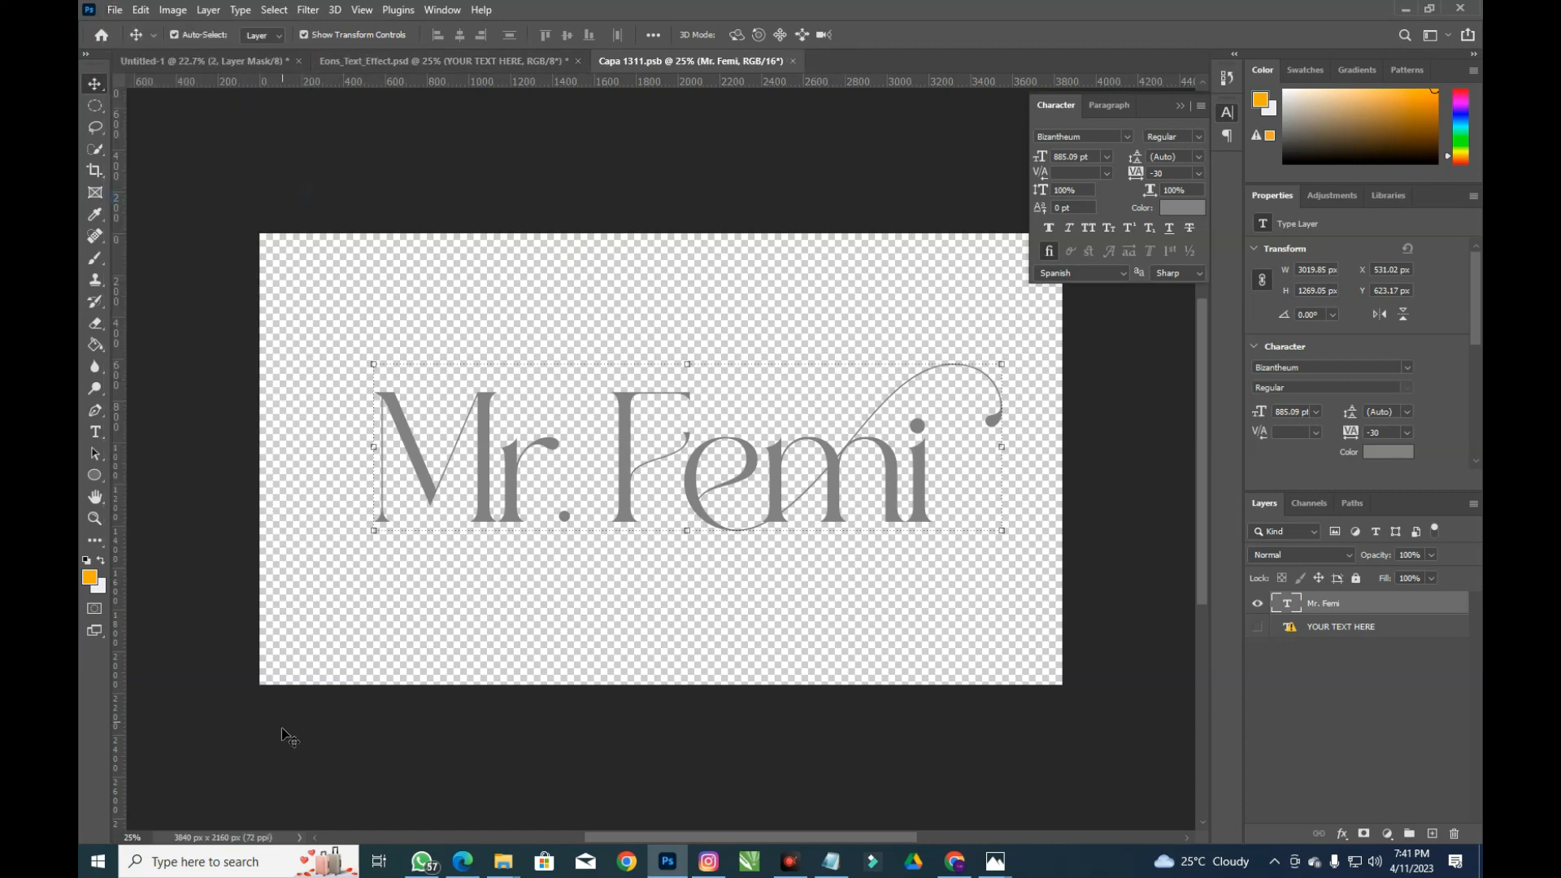
{"action": "left_click", "coordinate": [520, 62]}
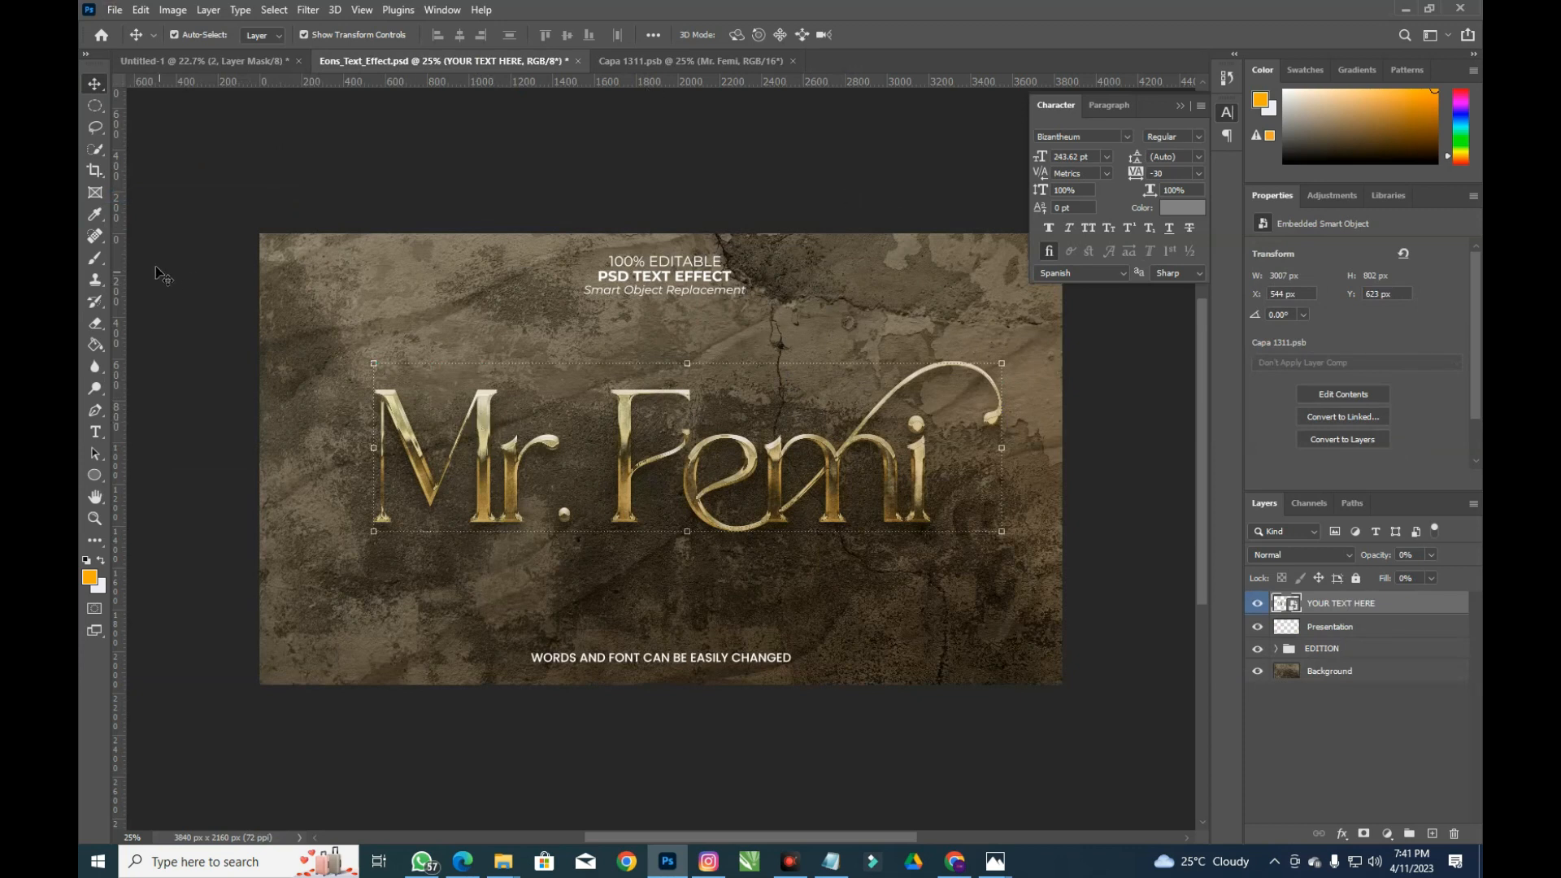
Hide the Background, Overshadow, first Texture and Presentation layers of the gold mockup
{"action": "left_click", "coordinate": [1258, 672]}
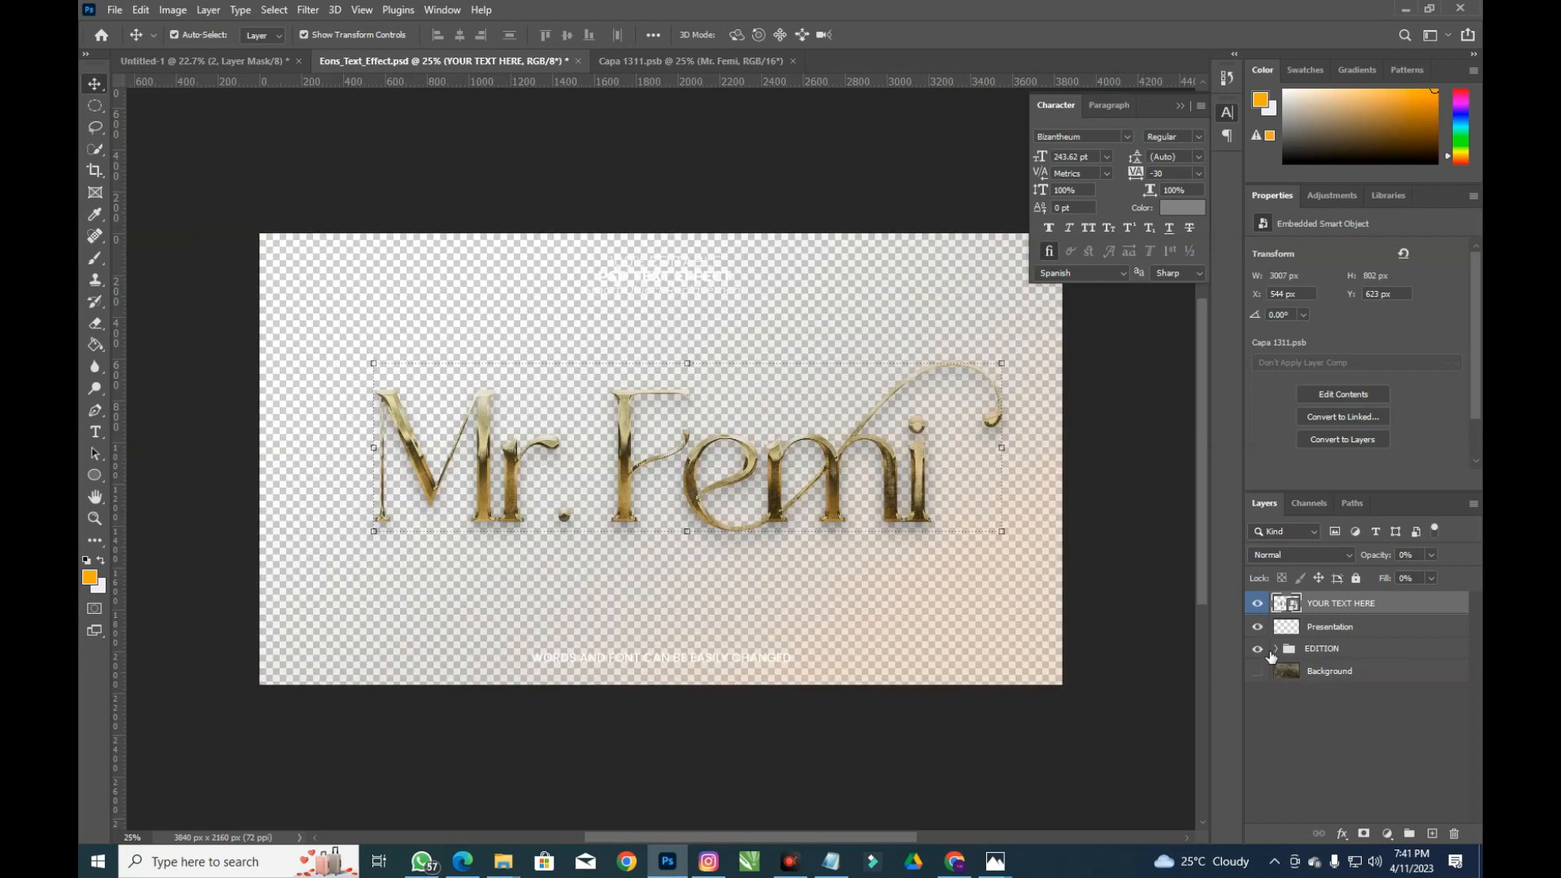
{"action": "left_click", "coordinate": [1273, 649]}
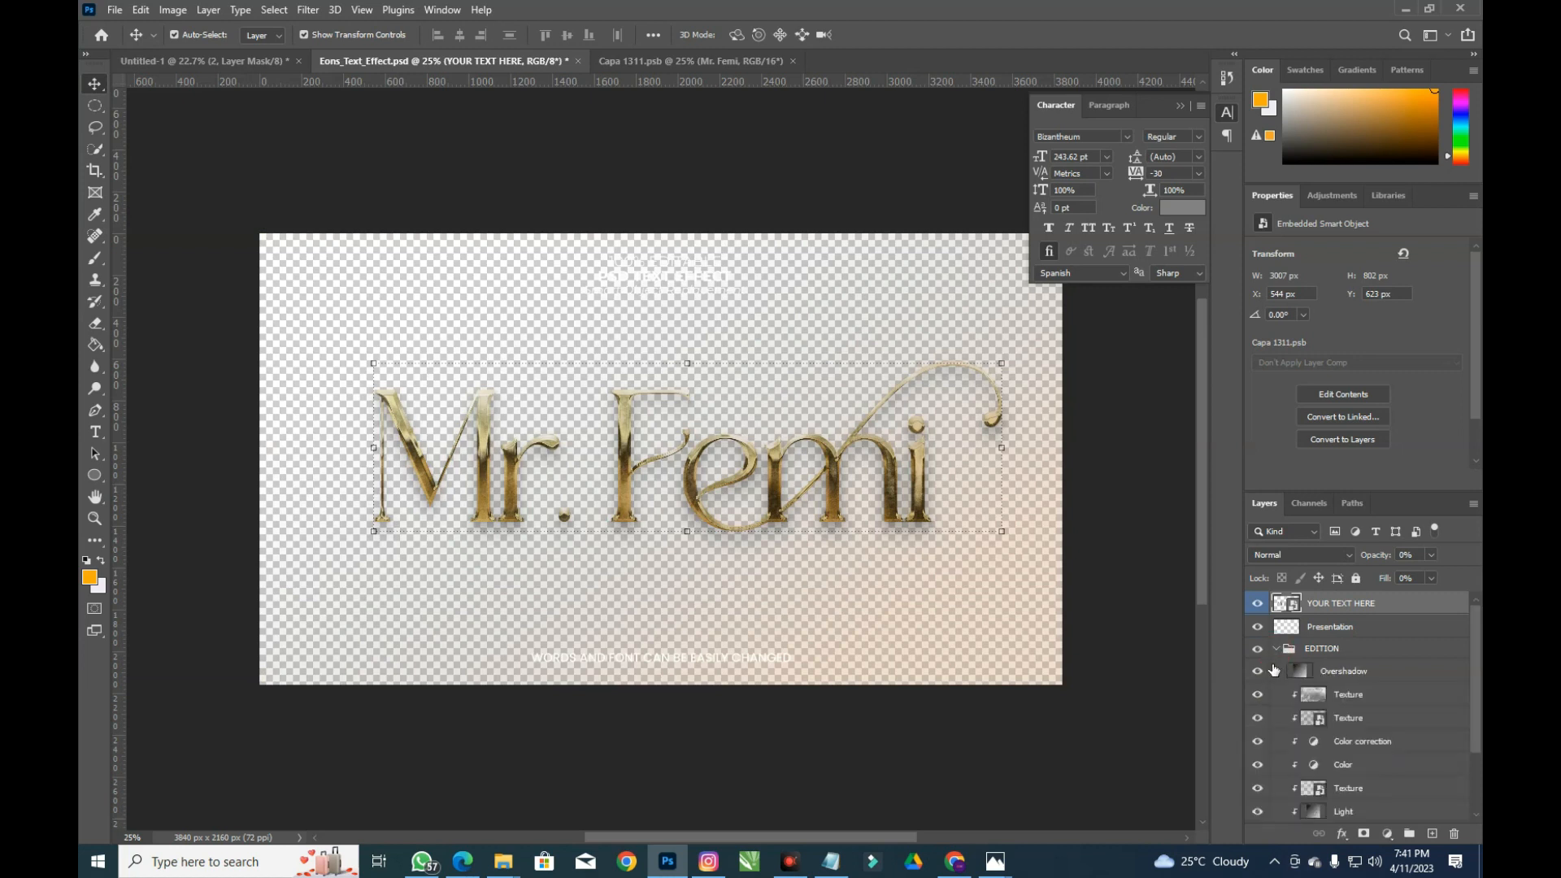
{"action": "left_click", "coordinate": [1257, 671]}
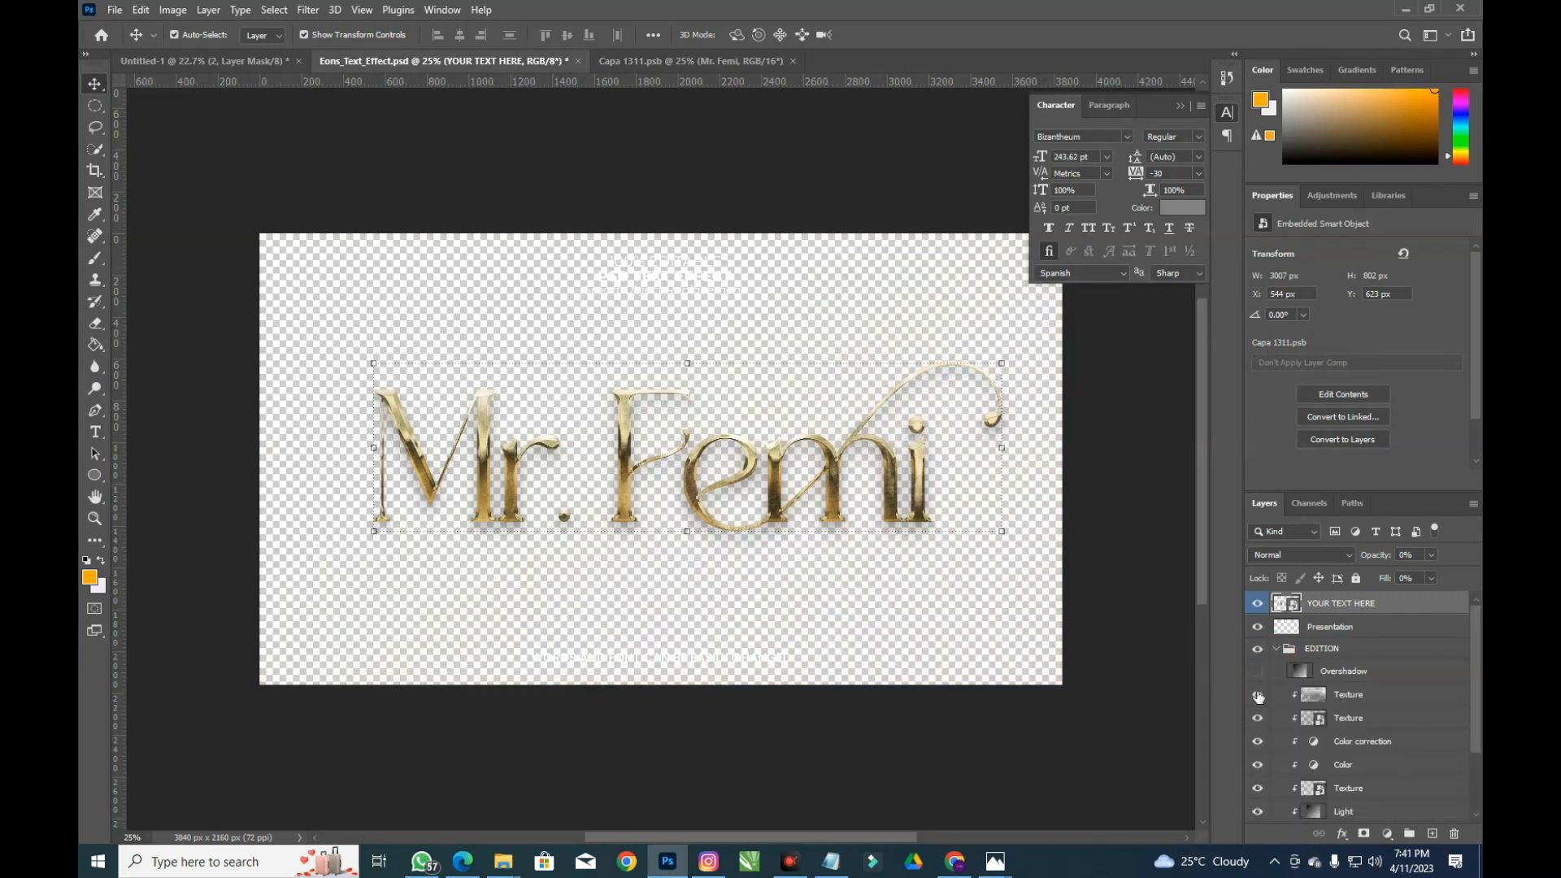
{"action": "left_click", "coordinate": [1258, 695]}
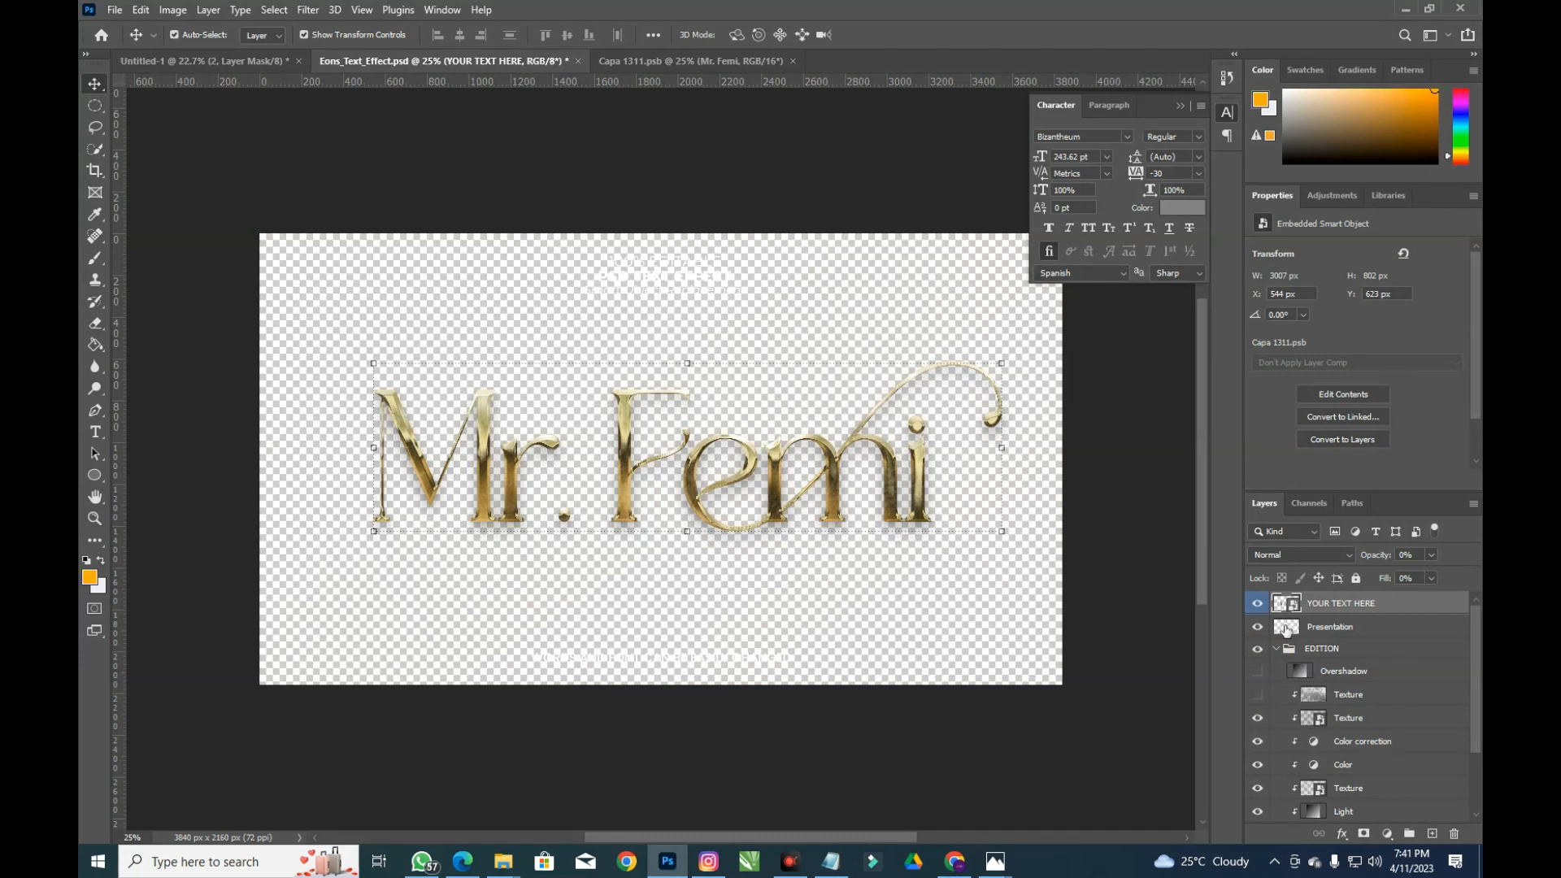
{"action": "left_click", "coordinate": [1258, 628]}
{"action": "left_click", "coordinate": [114, 9]}
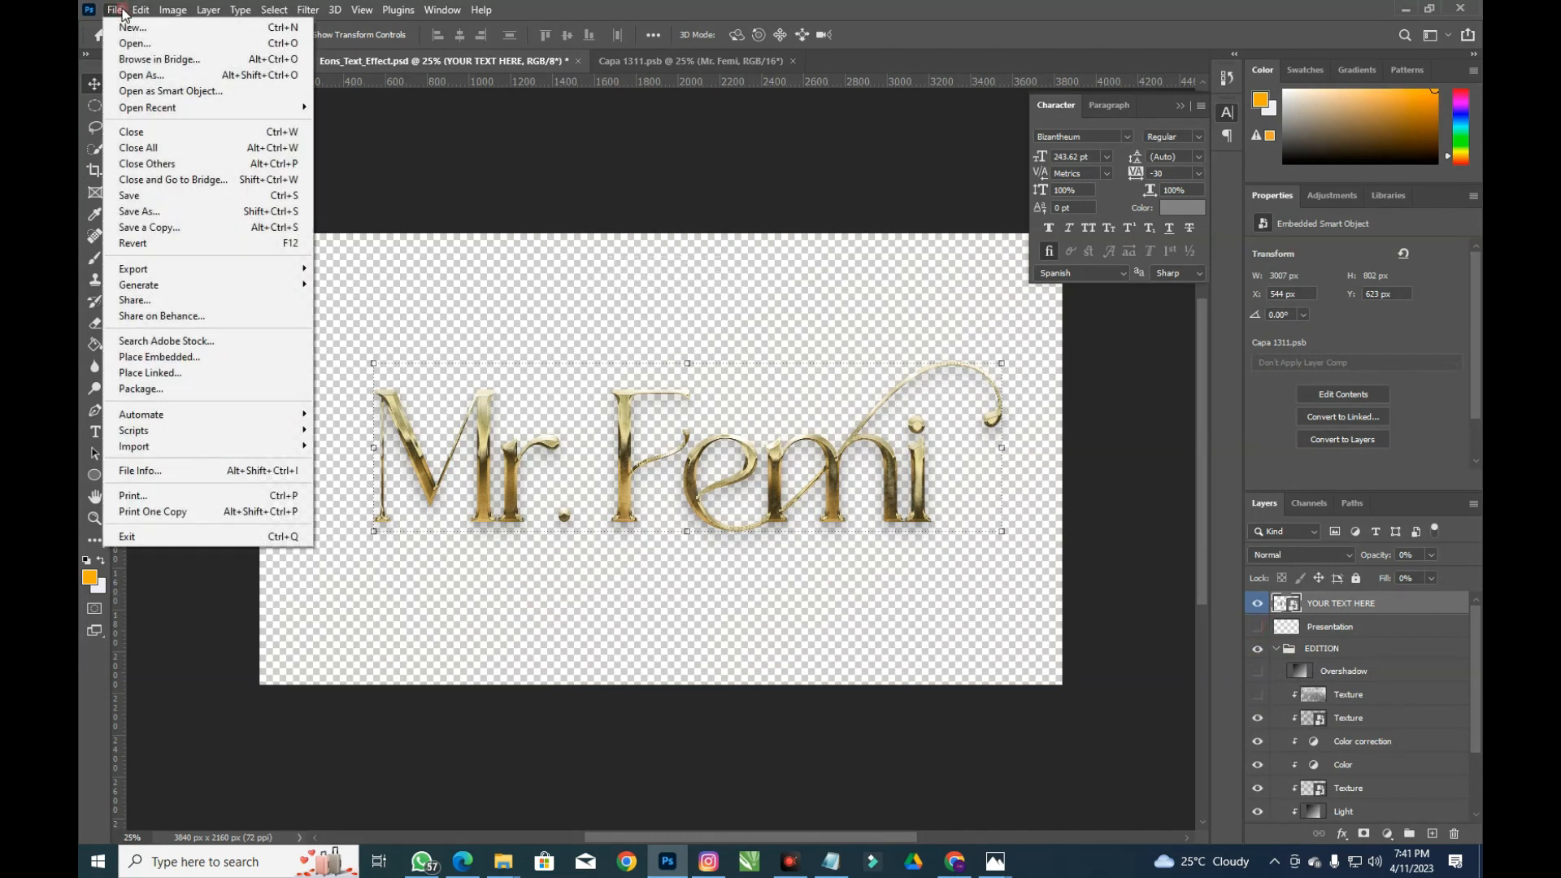
Save a PNG copy named 'Eons_Text_Effect copy' into the Eons_Text_Effect folder
{"action": "left_click", "coordinate": [188, 229]}
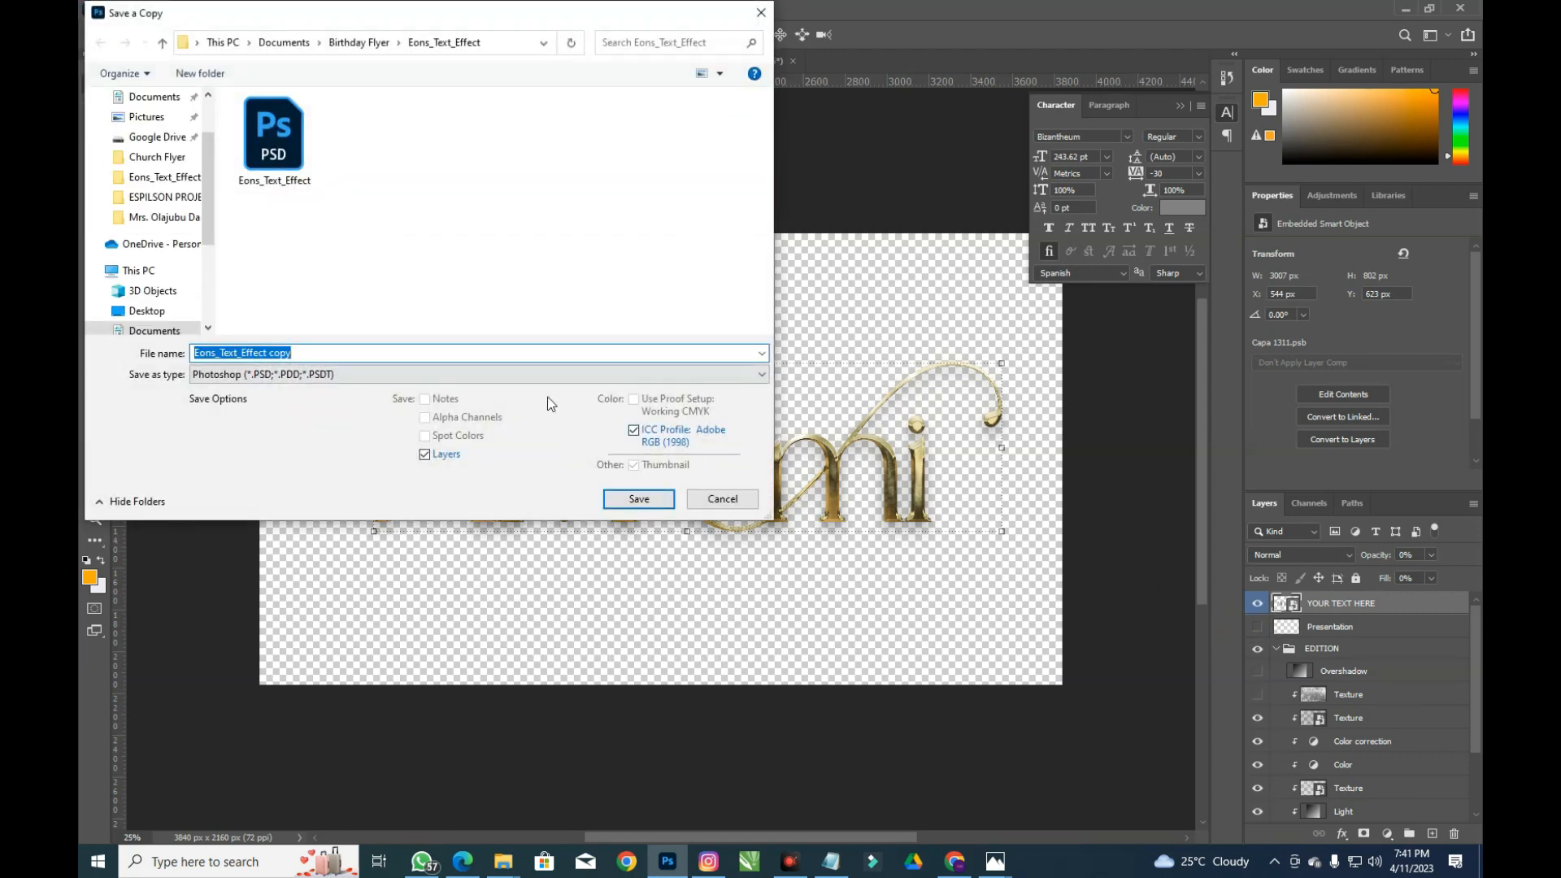
{"action": "left_click", "coordinate": [485, 374]}
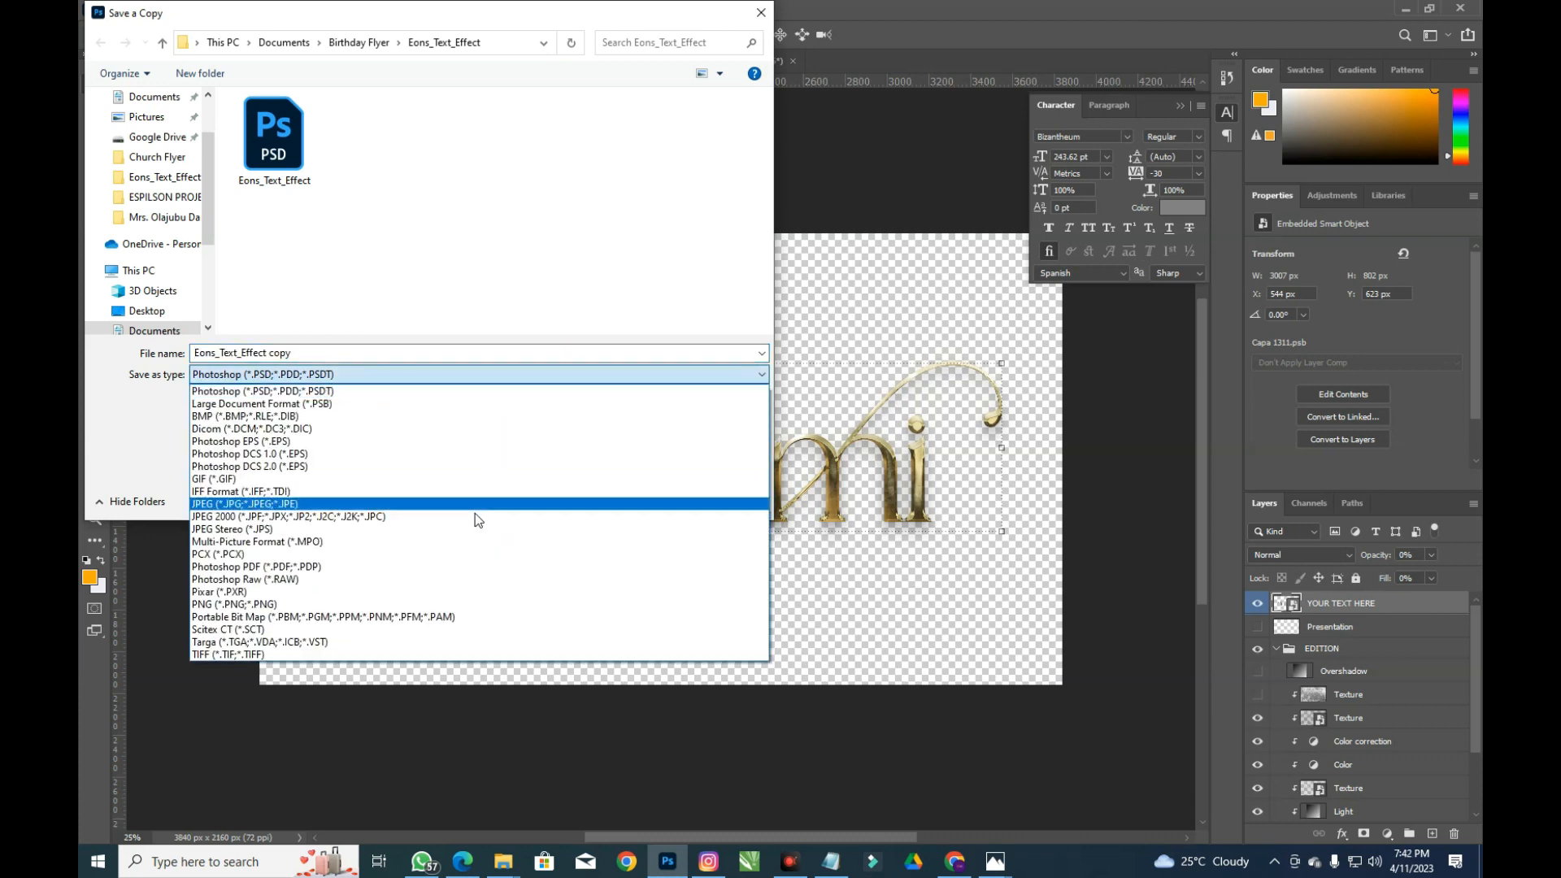
{"action": "key", "text": "Up"}
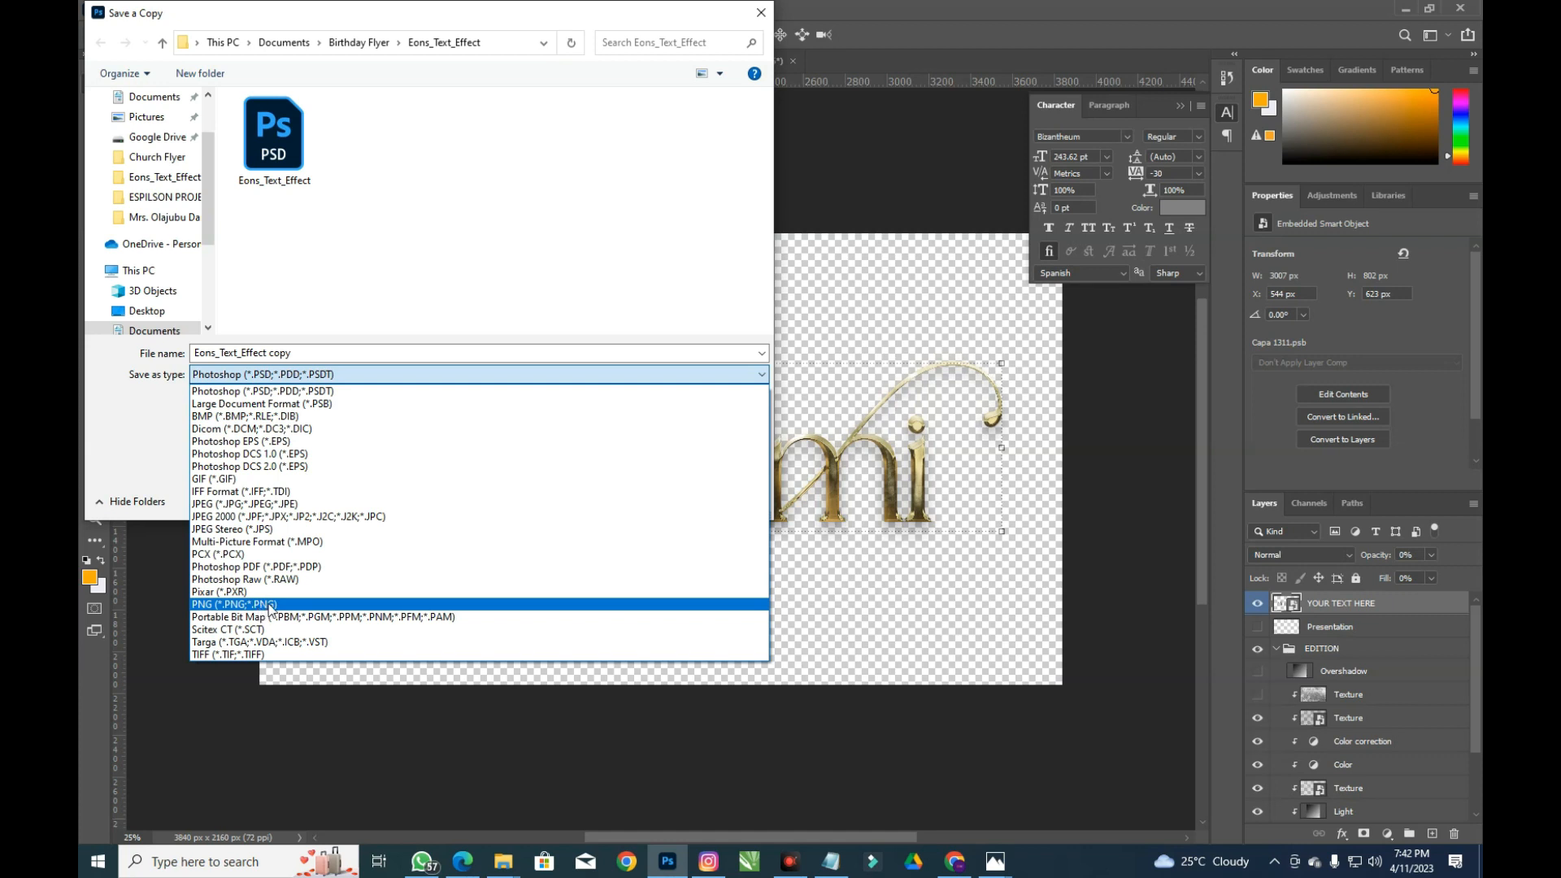
{"action": "left_click", "coordinate": [280, 605]}
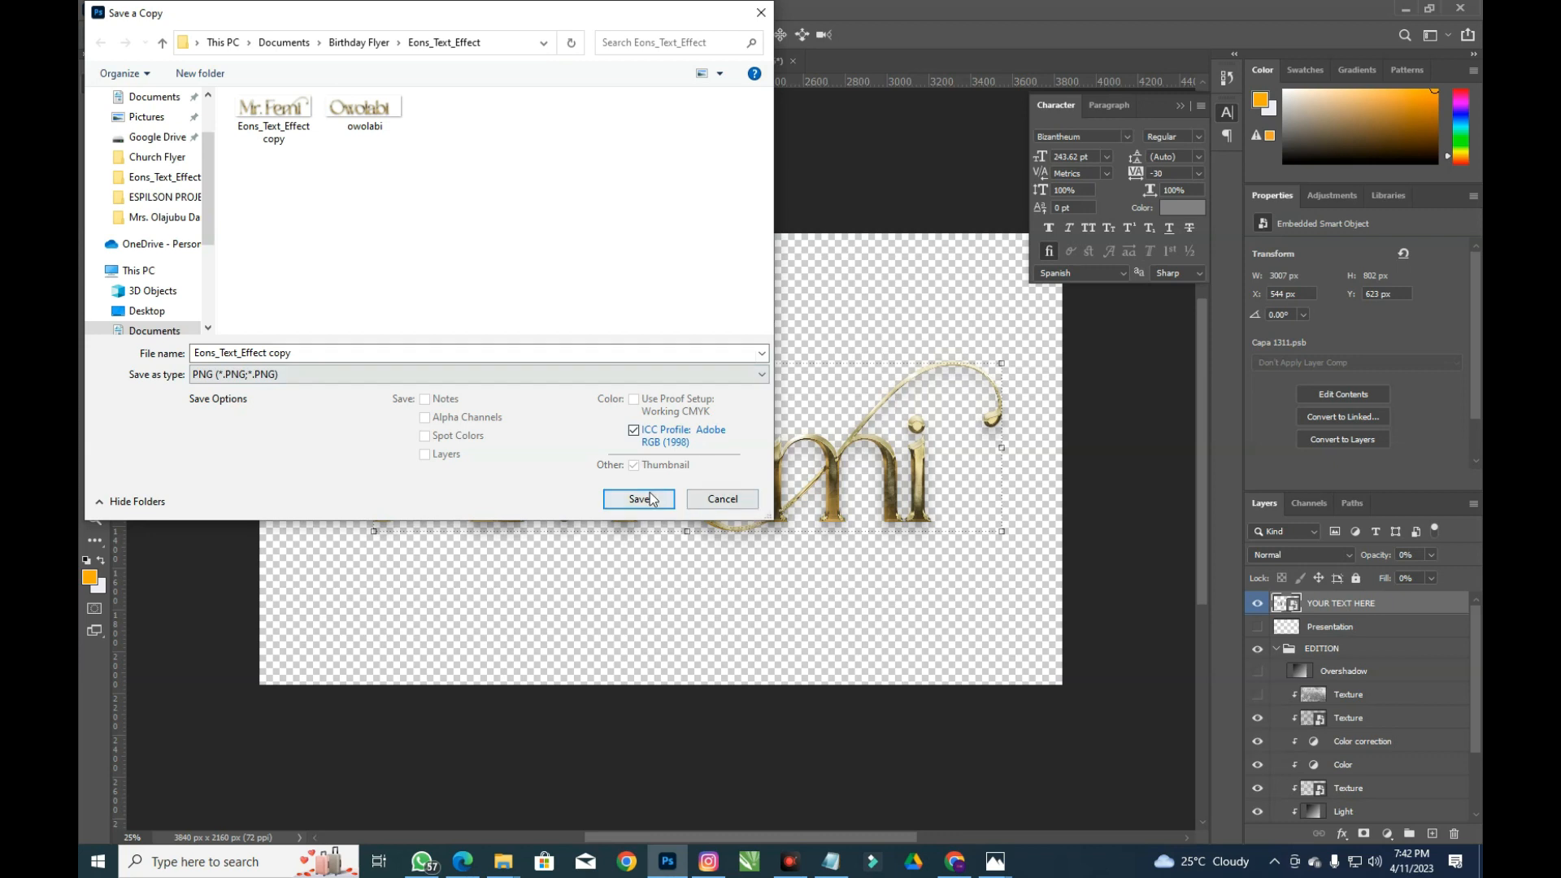
{"action": "left_click", "coordinate": [722, 501]}
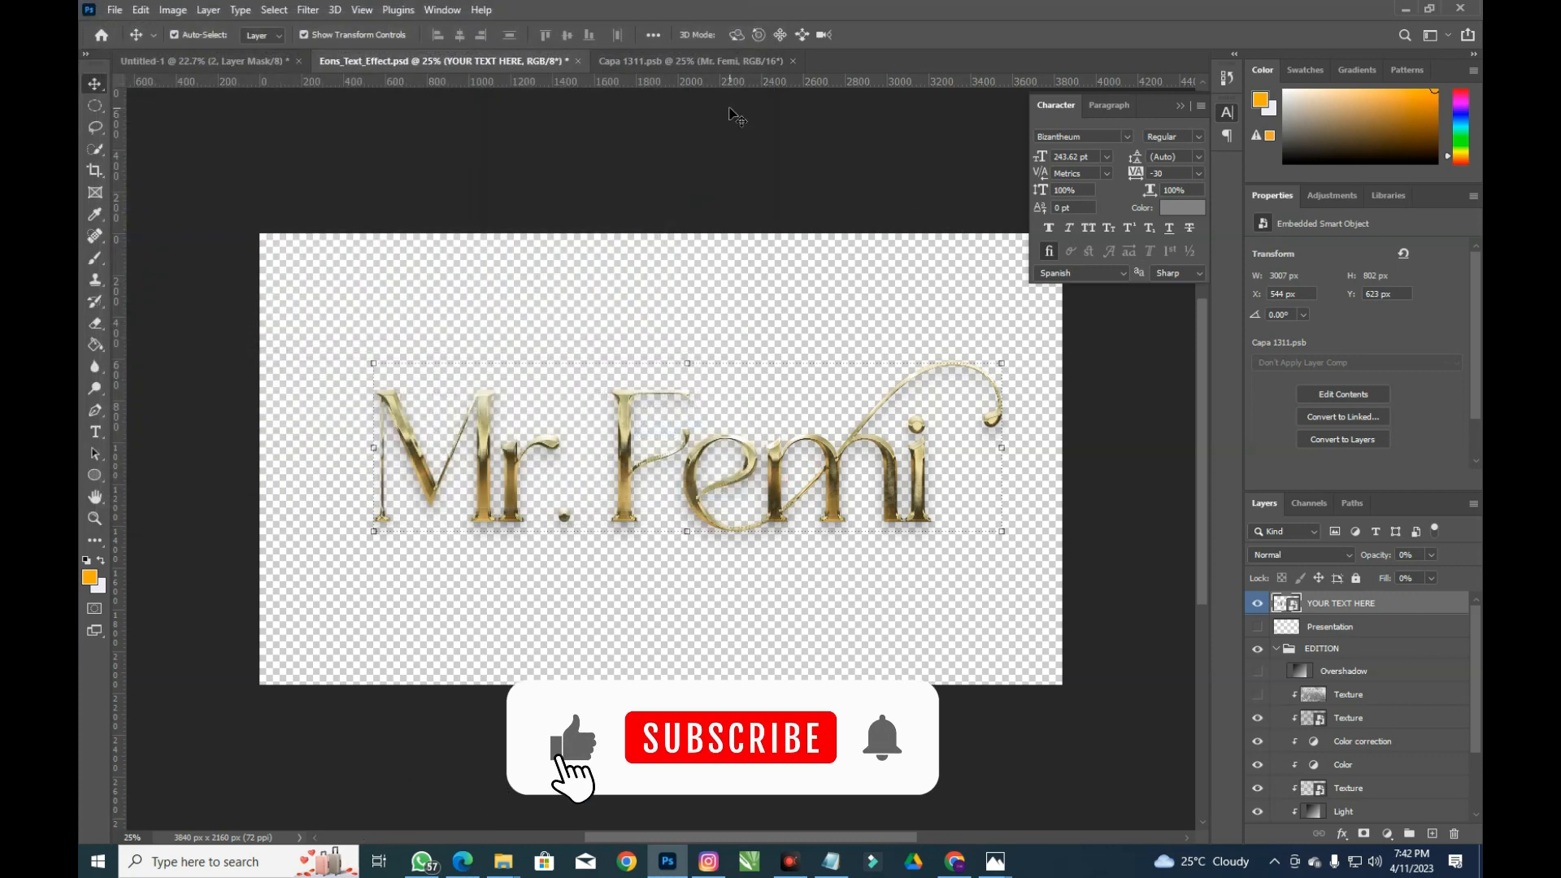
Close Capa 1311.psb and Eons_Text_Effect.psd without saving changes
{"action": "left_click", "coordinate": [790, 61]}
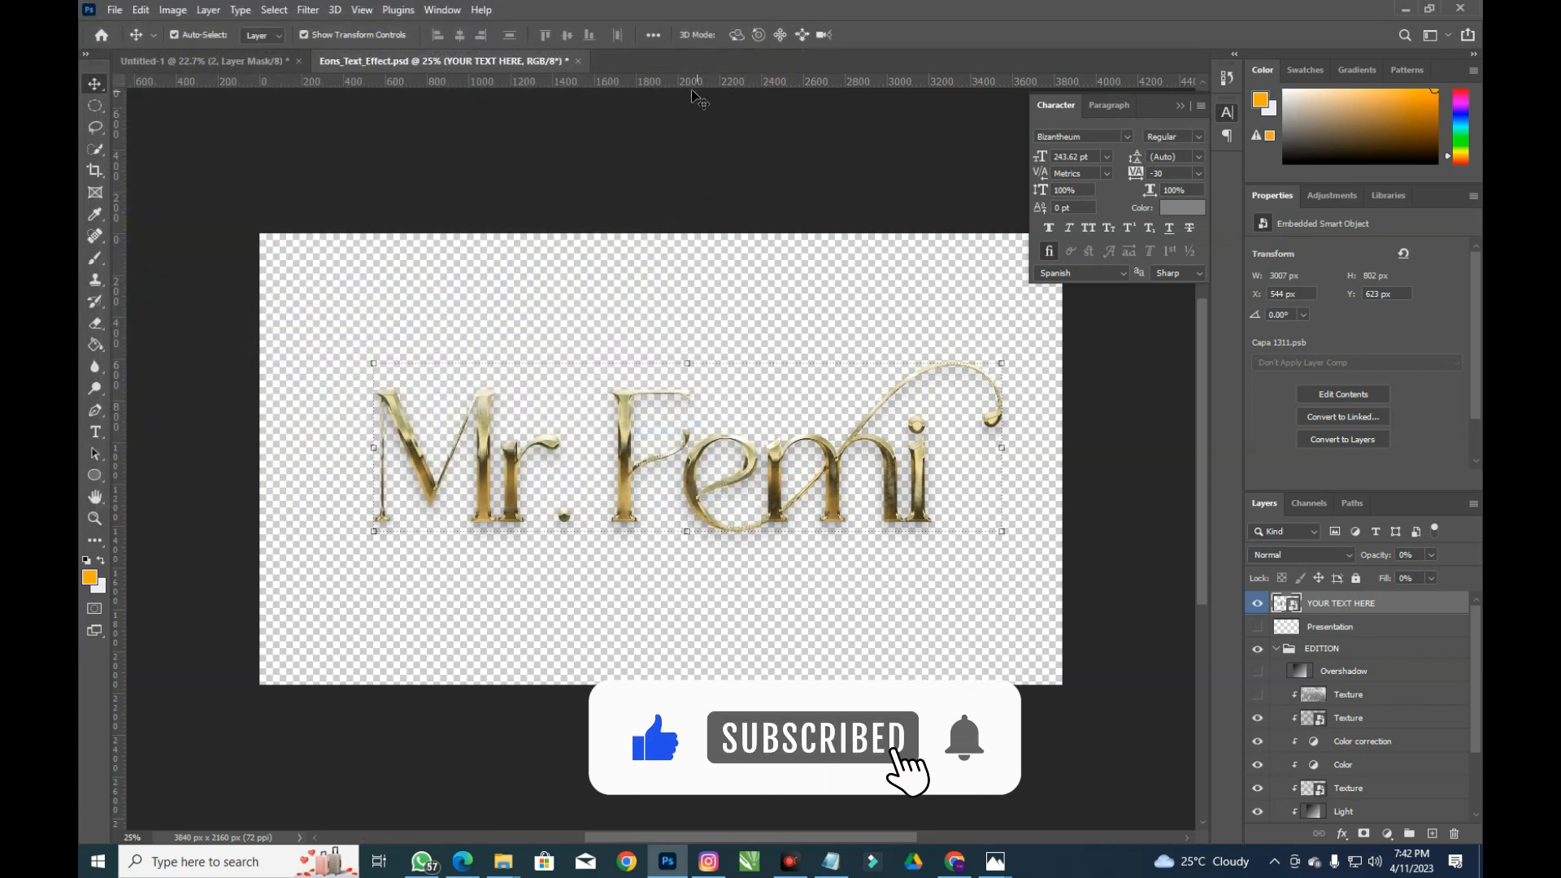
{"action": "left_click", "coordinate": [579, 61]}
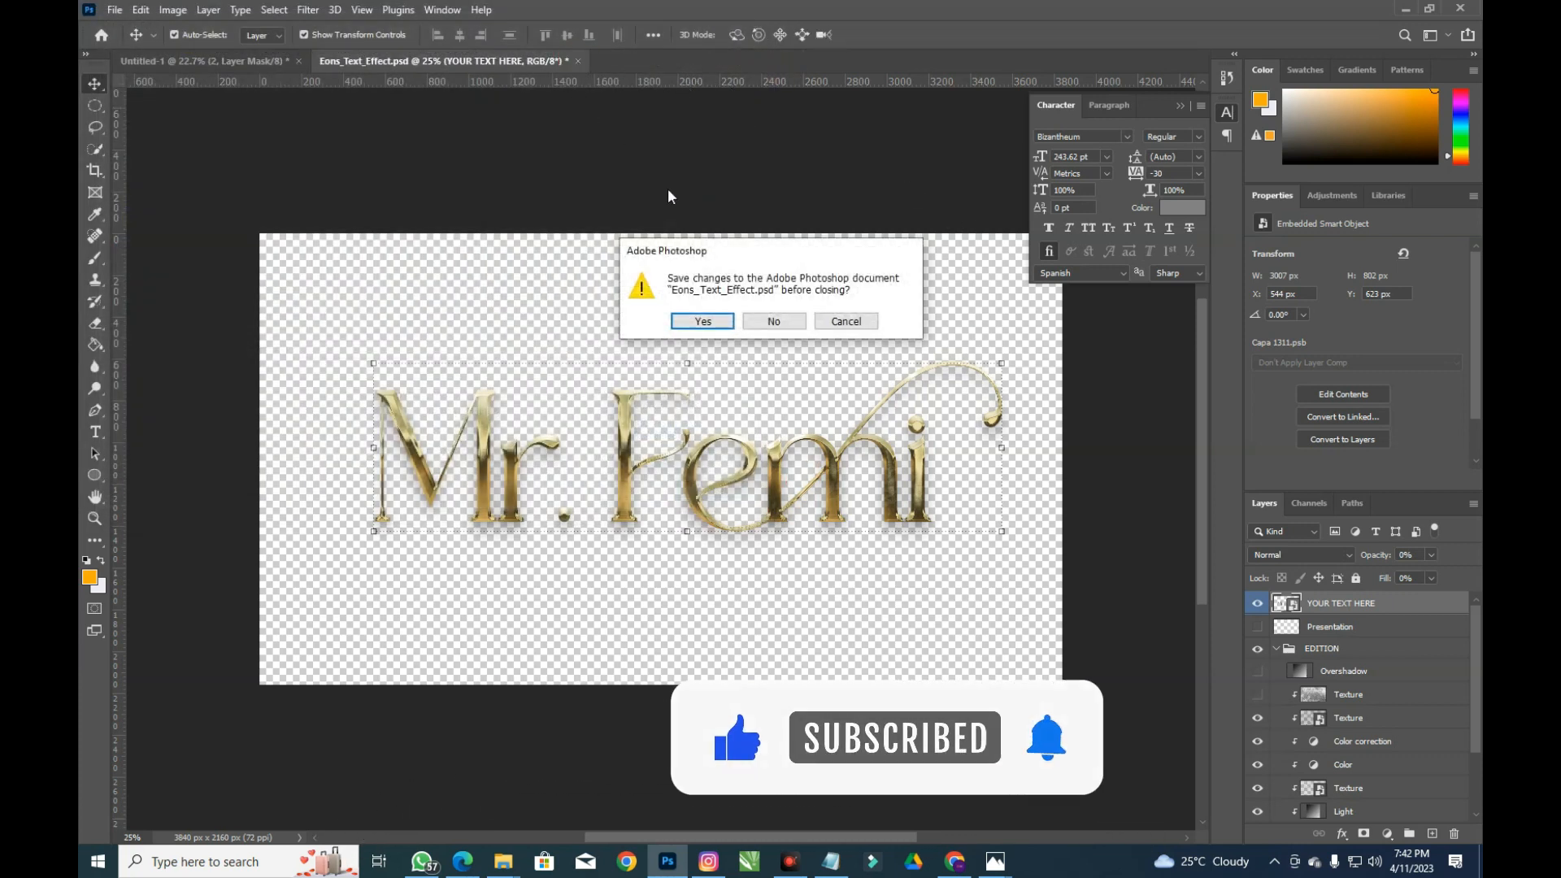
{"action": "left_click", "coordinate": [766, 323]}
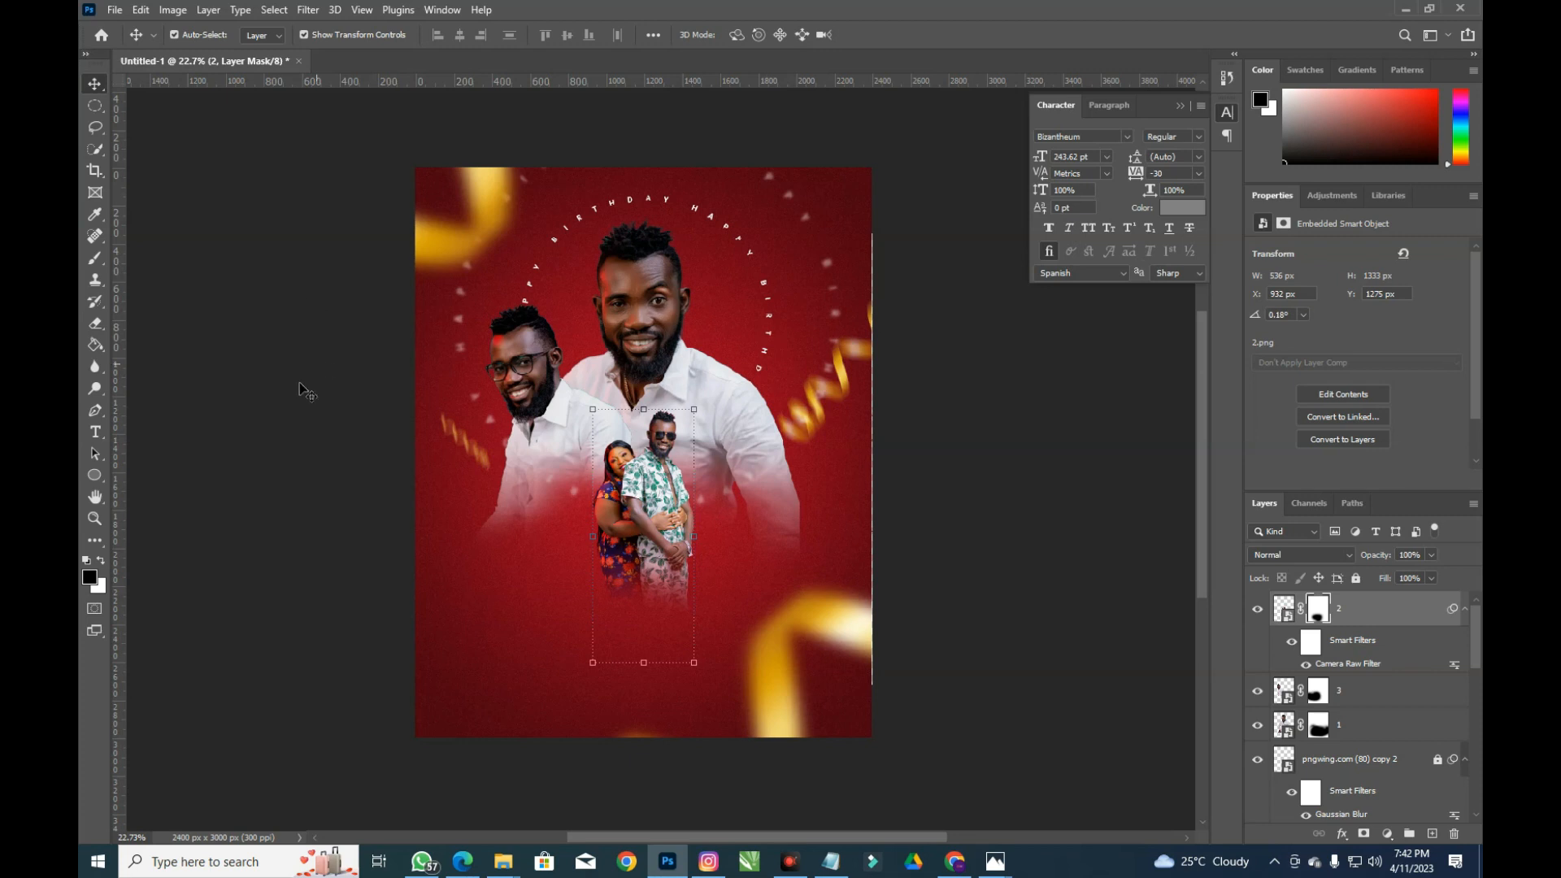
{"action": "mouse_move", "coordinate": [504, 864]}
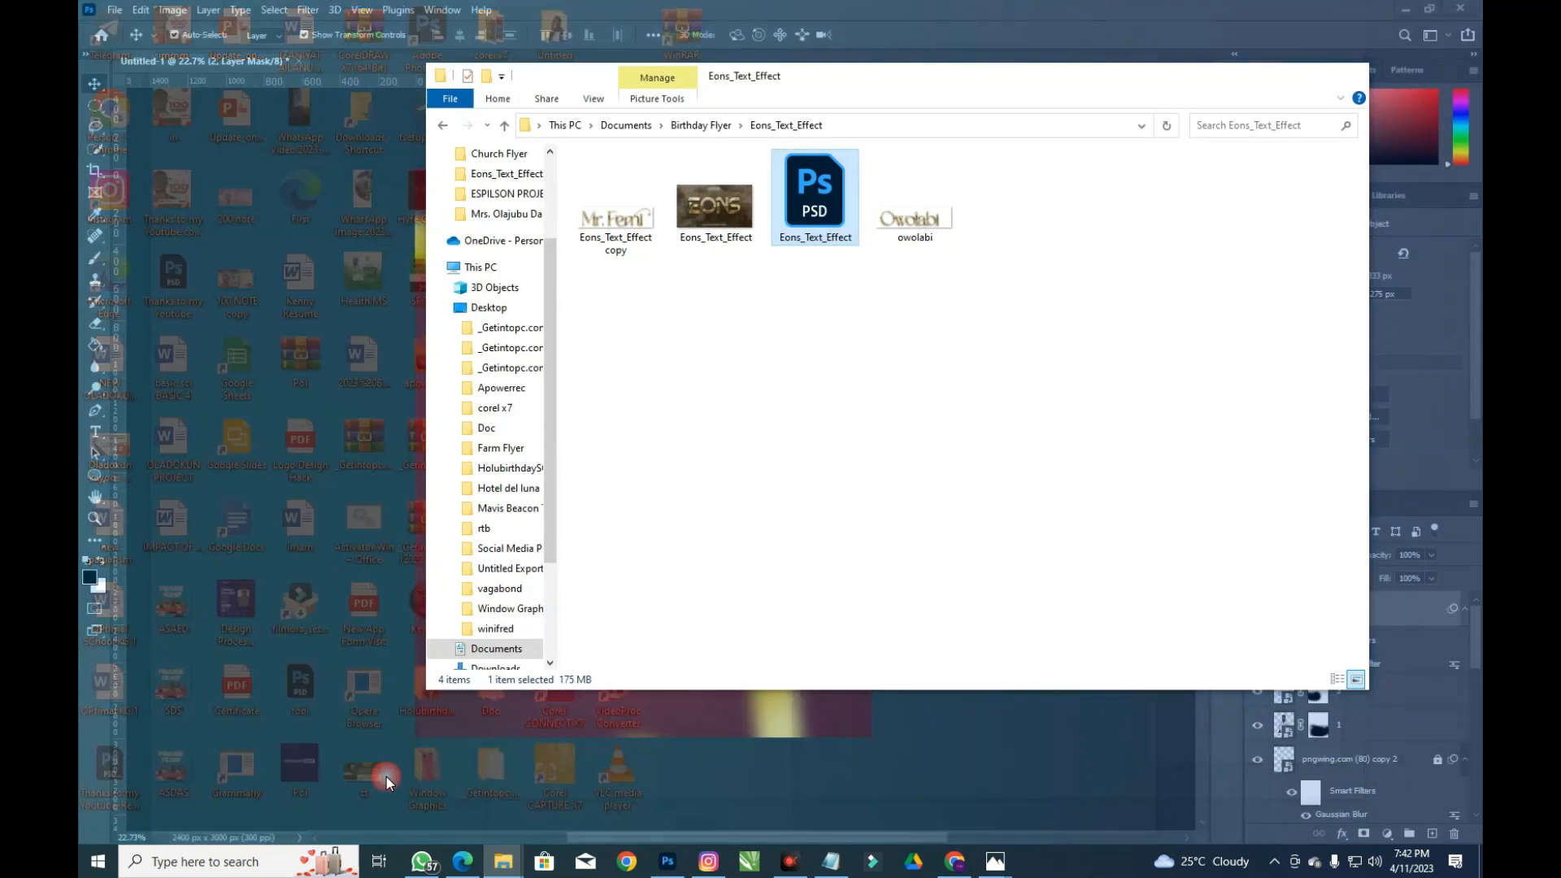
{"action": "left_click", "coordinate": [387, 777]}
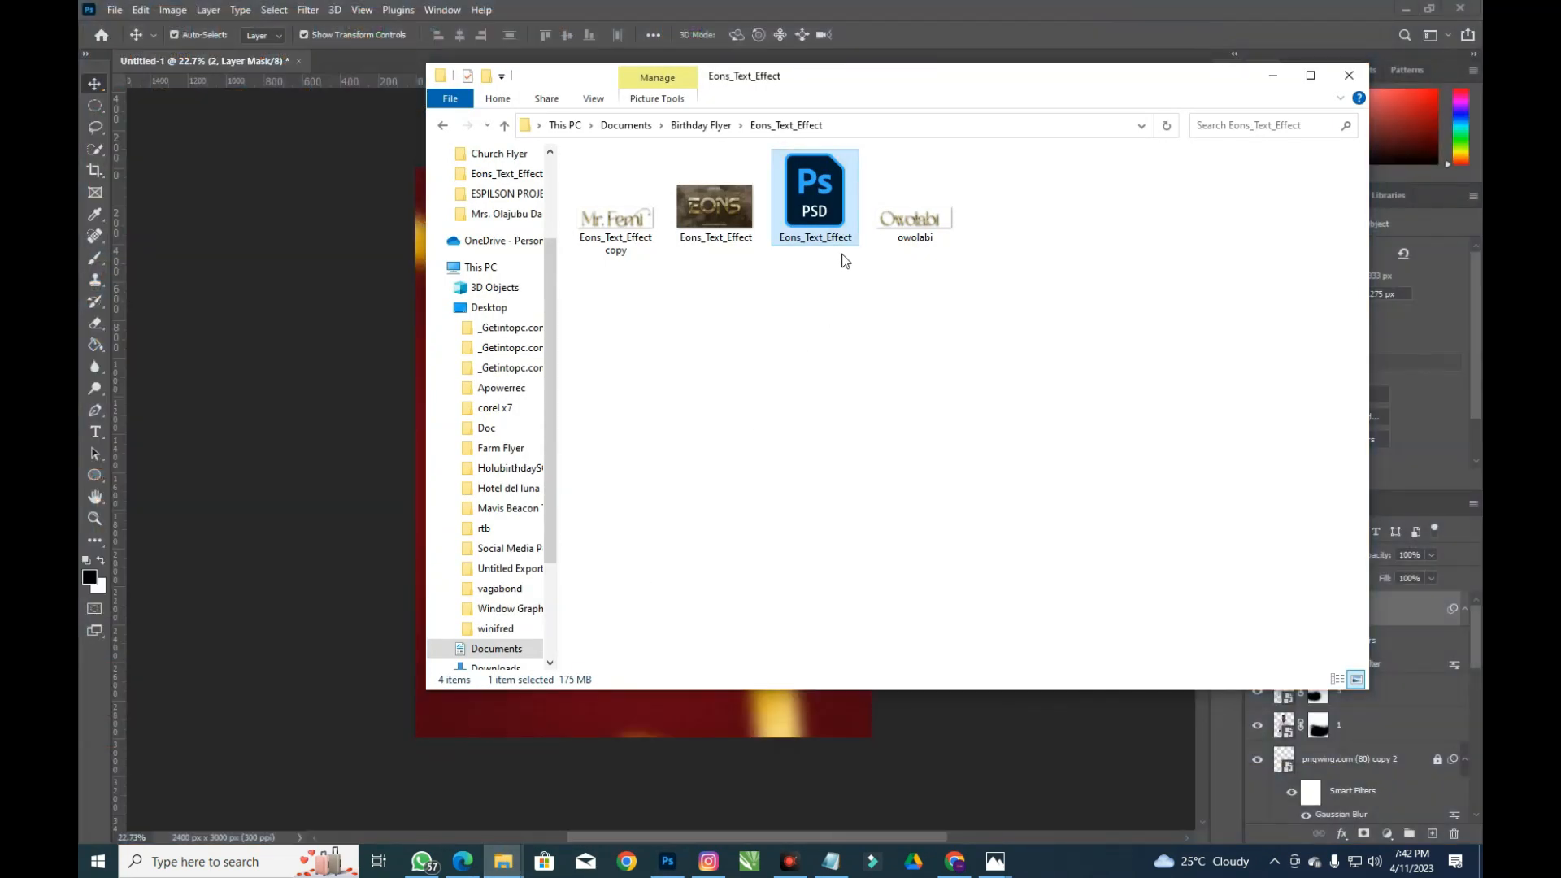
{"action": "left_click_drag", "start_coordinate": [616, 213], "coordinate": [456, 567]}
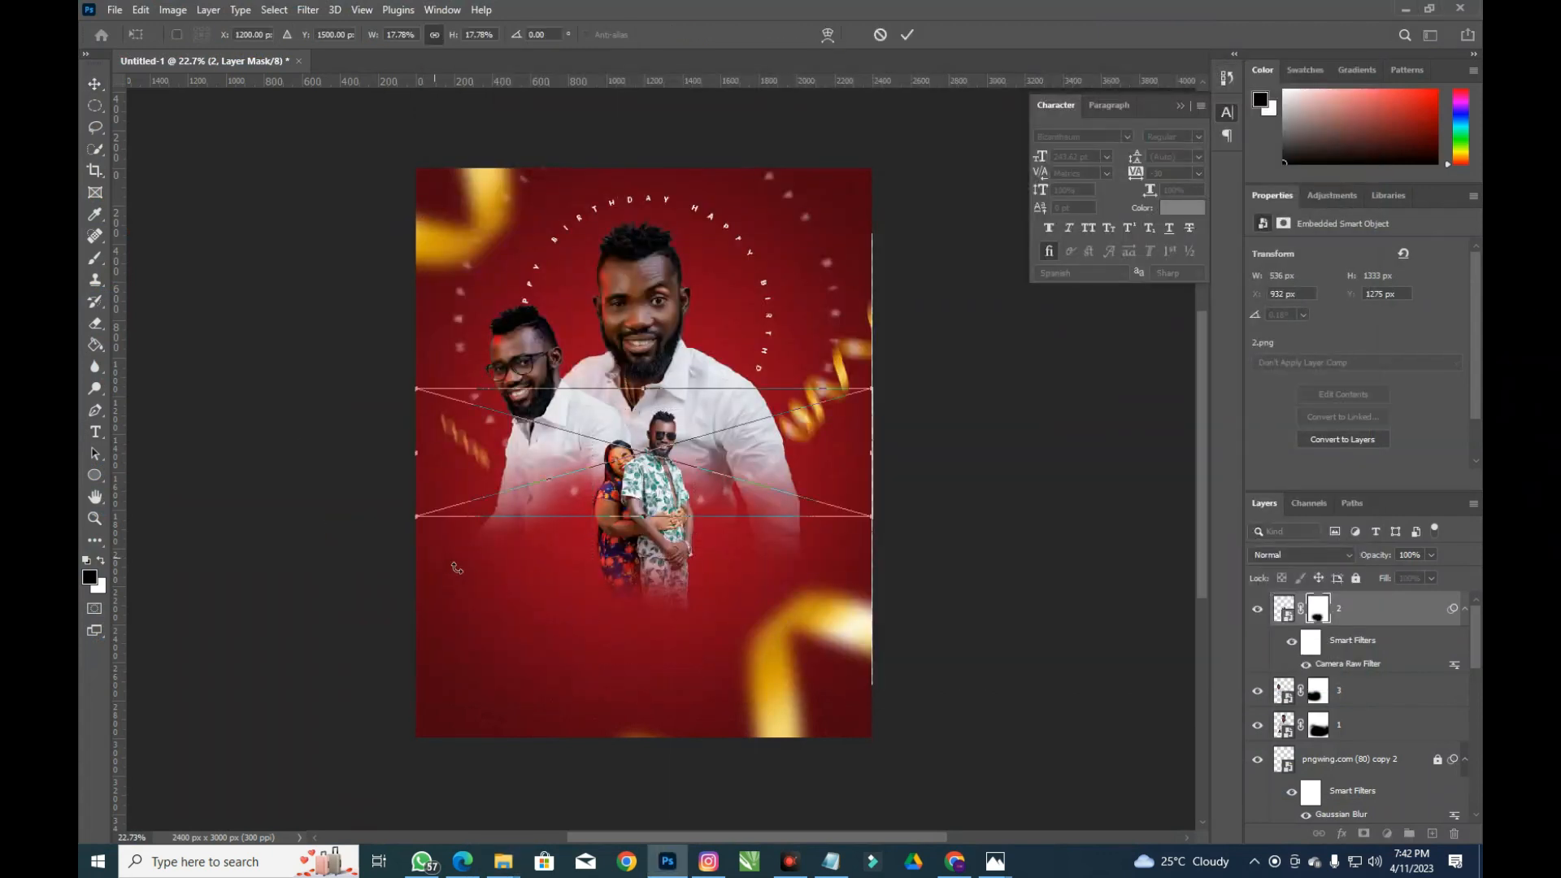
{"action": "left_click_drag", "start_coordinate": [881, 385], "coordinate": [847, 392]}
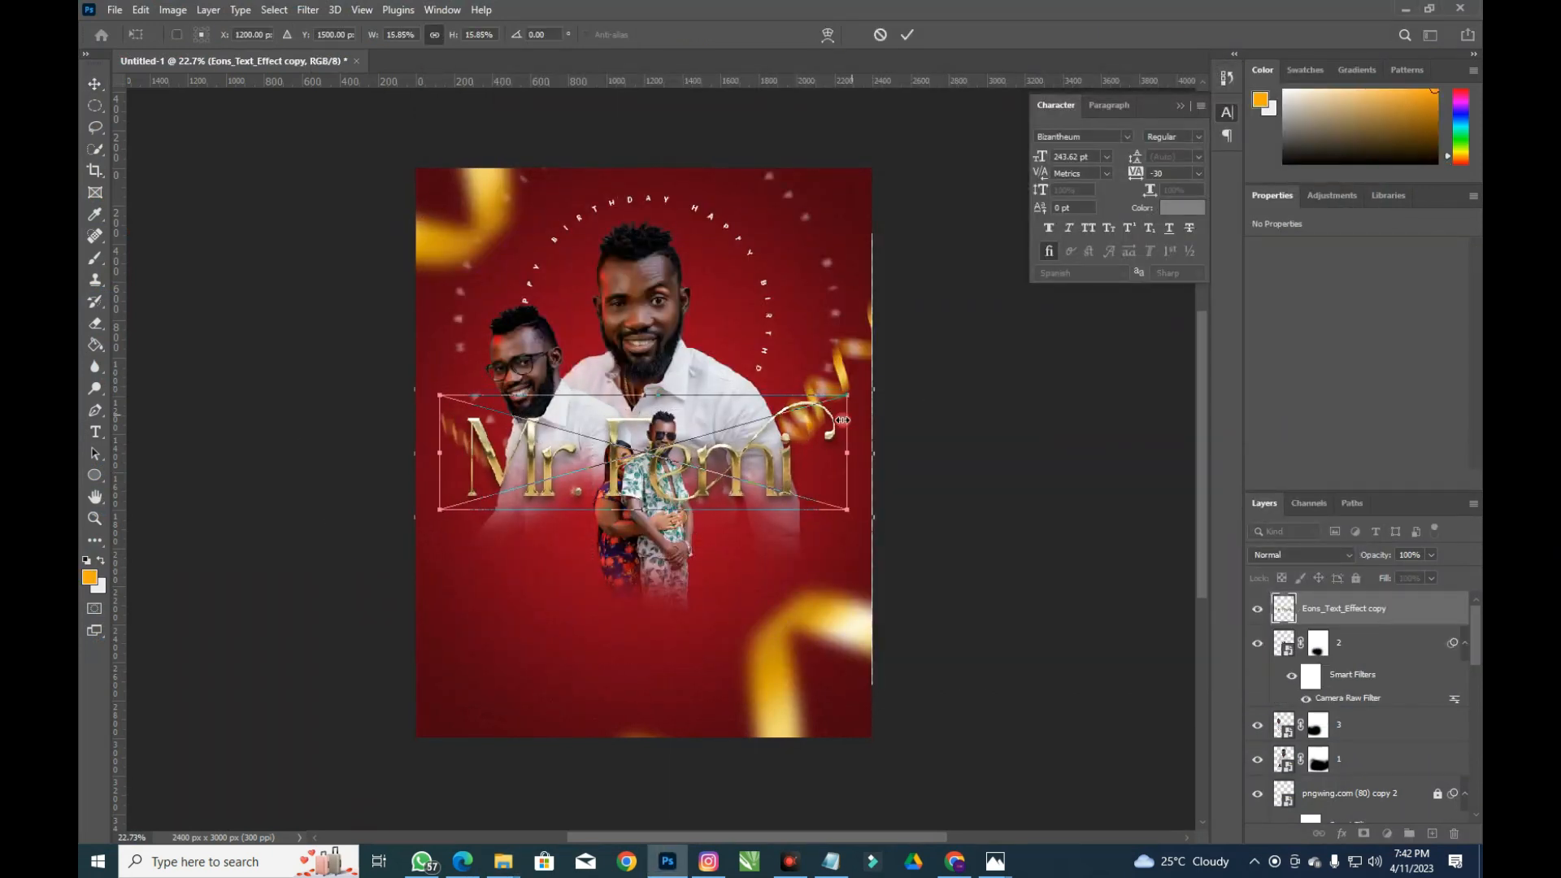
{"action": "left_click_drag", "start_coordinate": [774, 470], "coordinate": [800, 634]}
{"action": "key", "text": "Return"}
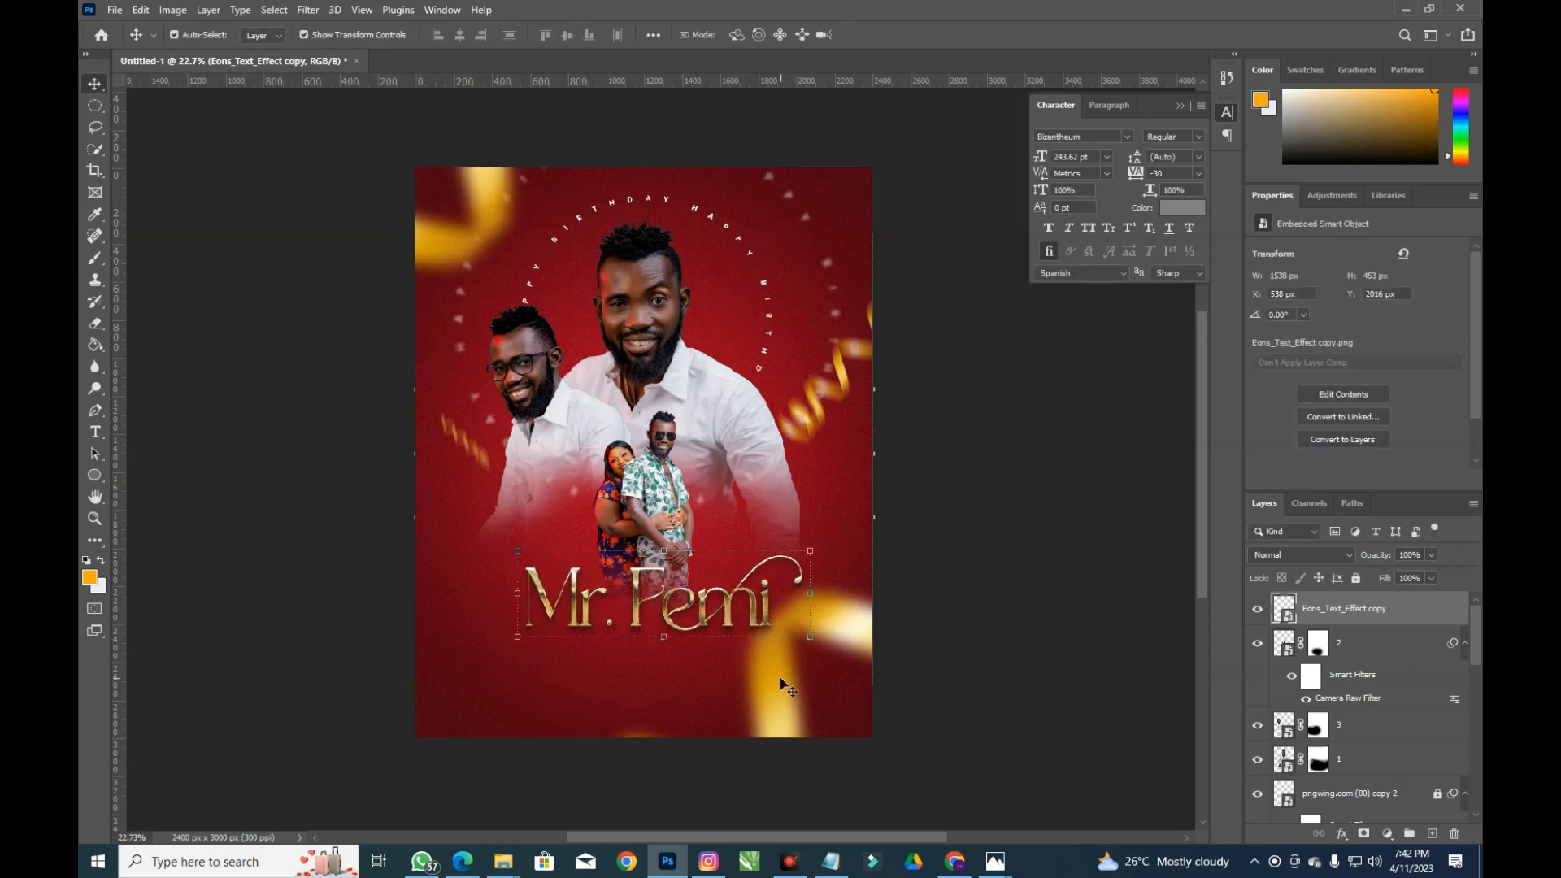
{"action": "left_click", "coordinate": [783, 681]}
Unlock the pngwing.com (80) copy 3 and pngwing.com (80) layers
{"action": "scroll", "coordinate": [1315, 668], "scroll_direction": "down", "scroll_amount": 3}
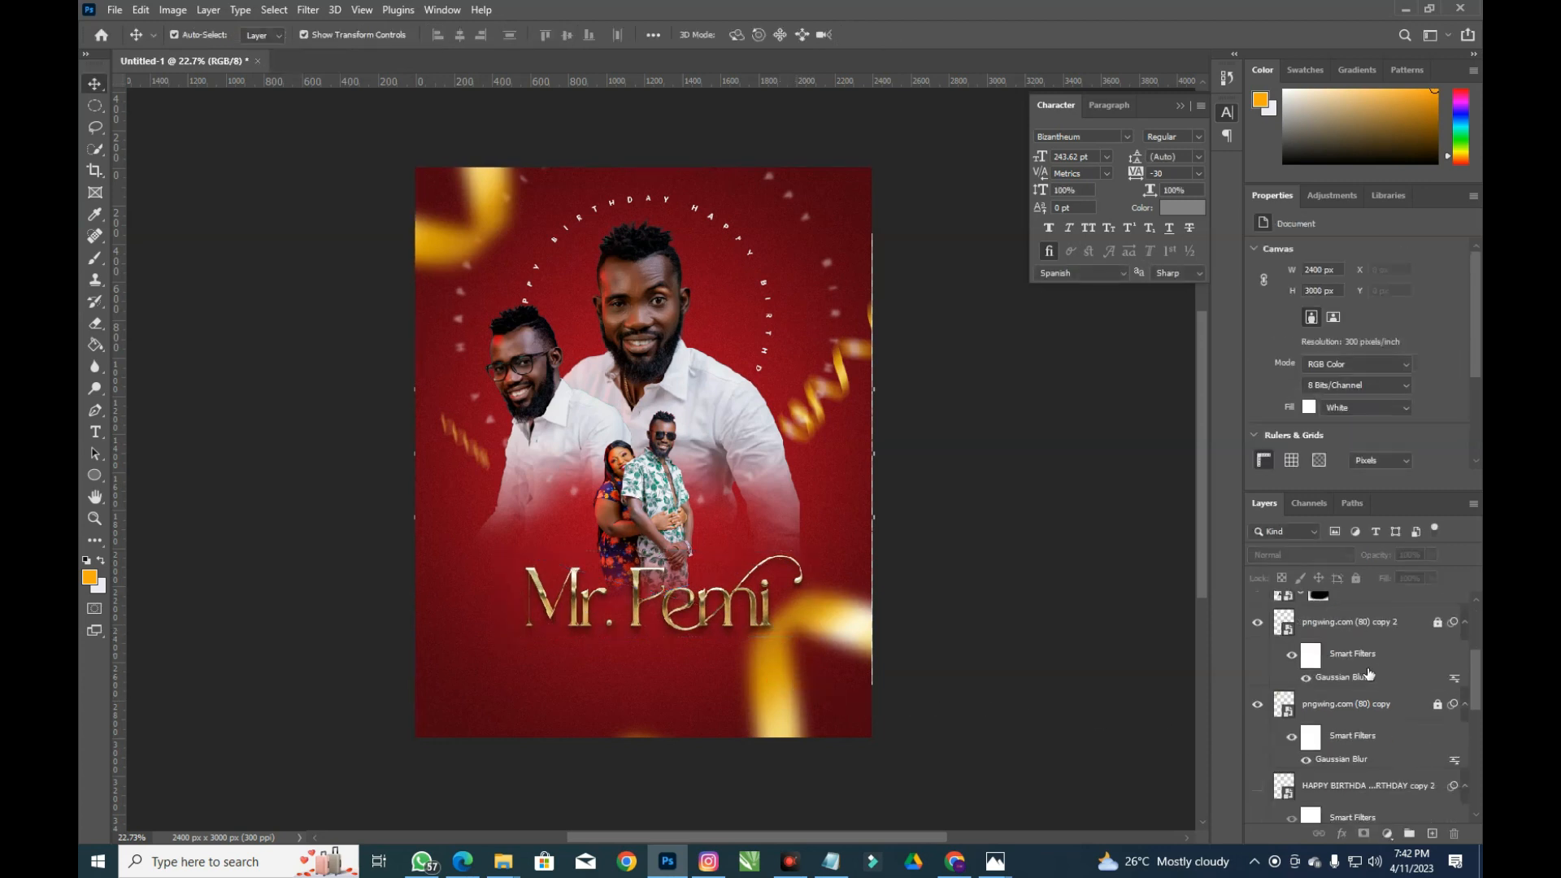
{"action": "scroll", "coordinate": [1386, 663], "scroll_direction": "down", "scroll_amount": 1}
{"action": "scroll", "coordinate": [1390, 664], "scroll_direction": "down", "scroll_amount": 1}
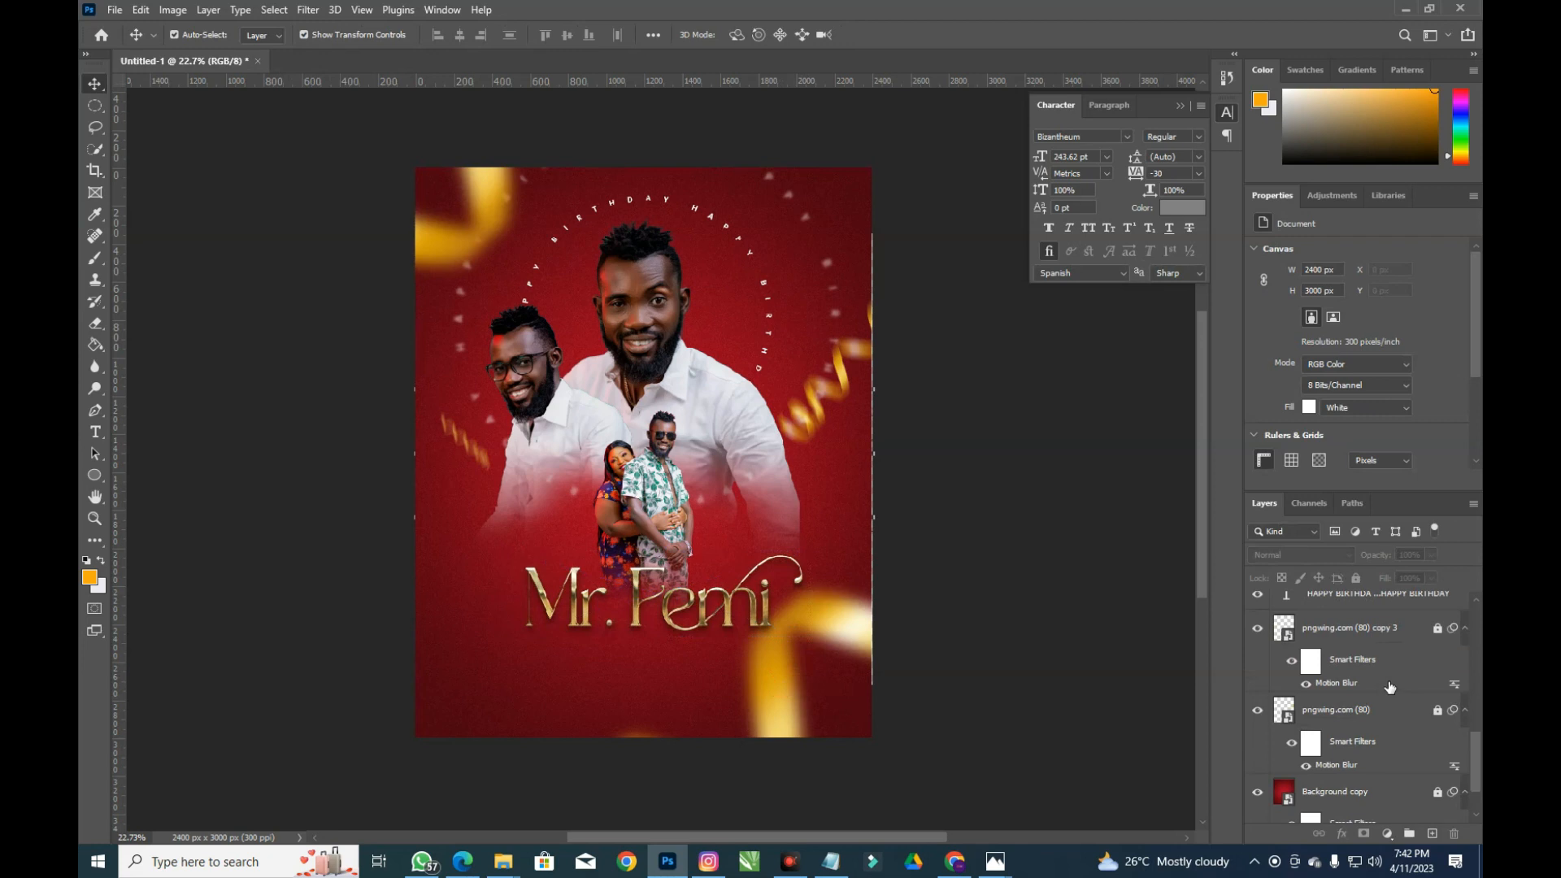
{"action": "left_click", "coordinate": [1396, 636]}
{"action": "left_click", "coordinate": [1437, 628]}
{"action": "left_click", "coordinate": [1437, 710]}
{"action": "left_click_drag", "start_coordinate": [863, 642], "coordinate": [872, 650]}
{"action": "left_click", "coordinate": [1174, 655]}
Unlock the pngwing.com (80) copy layer and move the blurred gold ribbon lower
{"action": "scroll", "coordinate": [1347, 770], "scroll_direction": "up", "scroll_amount": 1}
{"action": "scroll", "coordinate": [1374, 740], "scroll_direction": "up", "scroll_amount": 3}
{"action": "left_click", "coordinate": [1437, 635]}
{"action": "scroll", "coordinate": [1439, 638], "scroll_direction": "up", "scroll_amount": 2}
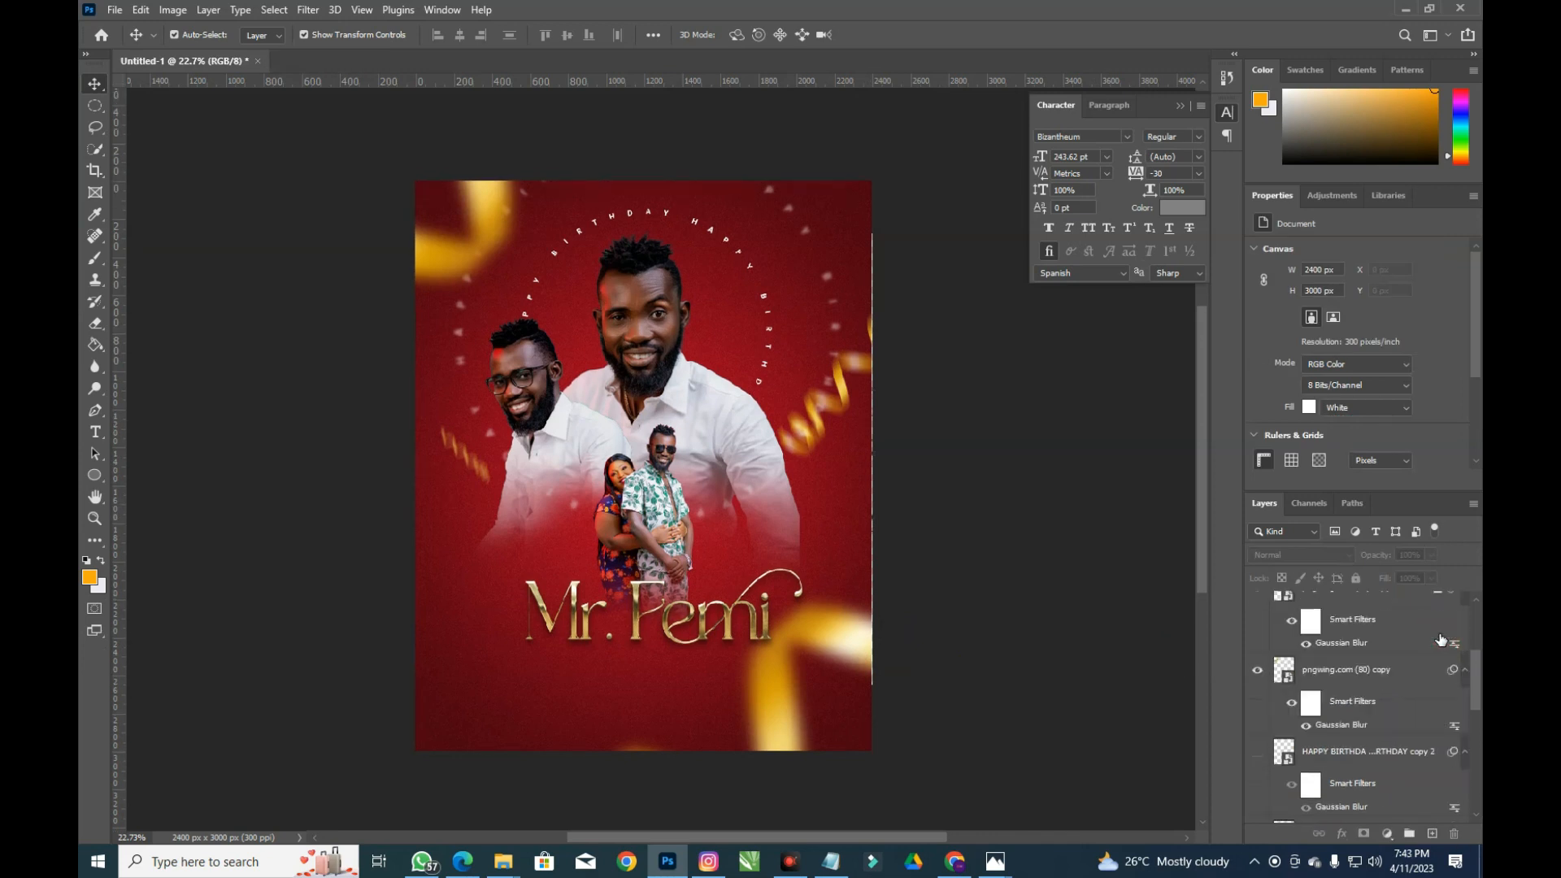
{"action": "left_click_drag", "start_coordinate": [774, 673], "coordinate": [787, 704]}
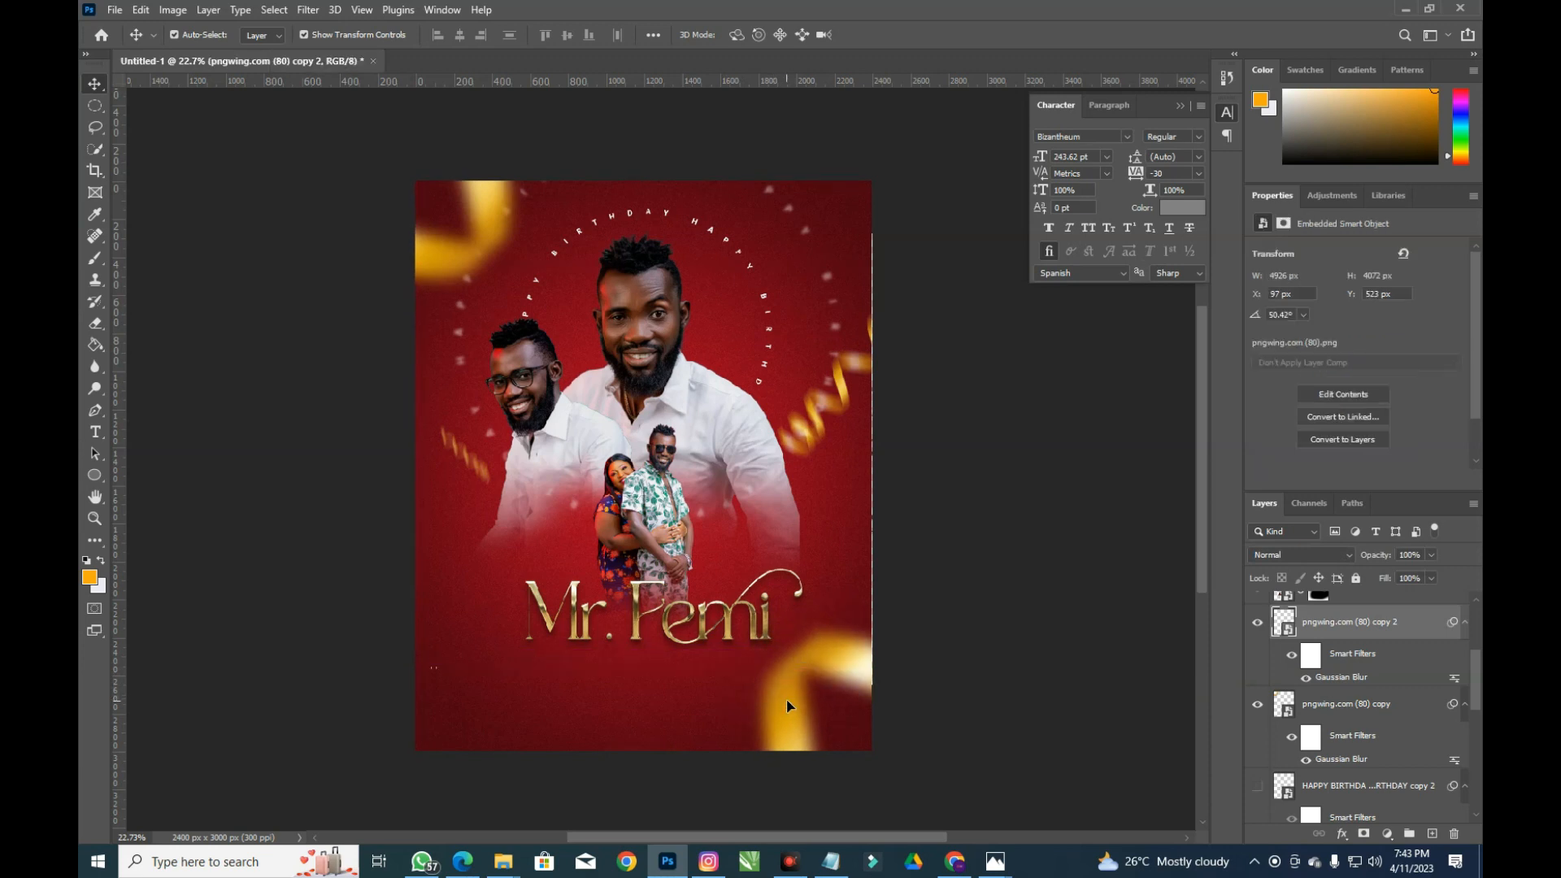
{"action": "left_click", "coordinate": [714, 716]}
{"action": "left_click", "coordinate": [503, 861]}
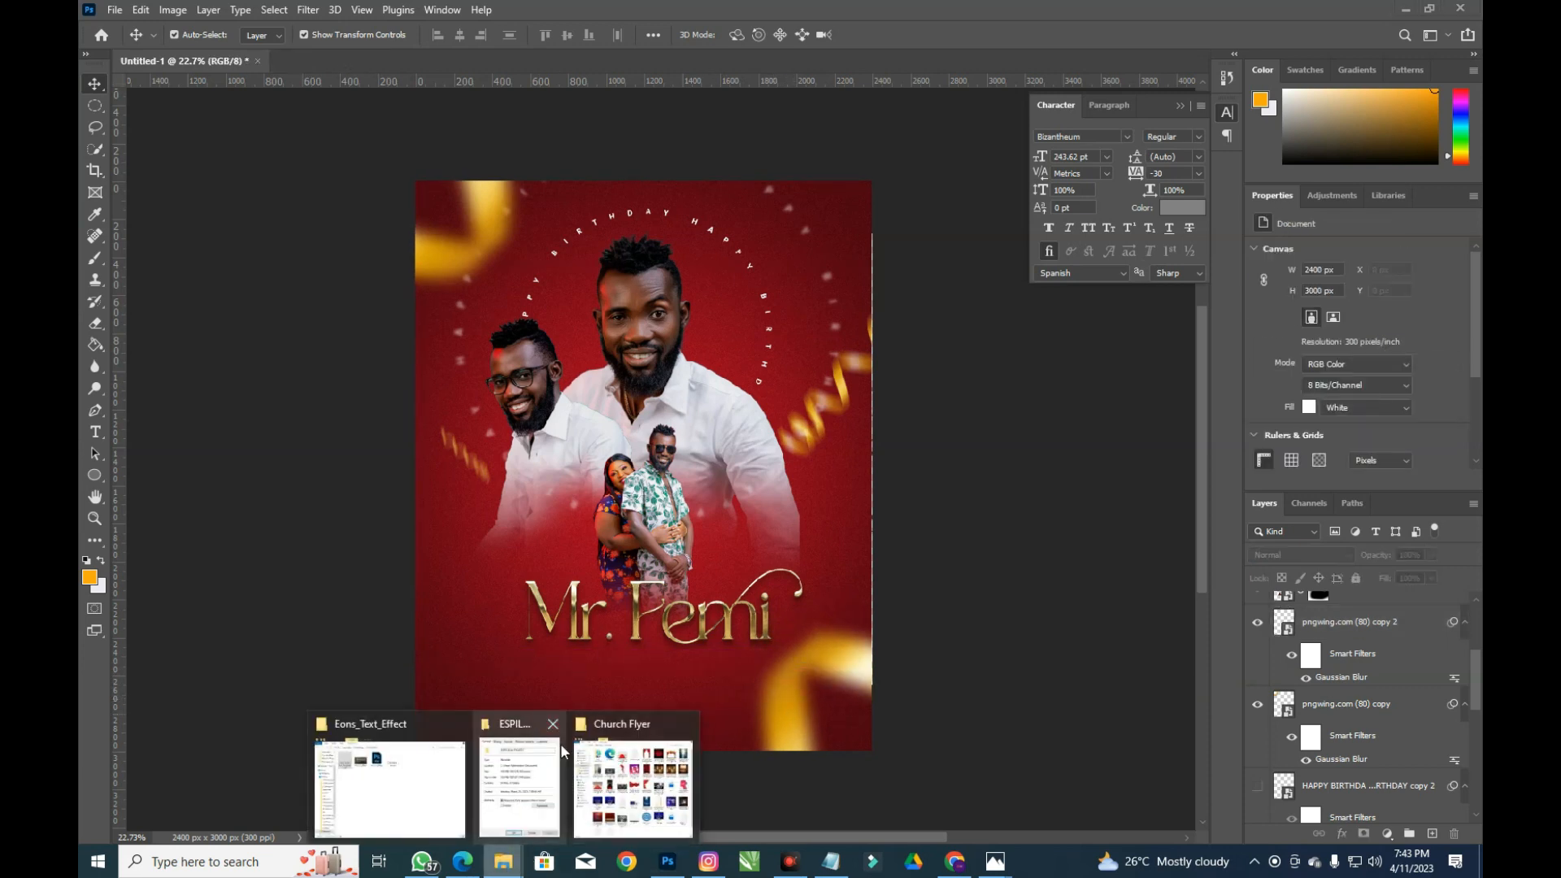
{"action": "left_click", "coordinate": [366, 761]}
{"action": "left_click_drag", "start_coordinate": [915, 216], "coordinate": [432, 586]}
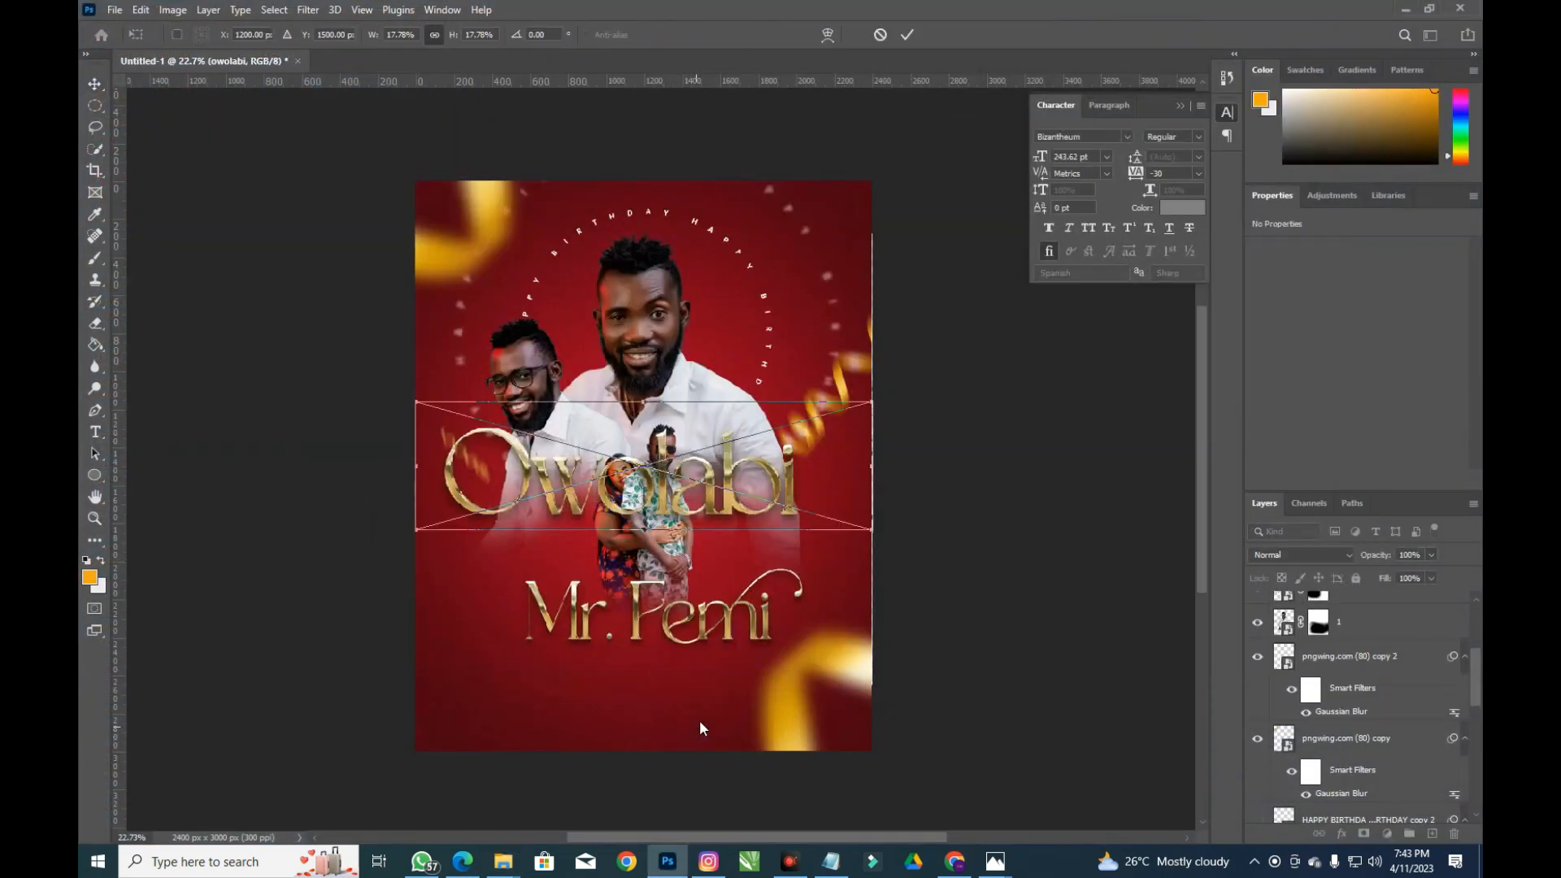
{"action": "left_click_drag", "start_coordinate": [870, 402], "coordinate": [784, 427]}
{"action": "left_click_drag", "start_coordinate": [720, 479], "coordinate": [720, 673]}
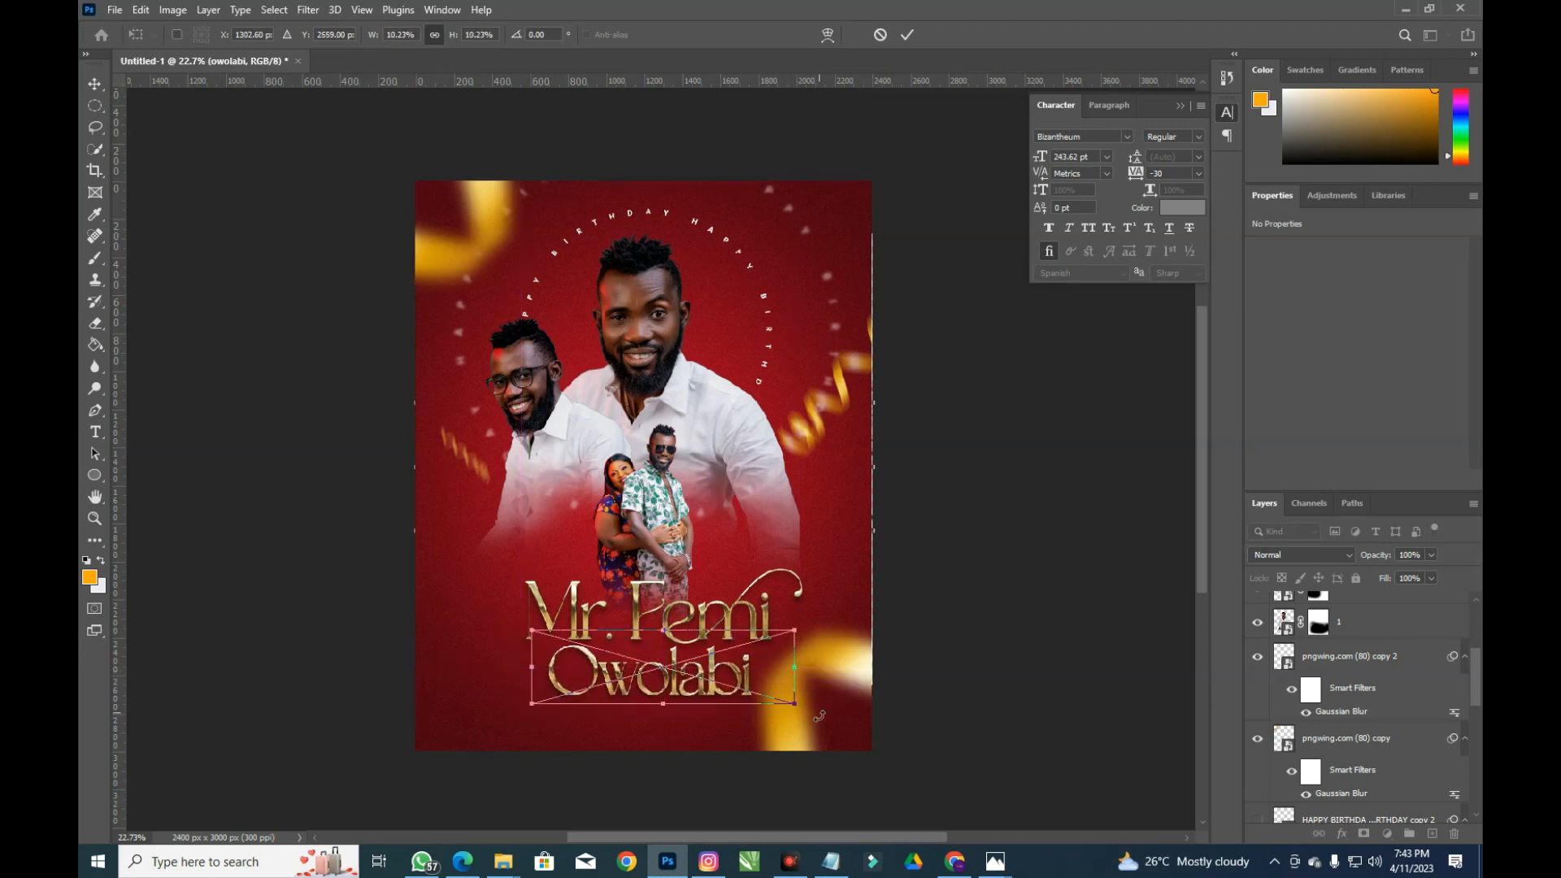
{"action": "left_click_drag", "start_coordinate": [799, 709], "coordinate": [805, 715]}
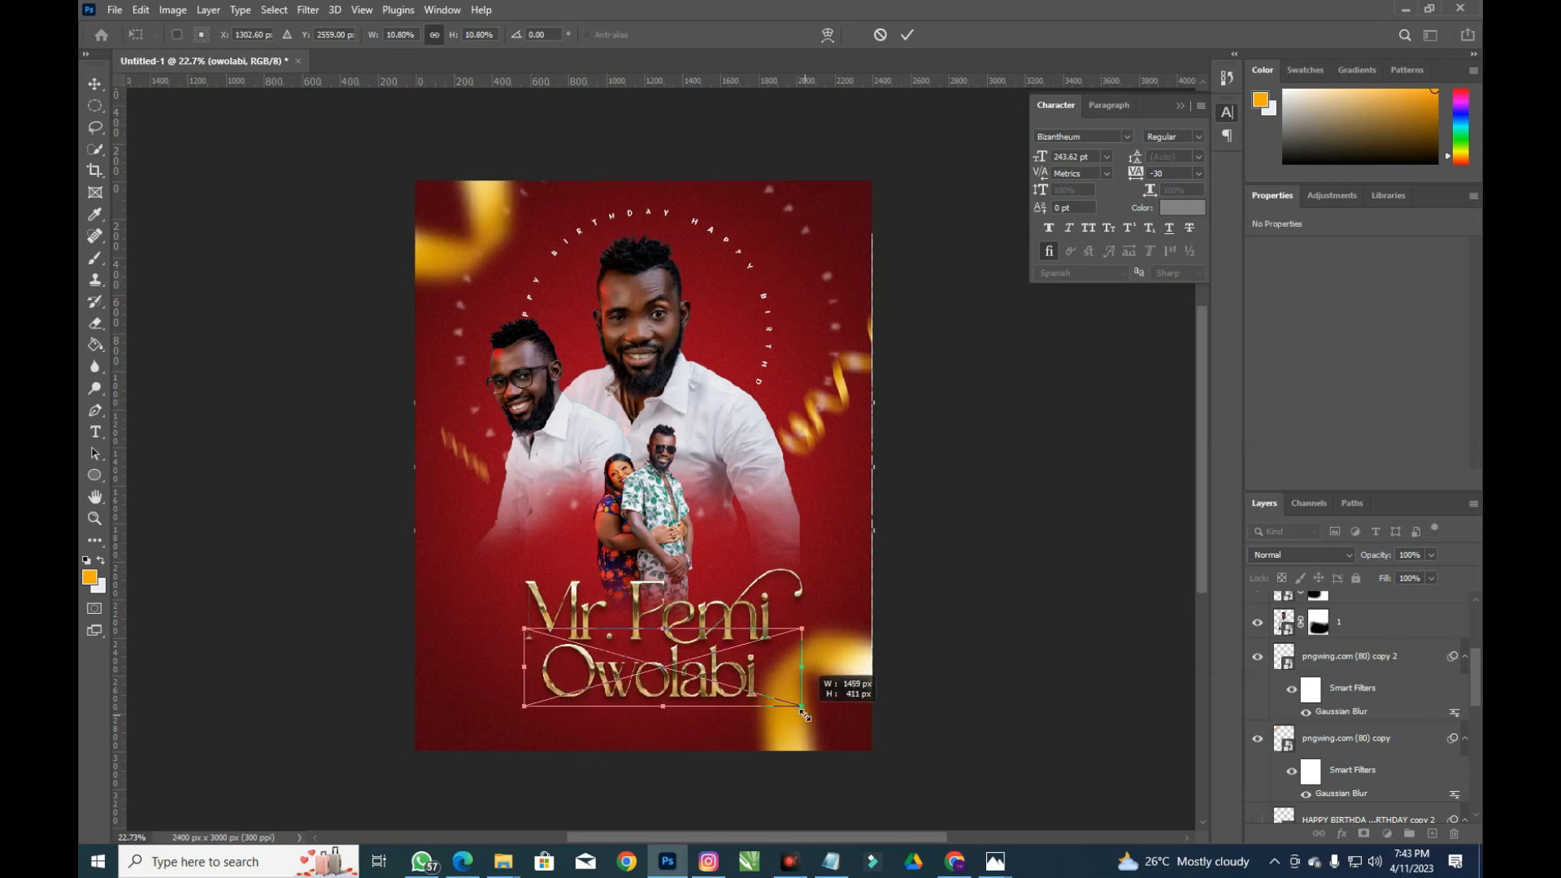
{"action": "key", "text": "Return"}
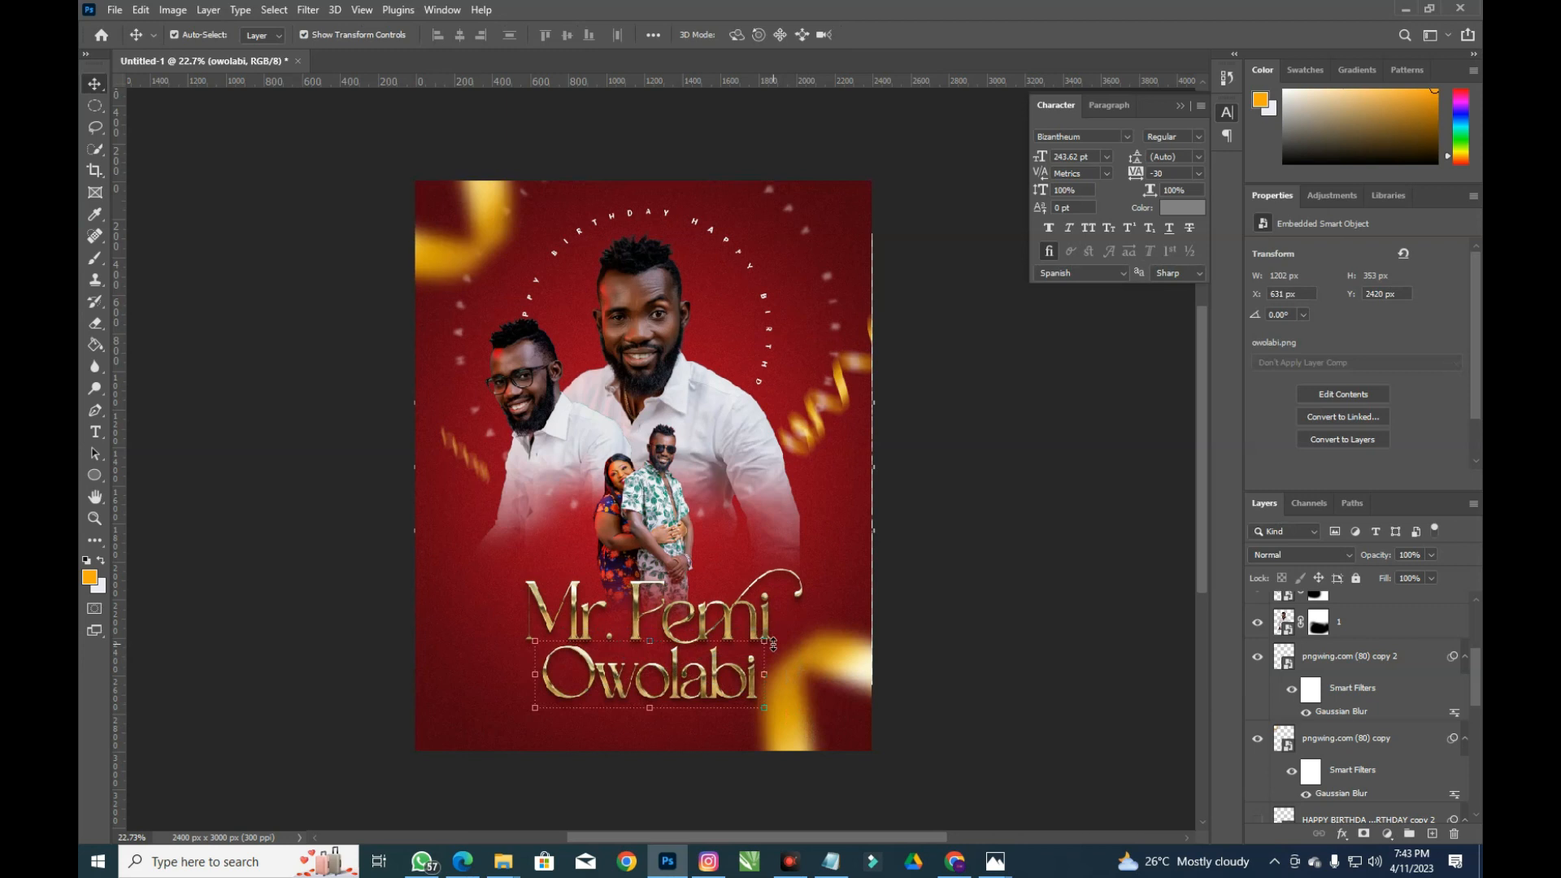
{"action": "key", "text": "ctrl+t"}
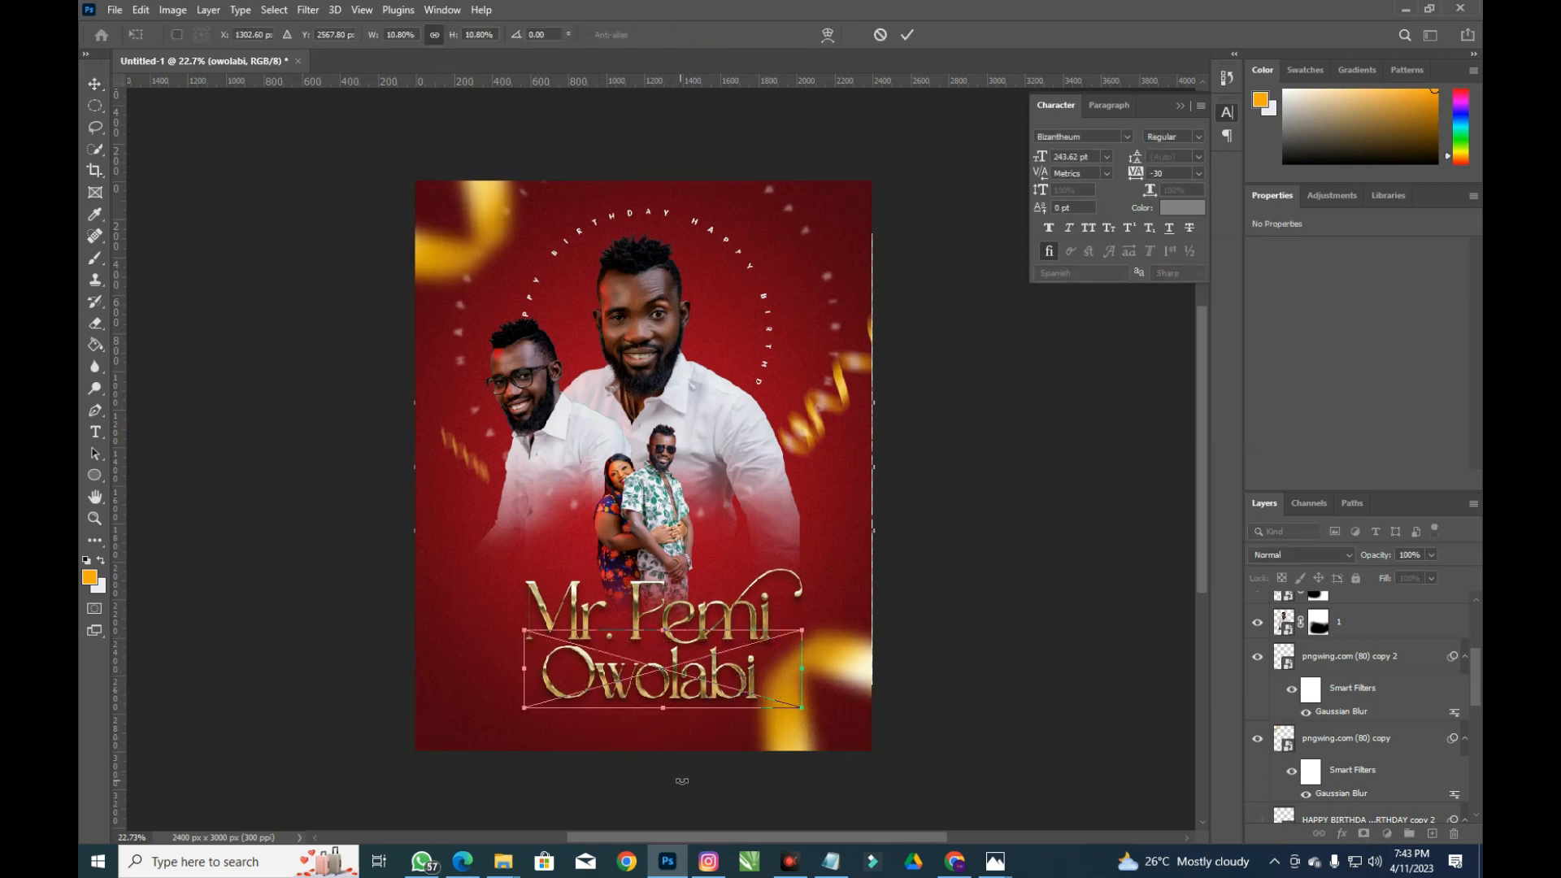
{"action": "key", "text": "Return"}
{"action": "left_click_drag", "start_coordinate": [591, 748], "coordinate": [627, 630]}
{"action": "left_click", "coordinate": [579, 771]}
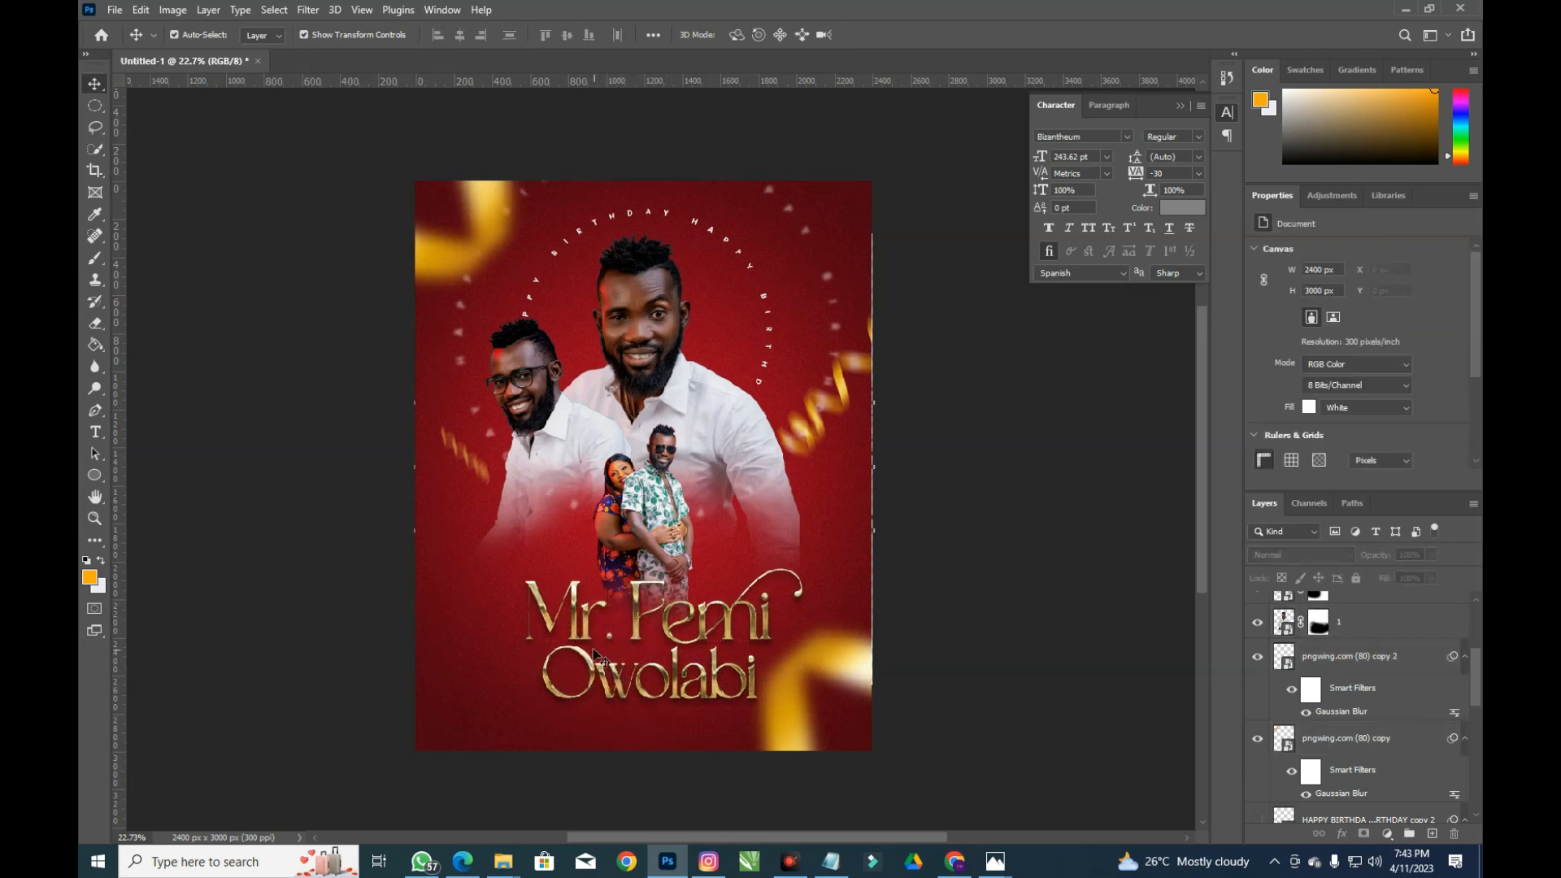
{"action": "left_click", "coordinate": [583, 639]}
{"action": "left_click", "coordinate": [593, 681], "text": "shift"}
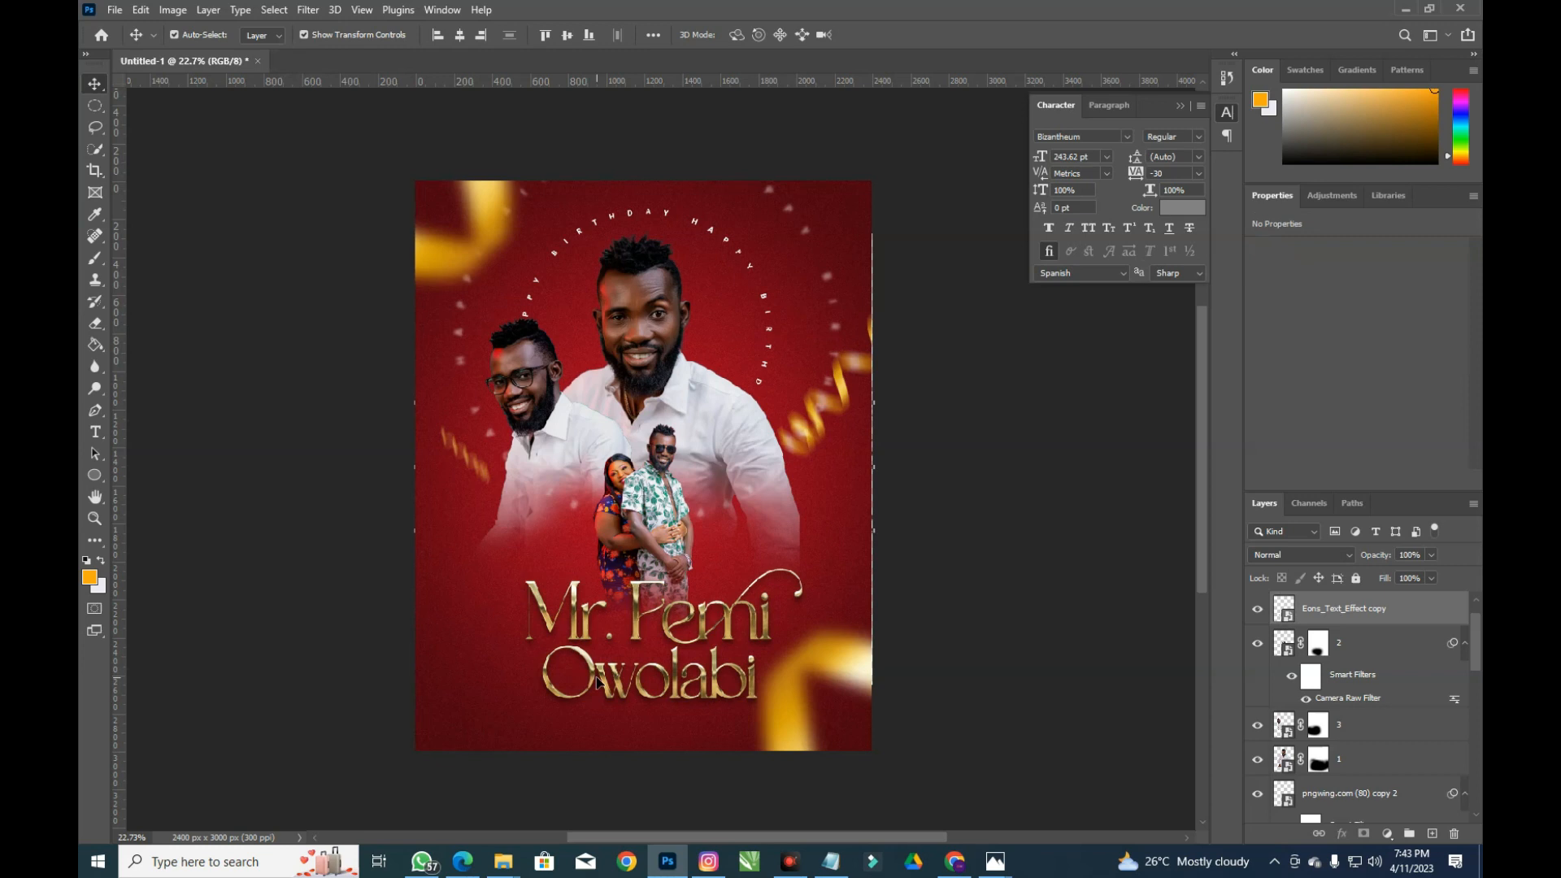
{"action": "key", "text": "shift+Left"}
{"action": "key", "text": "shift+Left"}
{"action": "key", "text": "shift+Left"}
{"action": "key", "text": "shift+Left"}
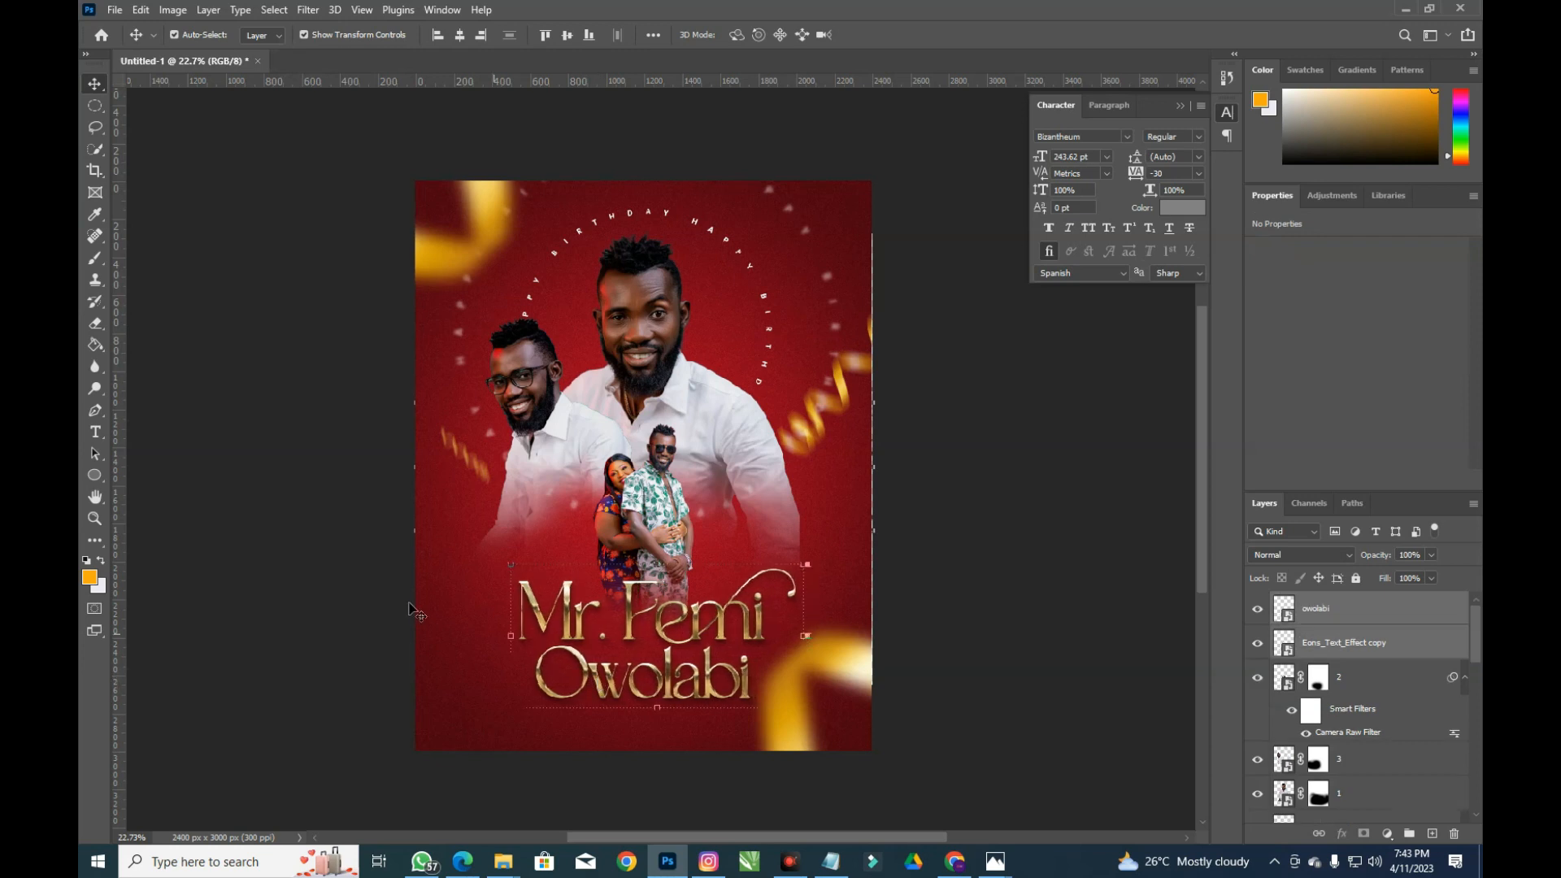
Start a new text layer on the flyer set in Akira Expanded Super Bold
{"action": "left_click", "coordinate": [96, 432]}
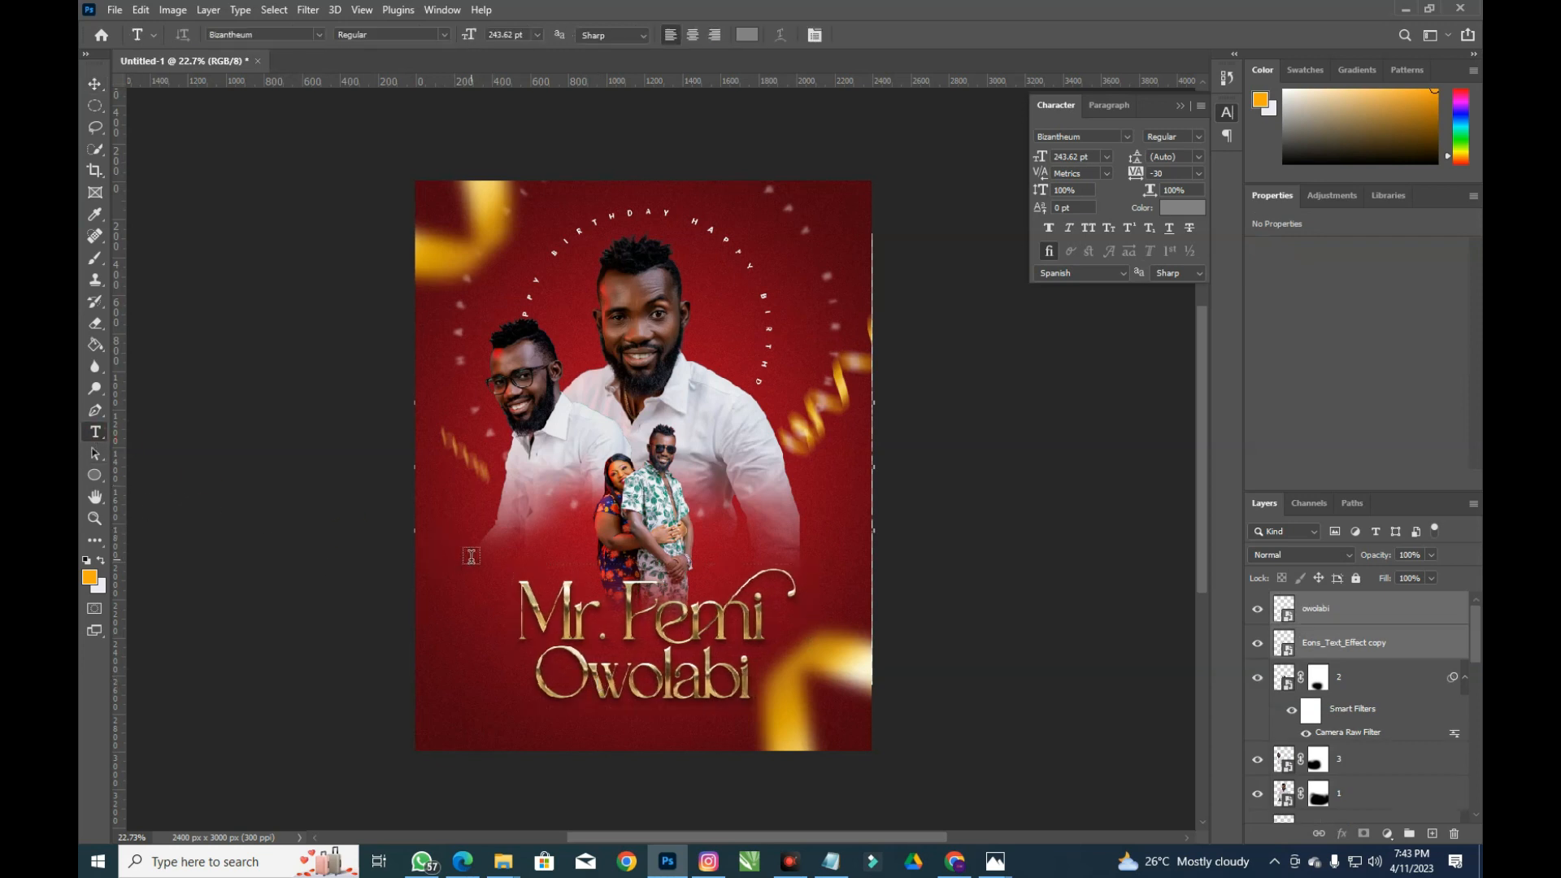
{"action": "left_click", "coordinate": [472, 556]}
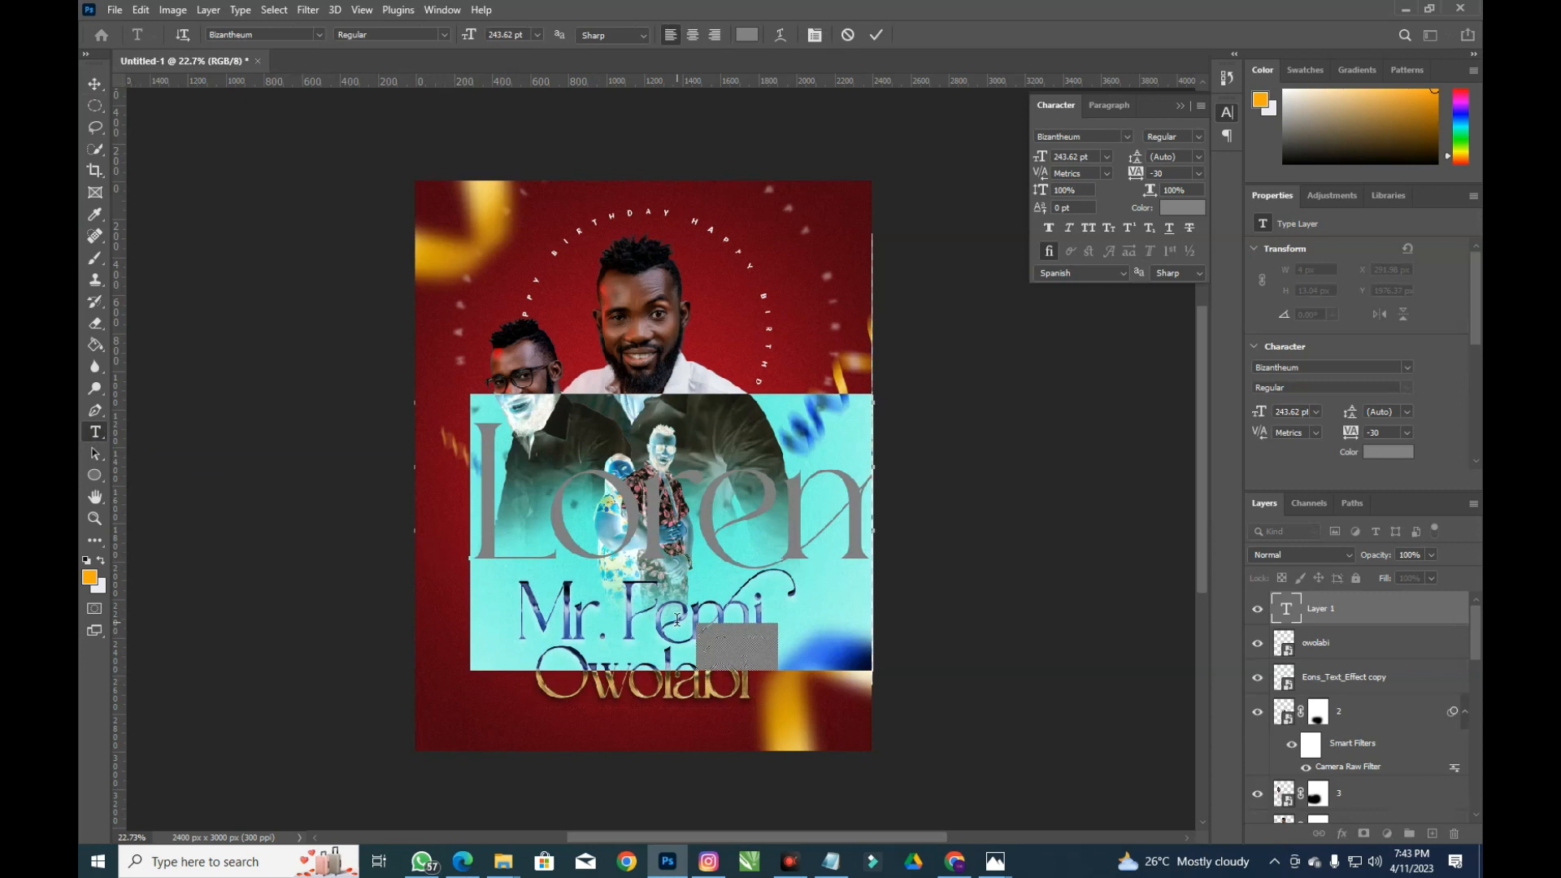
{"action": "scroll", "coordinate": [676, 620], "scroll_direction": "up", "scroll_amount": 1}
{"action": "left_click", "coordinate": [1082, 136]}
{"action": "type", "text": "aki"}
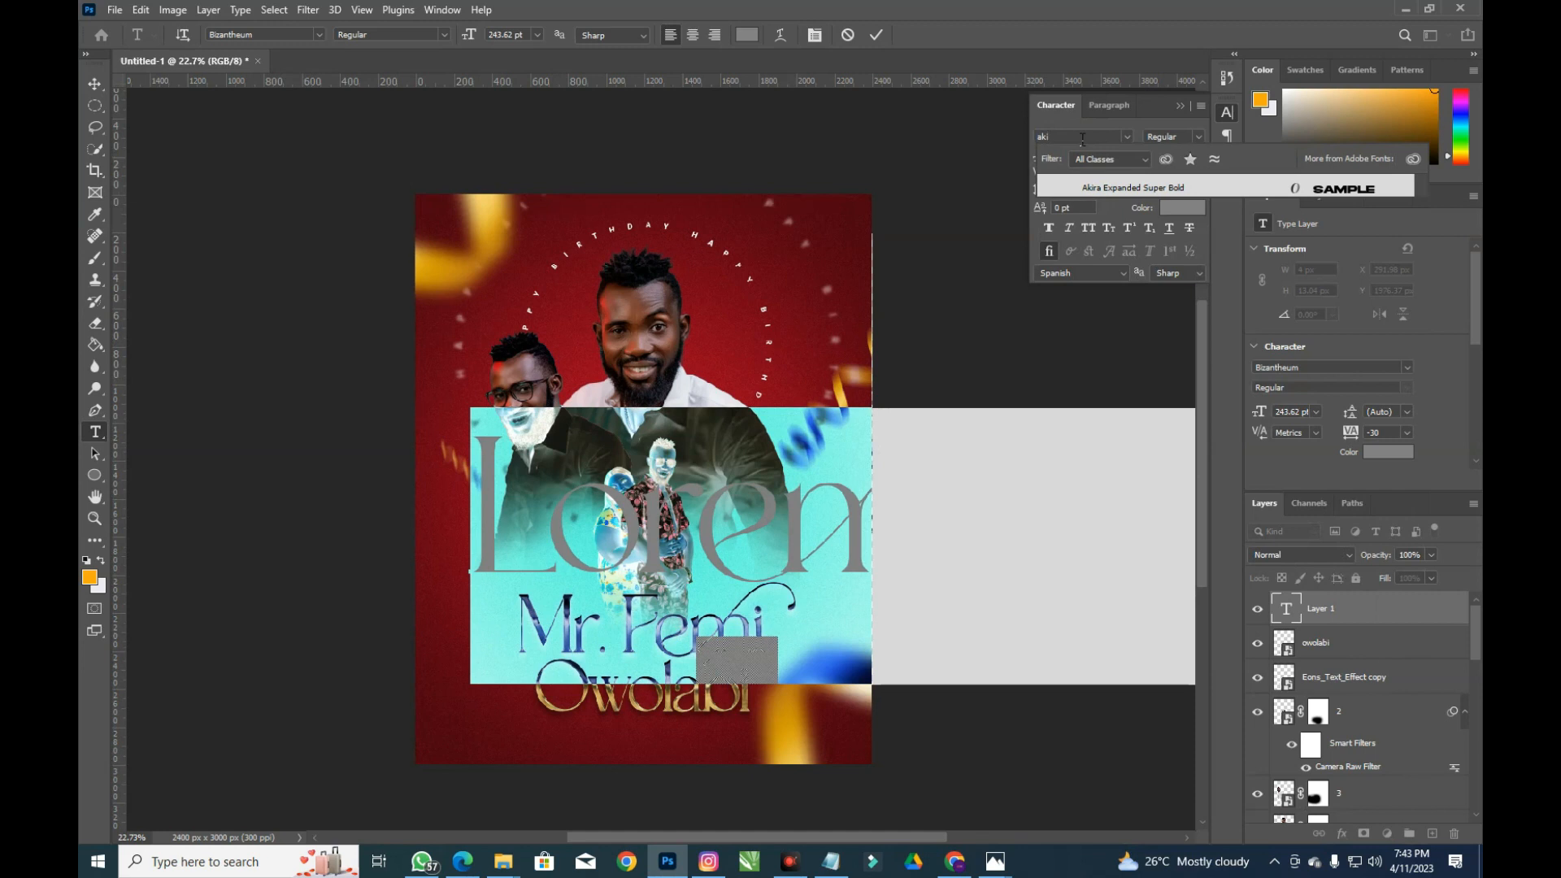
{"action": "key", "text": "Return"}
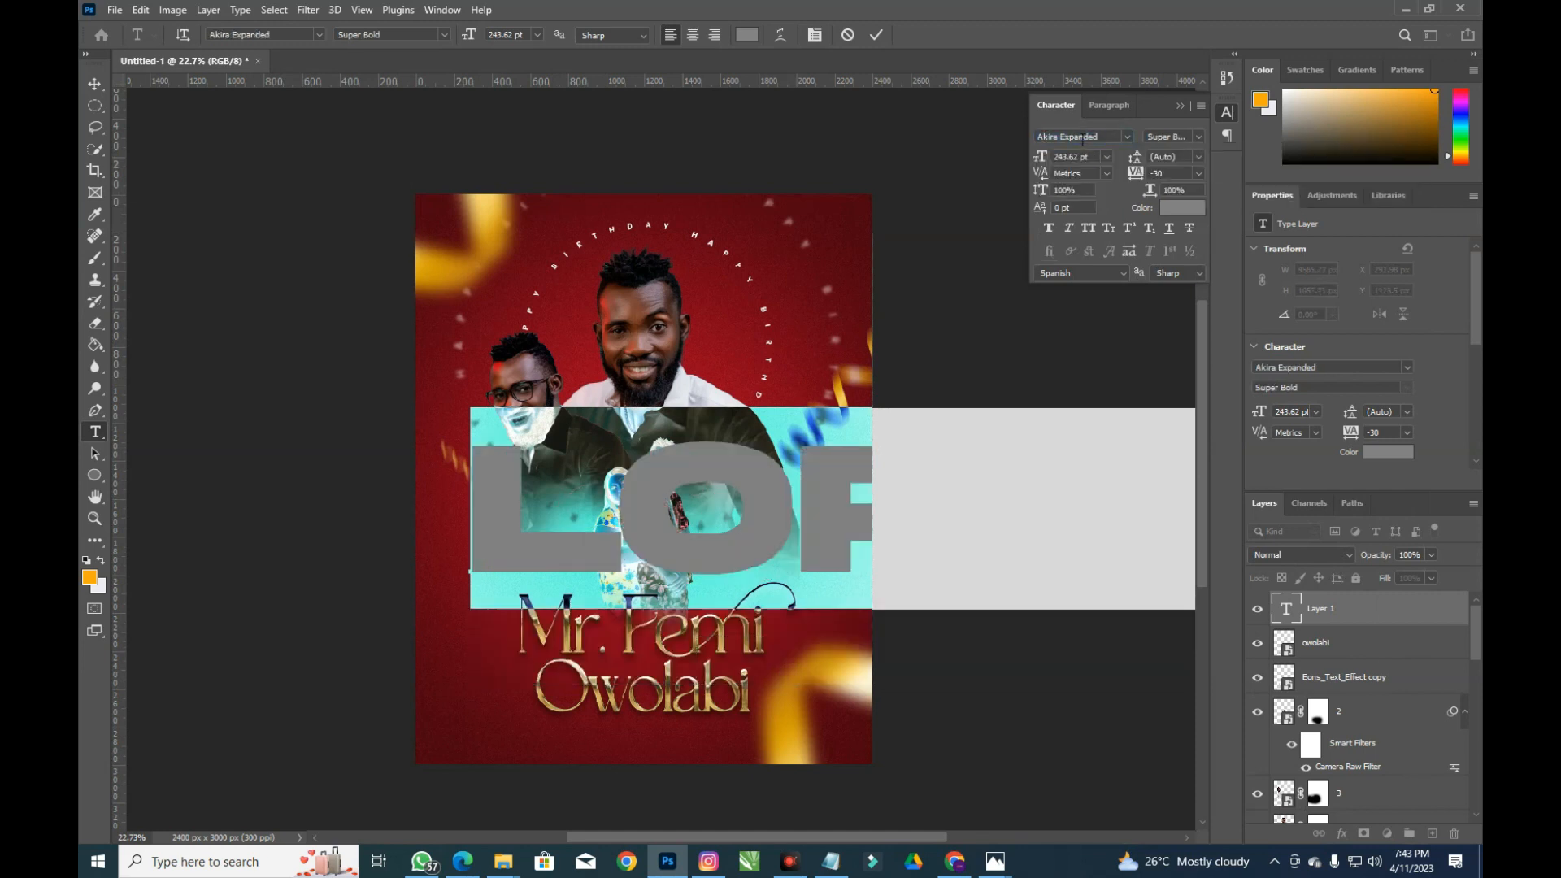
Type the two-line greeting 'HAPPY' / 'BIRTH' and select all of it
{"action": "type", "text": "HA"}
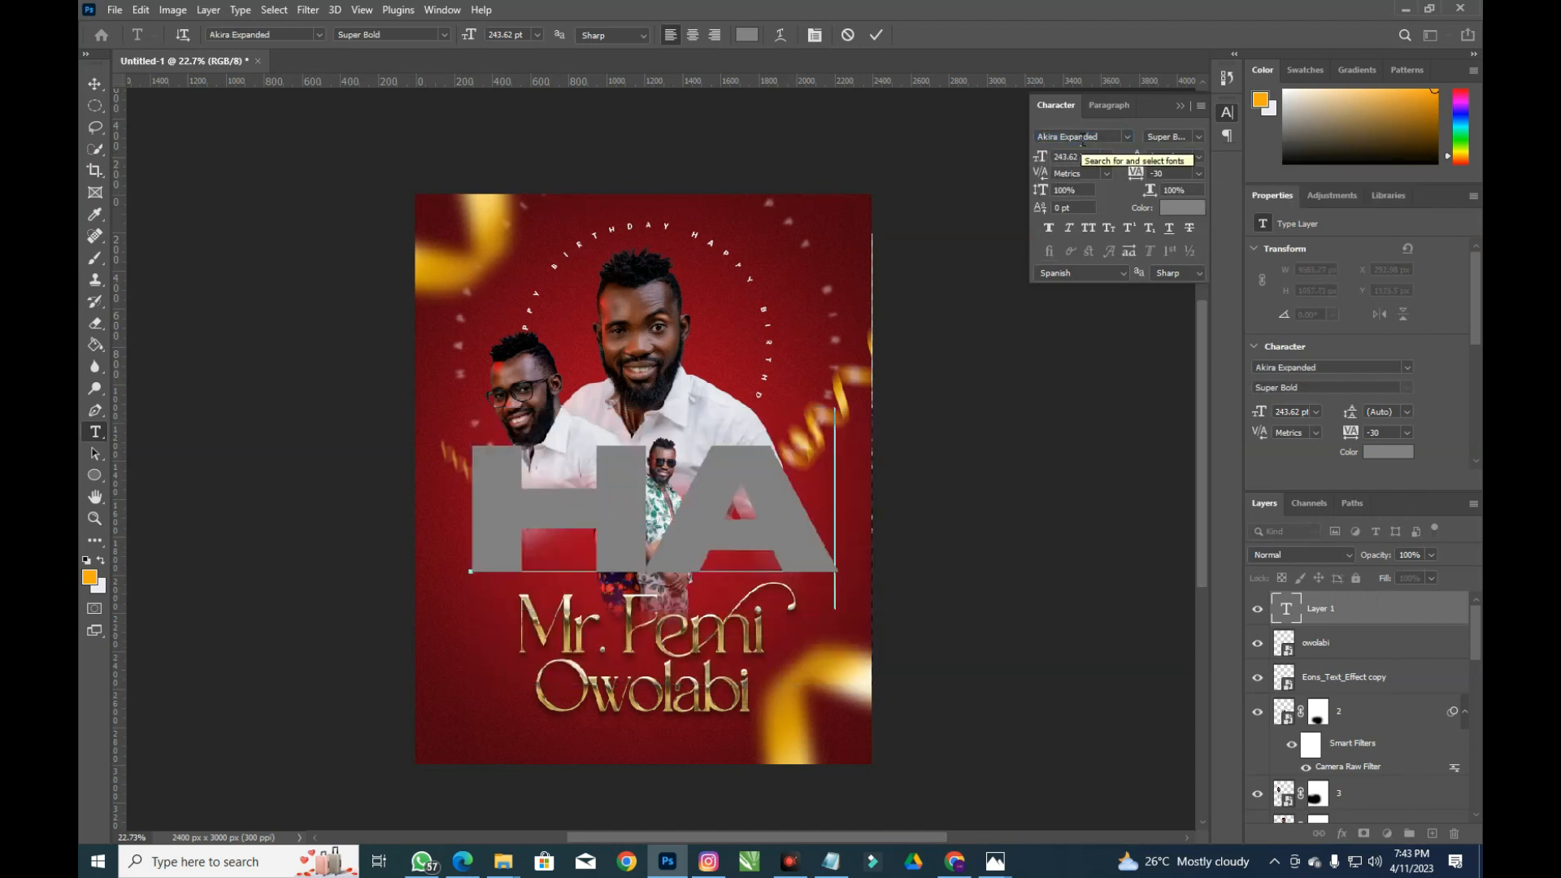
{"action": "type", "text": "PPY"}
{"action": "key", "text": "Return"}
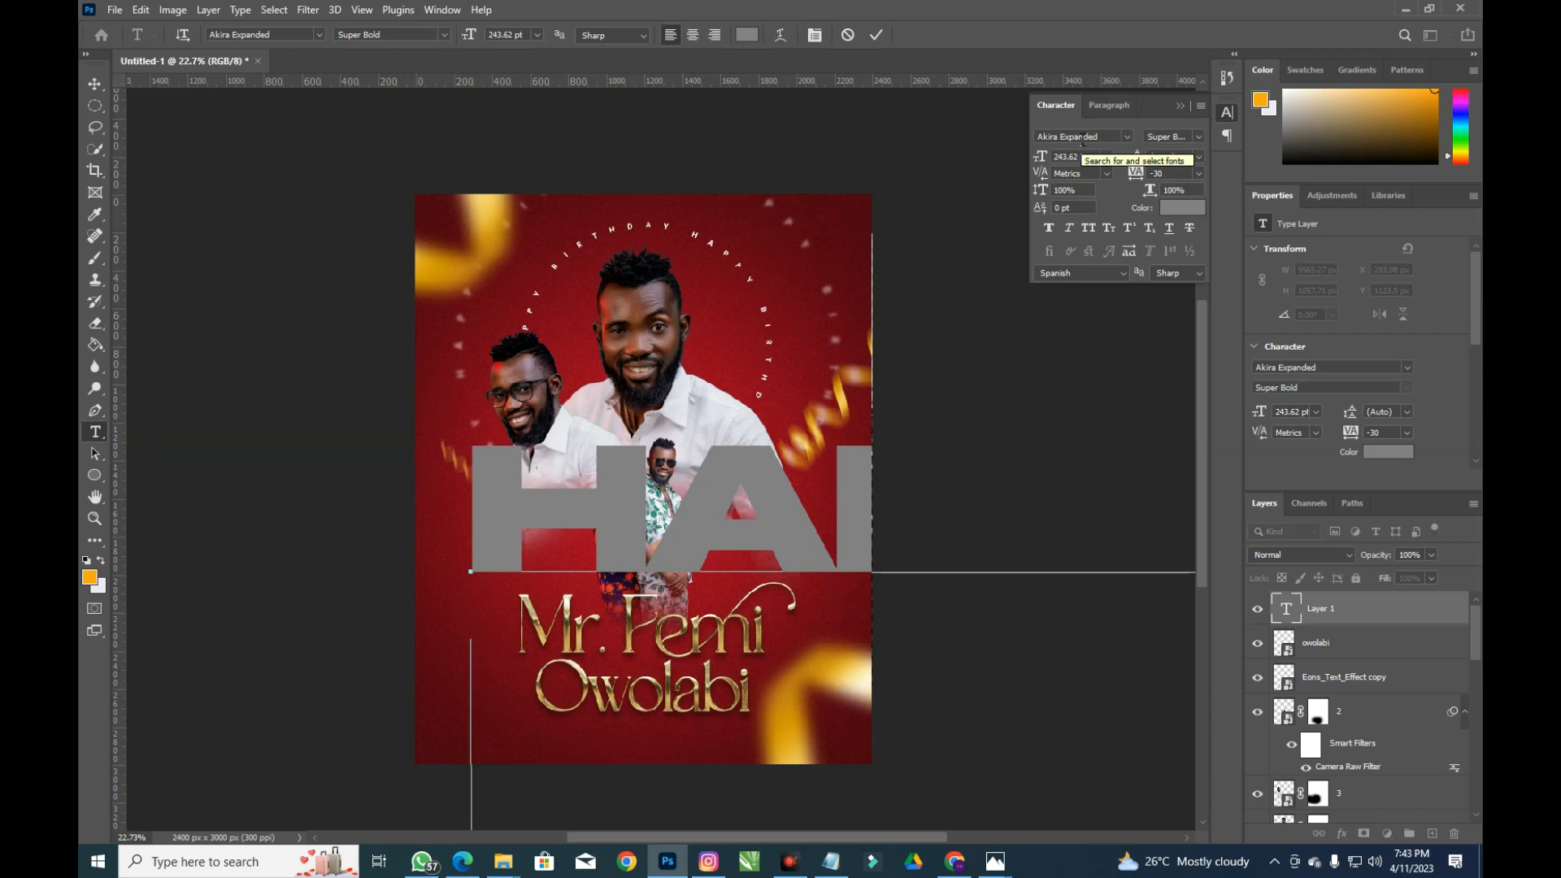
{"action": "type", "text": "BIT"}
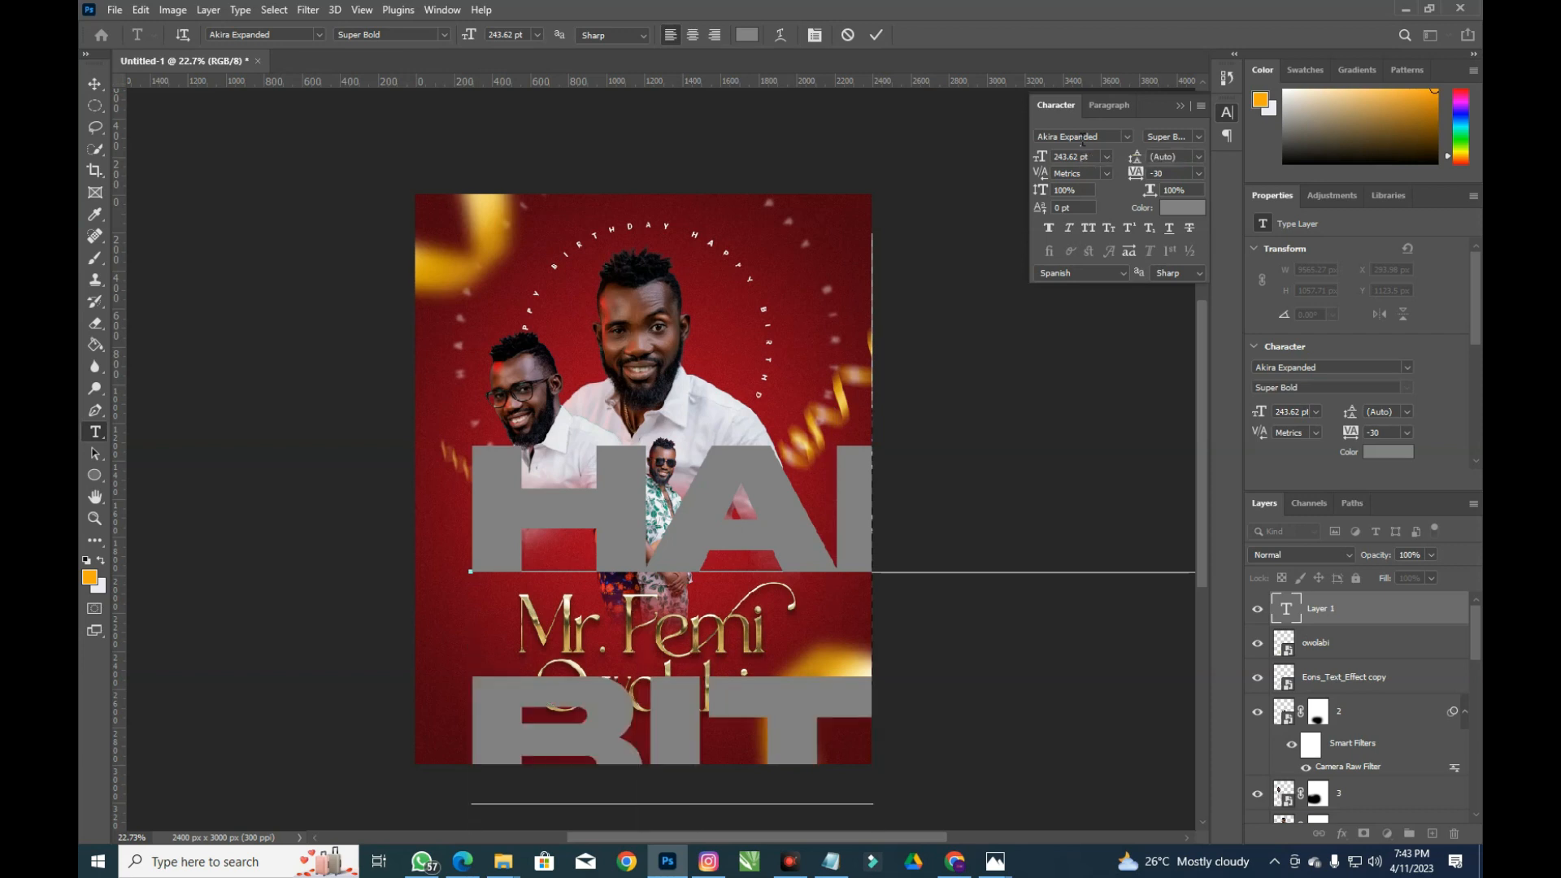
{"action": "key", "text": "BackSpace"}
{"action": "type", "text": "RTH"}
{"action": "key", "text": "ctrl+a"}
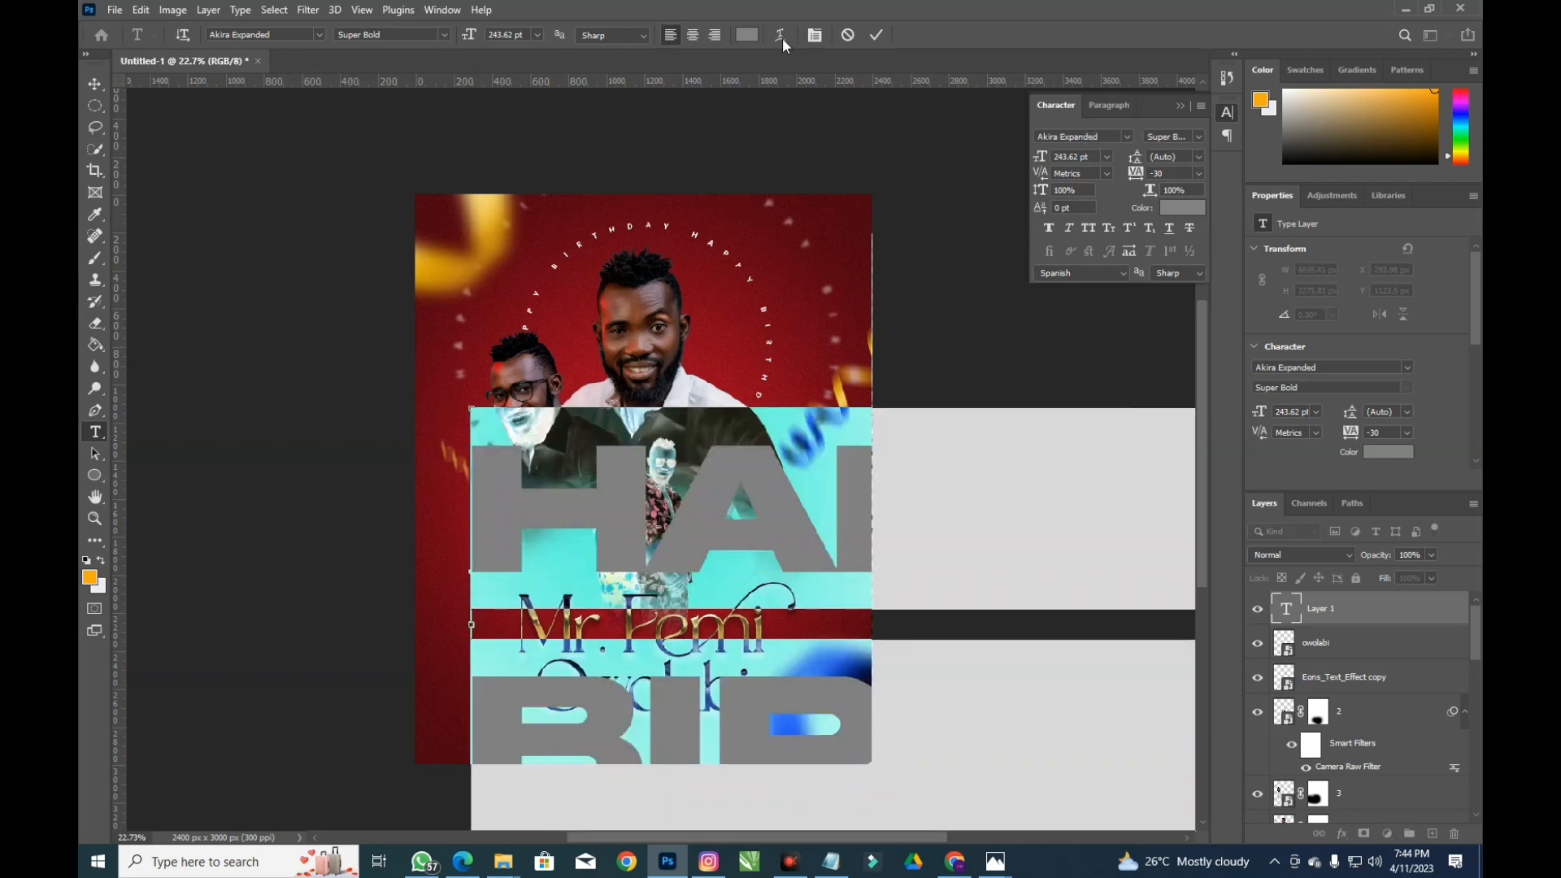
Change the greeting text colour to white (ffffff)
{"action": "left_click", "coordinate": [1201, 206]}
{"action": "type", "text": "ffffff"}
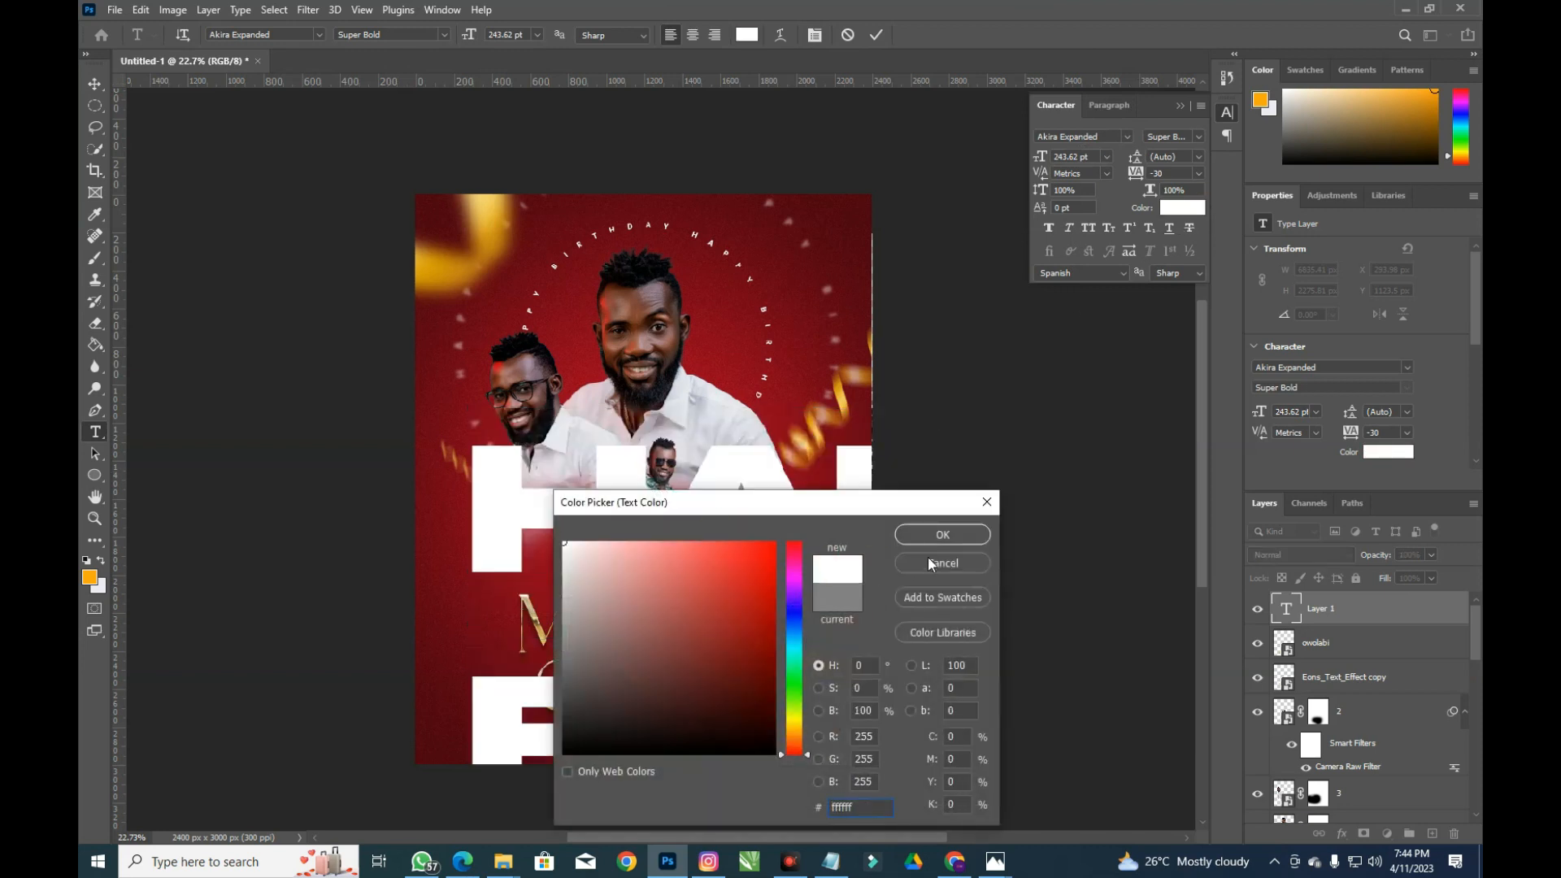
{"action": "left_click", "coordinate": [942, 536]}
{"action": "left_click", "coordinate": [1107, 157]}
{"action": "left_click", "coordinate": [1094, 158]}
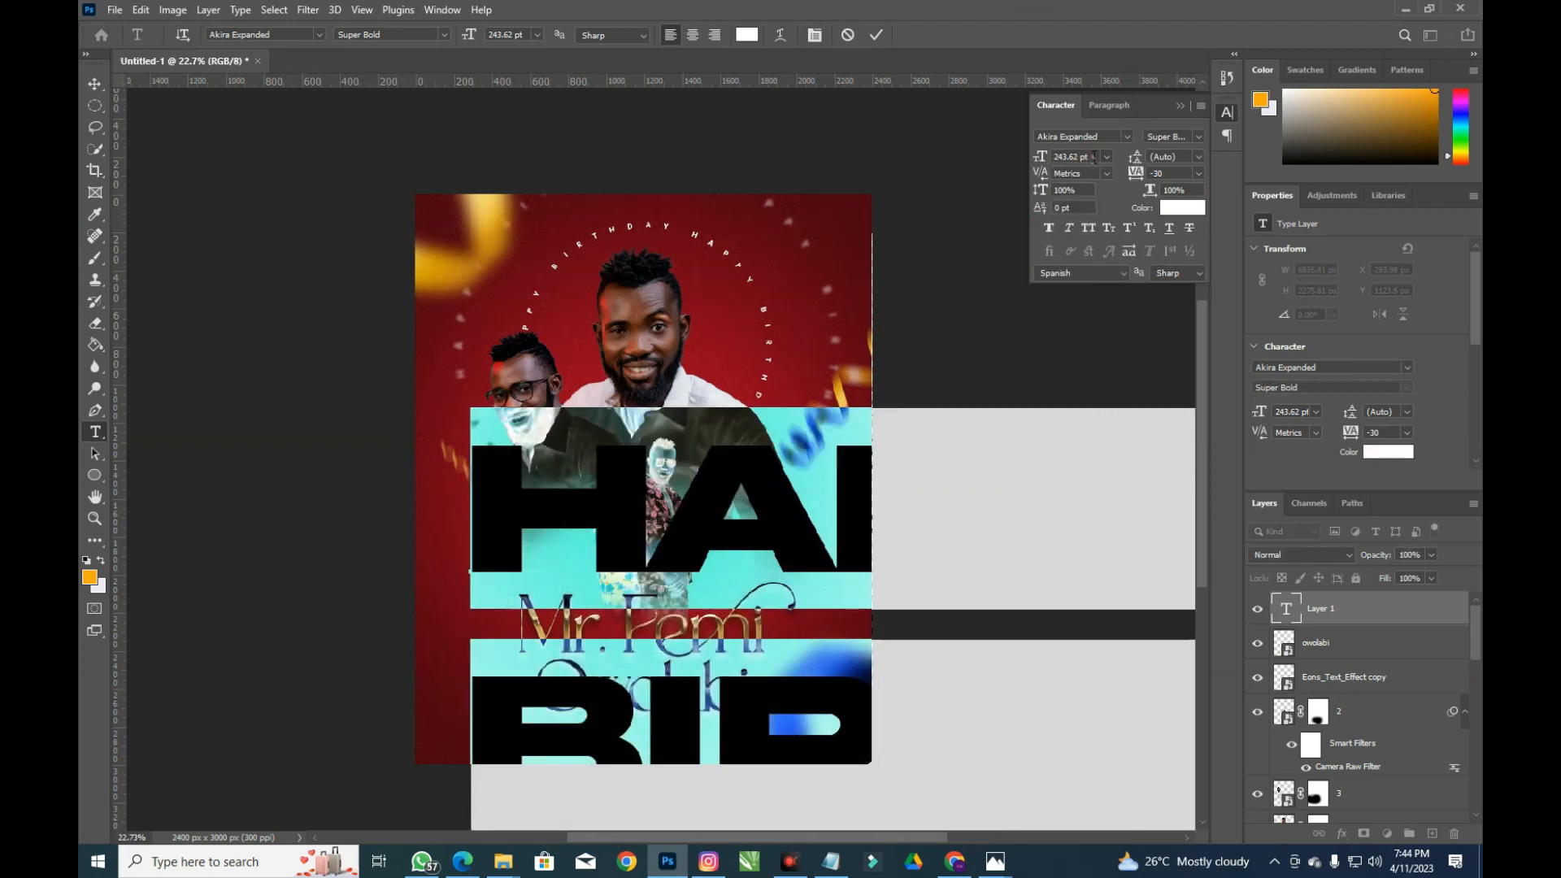
{"action": "left_click", "coordinate": [1037, 157]}
{"action": "type", "text": "12"}
{"action": "key", "text": "Return"}
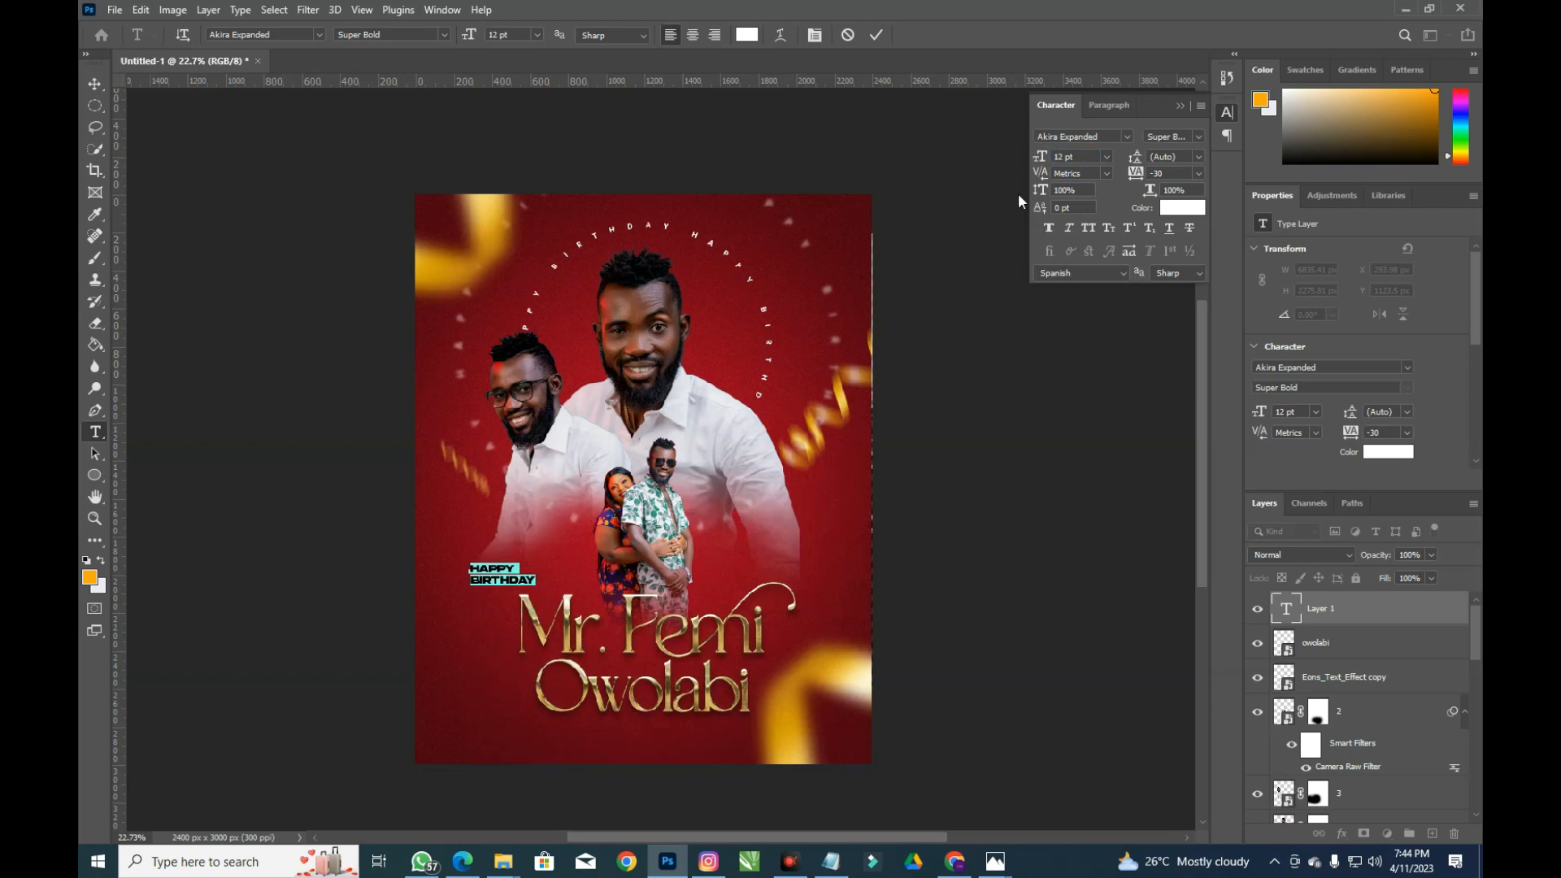
{"action": "left_click_drag", "start_coordinate": [501, 554], "coordinate": [549, 560]}
Tighten the HAPPY BIRTHDAY leading to 10 pt, commit the text, and deselect the layer
{"action": "left_click", "coordinate": [1178, 156]}
{"action": "key", "text": "Up"}
{"action": "key", "text": "Up"}
{"action": "key", "text": "Up"}
{"action": "key", "text": "Down"}
{"action": "key", "text": "Down"}
{"action": "key", "text": "Down"}
{"action": "key", "text": "Down"}
{"action": "key", "text": "Down"}
{"action": "key", "text": "Down"}
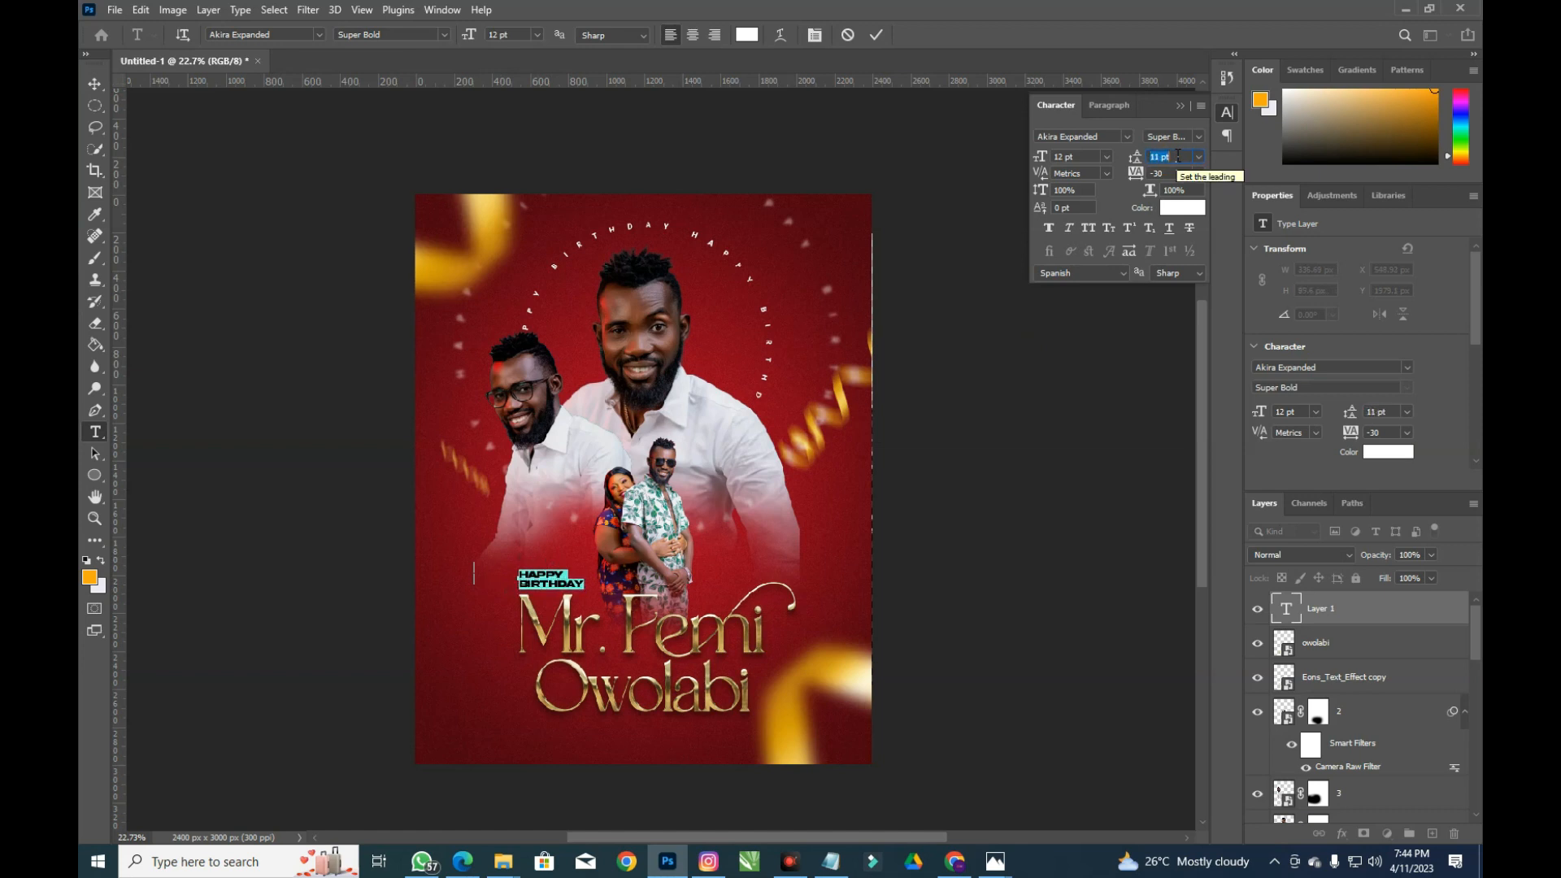
{"action": "key", "text": "Down"}
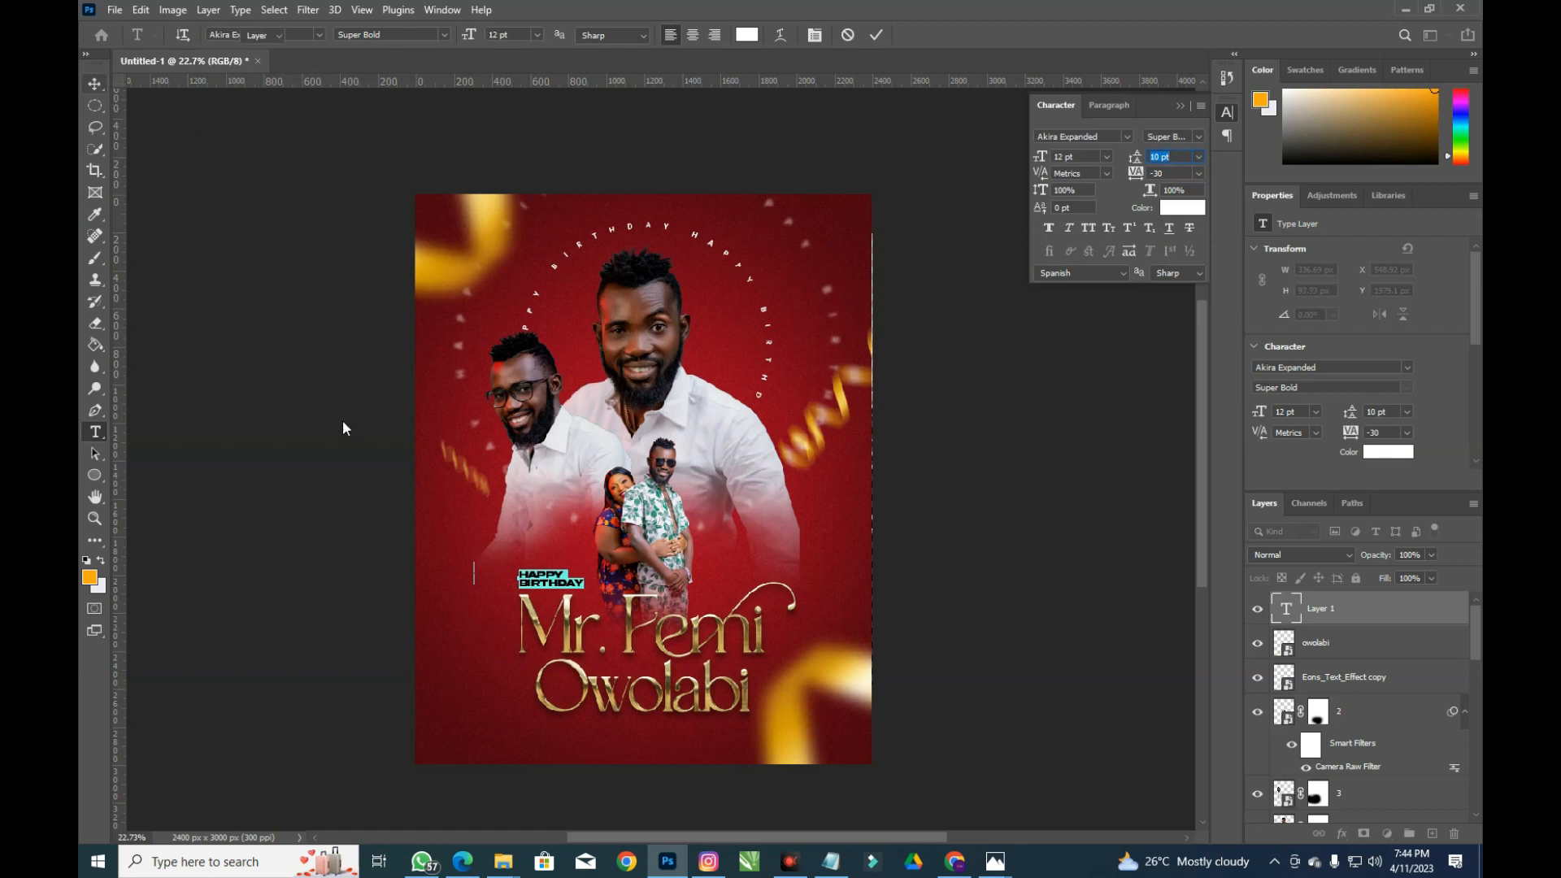
{"action": "key", "text": "ctrl+Return"}
{"action": "key", "text": "v"}
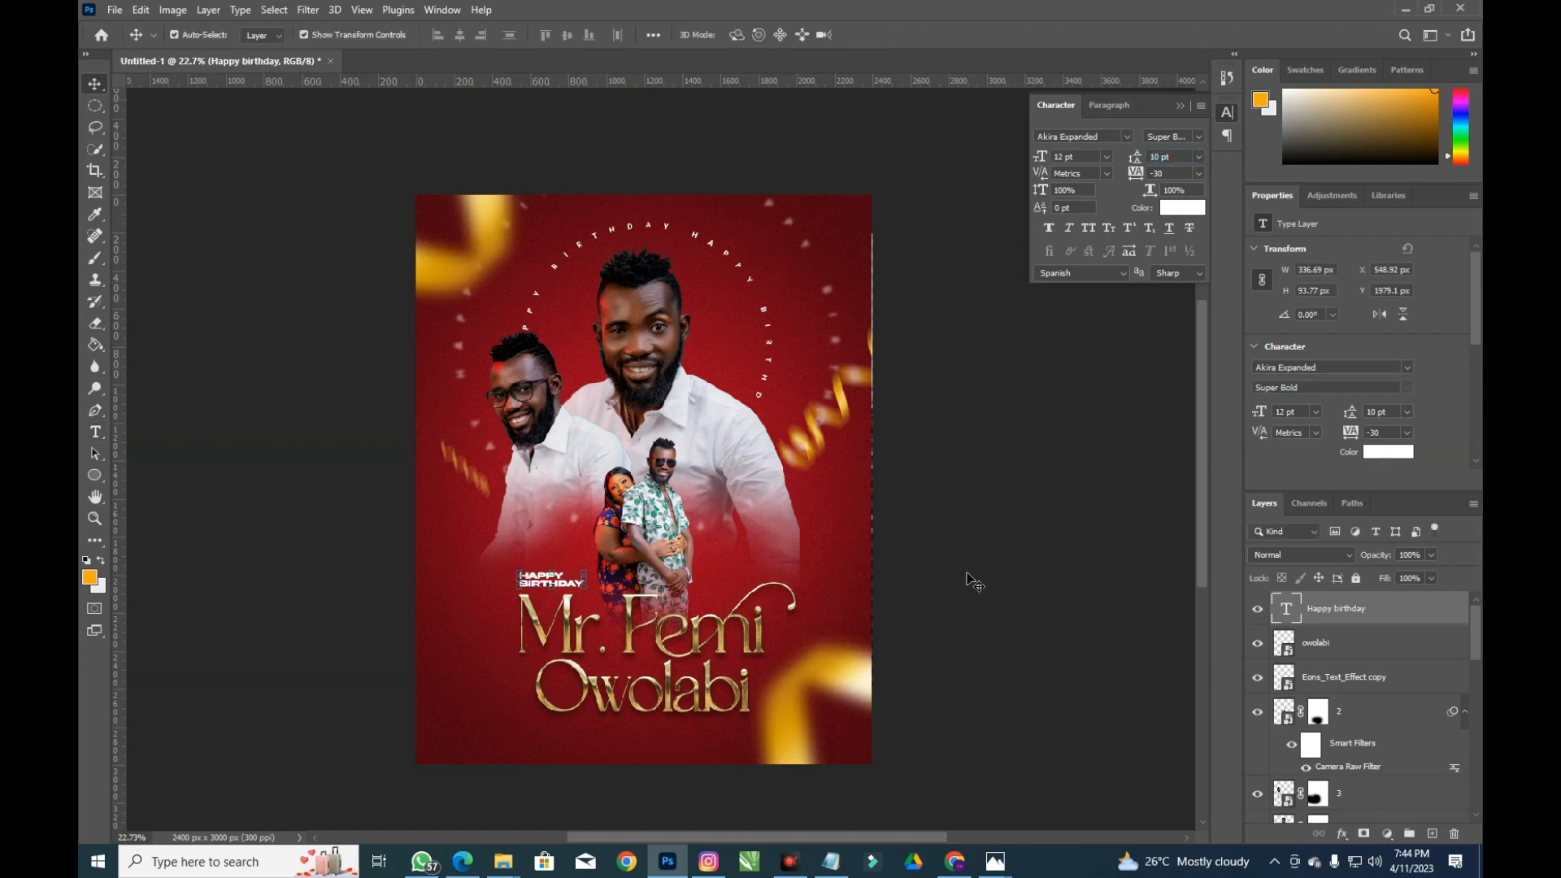
{"action": "left_click", "coordinate": [970, 593]}
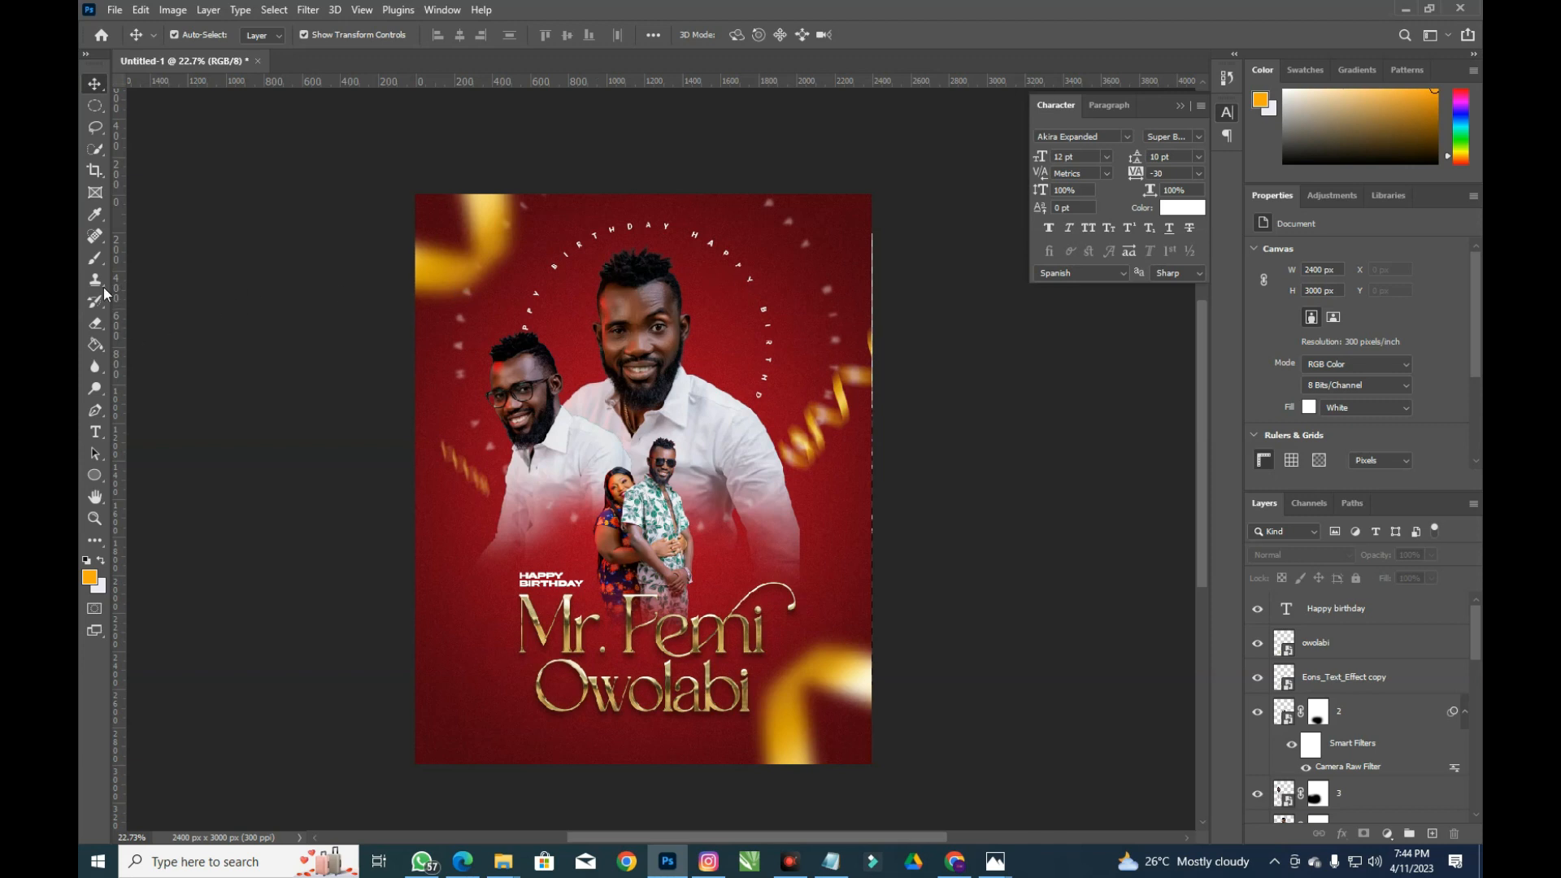
Draw a roughly 283 px circular selection in the flyer's upper right
{"action": "left_click", "coordinate": [95, 106]}
{"action": "left_click", "coordinate": [773, 179]}
{"action": "left_click_drag", "start_coordinate": [784, 238], "coordinate": [843, 291]}
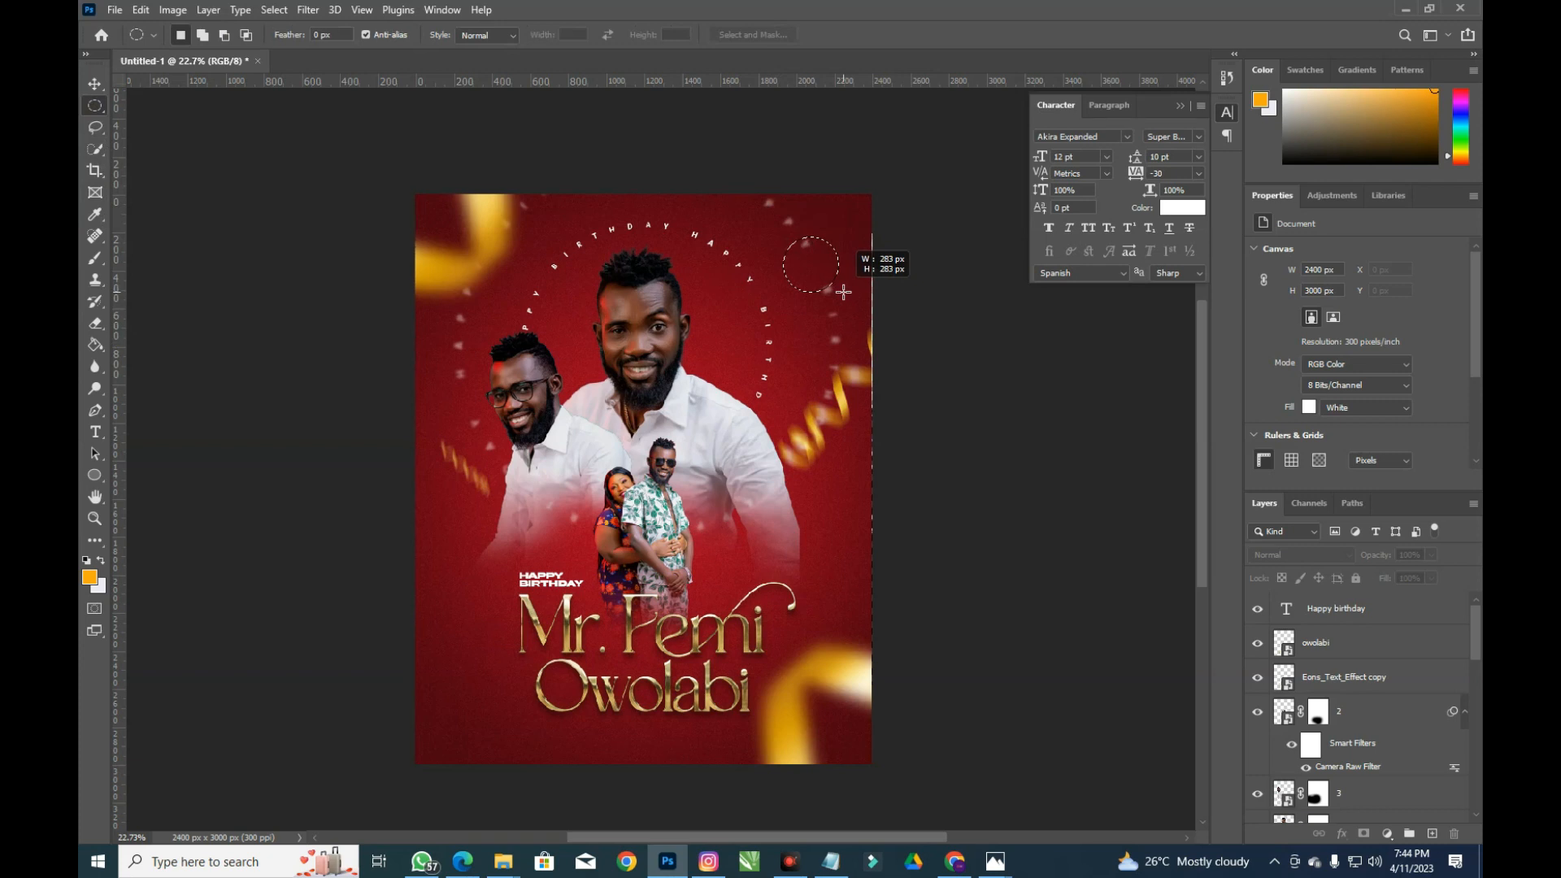
{"action": "left_click_drag", "start_coordinate": [843, 291], "coordinate": [844, 284]}
{"action": "scroll", "coordinate": [844, 284], "scroll_direction": "up", "scroll_amount": 5}
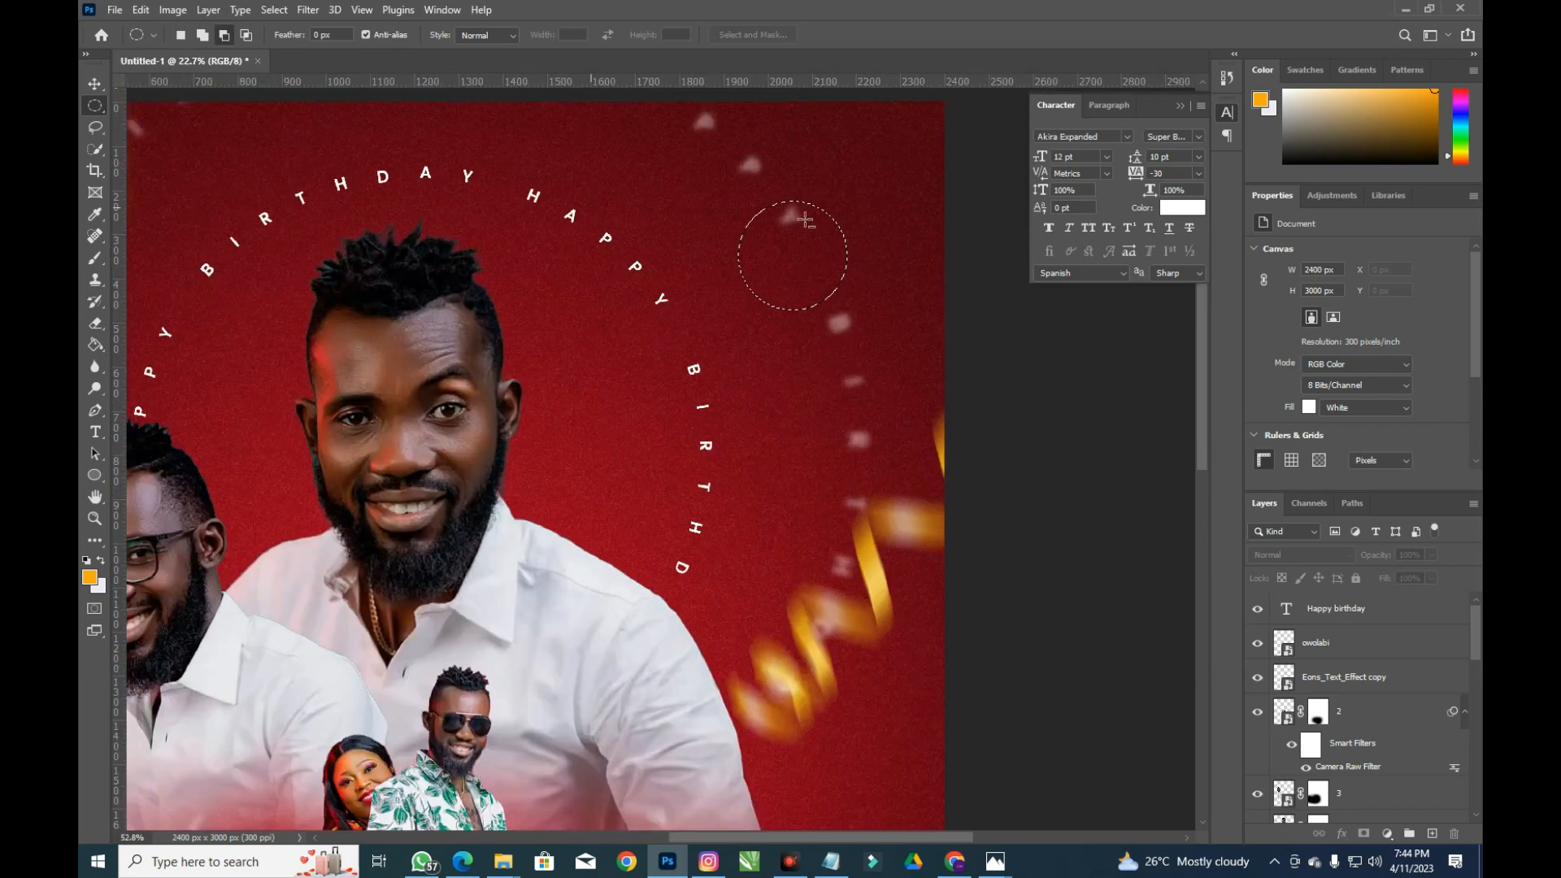
Convert the circle into a work path at 5.0 tolerance and start text on it
{"action": "key", "text": "t"}
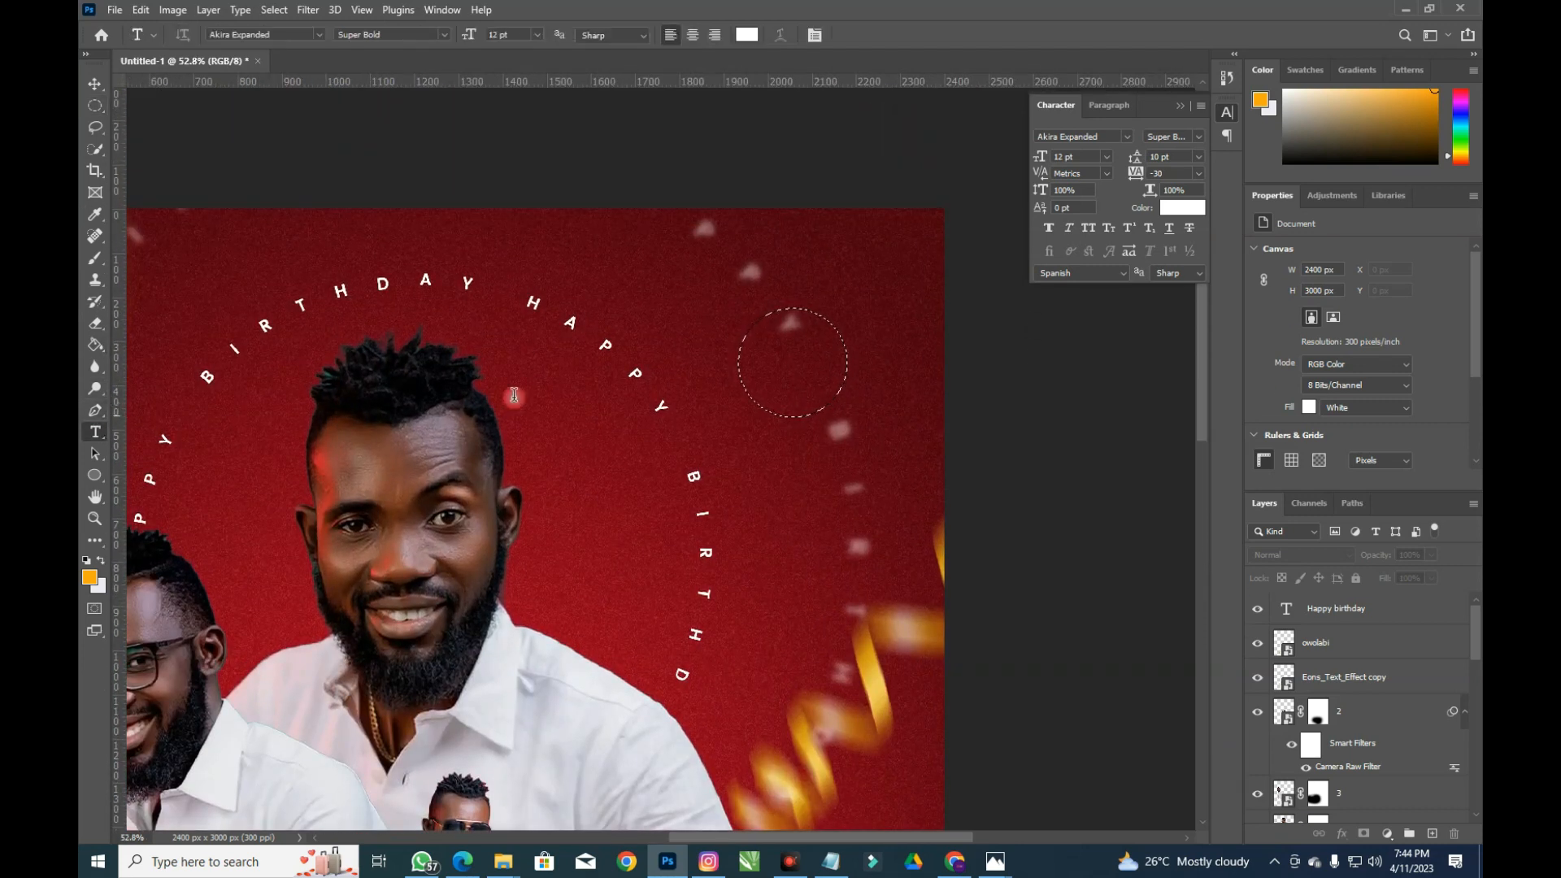
{"action": "right_click", "coordinate": [803, 338]}
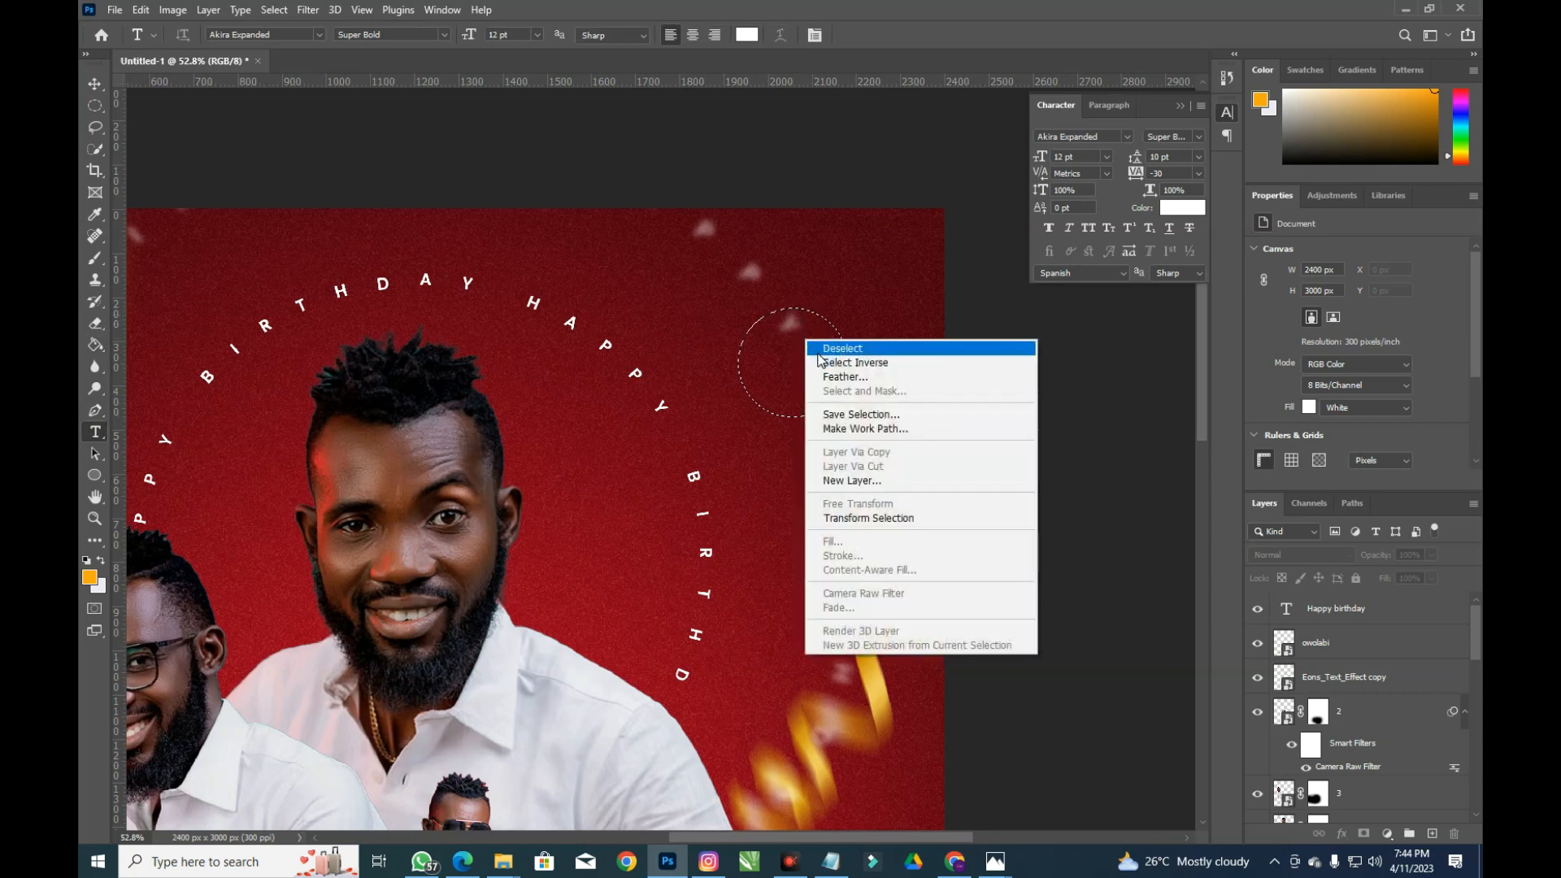
{"action": "left_click", "coordinate": [860, 429]}
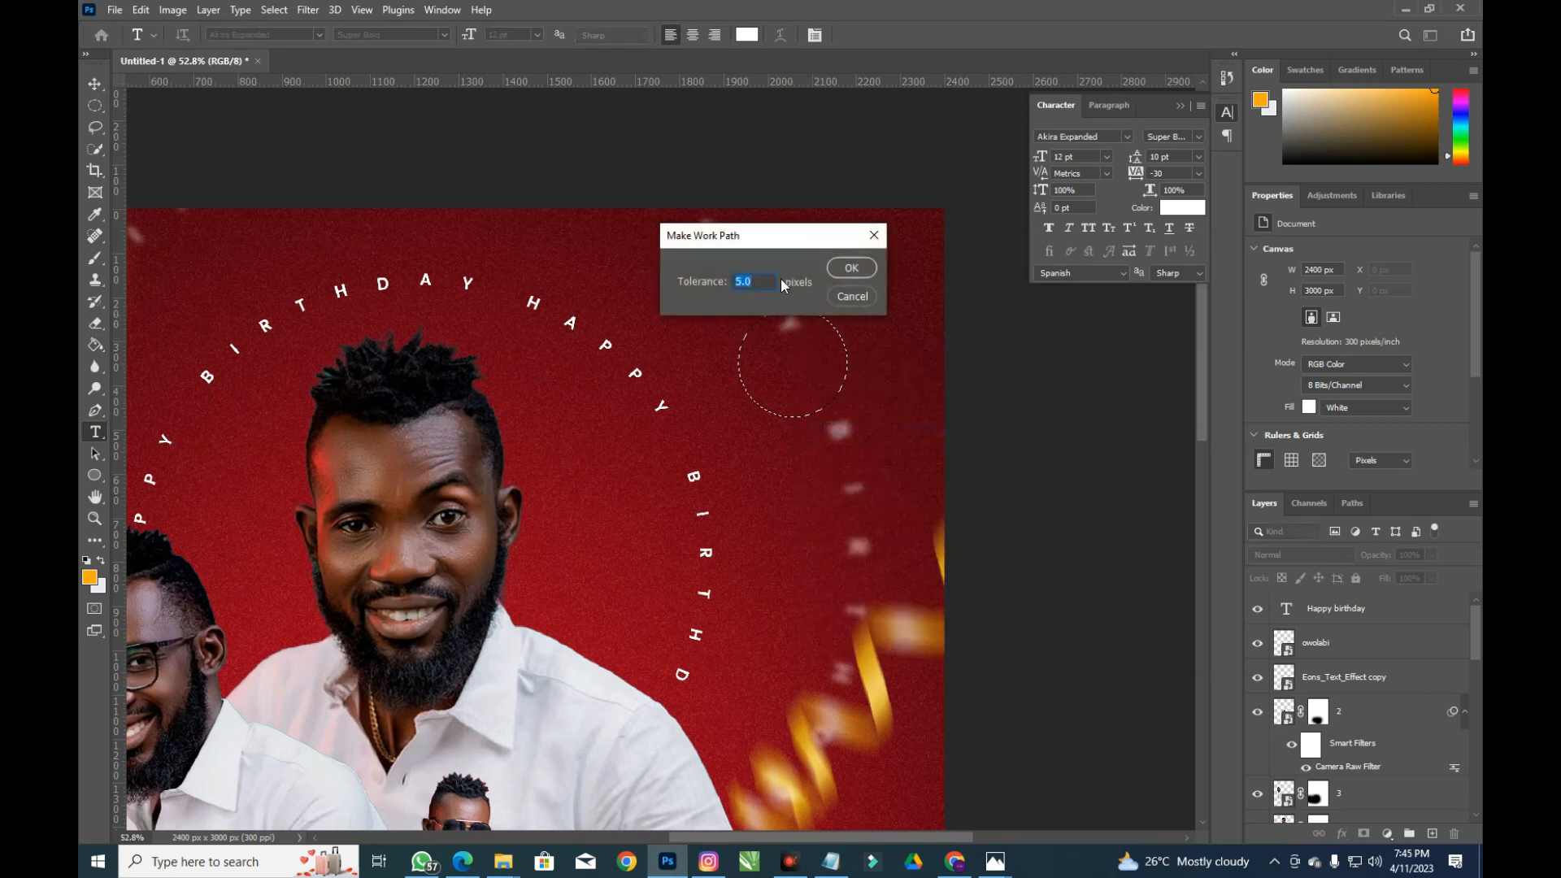
{"action": "left_click", "coordinate": [849, 269]}
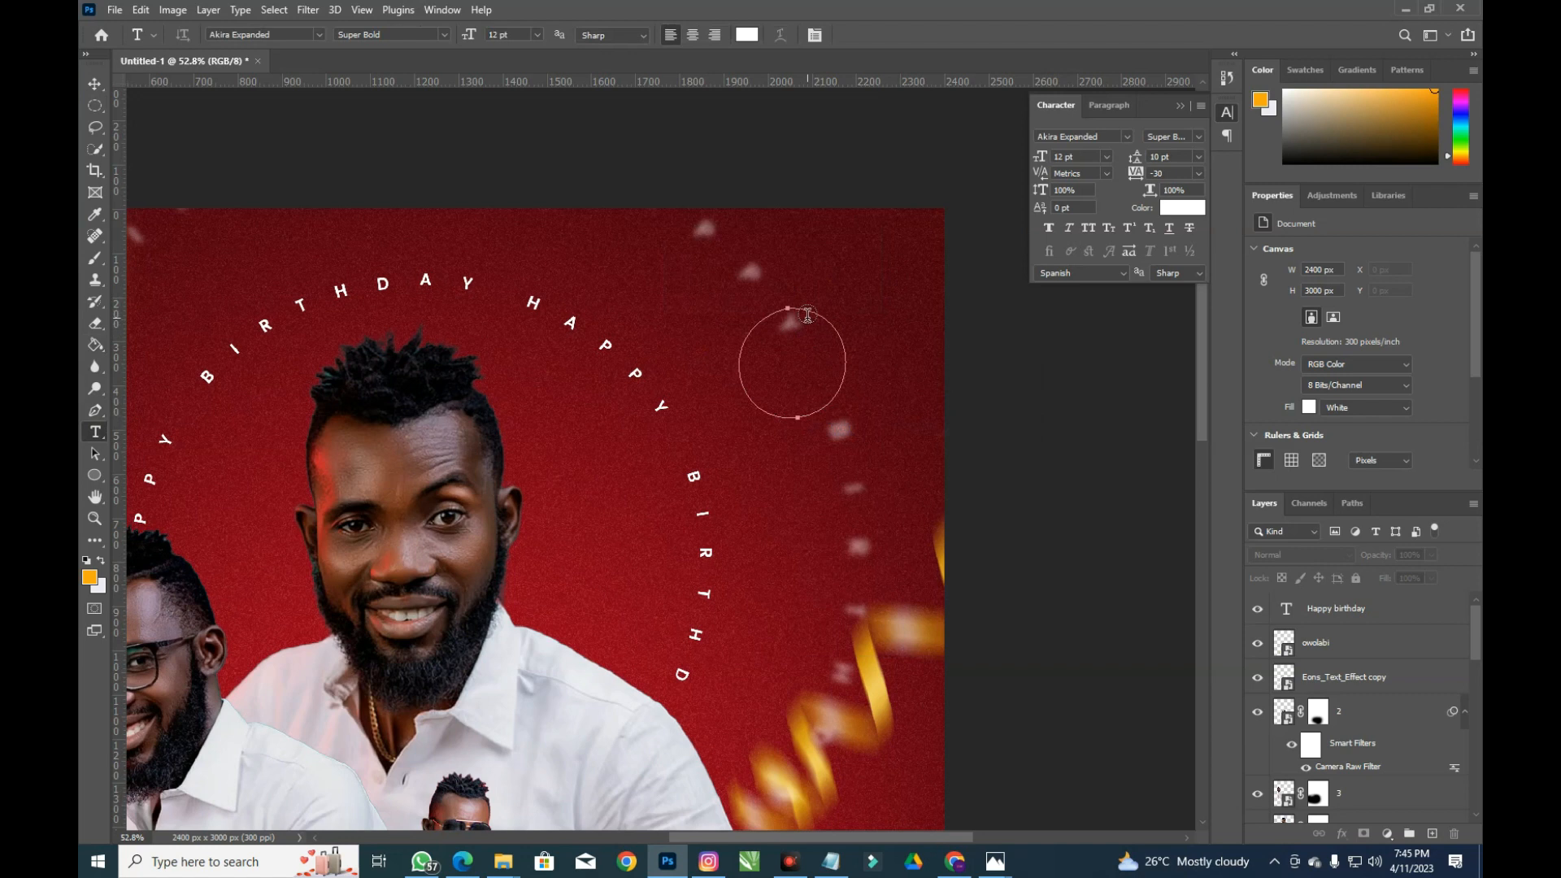
{"action": "left_click", "coordinate": [808, 310]}
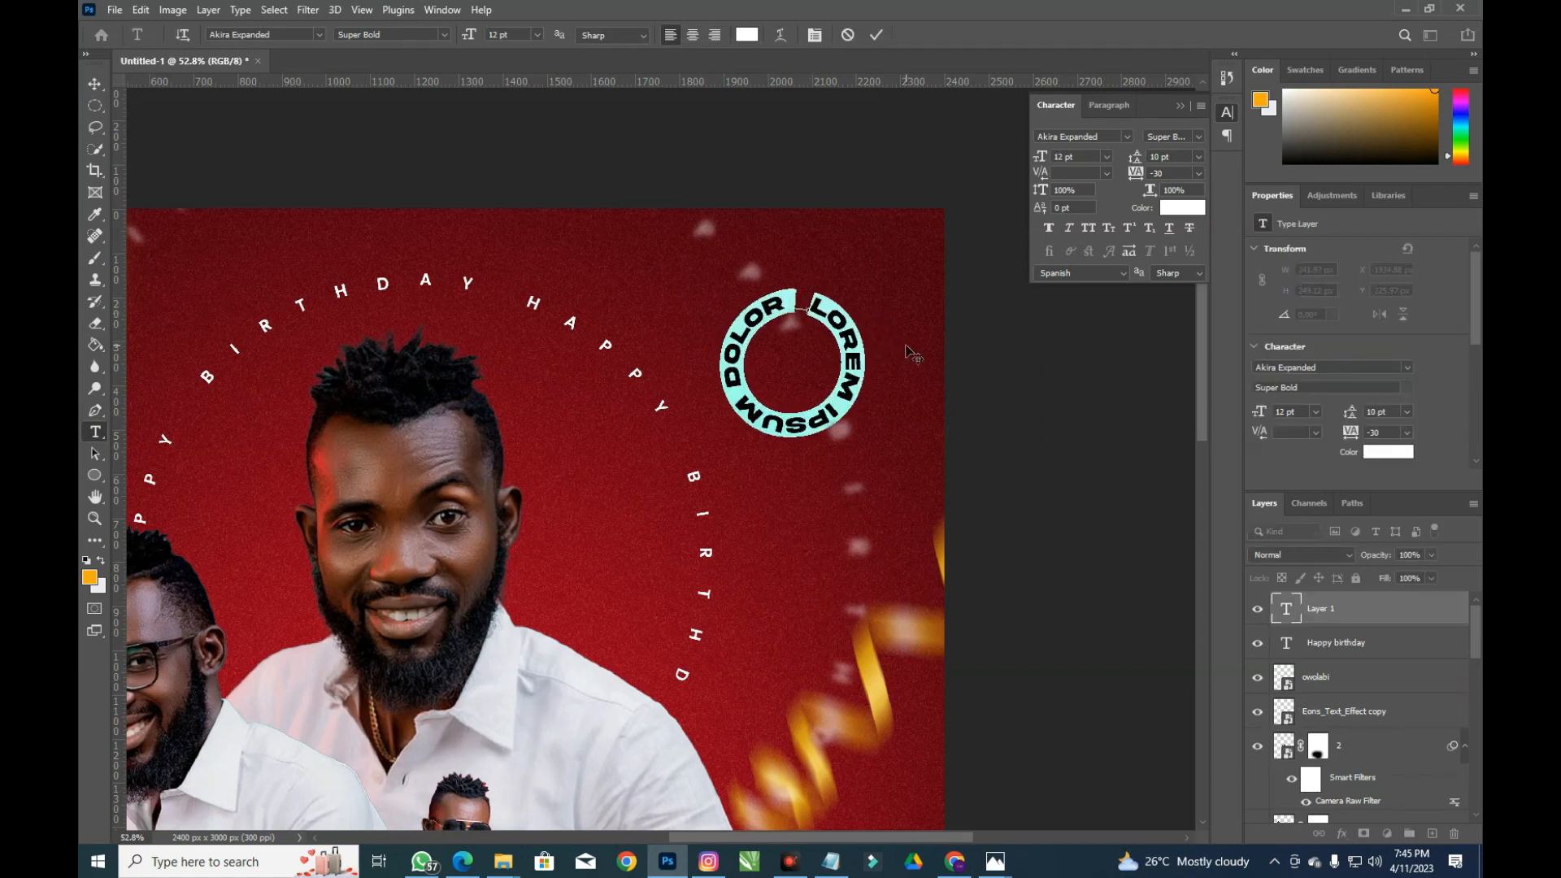
Type APRIL APRIL APRIL on the circle in Poppins Regular with Faux Bold and All Caps
{"action": "type", "text": "APRIL"}
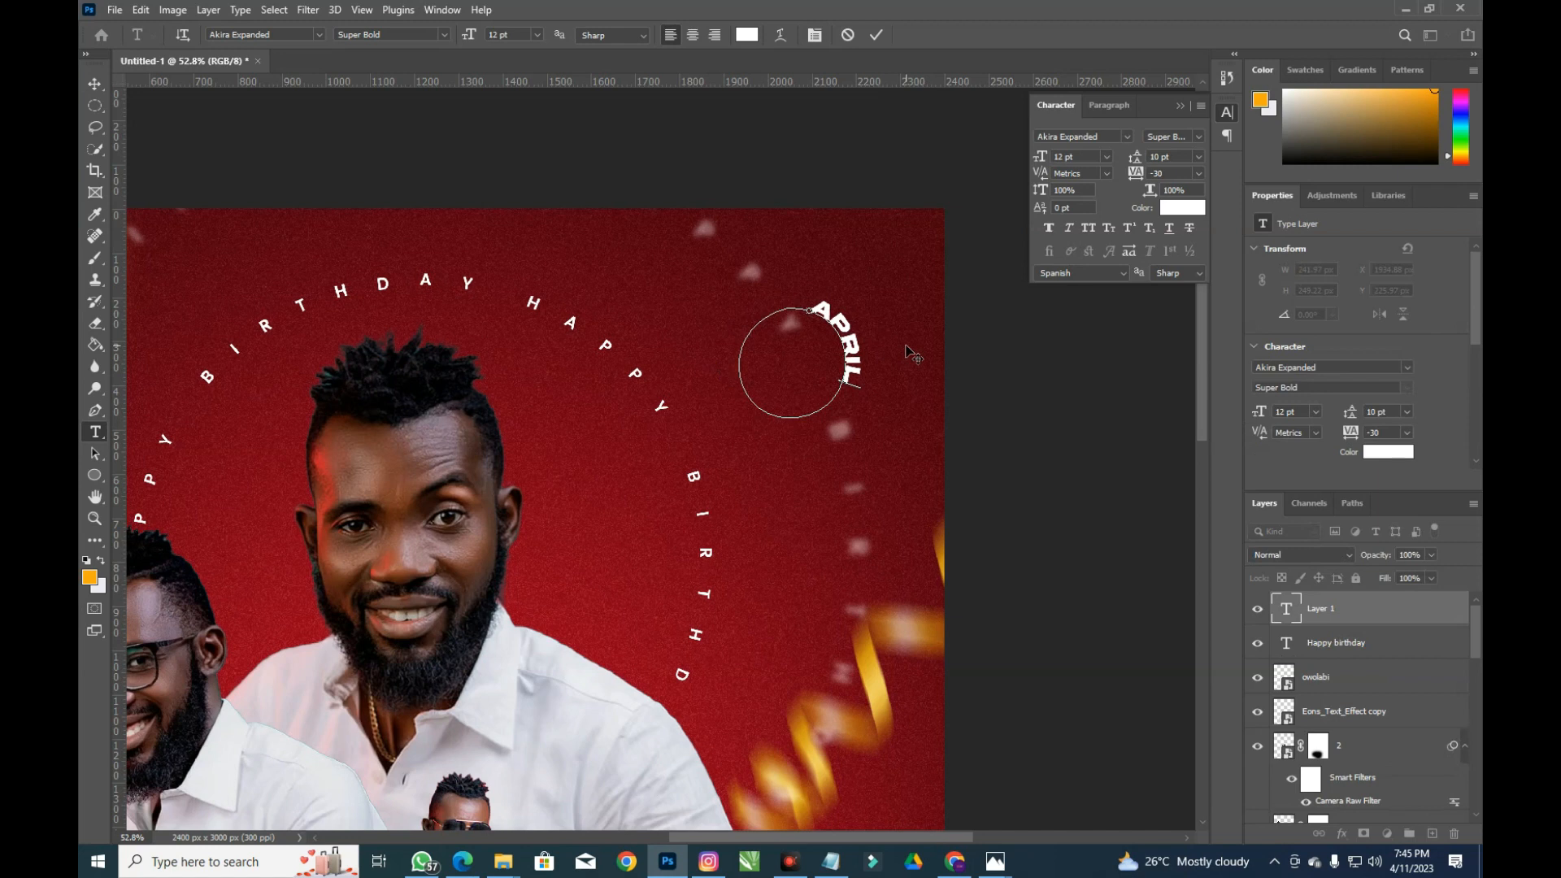
{"action": "type", "text": " APRIL APRIL"}
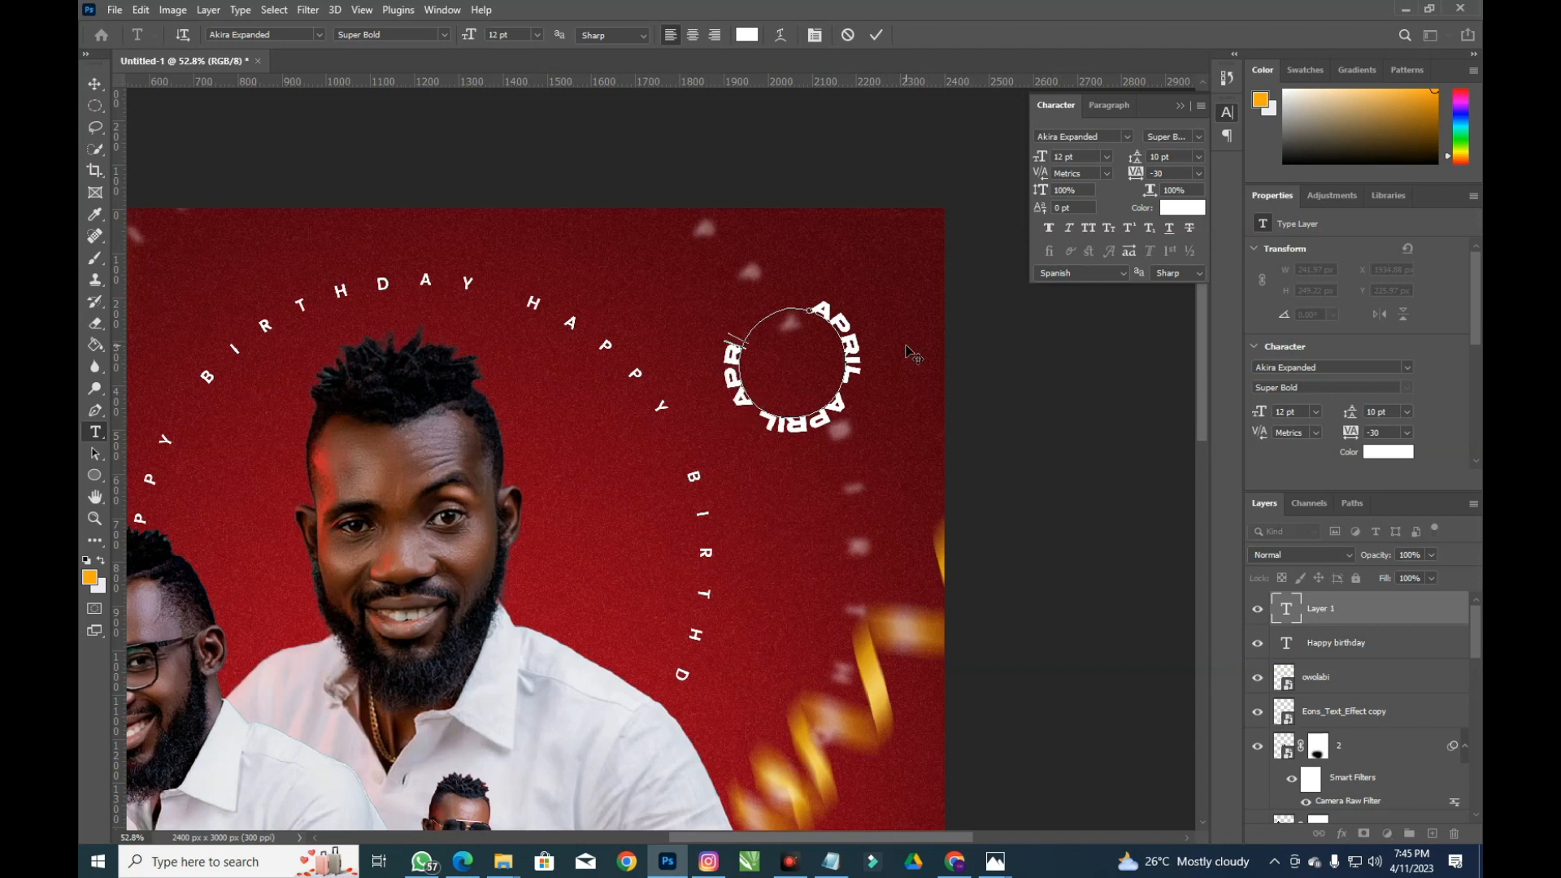
{"action": "key", "text": "ctrl+a"}
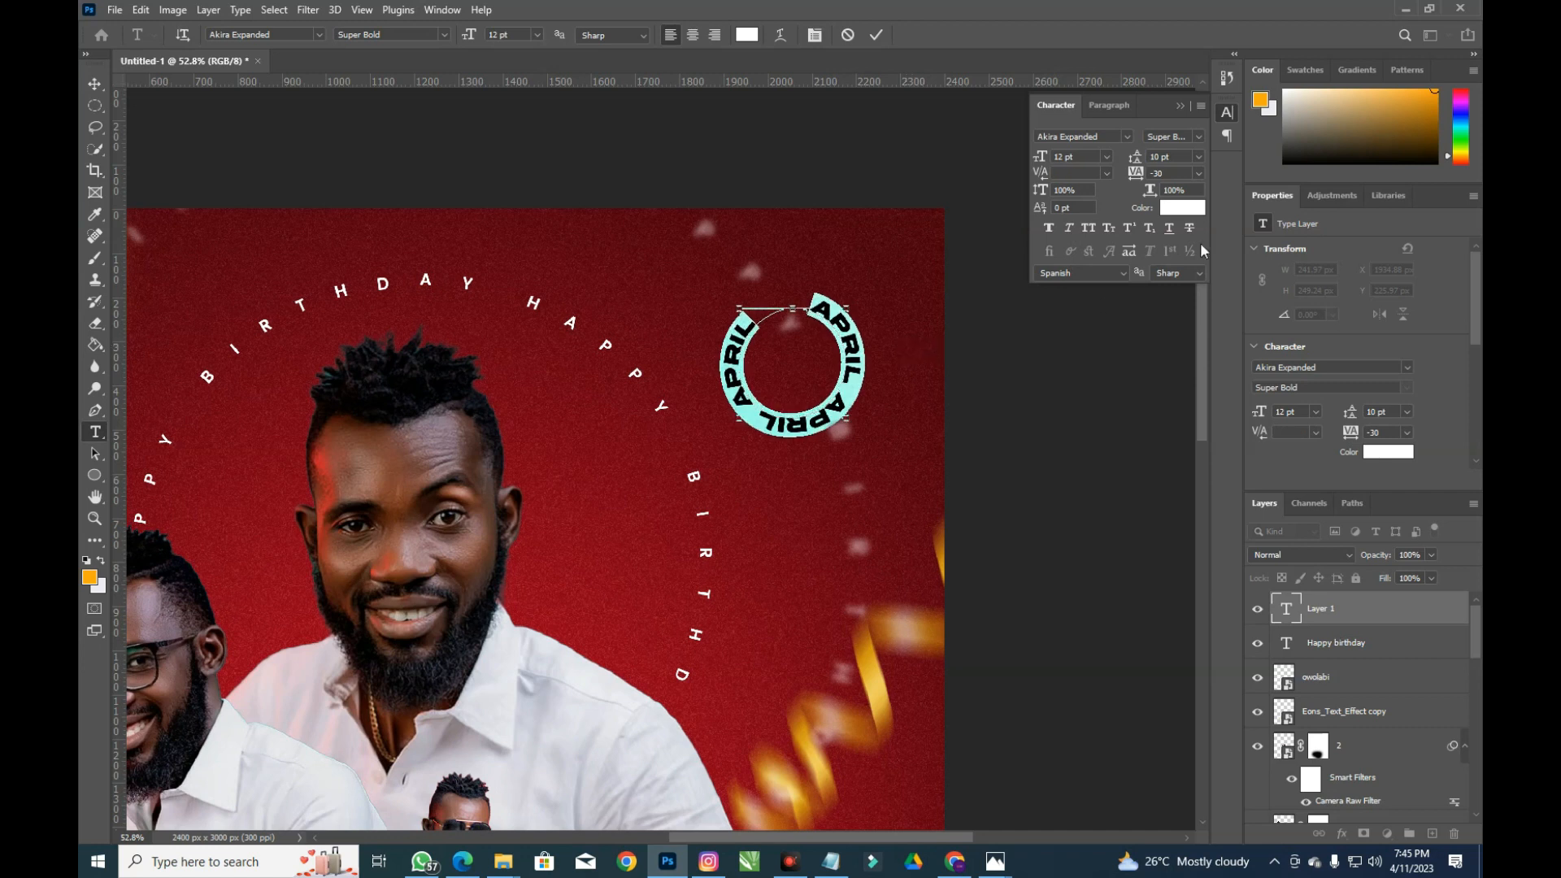
{"action": "left_click", "coordinate": [1115, 138]}
{"action": "type", "text": "poppi"}
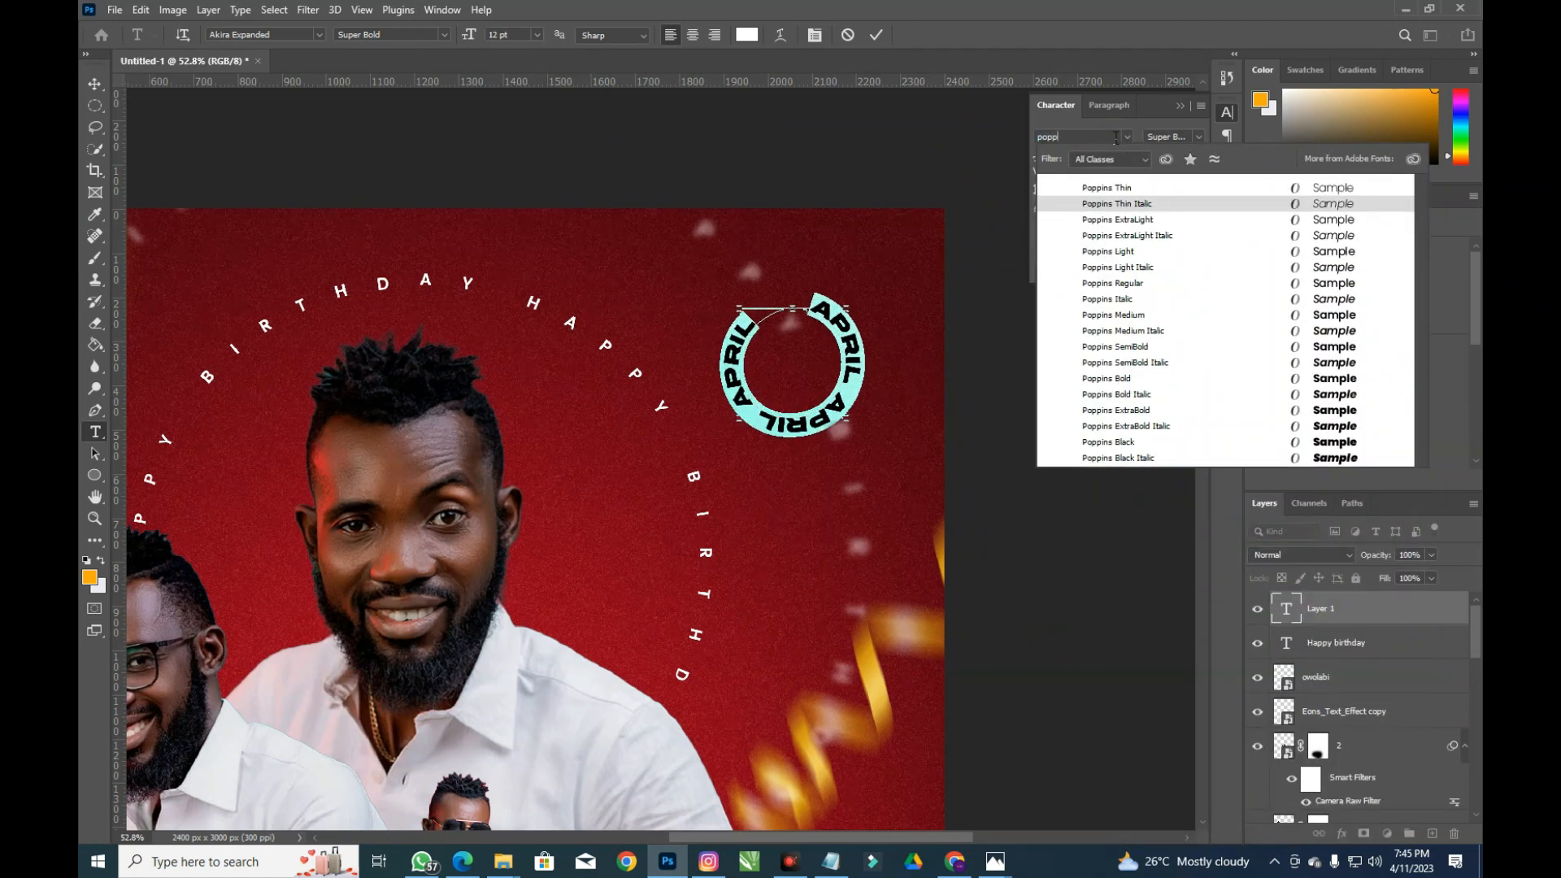
{"action": "left_click", "coordinate": [1337, 285]}
{"action": "left_click", "coordinate": [1049, 228]}
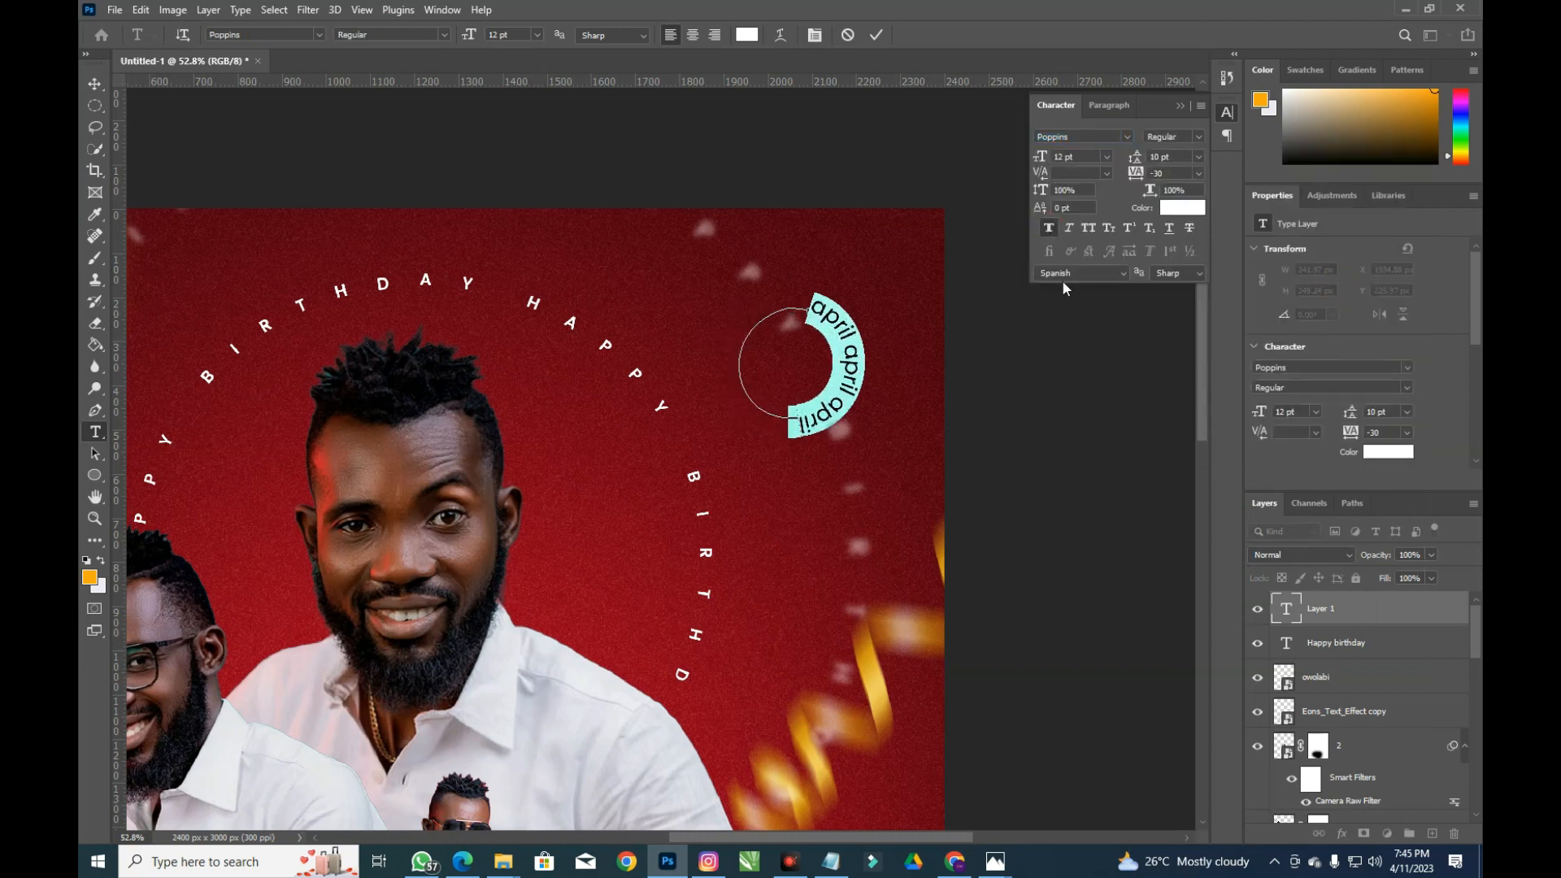
{"action": "left_click", "coordinate": [1090, 228]}
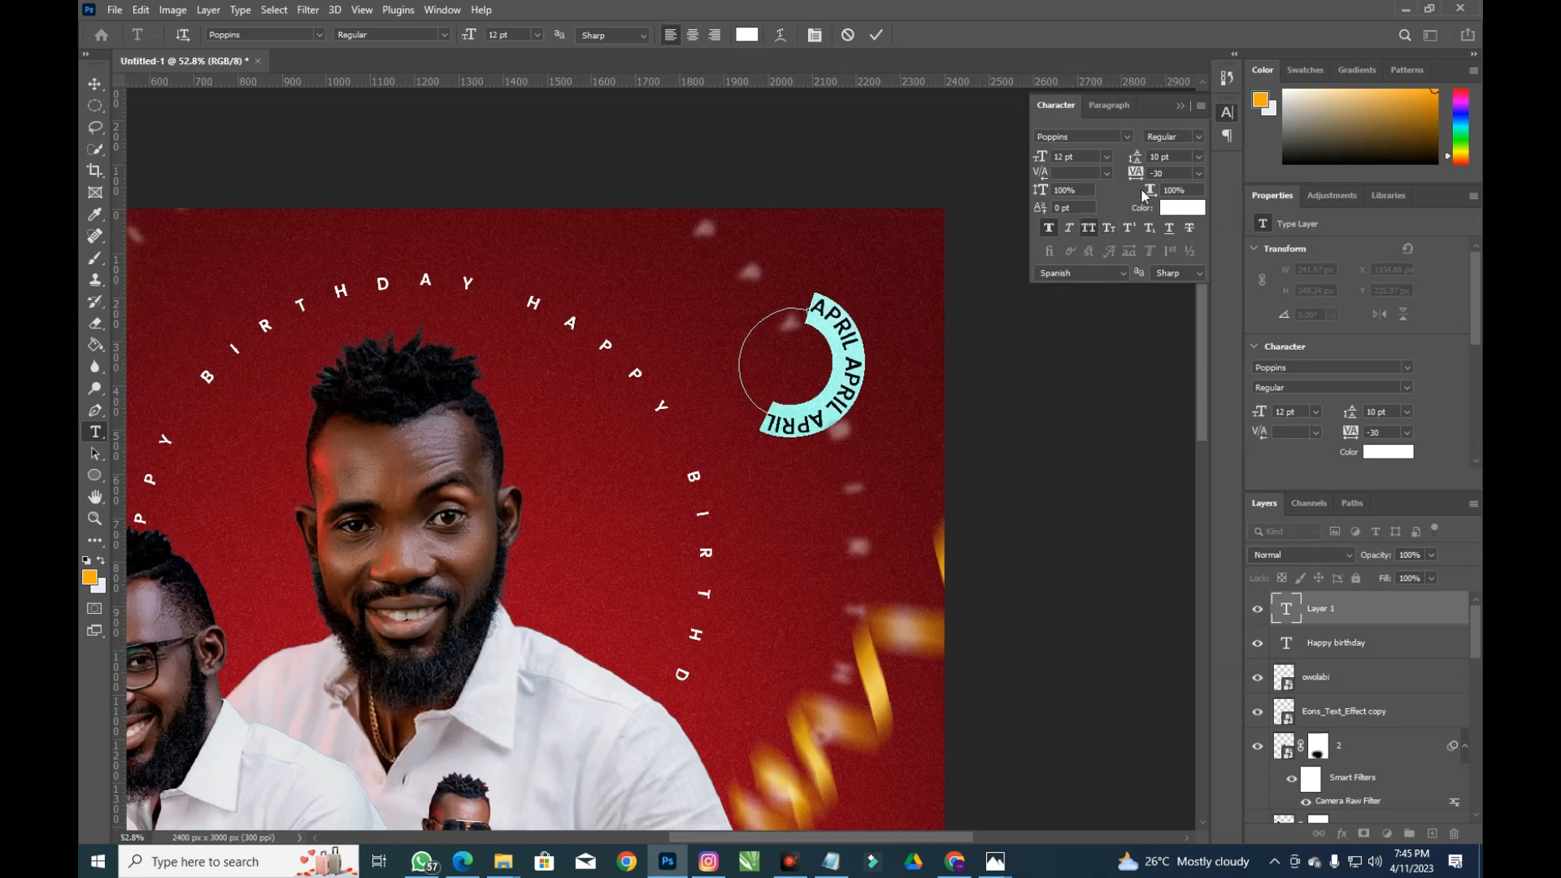
Widen the ring text's tracking, set its size to 7 pt and leading to 24 pt
{"action": "left_click_drag", "start_coordinate": [1142, 176], "coordinate": [1156, 177]}
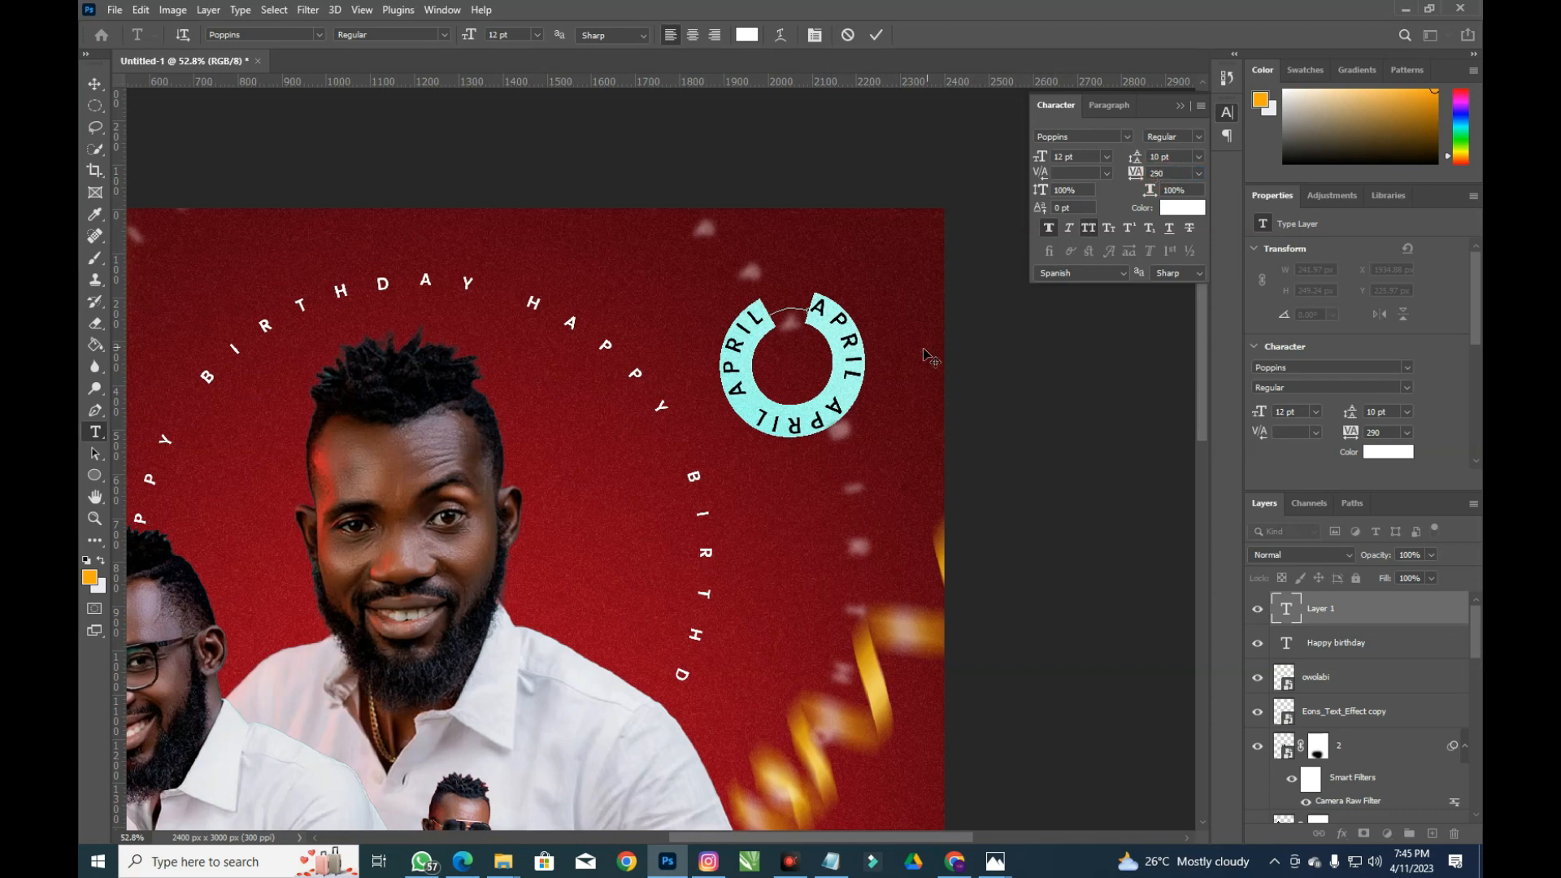
{"action": "double_click", "coordinate": [1076, 157]}
{"action": "type", "text": "6"}
{"action": "key", "text": "Return"}
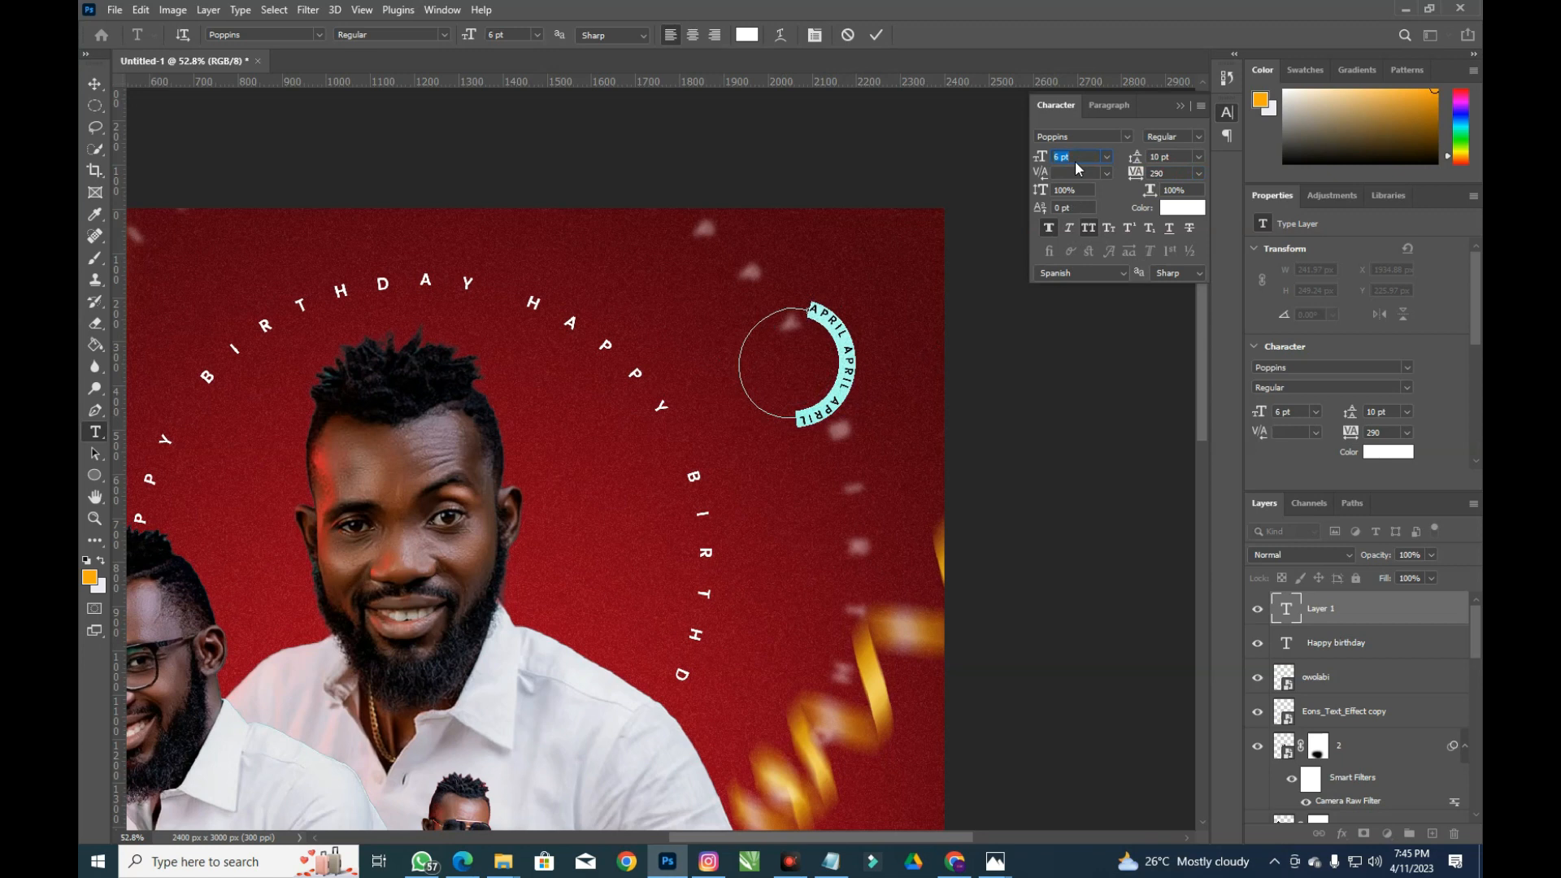
{"action": "type", "text": "7"}
{"action": "key", "text": "Return"}
{"action": "mouse_move", "coordinate": [1143, 162]}
{"action": "left_mouse_down"}
{"action": "mouse_move", "coordinate": [1162, 179]}
{"action": "mouse_move", "coordinate": [1148, 179]}
{"action": "left_mouse_up"}
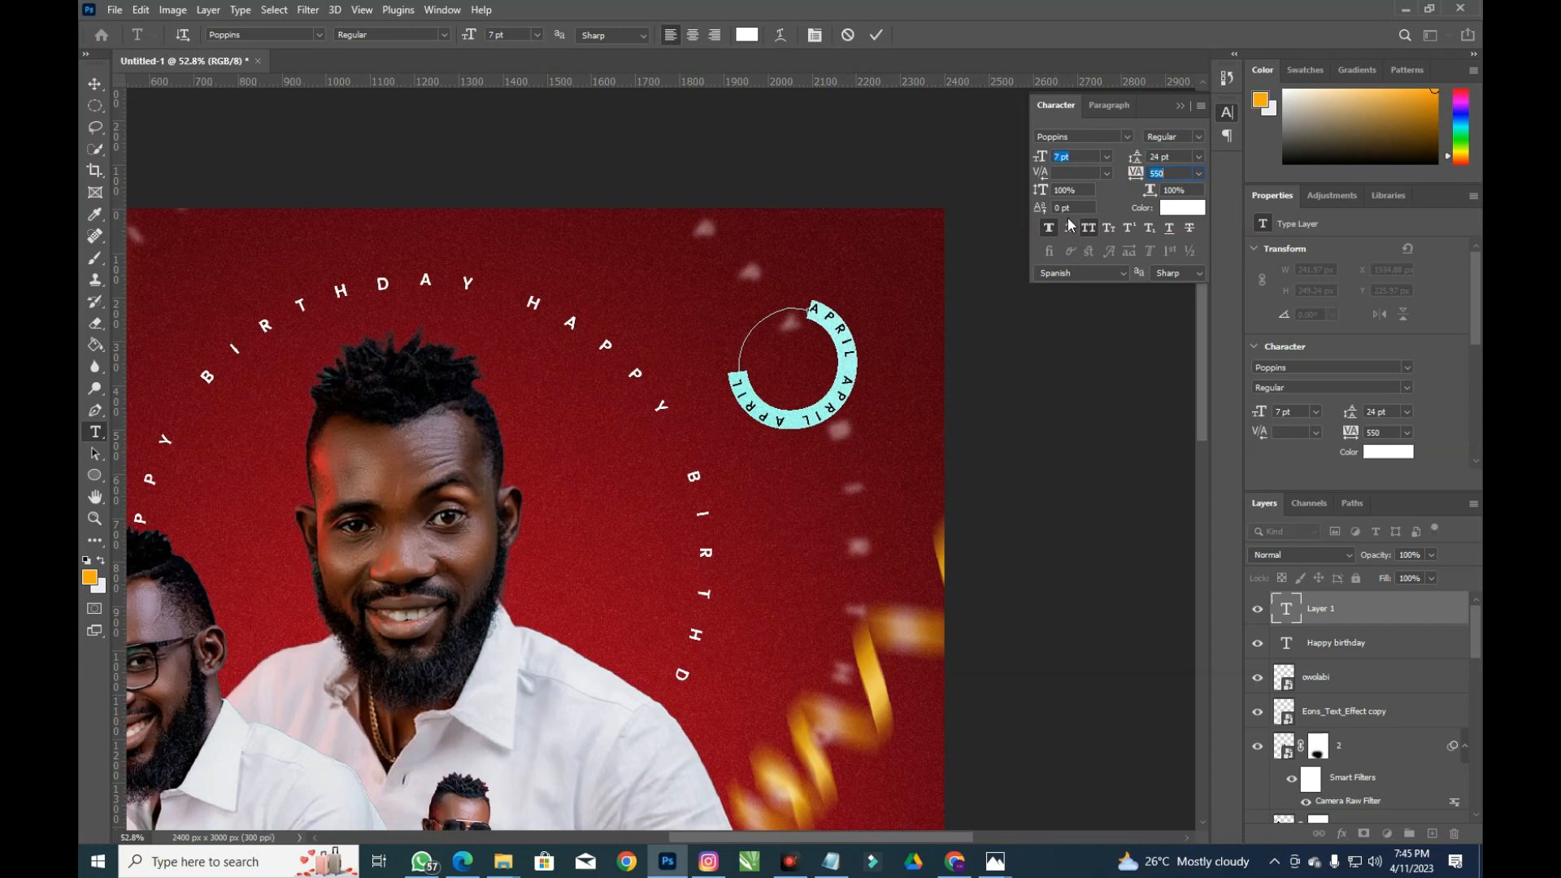
Append APRI to the ring text and commit it
{"action": "left_click", "coordinate": [746, 387]}
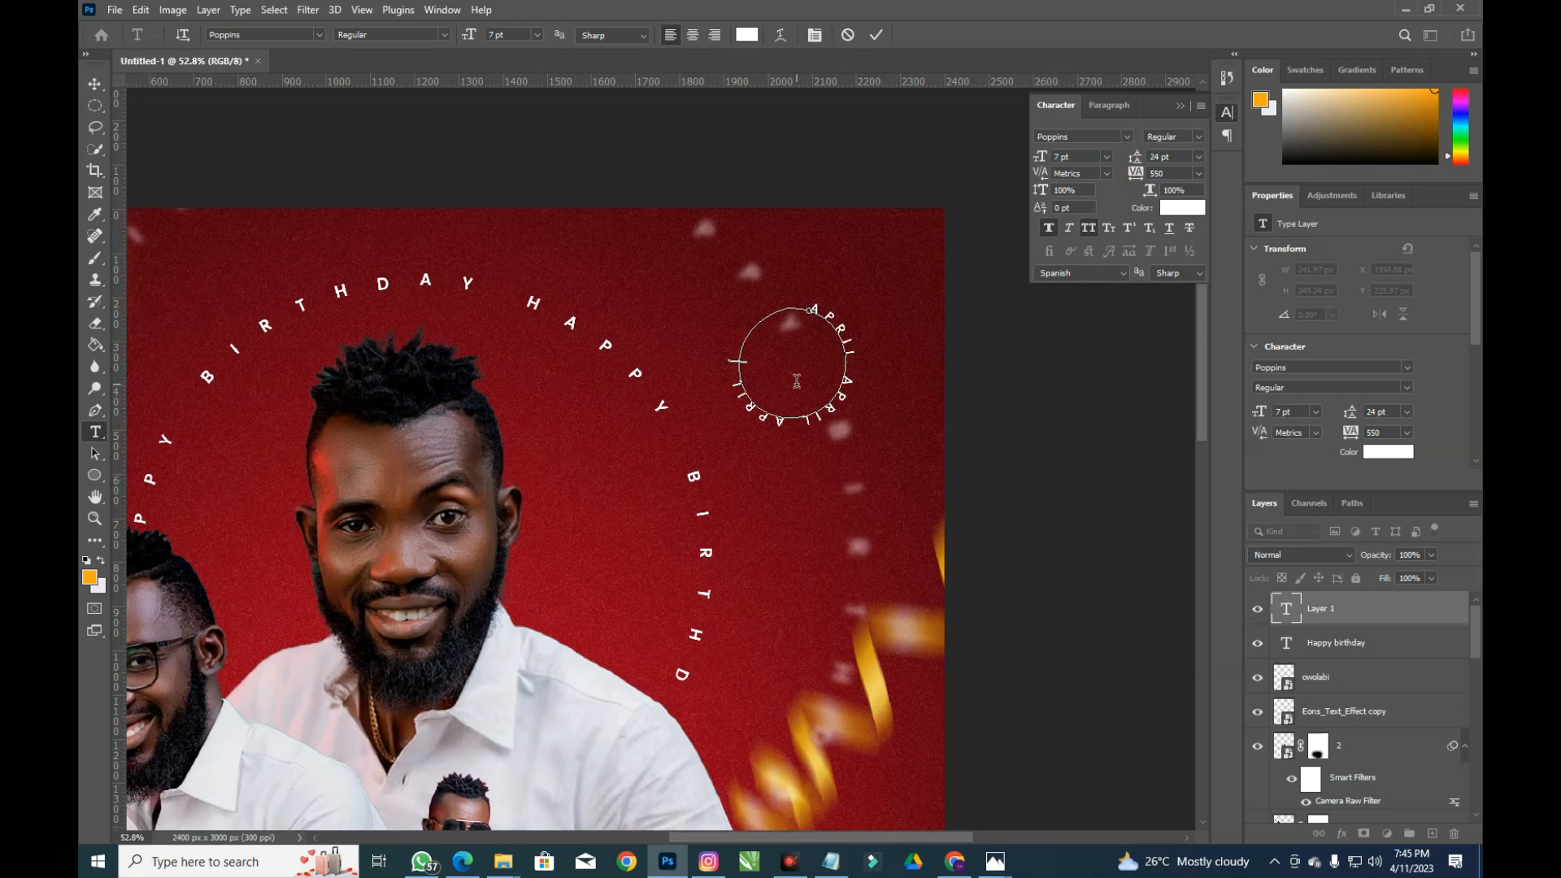
{"action": "type", "text": "APRI"}
{"action": "scroll", "coordinate": [878, 274], "scroll_direction": "up", "scroll_amount": 1}
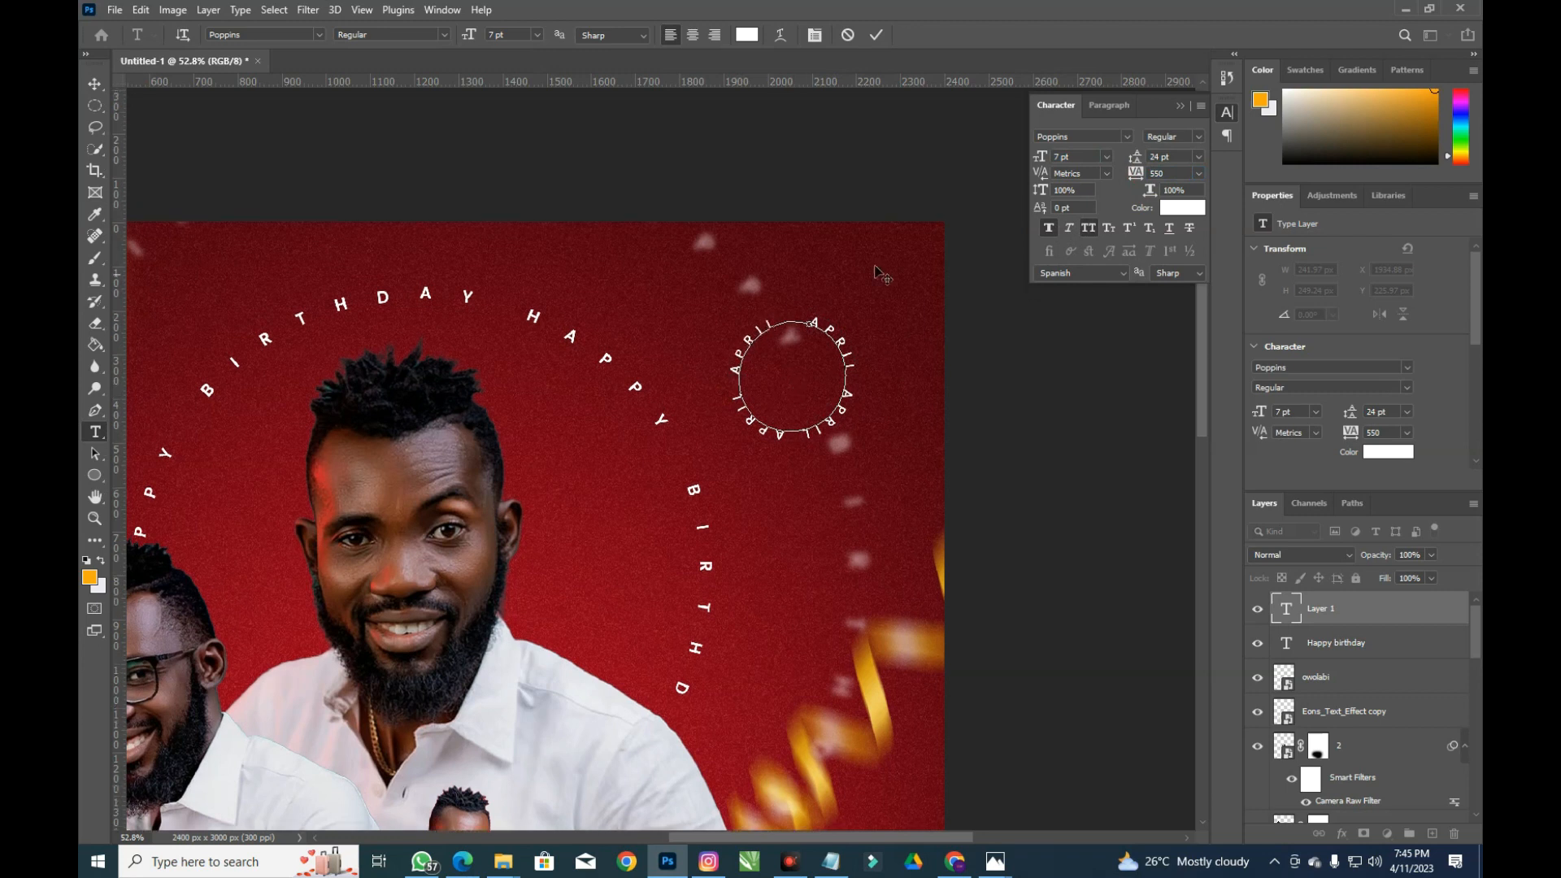
{"action": "left_click", "coordinate": [875, 35]}
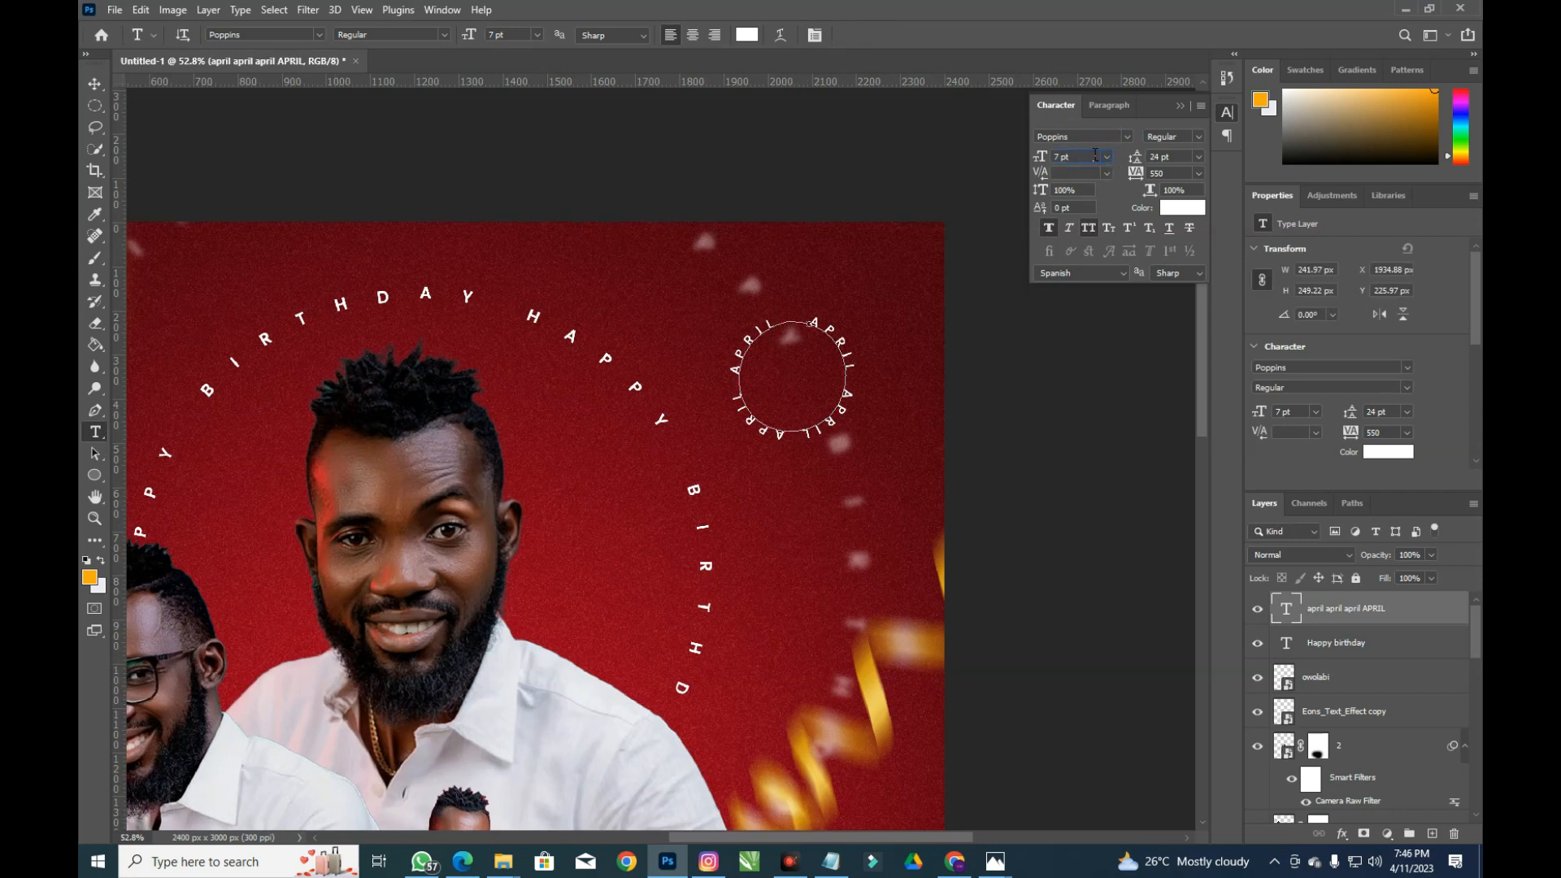
Set the ring text to 6 pt with 810 tracking and nudge it slightly up and right
{"action": "key", "text": "Return"}
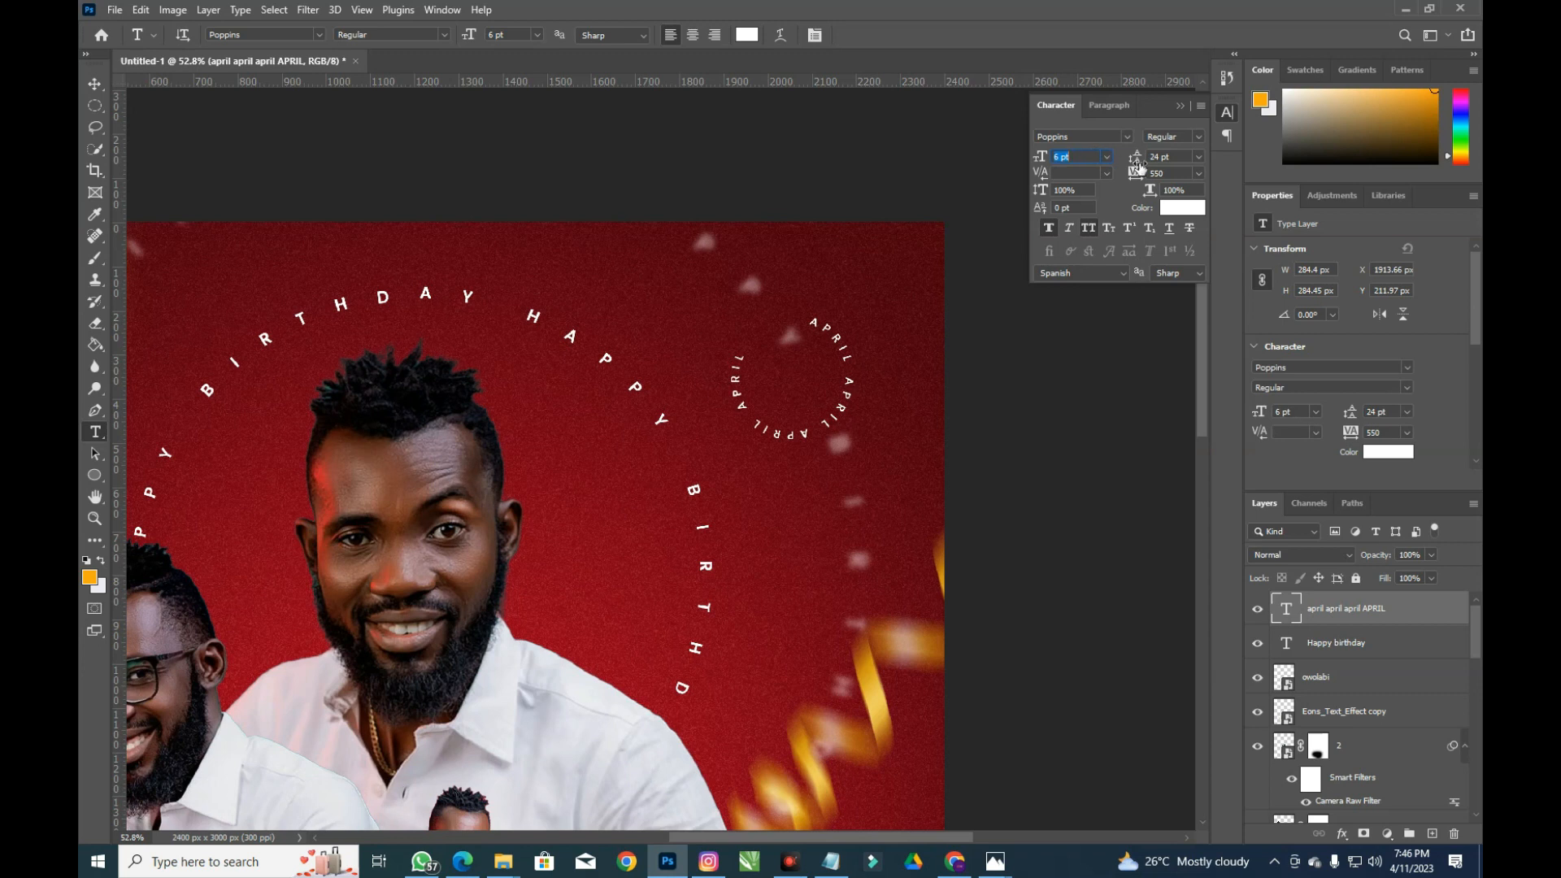
{"action": "left_click_drag", "start_coordinate": [1137, 176], "coordinate": [1147, 180]}
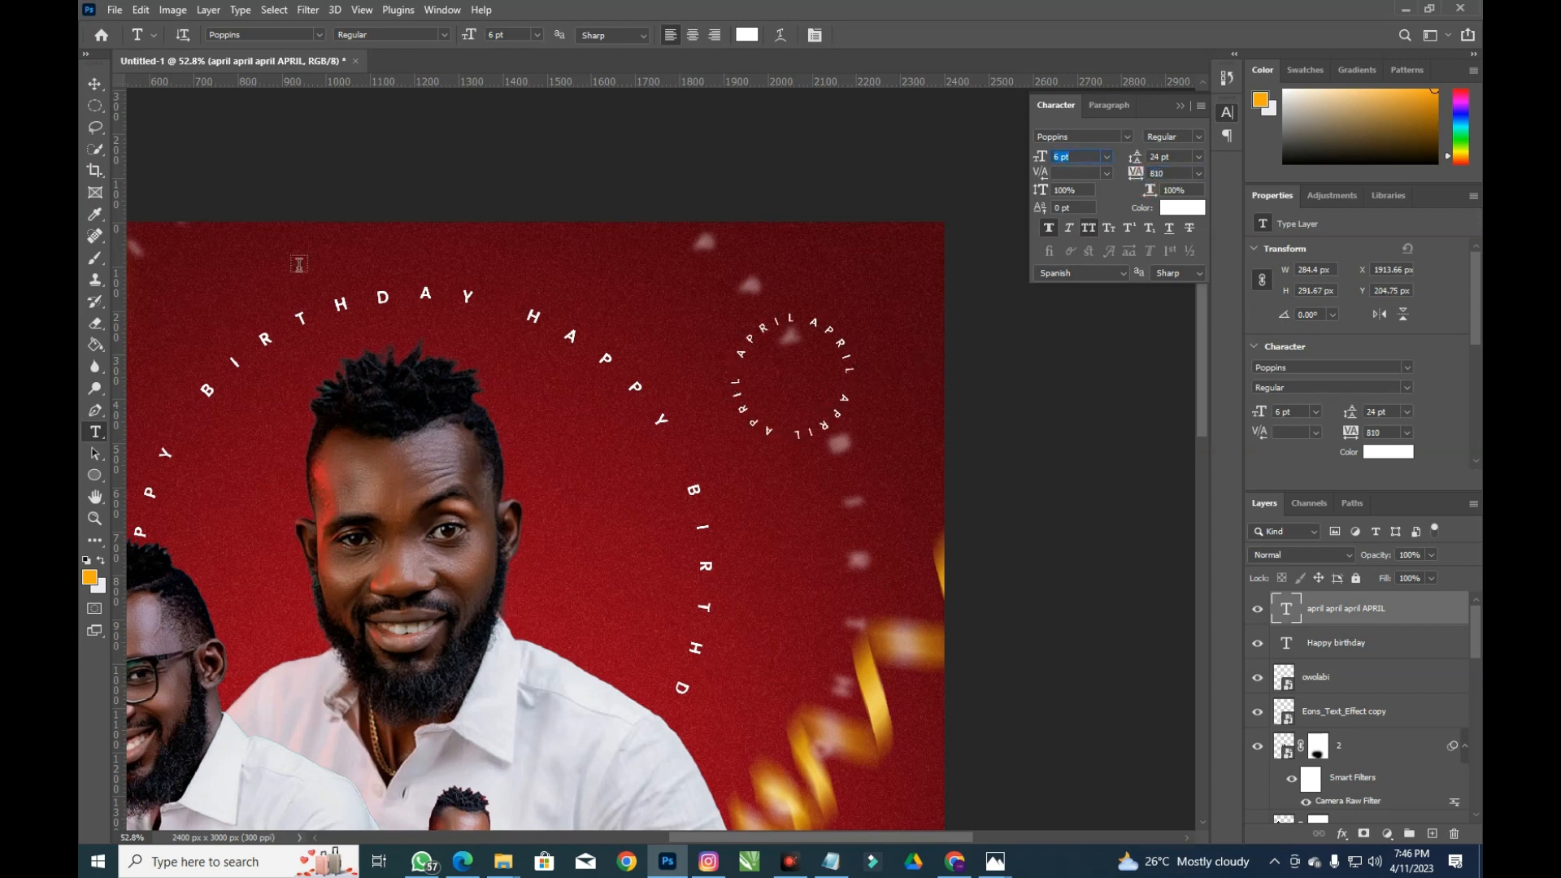
{"action": "left_click", "coordinate": [94, 84]}
{"action": "mouse_move", "coordinate": [789, 360]}
{"action": "left_mouse_down"}
{"action": "mouse_move", "coordinate": [831, 322]}
{"action": "mouse_move", "coordinate": [795, 355]}
{"action": "mouse_move", "coordinate": [806, 347]}
{"action": "left_mouse_up"}
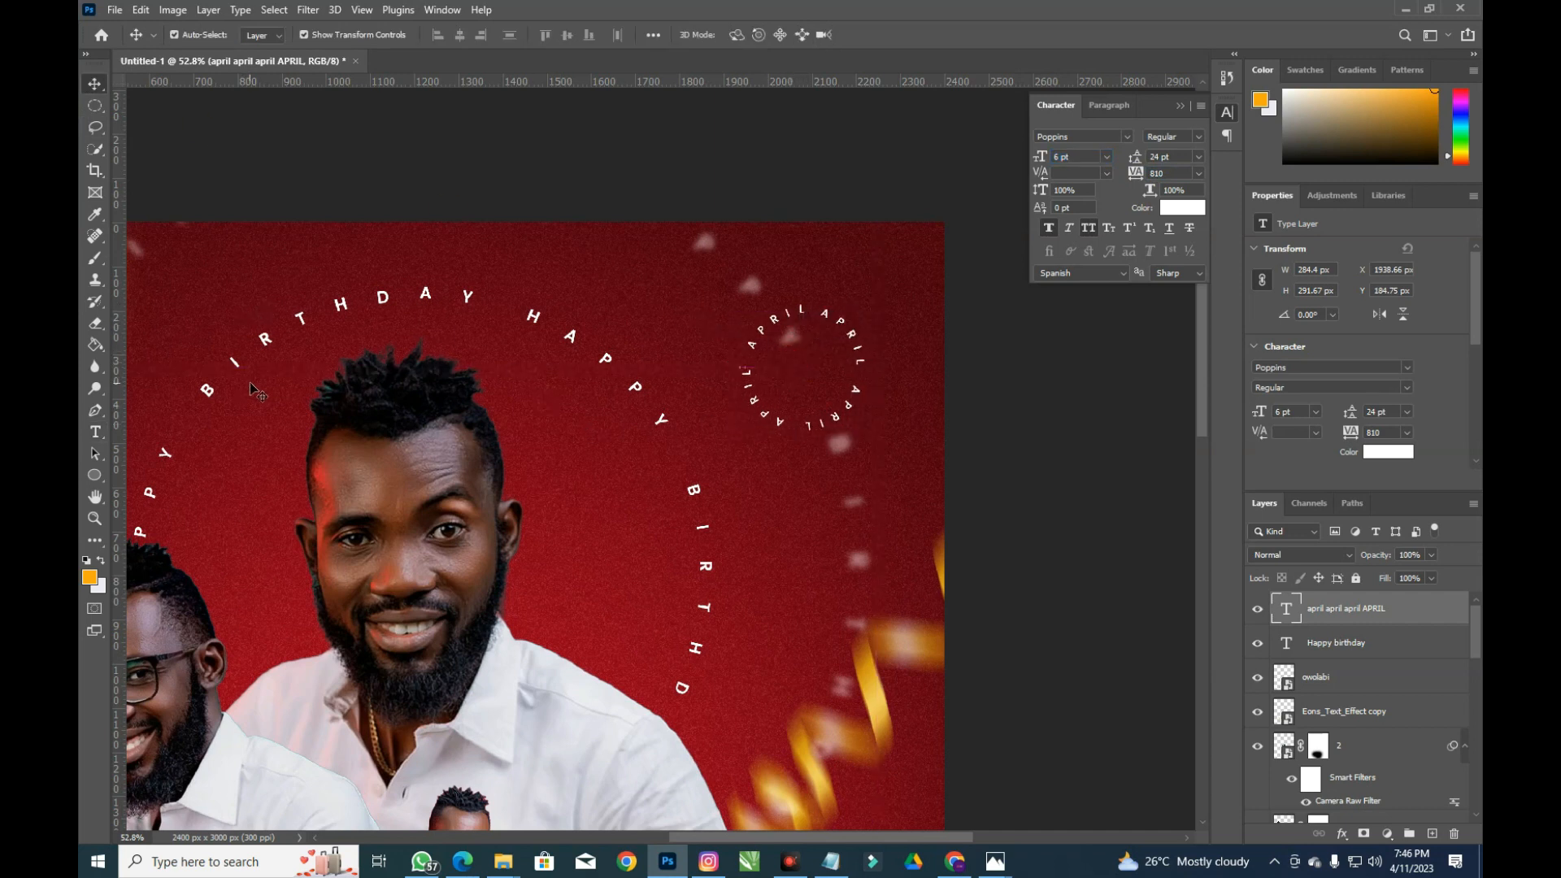
Leave the HAPPY BIRTHDAY text and start a new text box at the flyer's right edge
{"action": "key", "text": "t"}
{"action": "left_click", "coordinate": [683, 302]}
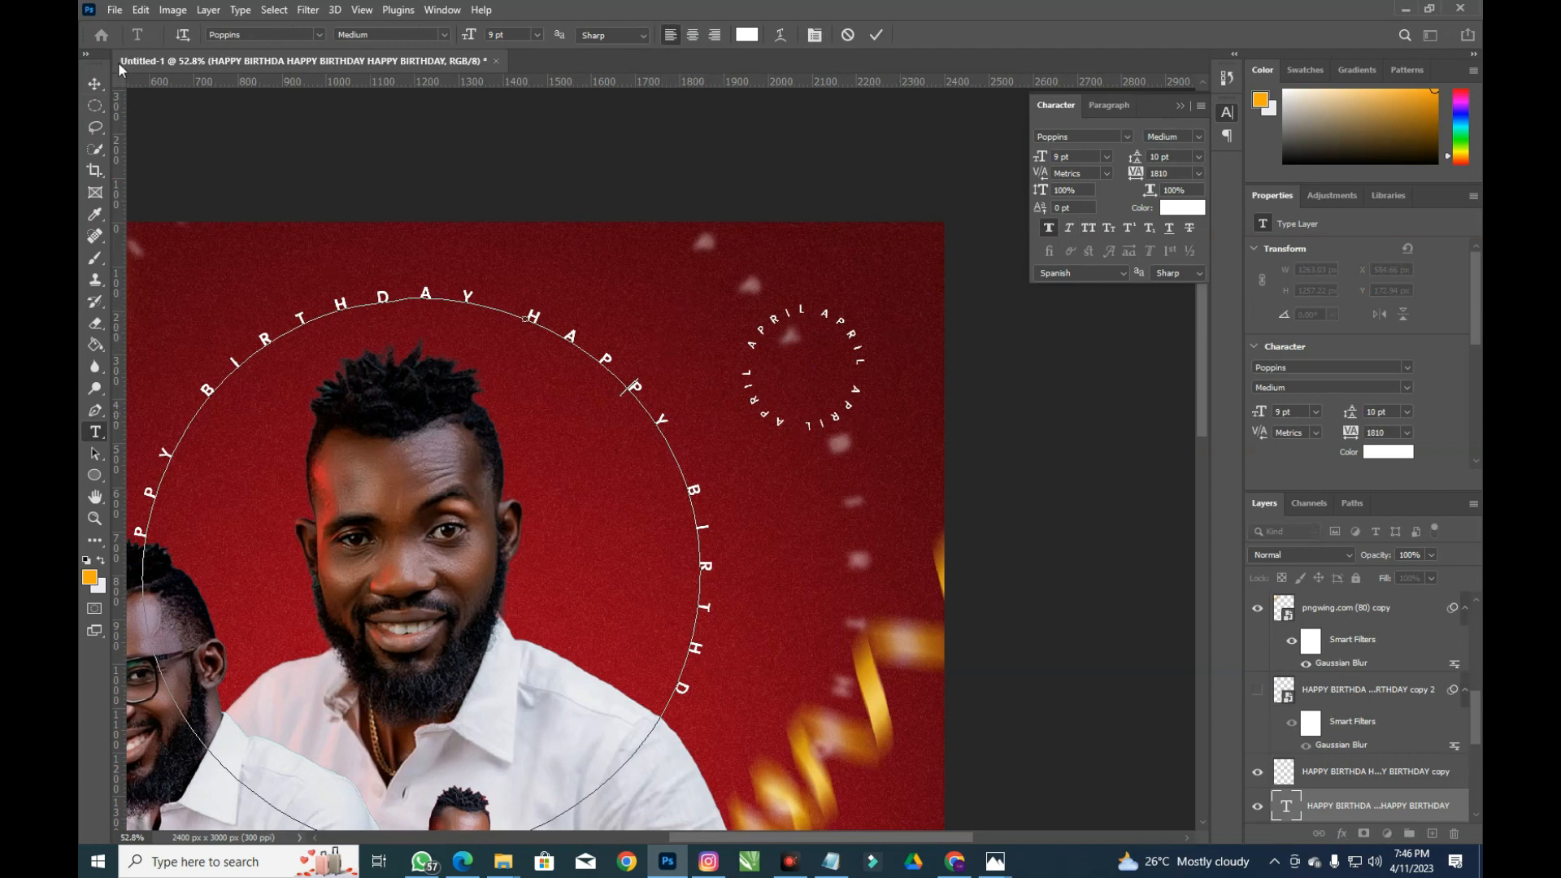
{"action": "left_click", "coordinate": [95, 84]}
{"action": "key", "text": "t"}
{"action": "left_click", "coordinate": [907, 449]}
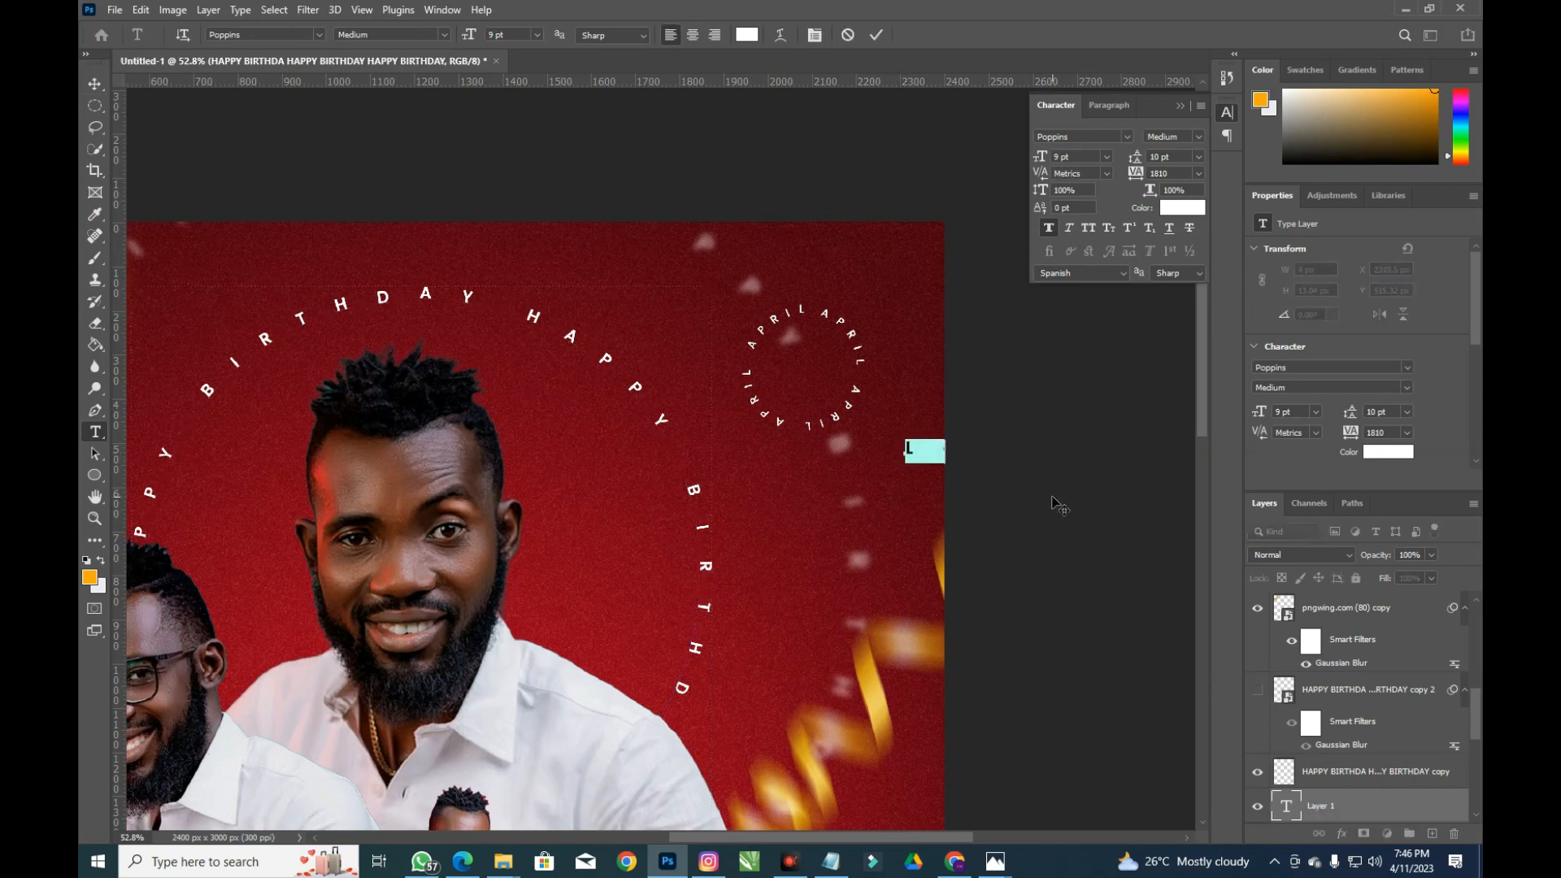
Set the 11 text to Akira Expanded Super Bold with 40 tracking
{"action": "key", "text": "ctrl+a"}
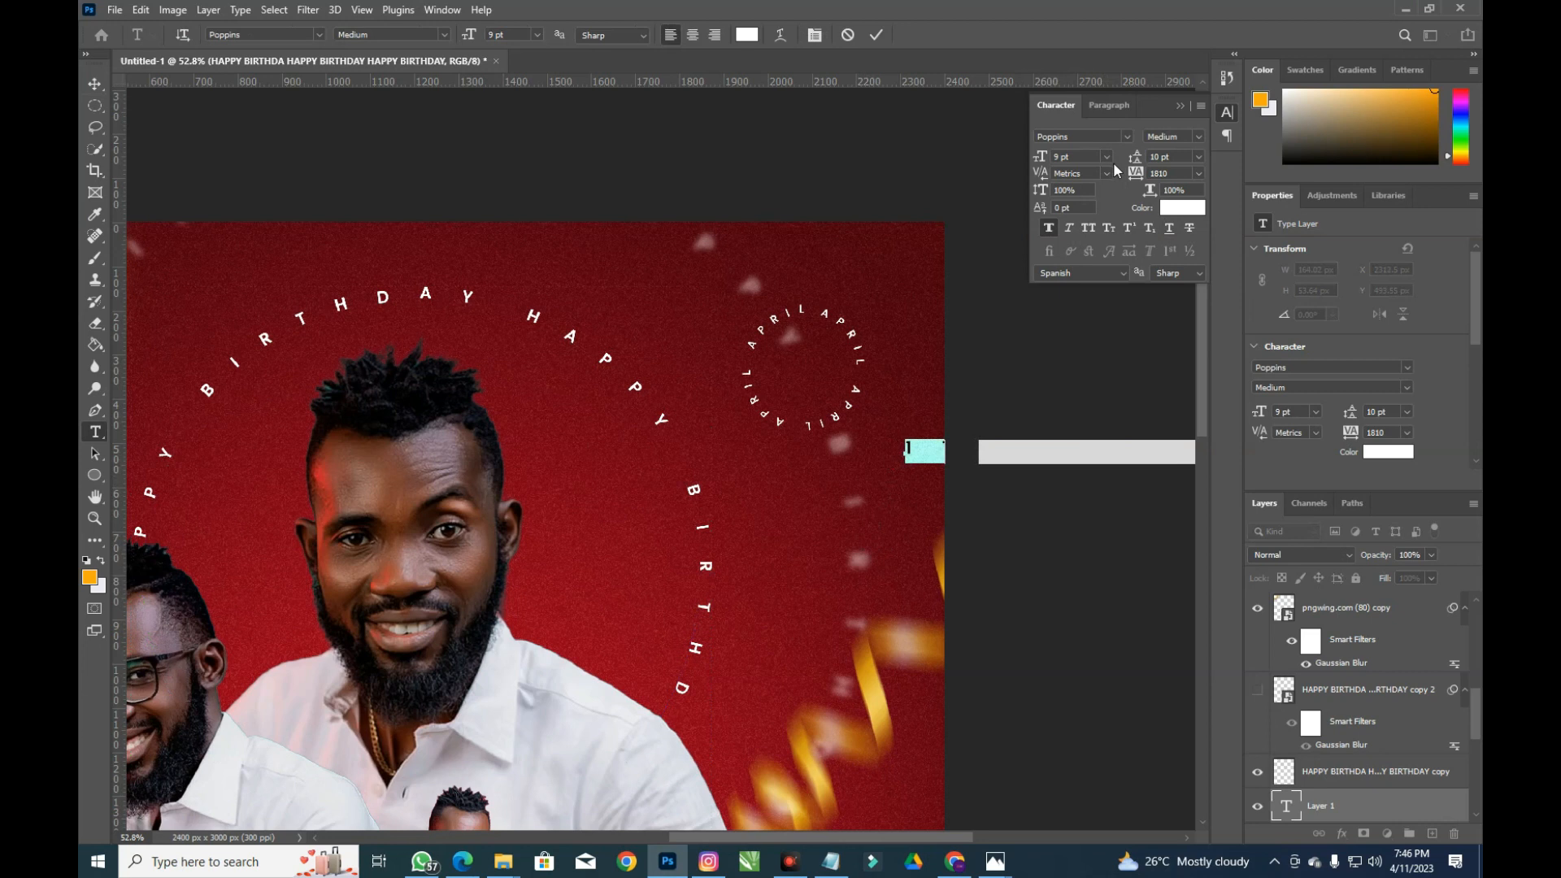
{"action": "left_click", "coordinate": [1107, 137]}
{"action": "left_click", "coordinate": [1127, 139]}
{"action": "left_click", "coordinate": [1124, 220]}
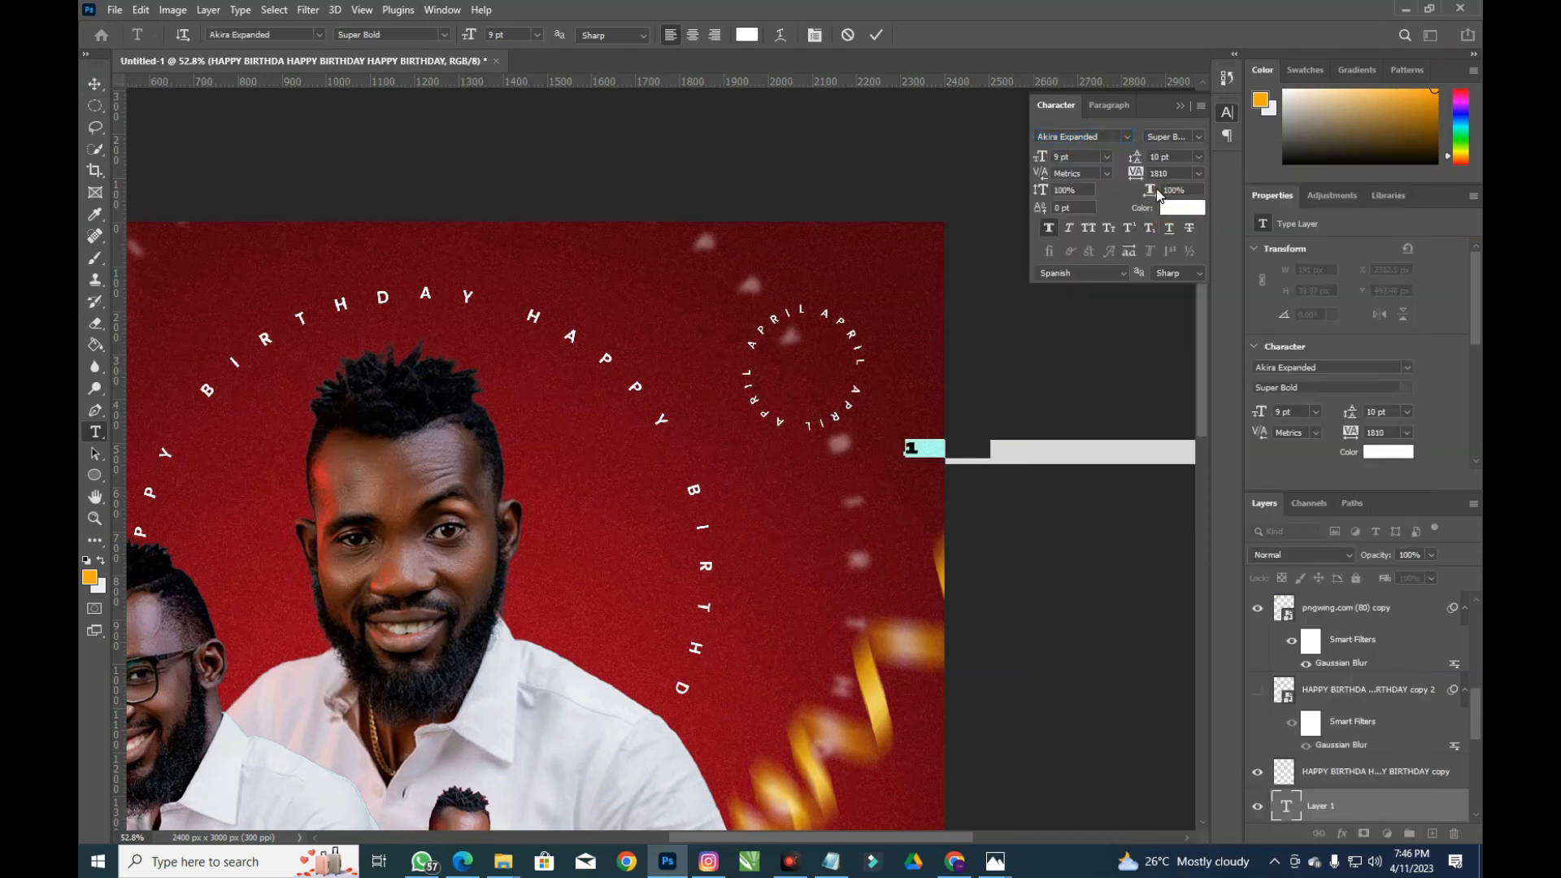
{"action": "left_click", "coordinate": [1134, 180]}
{"action": "key", "text": "Return"}
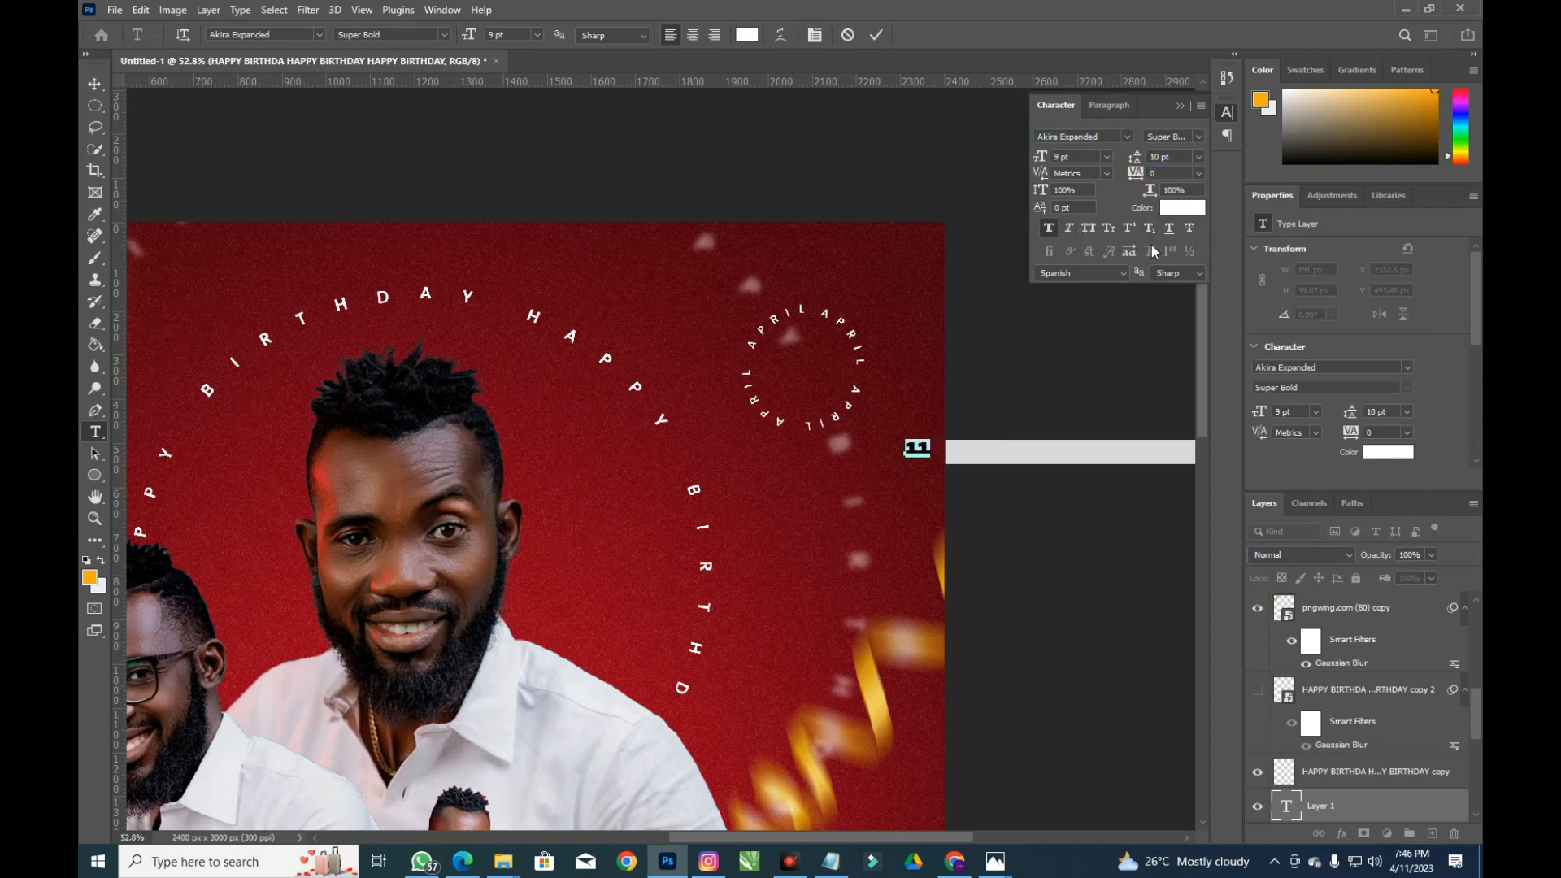
{"action": "left_click", "coordinate": [1172, 172]}
{"action": "type", "text": "40"}
{"action": "key", "text": "Return"}
Make the 11 23 pt, centre it inside the APRIL ring, and commit it
{"action": "left_click", "coordinate": [1063, 157]}
{"action": "type", "text": "10"}
{"action": "key", "text": "Return"}
{"action": "type", "text": "23"}
{"action": "key", "text": "Return"}
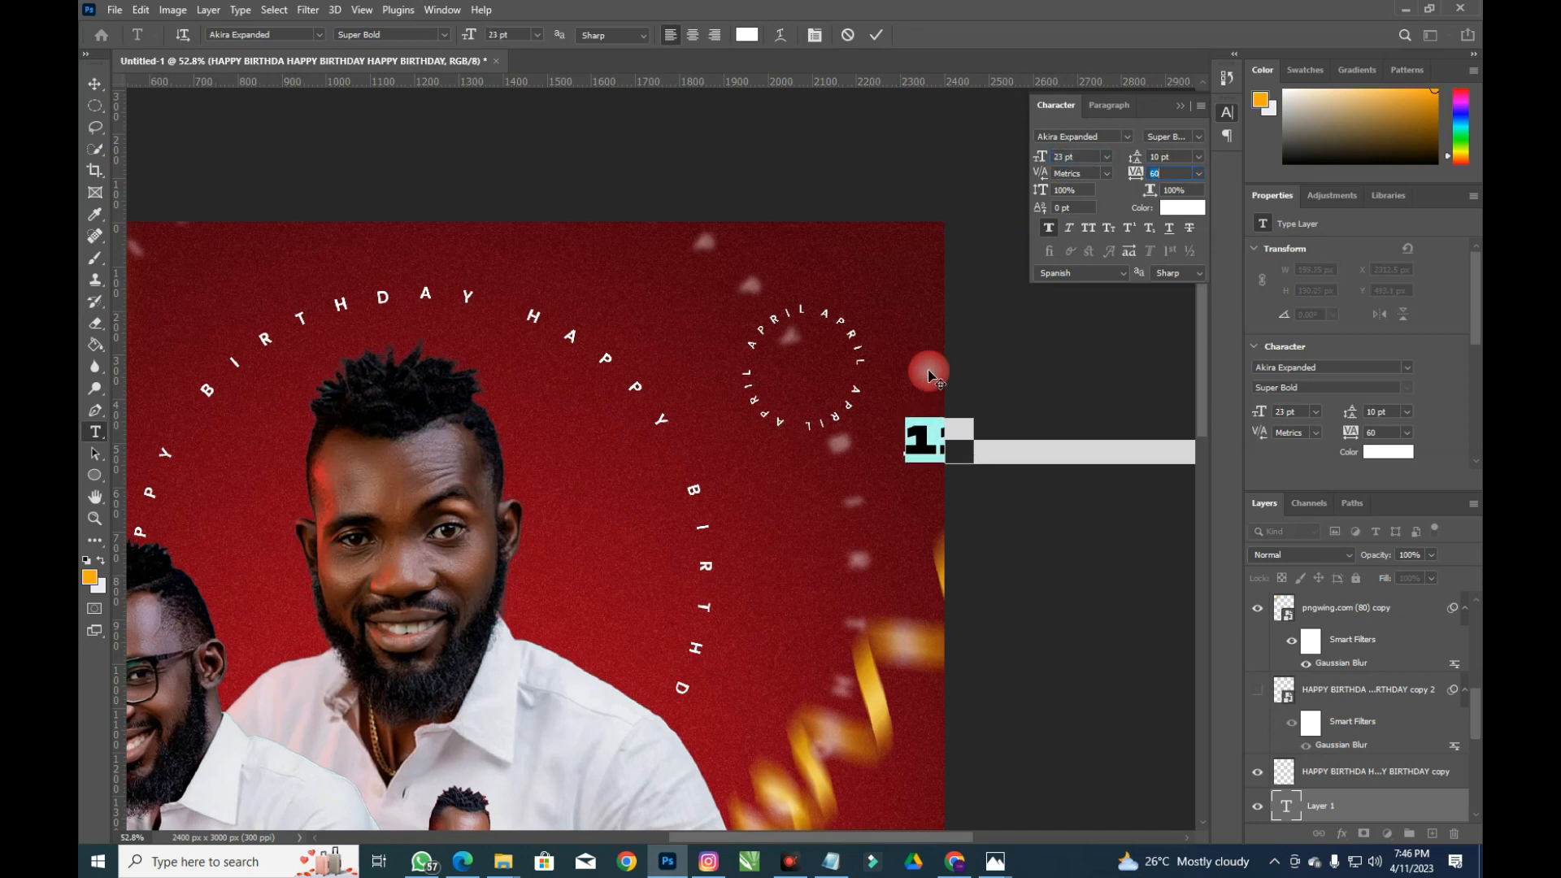
{"action": "left_click_drag", "start_coordinate": [915, 383], "coordinate": [804, 319]}
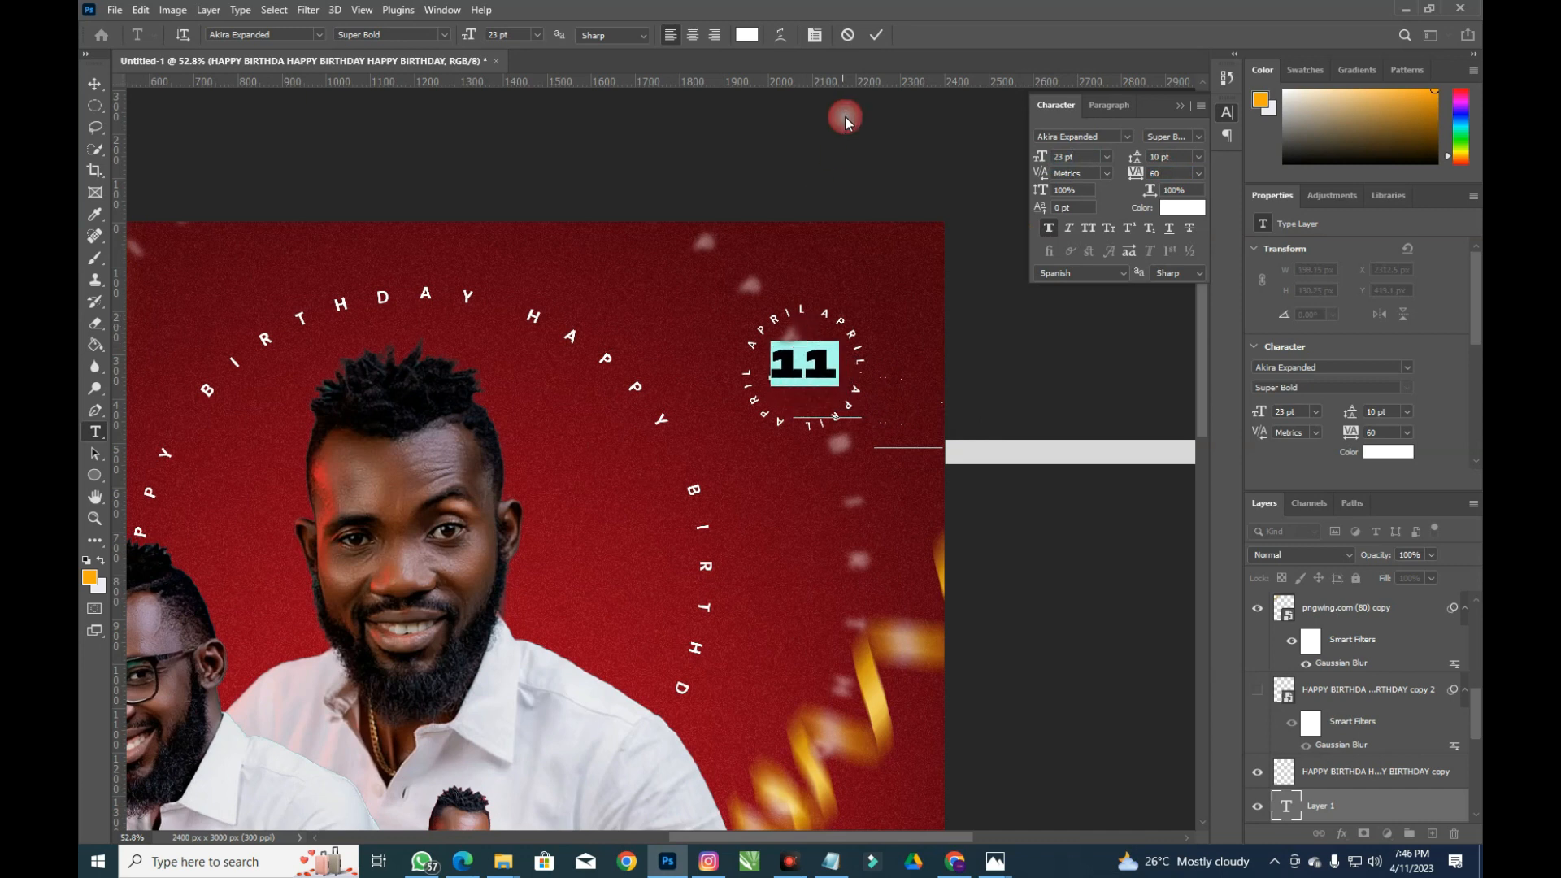
{"action": "left_click", "coordinate": [876, 33]}
{"action": "key", "text": "v"}
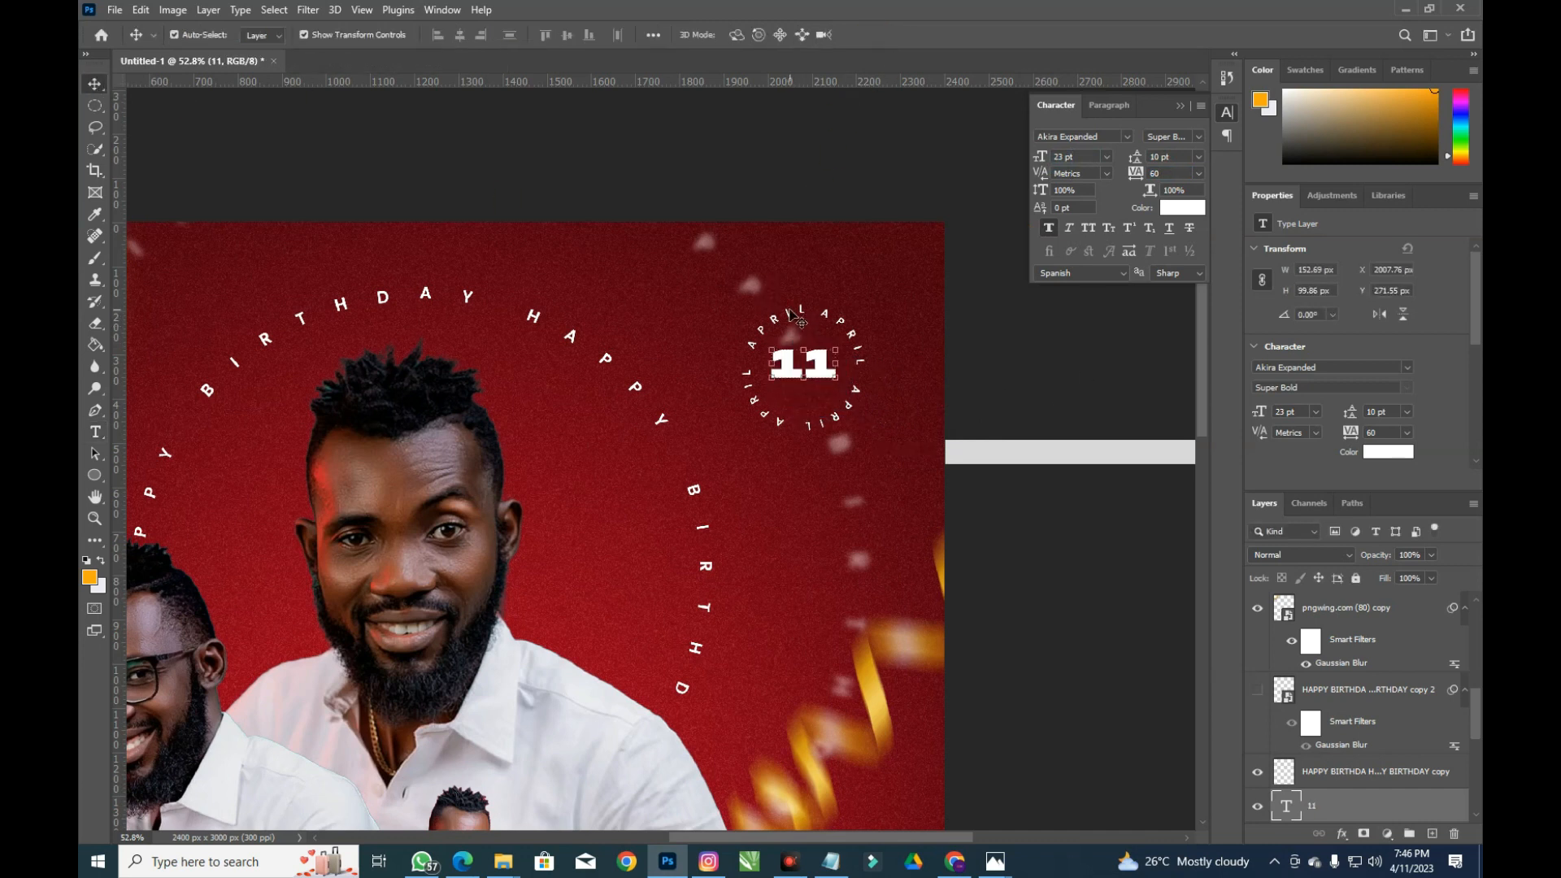
{"action": "key", "text": "ctrl+0"}
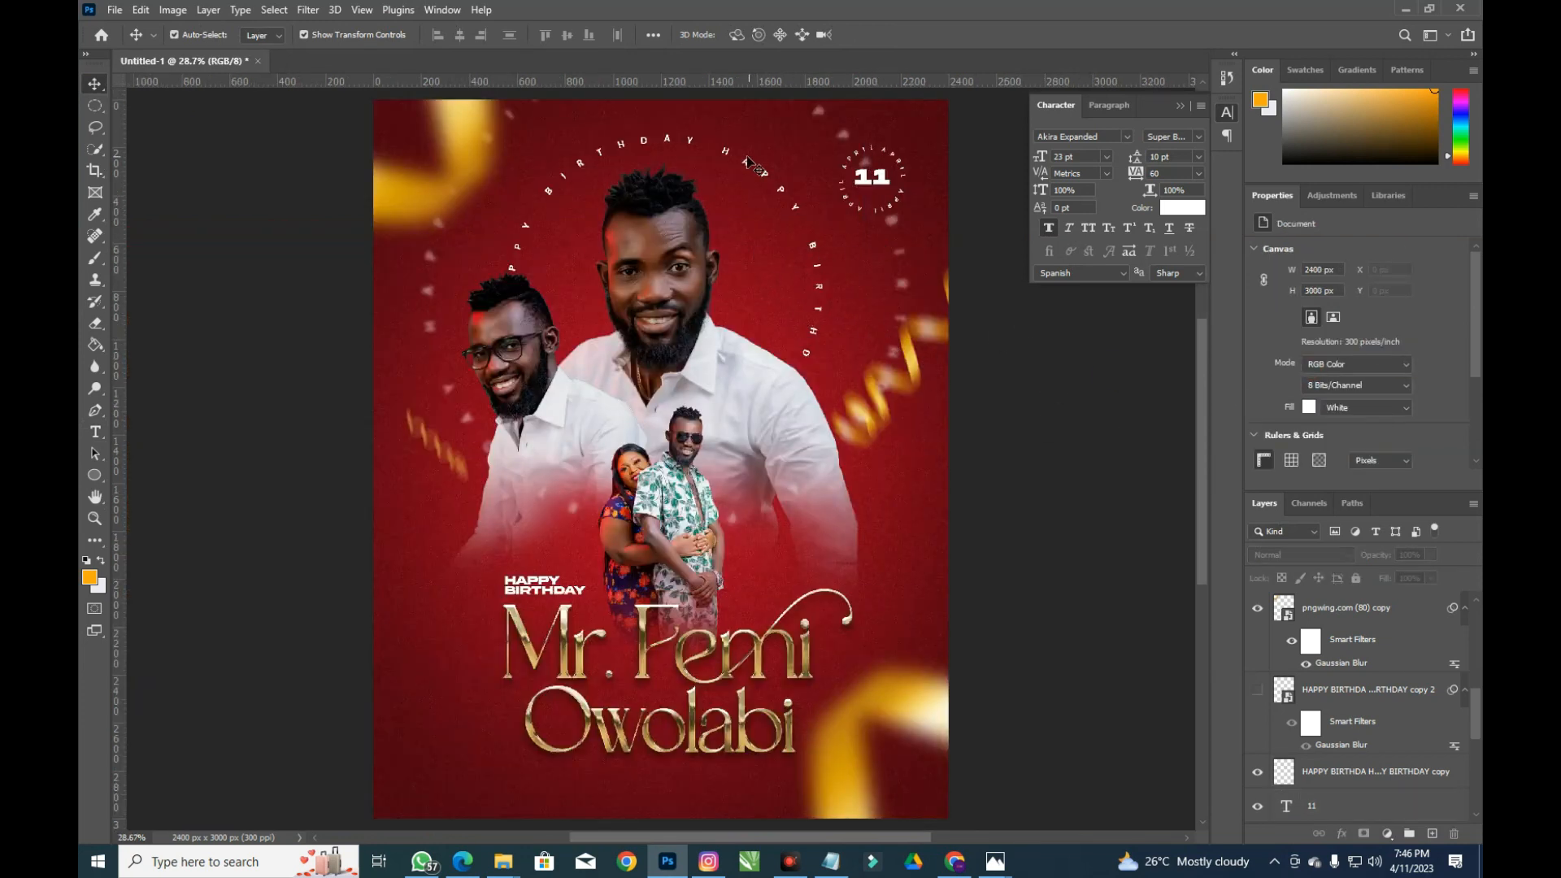
Lower the circular HAPPY BIRTHDAY text to 31% opacity, then select the april ring layer
{"action": "left_click", "coordinate": [768, 183]}
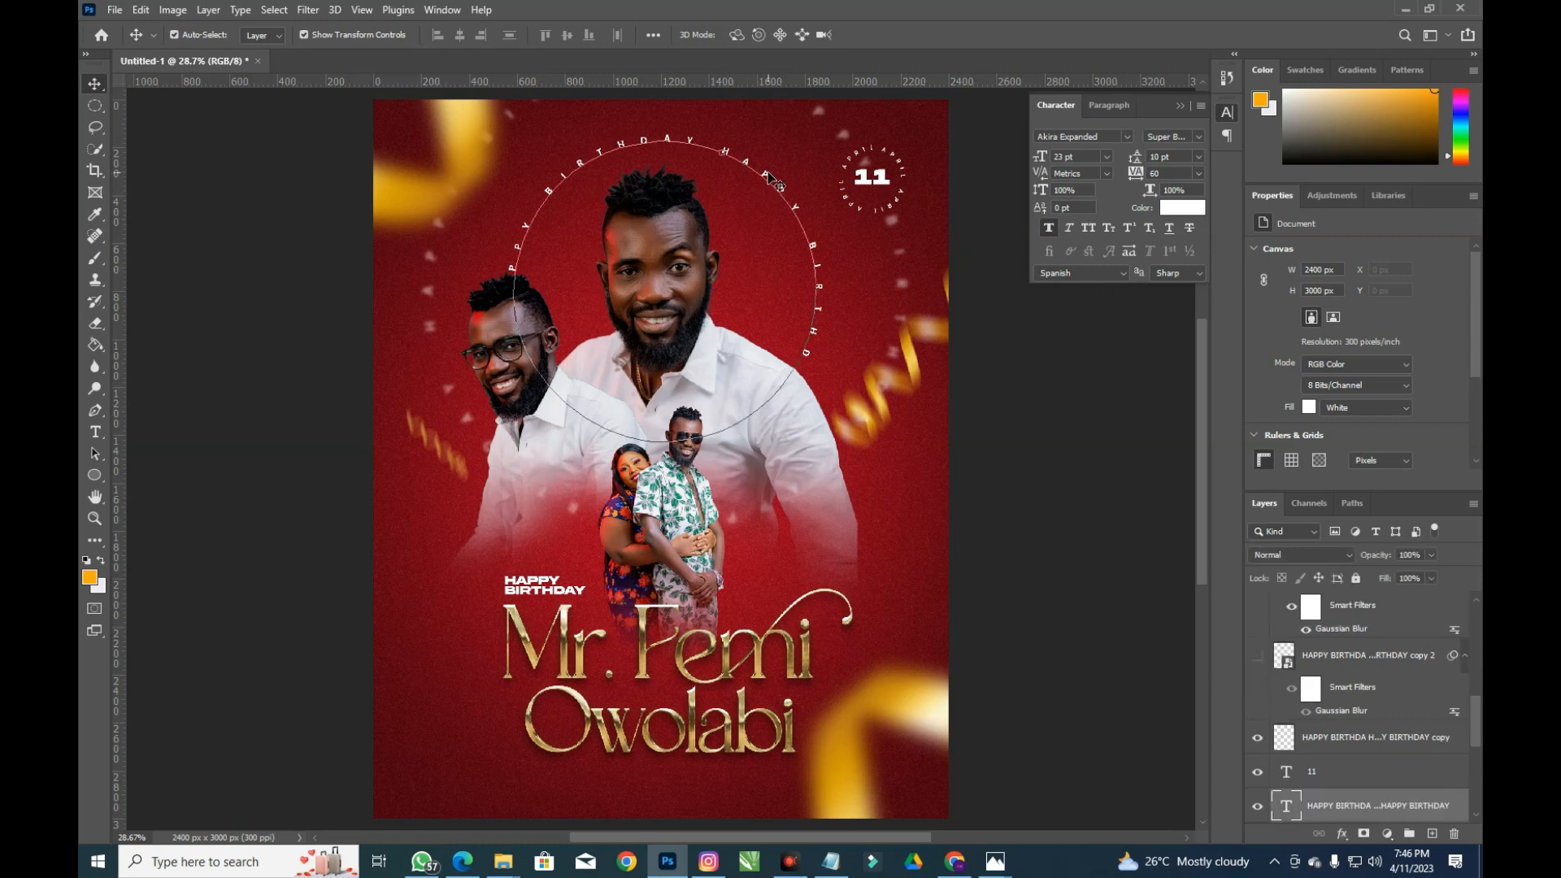
{"action": "mouse_move", "coordinate": [1380, 559]}
{"action": "left_mouse_down"}
{"action": "mouse_move", "coordinate": [1333, 562]}
{"action": "mouse_move", "coordinate": [1362, 562]}
{"action": "left_mouse_up"}
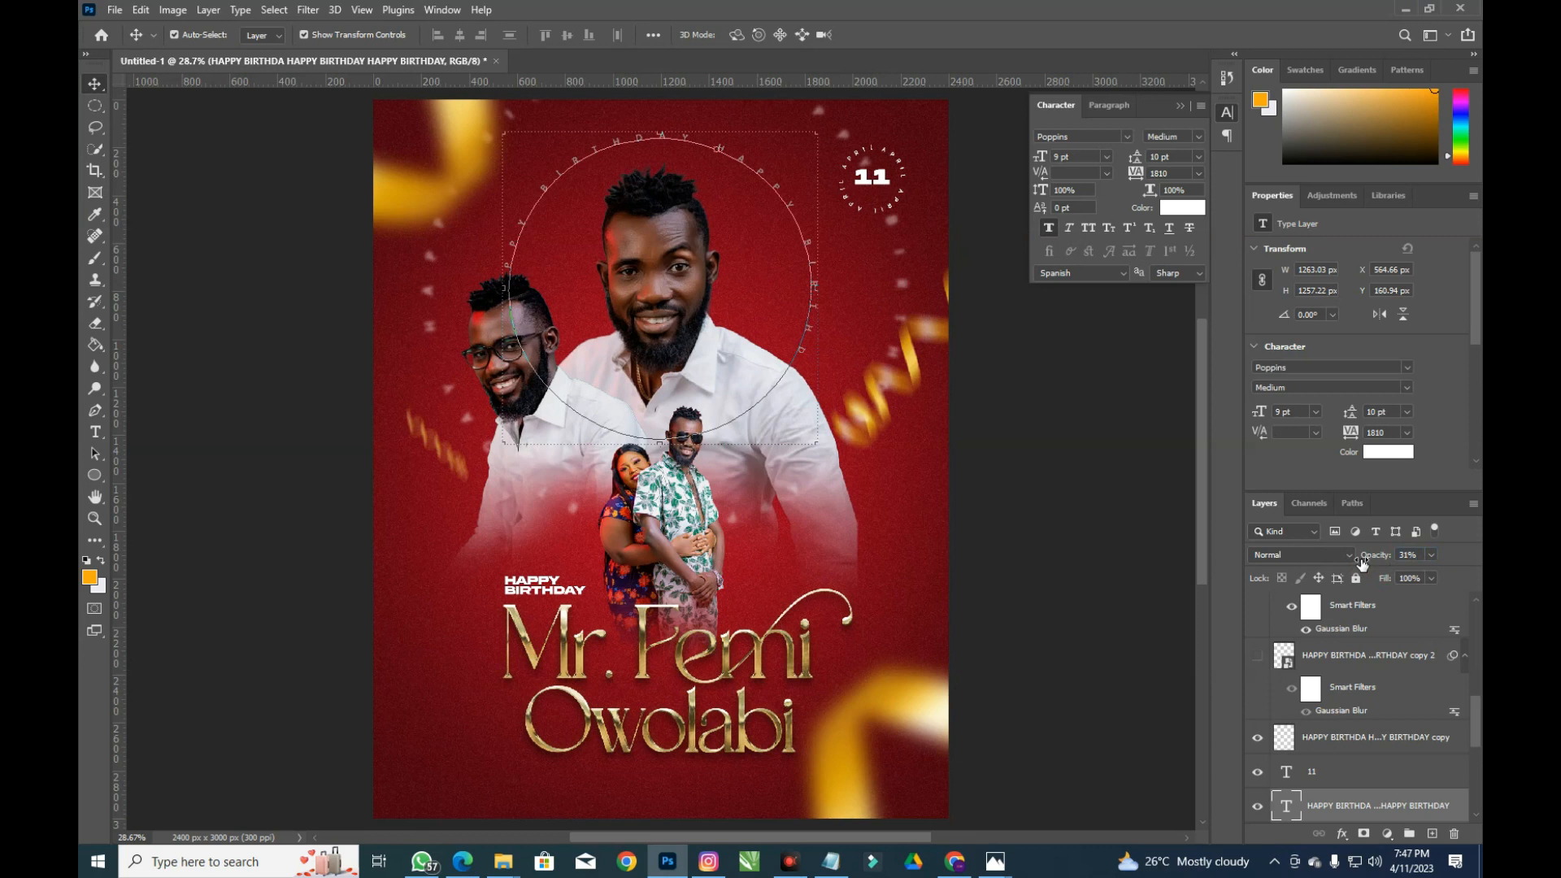
{"action": "left_click", "coordinate": [1055, 493]}
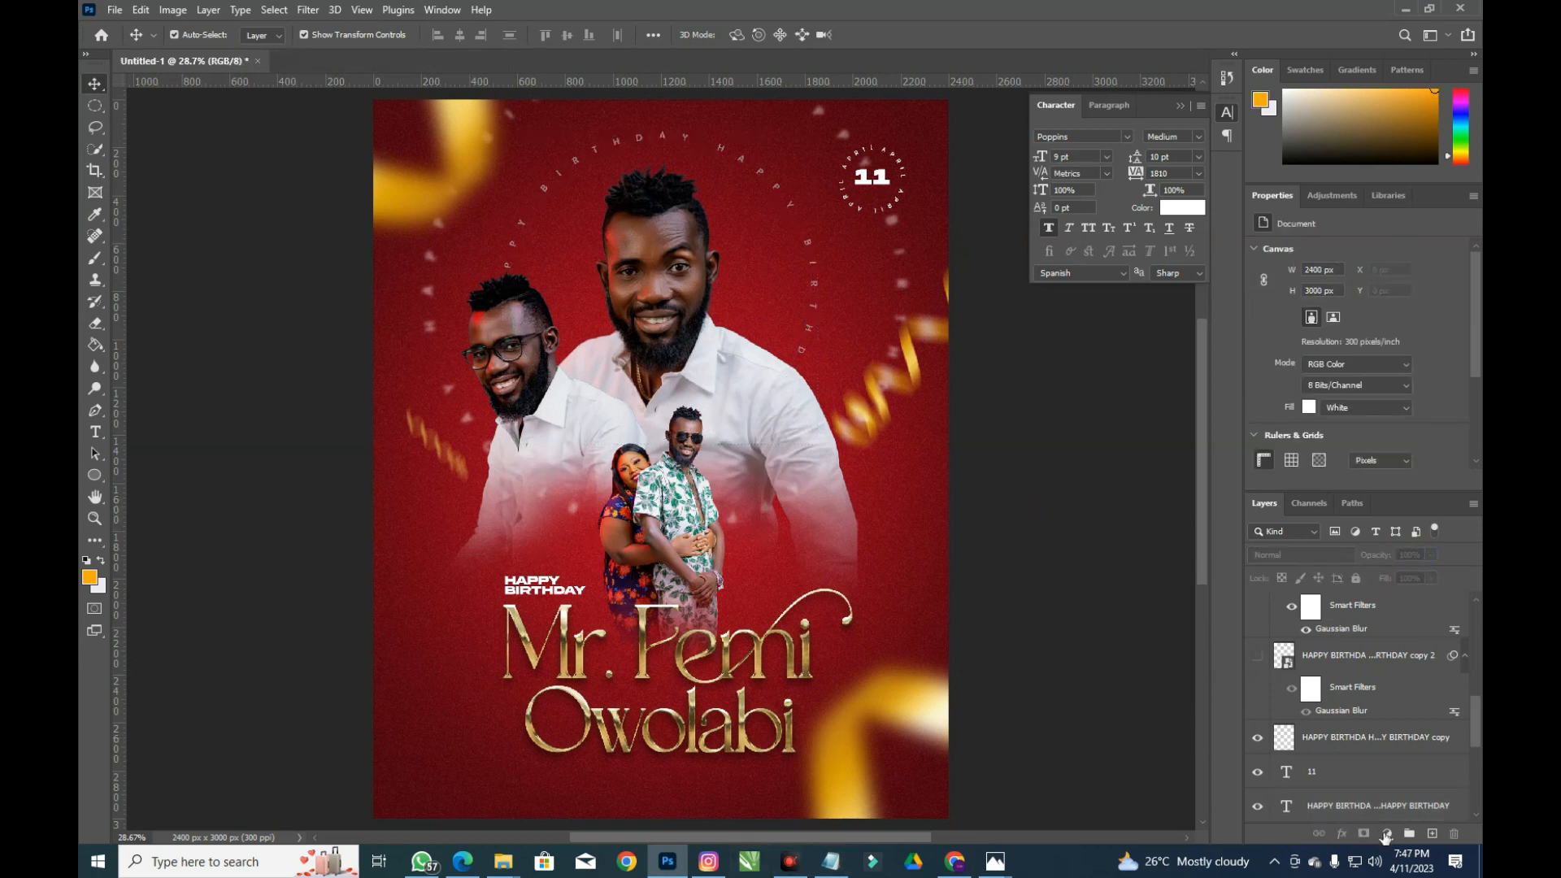
{"action": "left_click", "coordinate": [1339, 605]}
{"action": "scroll", "coordinate": [1343, 605], "scroll_direction": "up", "scroll_amount": 6}
{"action": "left_click", "coordinate": [1397, 614]}
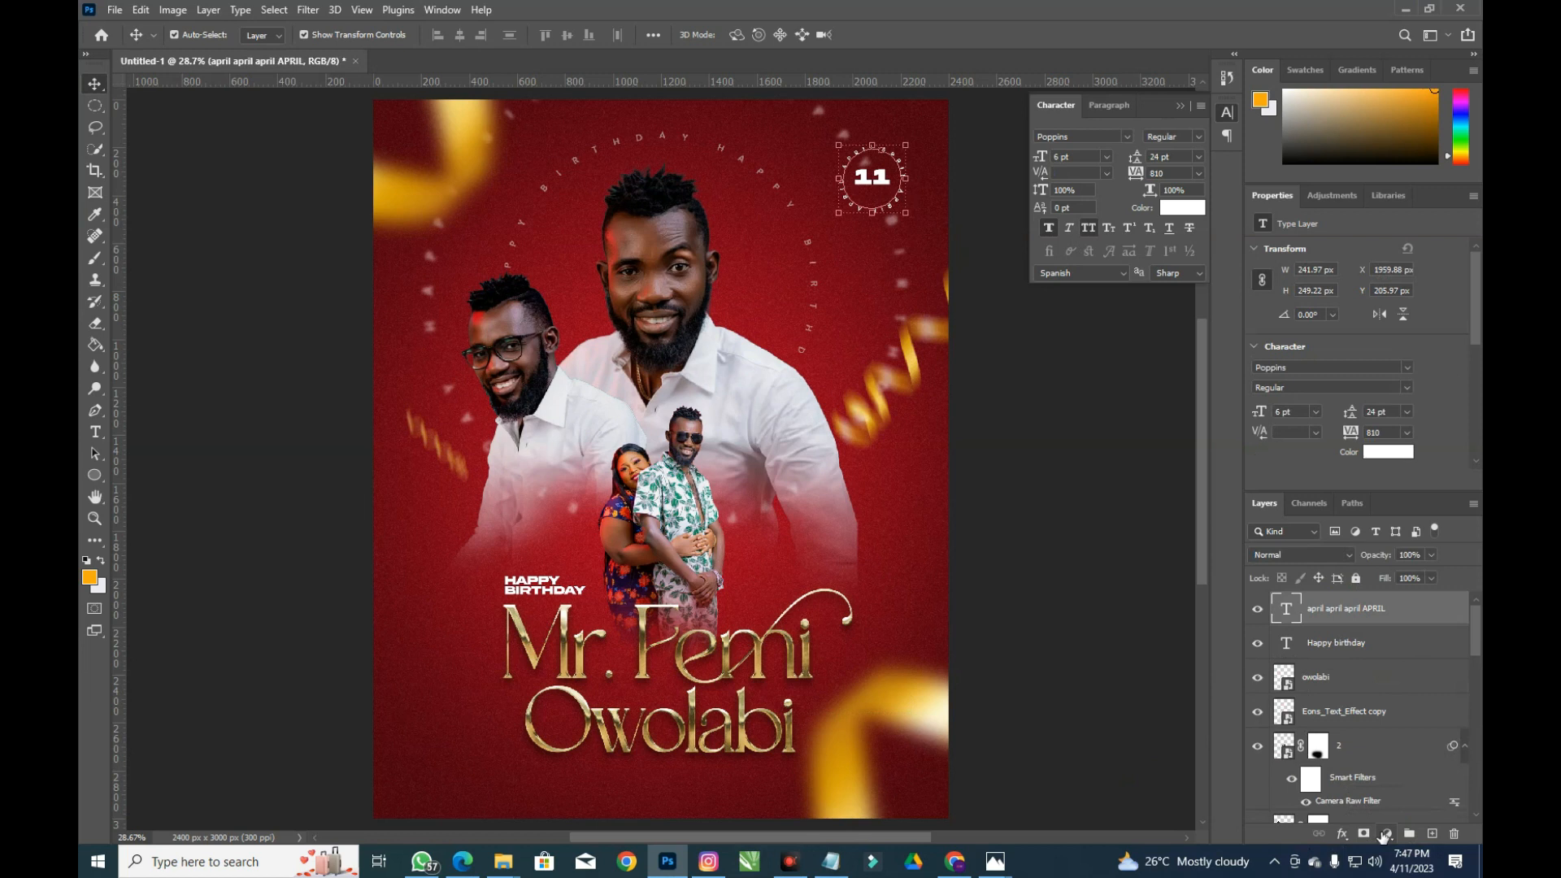
Add a Color Balance adjustment layer and shift its midtones toward red
{"action": "left_click", "coordinate": [1384, 835]}
{"action": "left_click", "coordinate": [1390, 690]}
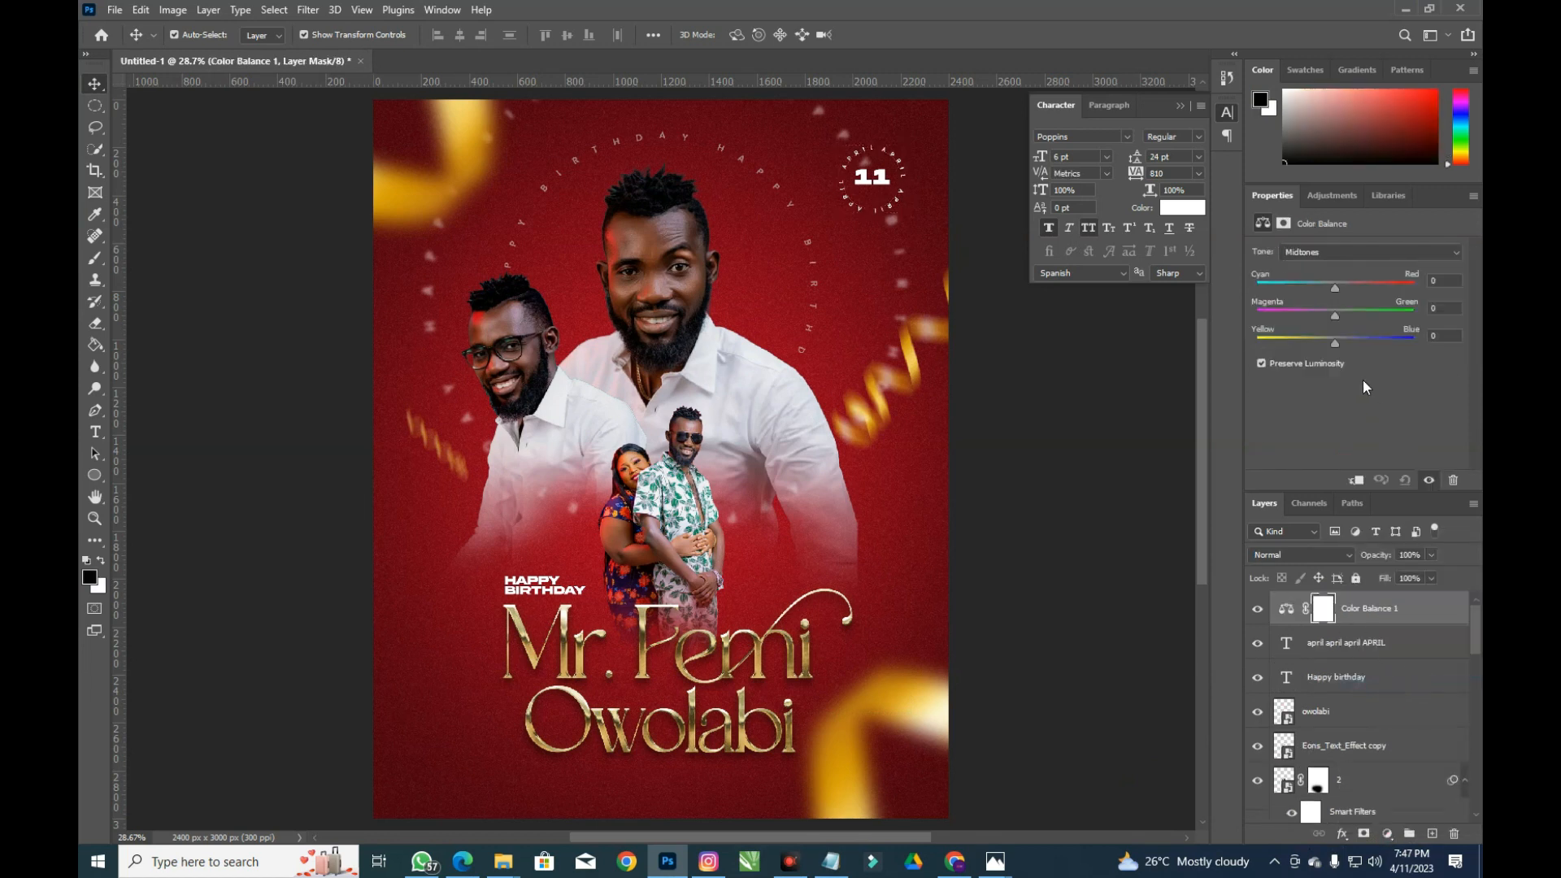
{"action": "left_click", "coordinate": [1333, 288]}
{"action": "left_click_drag", "start_coordinate": [1333, 288], "coordinate": [1345, 288]}
{"action": "left_click_drag", "start_coordinate": [1325, 315], "coordinate": [1331, 318]}
Push the shadows and highlights toward red and the highlights toward yellow, then switch to Chrome
{"action": "left_click", "coordinate": [1361, 256]}
{"action": "left_click", "coordinate": [1334, 267]}
{"action": "left_click_drag", "start_coordinate": [1334, 286], "coordinate": [1348, 285]}
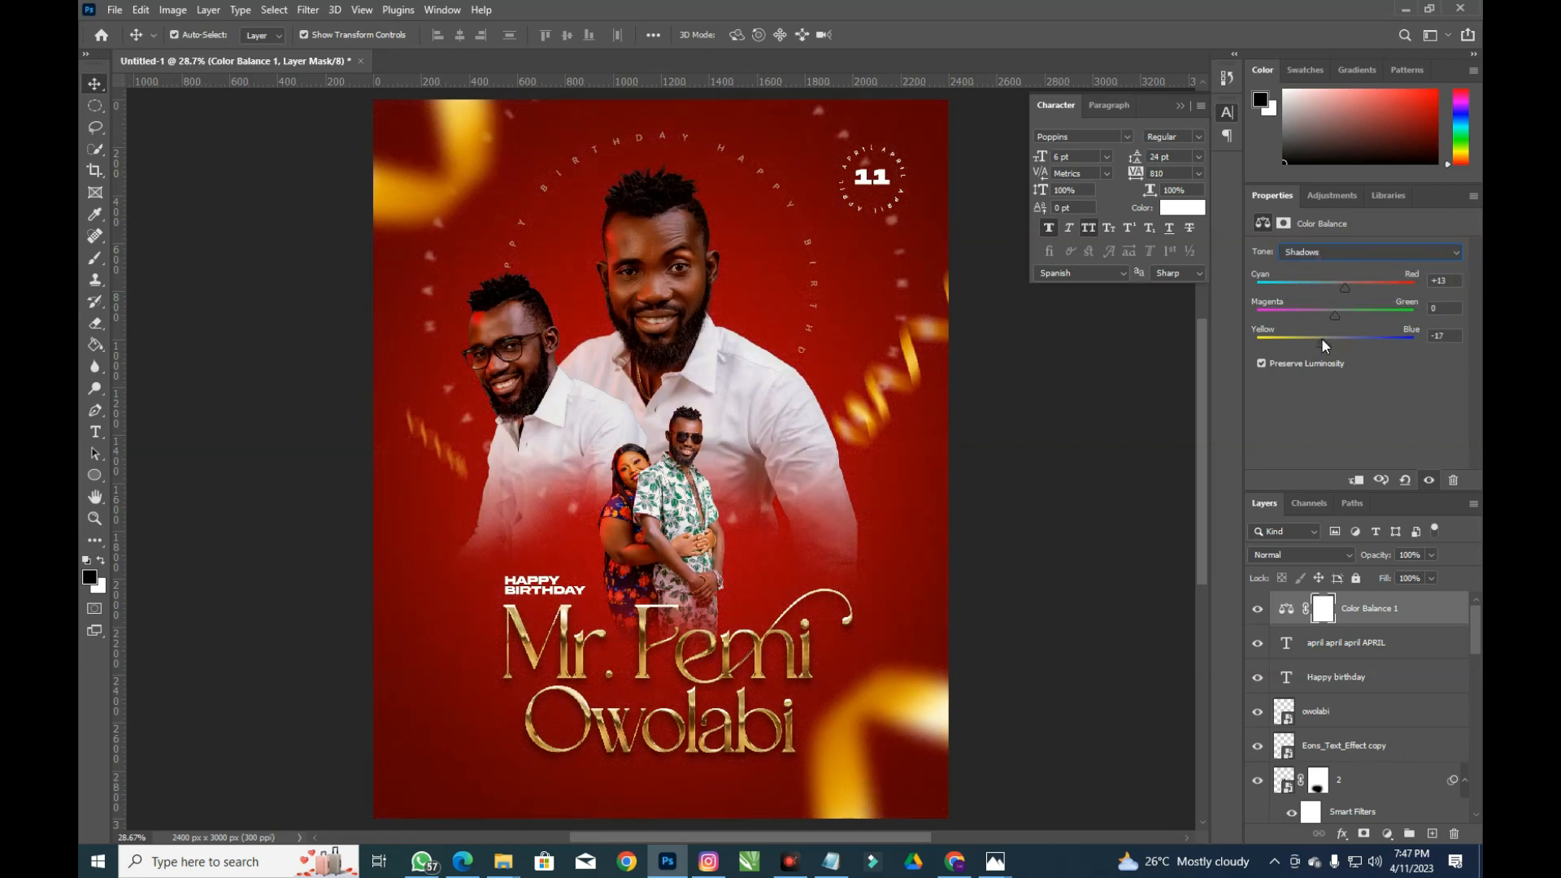
{"action": "left_click", "coordinate": [1348, 254]}
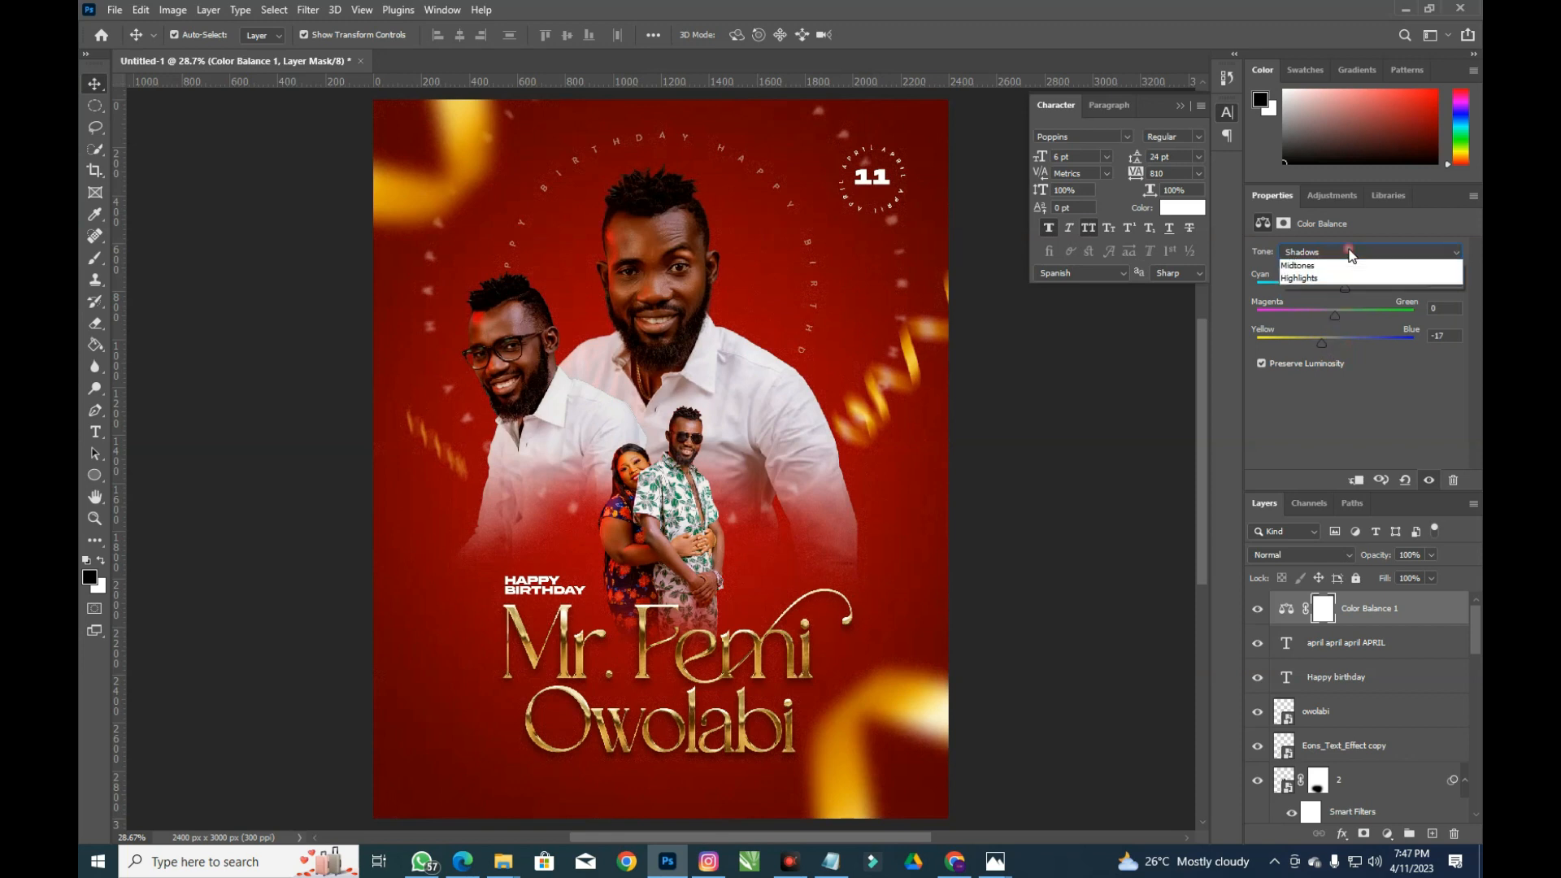
{"action": "left_click", "coordinate": [1325, 290]}
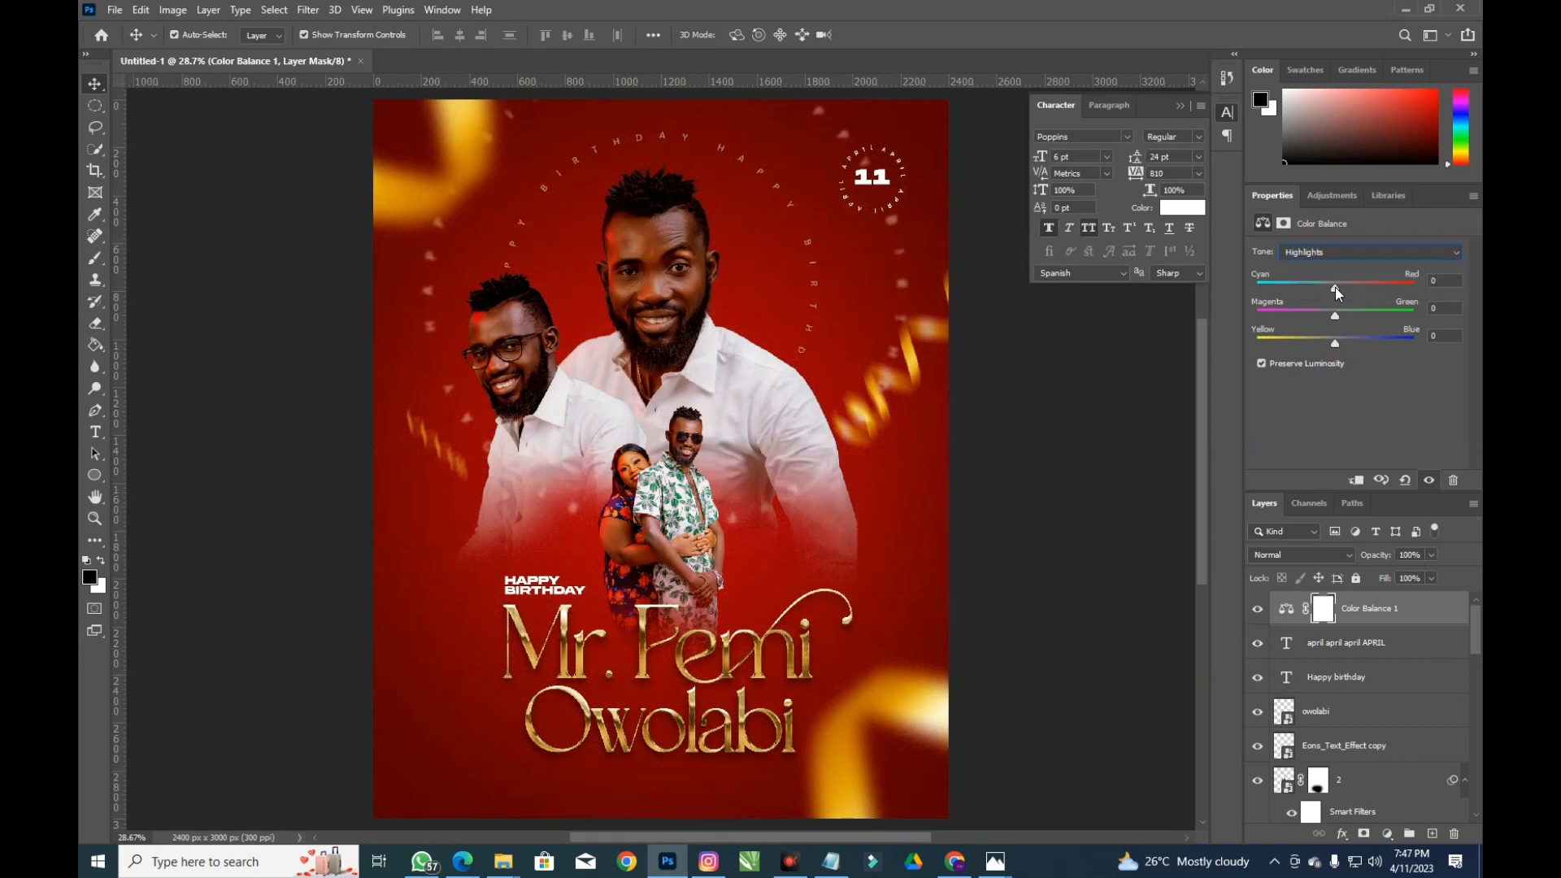
{"action": "left_click_drag", "start_coordinate": [1341, 287], "coordinate": [1348, 290]}
{"action": "left_click", "coordinate": [1352, 316]}
{"action": "left_click_drag", "start_coordinate": [1334, 343], "coordinate": [1324, 348]}
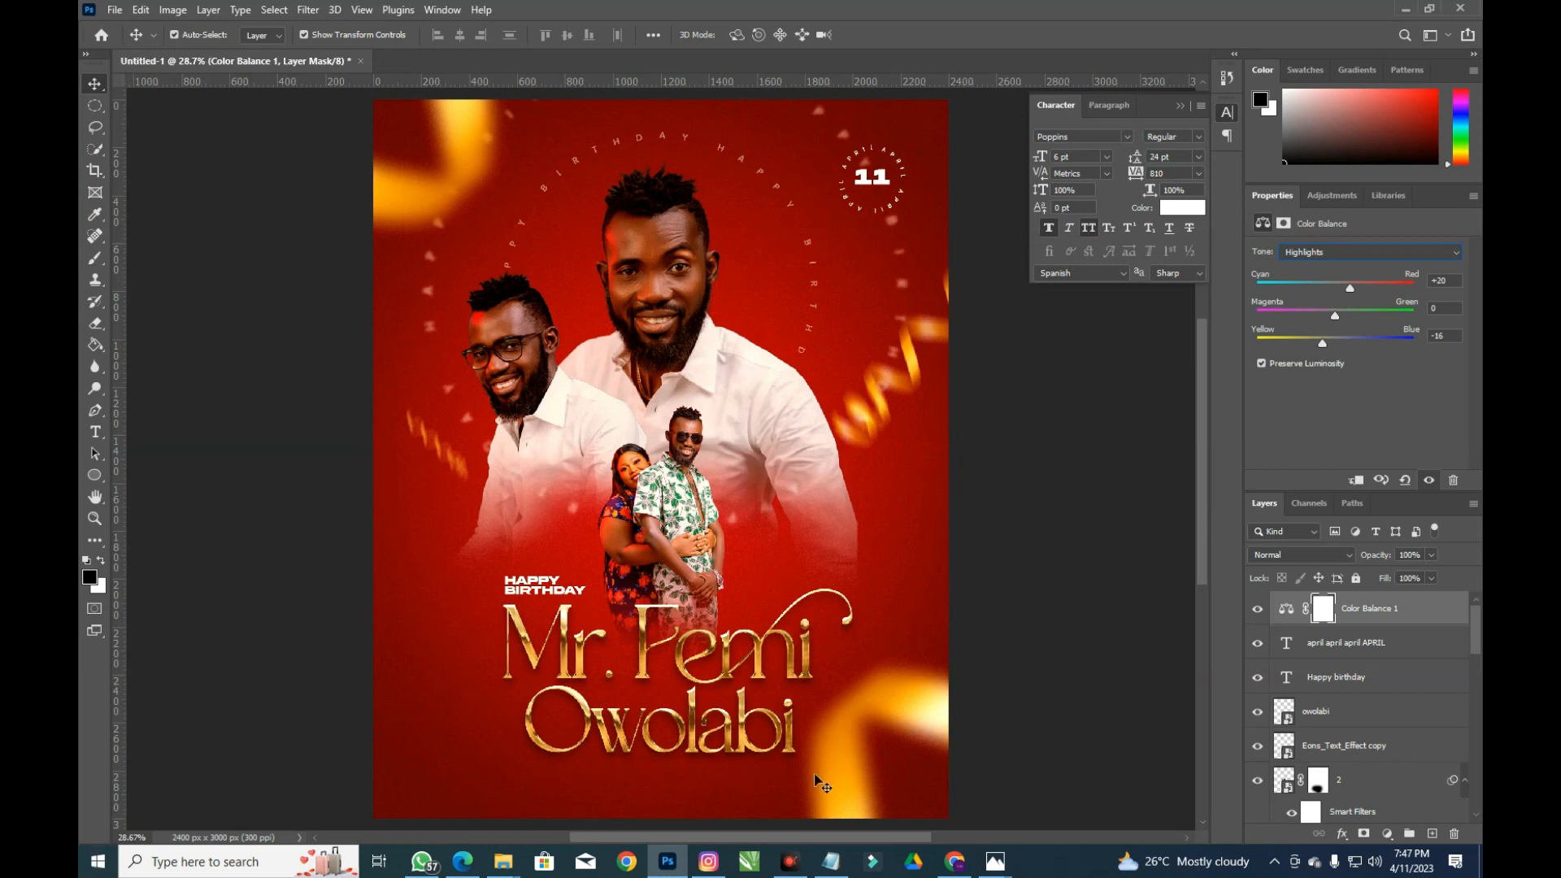
{"action": "left_click", "coordinate": [955, 860]}
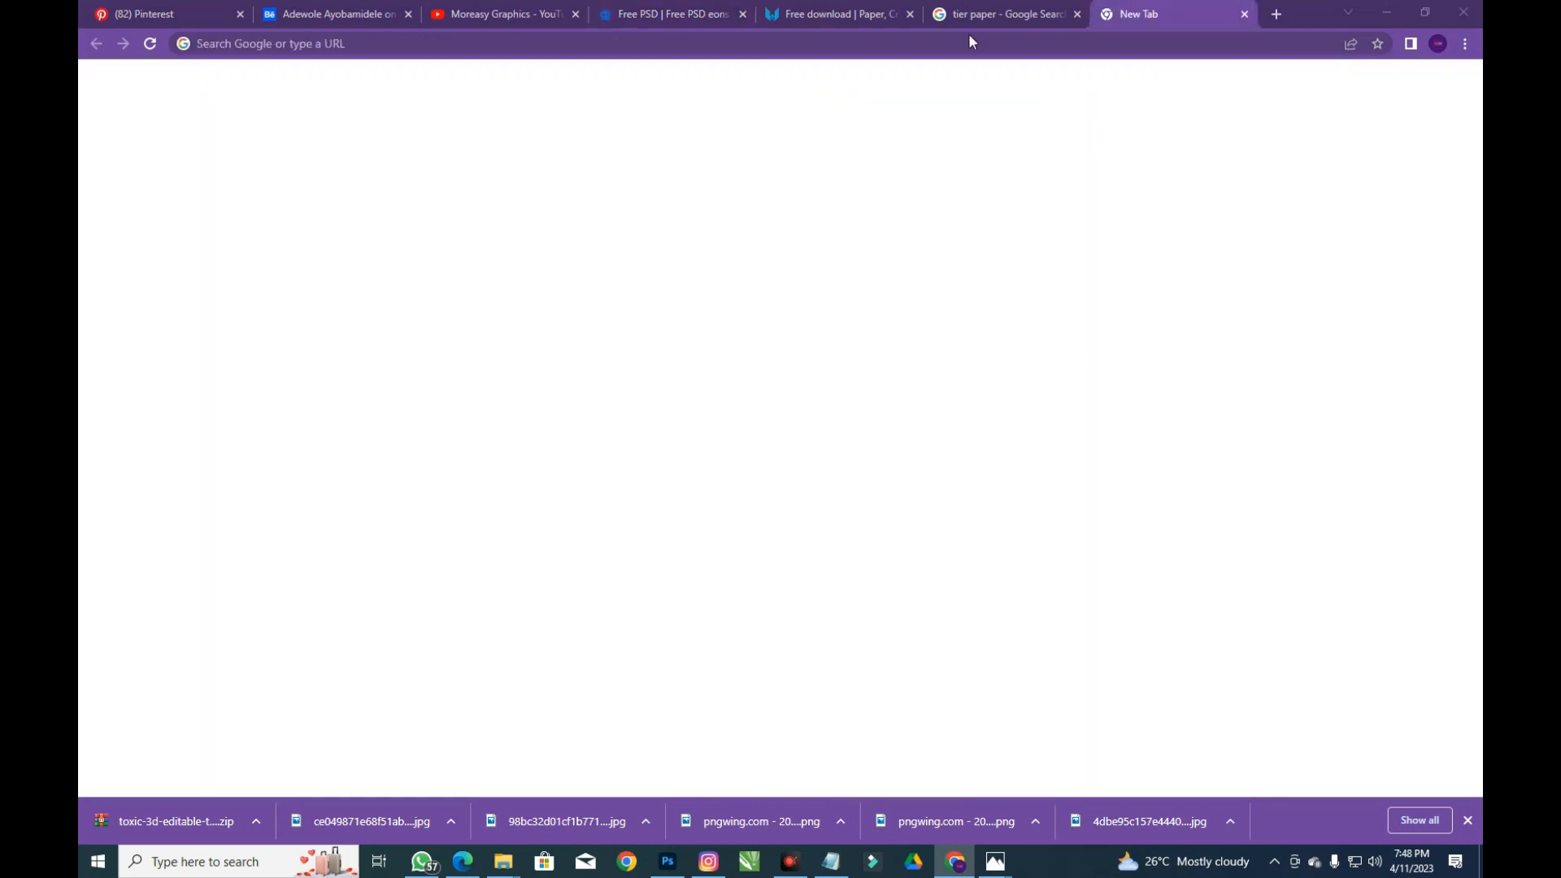
Search Google for Birthday Wishes in a new tab
{"action": "left_click", "coordinate": [622, 37]}
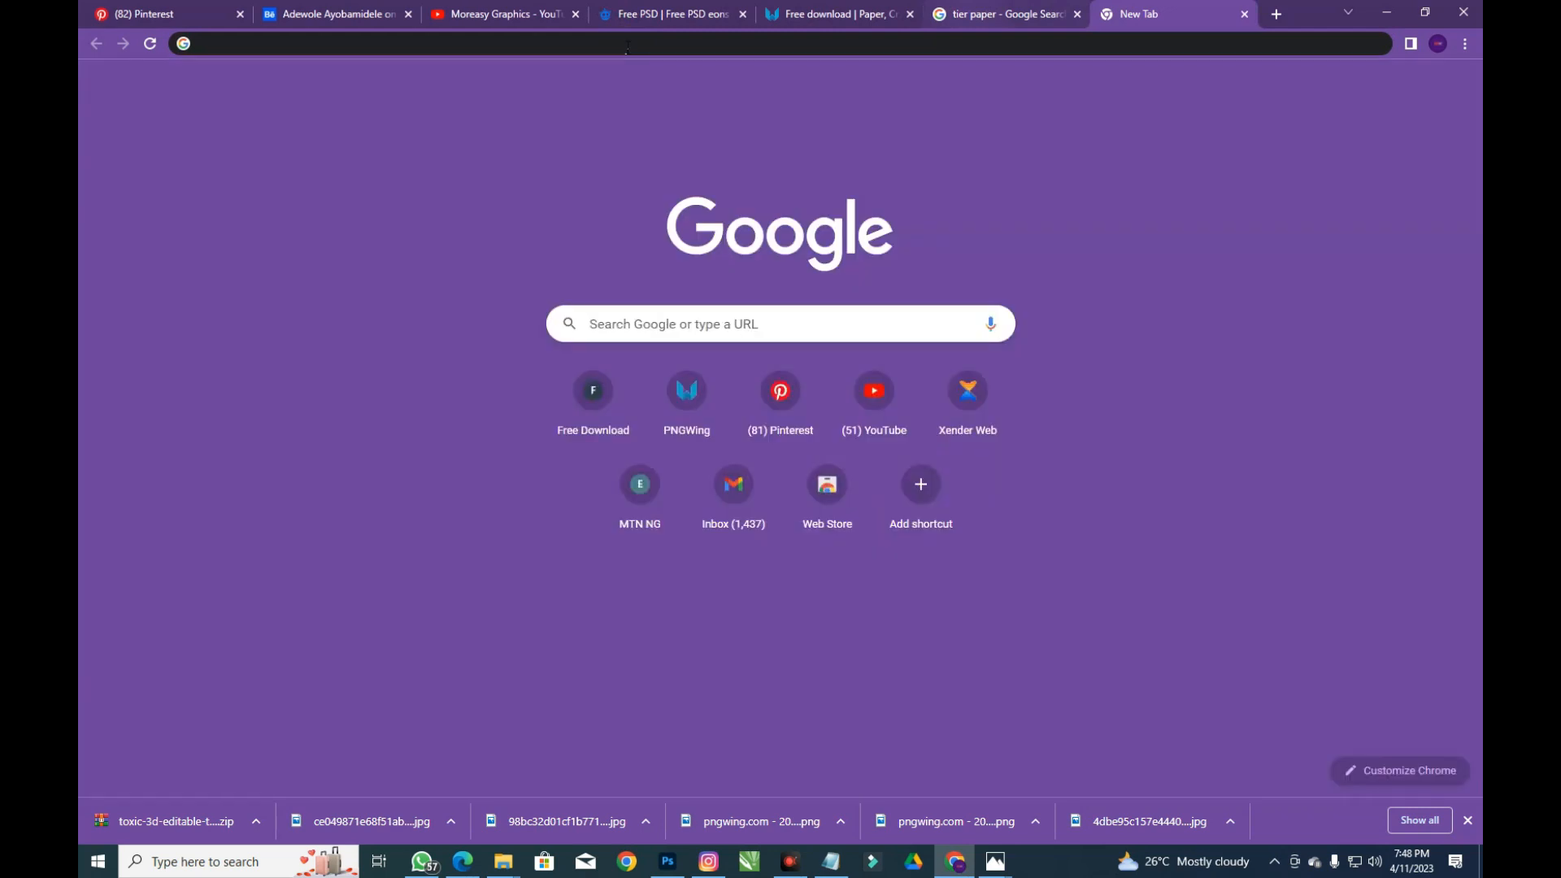
{"action": "left_click", "coordinate": [627, 49]}
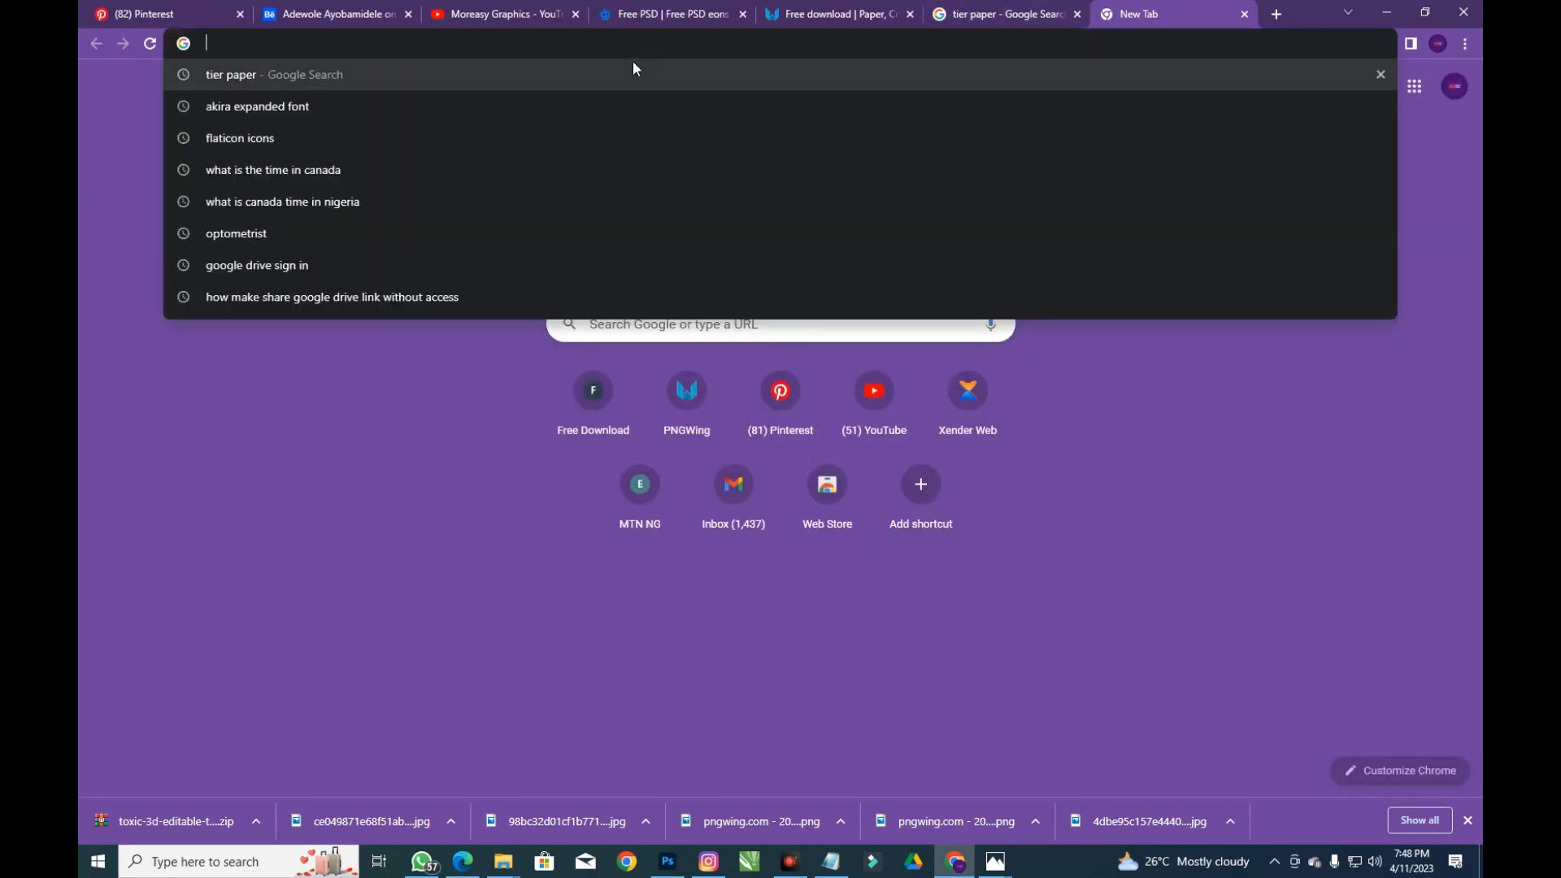
{"action": "type", "text": "BIRTHDA"}
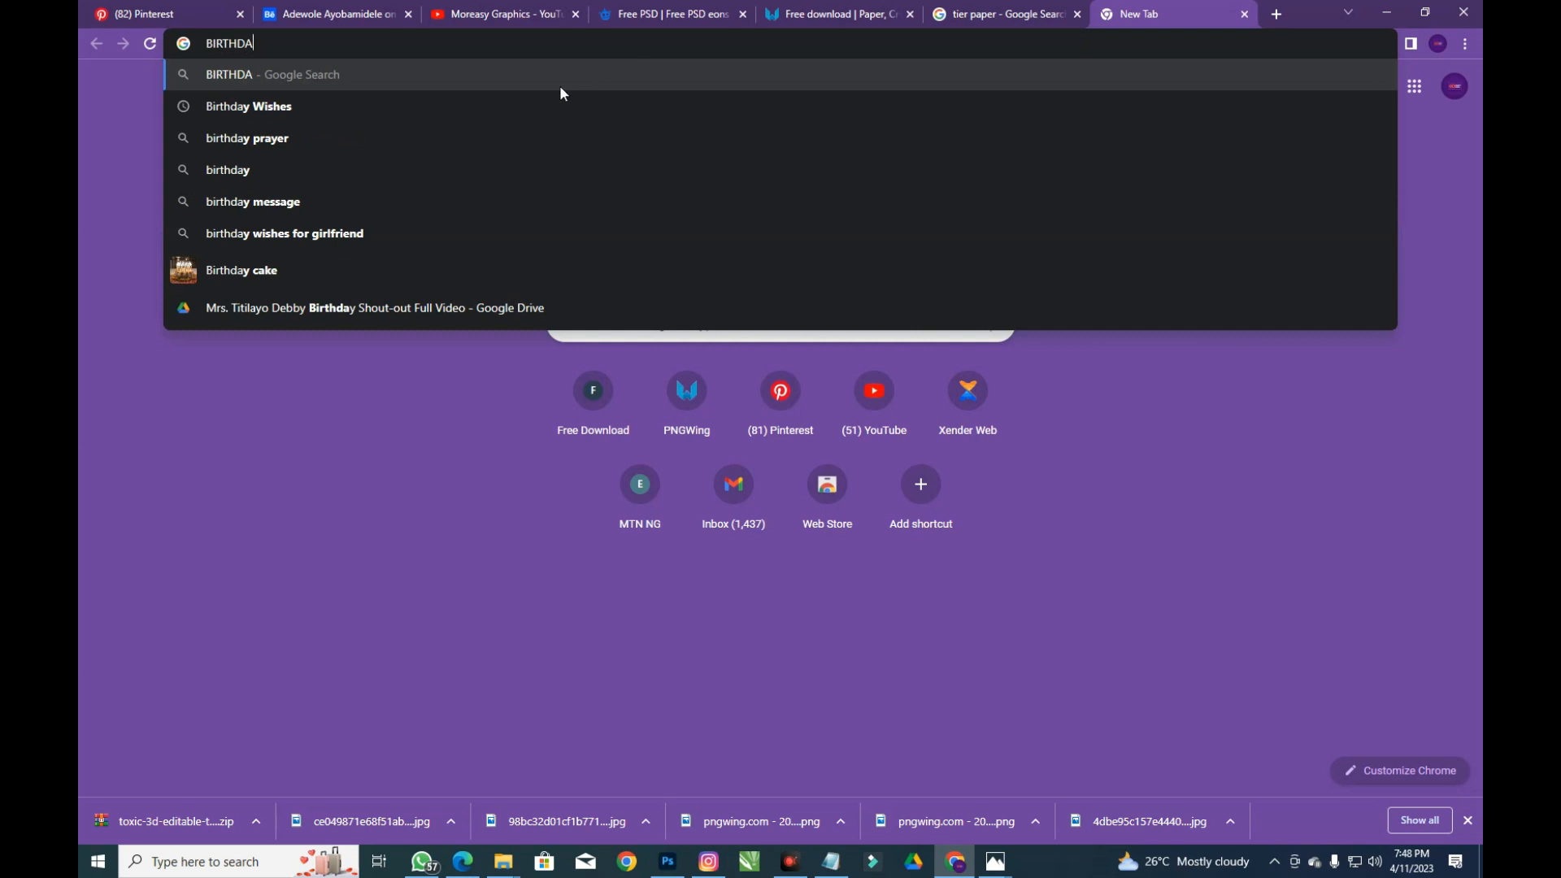
{"action": "left_click", "coordinate": [515, 110]}
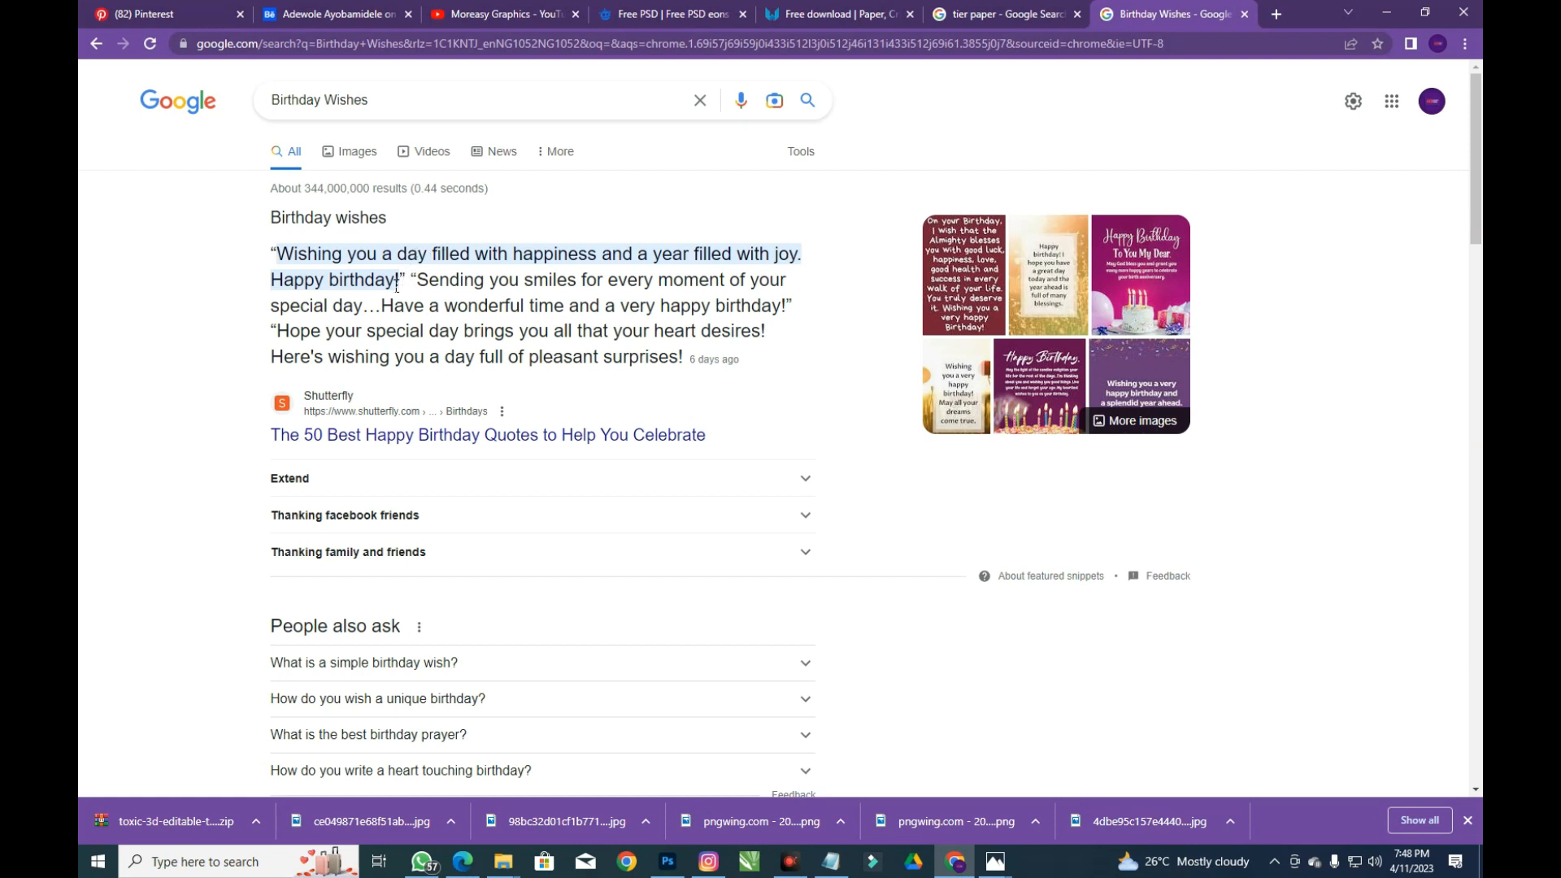
Copy the featured wish ending with 'Happy birthday' and return to Photoshop
{"action": "left_click_drag", "start_coordinate": [371, 270], "coordinate": [265, 238]}
{"action": "left_click_drag", "start_coordinate": [393, 285], "coordinate": [271, 257]}
{"action": "right_click", "coordinate": [275, 256]}
{"action": "left_click", "coordinate": [529, 375]}
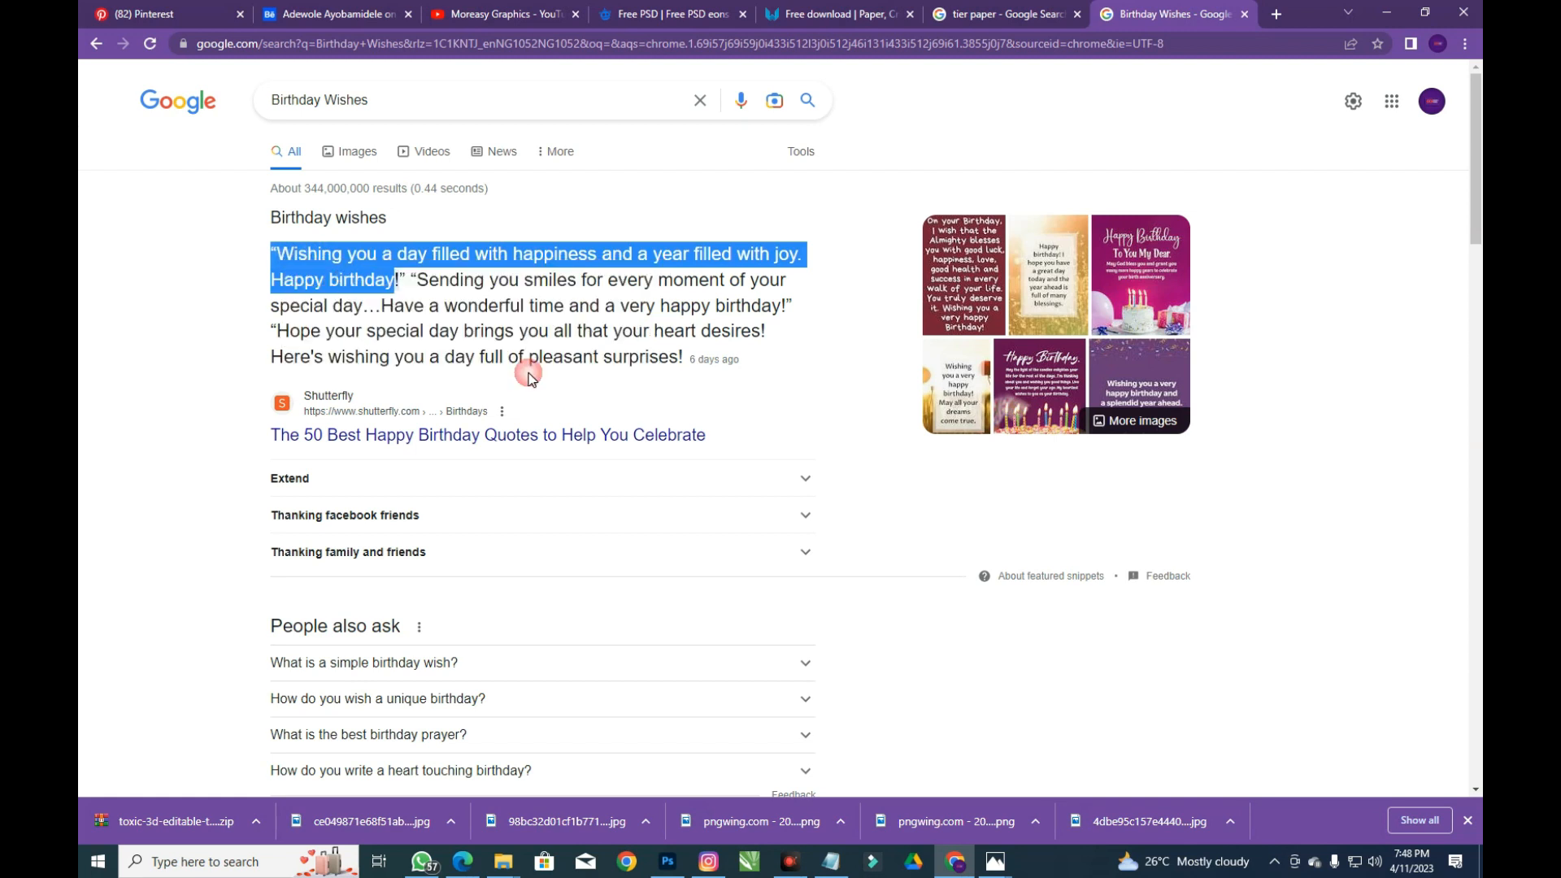
{"action": "left_click", "coordinate": [667, 861]}
{"action": "key", "text": "t"}
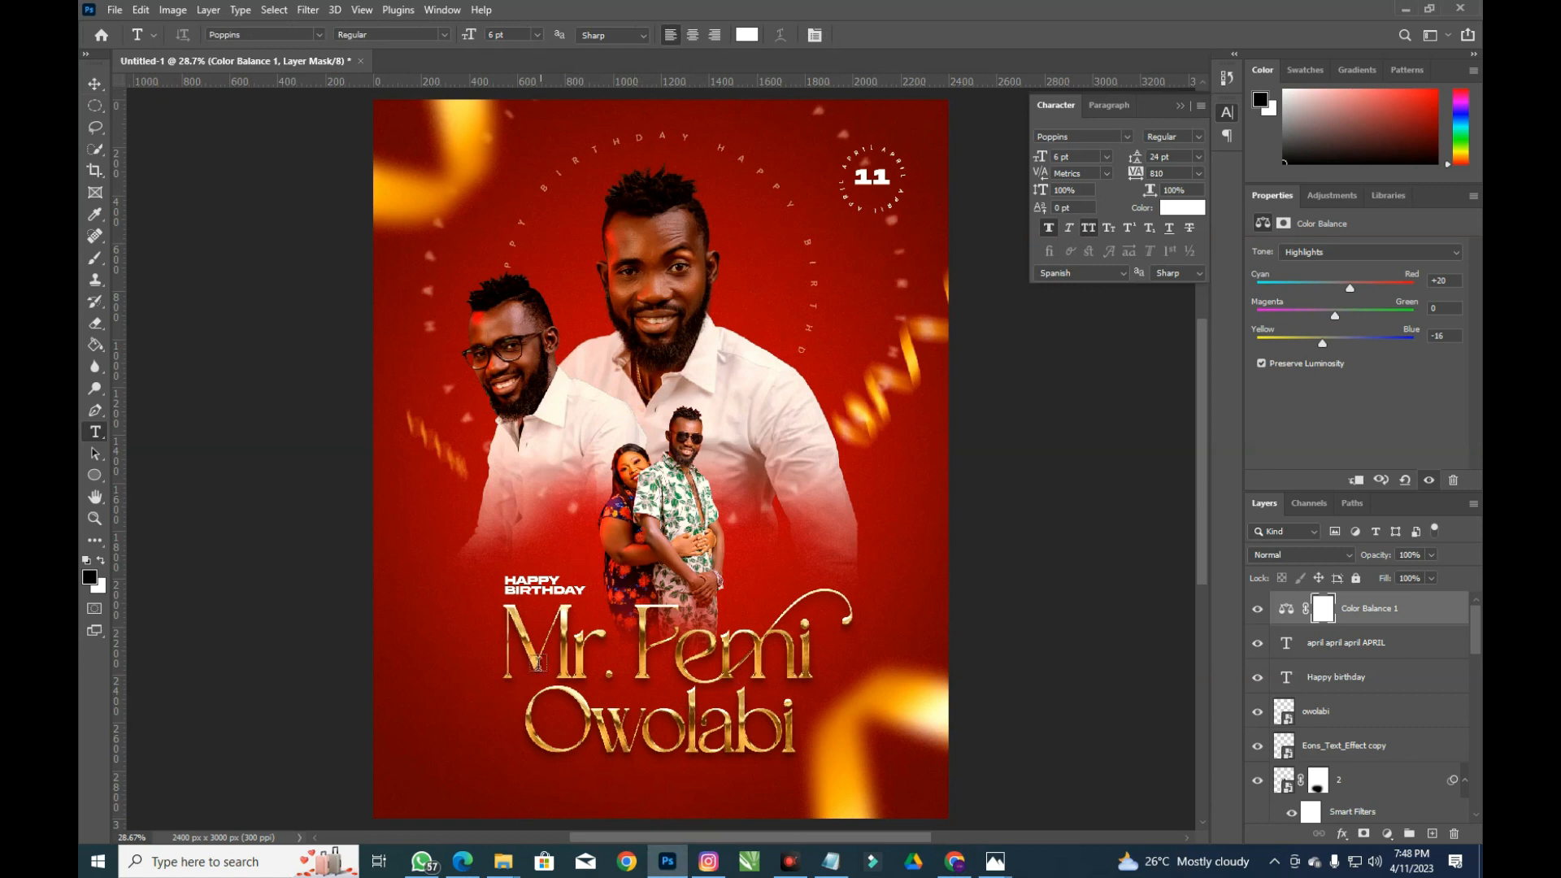
{"action": "left_click", "coordinate": [533, 771]}
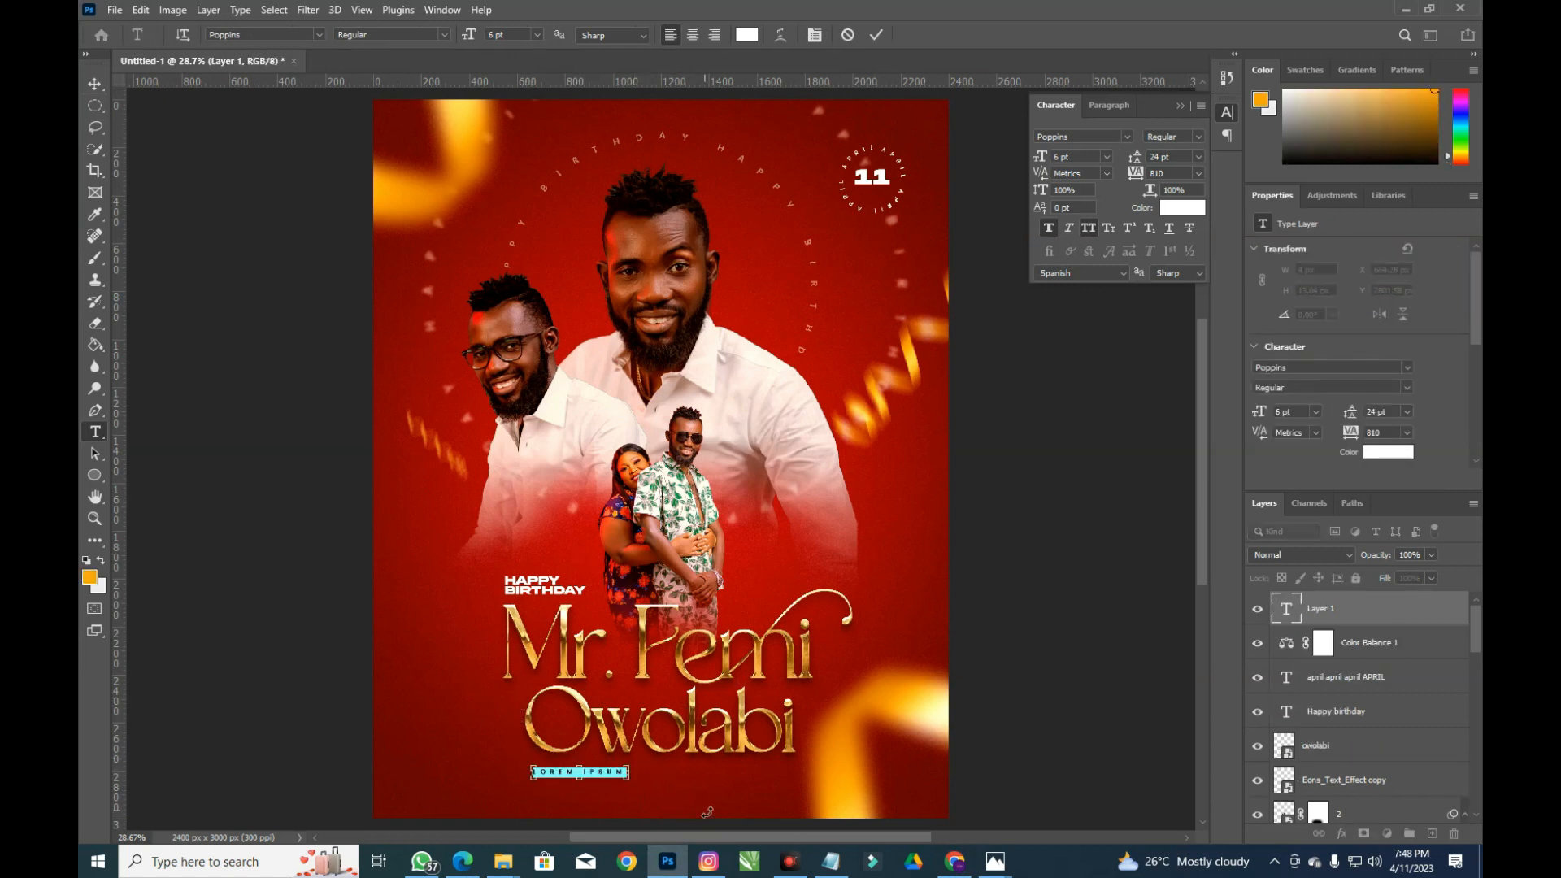
{"action": "key", "text": "ctrl+v"}
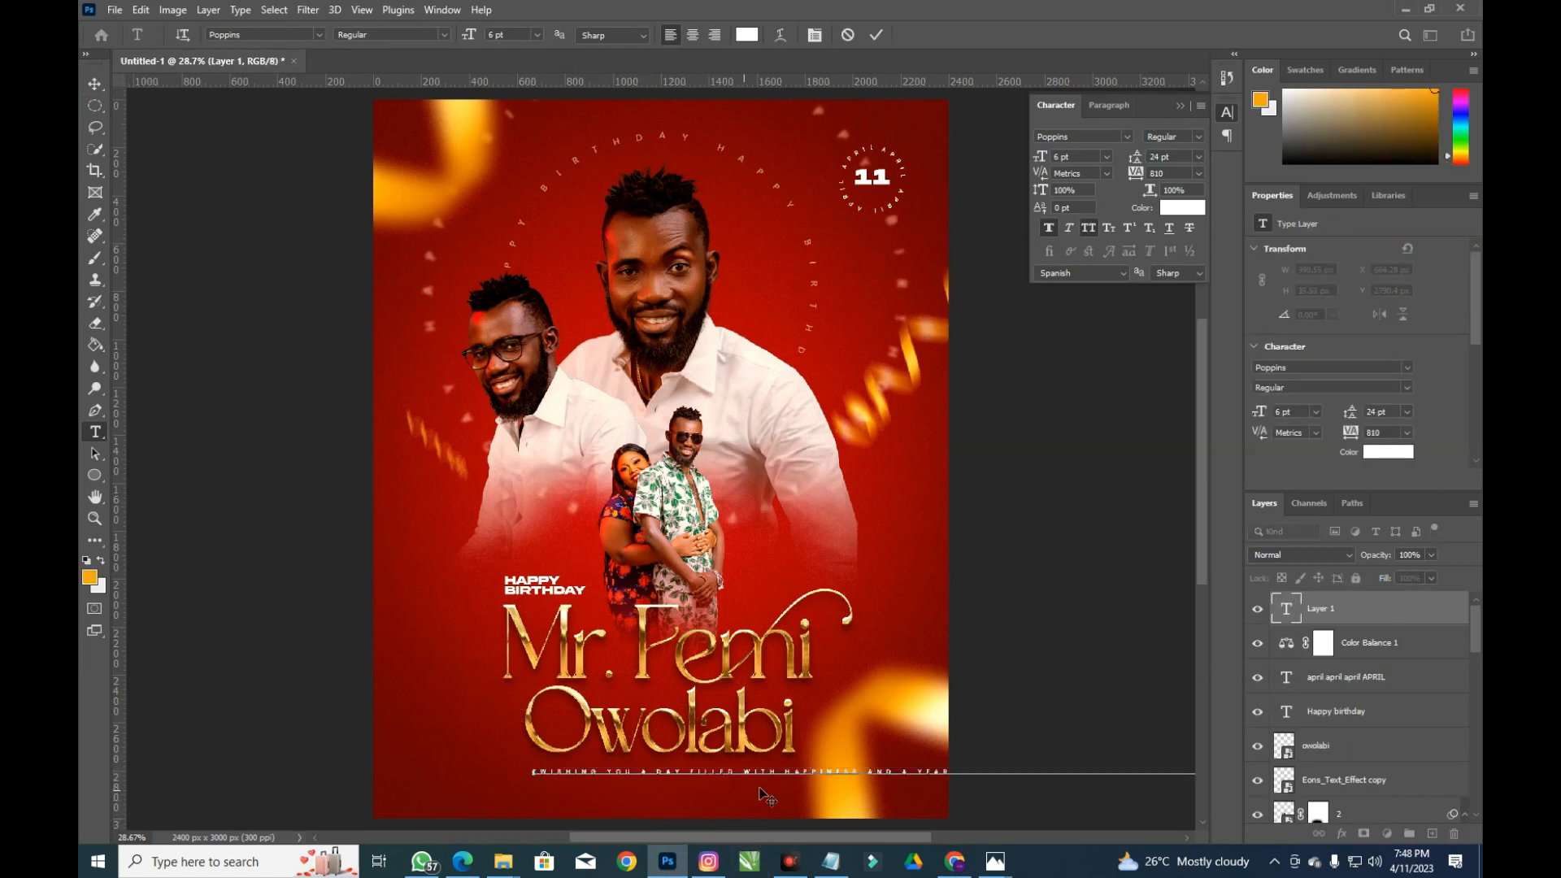
{"action": "key", "text": "ctrl+a"}
{"action": "left_click", "coordinate": [1089, 229]}
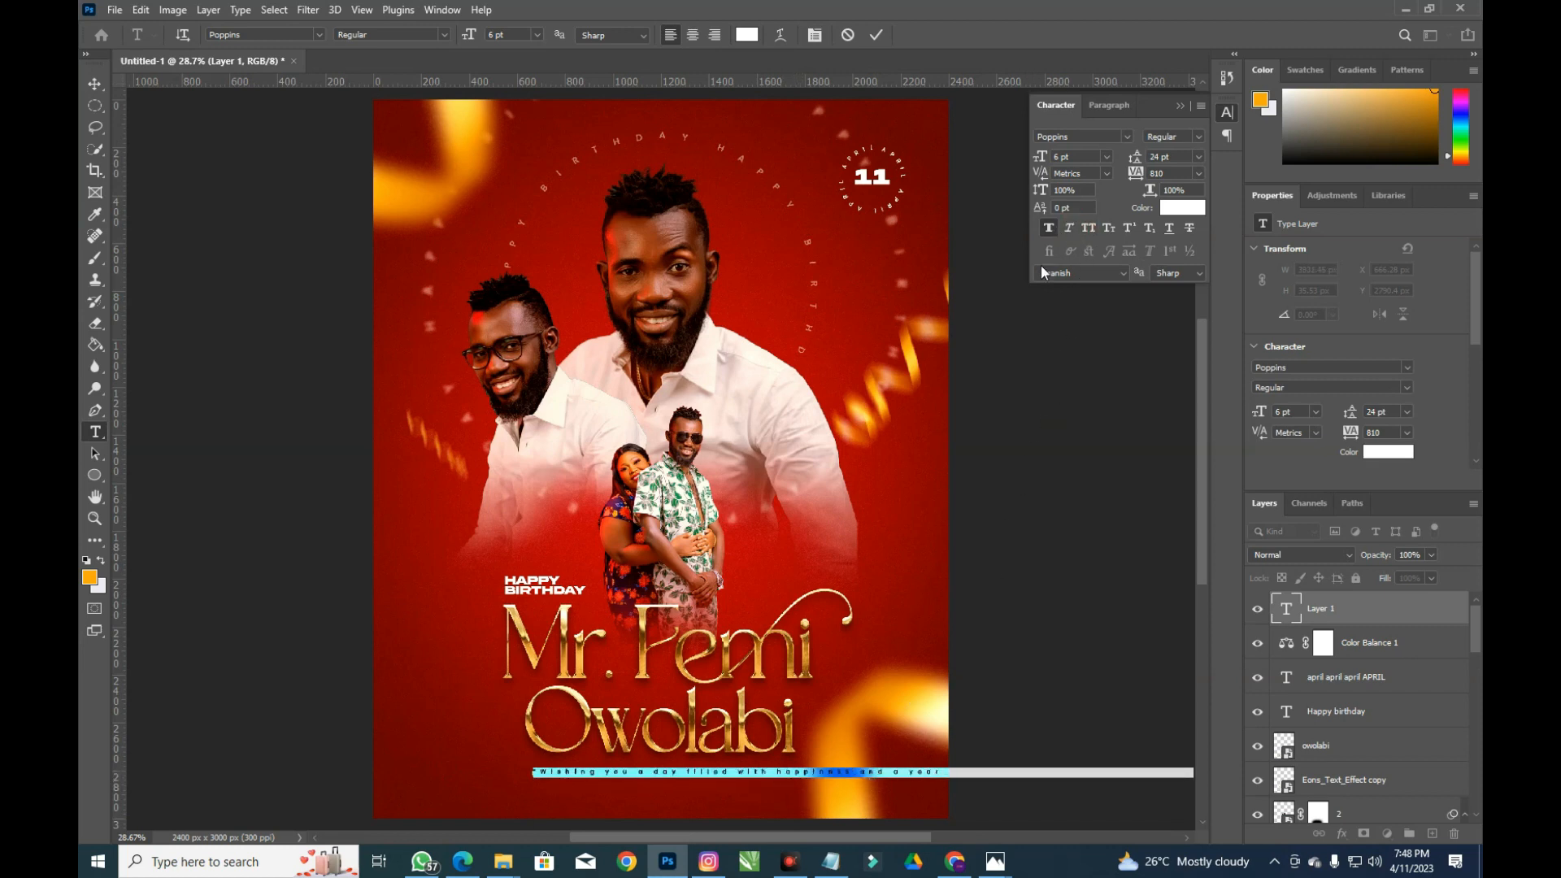
Set the wish's tracking to 0 and size to 8 pt, breaking the line before 'and'
{"action": "left_click", "coordinate": [1176, 173]}
{"action": "key", "text": "Return"}
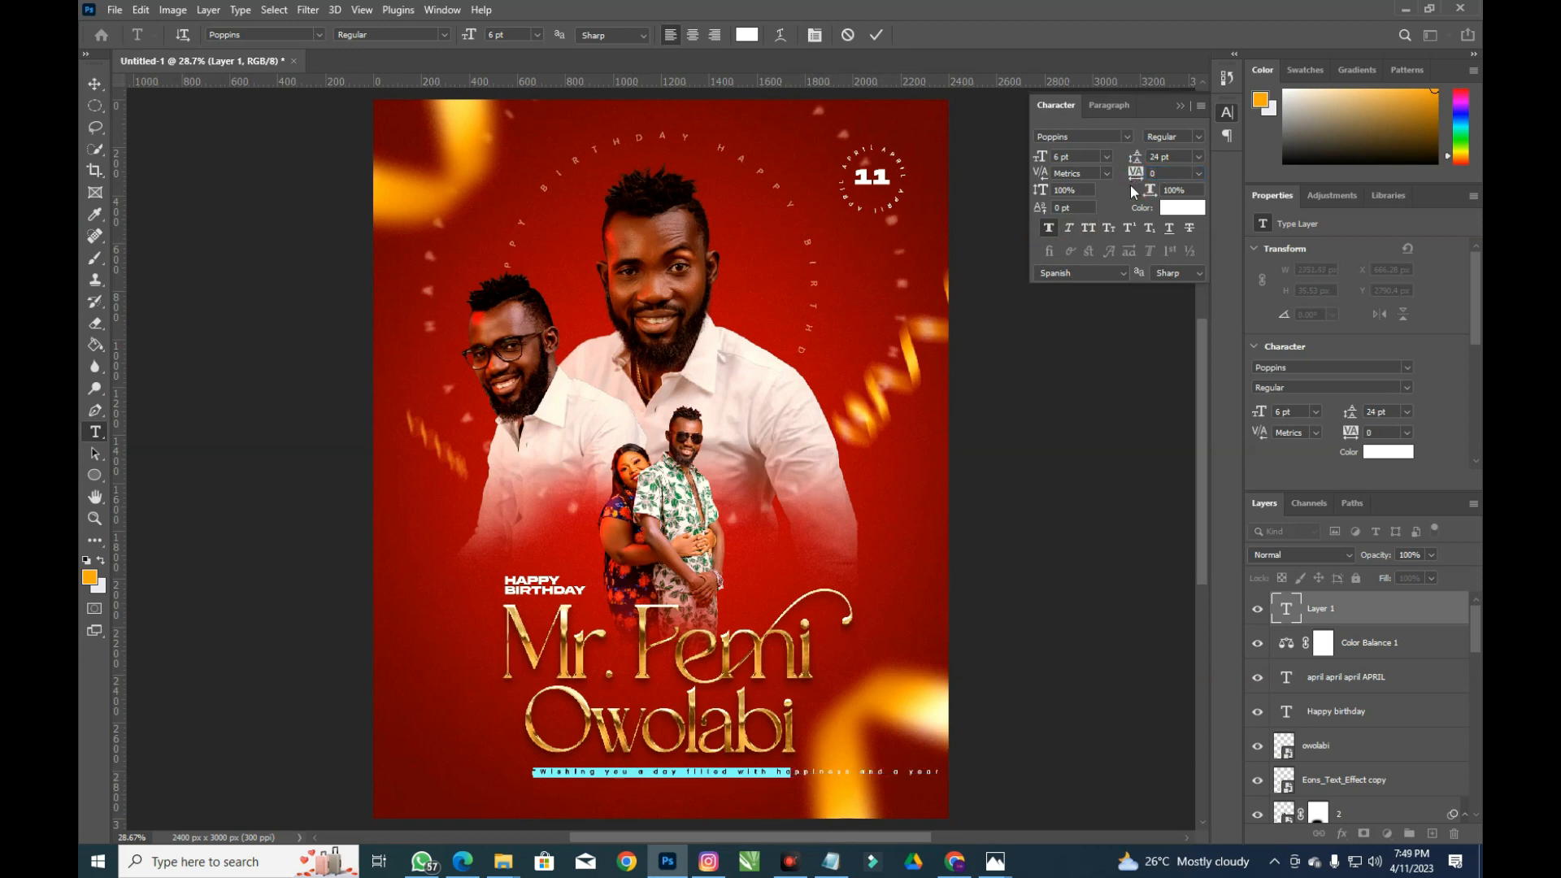
{"action": "scroll", "coordinate": [689, 797], "scroll_direction": "up", "scroll_amount": 2}
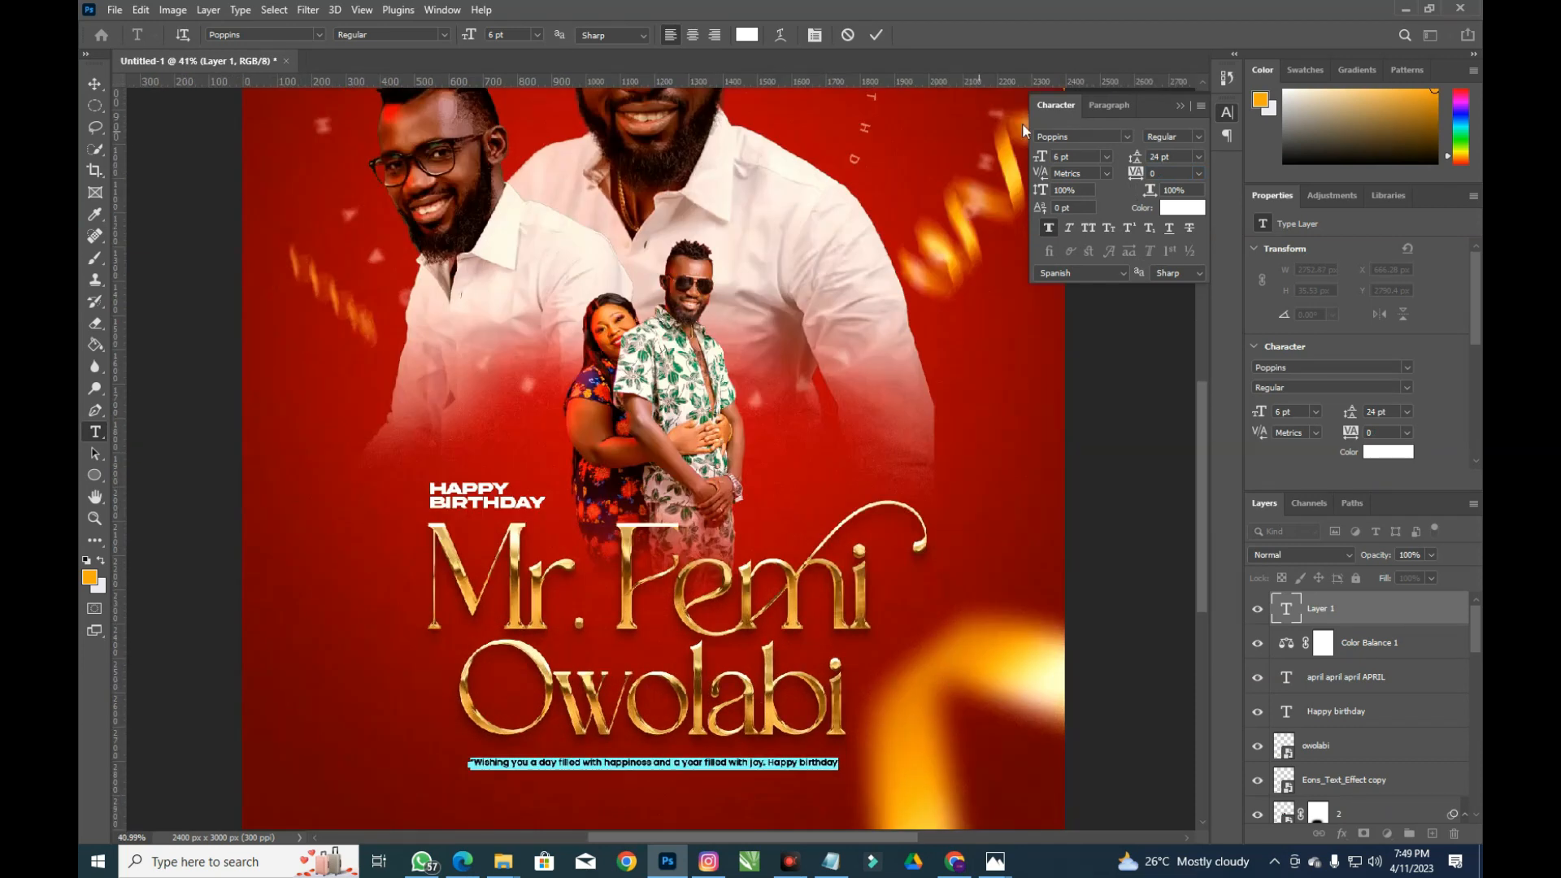
{"action": "left_click_drag", "start_coordinate": [1042, 156], "coordinate": [1040, 156]}
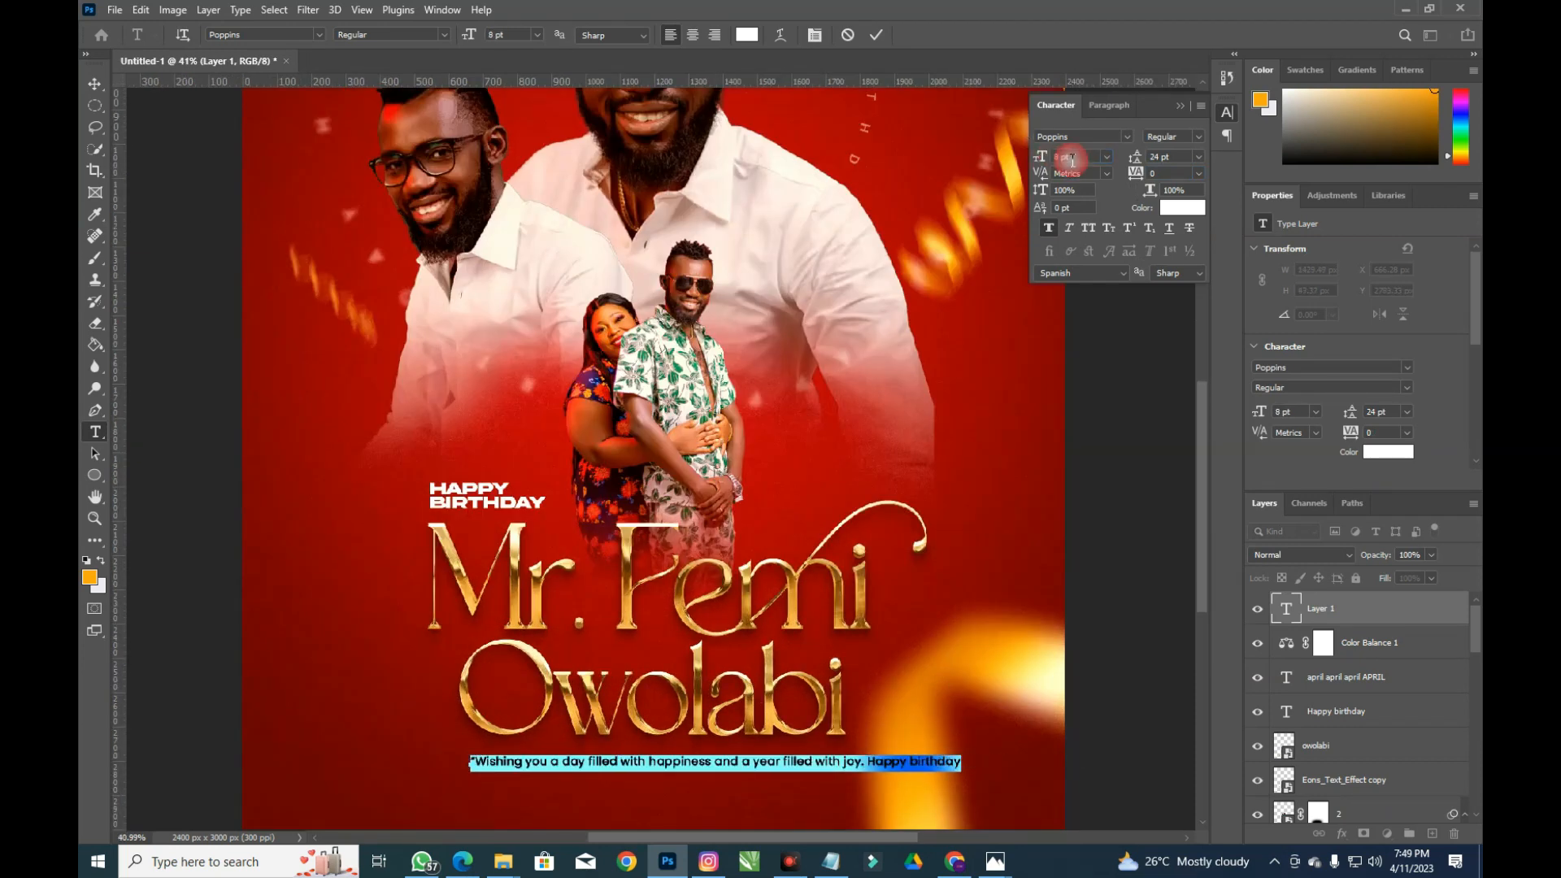
{"action": "left_click", "coordinate": [721, 764]}
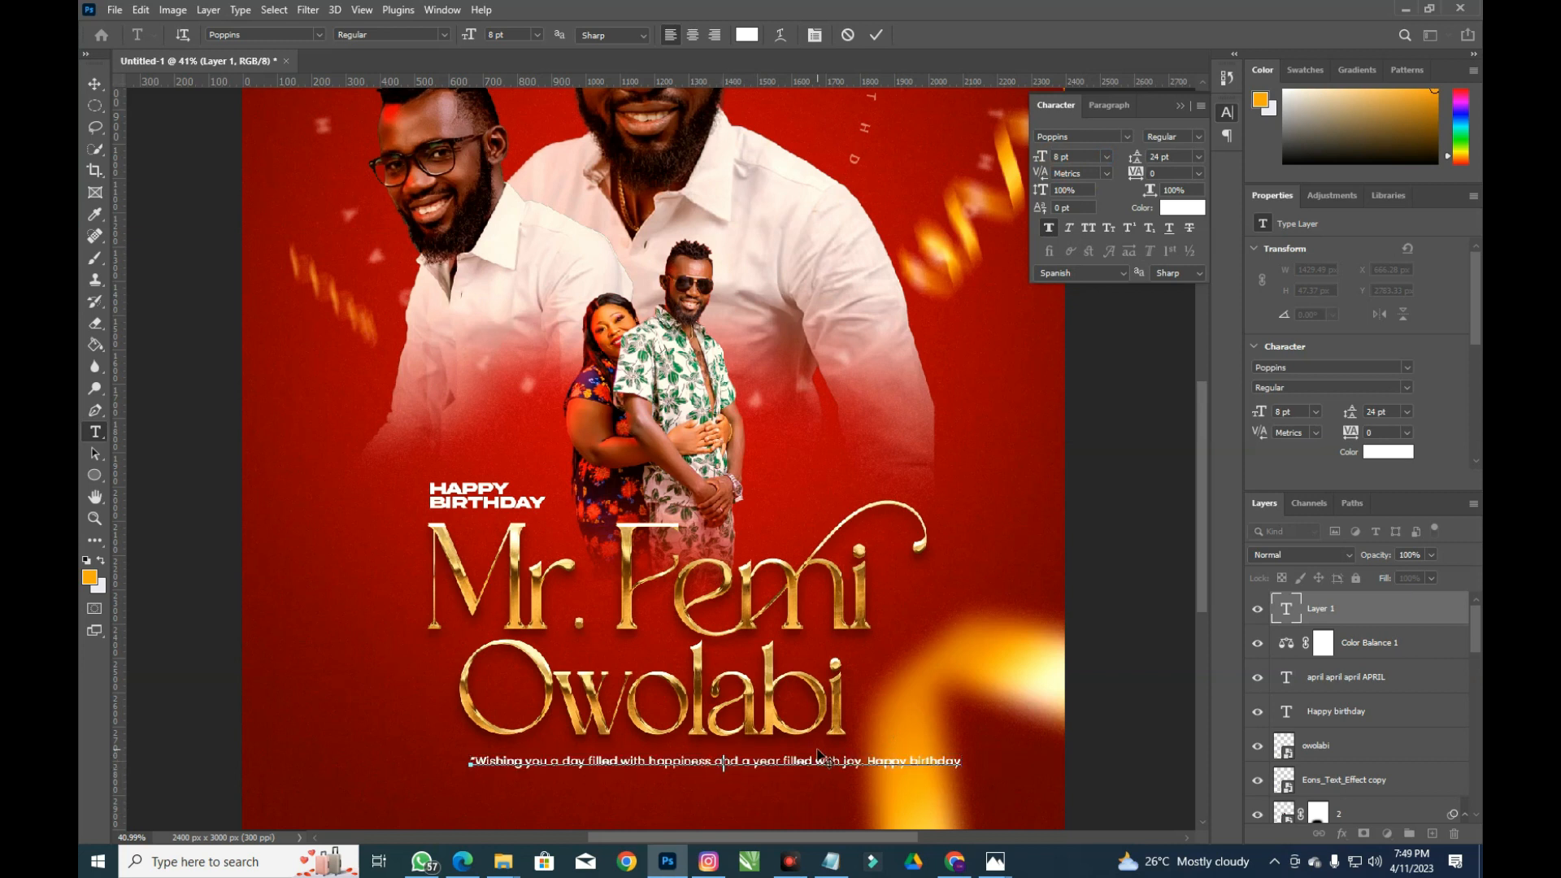
{"action": "key", "text": "Return"}
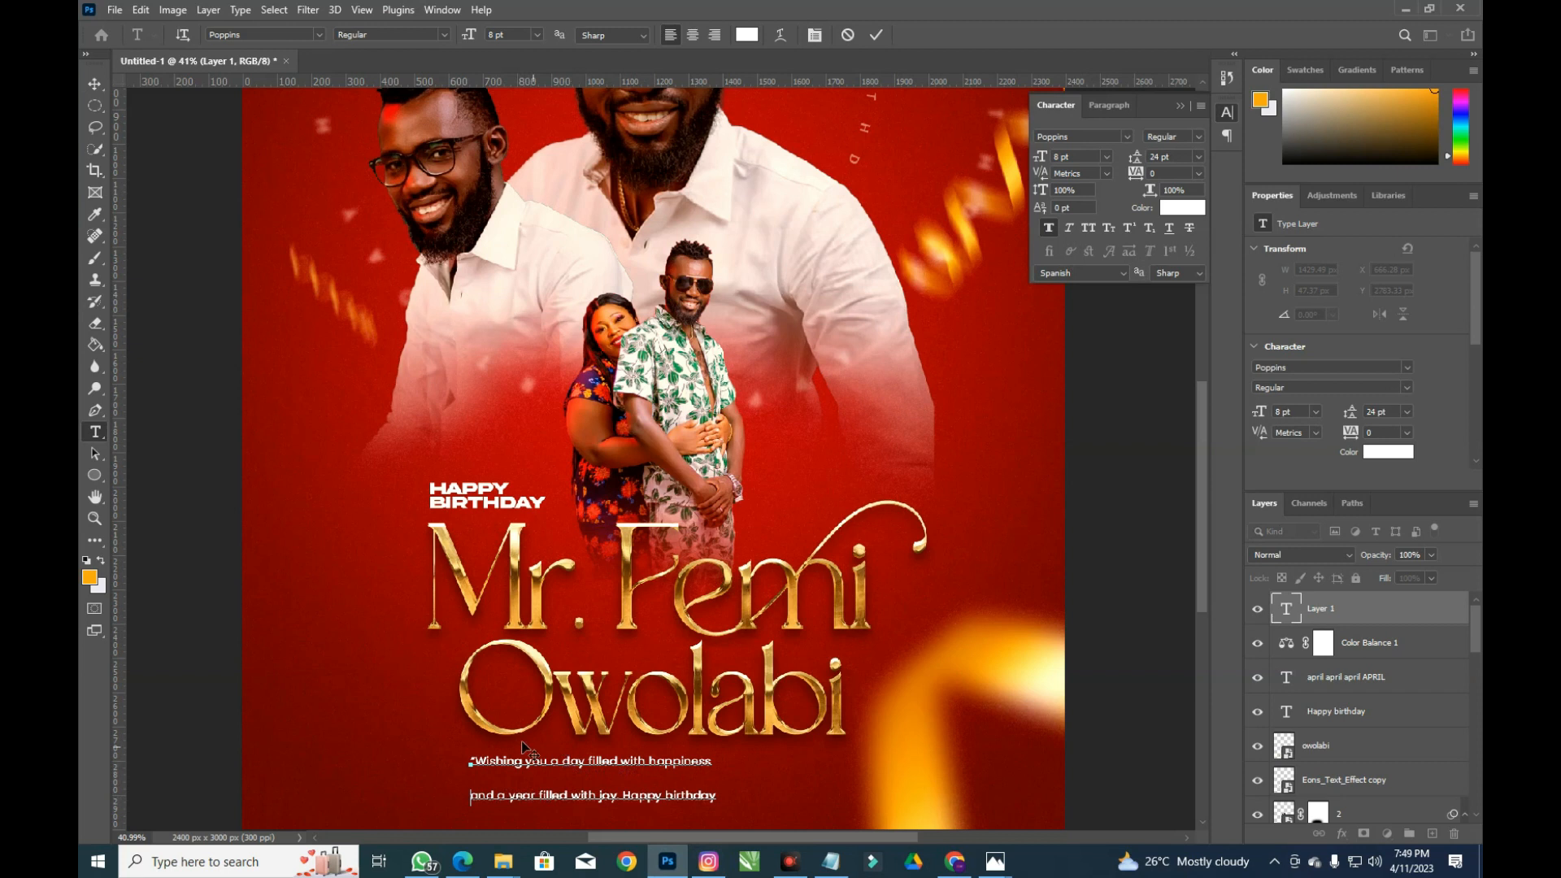
{"action": "right_click", "coordinate": [98, 90]}
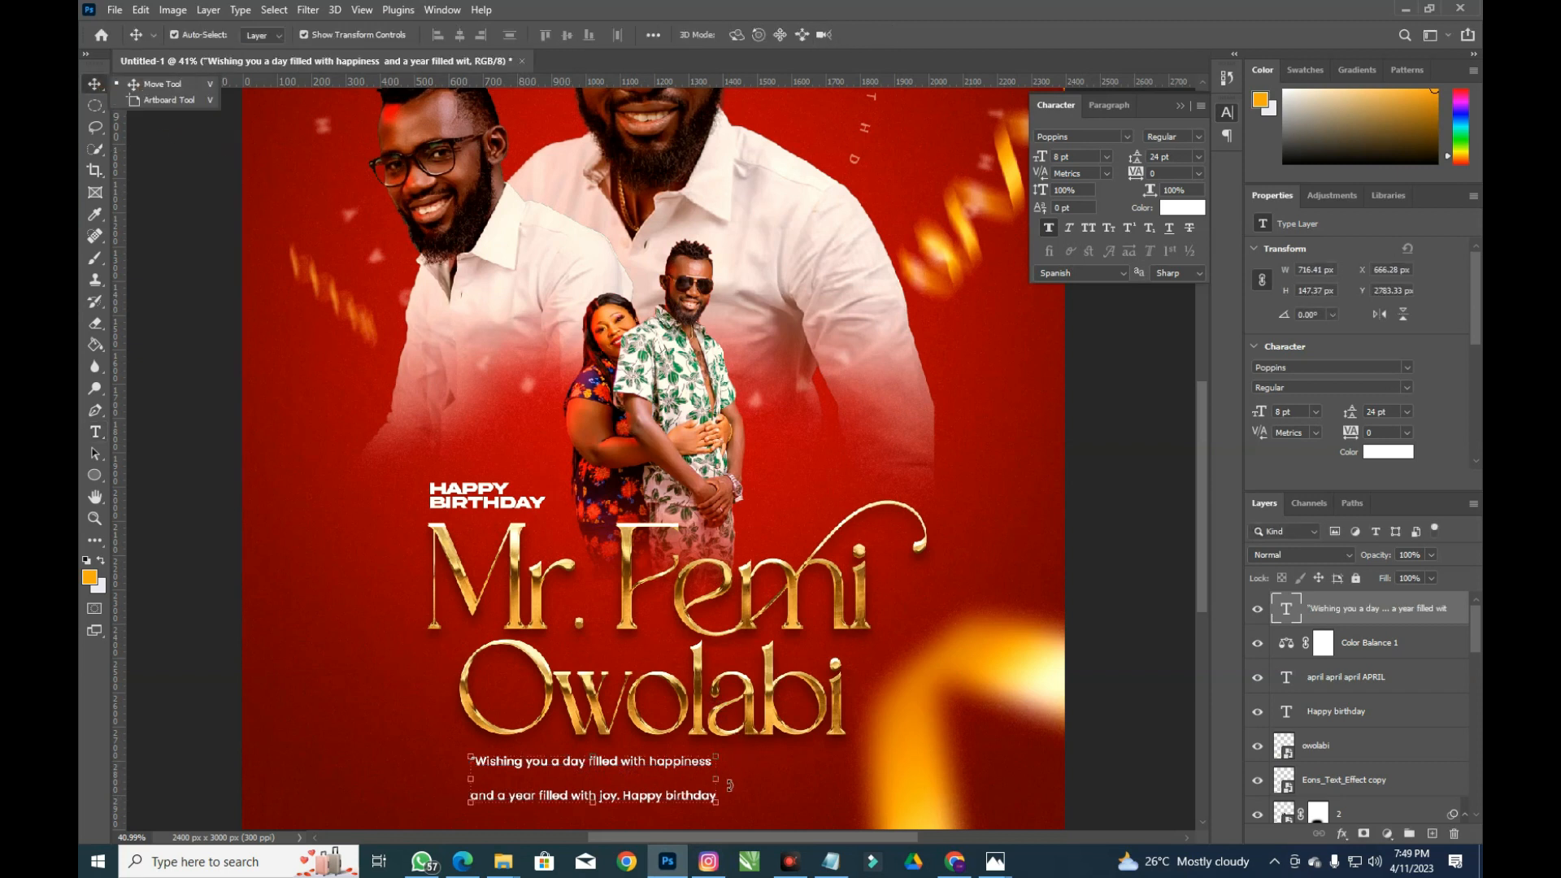
Tighten the caption's leading, drop Faux Bold, and move it toward the name's centre
{"action": "left_click", "coordinate": [1164, 156]}
{"action": "scroll", "coordinate": [1164, 156], "scroll_direction": "down", "scroll_amount": 8}
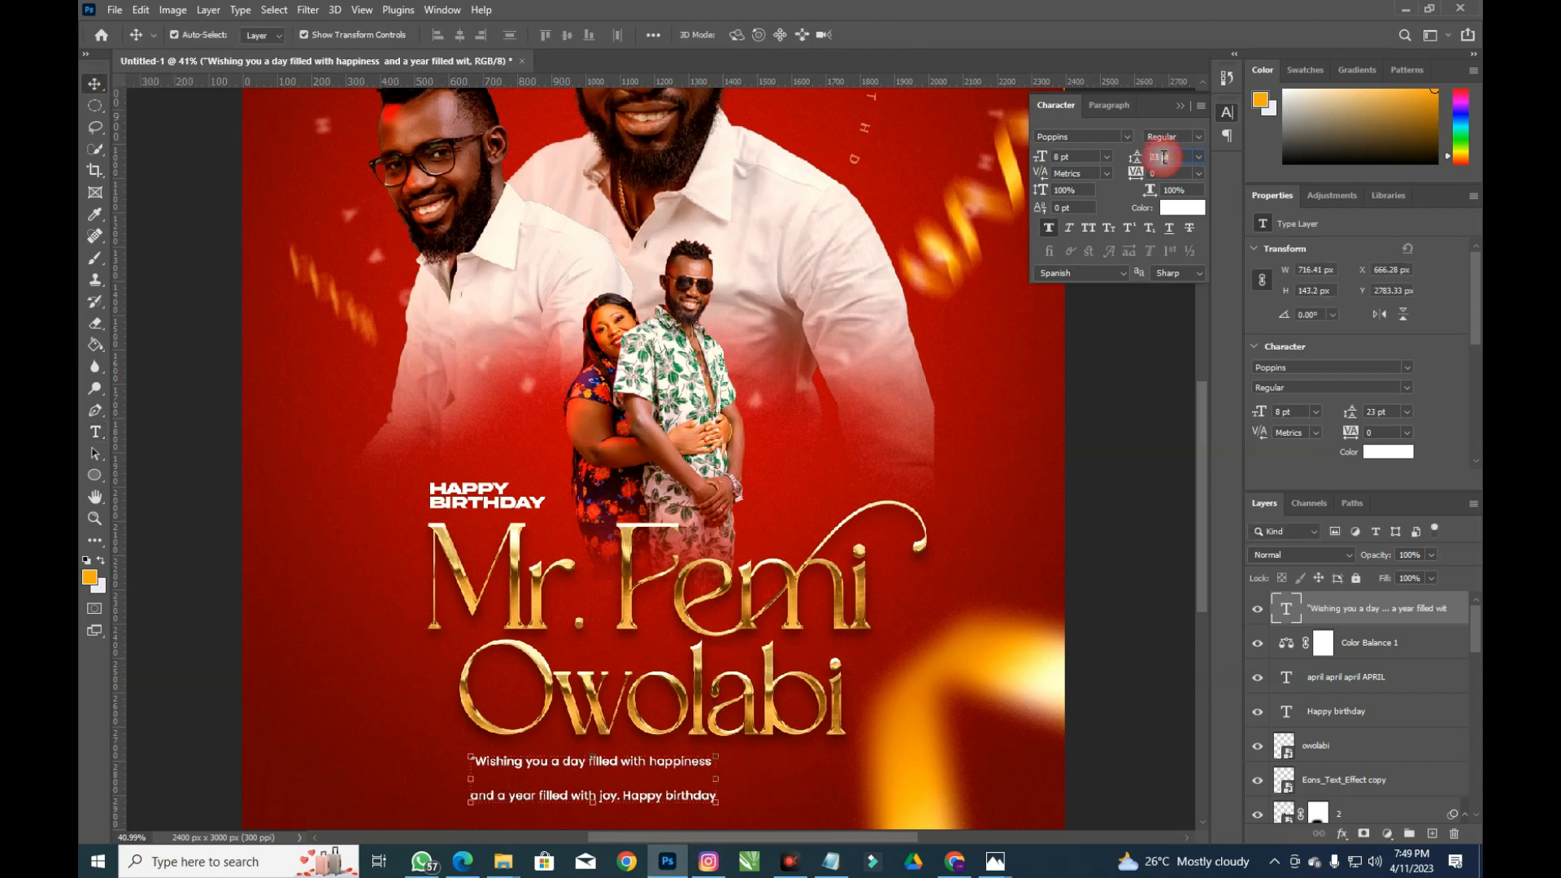
{"action": "scroll", "coordinate": [1164, 158], "scroll_direction": "down", "scroll_amount": 5}
{"action": "scroll", "coordinate": [1160, 157], "scroll_direction": "down", "scroll_amount": 1}
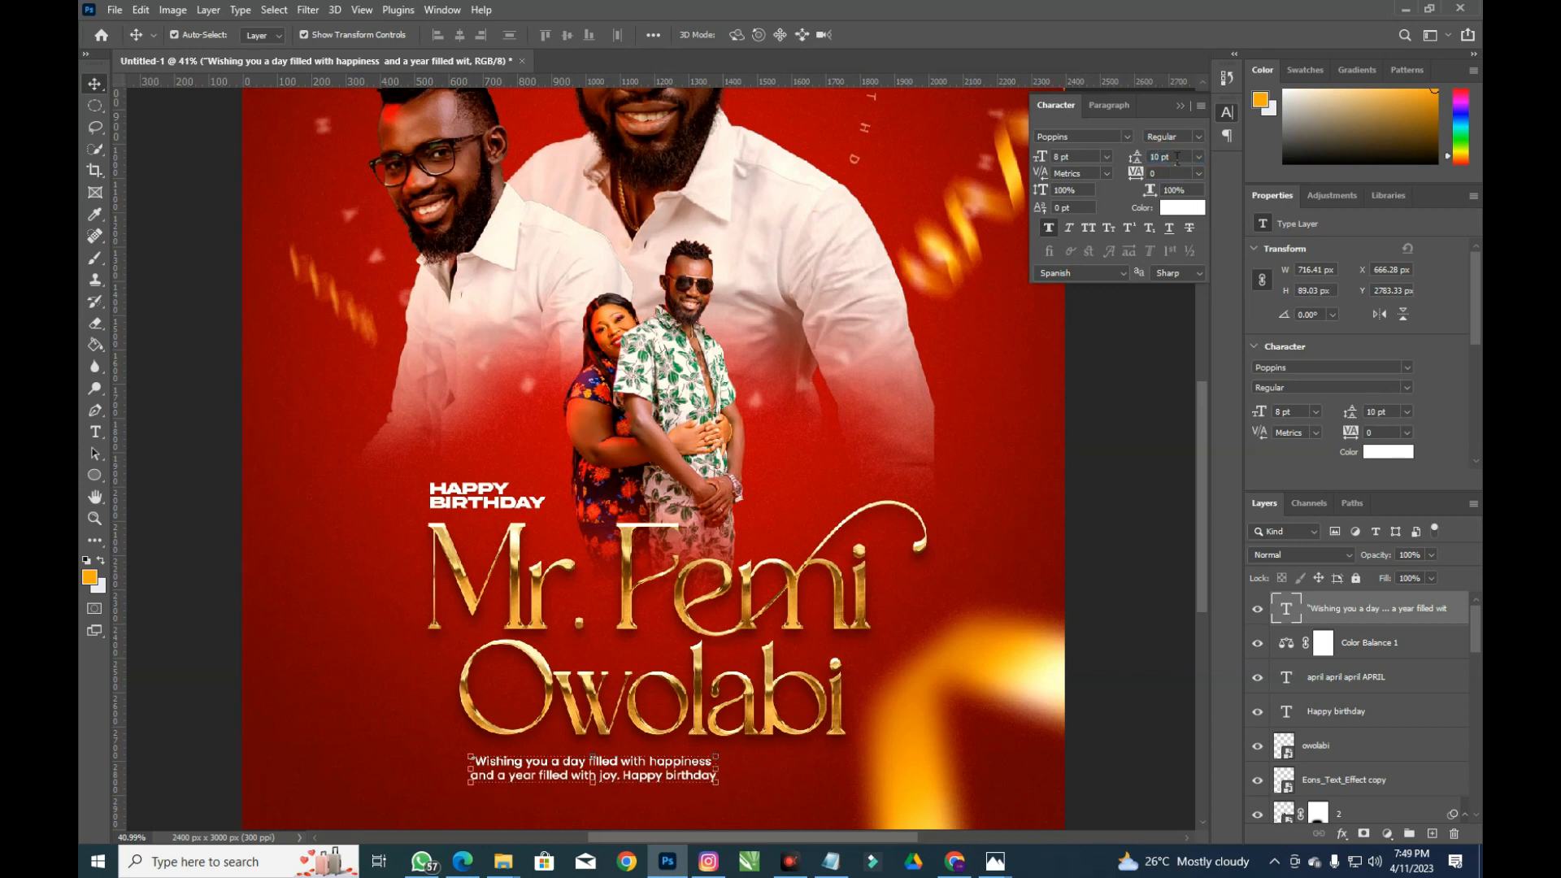
{"action": "left_click", "coordinate": [1048, 228]}
{"action": "left_click_drag", "start_coordinate": [701, 766], "coordinate": [744, 791]}
Rejoin the caption and re-break it after 'a year', before 'filled'
{"action": "key", "text": "t"}
{"action": "left_click", "coordinate": [558, 789]}
{"action": "key", "text": "Home"}
{"action": "key", "text": "BackSpace"}
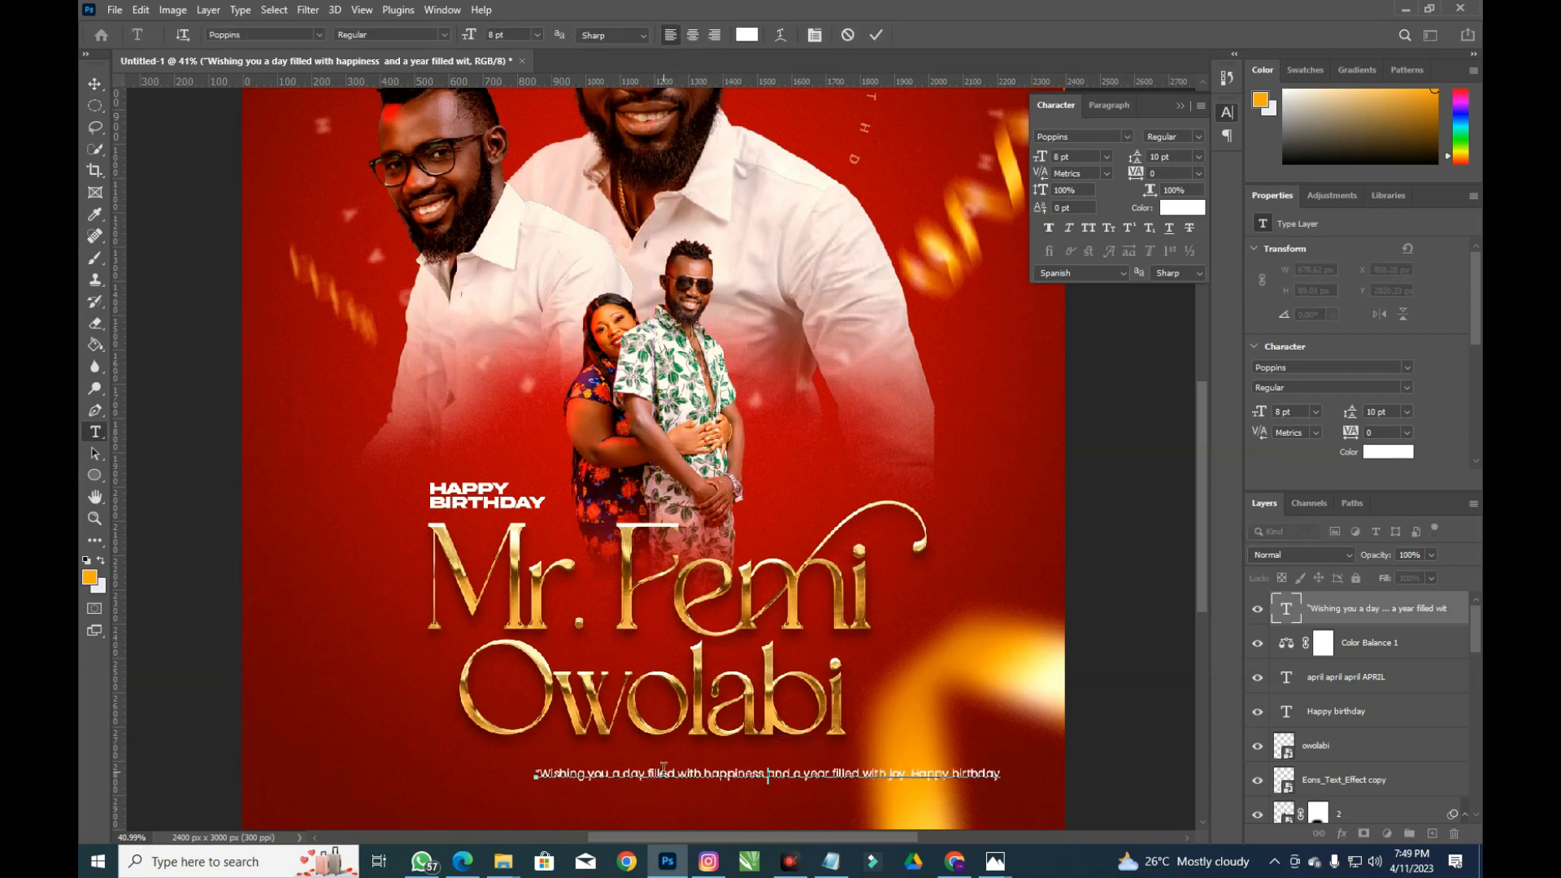
{"action": "left_click", "coordinate": [832, 773]}
{"action": "key", "text": "Return"}
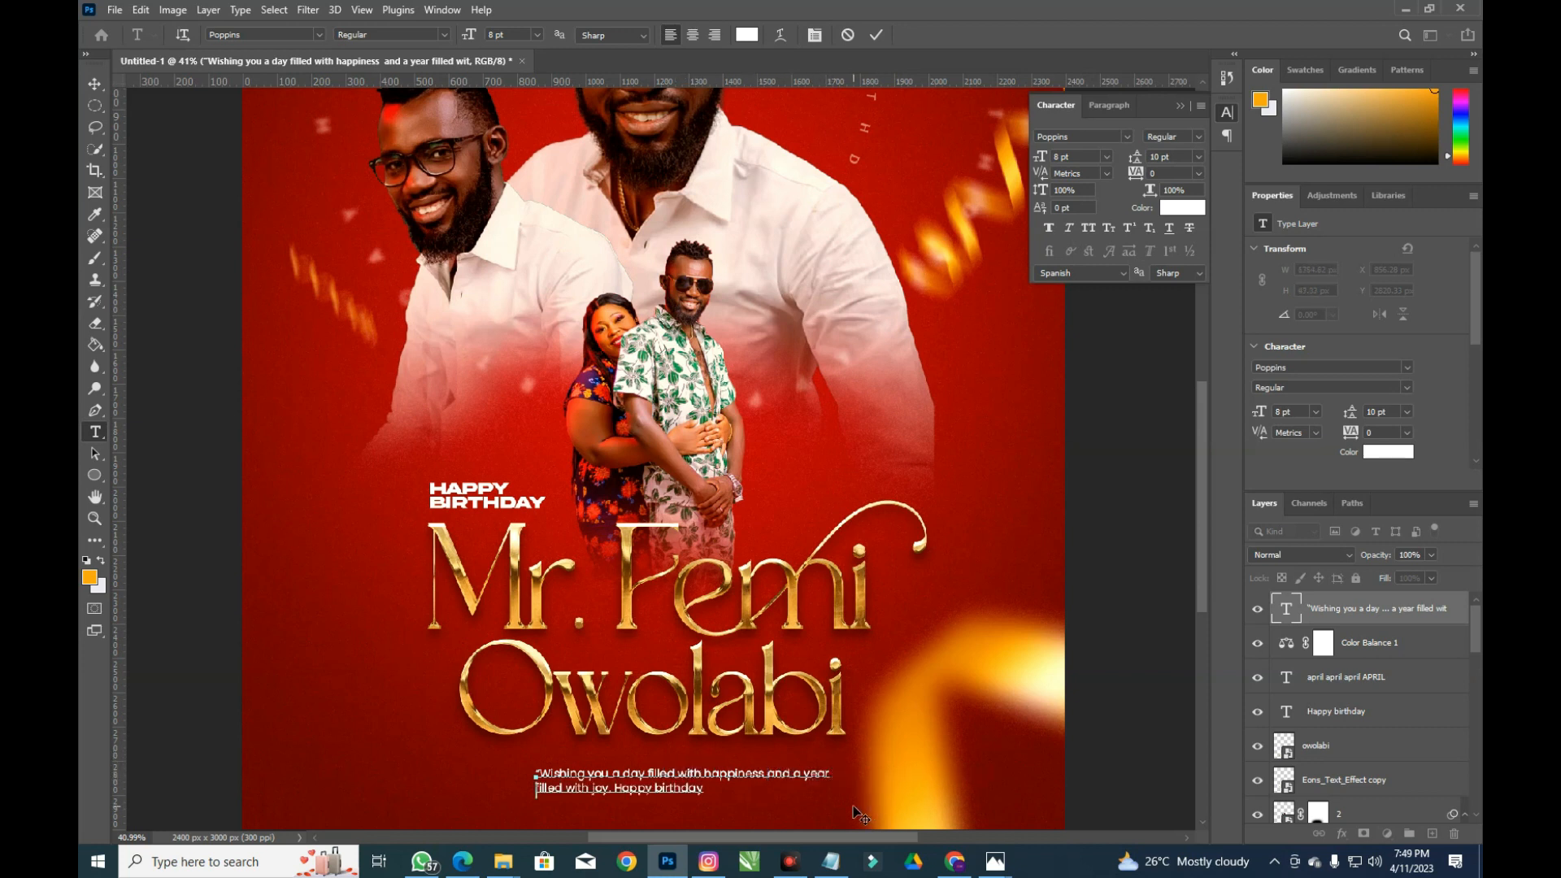
Centre-align both caption lines, shift them under the name, and commit the text
{"action": "key", "text": "ctrl"}
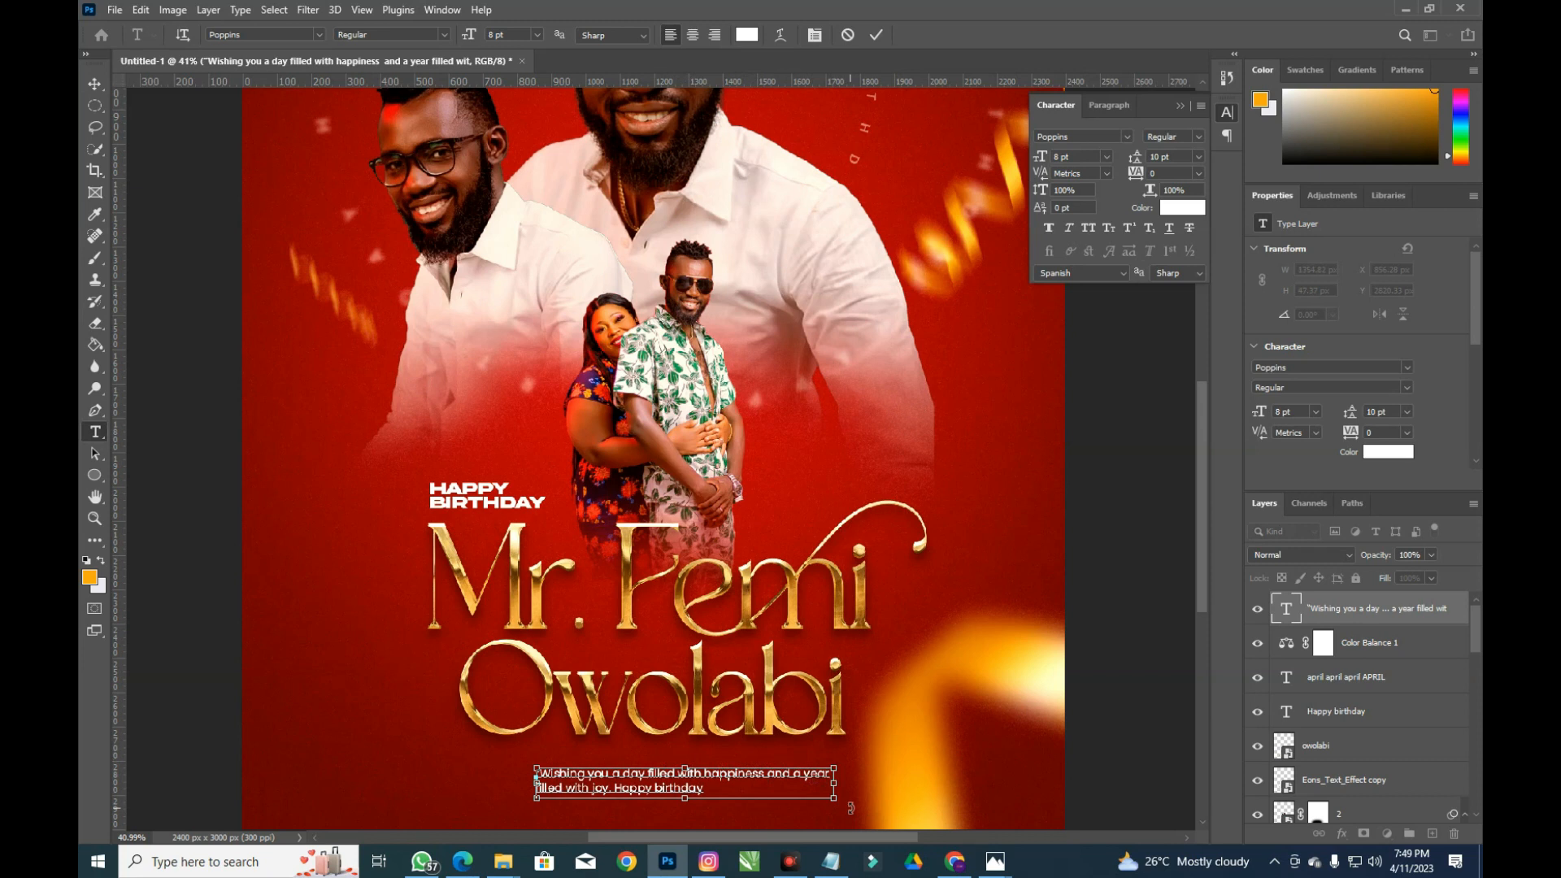
{"action": "key", "text": "ctrl+a"}
{"action": "left_click", "coordinate": [1108, 105]}
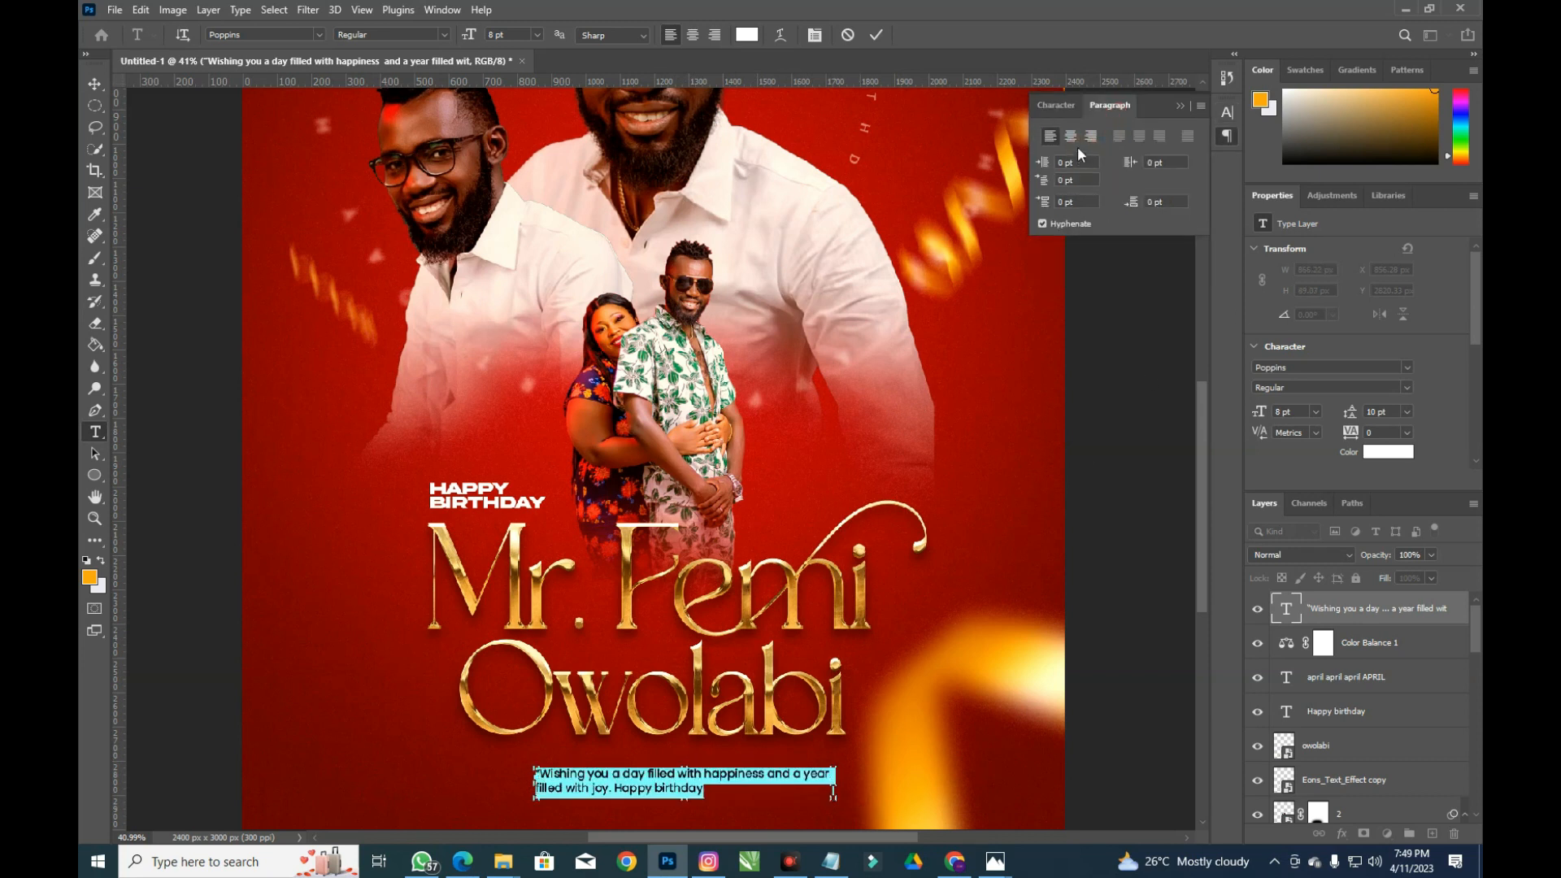
{"action": "left_click", "coordinate": [1071, 136]}
{"action": "left_click_drag", "start_coordinate": [576, 764], "coordinate": [692, 760]}
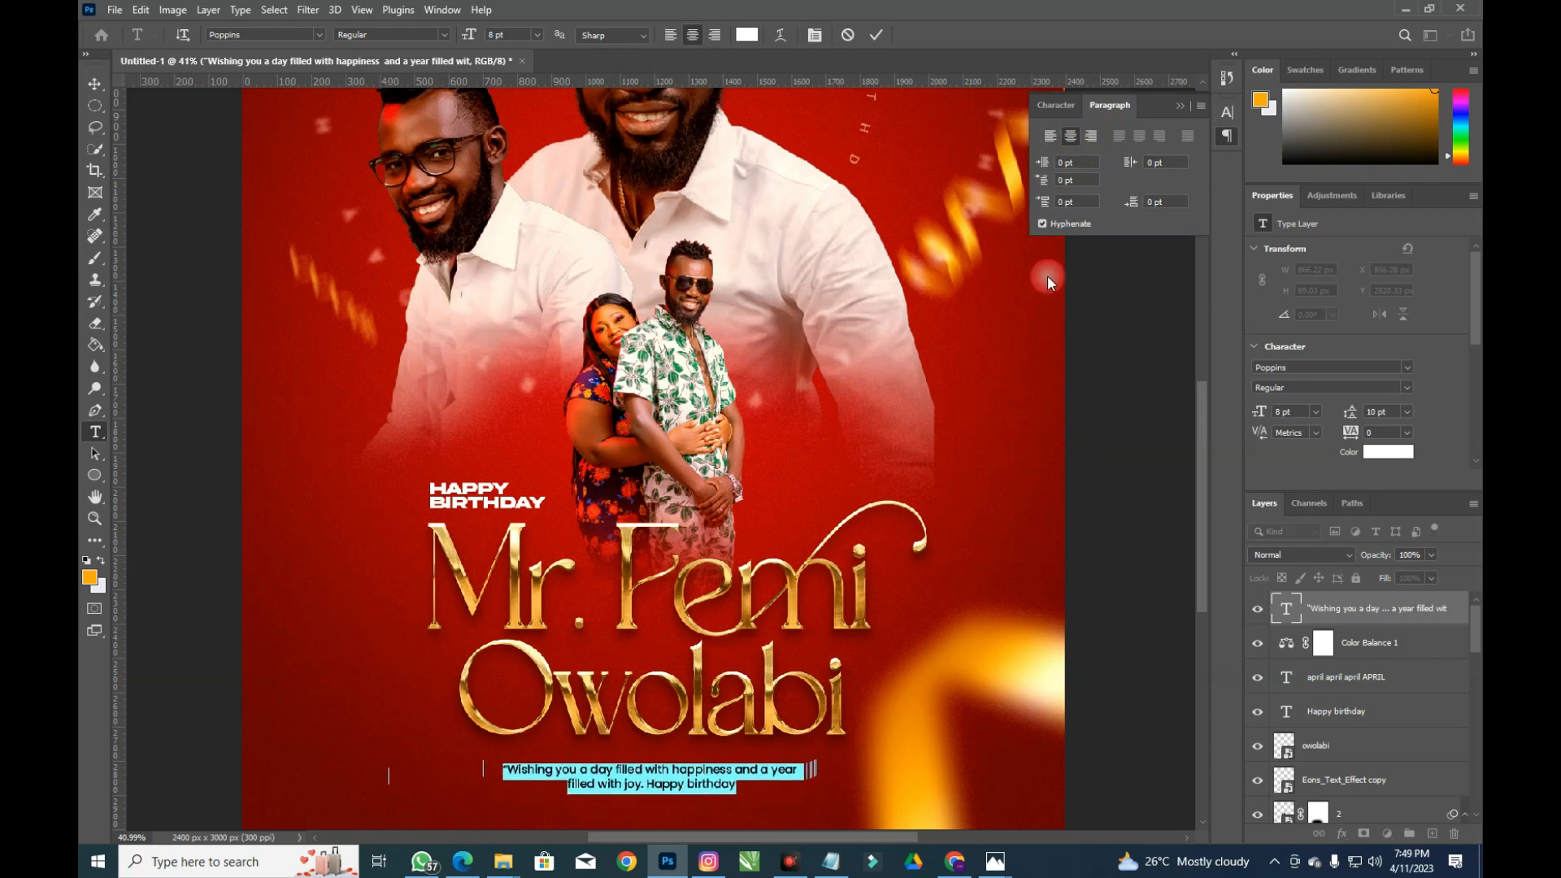
{"action": "left_click", "coordinate": [1067, 105]}
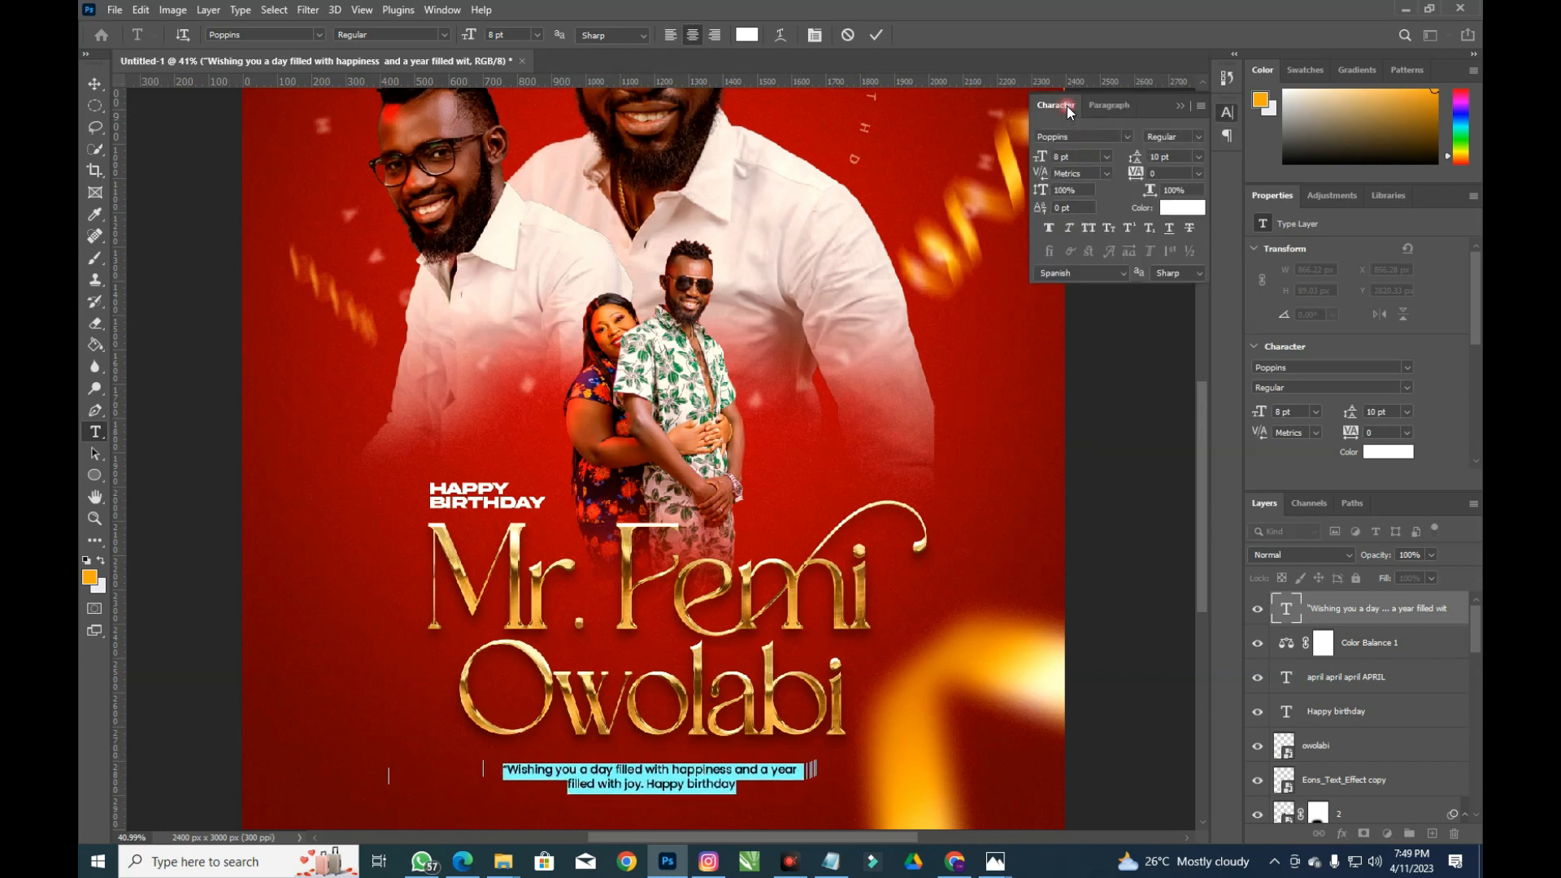
{"action": "left_click", "coordinate": [872, 35]}
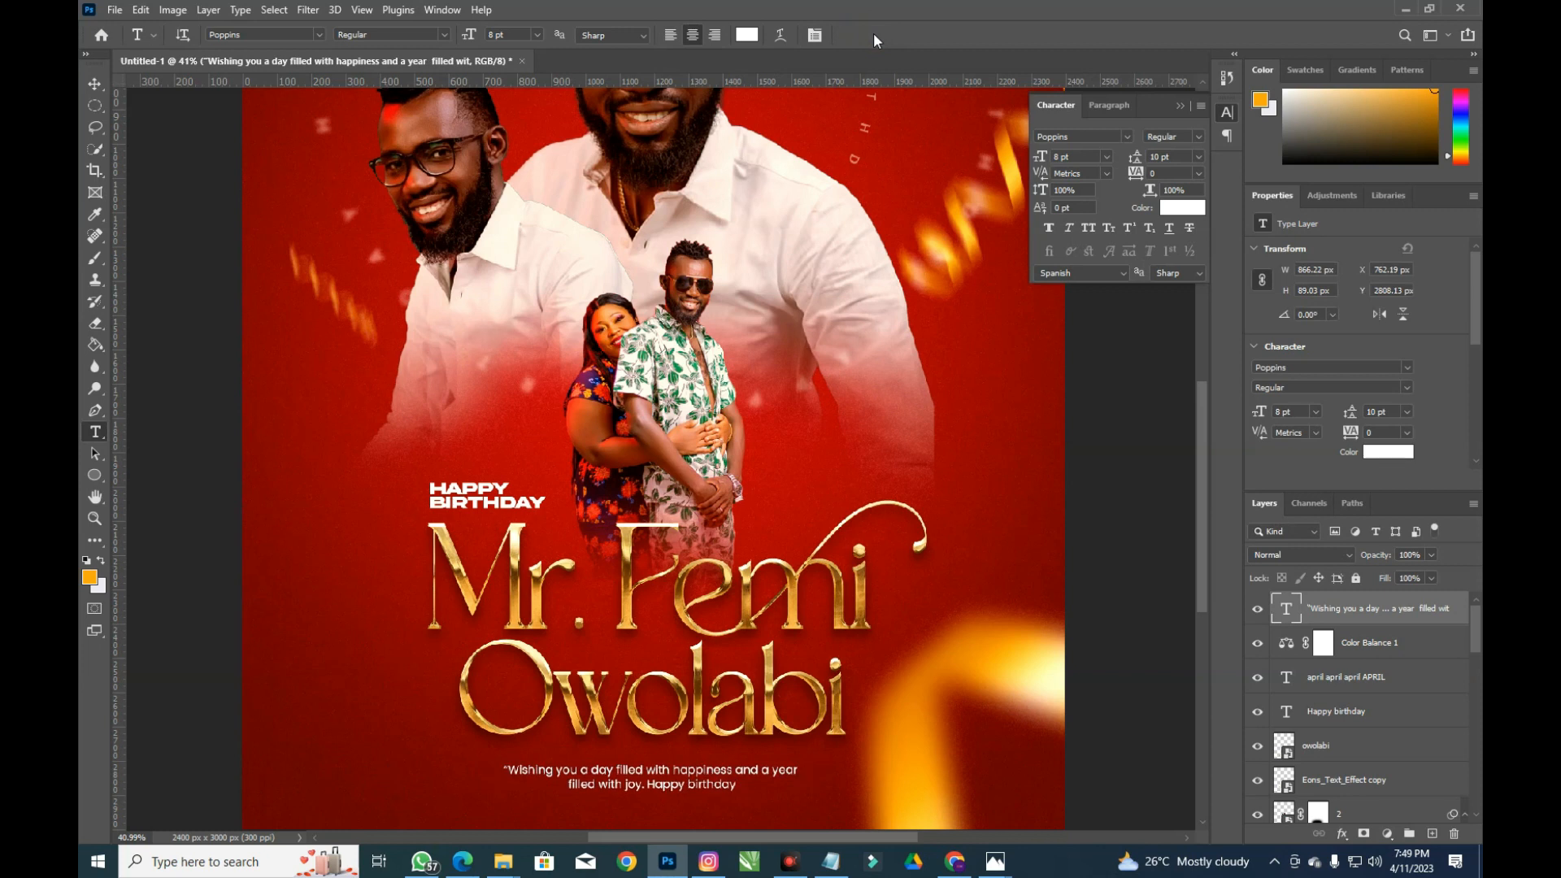
{"action": "key", "text": "ctrl+0"}
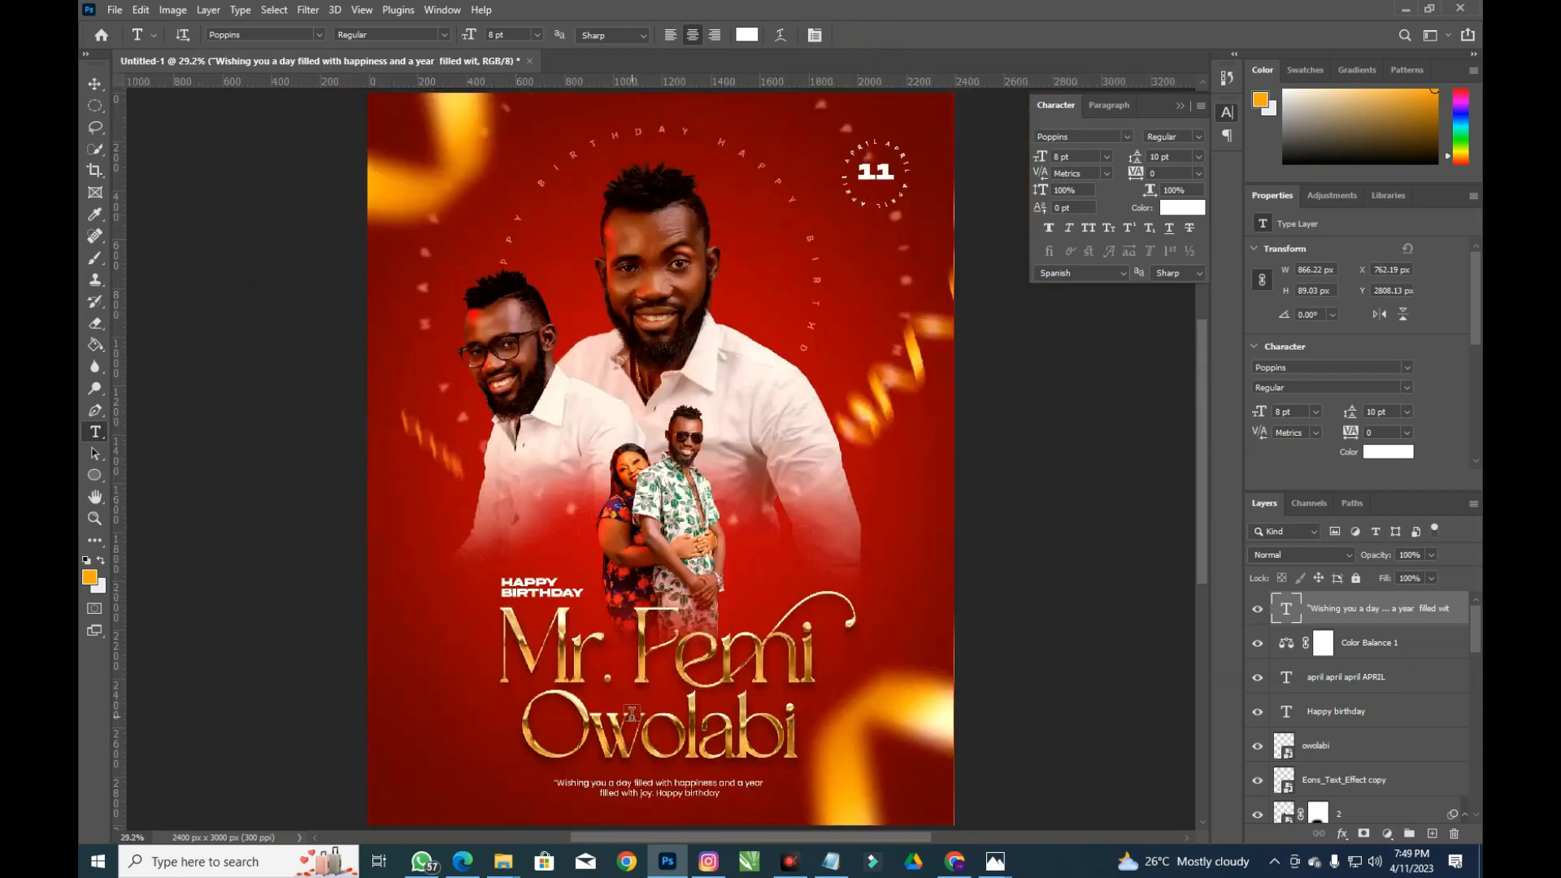
{"action": "left_click", "coordinate": [99, 84]}
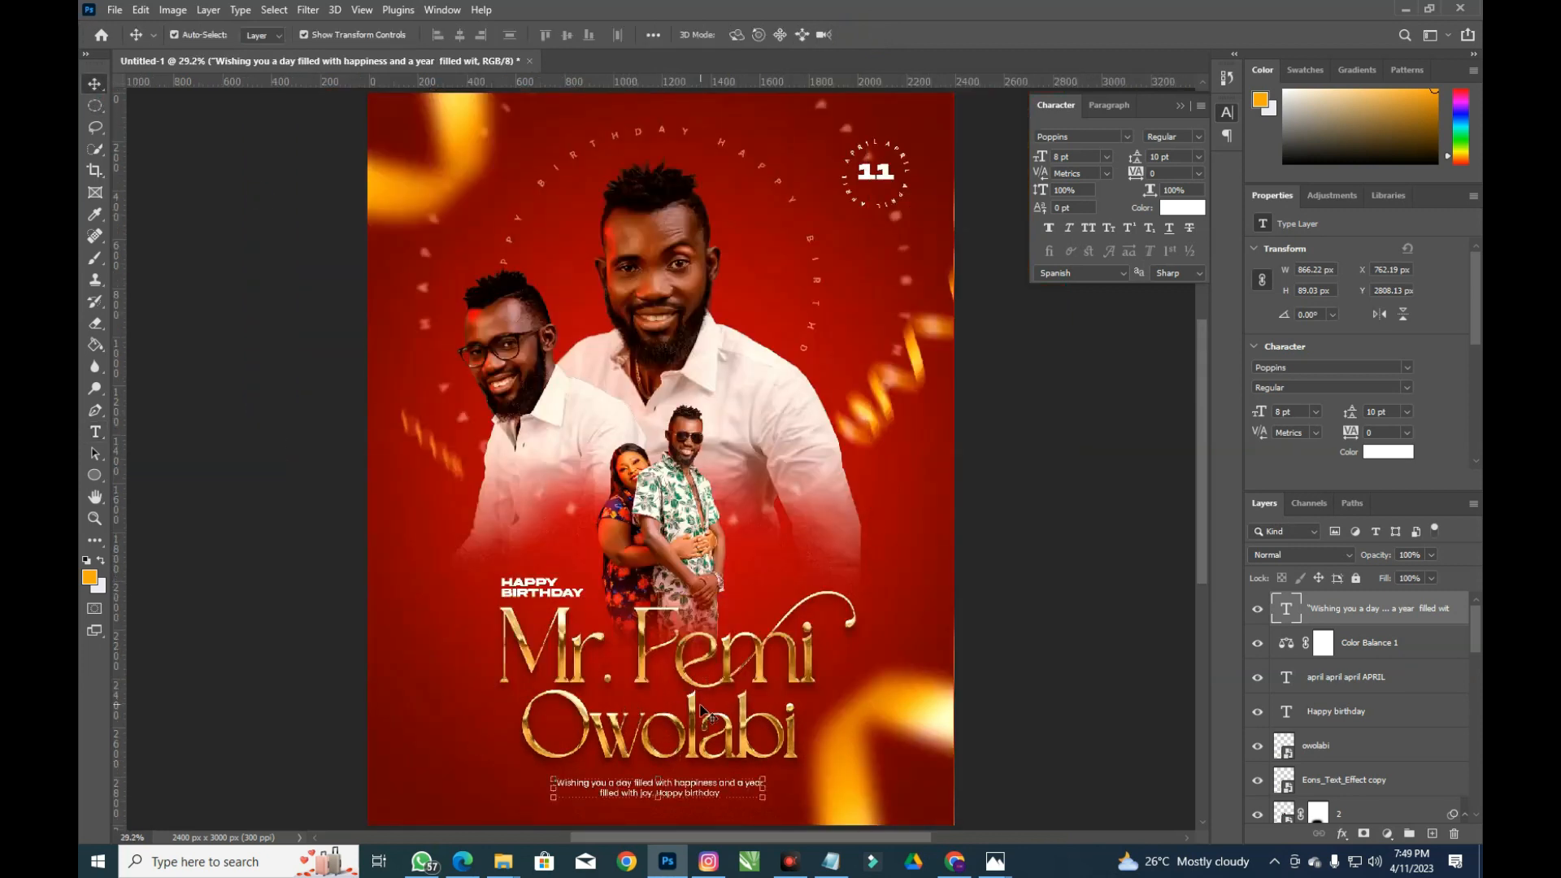
Raise the caption slightly and drag Color Balance 1 above the text layer
{"action": "left_click_drag", "start_coordinate": [695, 790], "coordinate": [696, 787]}
{"action": "left_click", "coordinate": [1008, 561]}
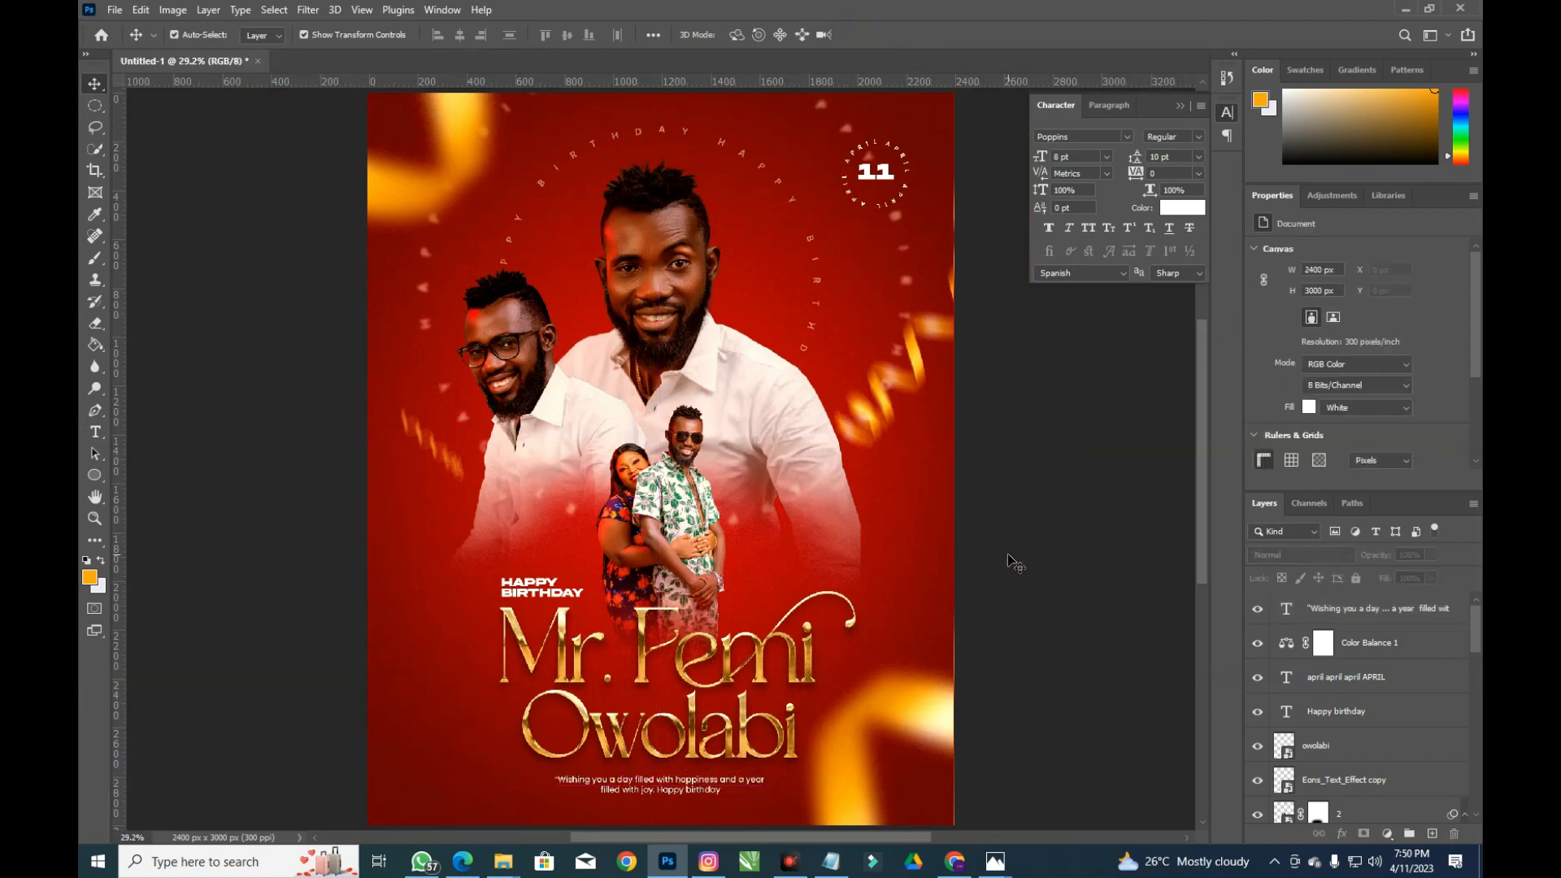
{"action": "scroll", "coordinate": [832, 425], "scroll_direction": "down", "scroll_amount": 3}
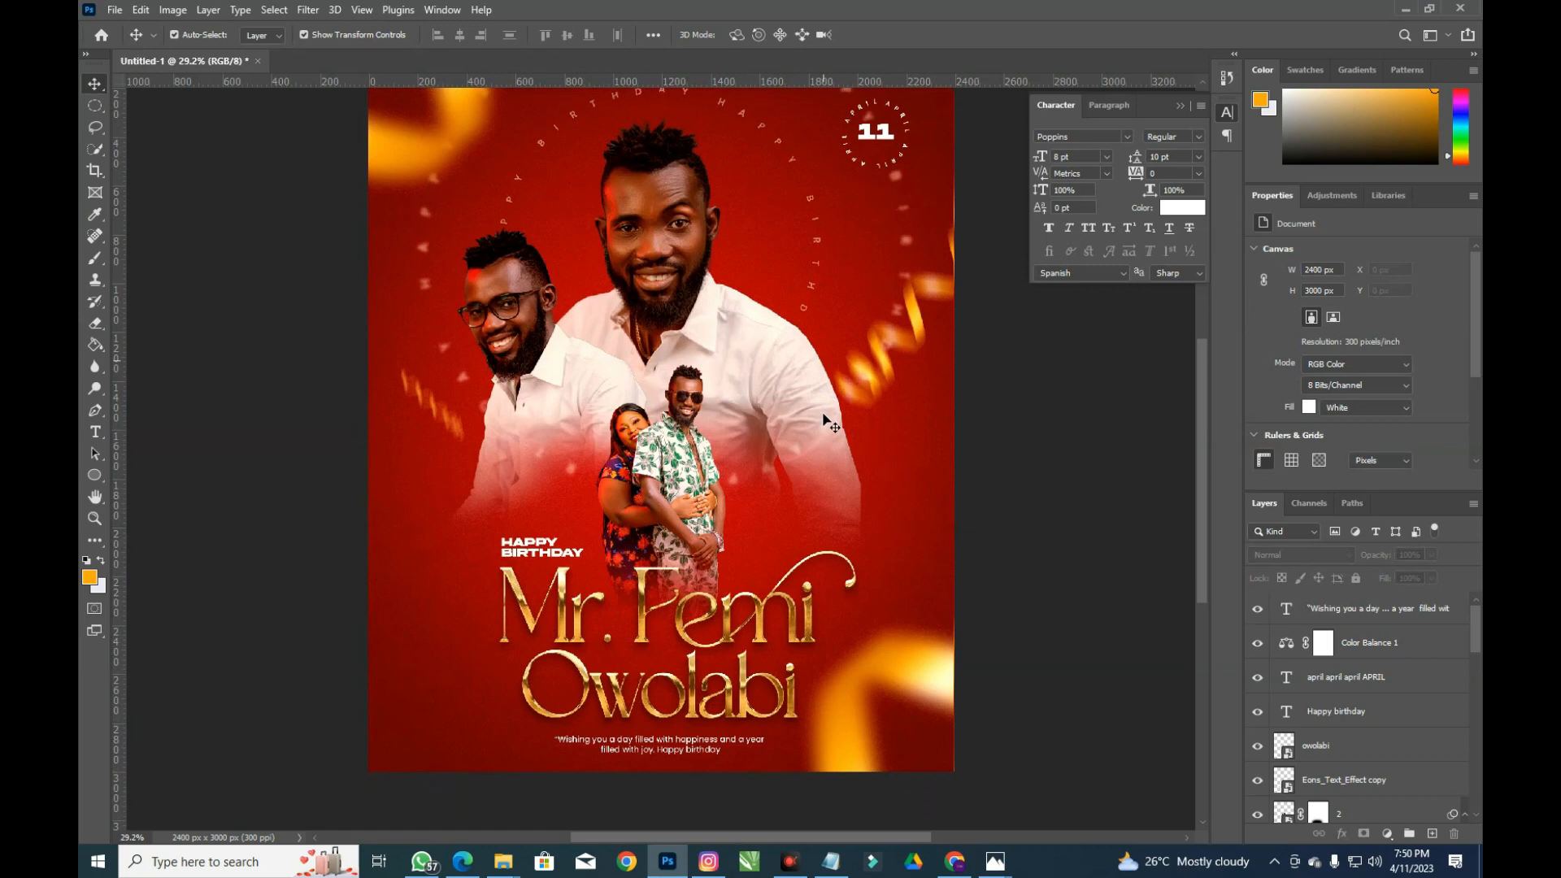
{"action": "scroll", "coordinate": [862, 409], "scroll_direction": "up", "scroll_amount": 3}
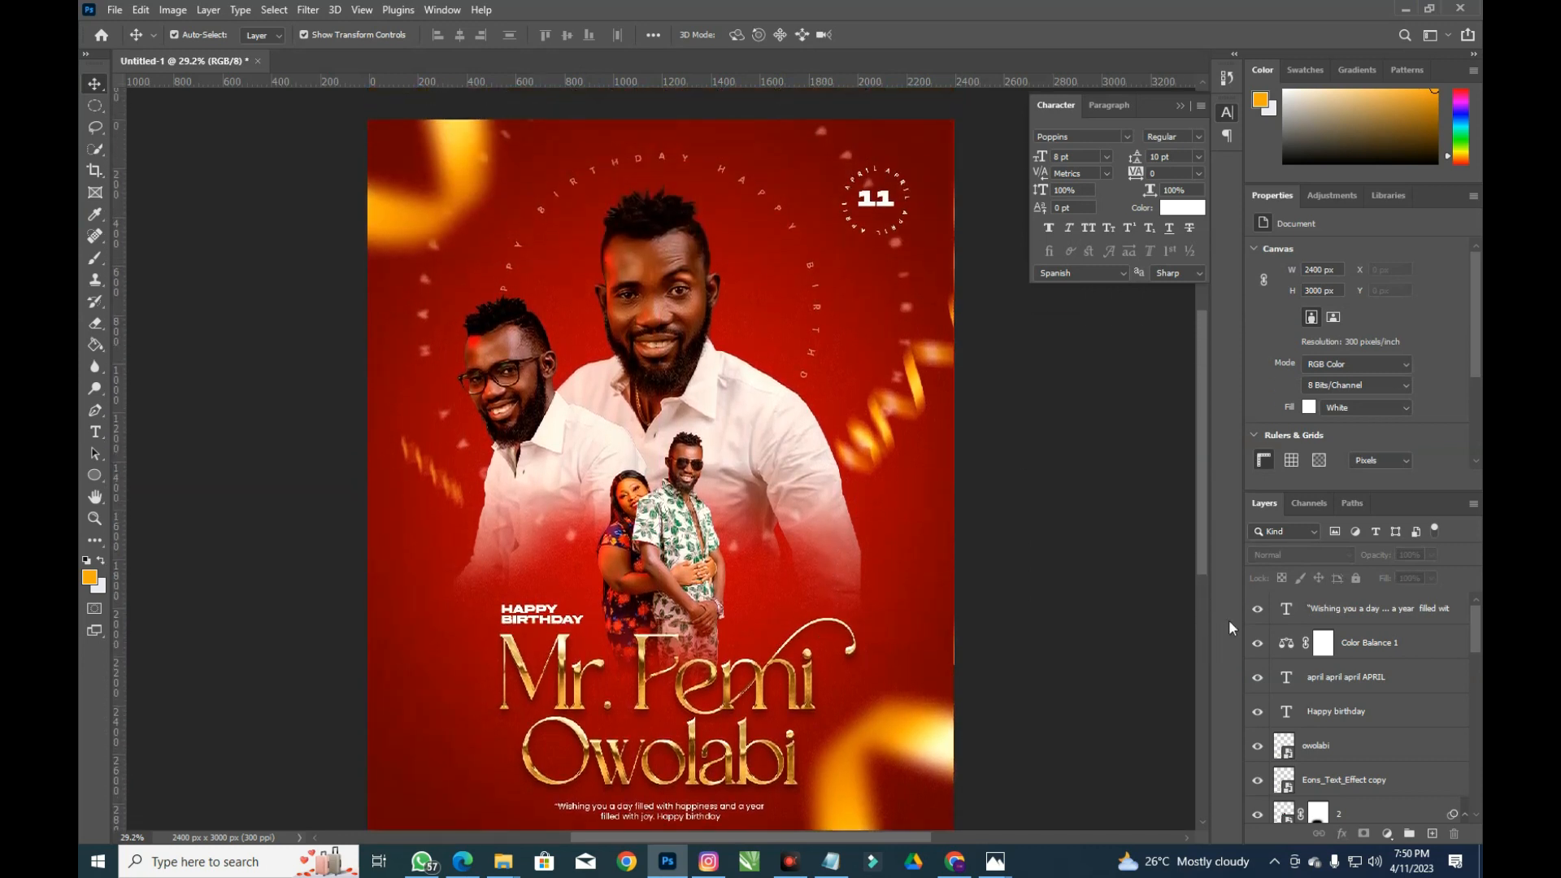
{"action": "left_click_drag", "start_coordinate": [1390, 645], "coordinate": [1396, 606]}
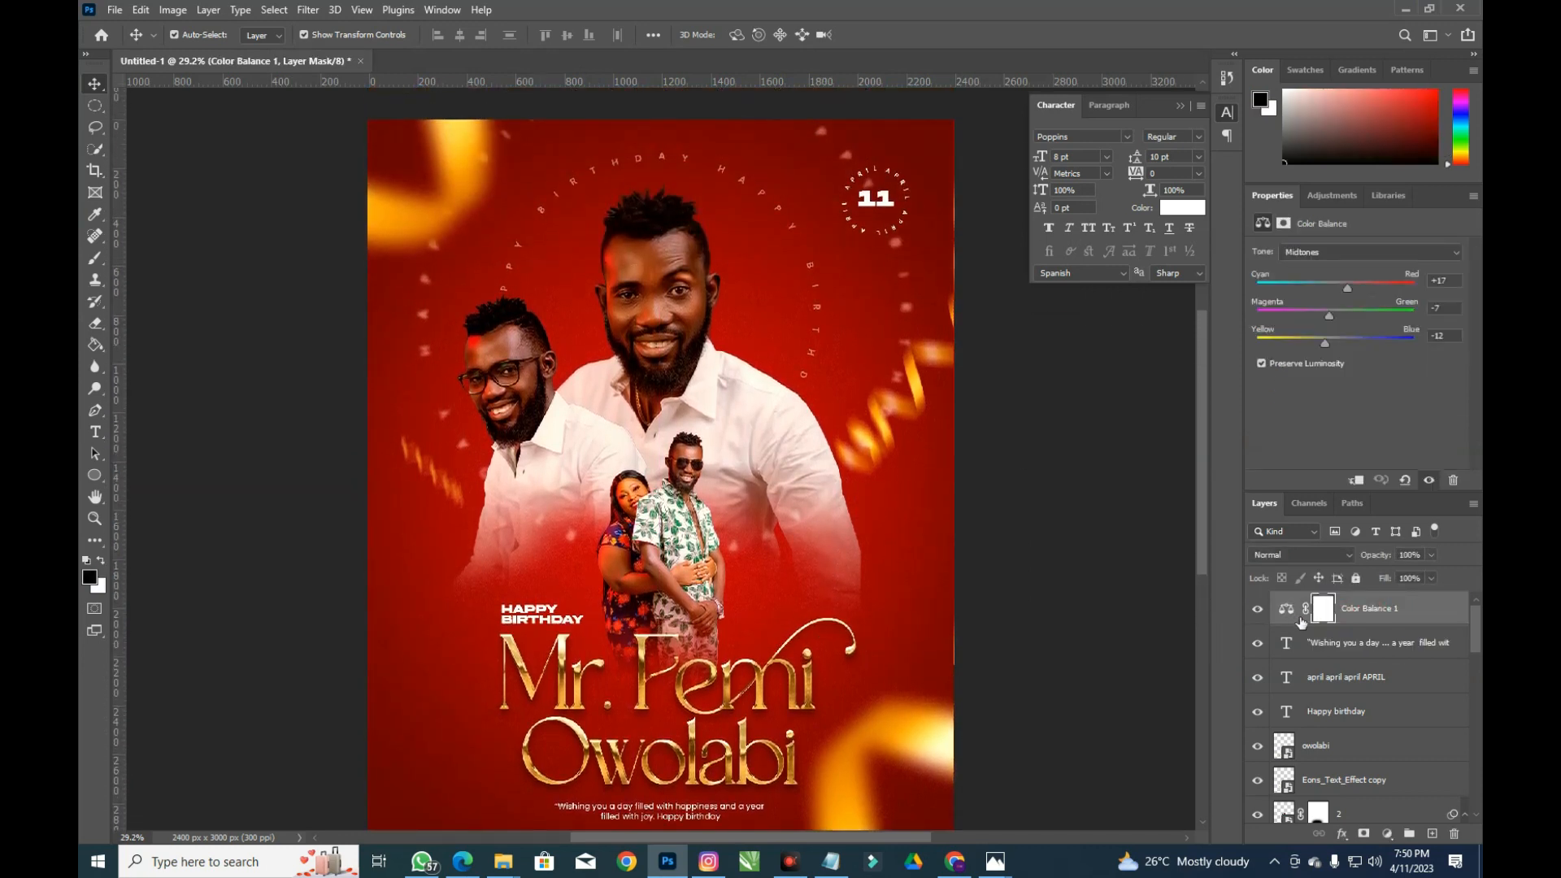
Toggle Color Balance 1 off and on to compare, leaving it visible
{"action": "left_click", "coordinate": [1257, 611]}
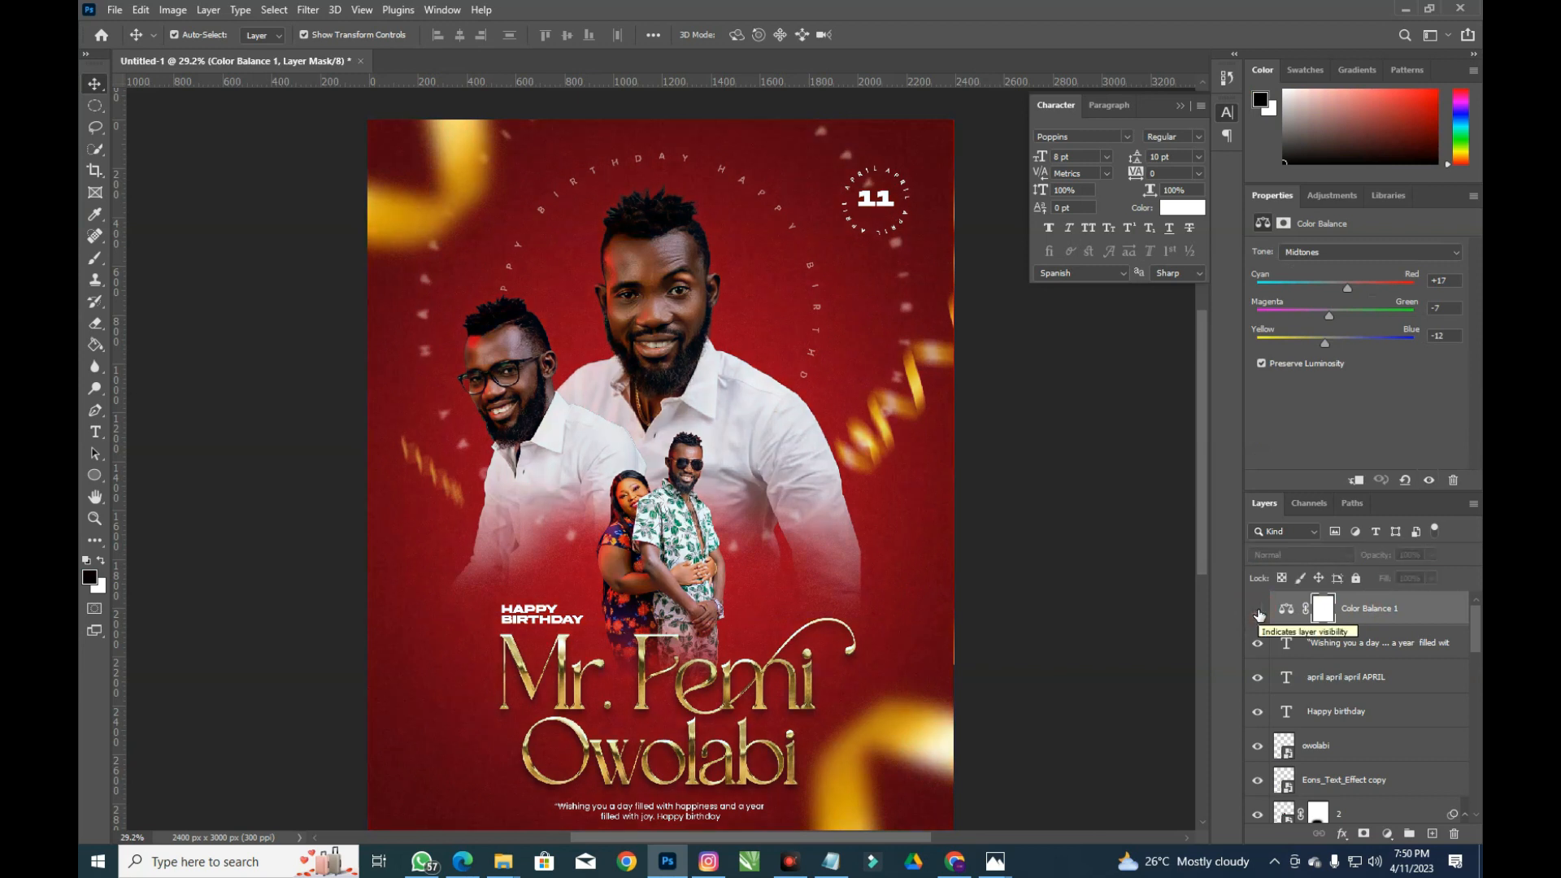
{"action": "left_click", "coordinate": [1257, 611]}
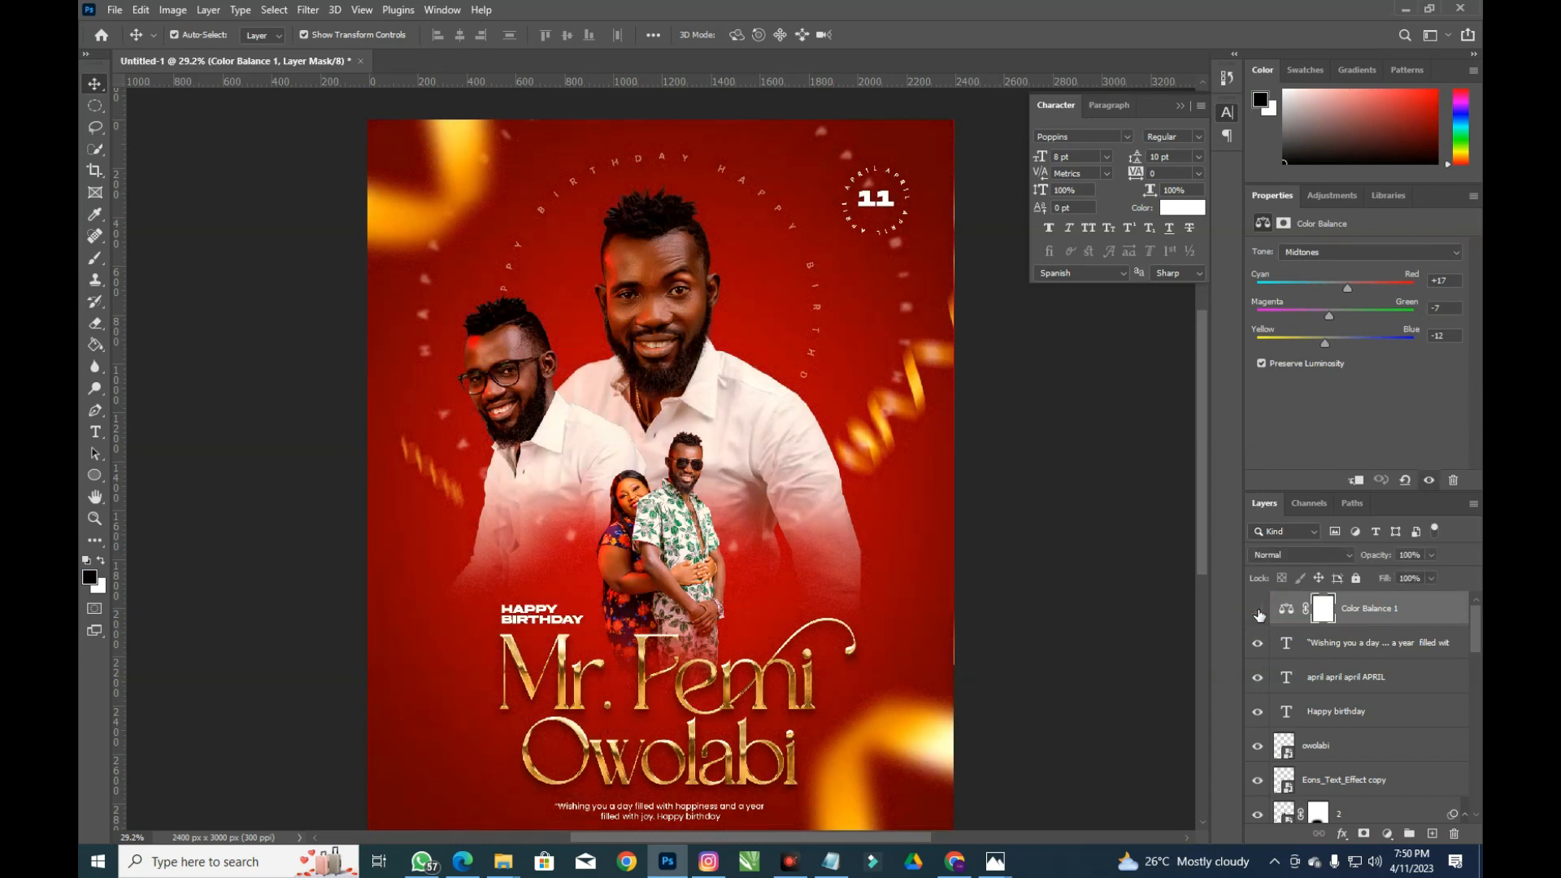
{"action": "left_click", "coordinate": [1257, 612]}
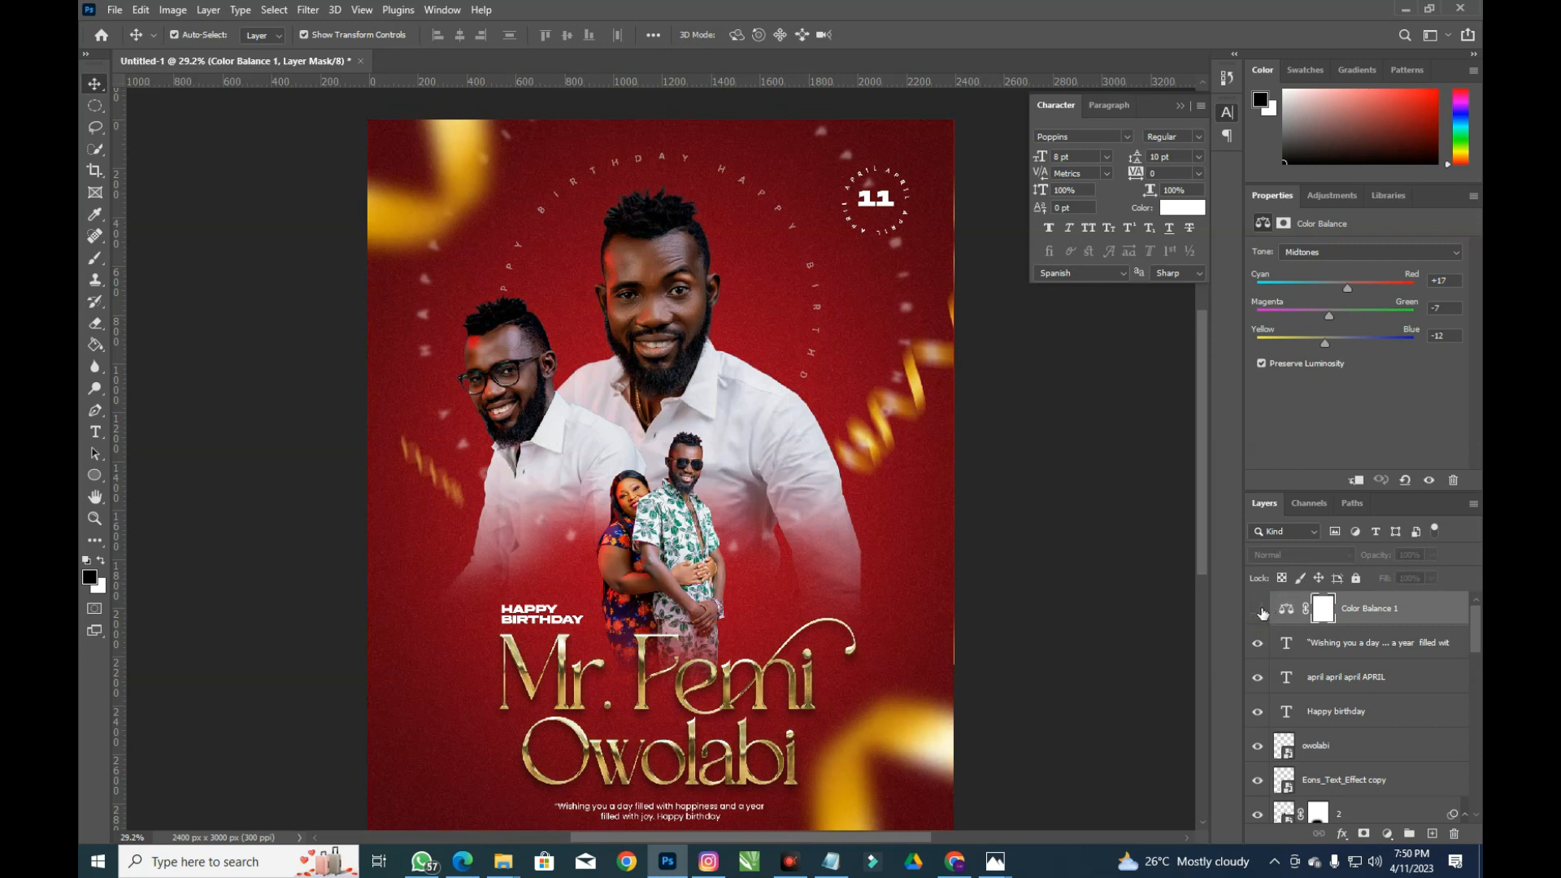
{"action": "left_click", "coordinate": [1260, 612]}
{"action": "left_click", "coordinate": [1260, 611]}
{"action": "left_click", "coordinate": [1260, 611]}
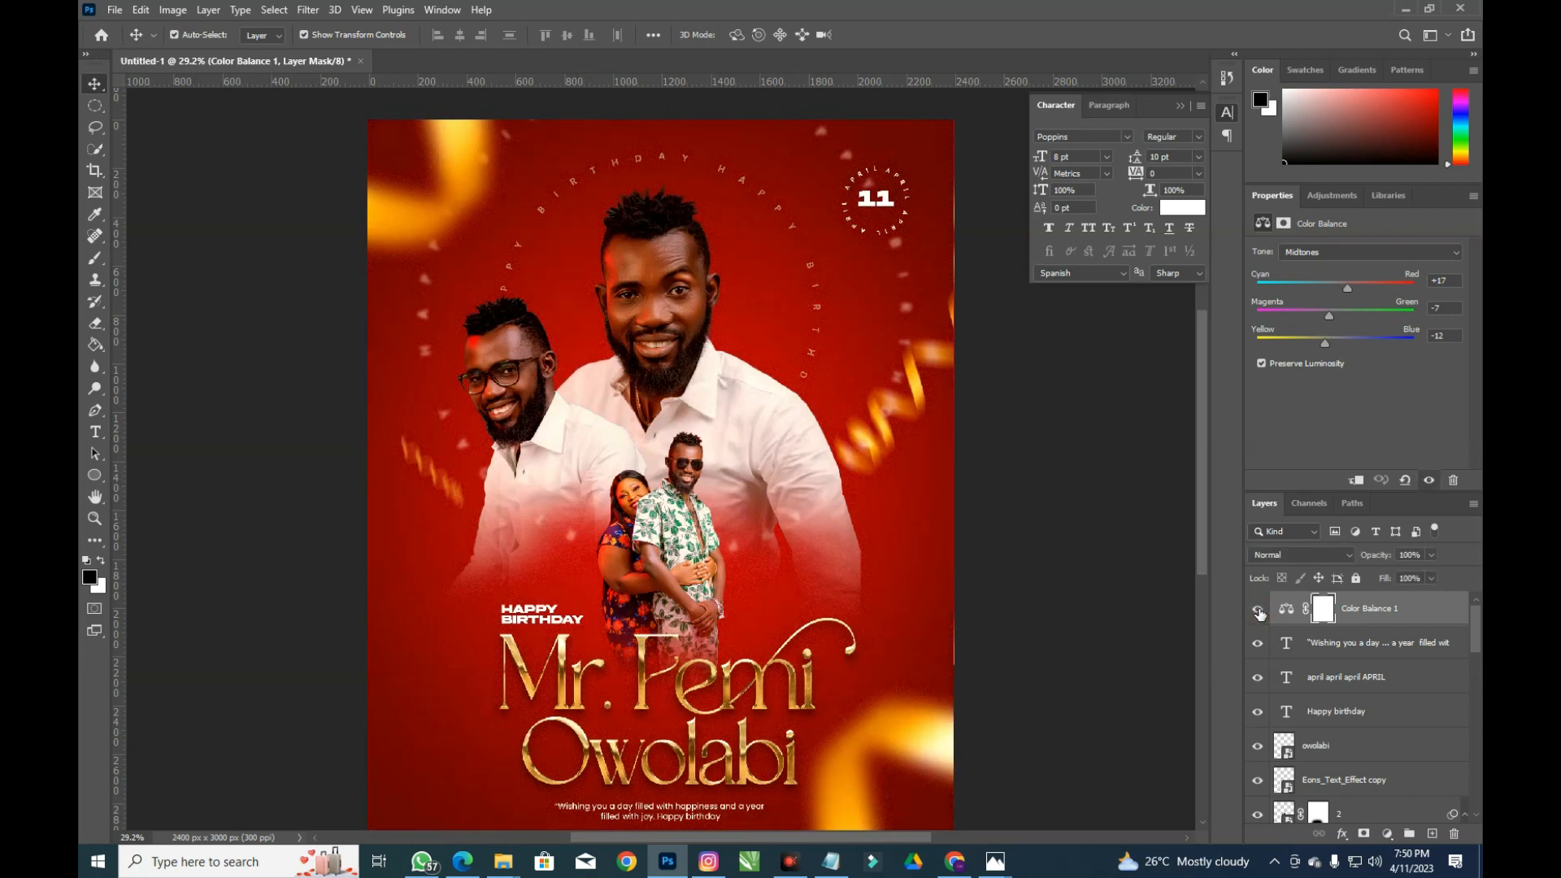
Slightly reduce yellow and add a little red in the Color Balance highlights
{"action": "left_click", "coordinate": [1324, 256]}
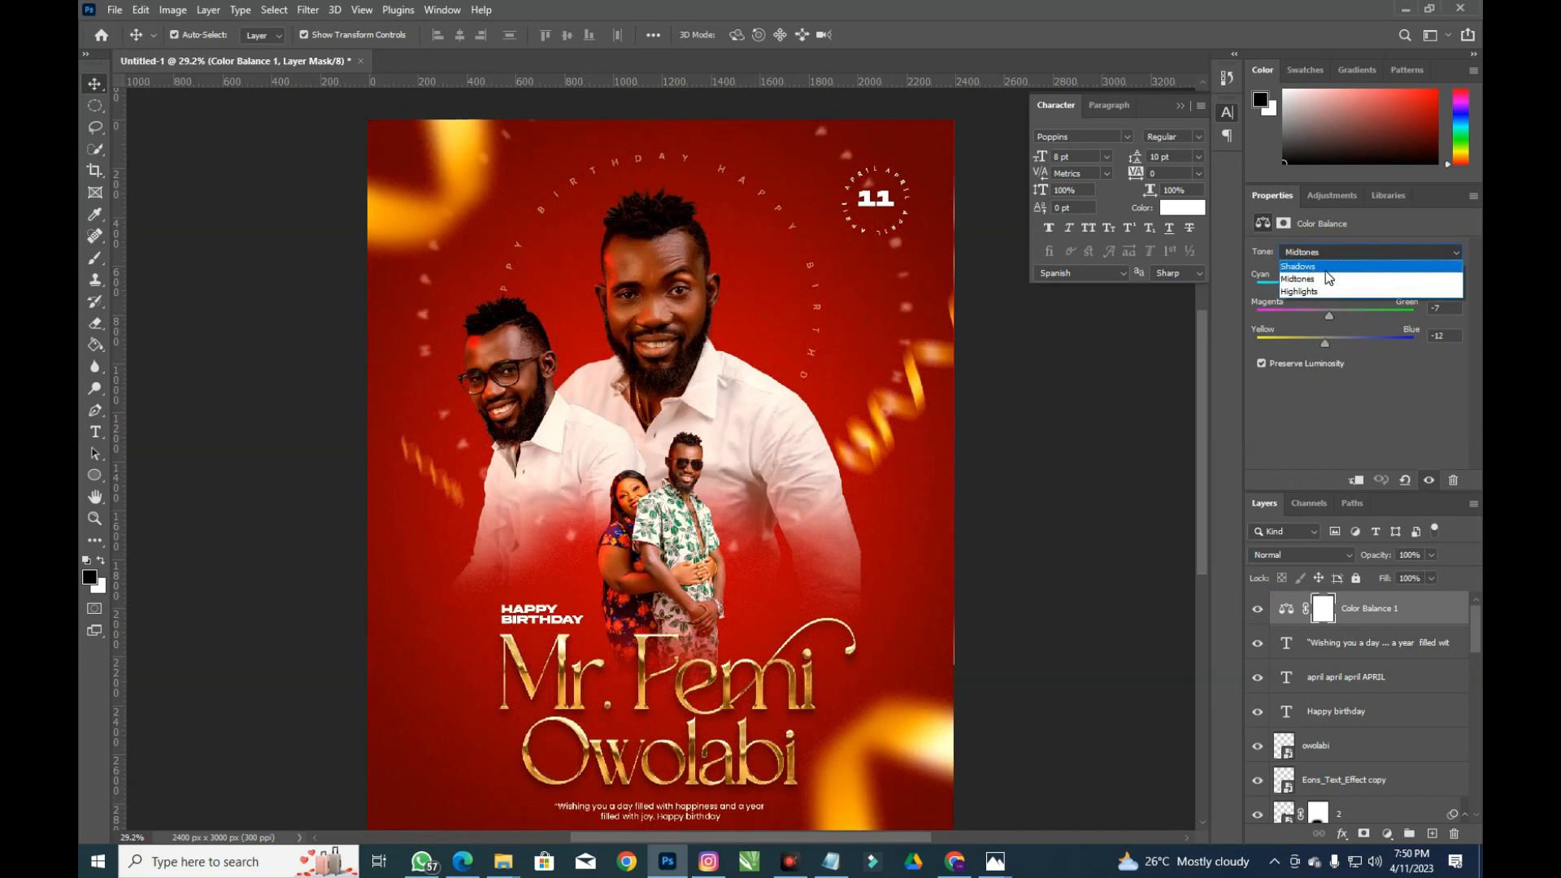
{"action": "left_click", "coordinate": [1321, 291]}
{"action": "left_click_drag", "start_coordinate": [1318, 345], "coordinate": [1318, 345]}
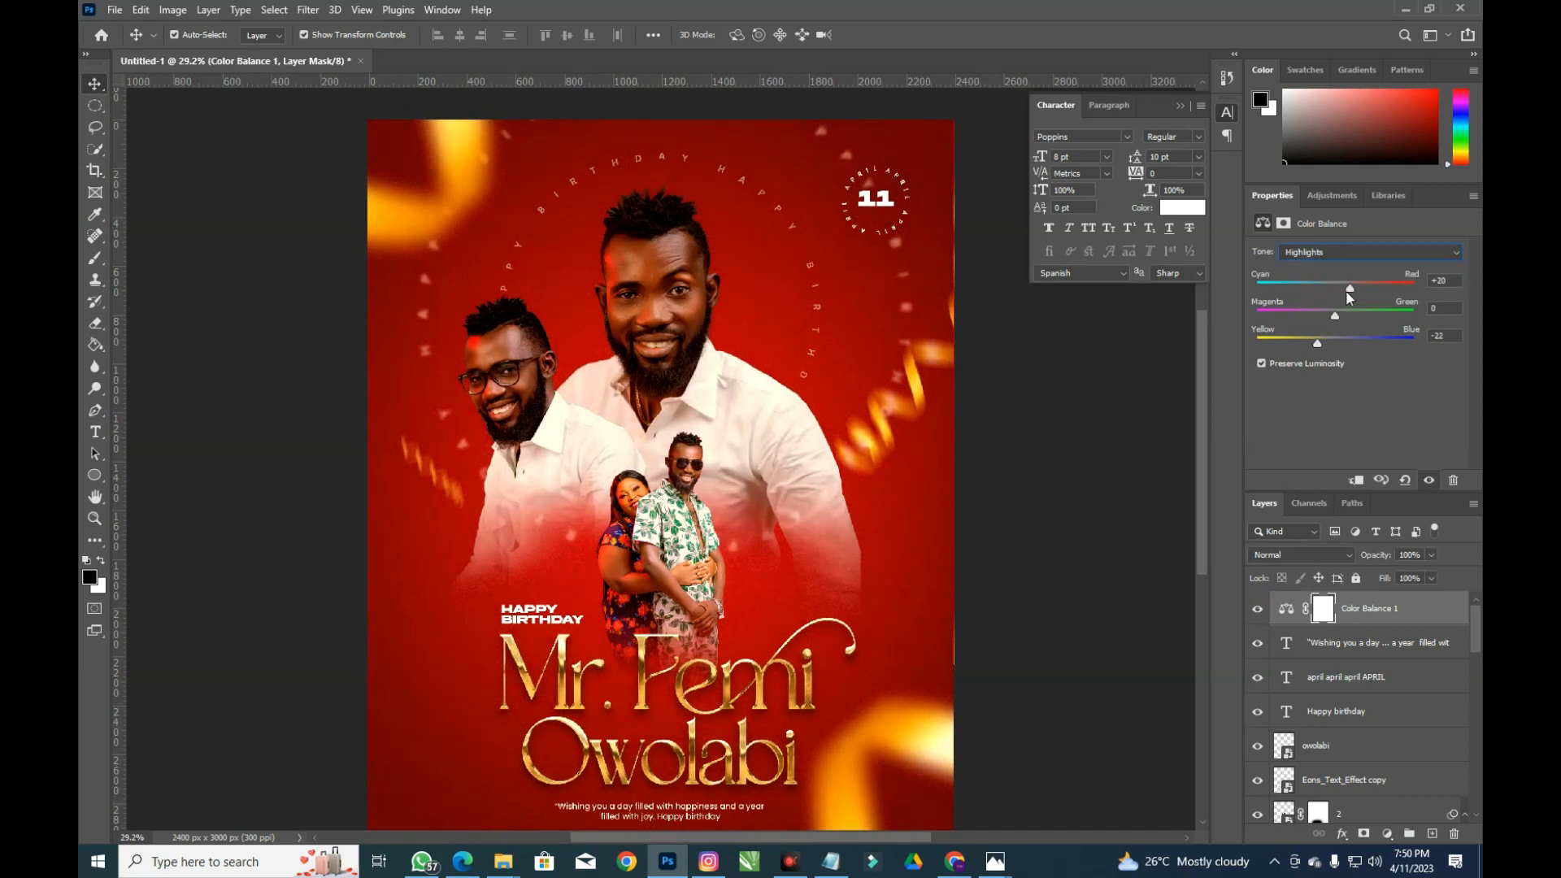
{"action": "left_click_drag", "start_coordinate": [1347, 289], "coordinate": [1354, 288]}
Nudge the caption up to about Y 2765 px and deselect it
{"action": "left_click_drag", "start_coordinate": [715, 812], "coordinate": [713, 805]}
{"action": "key", "text": "Up"}
{"action": "key", "text": "Up"}
{"action": "key", "text": "Up"}
{"action": "key", "text": "Up"}
{"action": "key", "text": "Up"}
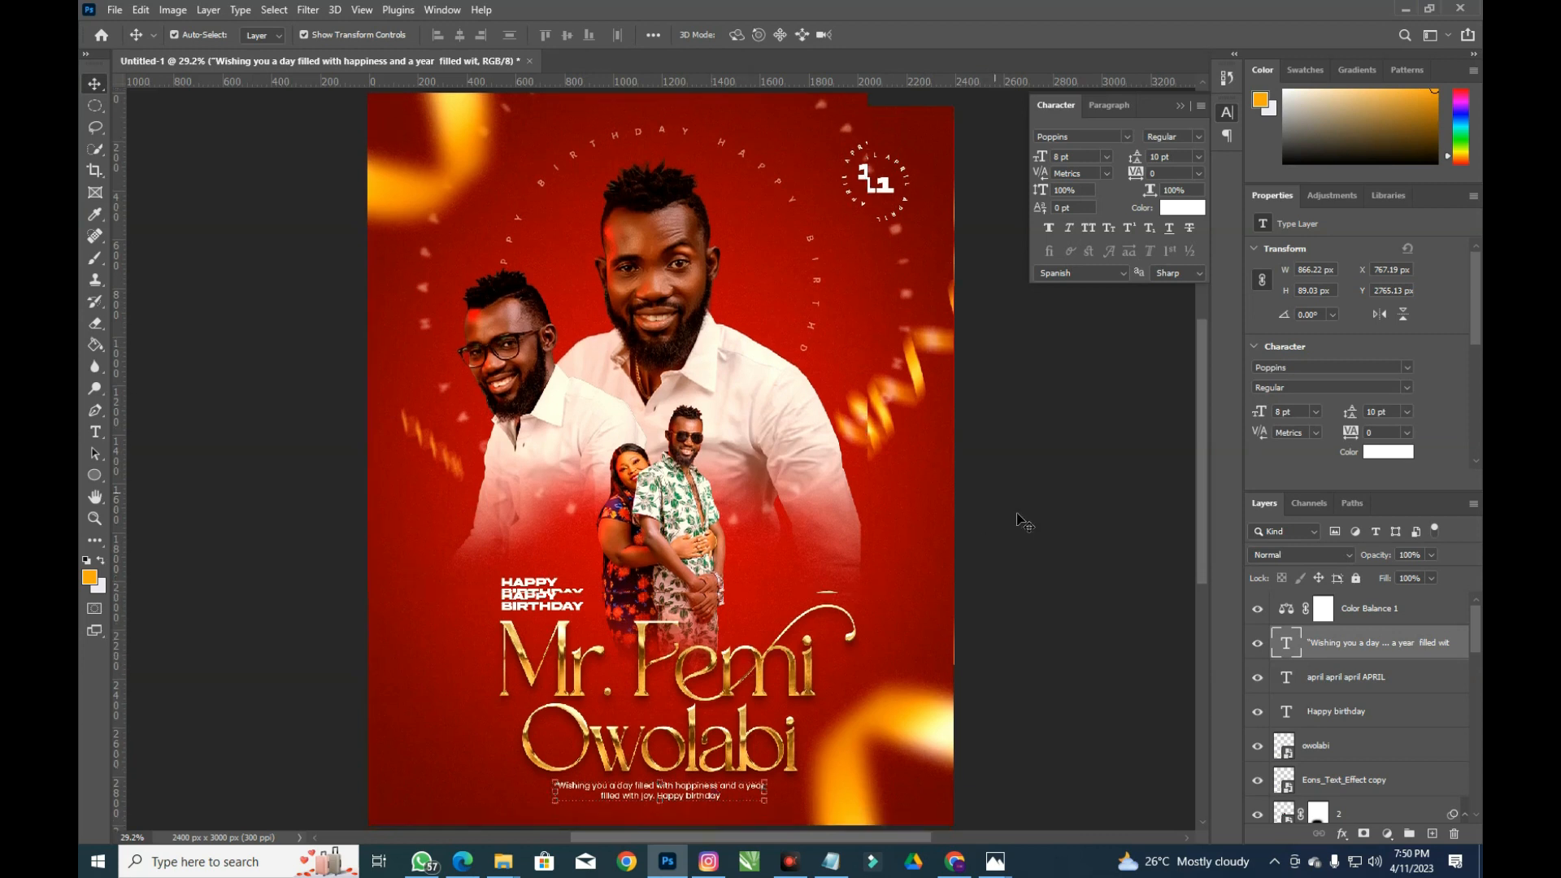
{"action": "scroll", "coordinate": [1016, 516], "scroll_direction": "down", "scroll_amount": 3}
{"action": "scroll", "coordinate": [795, 565], "scroll_direction": "up", "scroll_amount": 1}
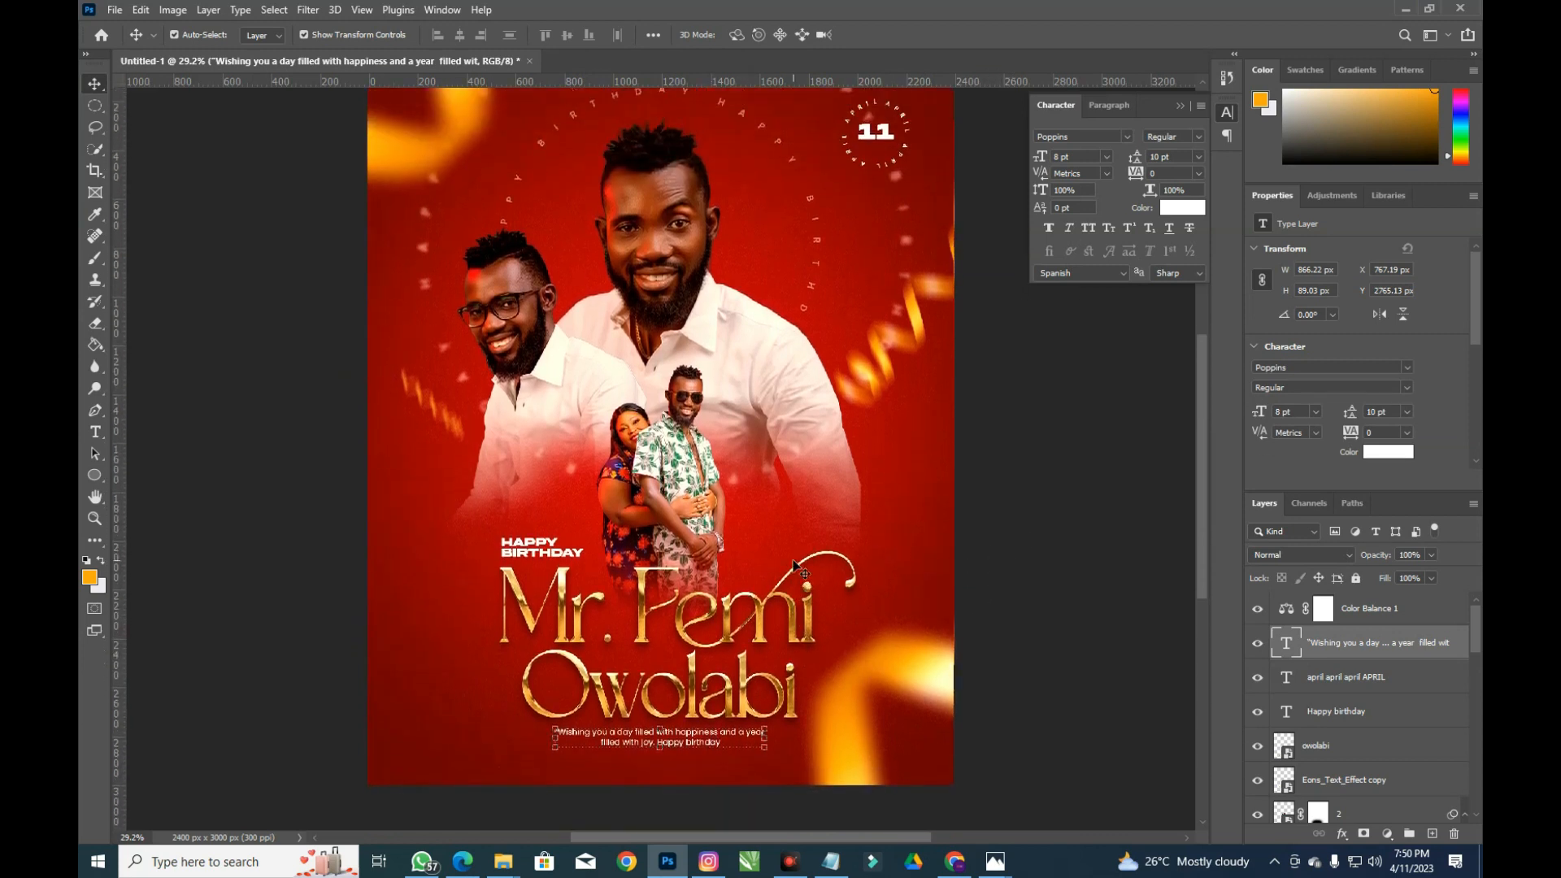
{"action": "scroll", "coordinate": [821, 384], "scroll_direction": "up", "scroll_amount": 2}
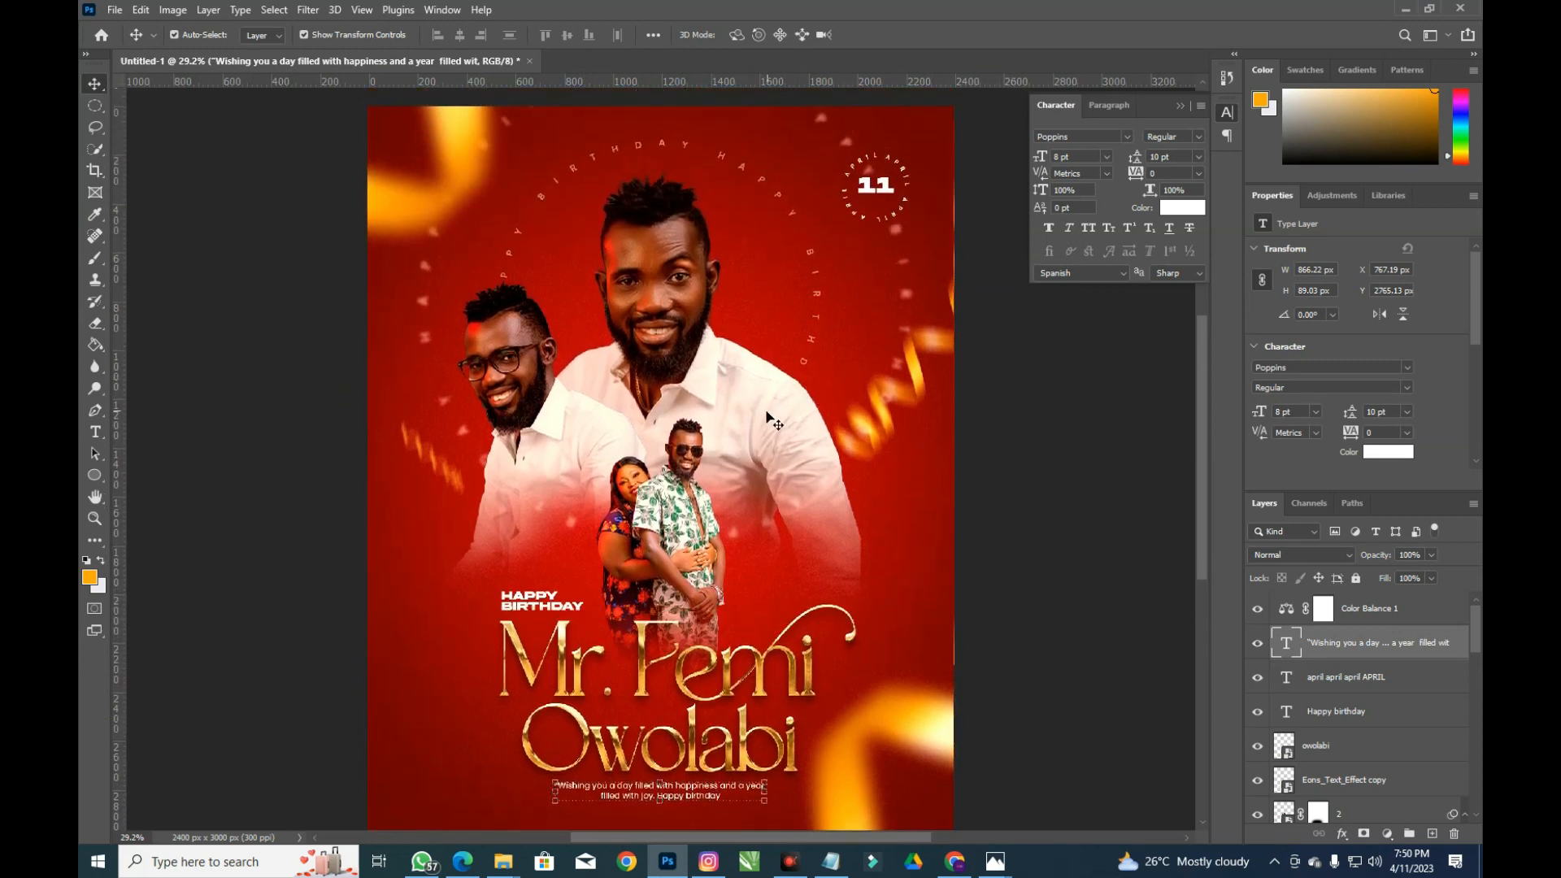
{"action": "scroll", "coordinate": [769, 419], "scroll_direction": "down", "scroll_amount": 1}
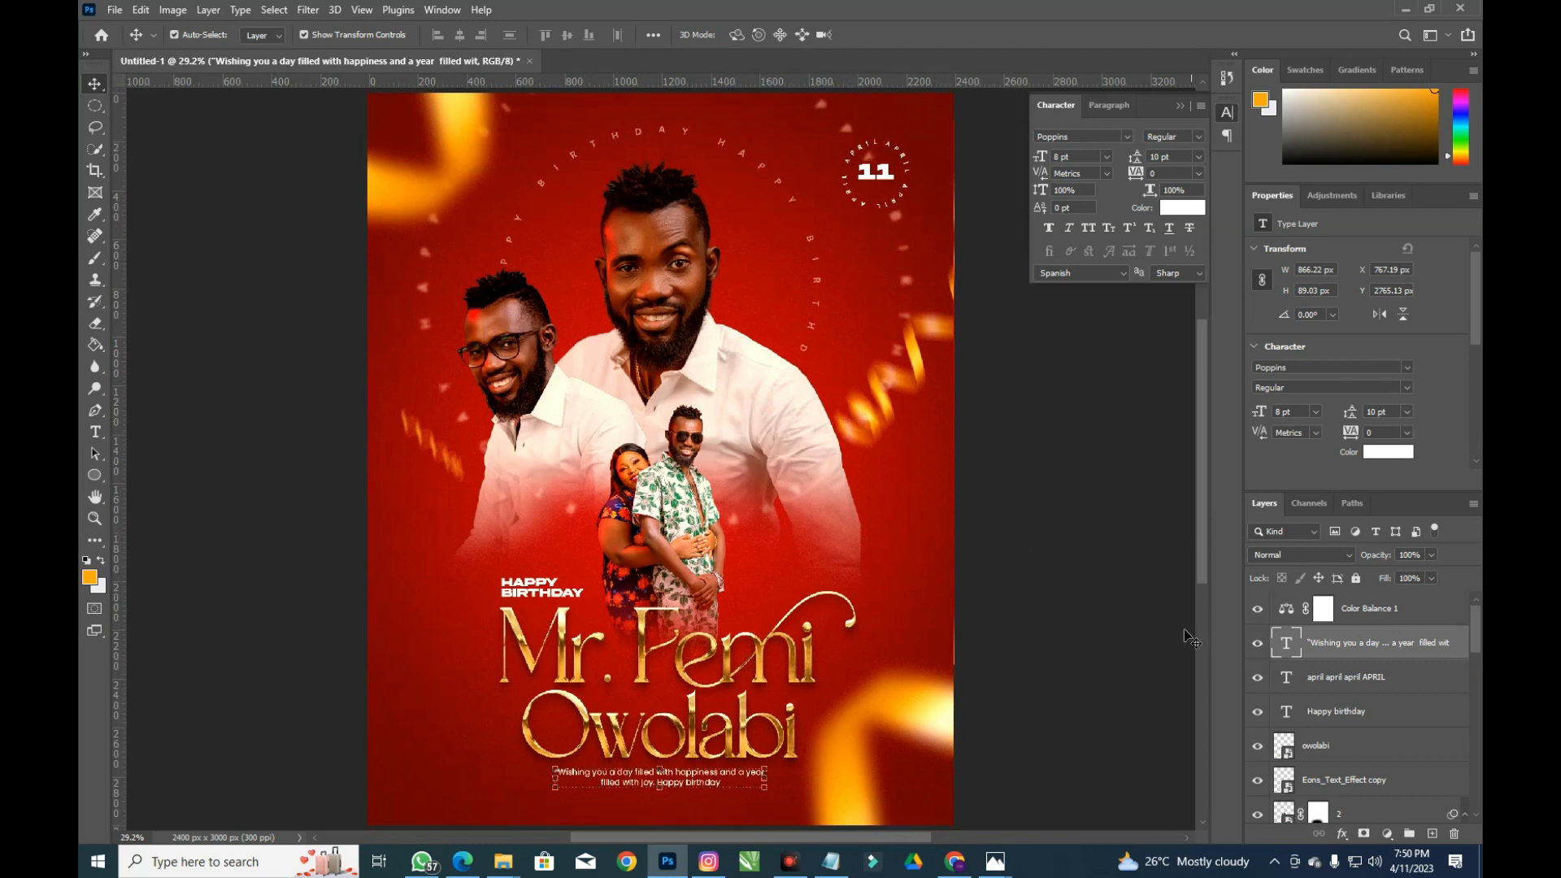
{"action": "left_click", "coordinate": [1137, 655]}
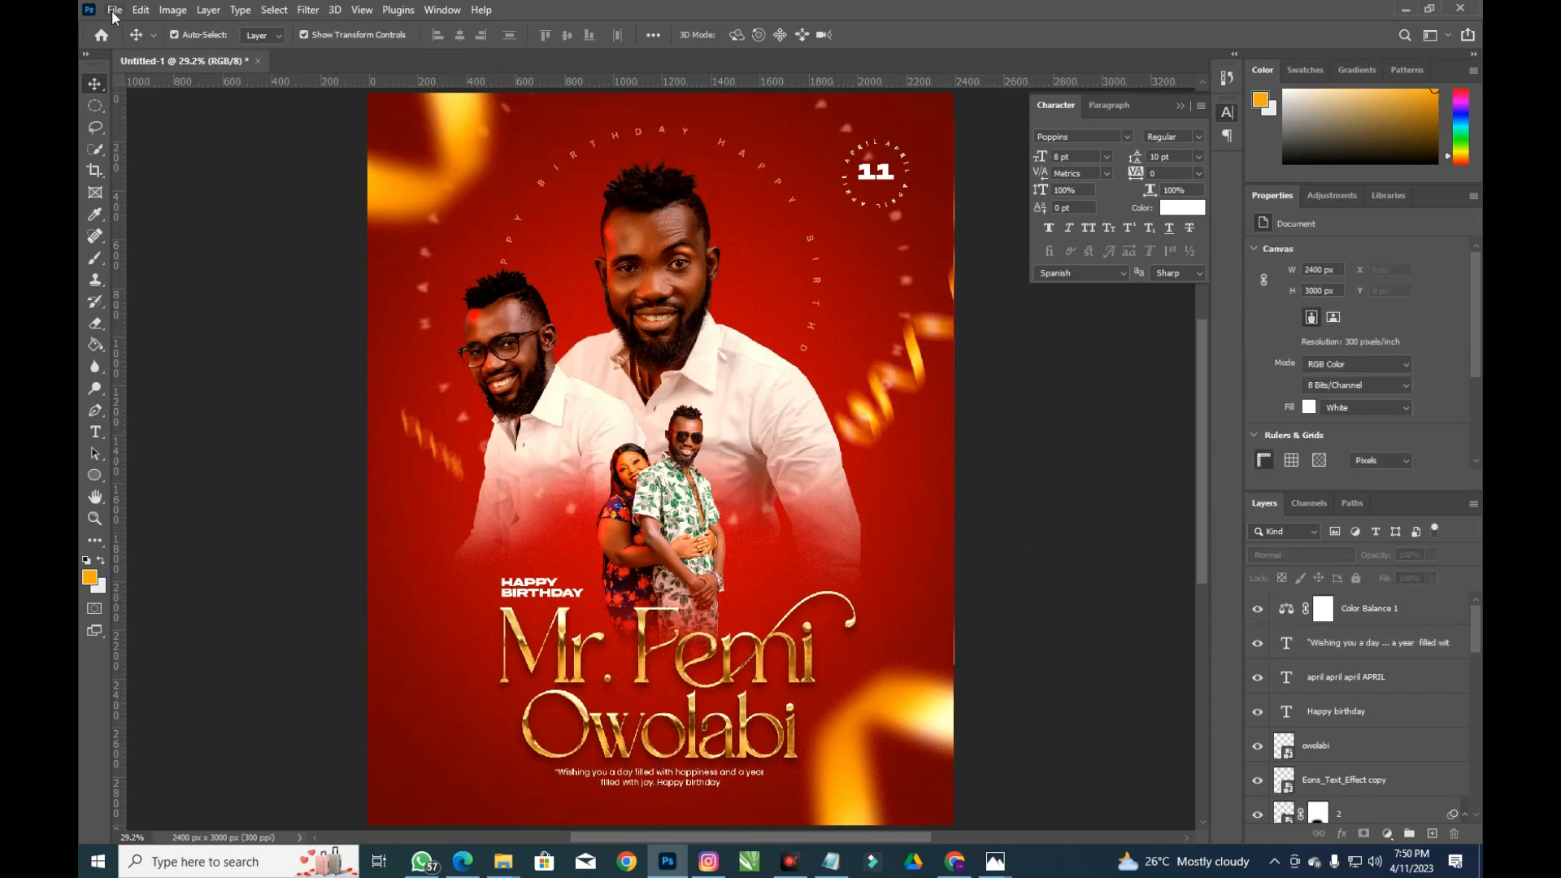
Save a PSD copy named 'Birthday Poster' into Eons_Text_Effect with Maximize Compatibility on
{"action": "left_click", "coordinate": [115, 16]}
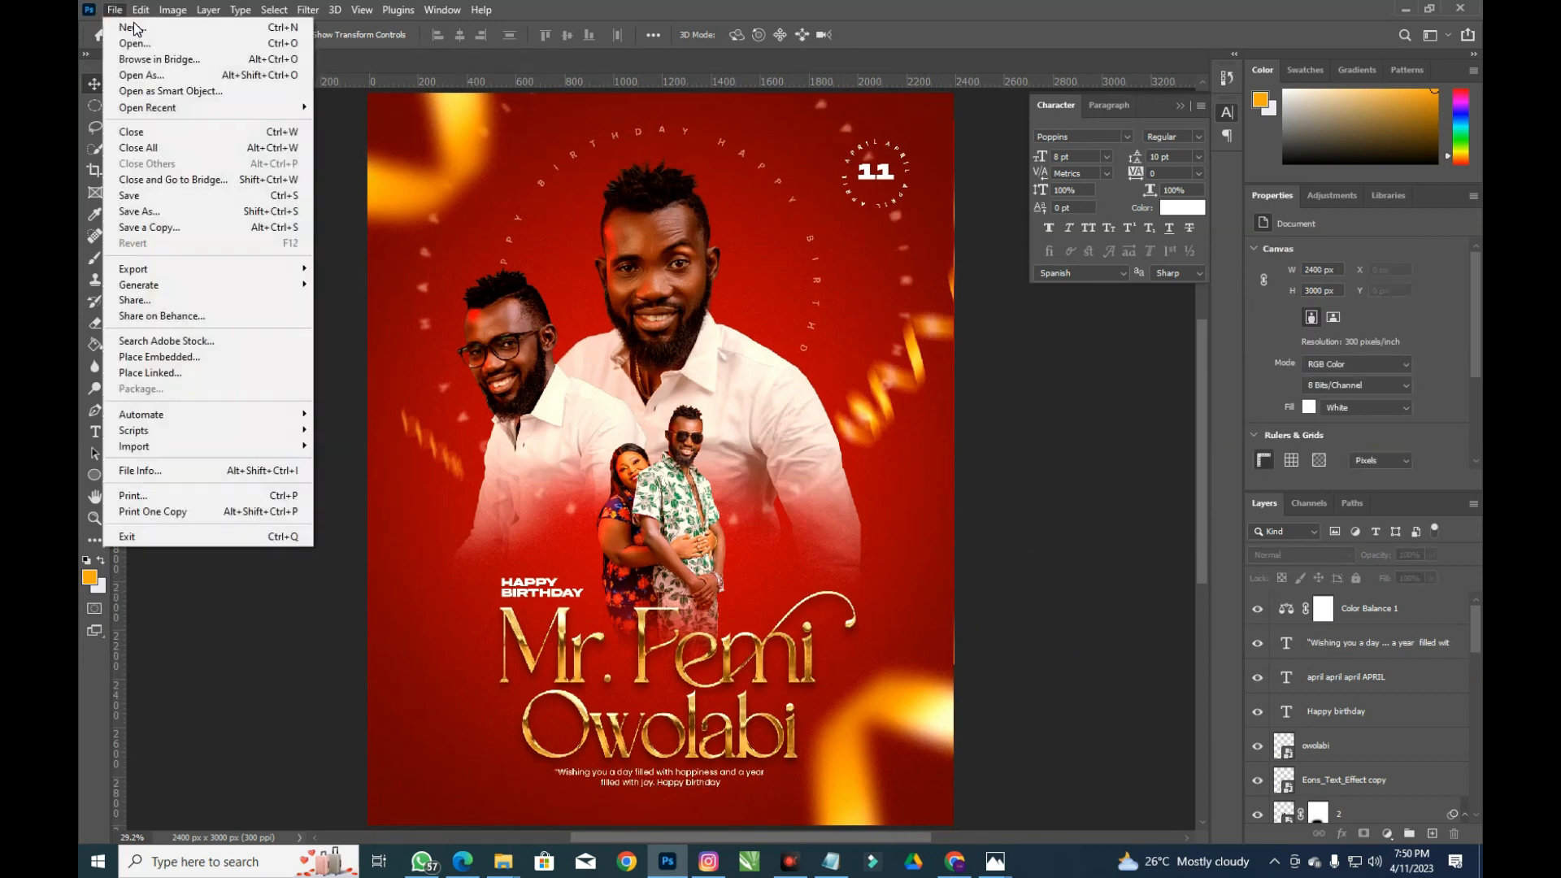
{"action": "left_click", "coordinate": [138, 213]}
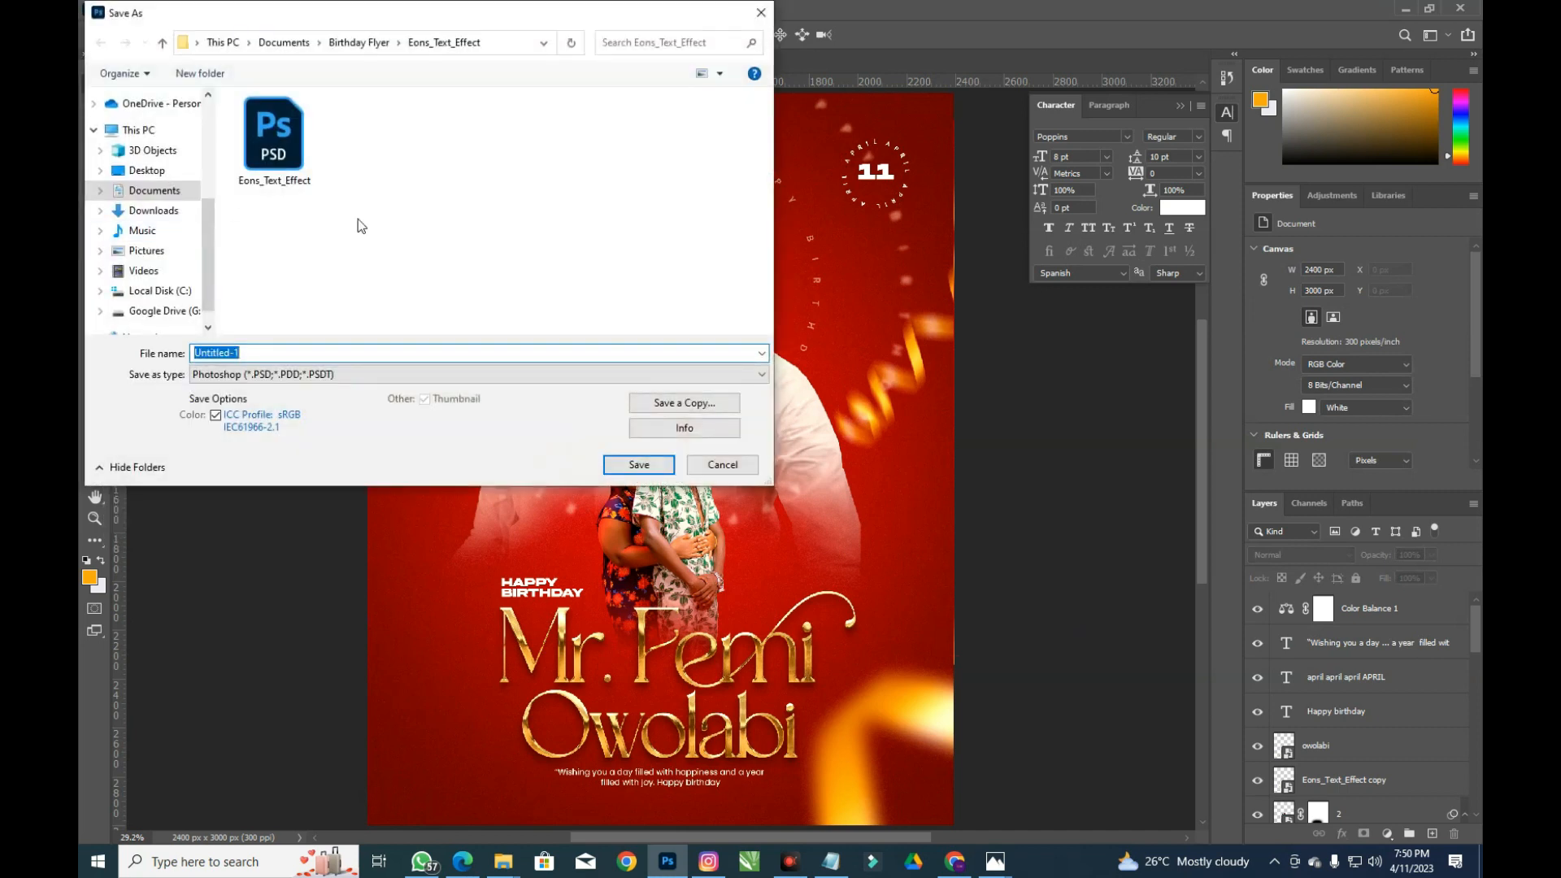
{"action": "left_click", "coordinate": [684, 402]}
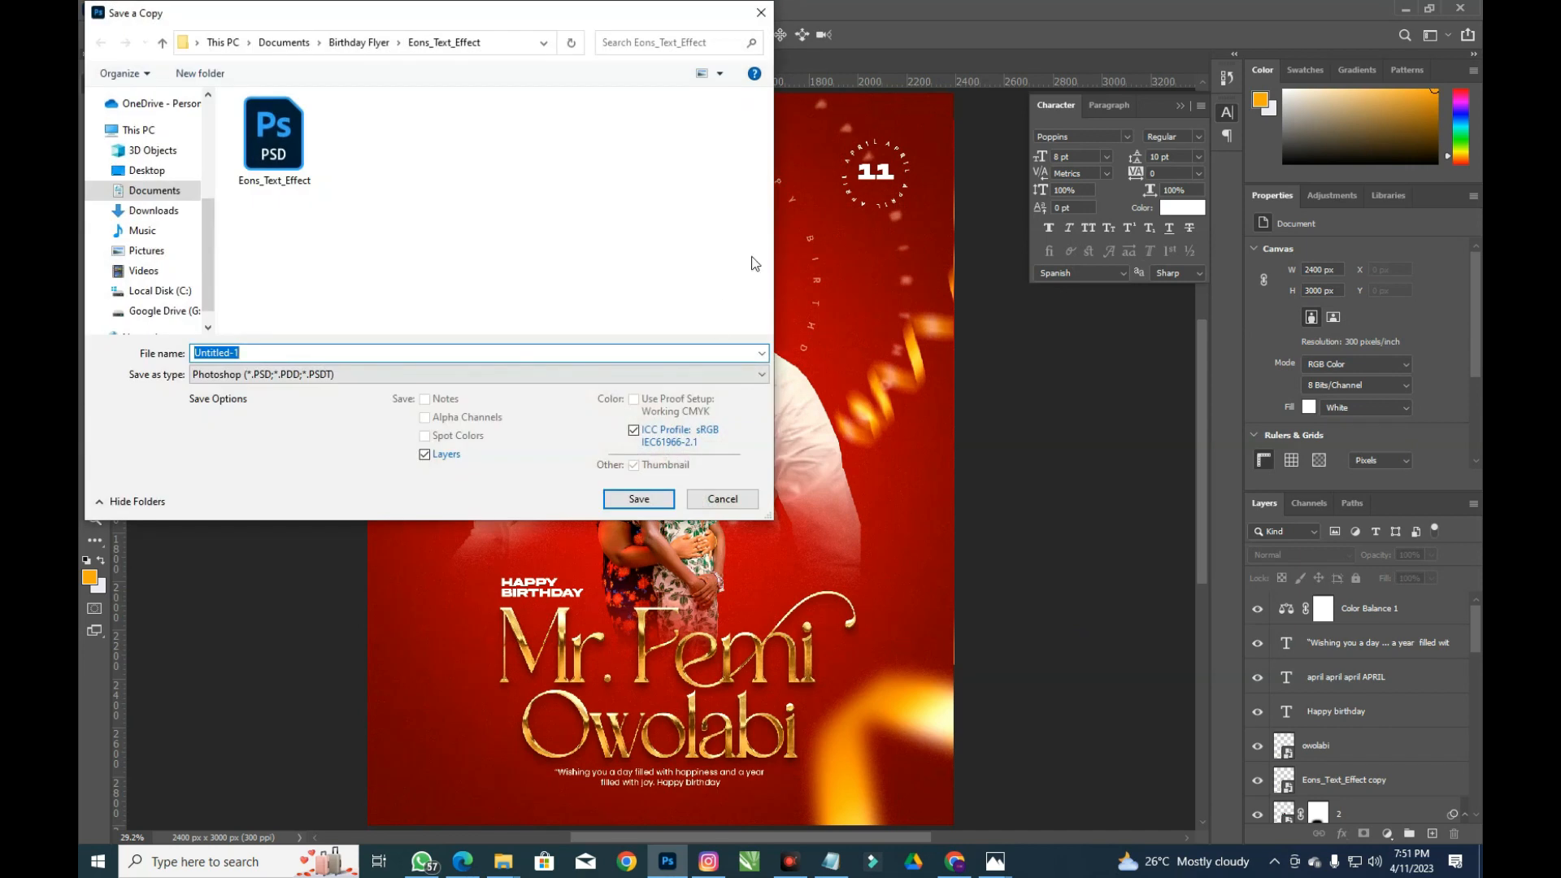
{"action": "left_click", "coordinate": [295, 358]}
{"action": "key", "text": "ctrl+a"}
{"action": "type", "text": "bIRTHD"}
{"action": "key", "text": "ctrl+a"}
{"action": "type", "text": "Birthday Poster"}
{"action": "key", "text": "Return"}
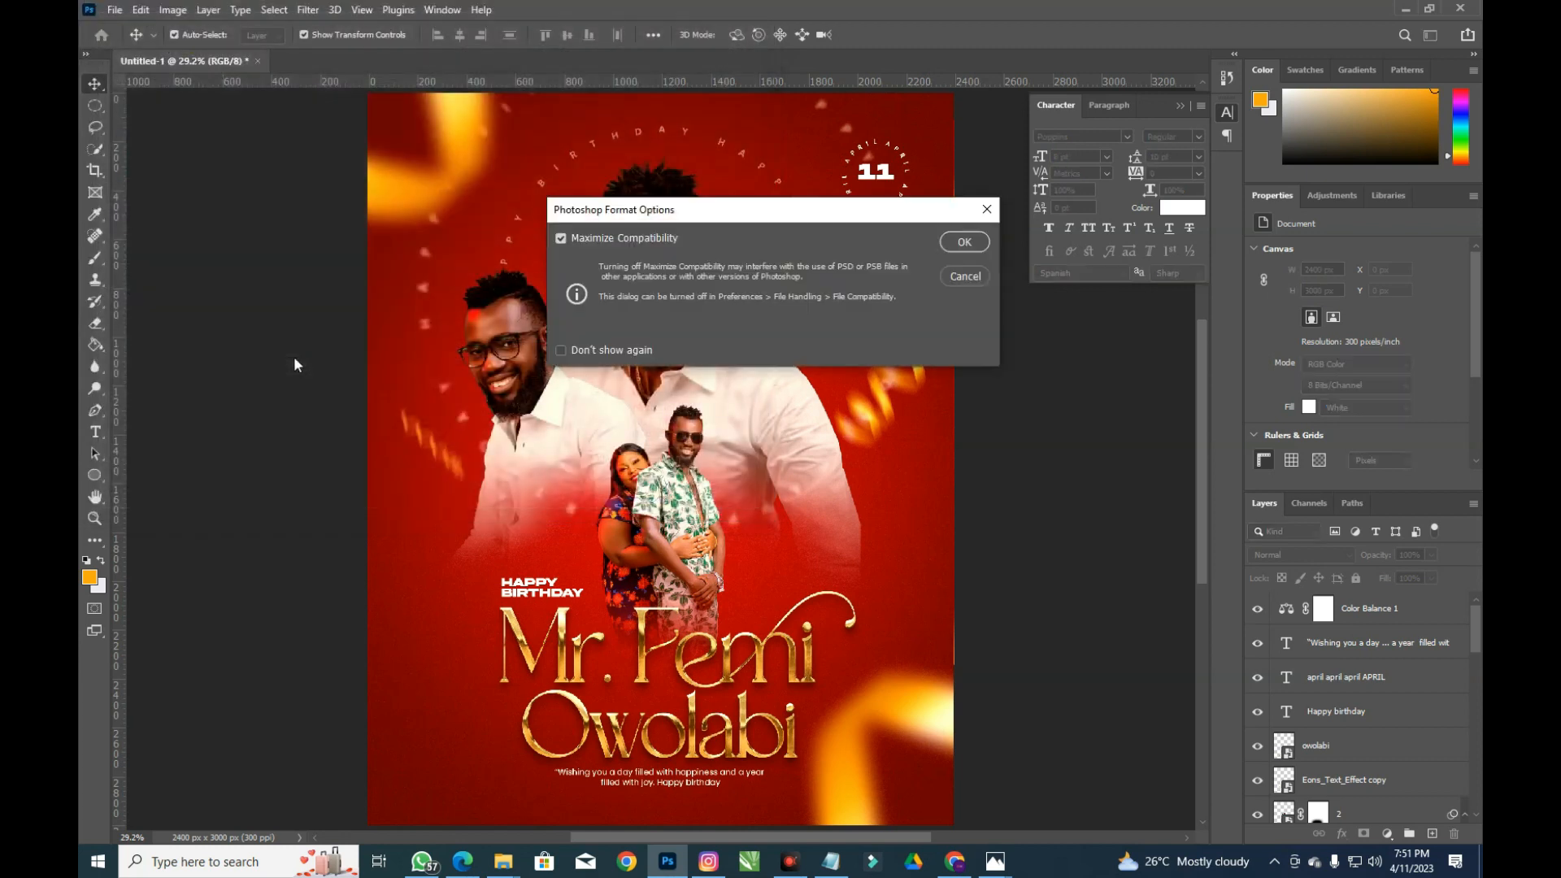
{"action": "left_click", "coordinate": [978, 247]}
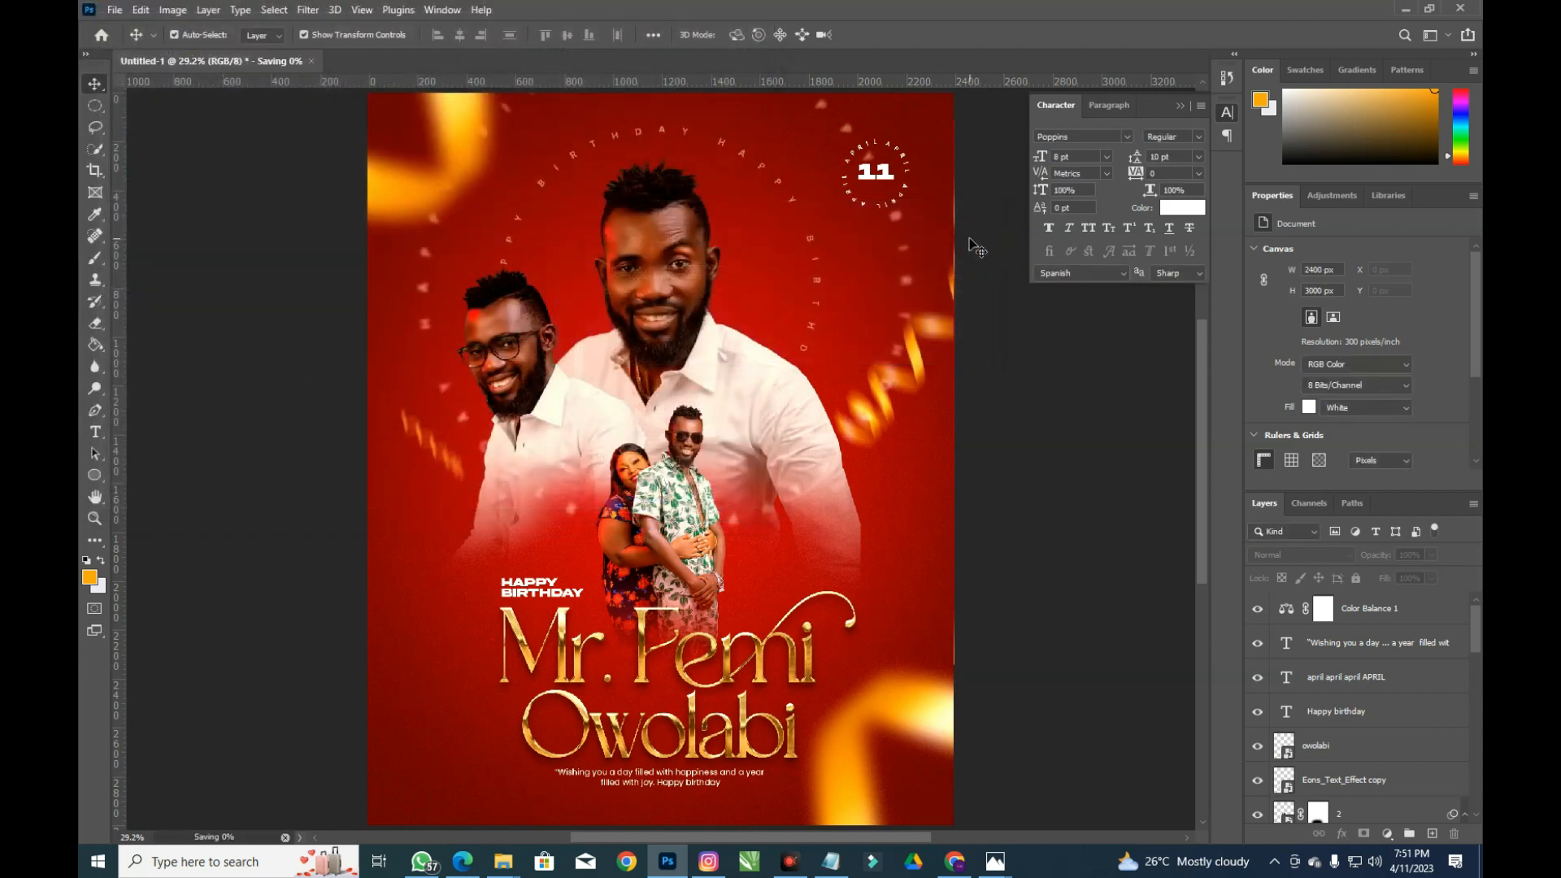